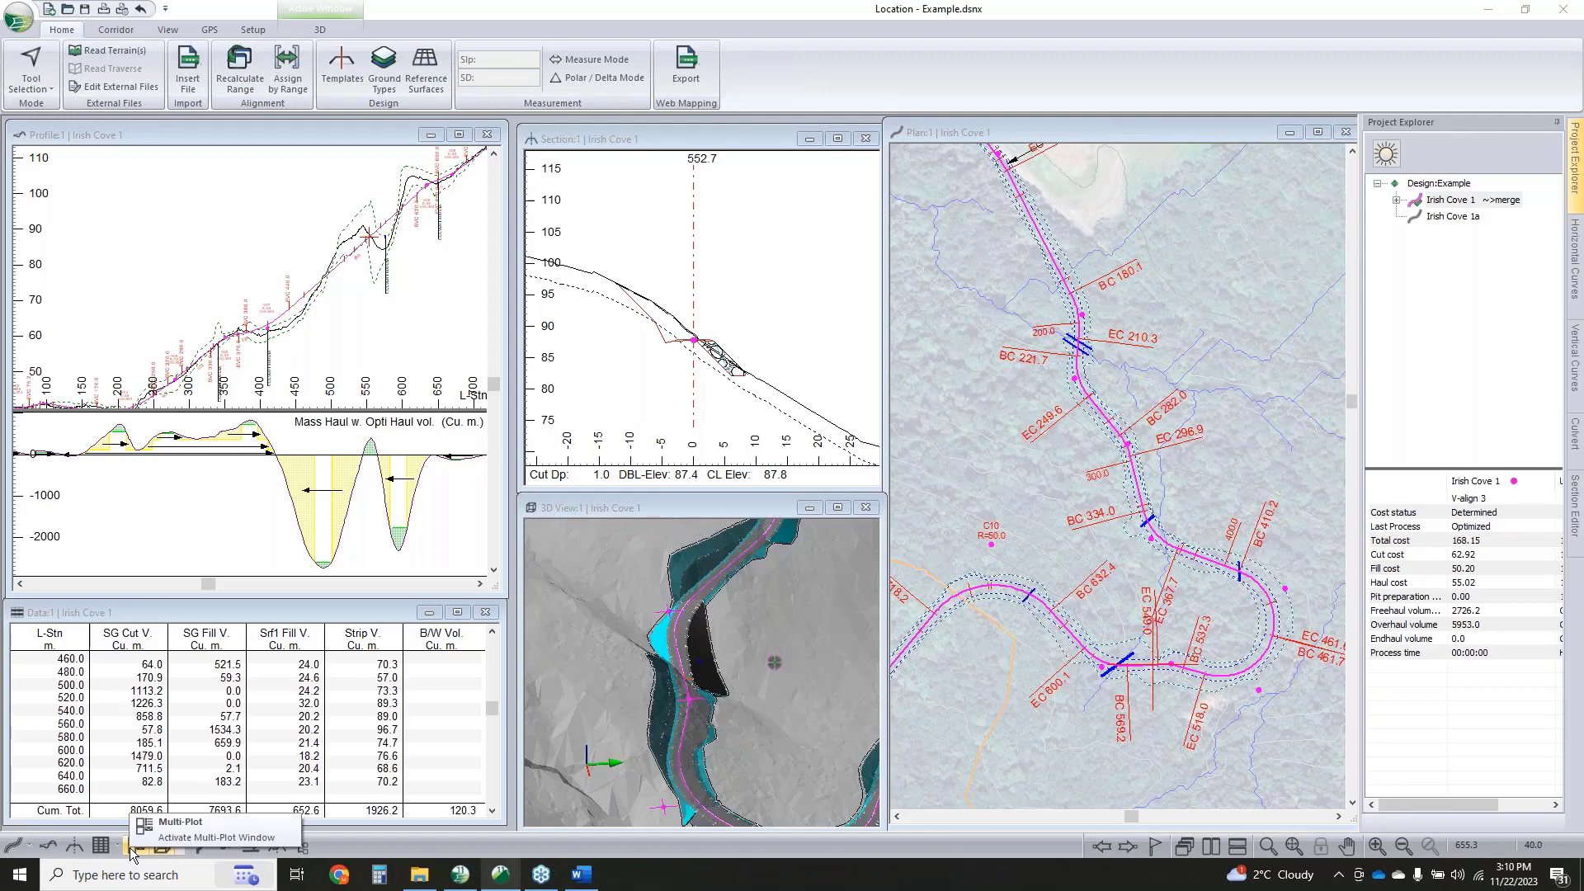
Activate the Multi-Plot window for the Irish Cove 1 alignment and bring up its layout commands
left_click(166, 30)
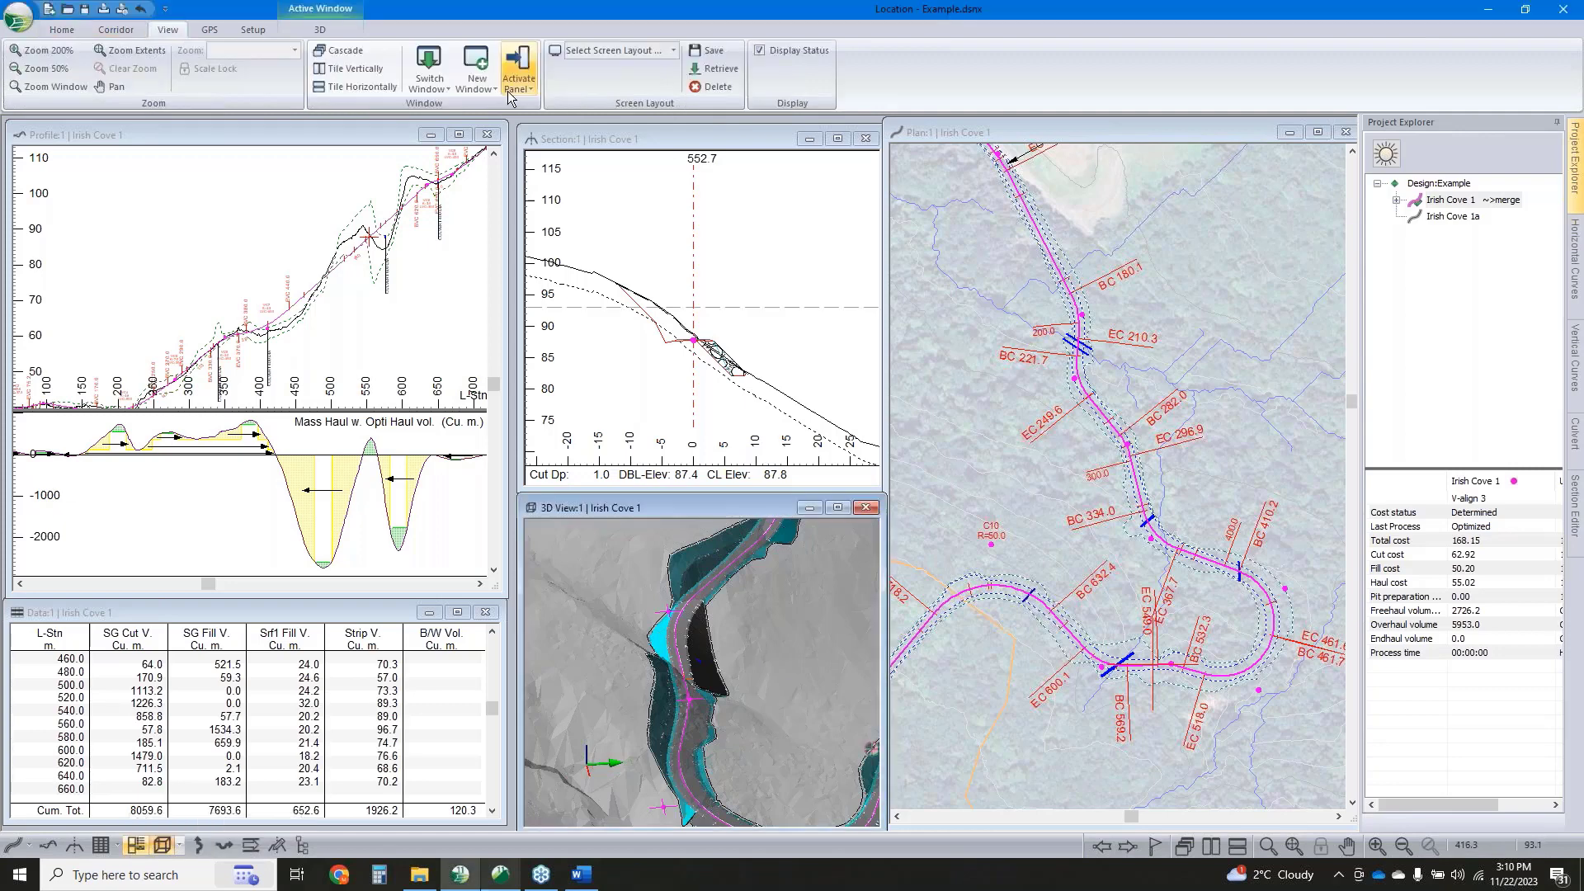
left_click(477, 72)
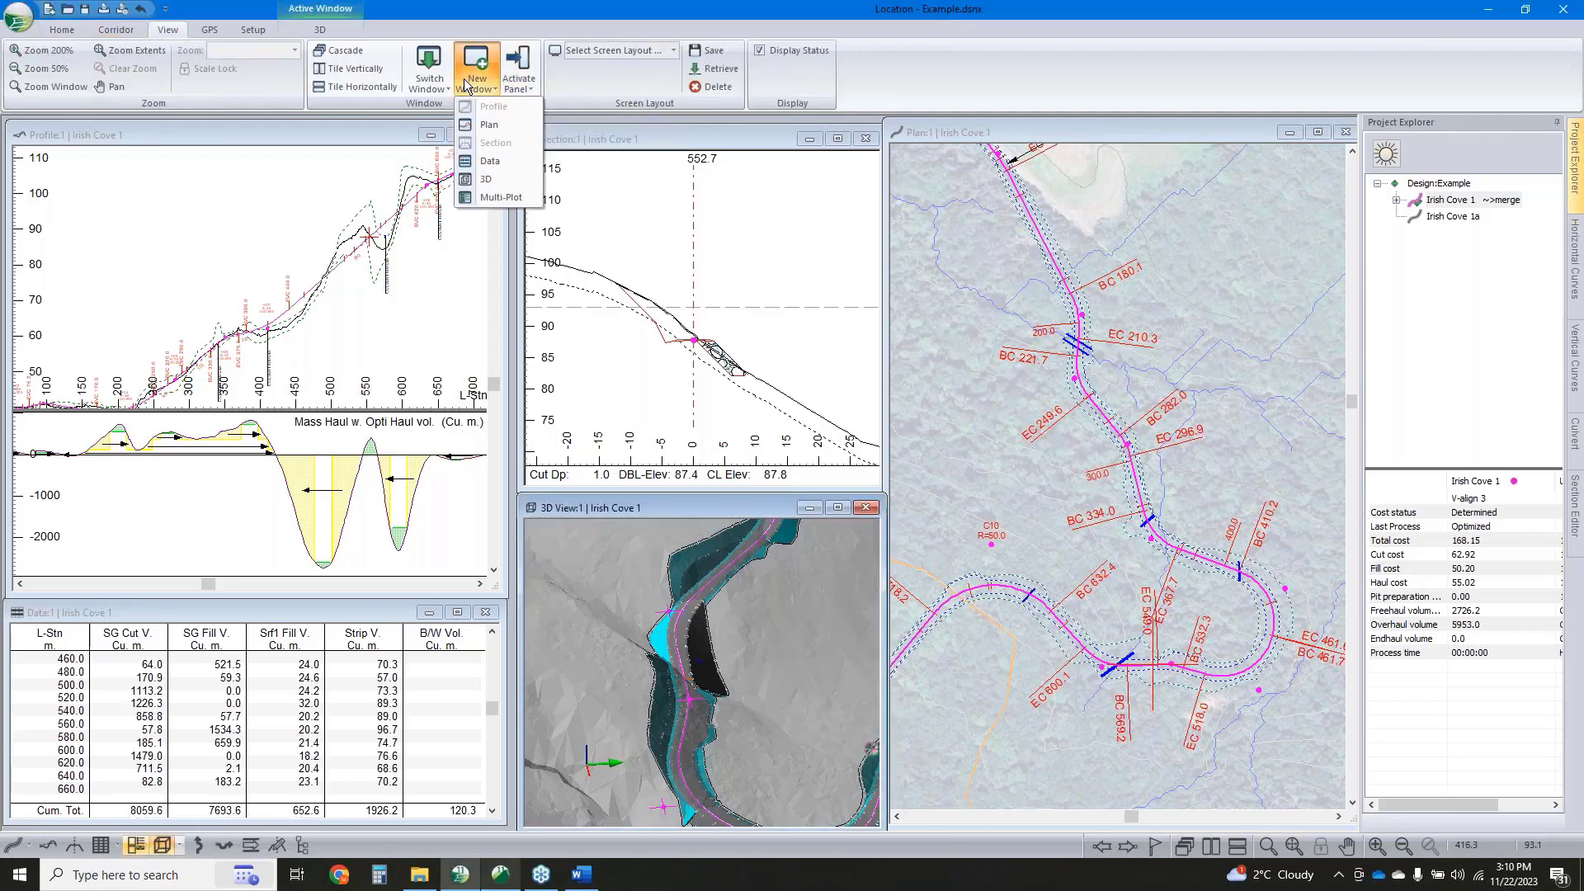
left_click(868, 76)
left_click(136, 845)
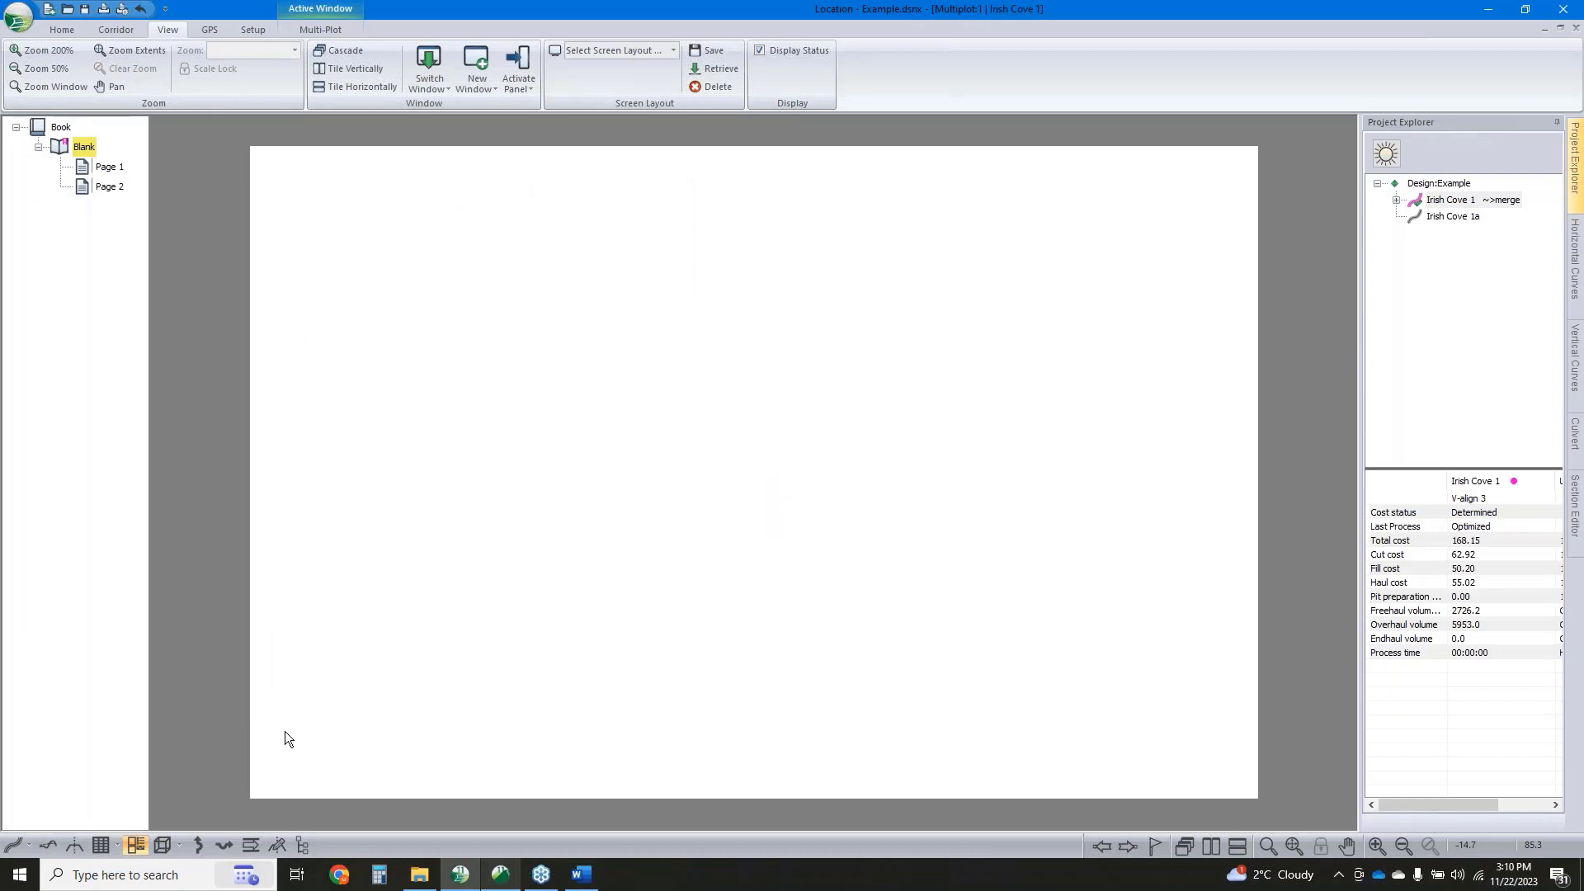
left_click(322, 30)
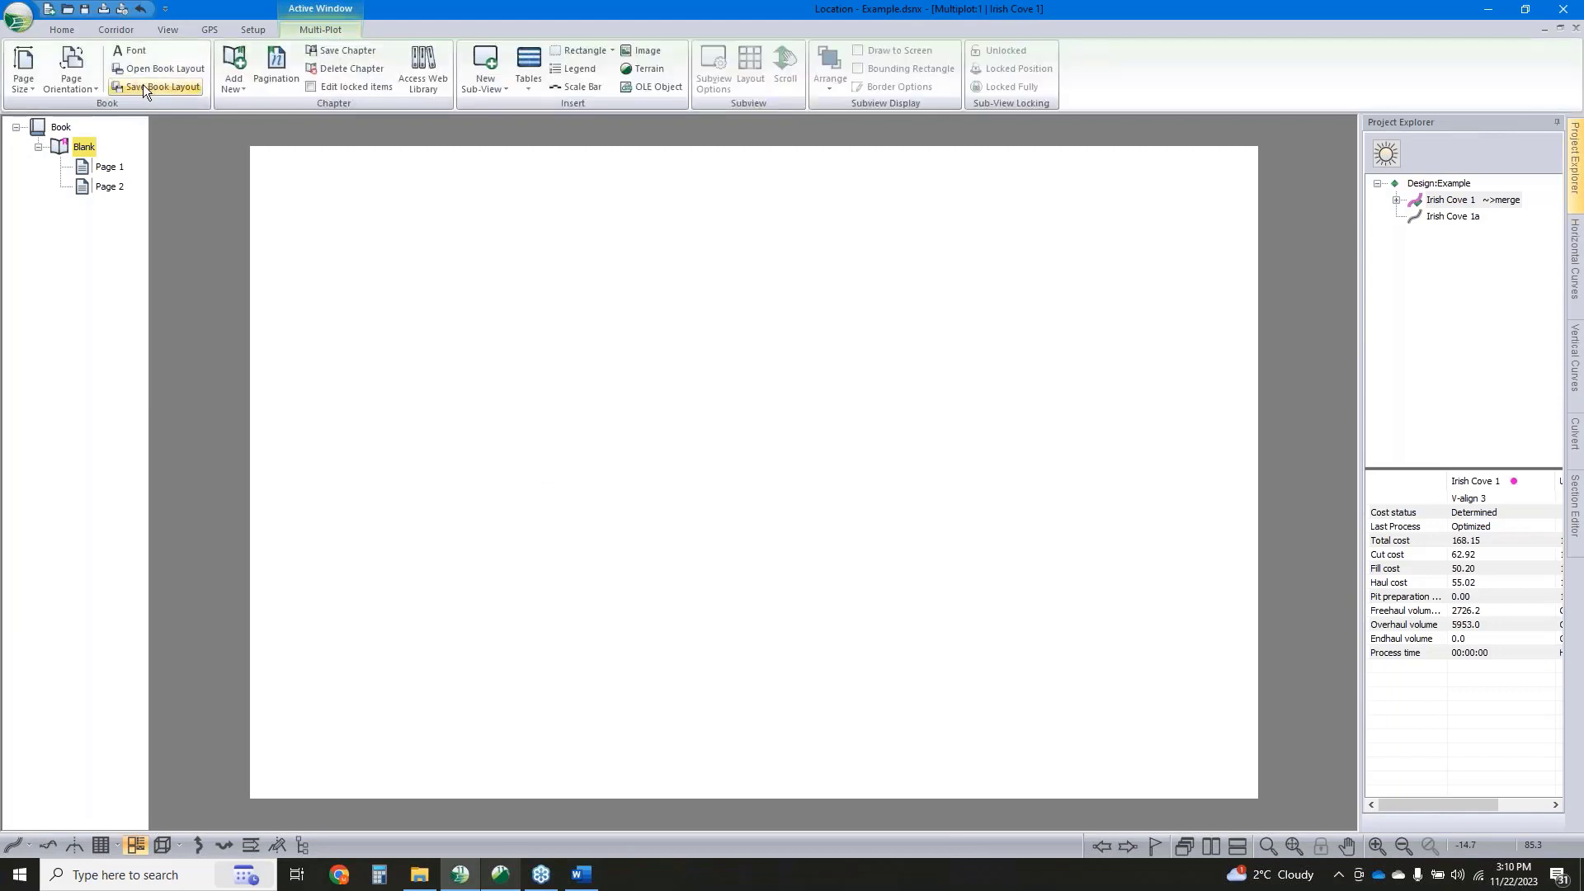
left_click(36, 77)
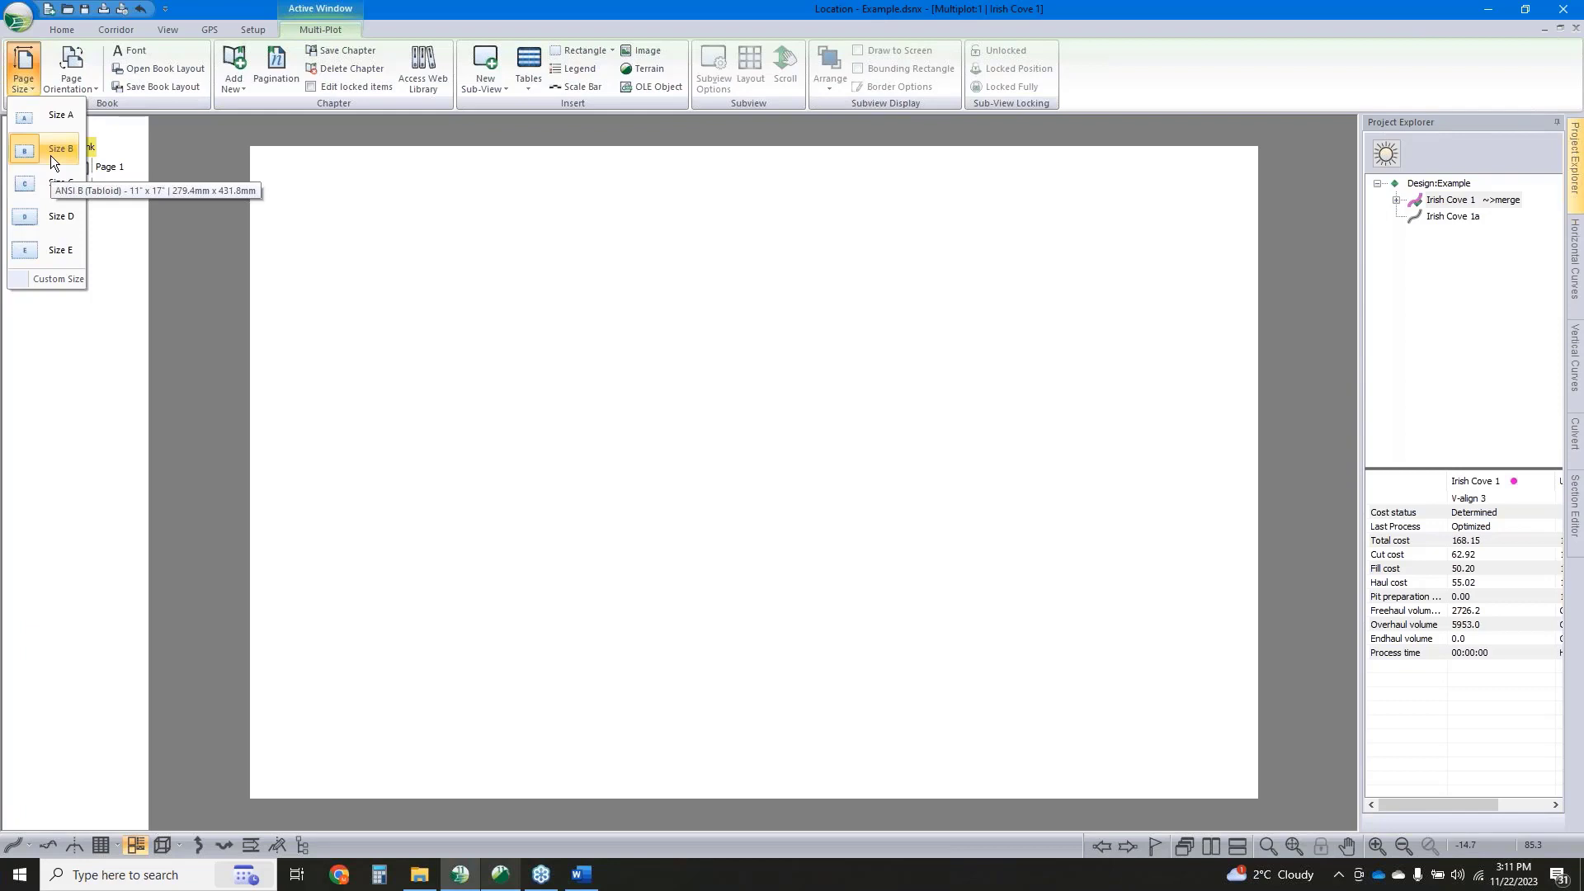
left_click(235, 249)
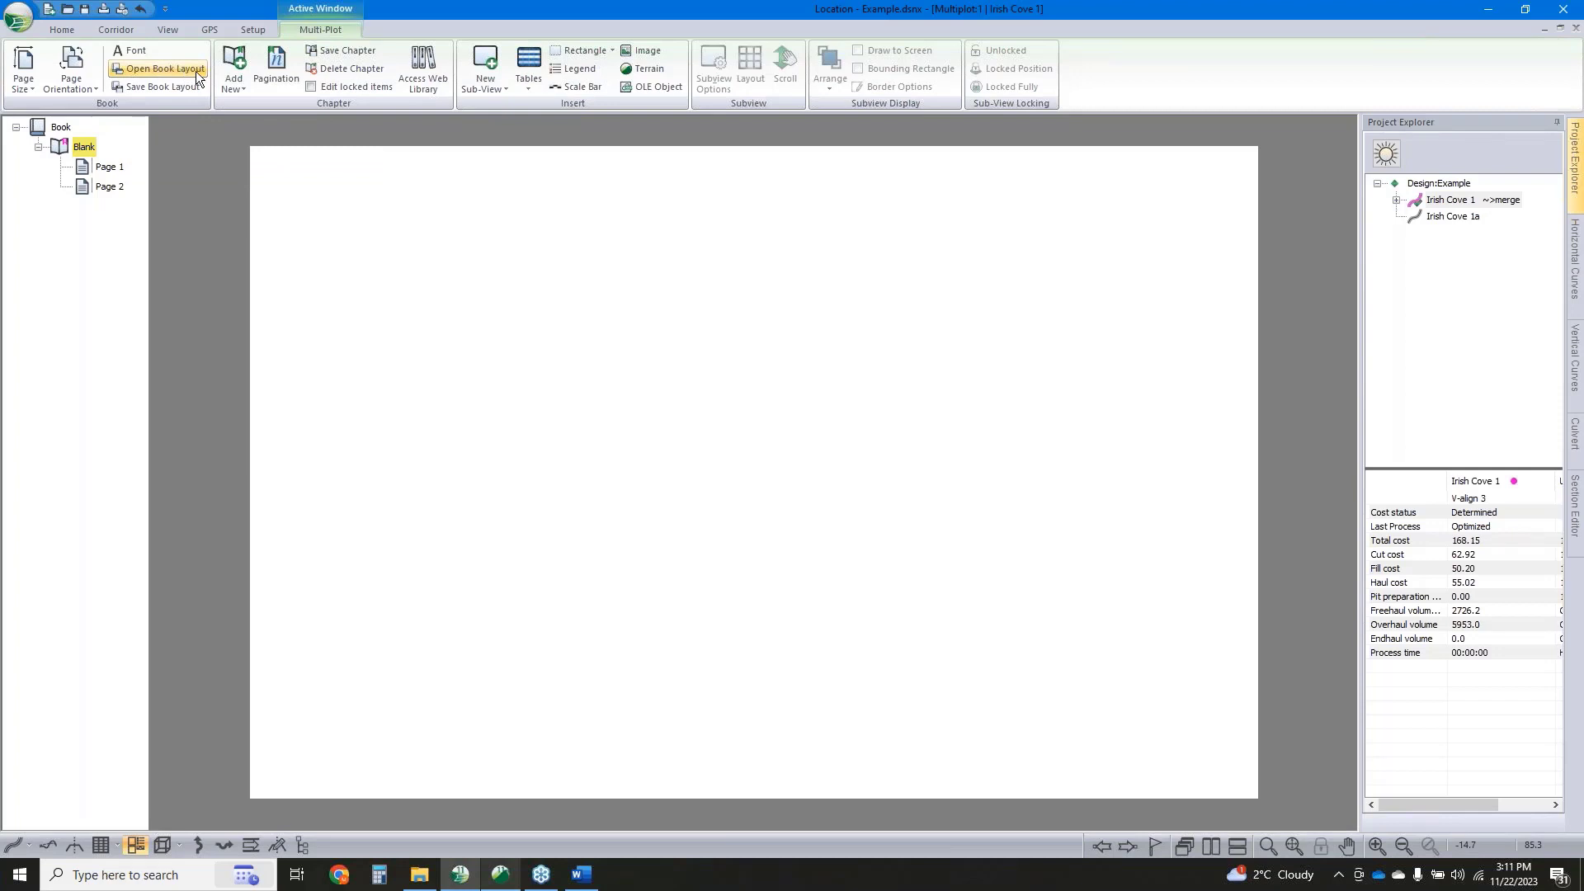
left_click(230, 83)
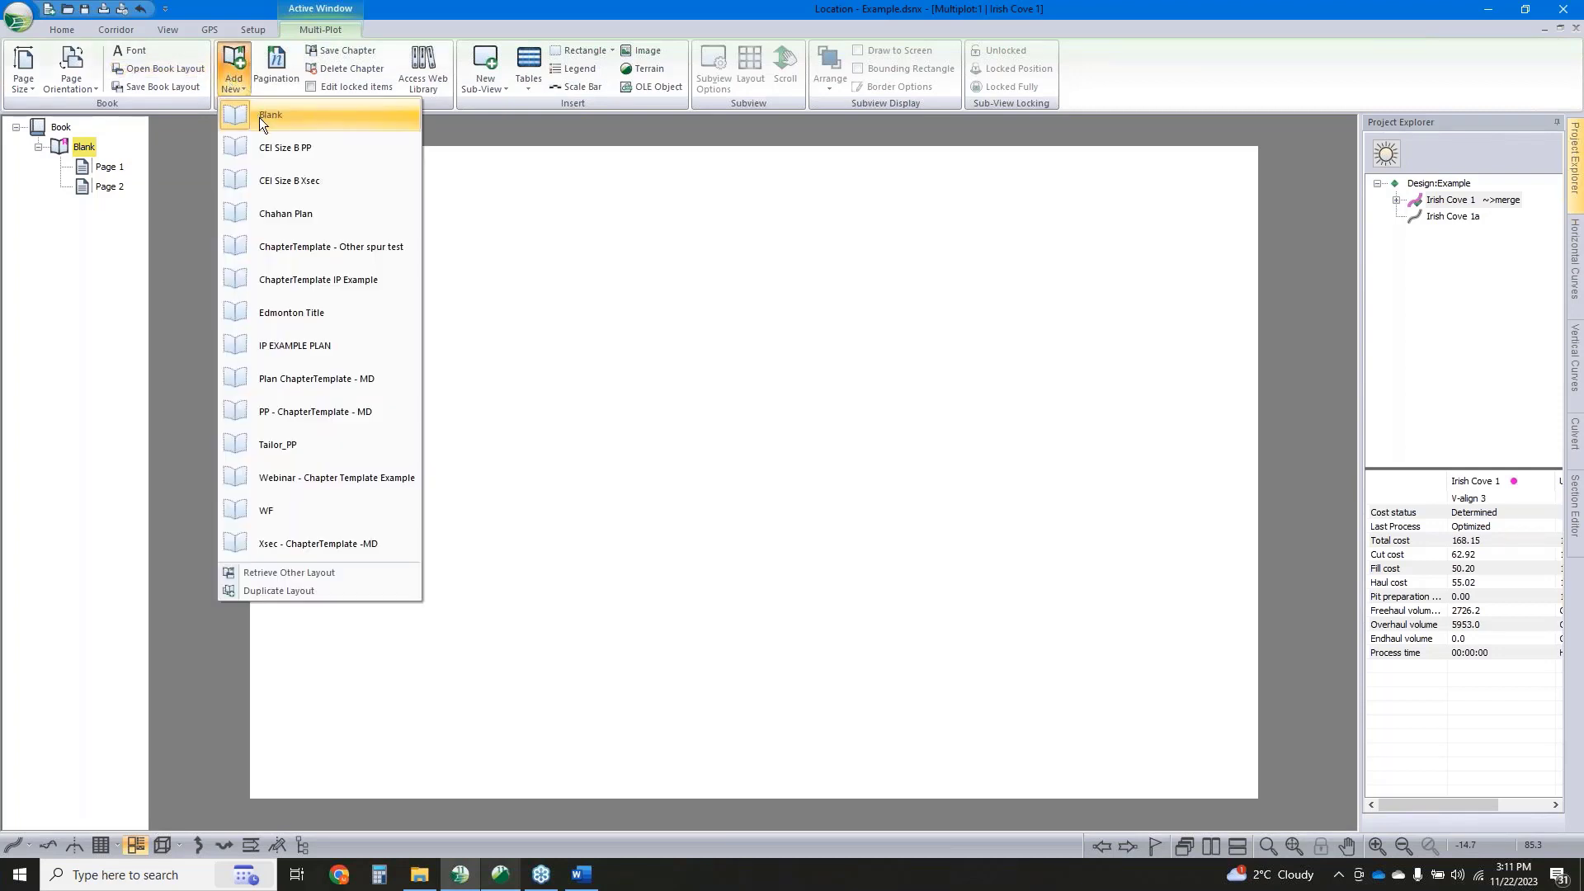
left_click(447, 14)
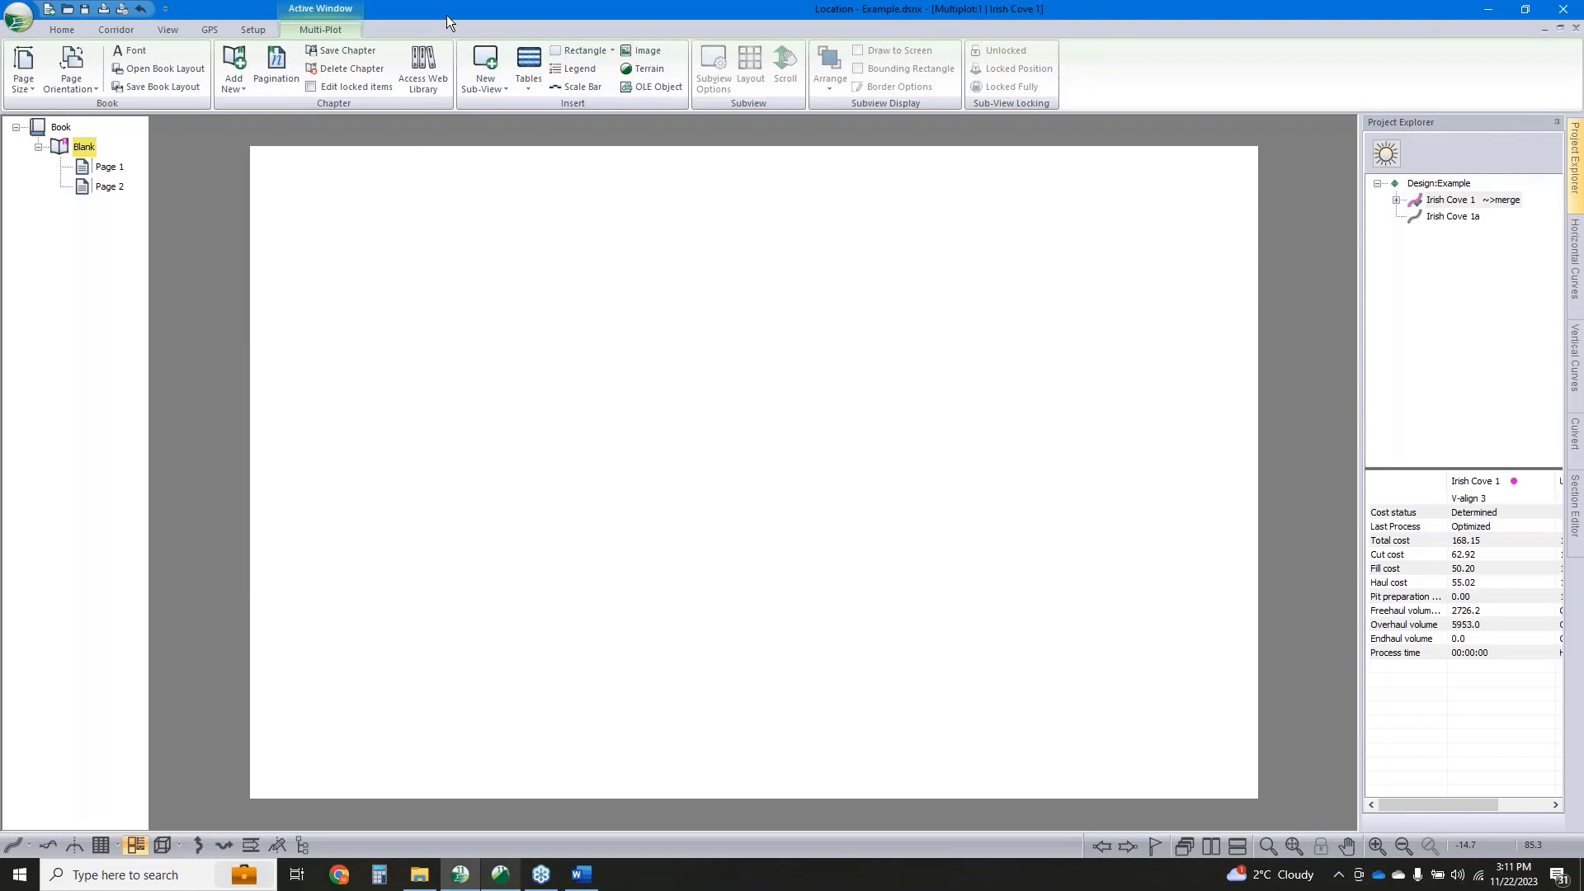
Add the B_Size_Cross_Section chapter from the web library to the book
left_click(428, 86)
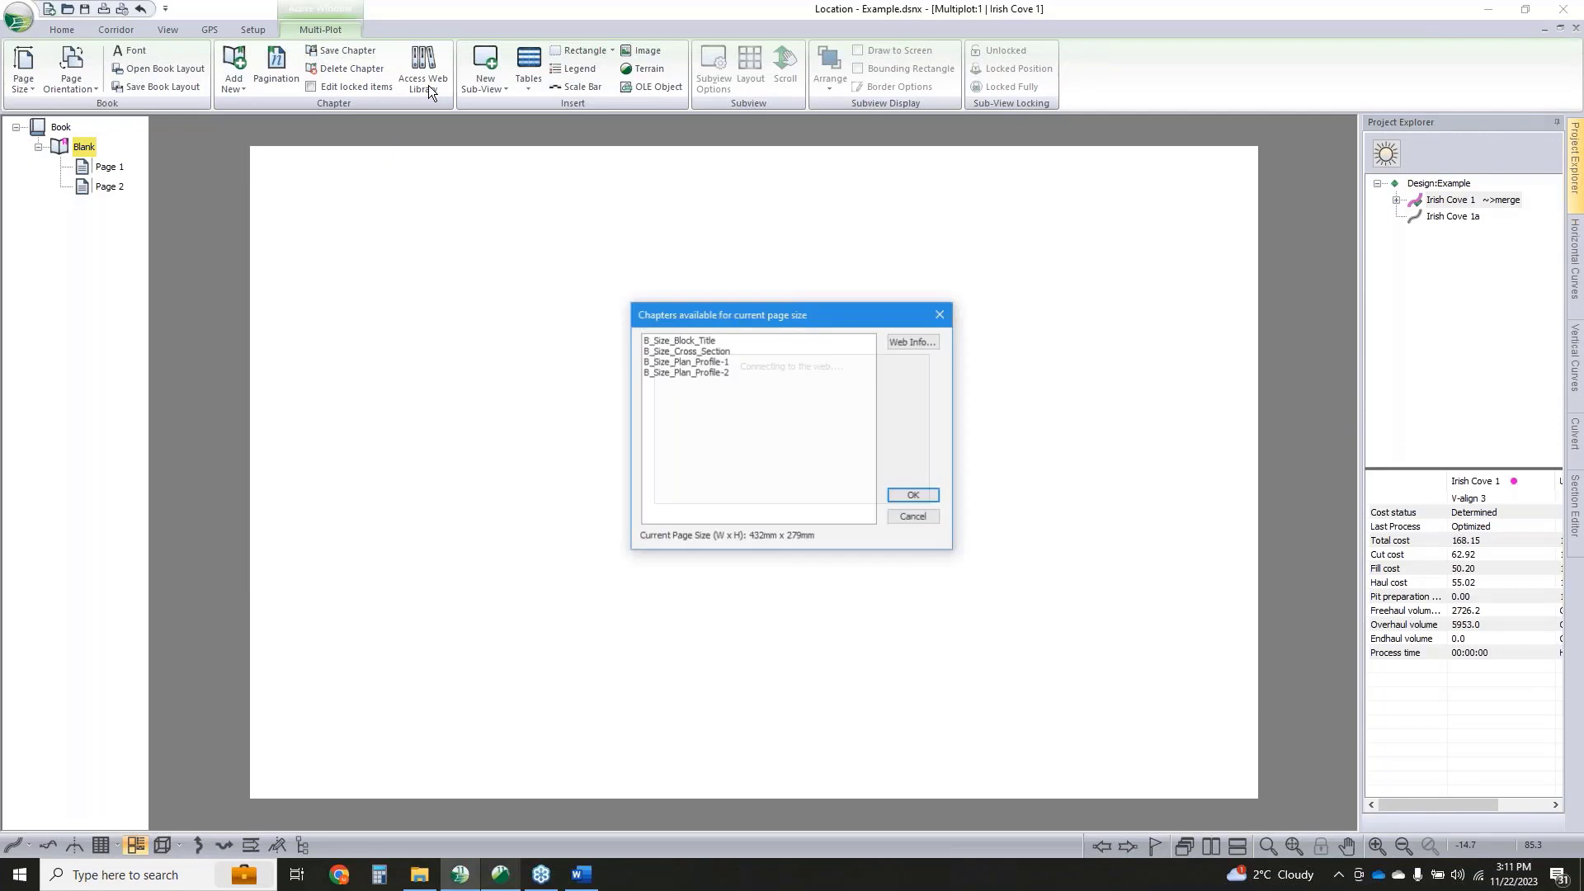
left_click(714, 353)
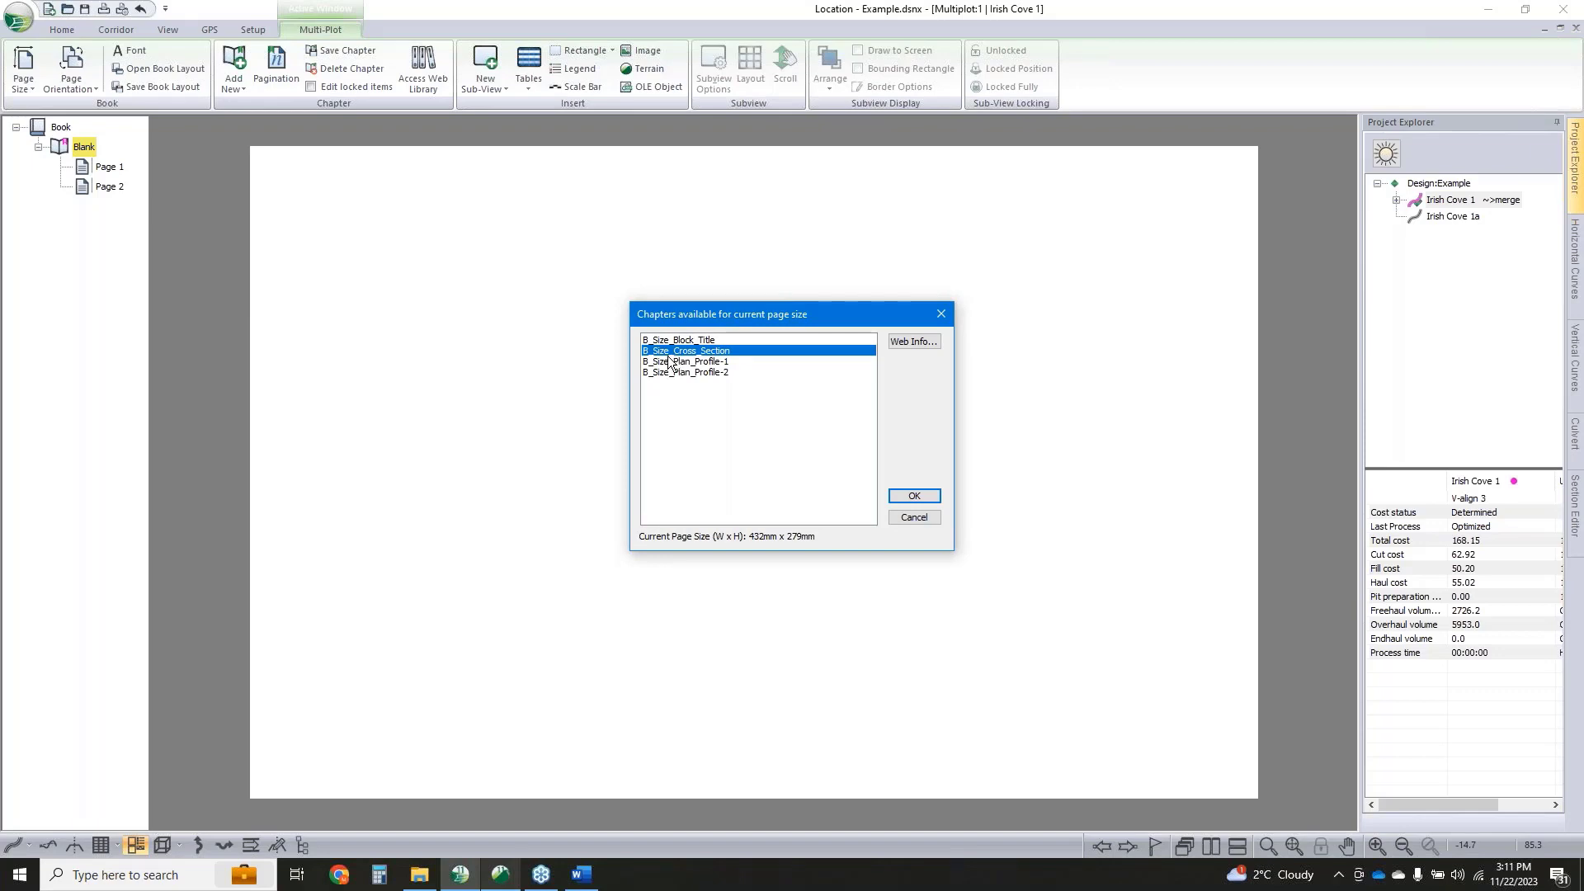
left_click(911, 495)
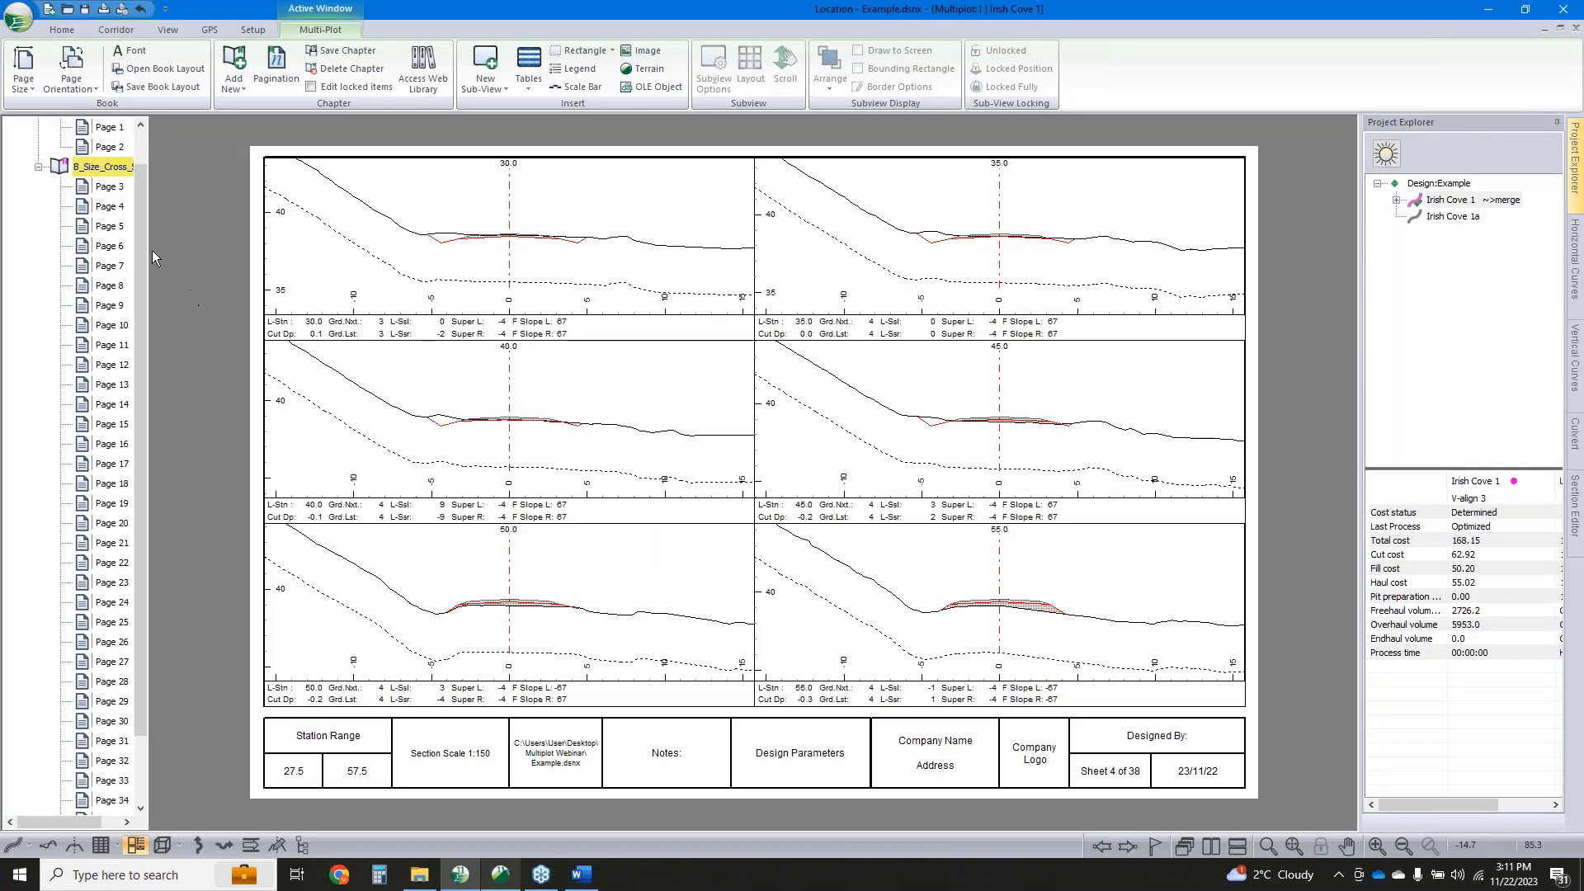
Examine the Blank chapter and several pages of the cross-section chapter, including pages 3, 6 and 8
scroll(152, 250, "up", 3)
scroll(845, 489, "down", 8)
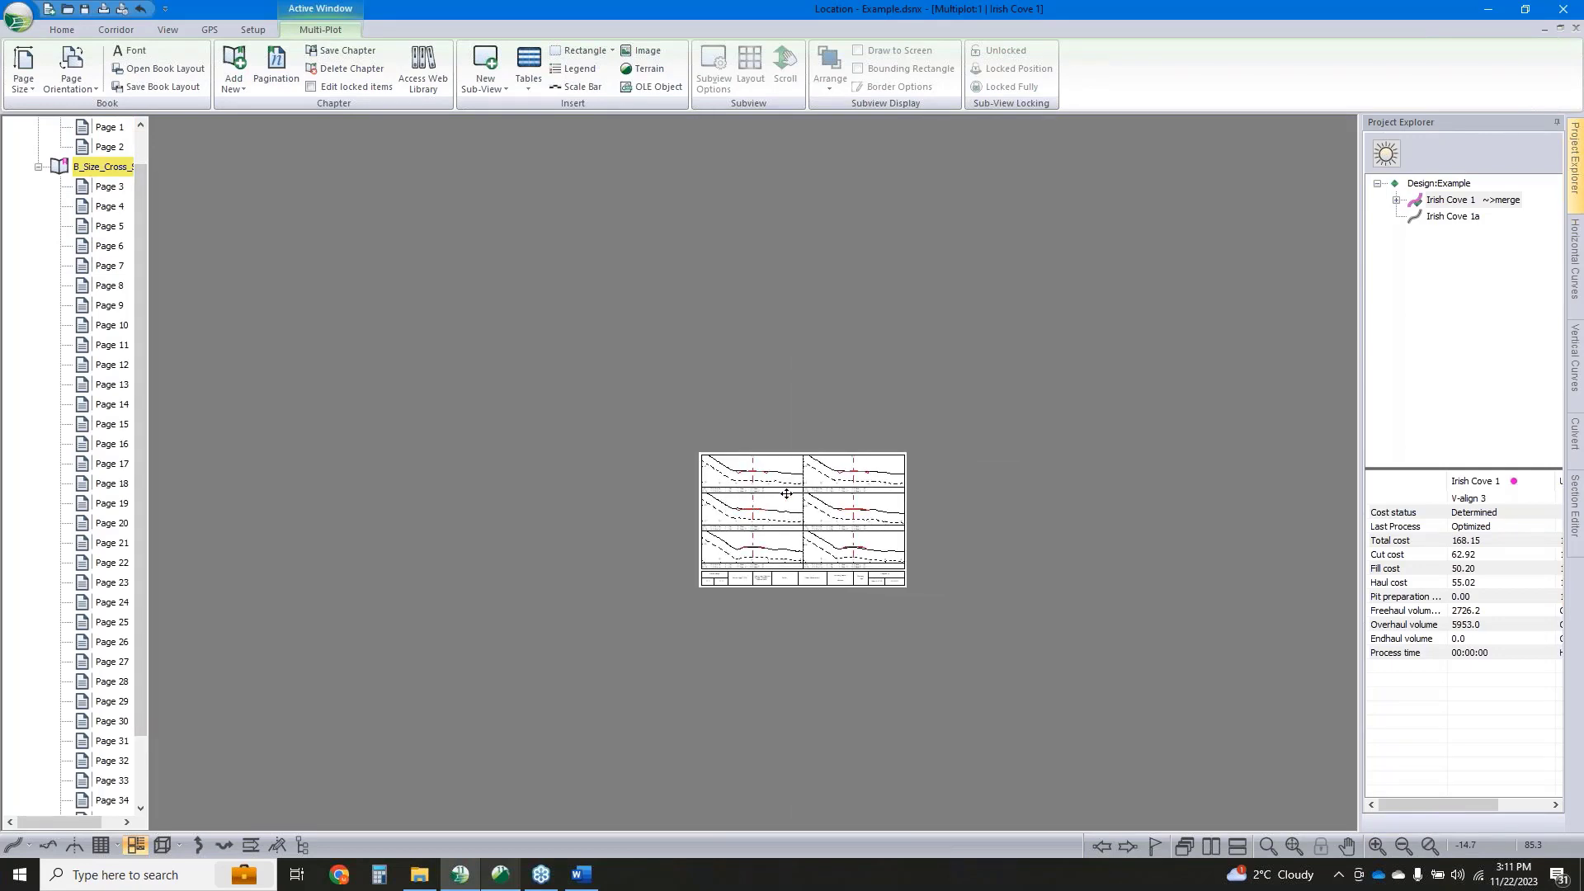
left_click_drag(144, 227, 145, 168)
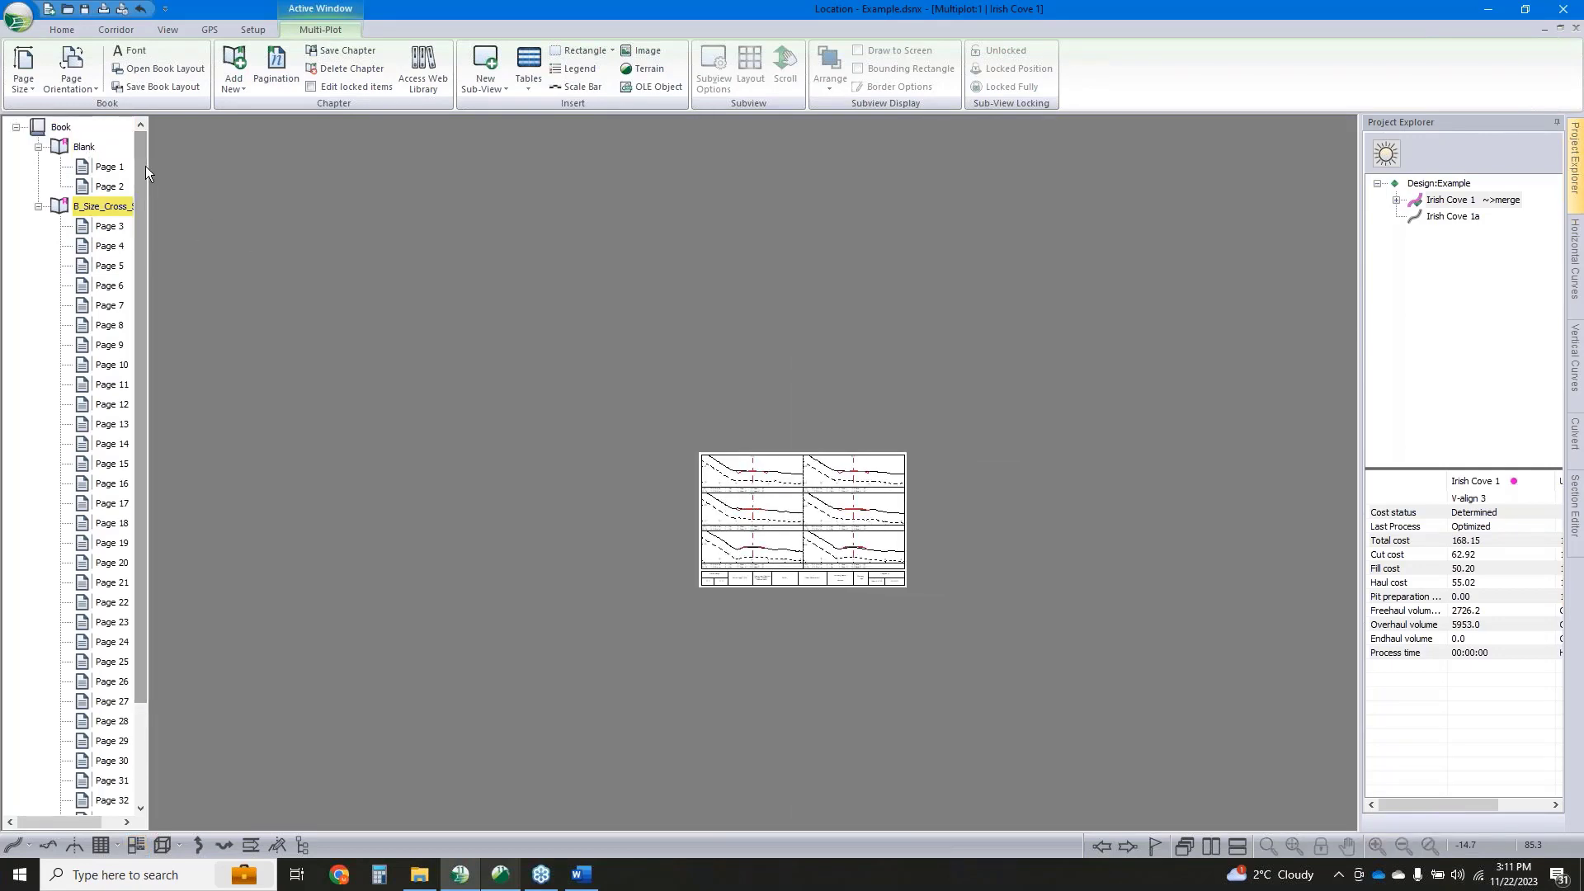
left_click(83, 149)
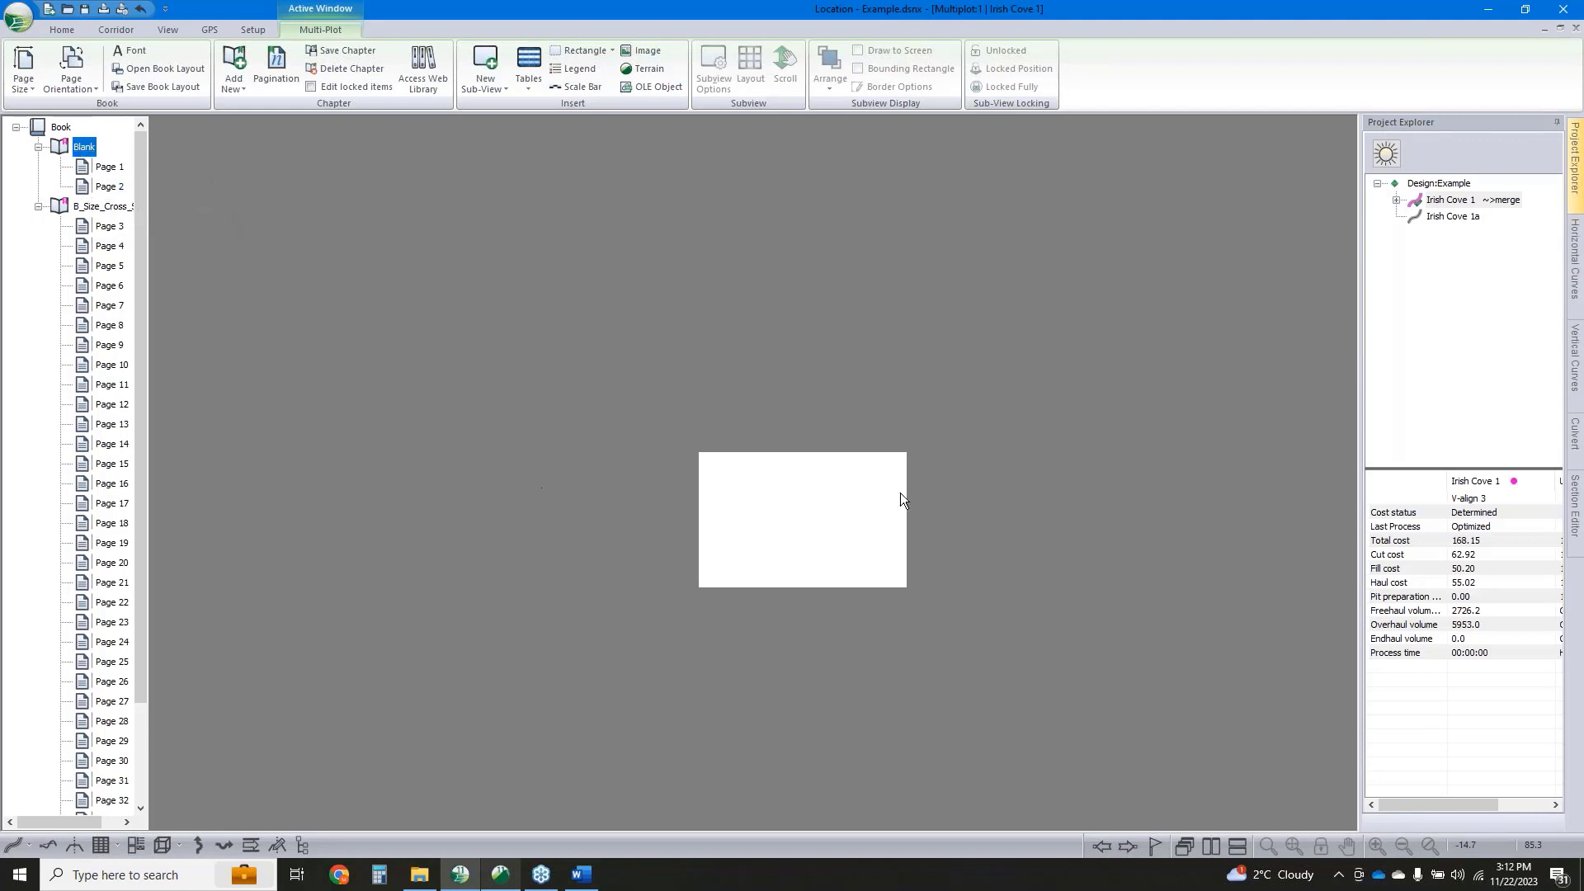
left_click(105, 208)
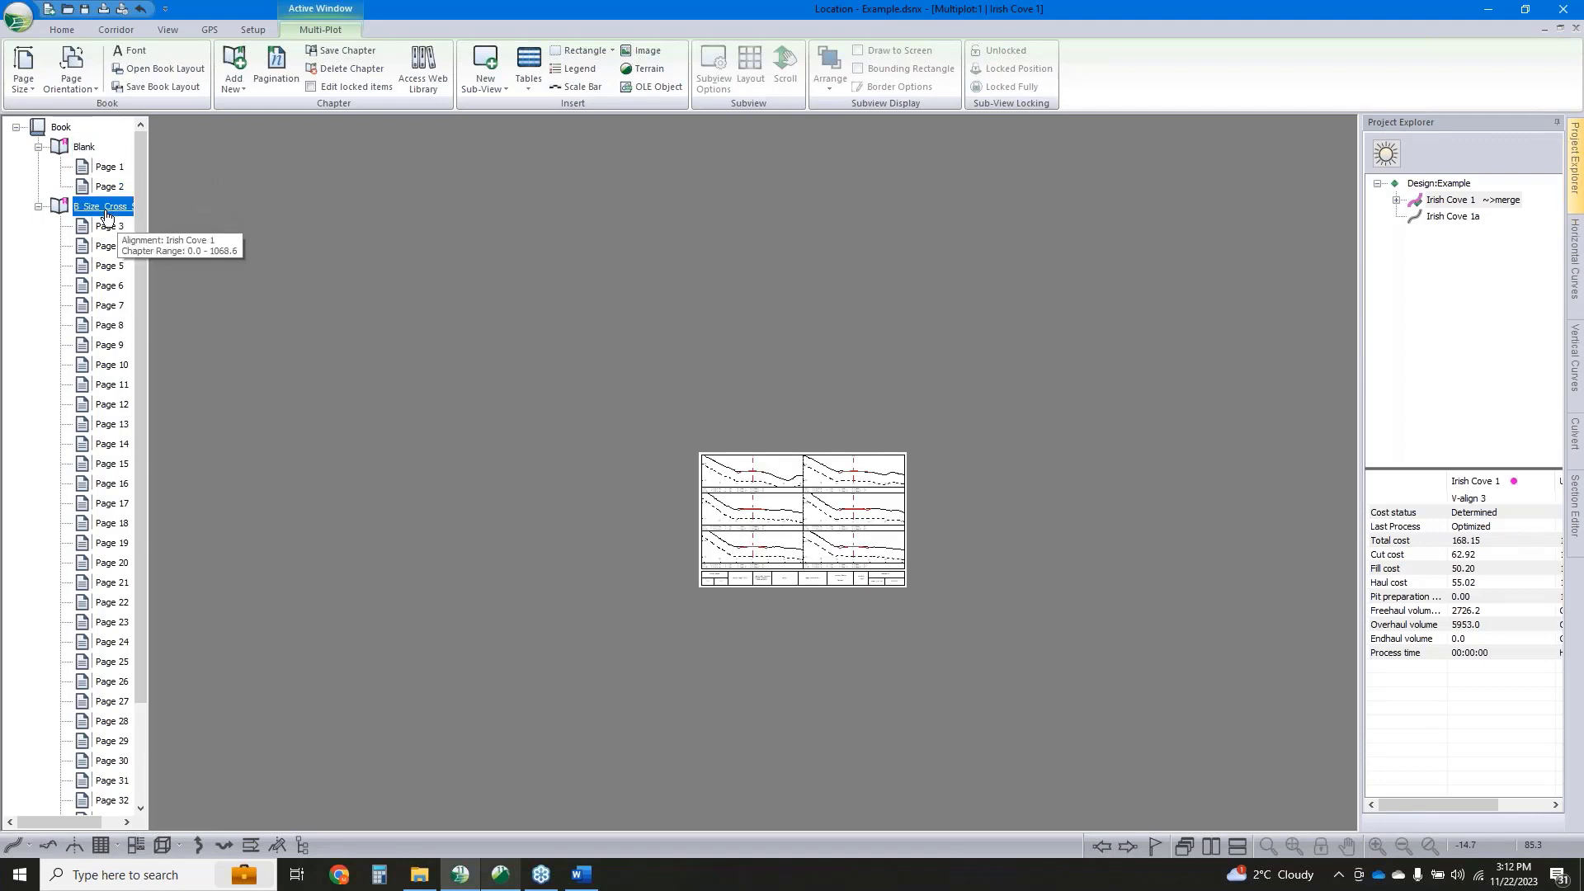
scroll(824, 518, "up", 2)
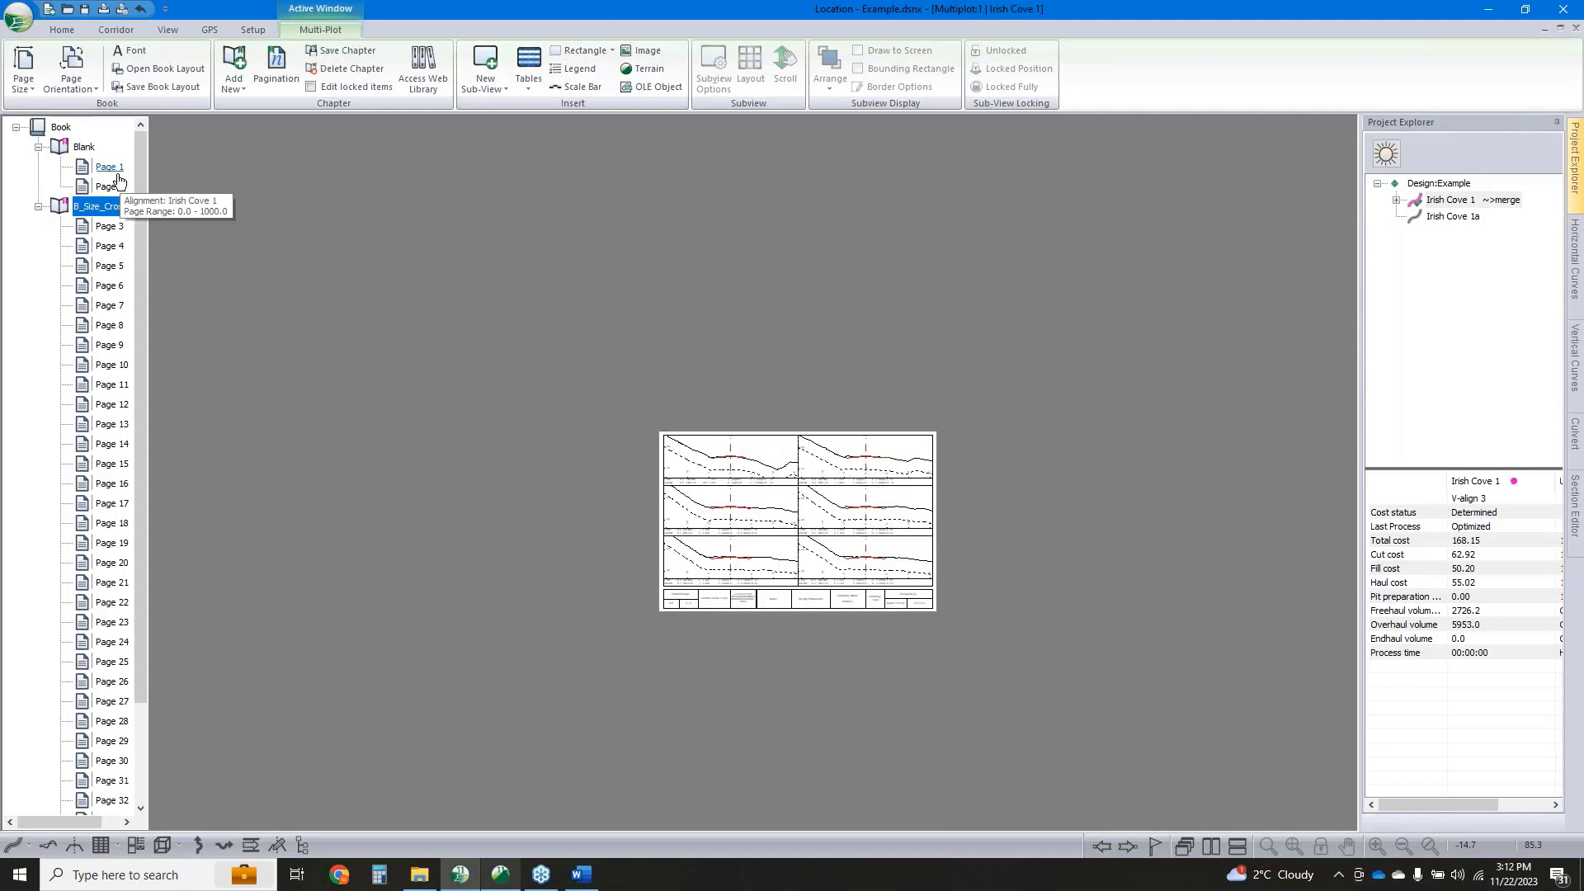
left_click(107, 226)
left_click(109, 286)
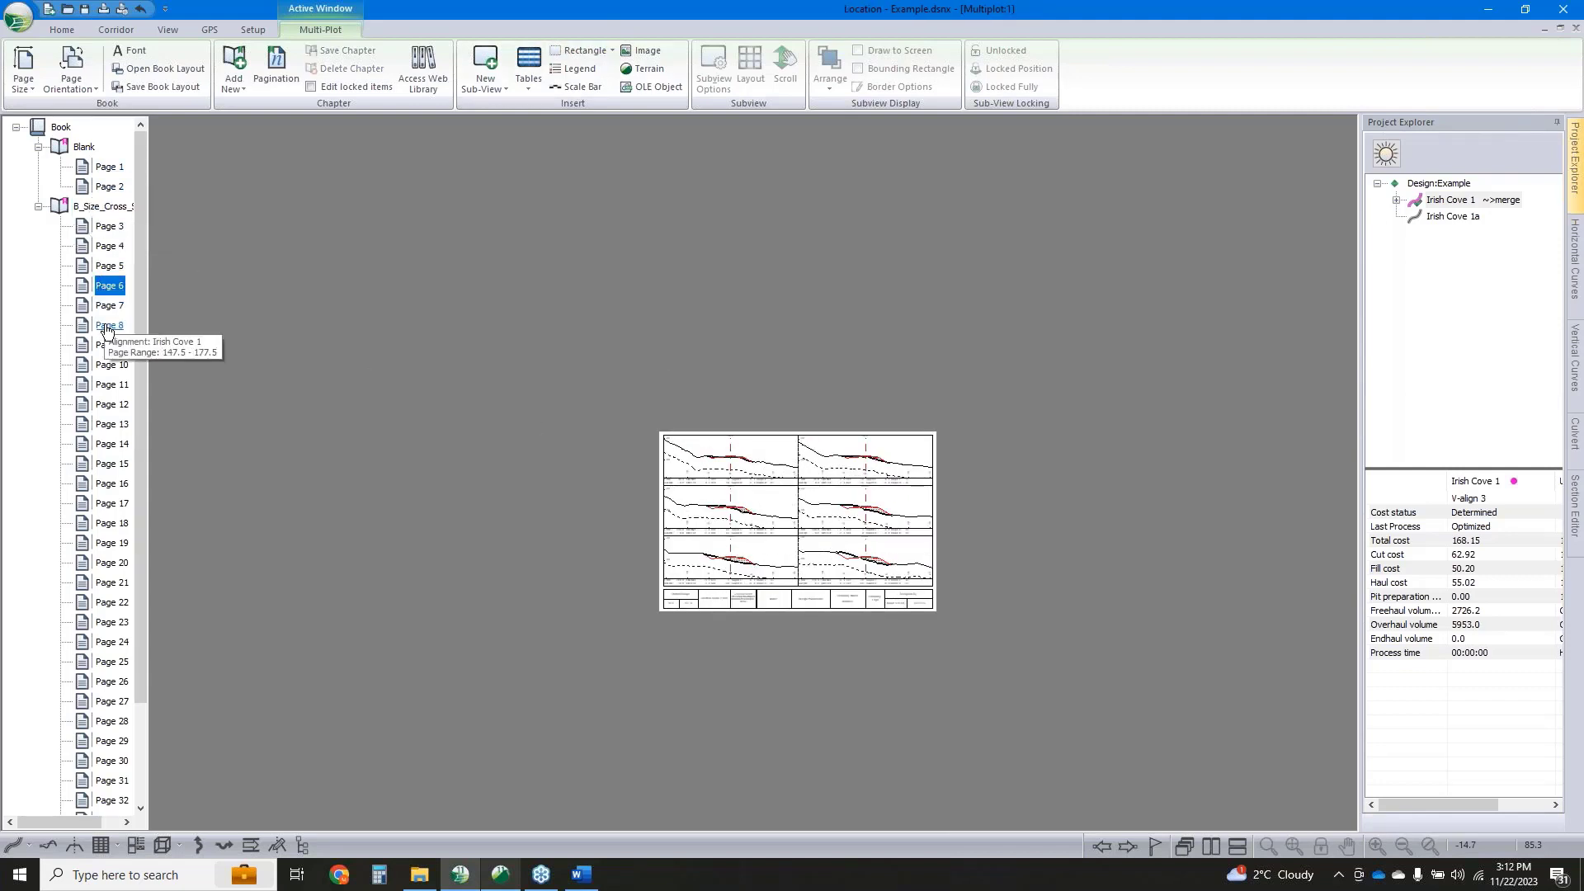
left_click(107, 327)
scroll(825, 516, "up", 2)
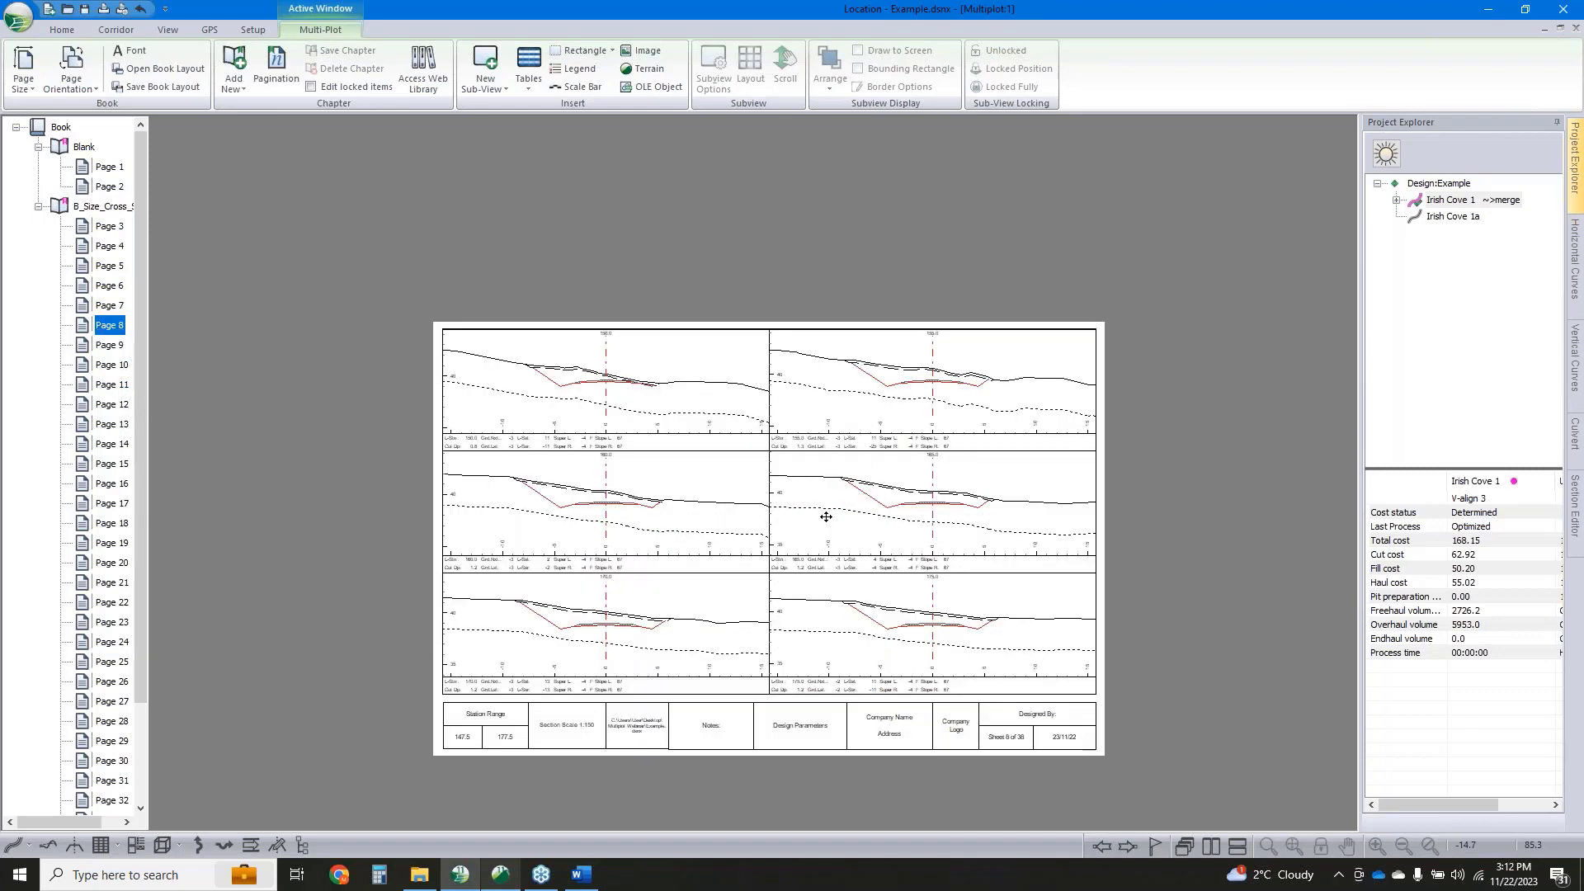
scroll(824, 517, "up", 1)
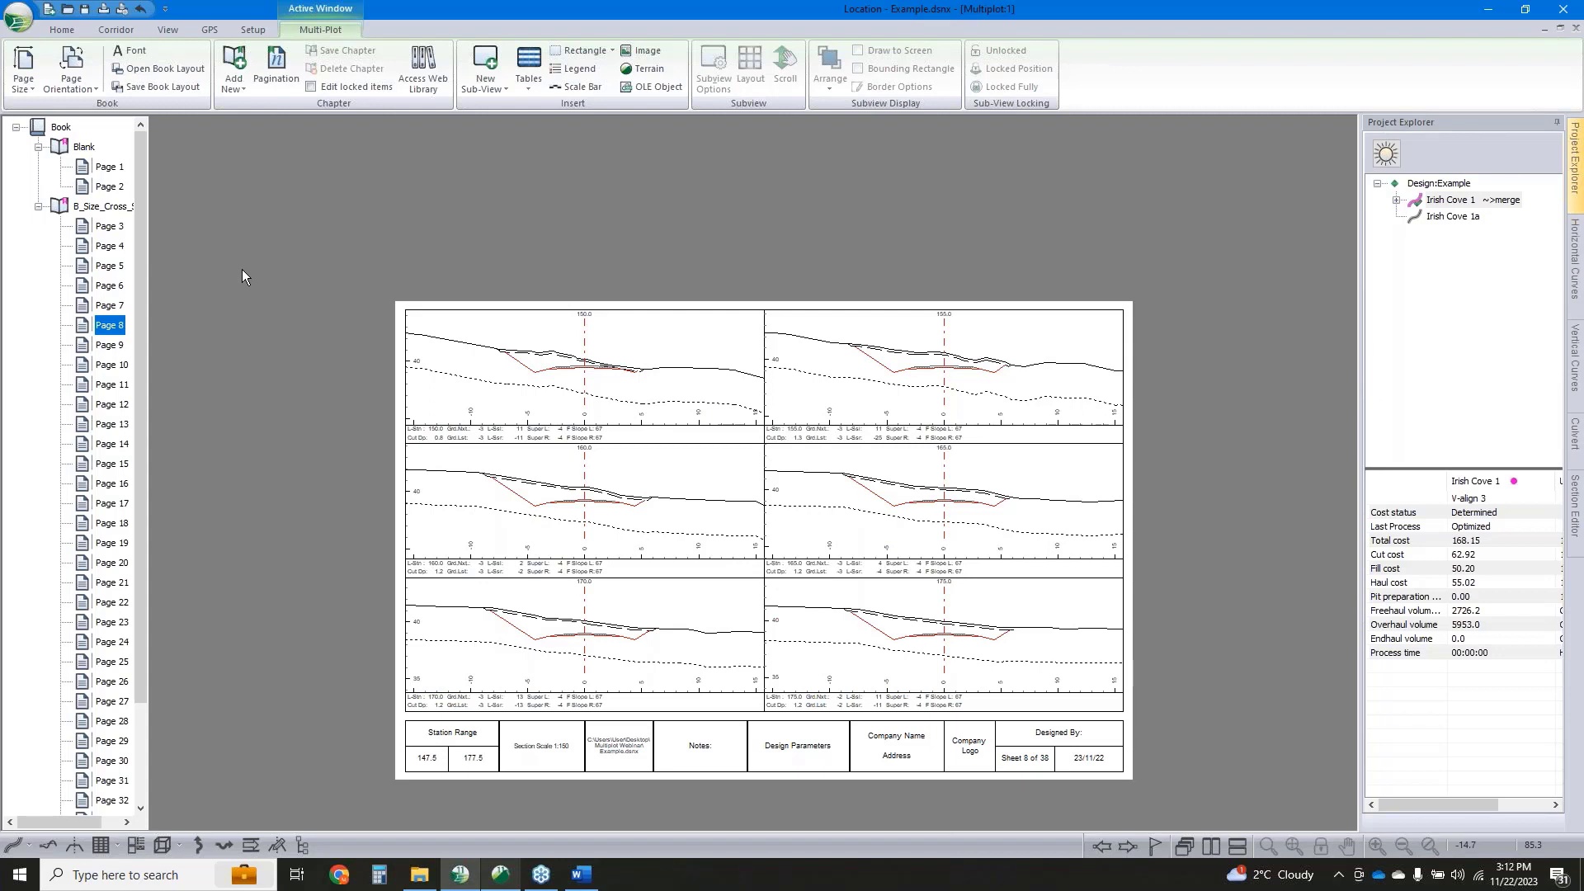
left_click(86, 148)
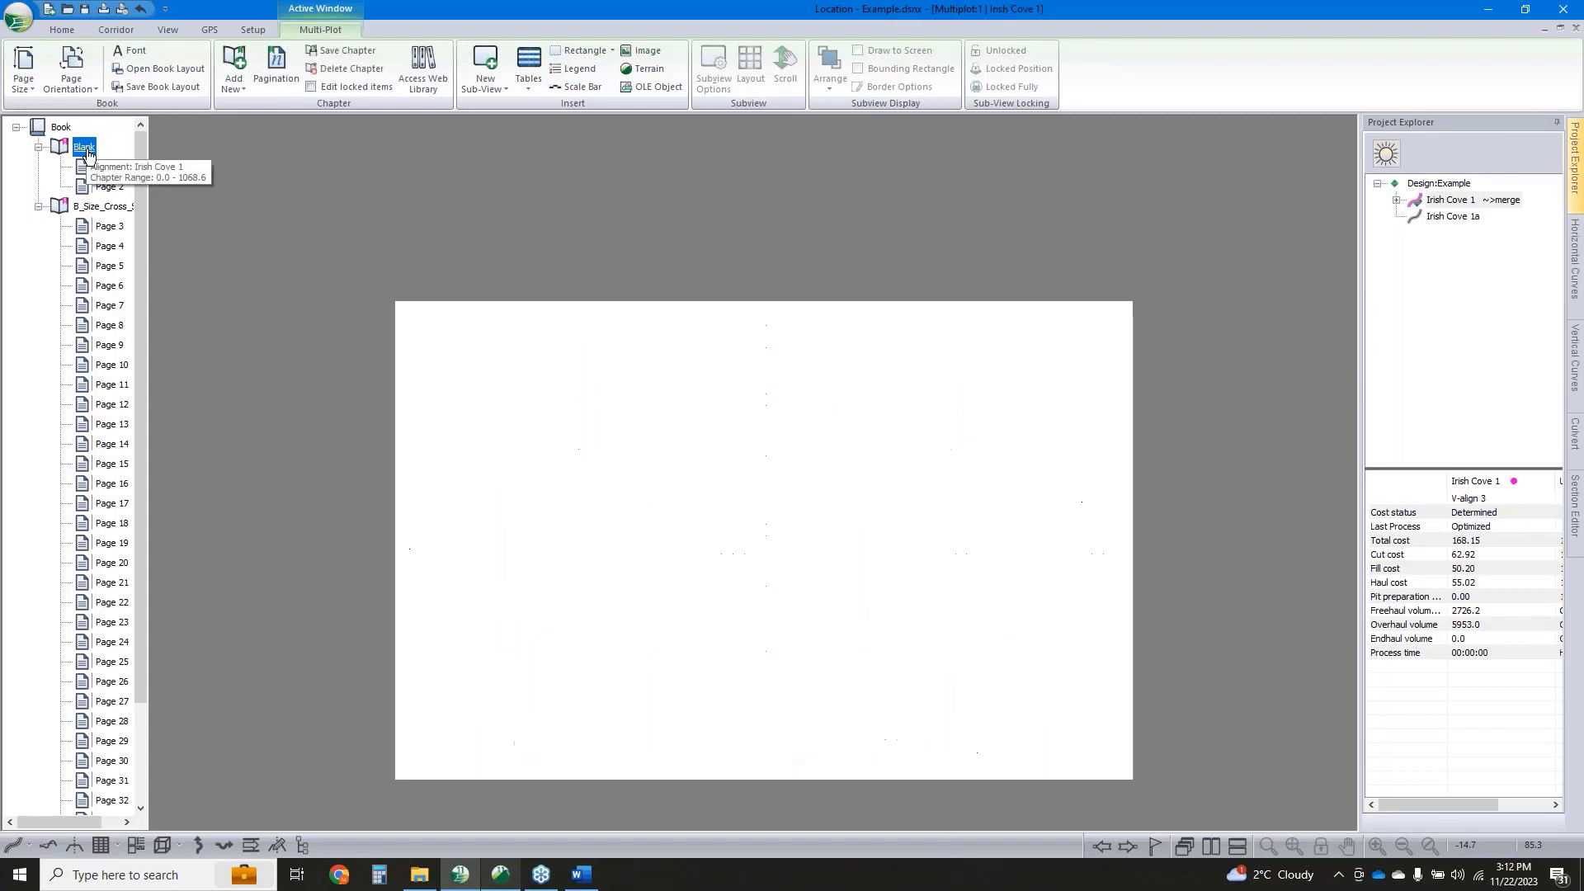
Copy all the title block cells from the cross-section chapter and paste them into the Blank chapter
left_click(103, 206)
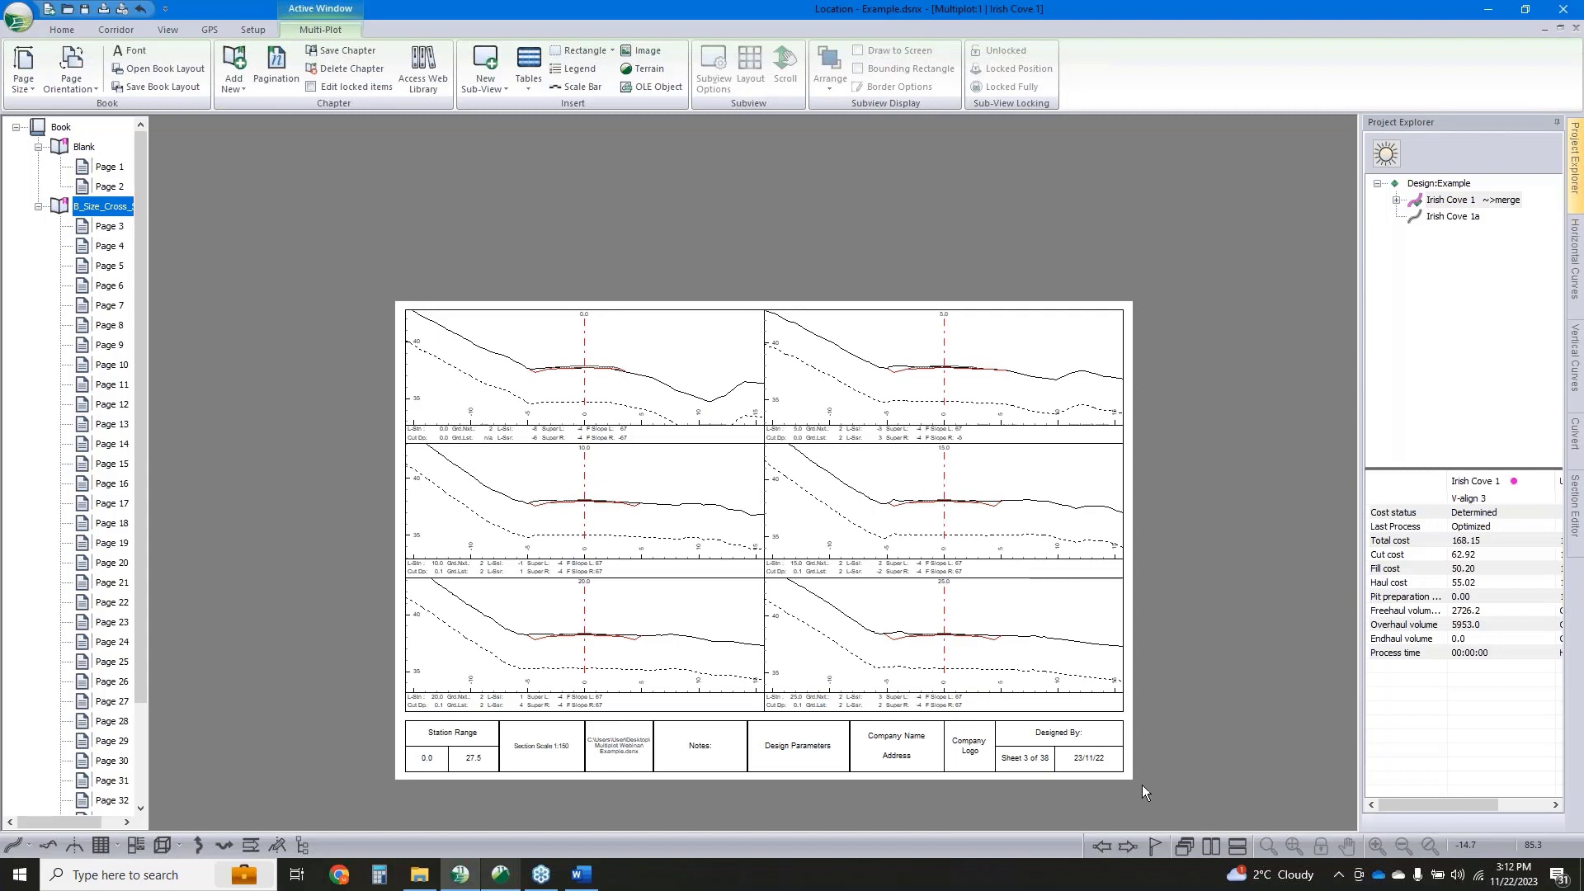
left_click_drag(1142, 784, 393, 716)
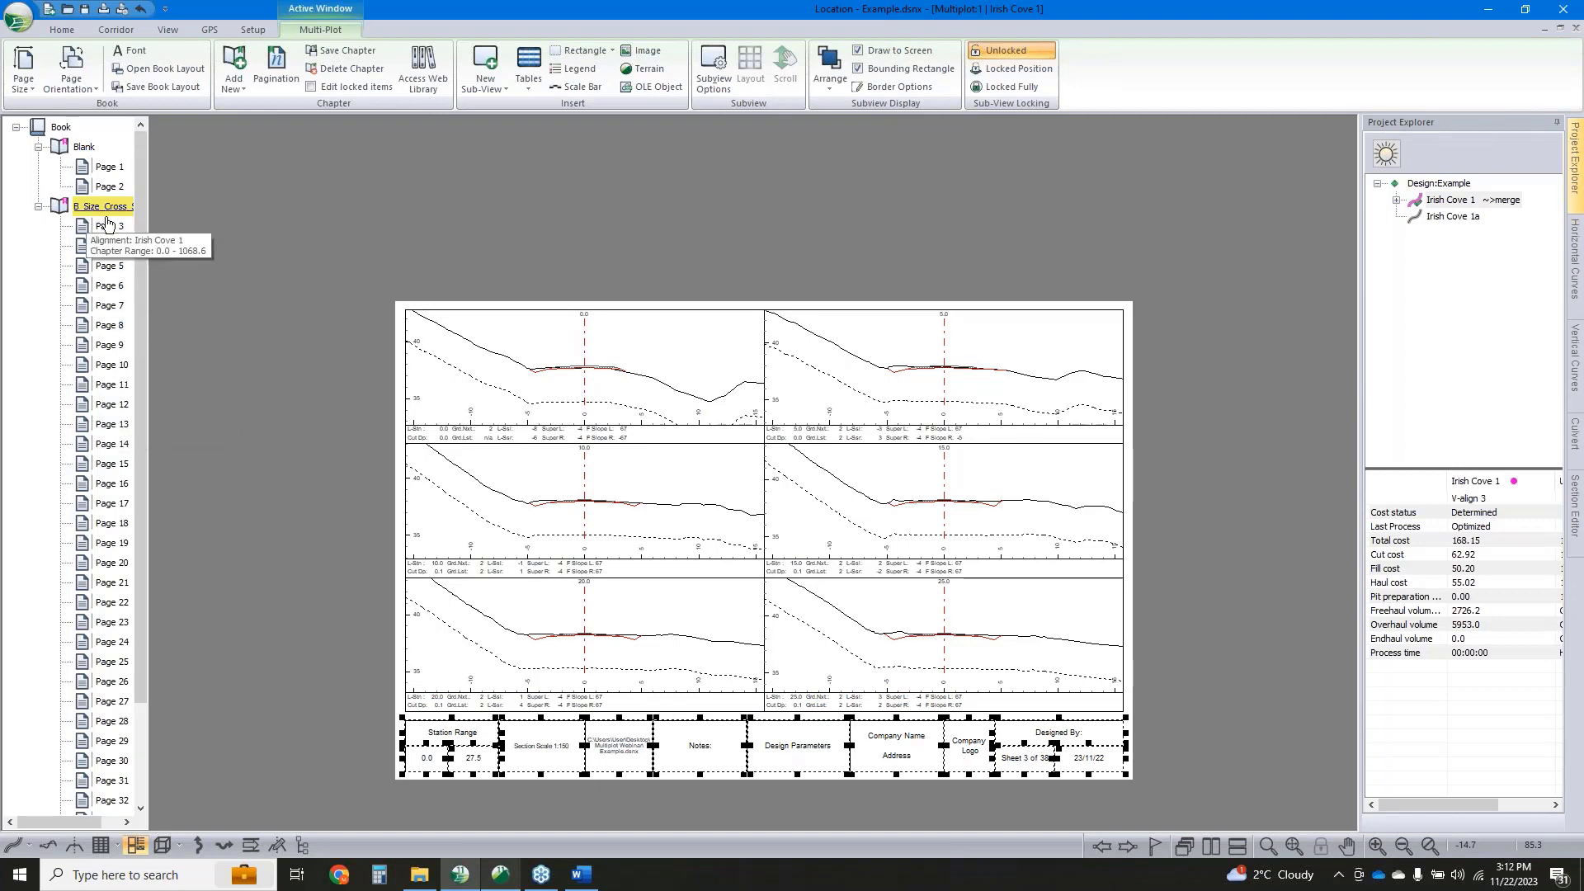
right_click(924, 752)
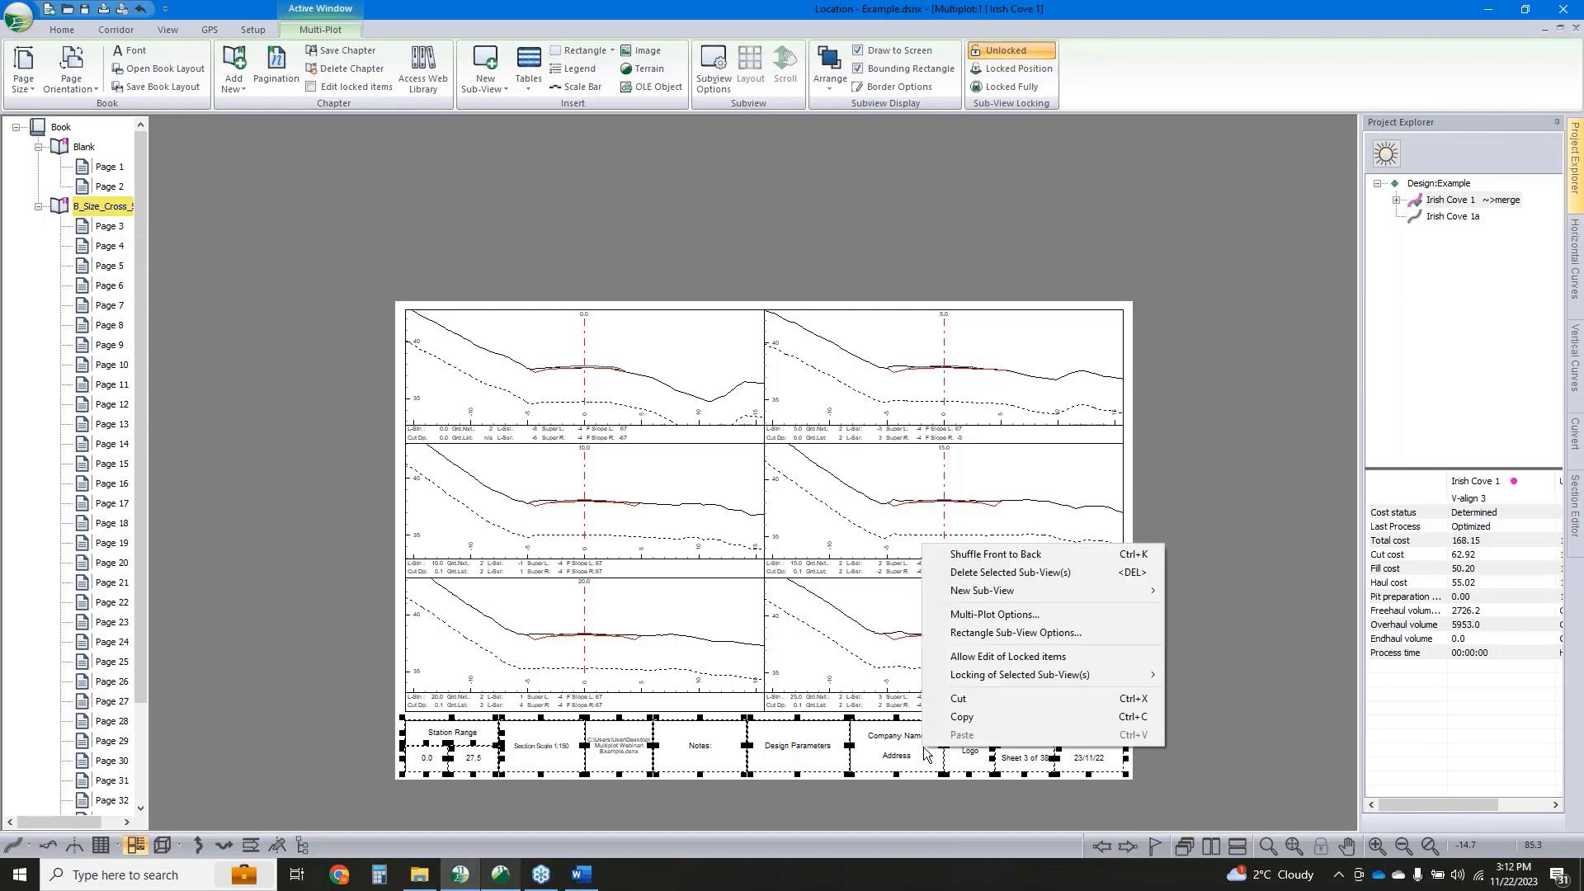
left_click(982, 714)
left_click(85, 147)
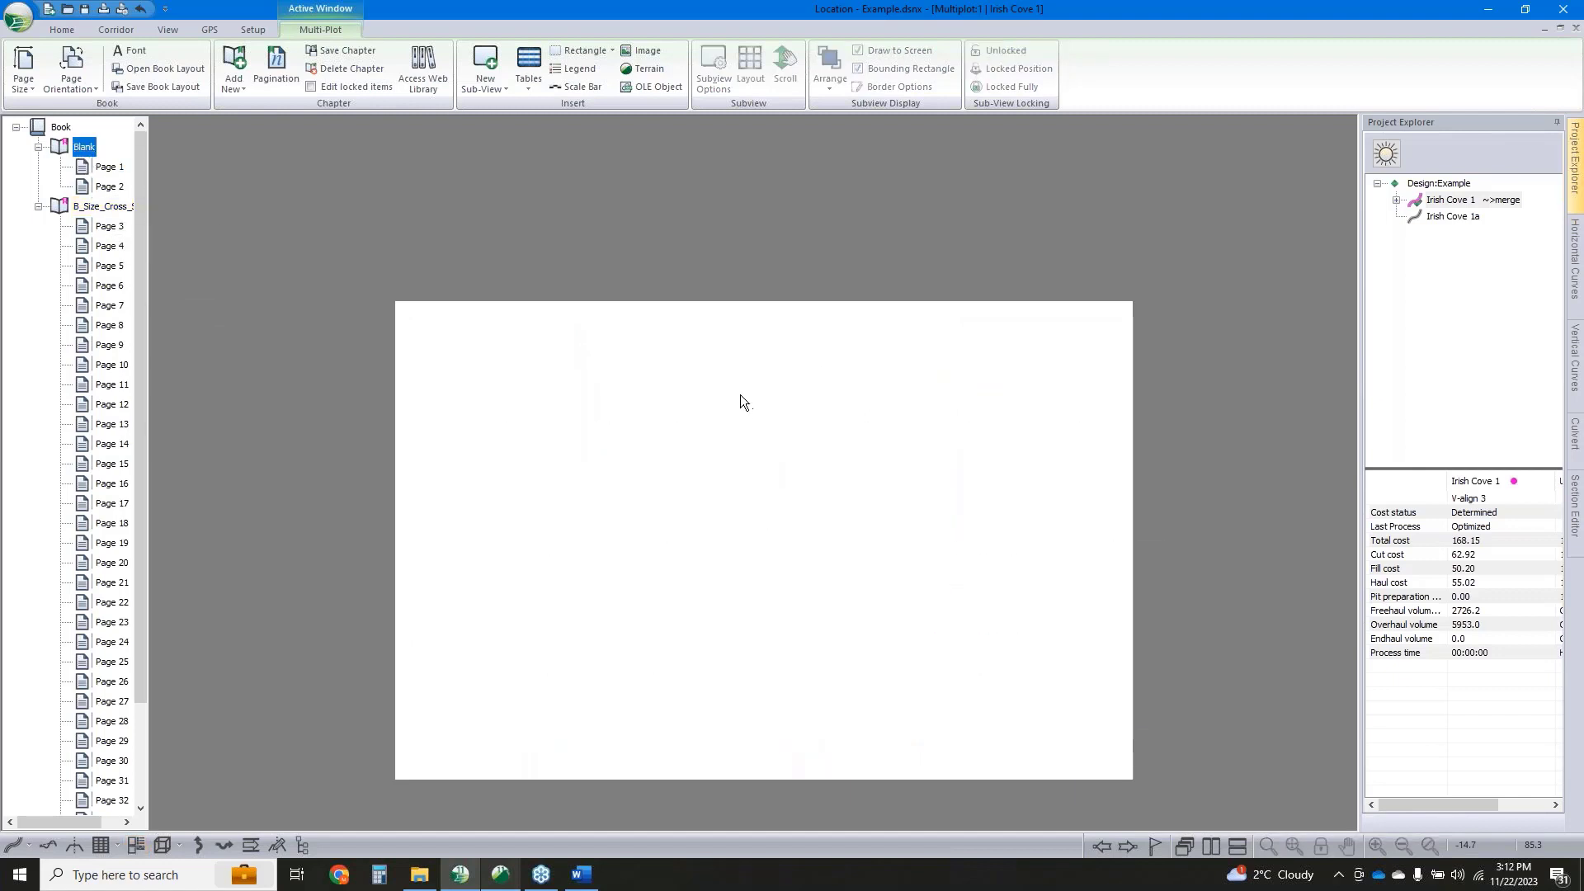
right_click(740, 394)
left_click(903, 587)
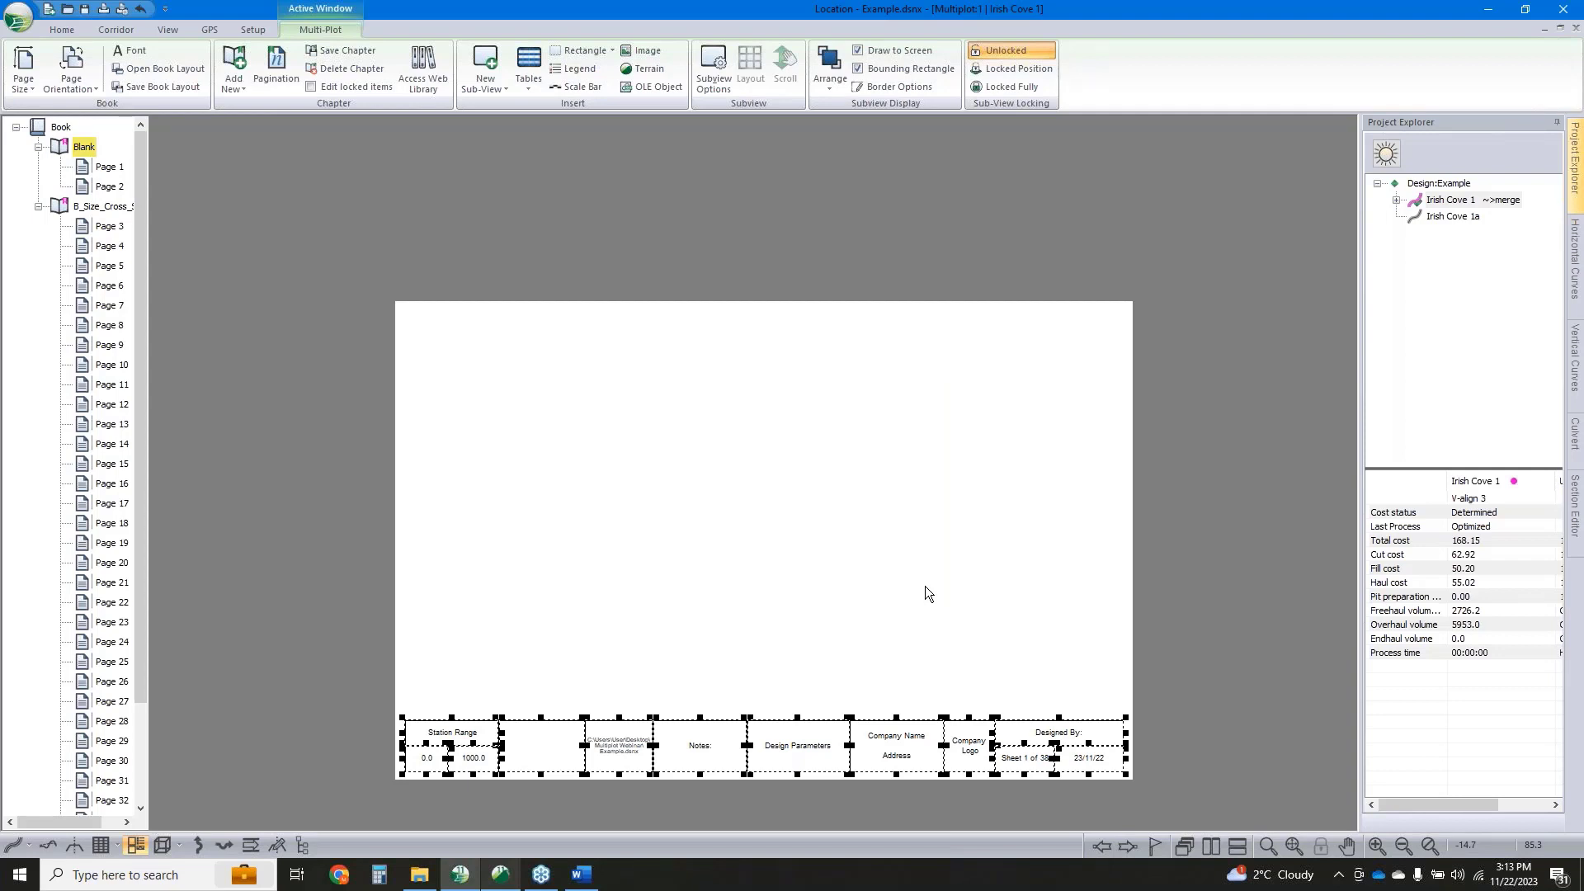
left_click(1056, 658)
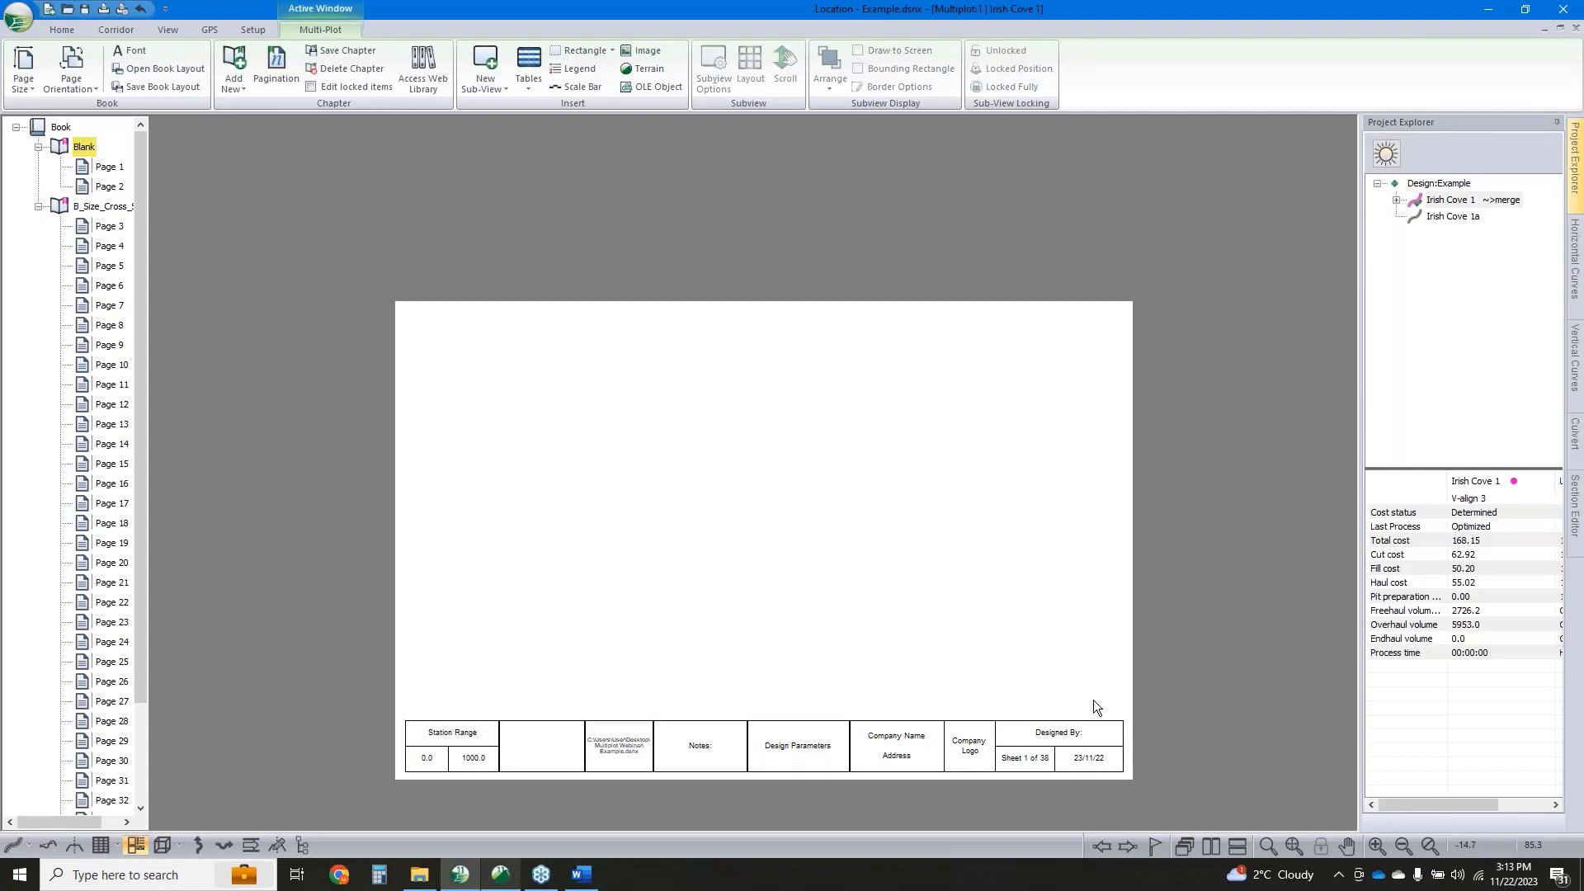
scroll(1092, 700, "up", 3)
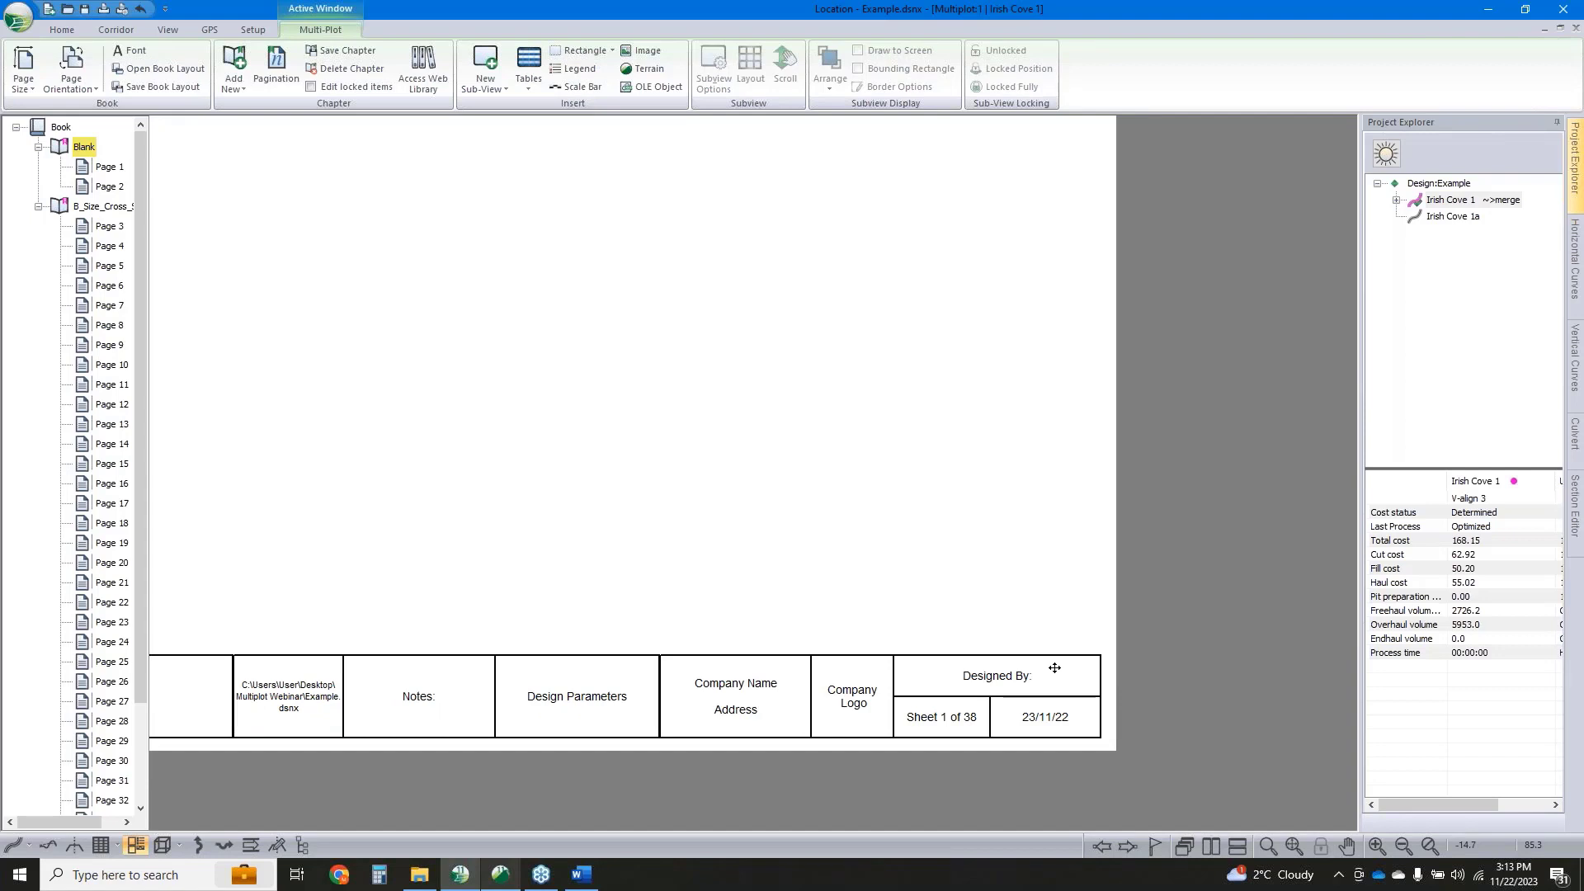
left_click_drag(1054, 667, 1059, 646)
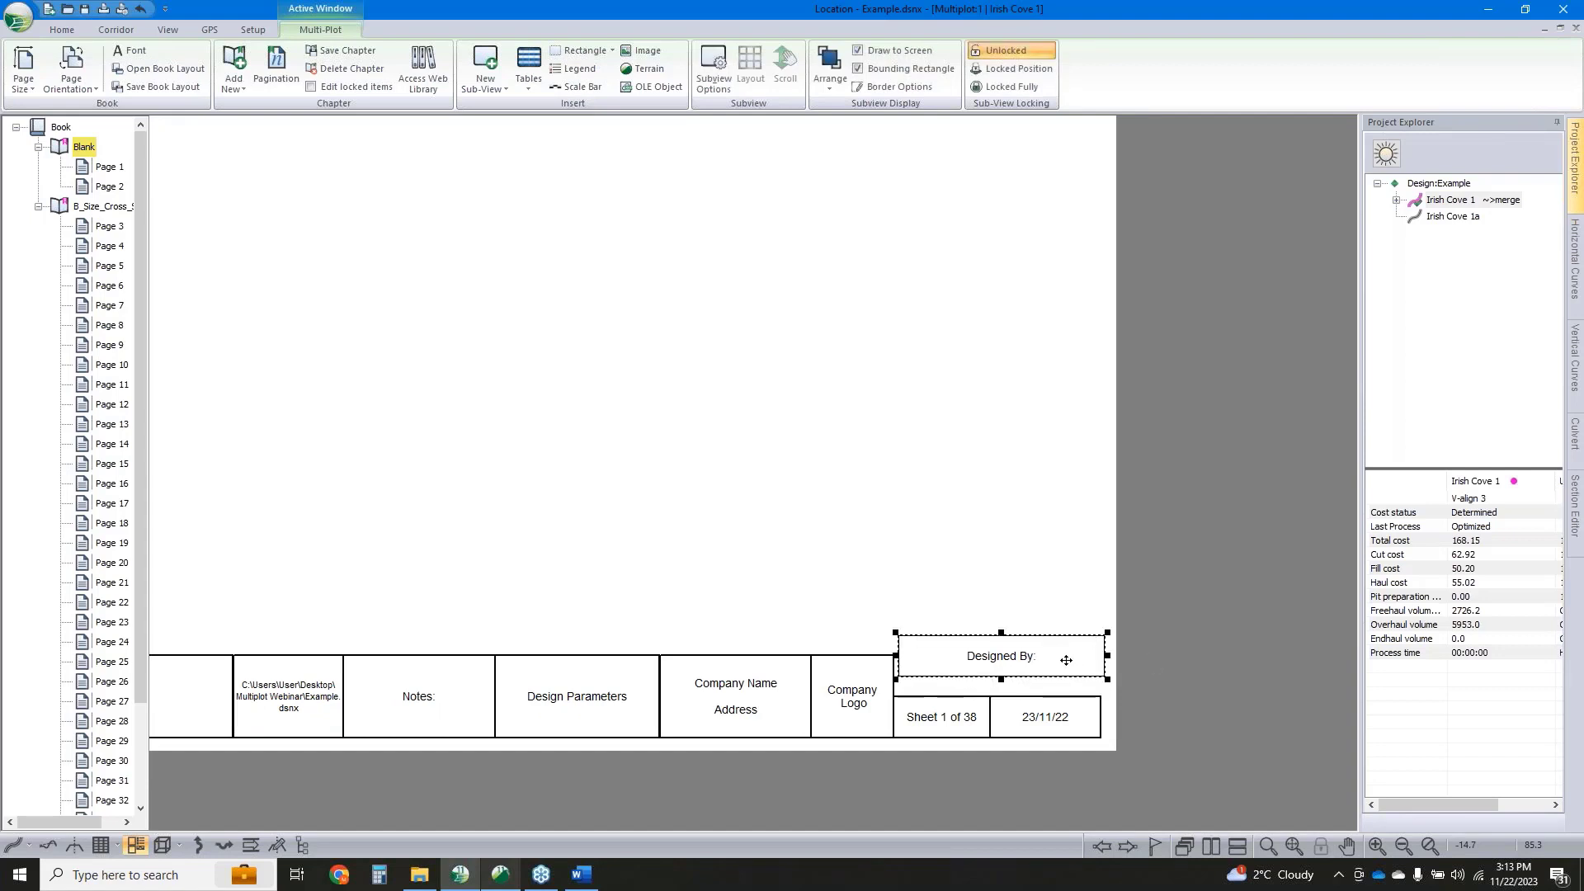
key("ctrl+z")
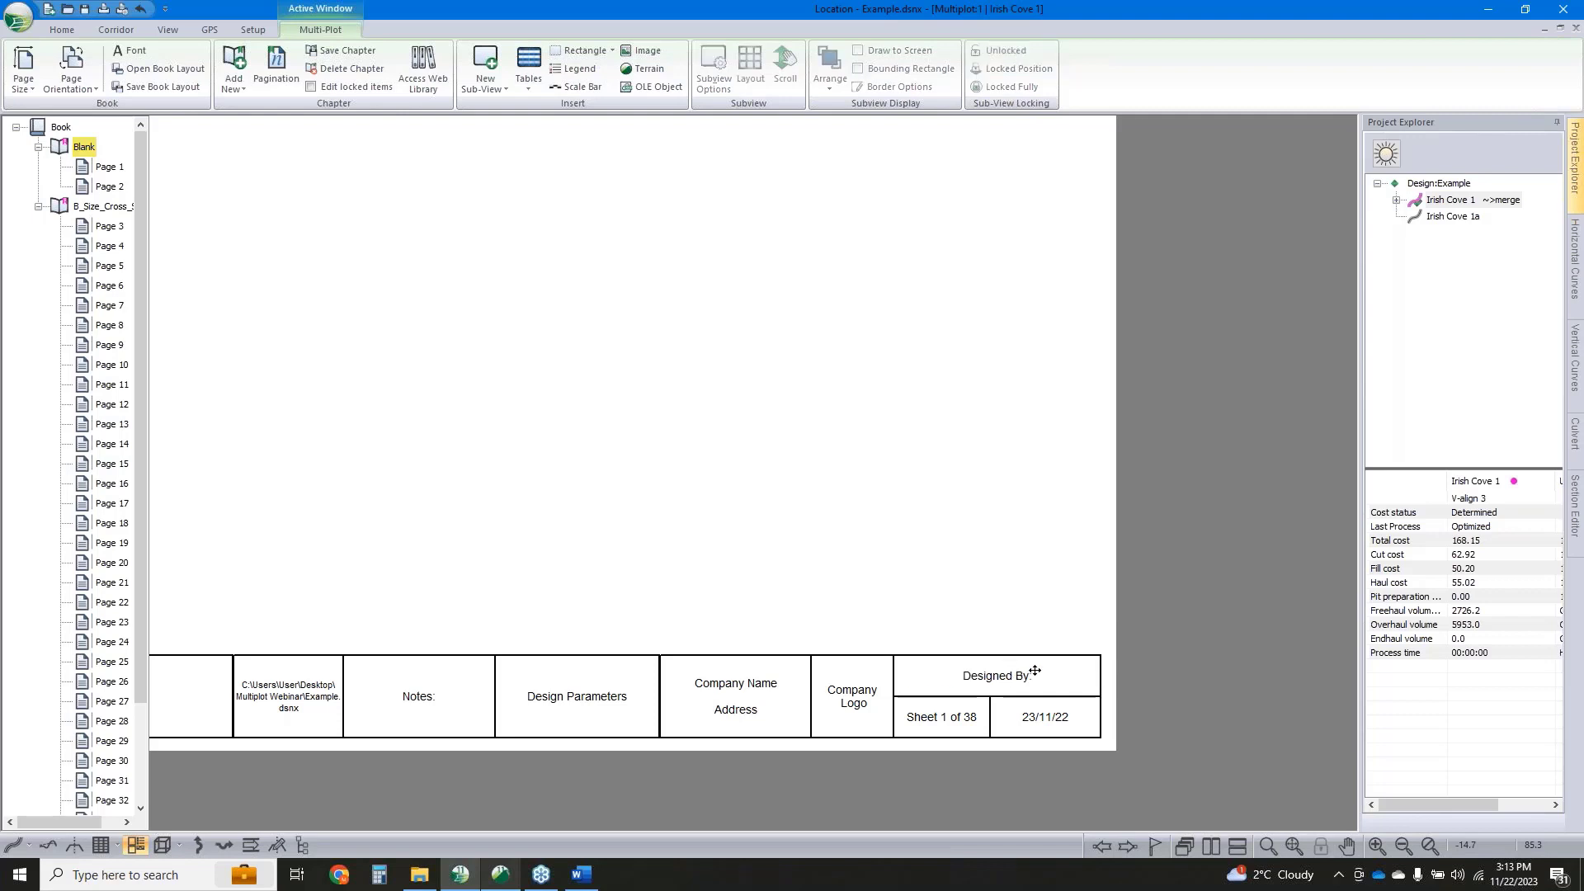
Lock the position of all title block cells in the Blank chapter
middle_click_drag(1067, 655, 1173, 653)
scroll(1236, 621, "down", 1)
scroll(1237, 621, "down", 1)
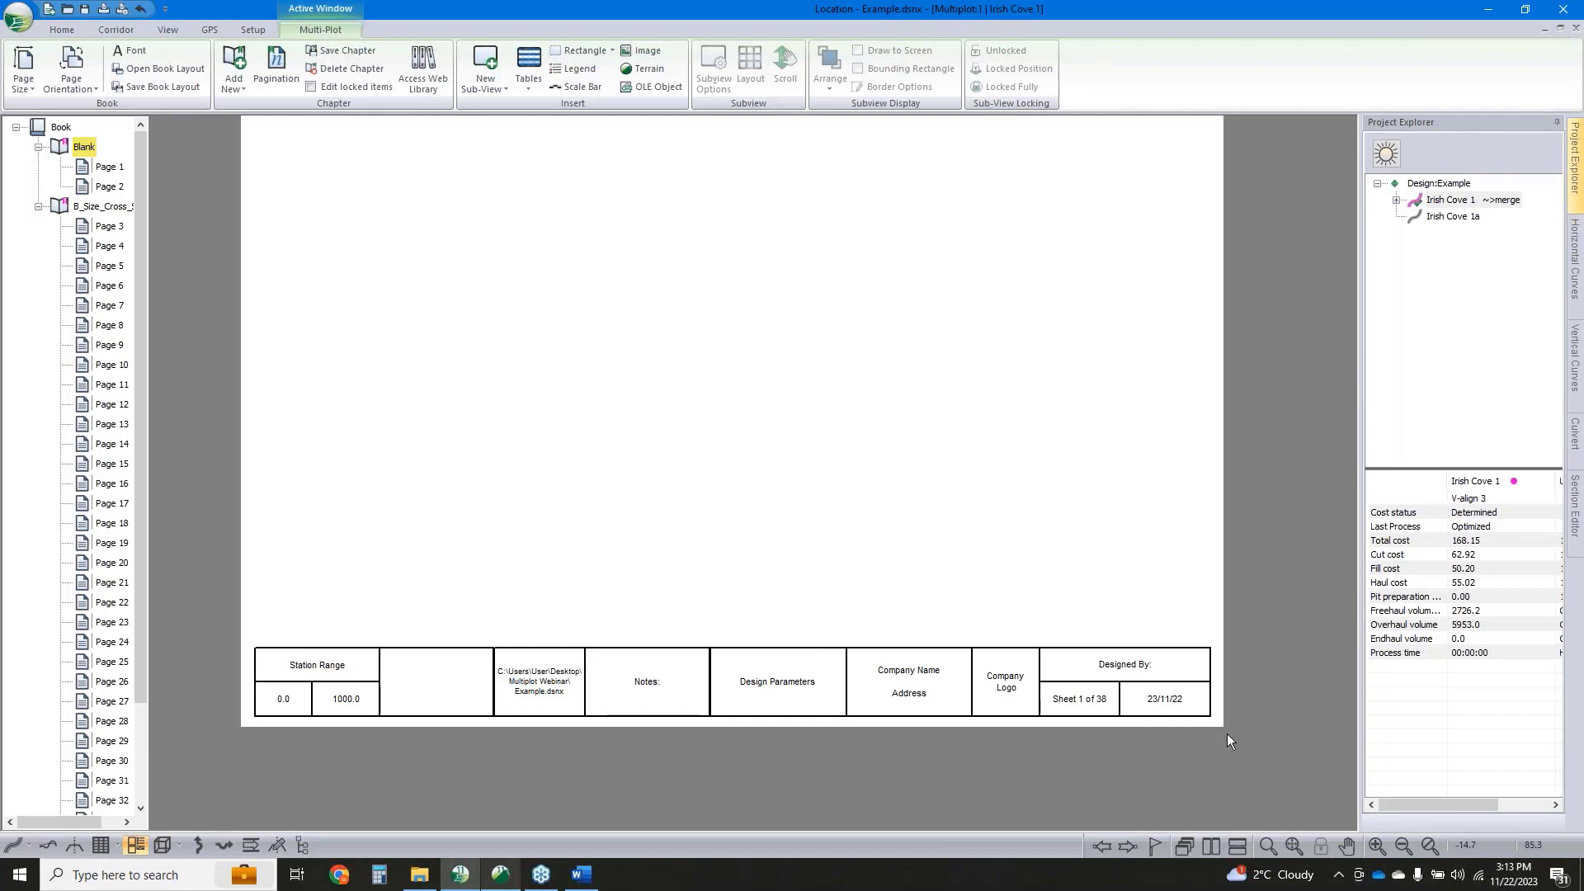
left_click_drag(1225, 734, 221, 616)
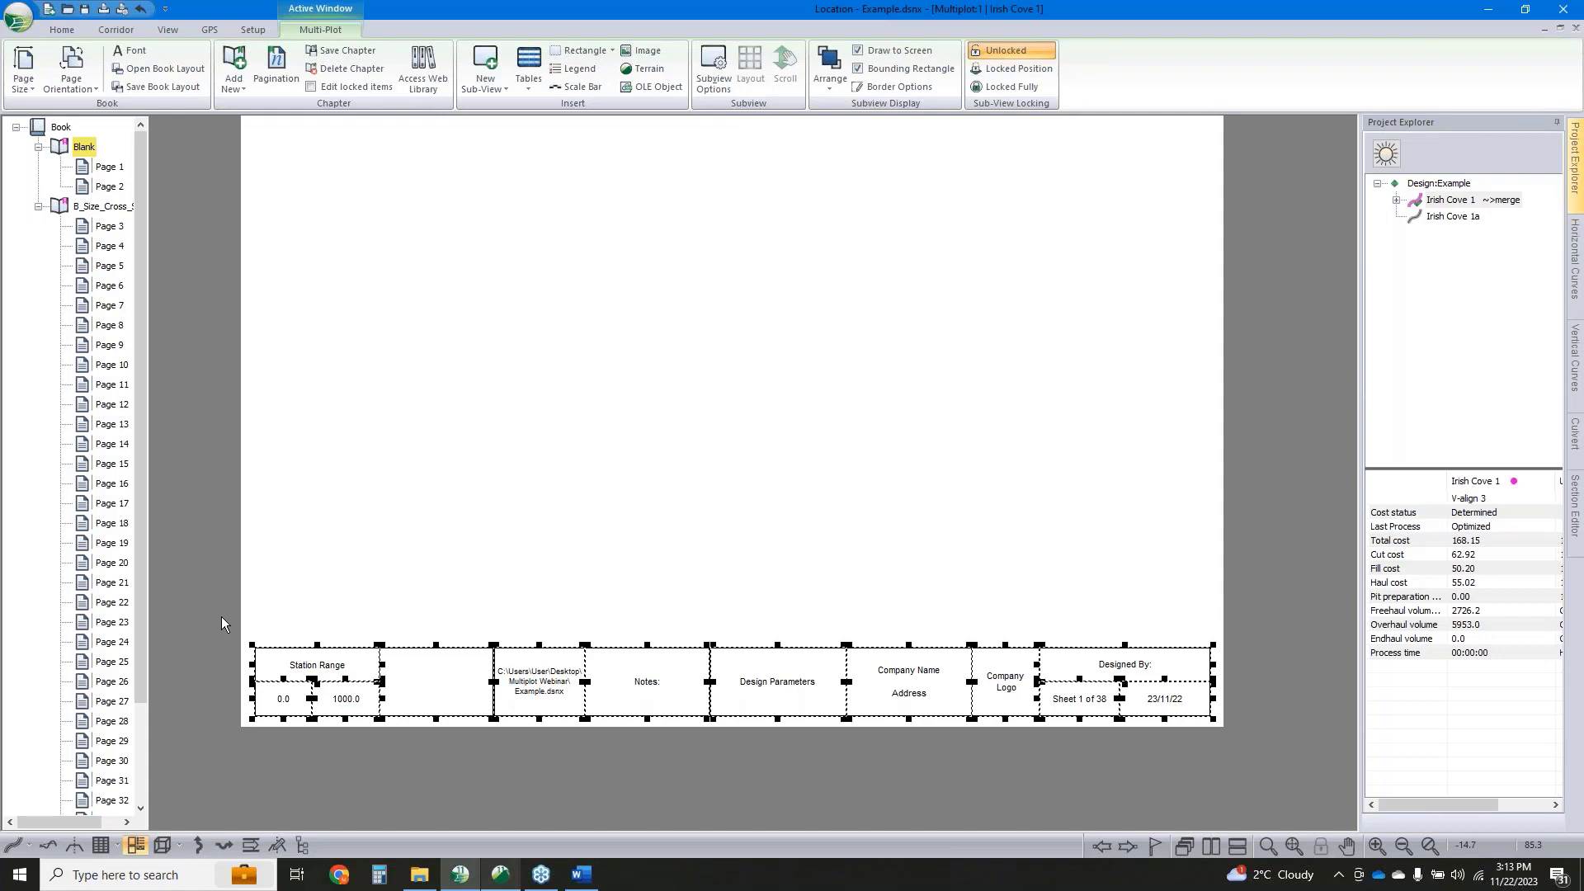
left_click(1004, 72)
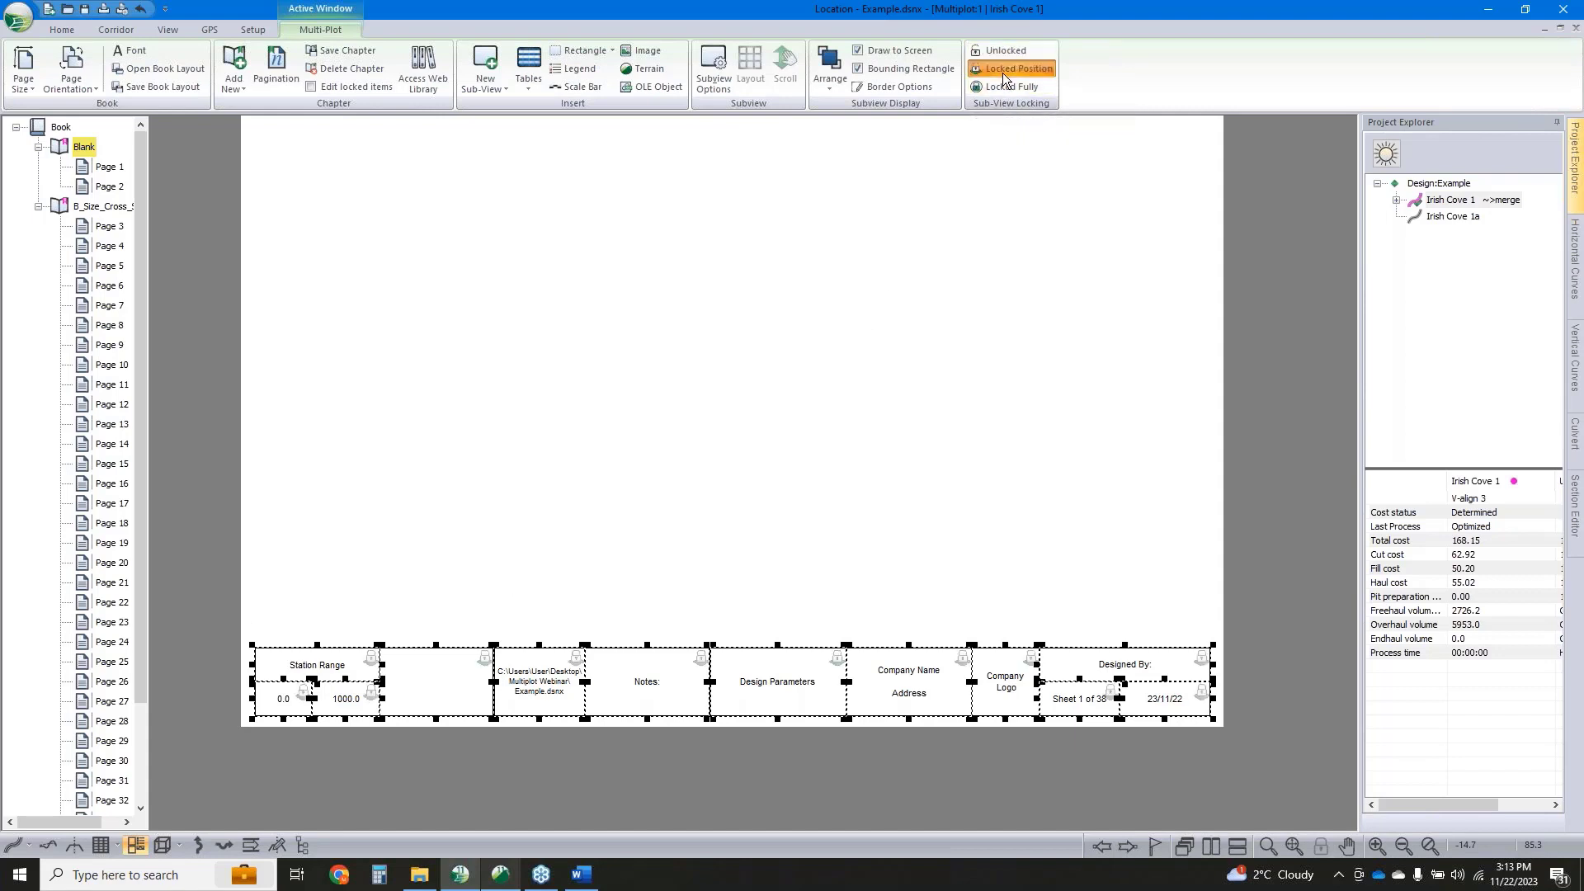
left_click(1051, 446)
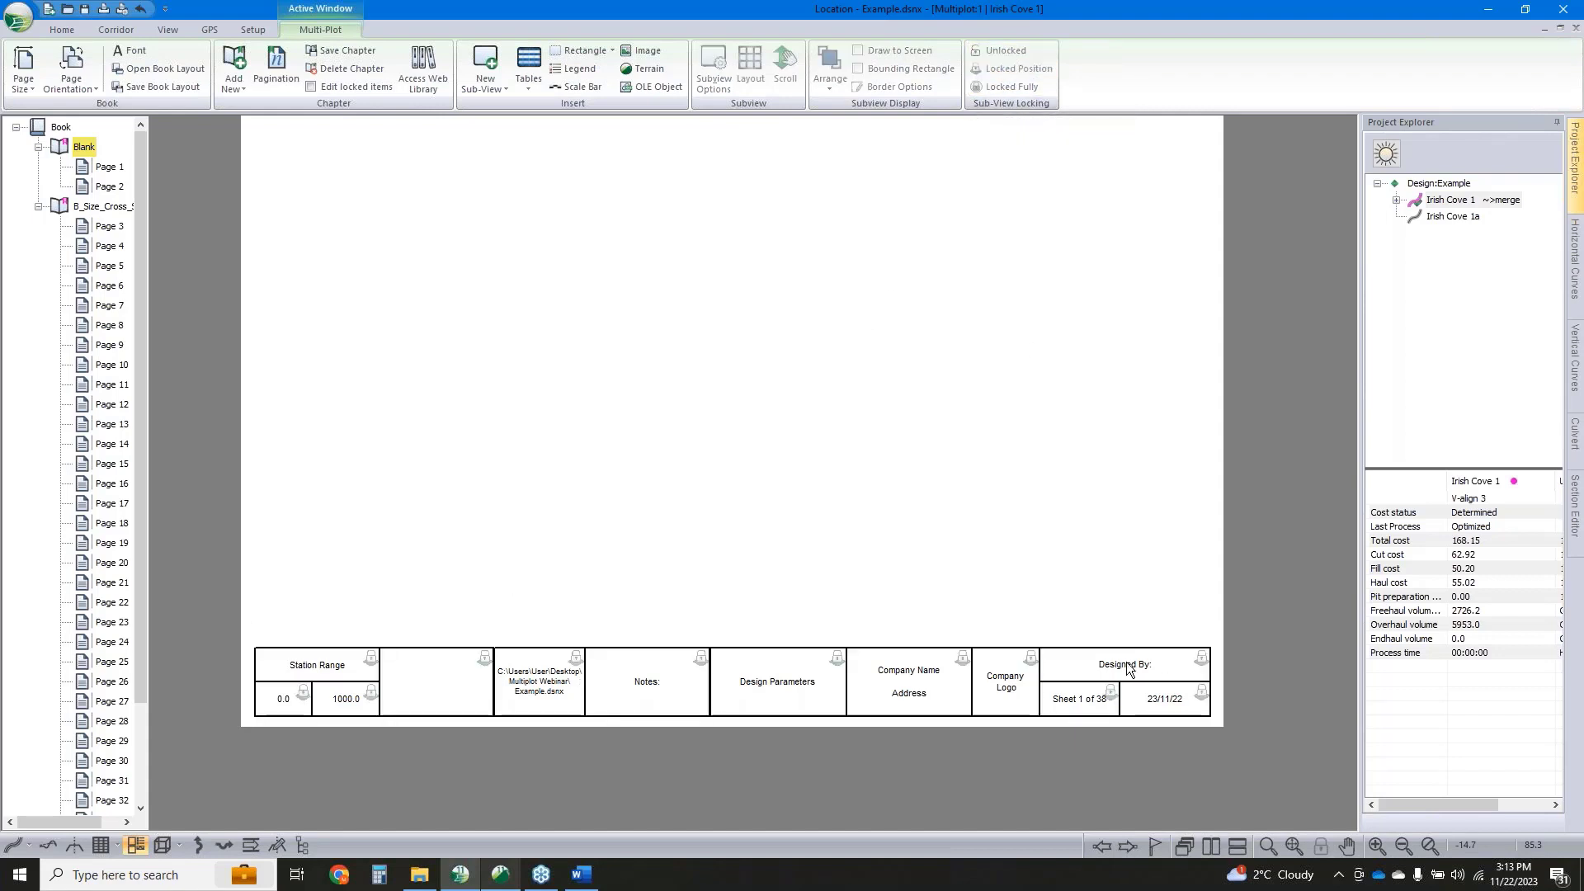
Examine the available text types for the title block's sheet number cell, leaving its options unchanged
left_click(1196, 668)
left_click(1086, 701)
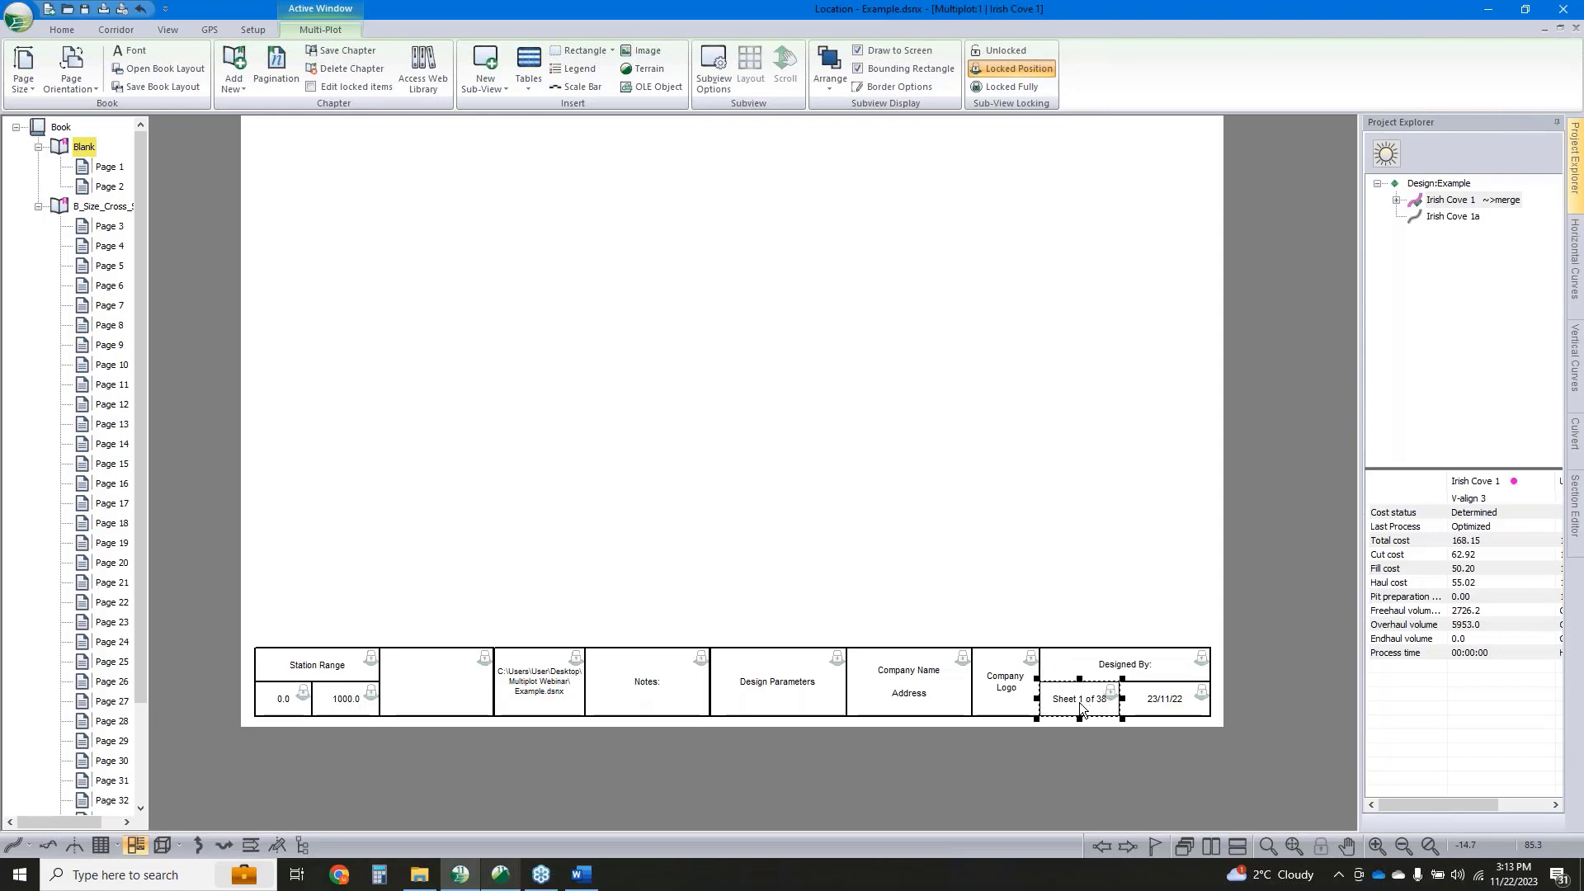
double_click(1079, 701)
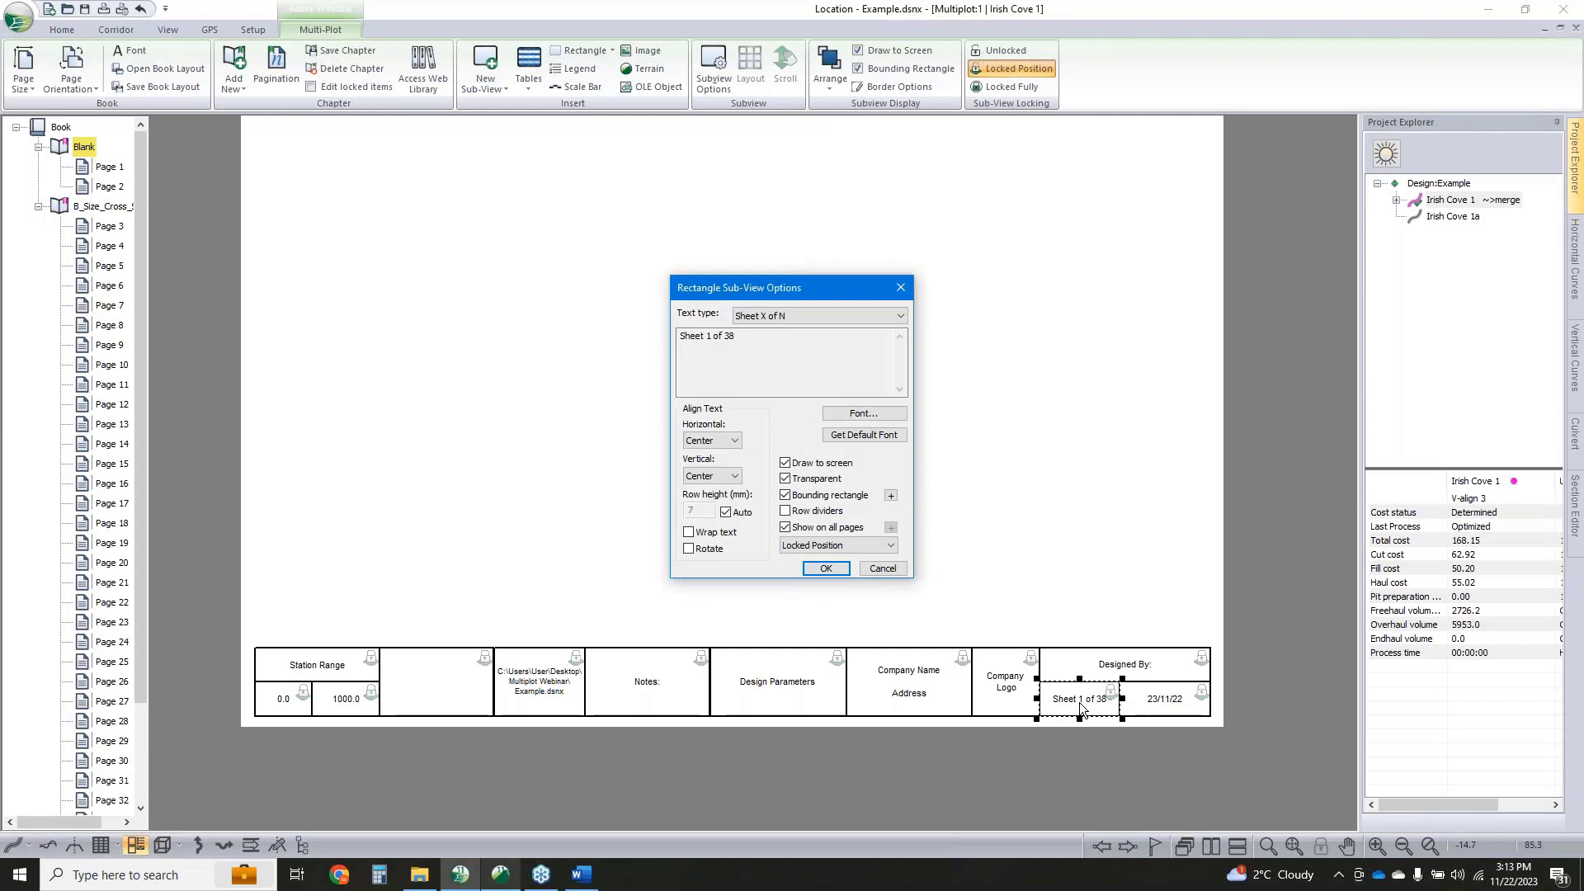
left_click(793, 314)
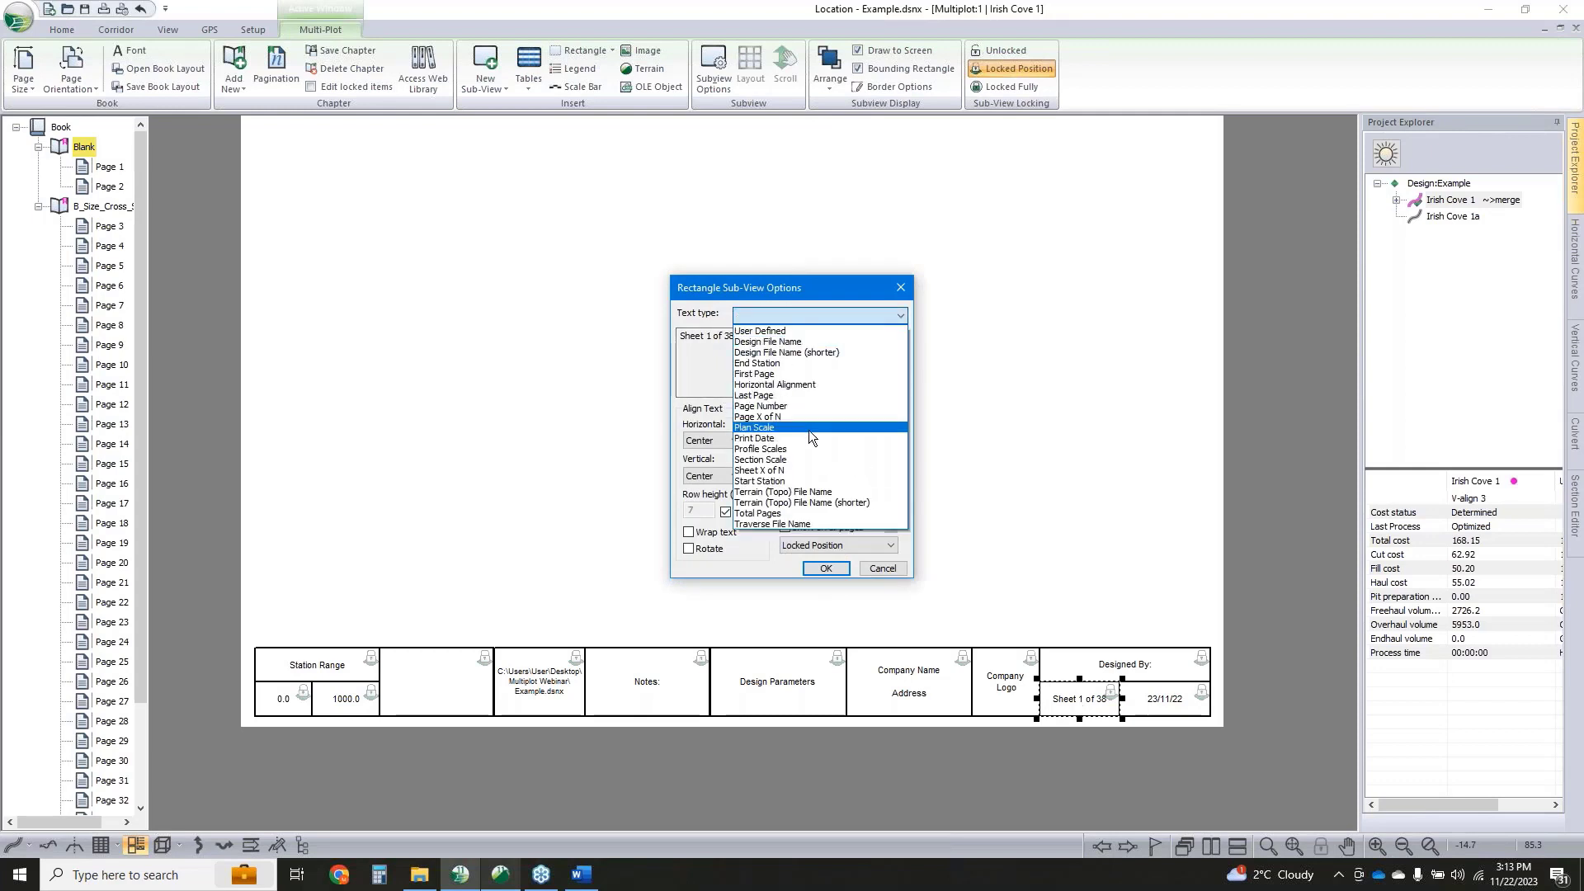
left_click(784, 285)
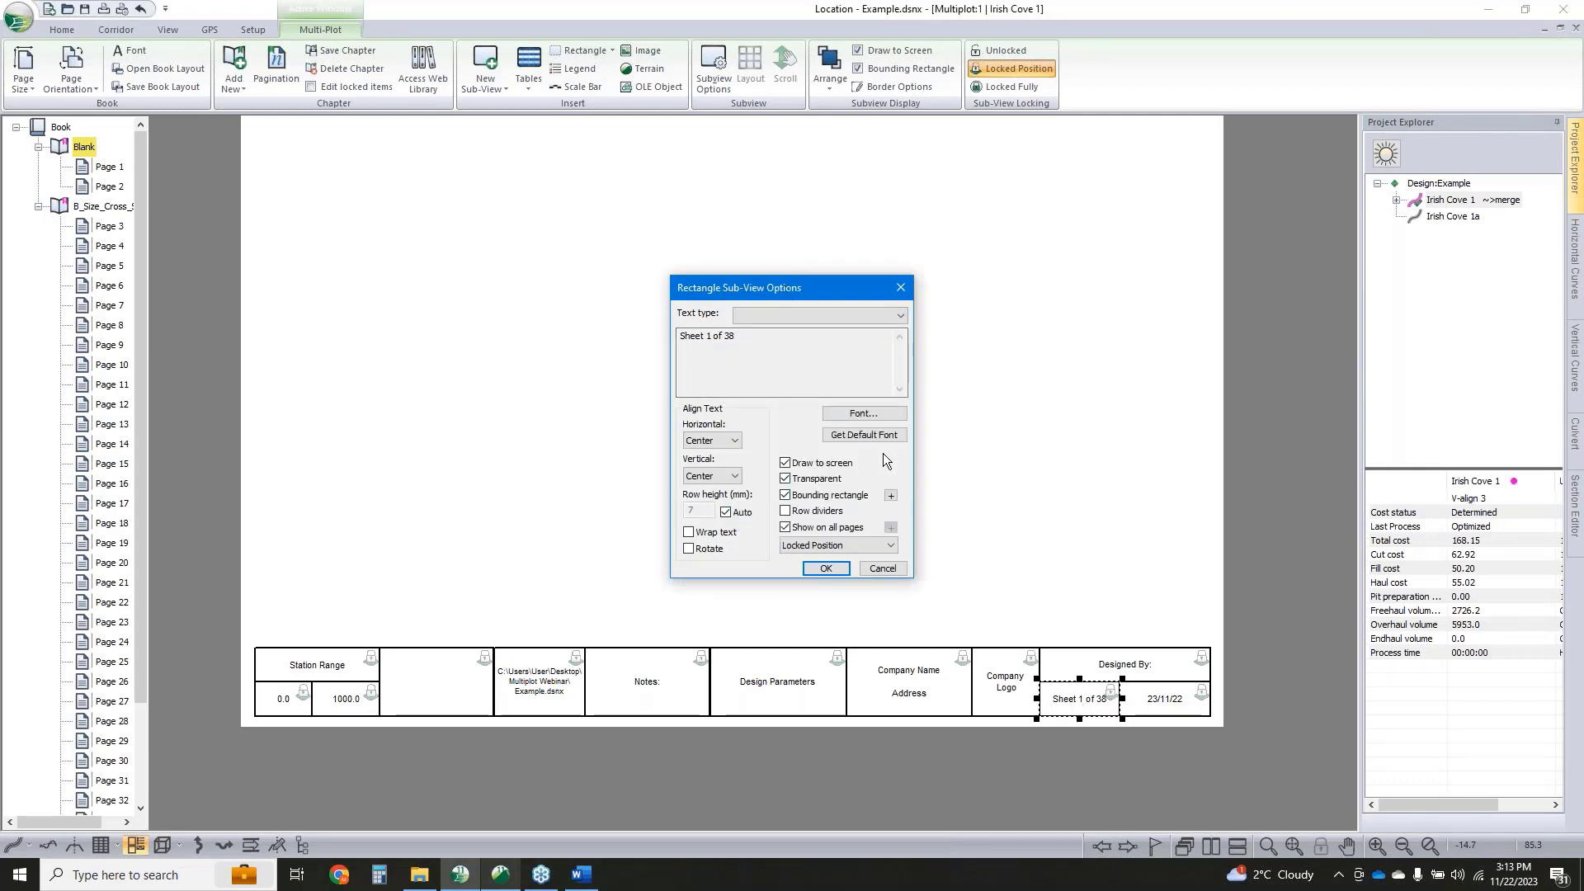
left_click(886, 569)
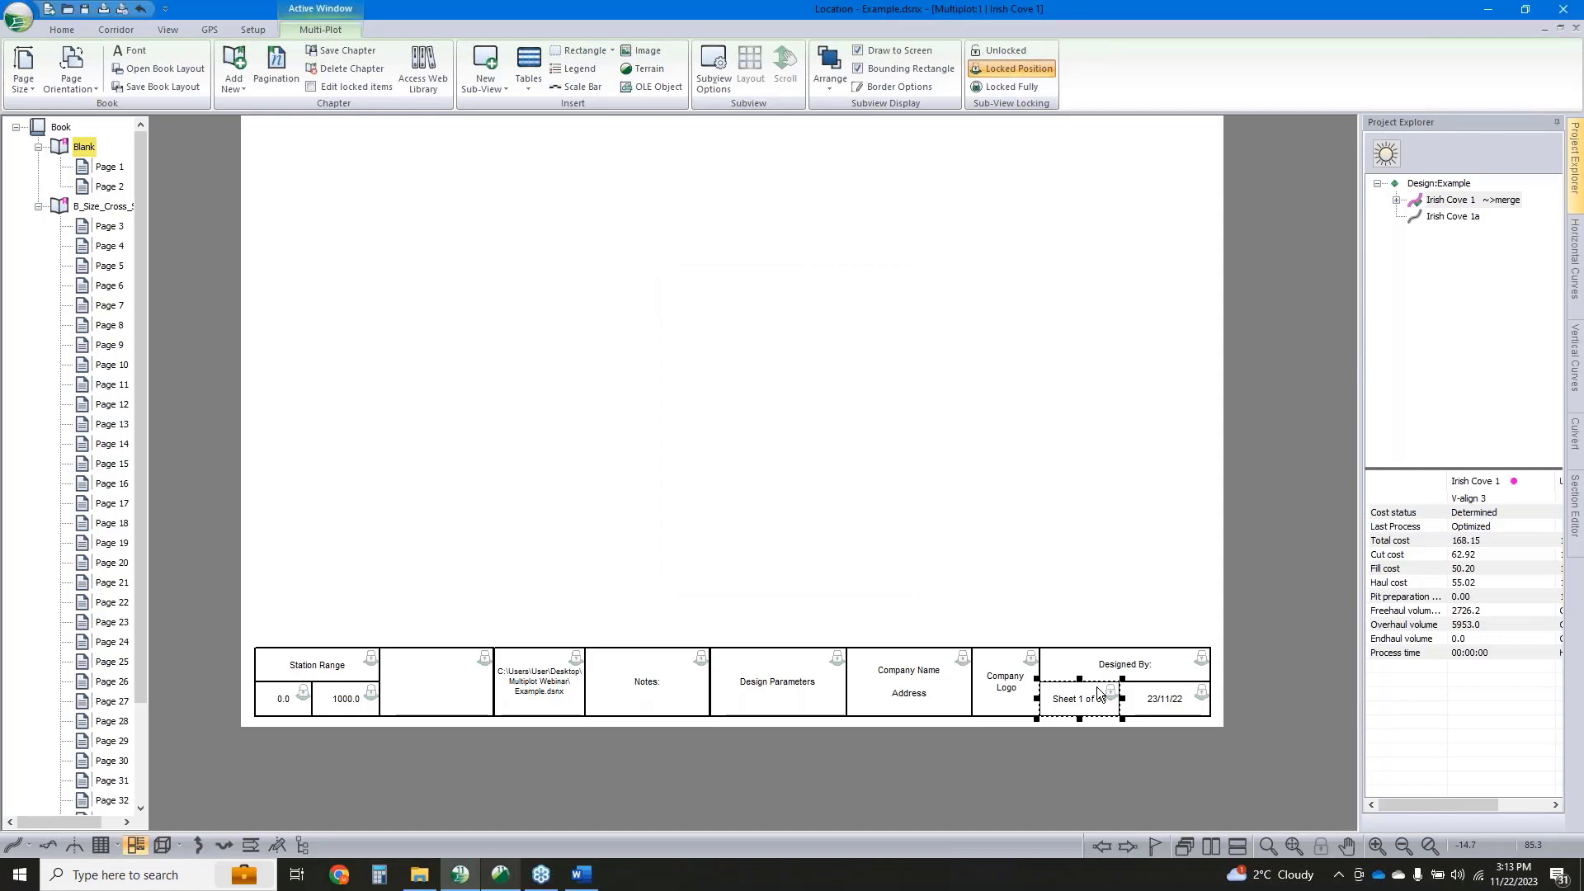
Set the title block's sheet number cell to Locked Fully
left_click(1110, 628)
left_click(1093, 703)
left_click(1007, 85)
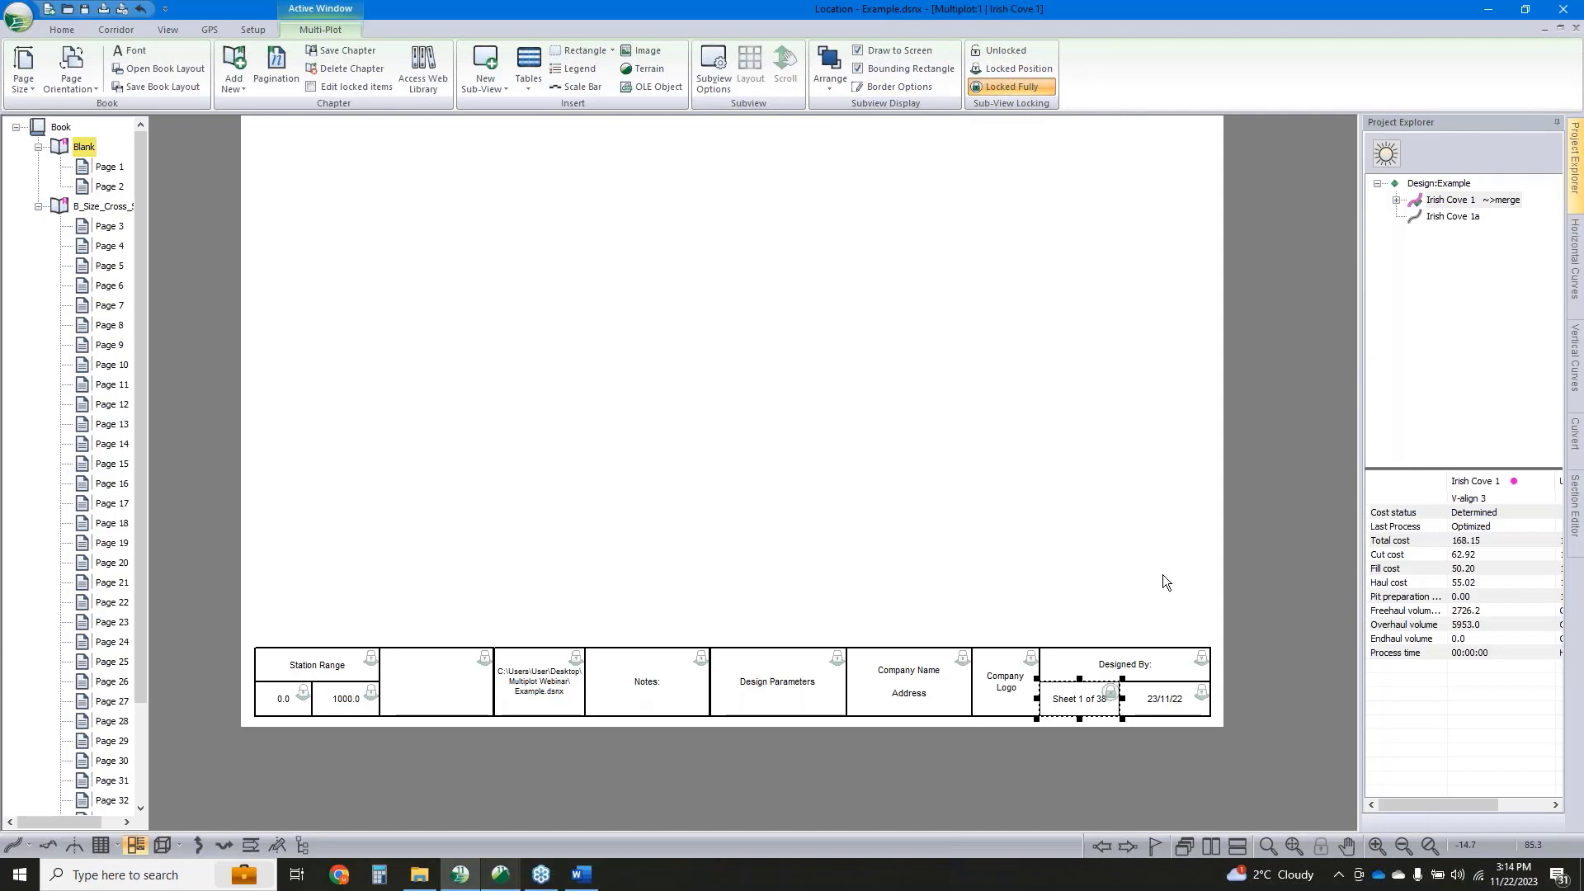
left_click(1102, 722)
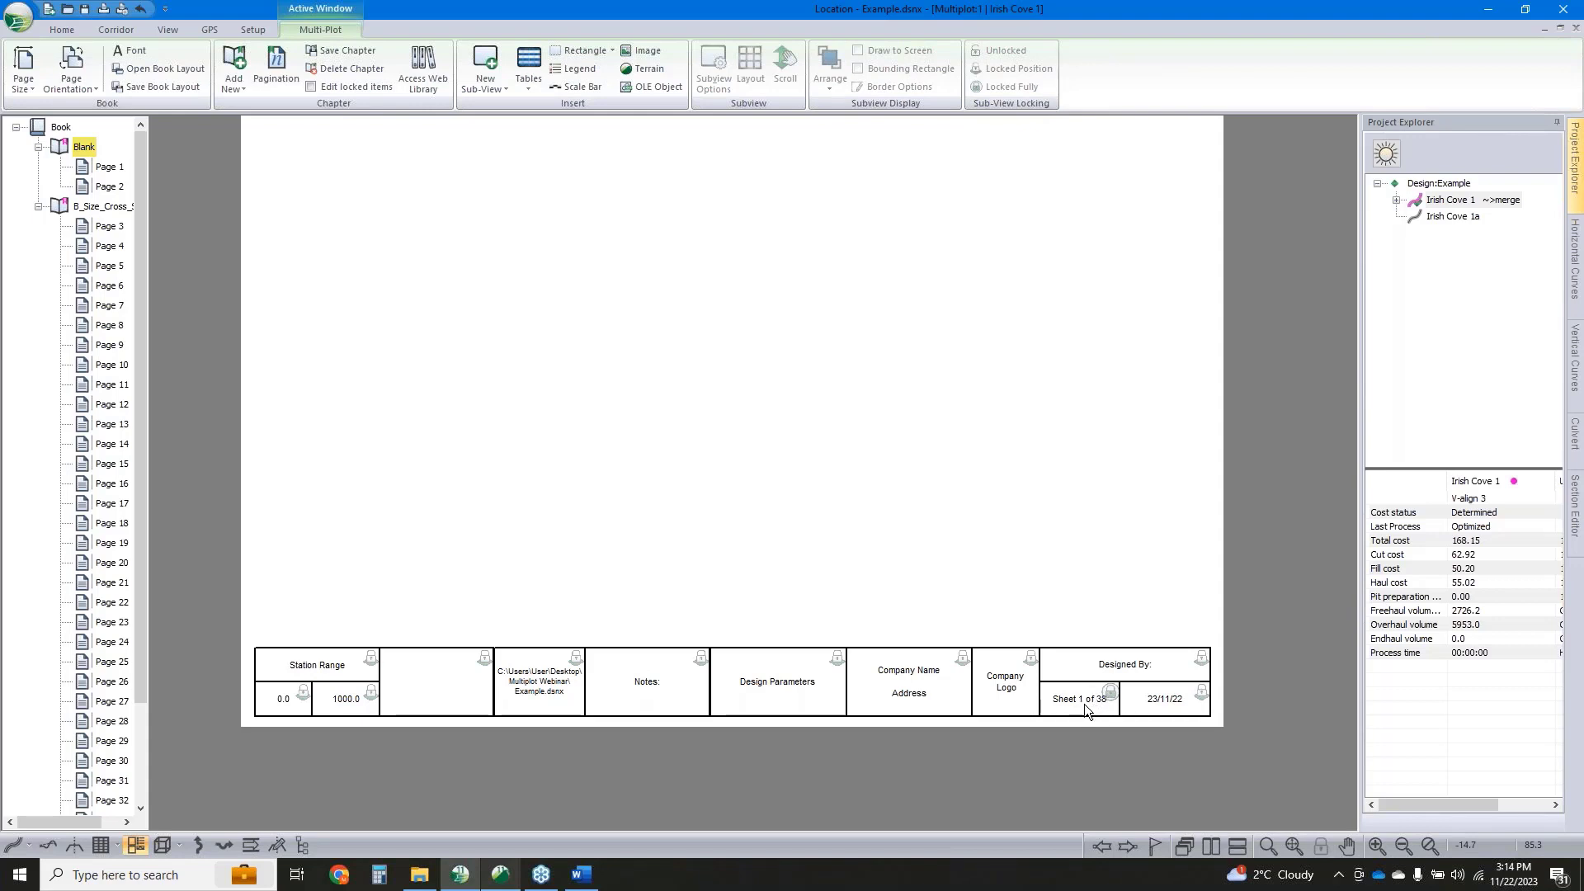
Temporarily allow editing of locked items and set the sheet number cell back to Locked Position
left_click(338, 87)
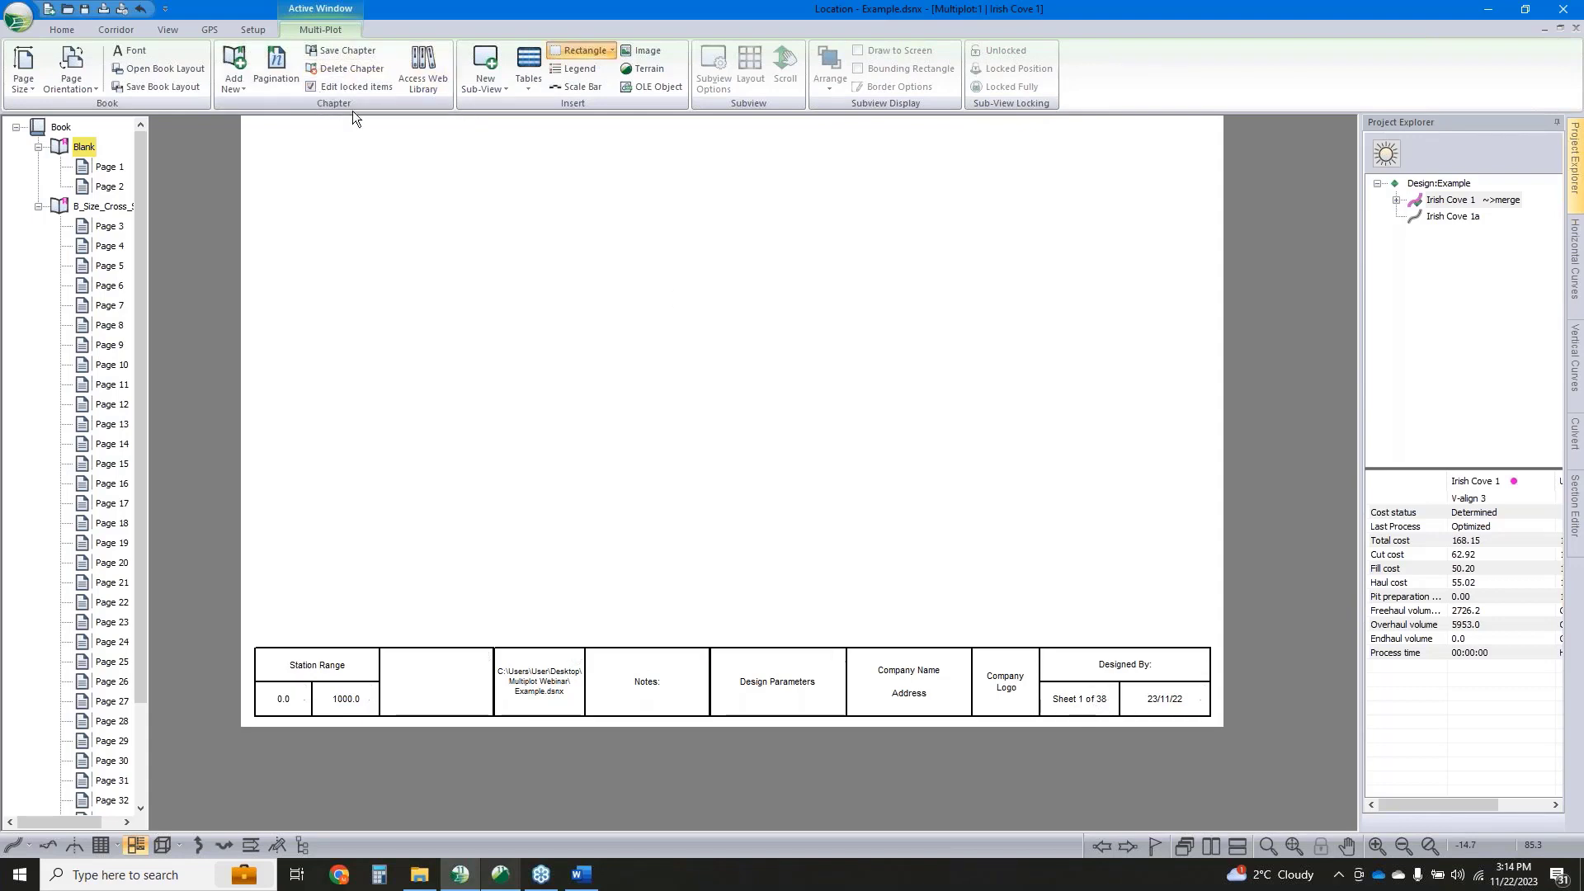
left_click(1086, 703)
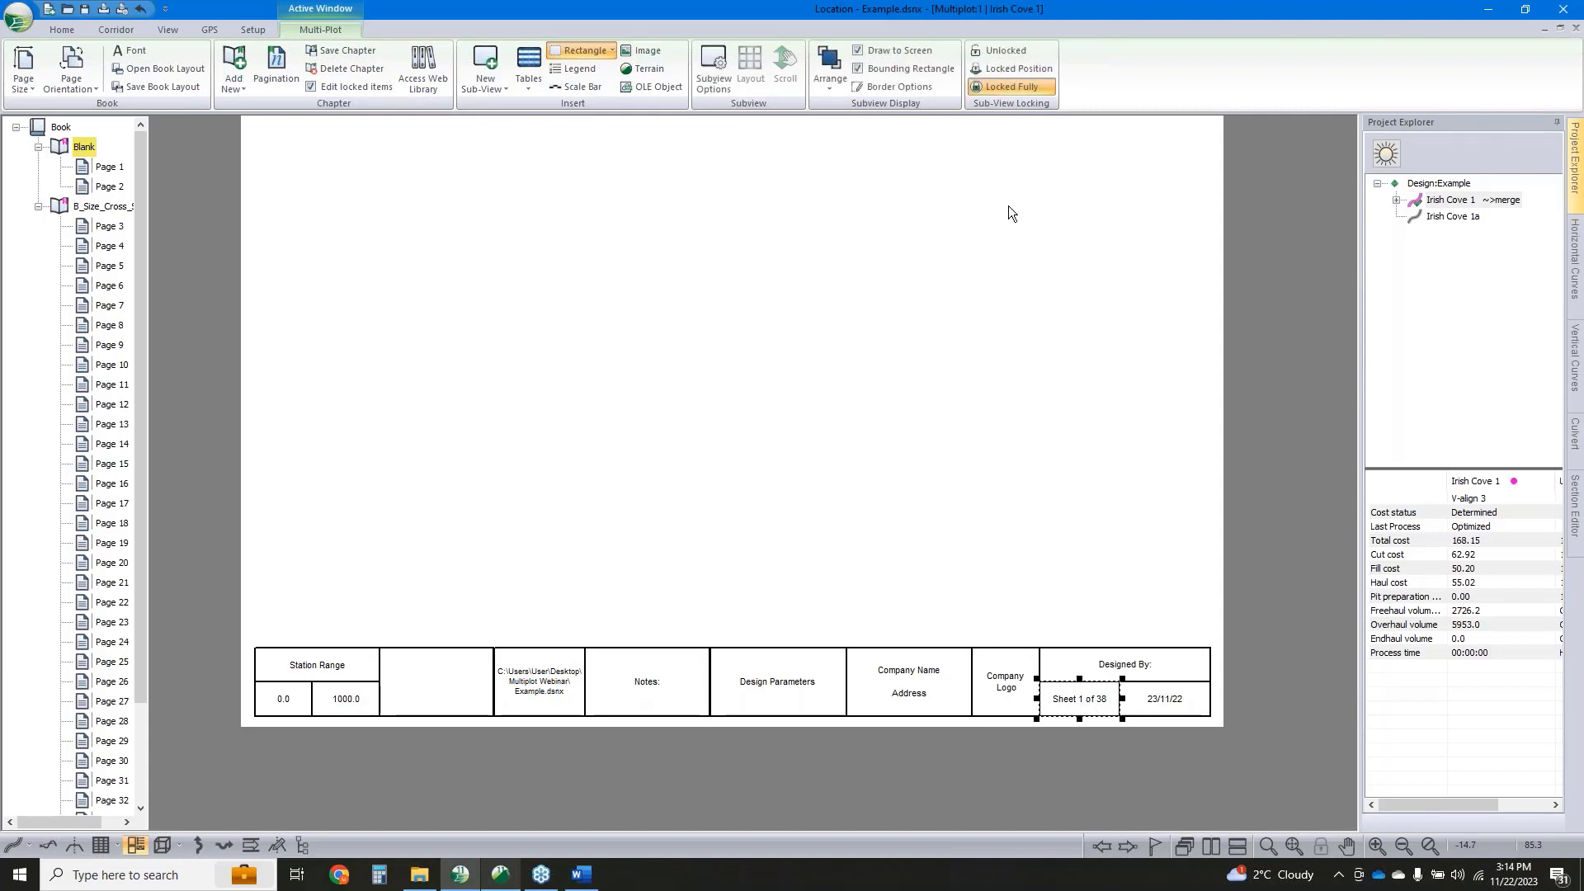
left_click(1001, 73)
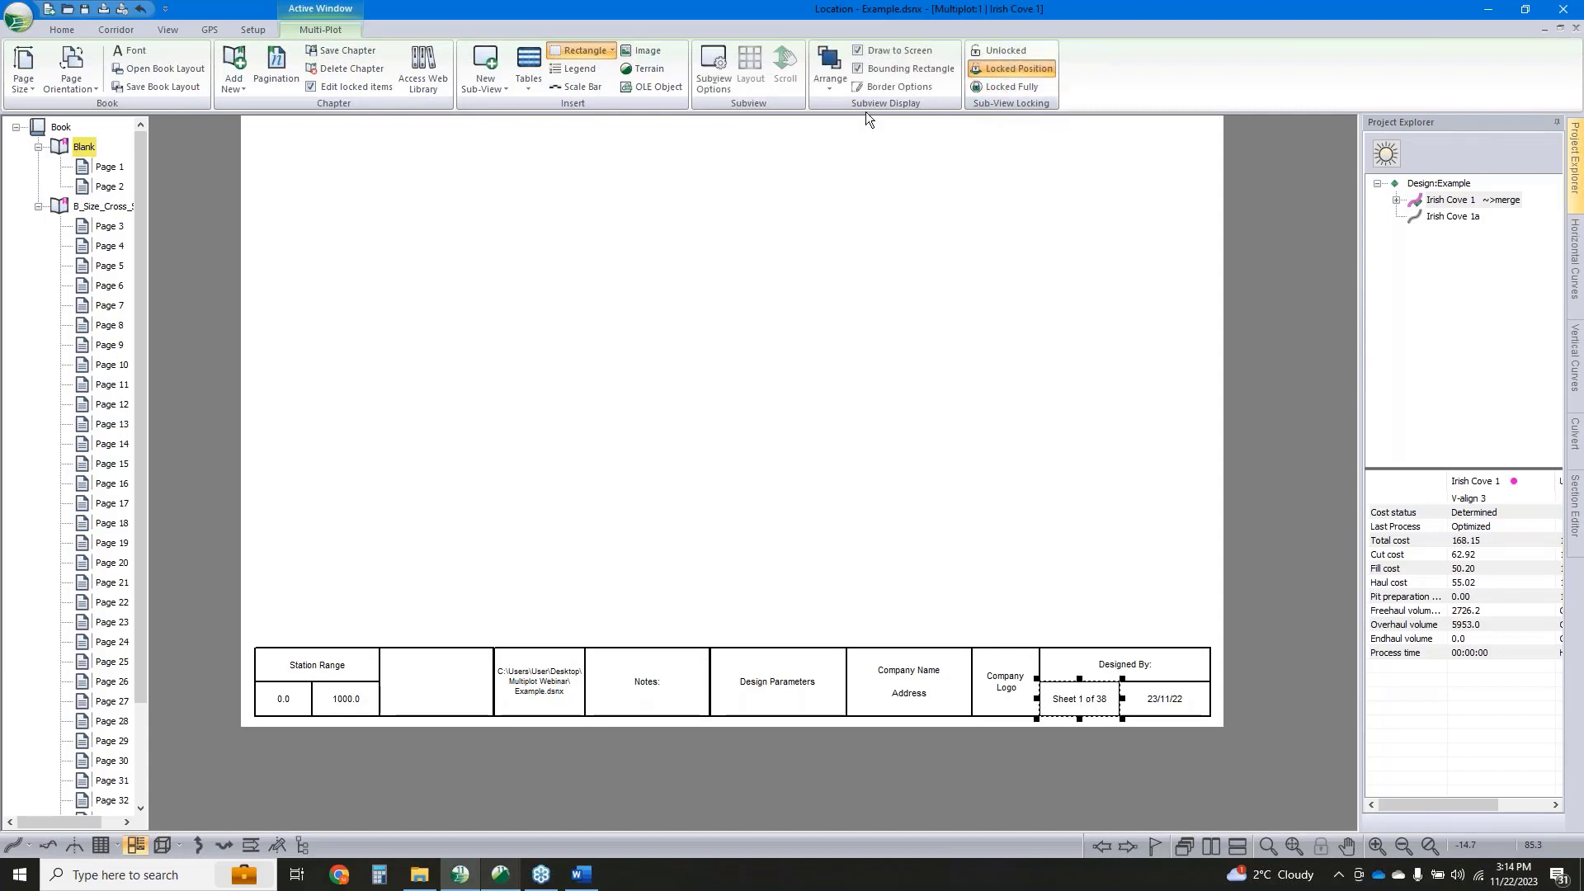
left_click(313, 88)
left_click(1015, 433)
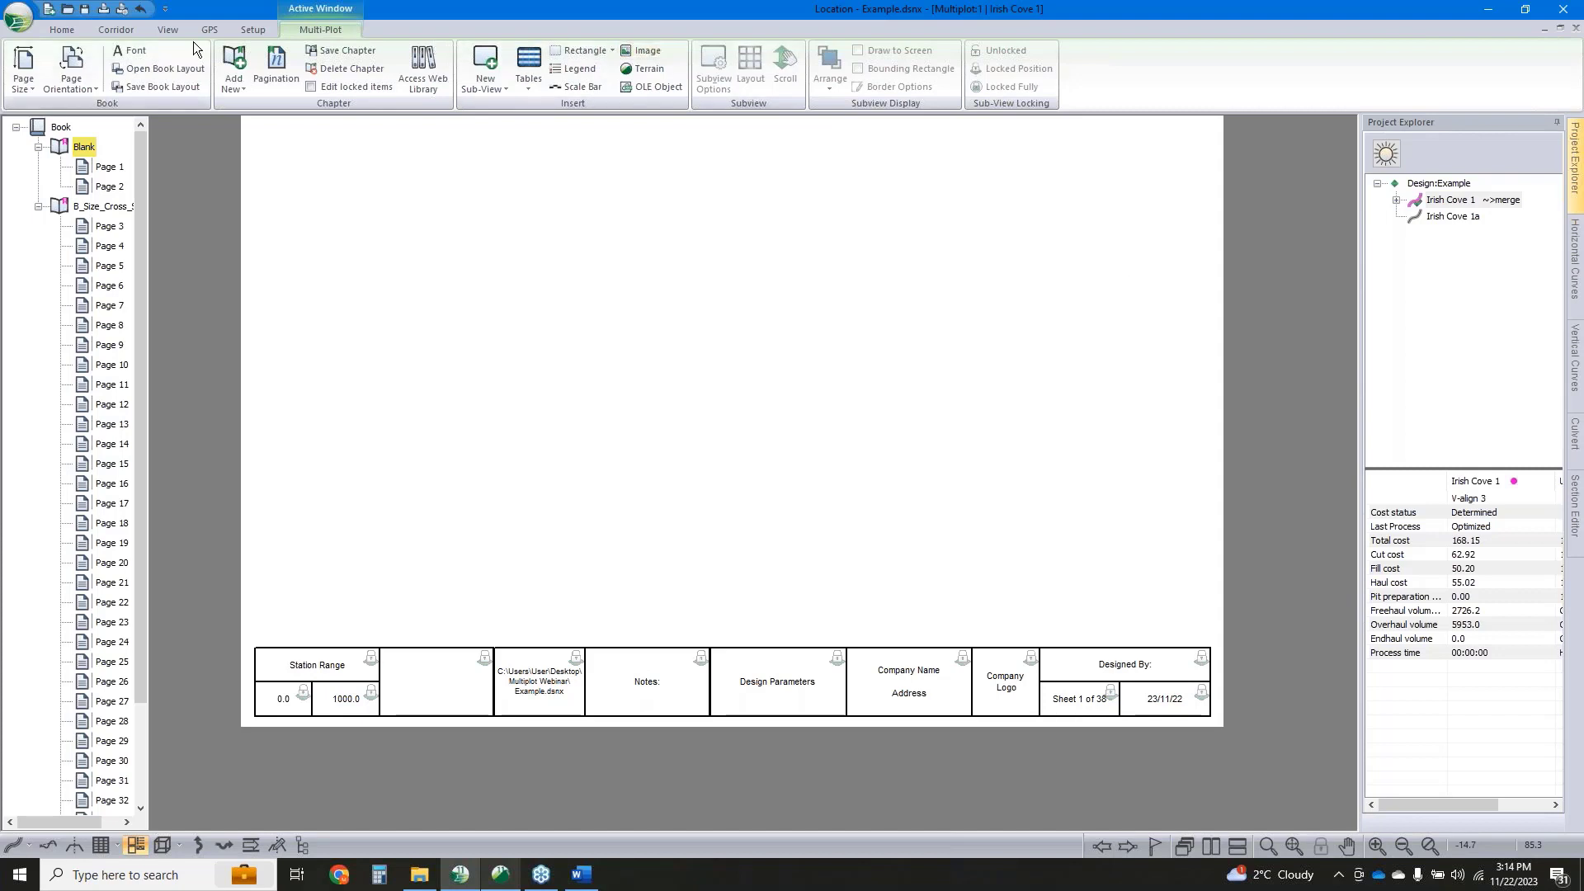
Insert a Plan:1 sub-view and place it just above the title block near the page's left margin
left_click(243, 77)
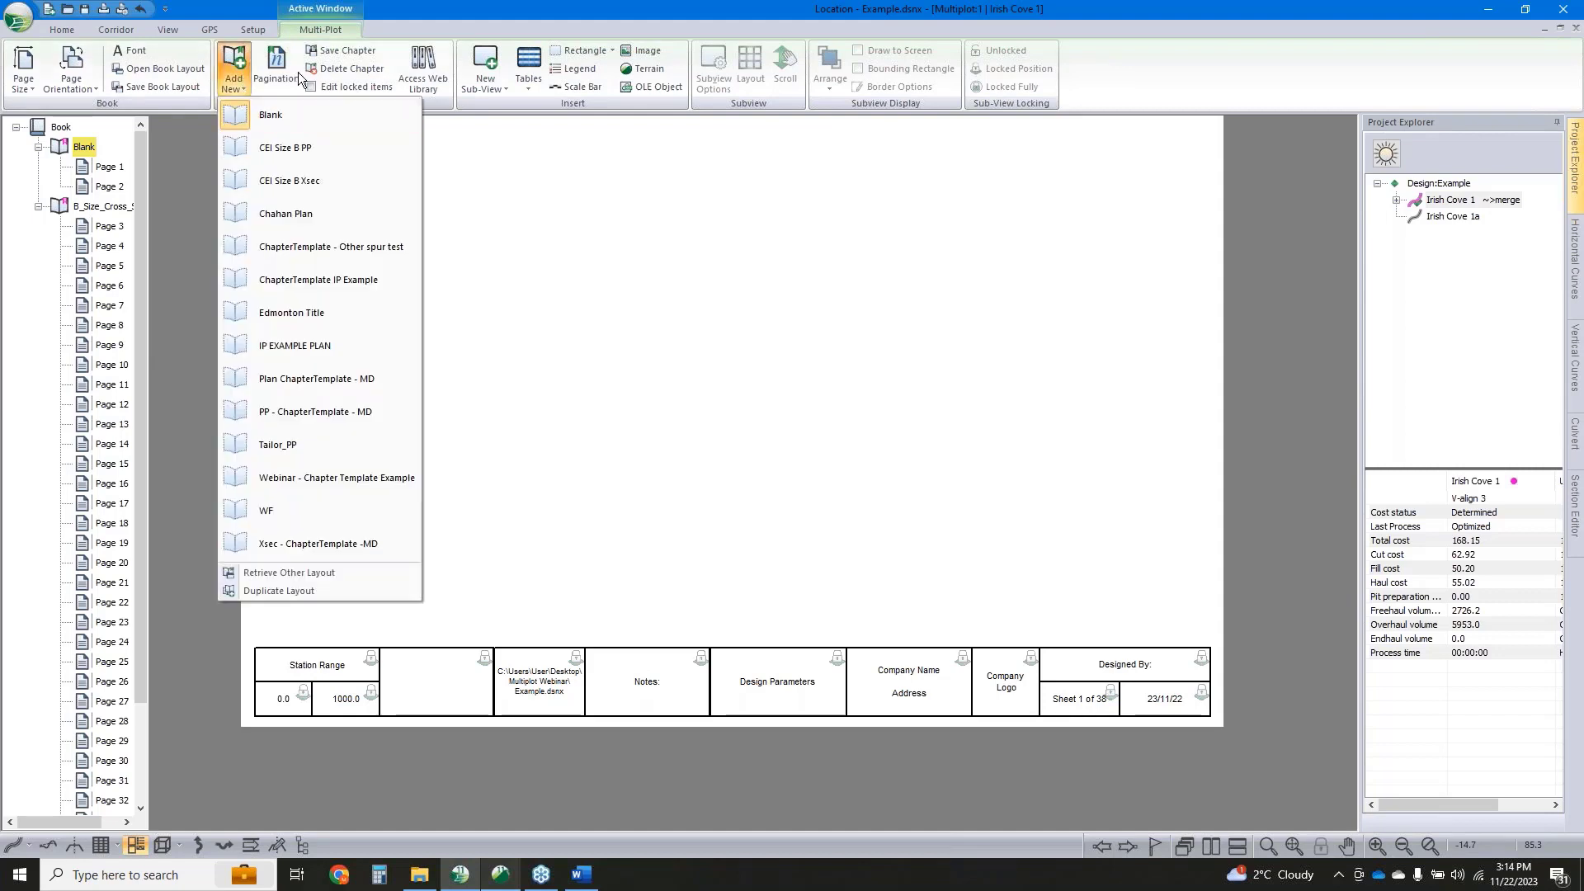
left_click(488, 85)
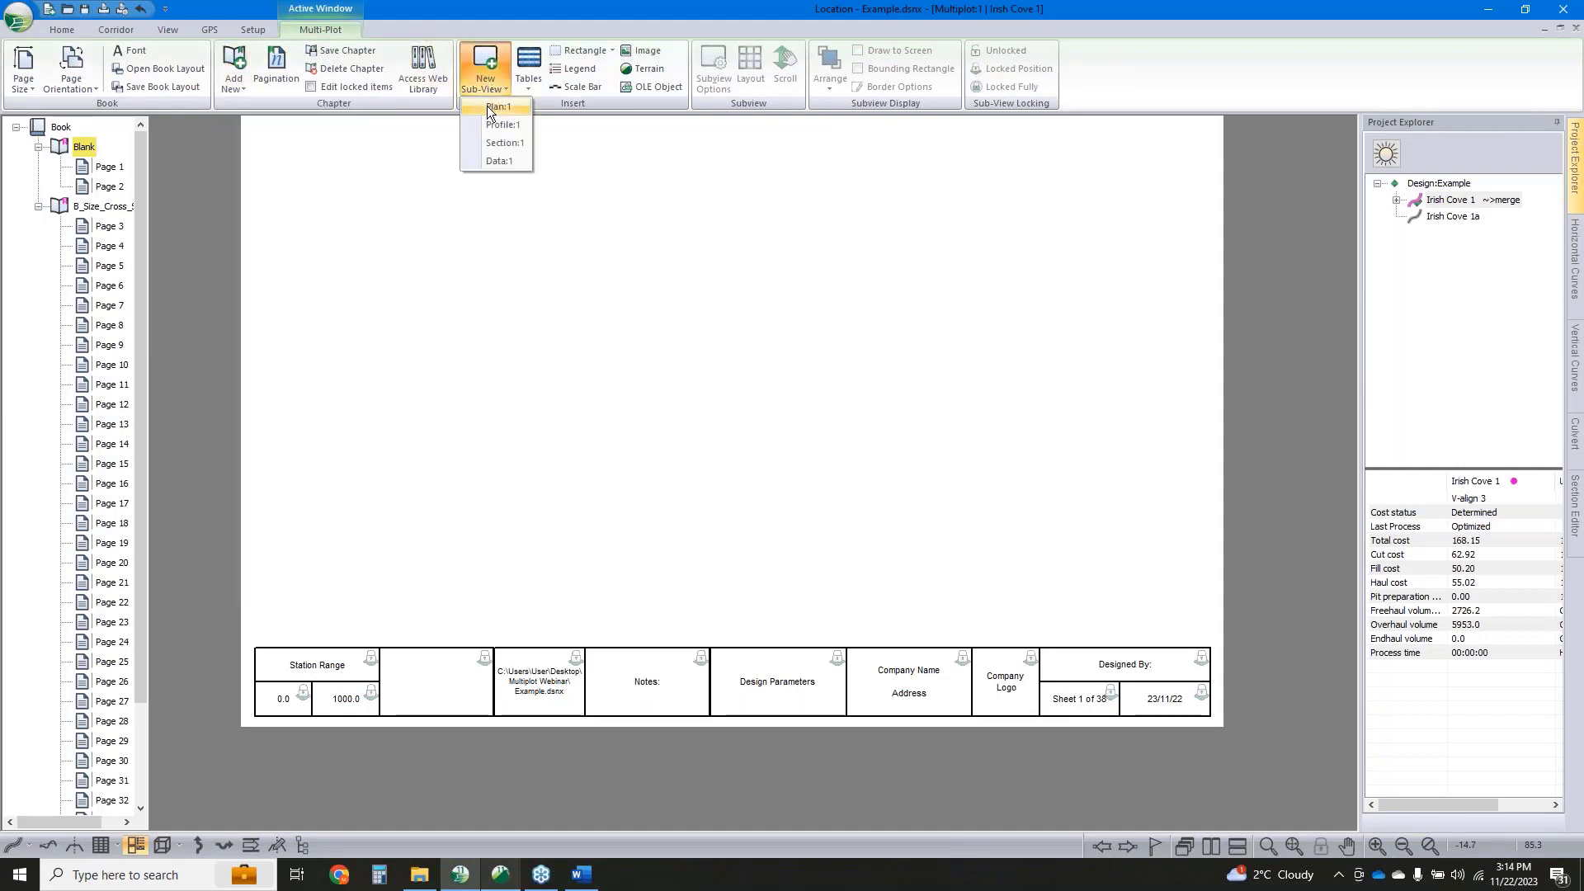
left_click(486, 106)
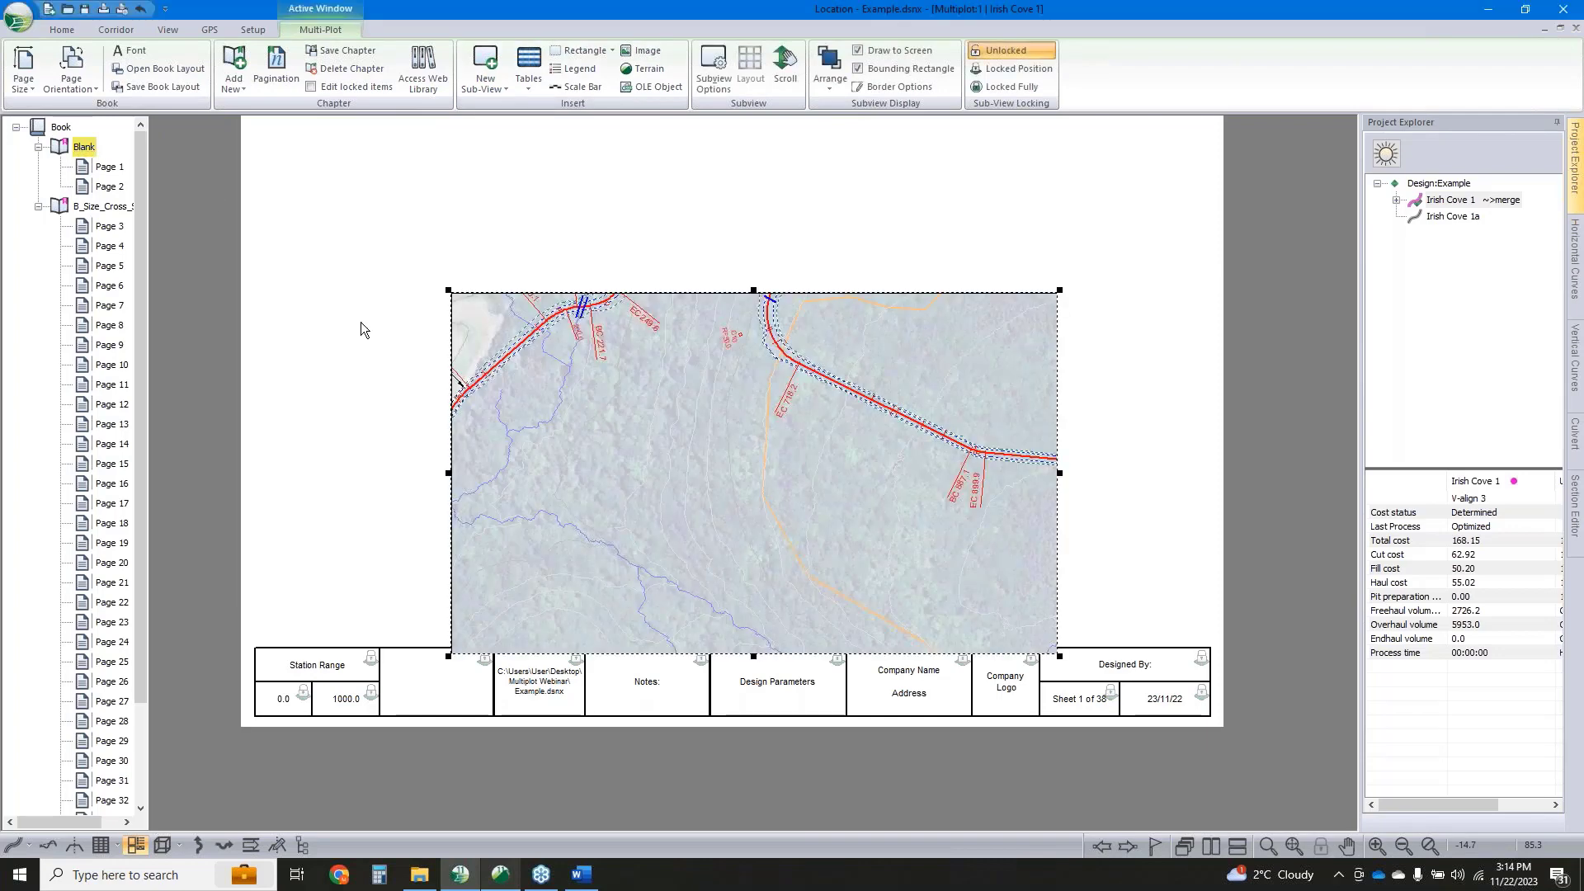
left_click_drag(505, 345, 407, 232)
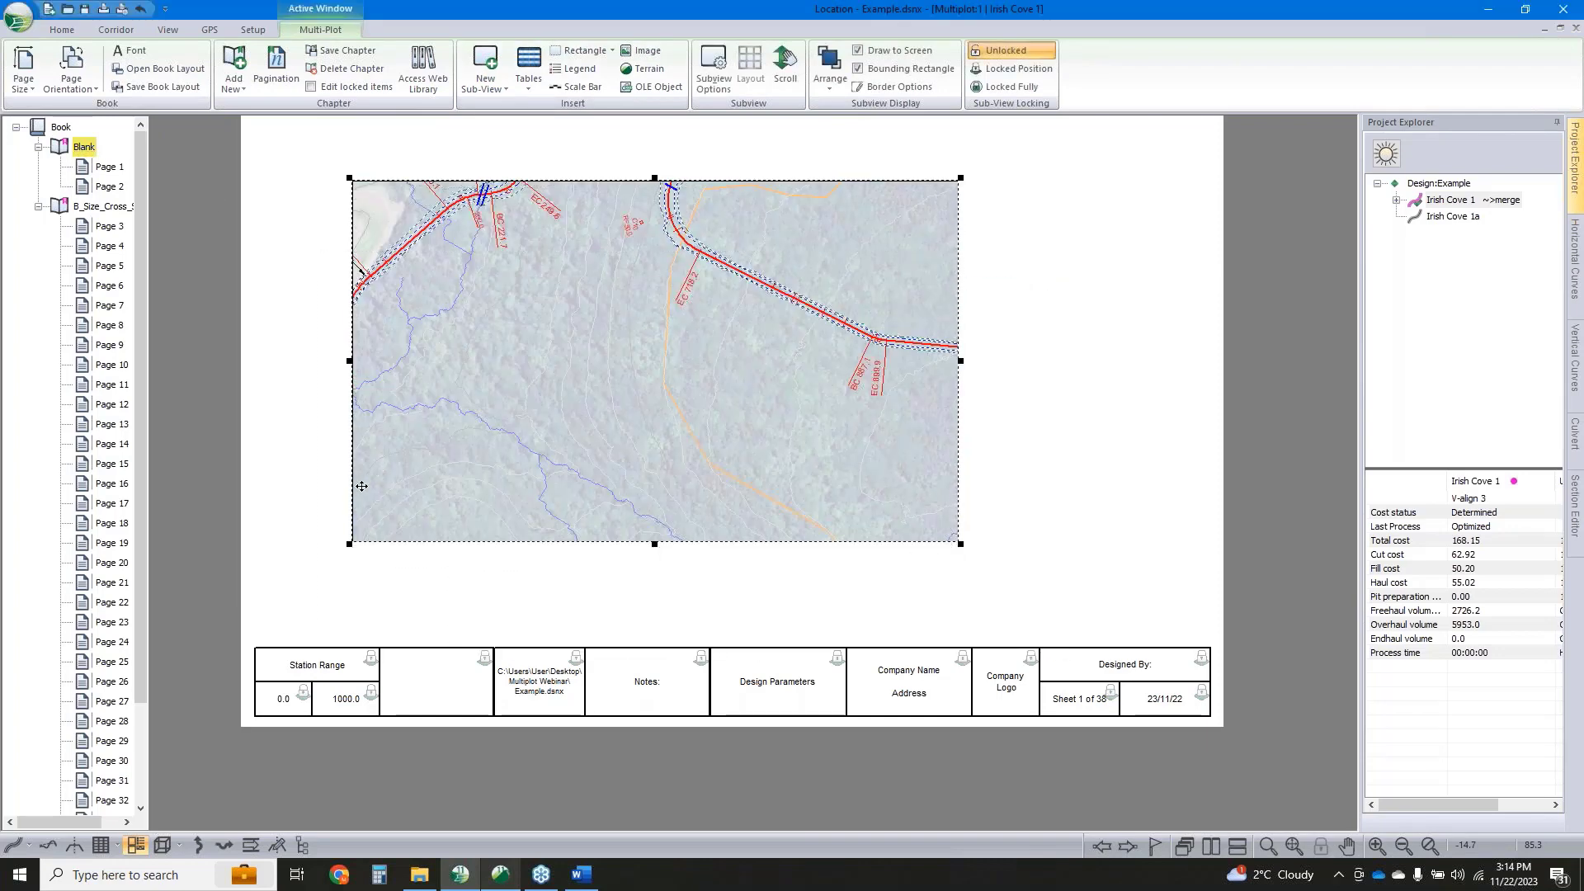
left_click_drag(362, 486, 310, 532)
Turn on a visible snapping grid for the Multi-Plot pages with 5 mm spacing
scroll(261, 610, "up", 3)
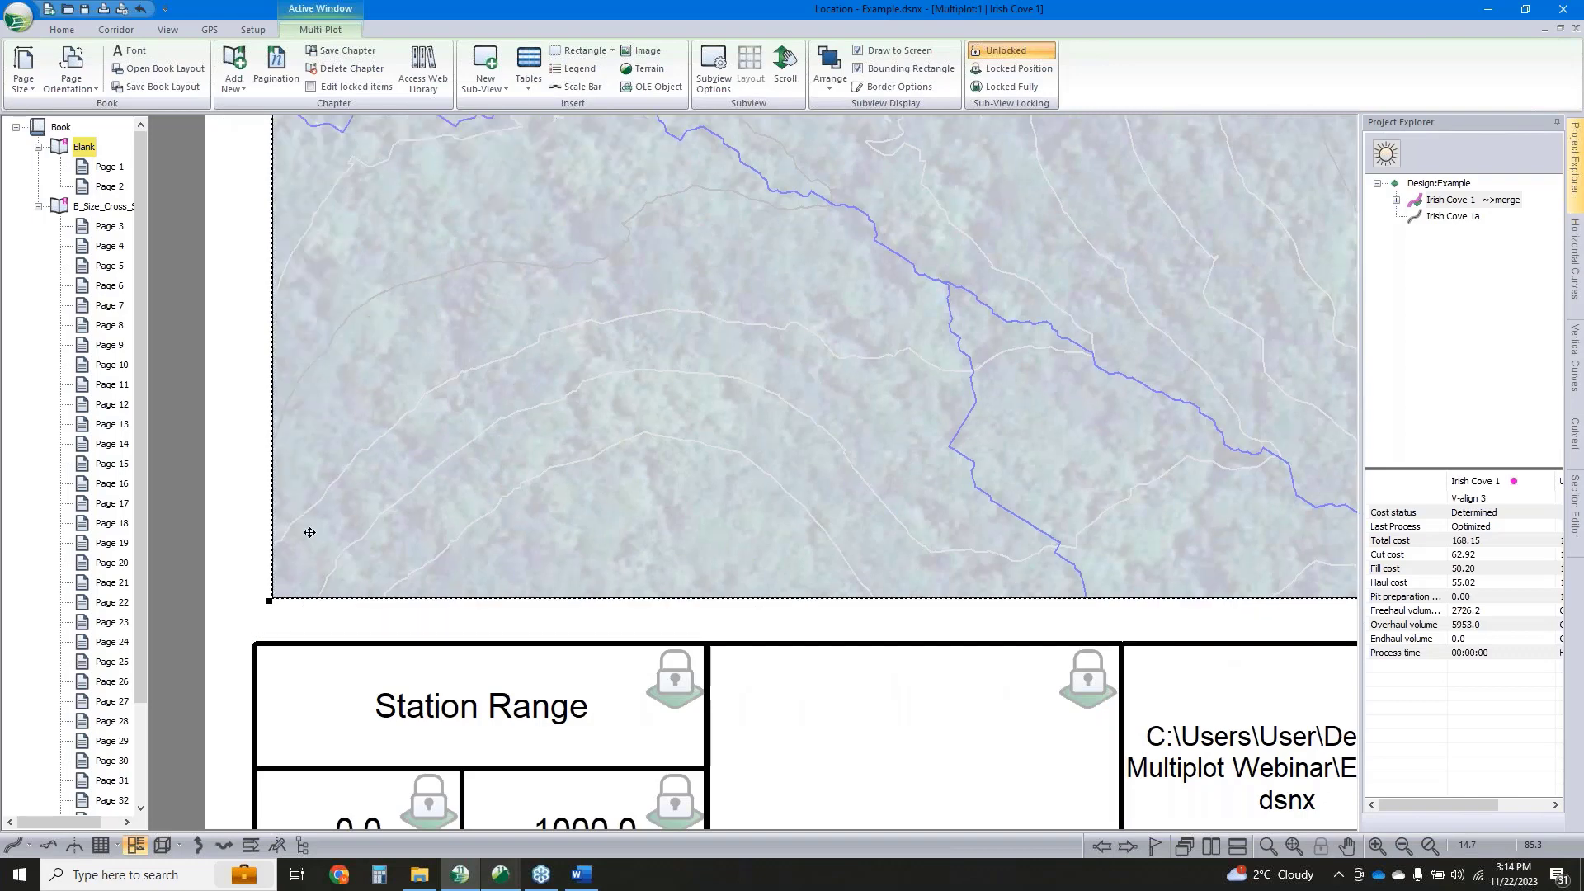
double_click(242, 569)
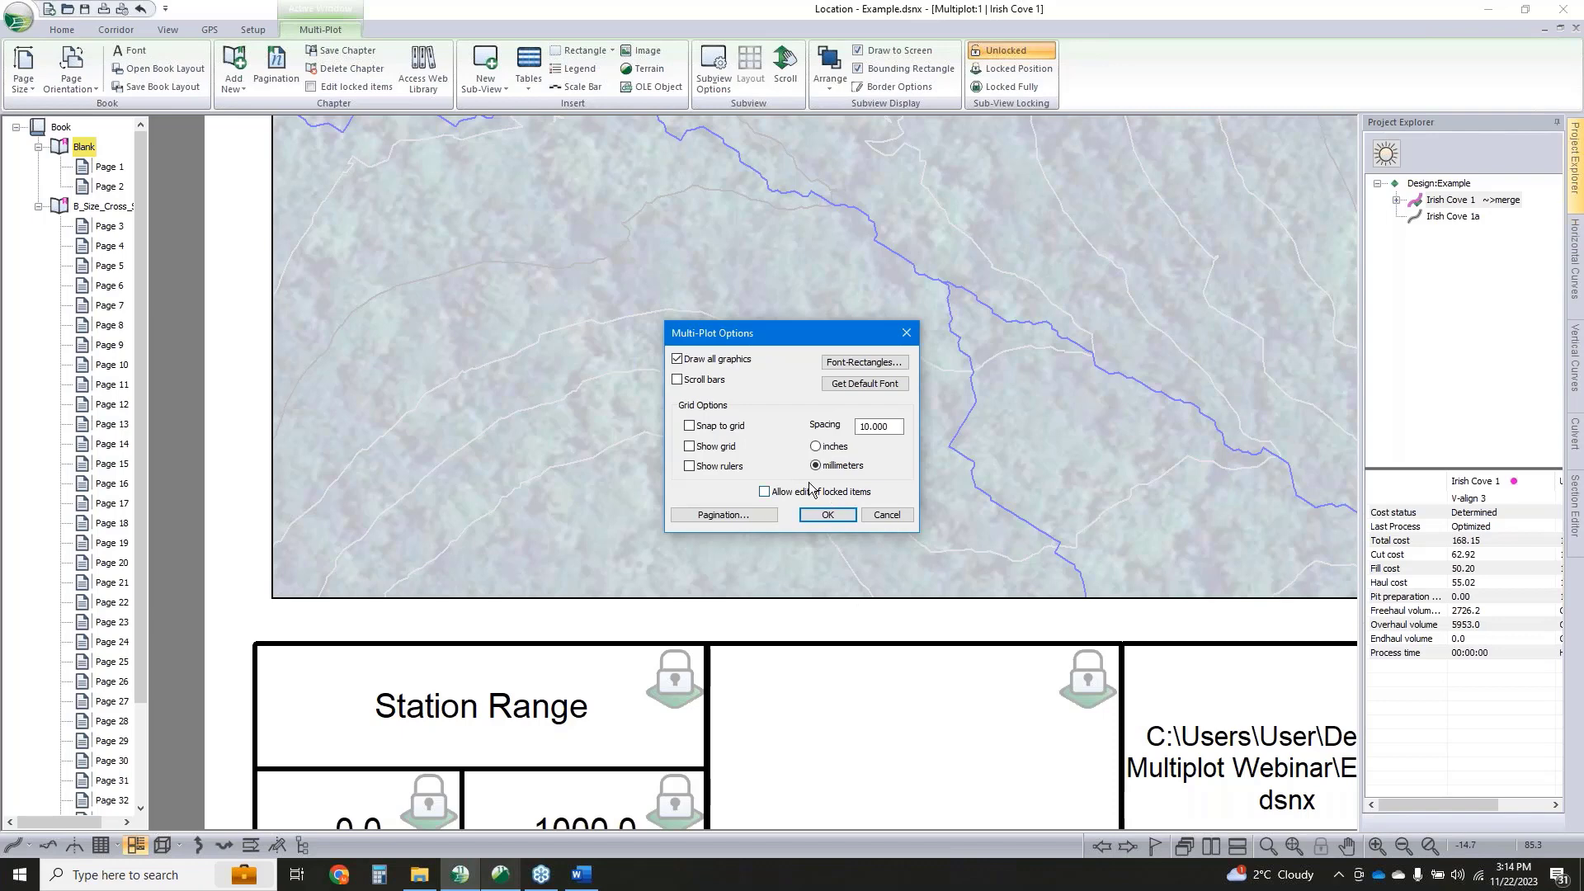
left_click(690, 426)
double_click(898, 427)
type("5")
left_click(845, 516)
Move the plan sub-view into the page's upper-left corner, snapped to the grid
left_click(527, 498)
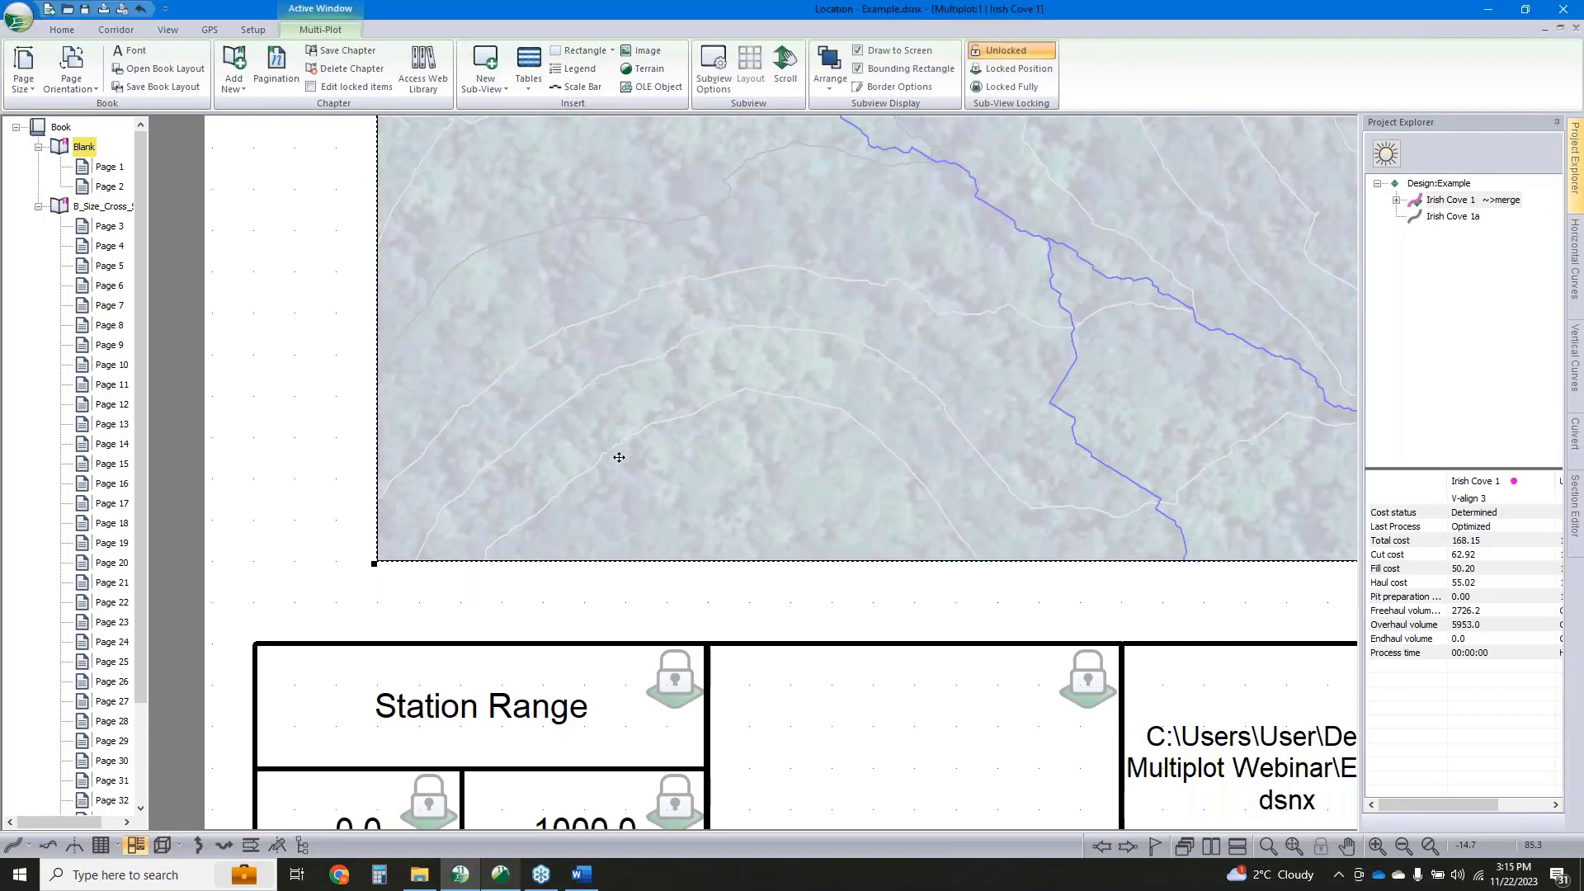
scroll(619, 453, "down", 5)
scroll(583, 495, "down", 3)
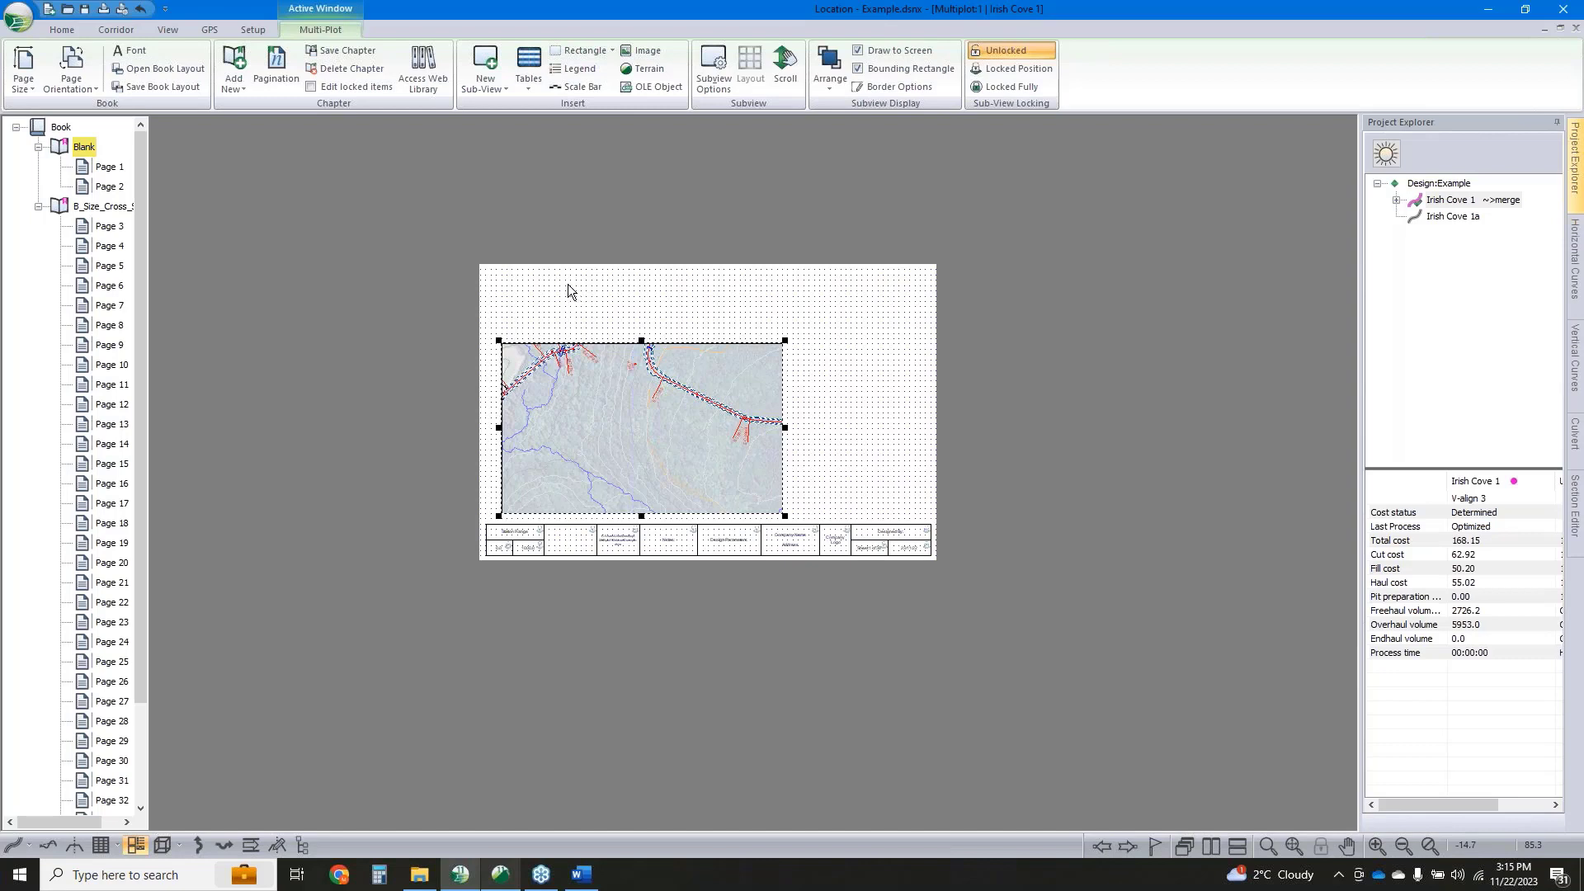
left_click_drag(539, 475, 523, 403)
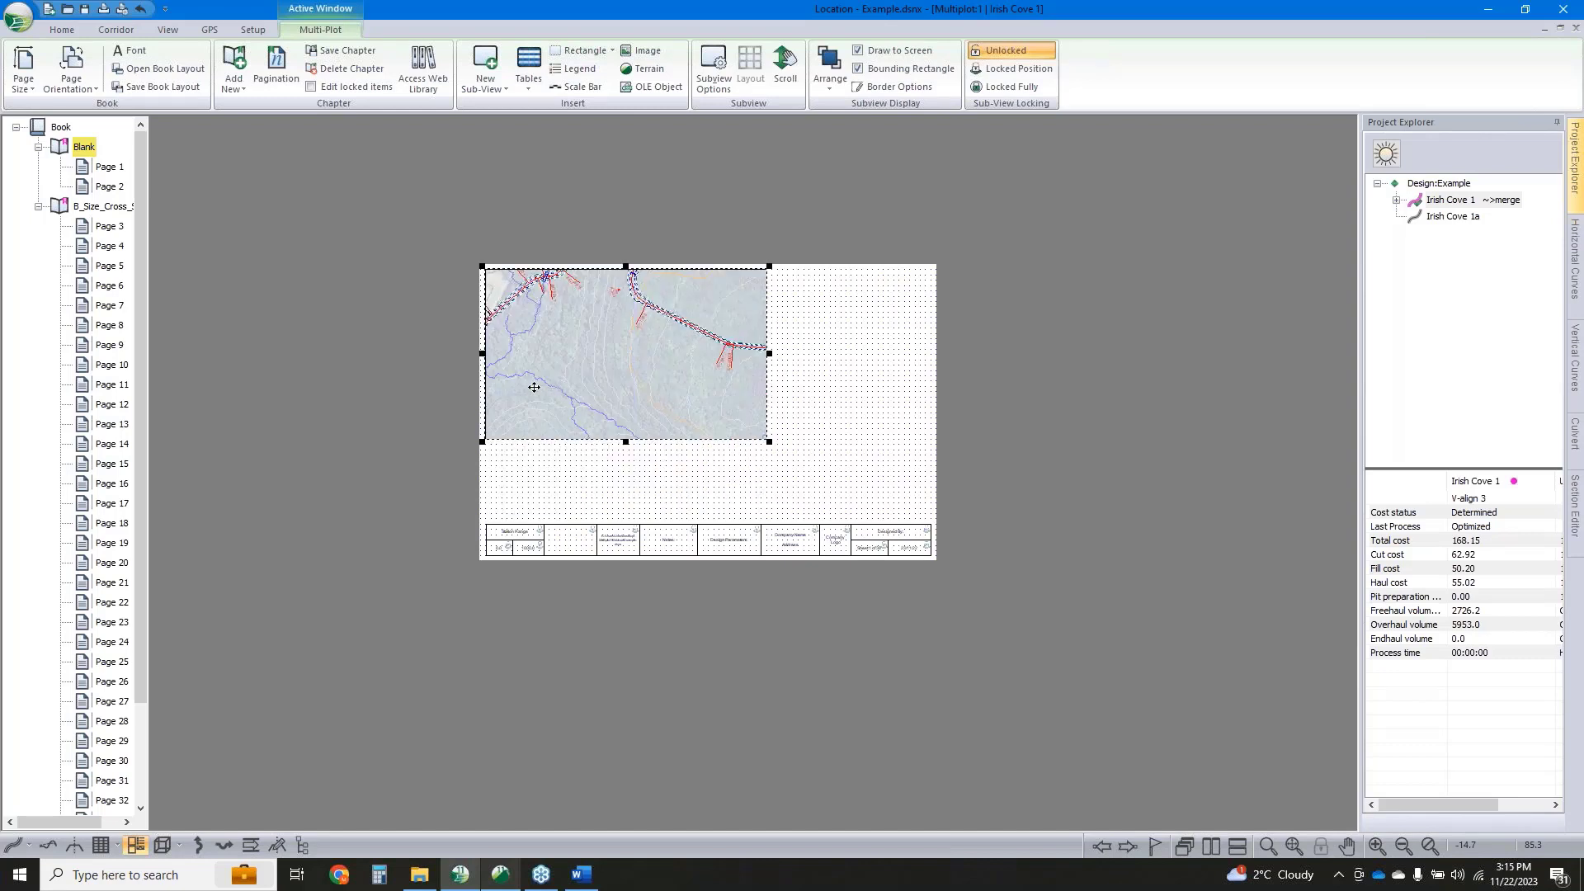
Resize the plan sub-view to end at the Company Logo cell's left edge and cover the page's upper half
left_click_drag(770, 441, 821, 526)
scroll(804, 500, "up", 4)
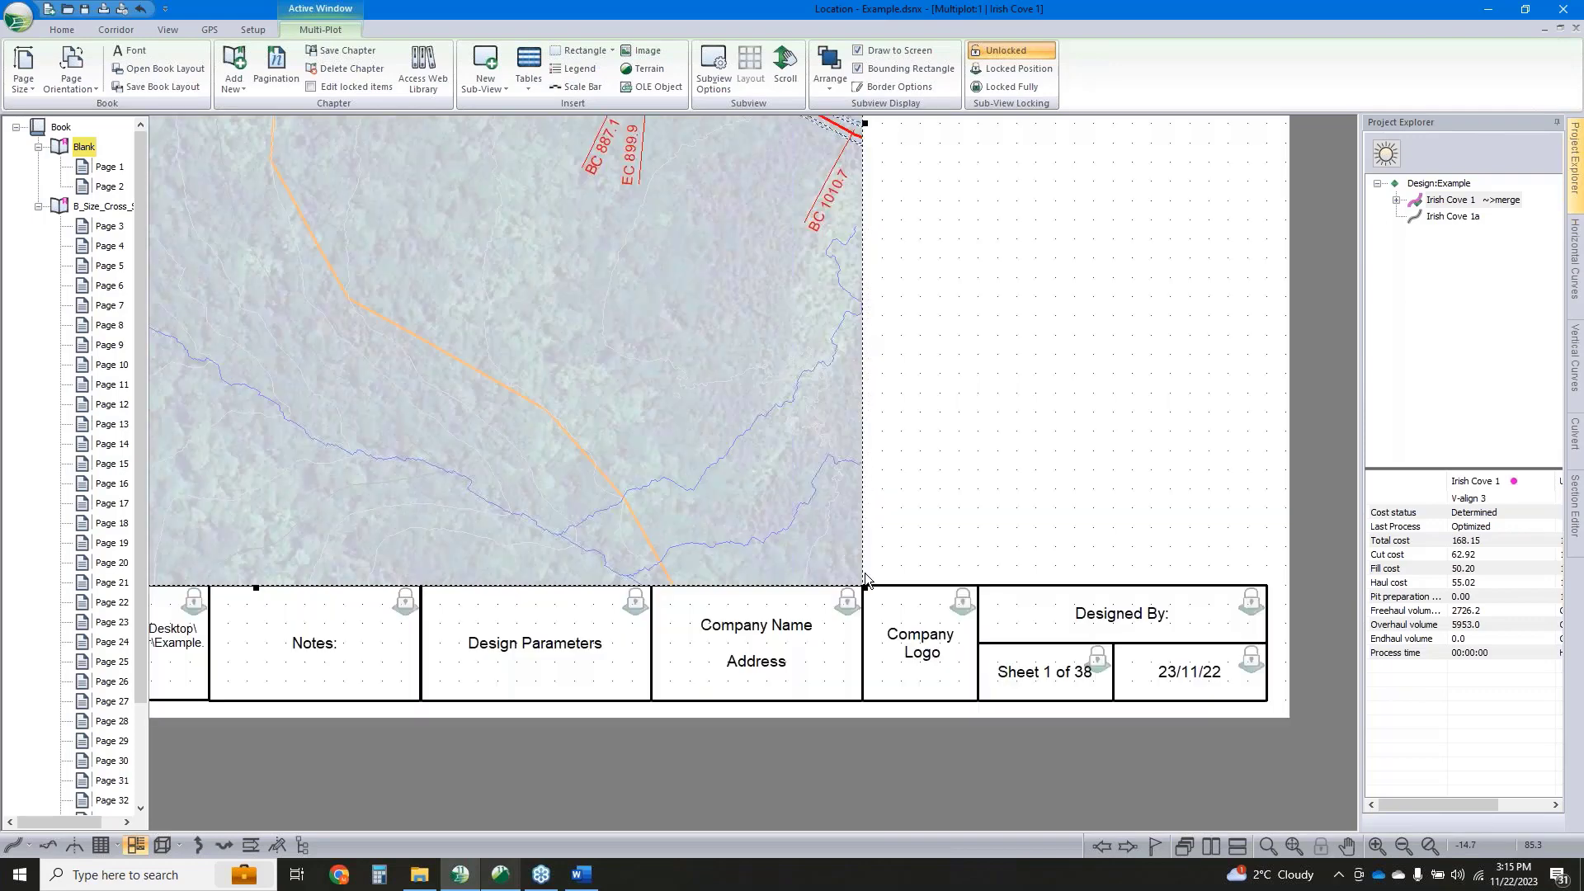
left_click_drag(859, 419, 859, 276)
scroll(859, 275, "down", 4)
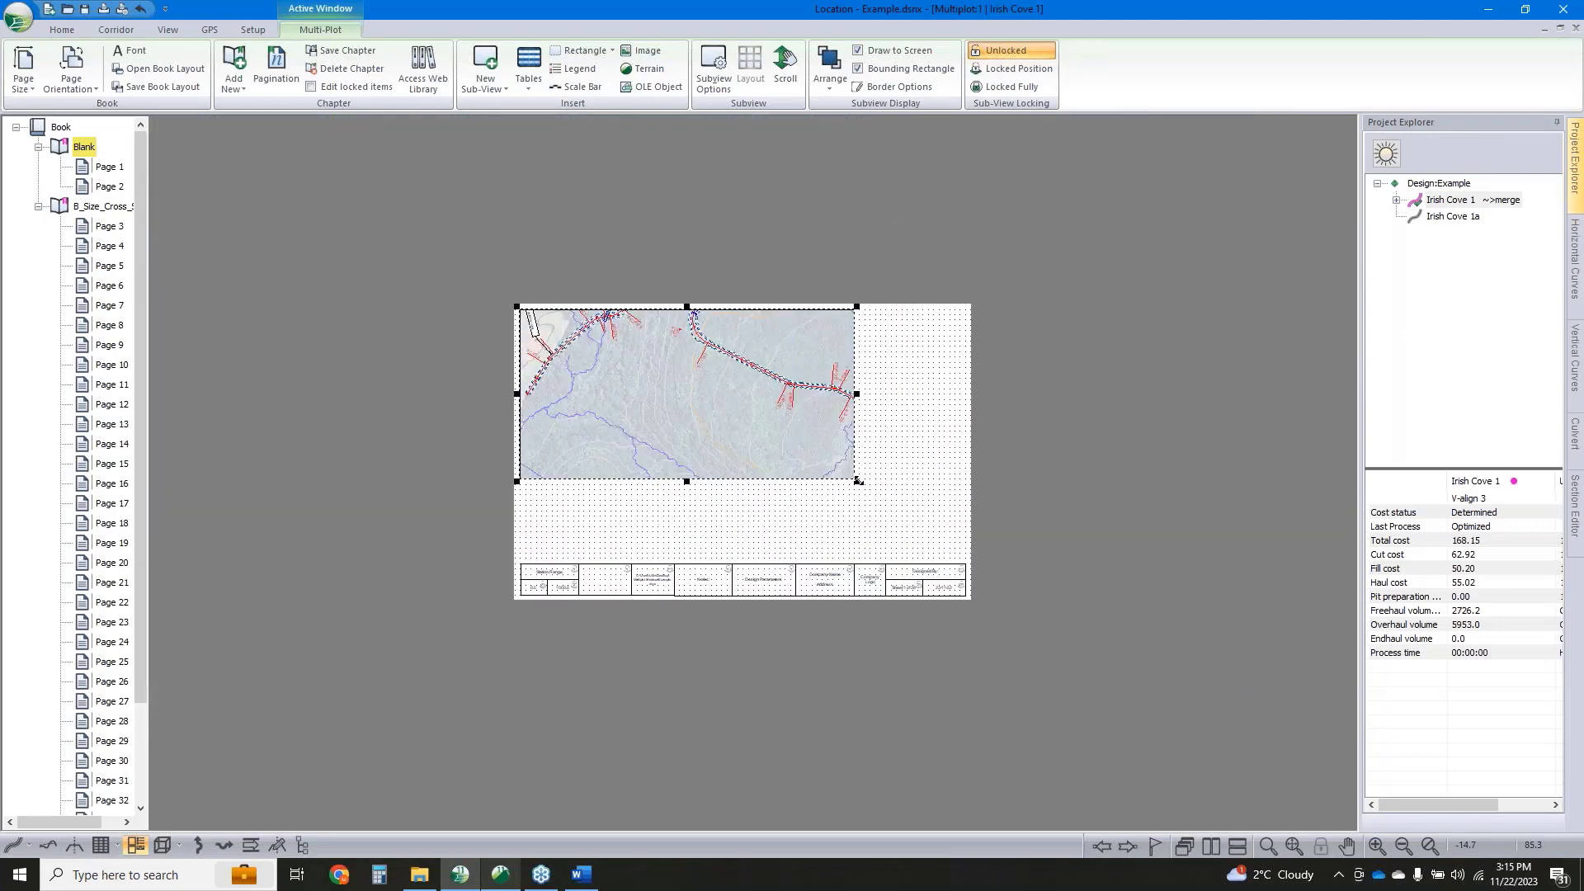
mouse_move(859, 481)
left_mouse_down()
mouse_move(858, 423)
mouse_move(856, 466)
left_mouse_up()
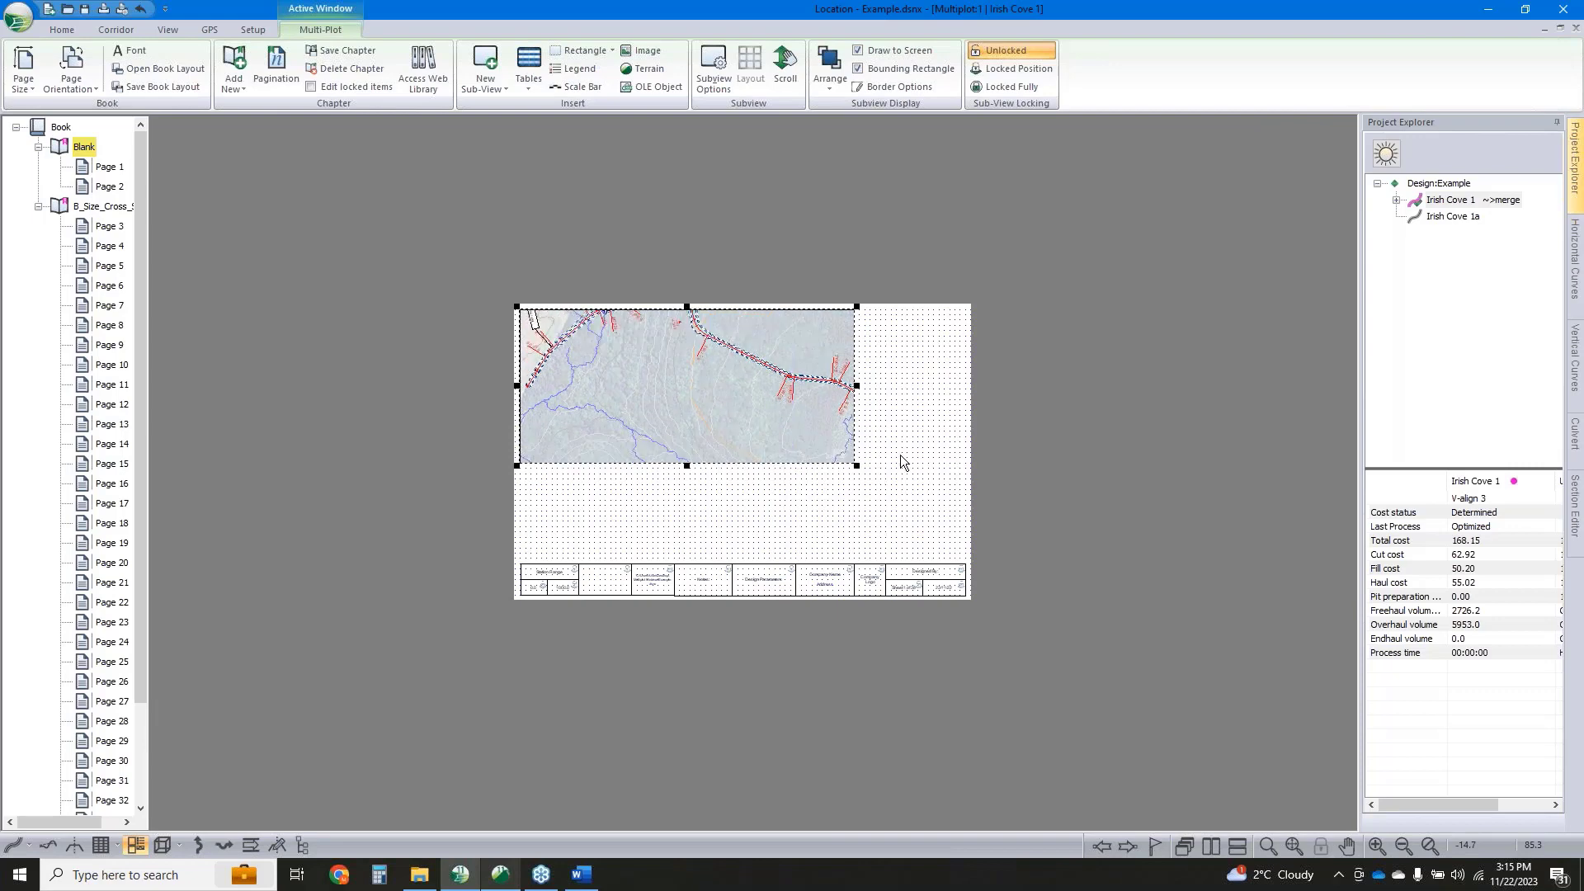
scroll(900, 453, "up", 1)
left_click(1081, 441)
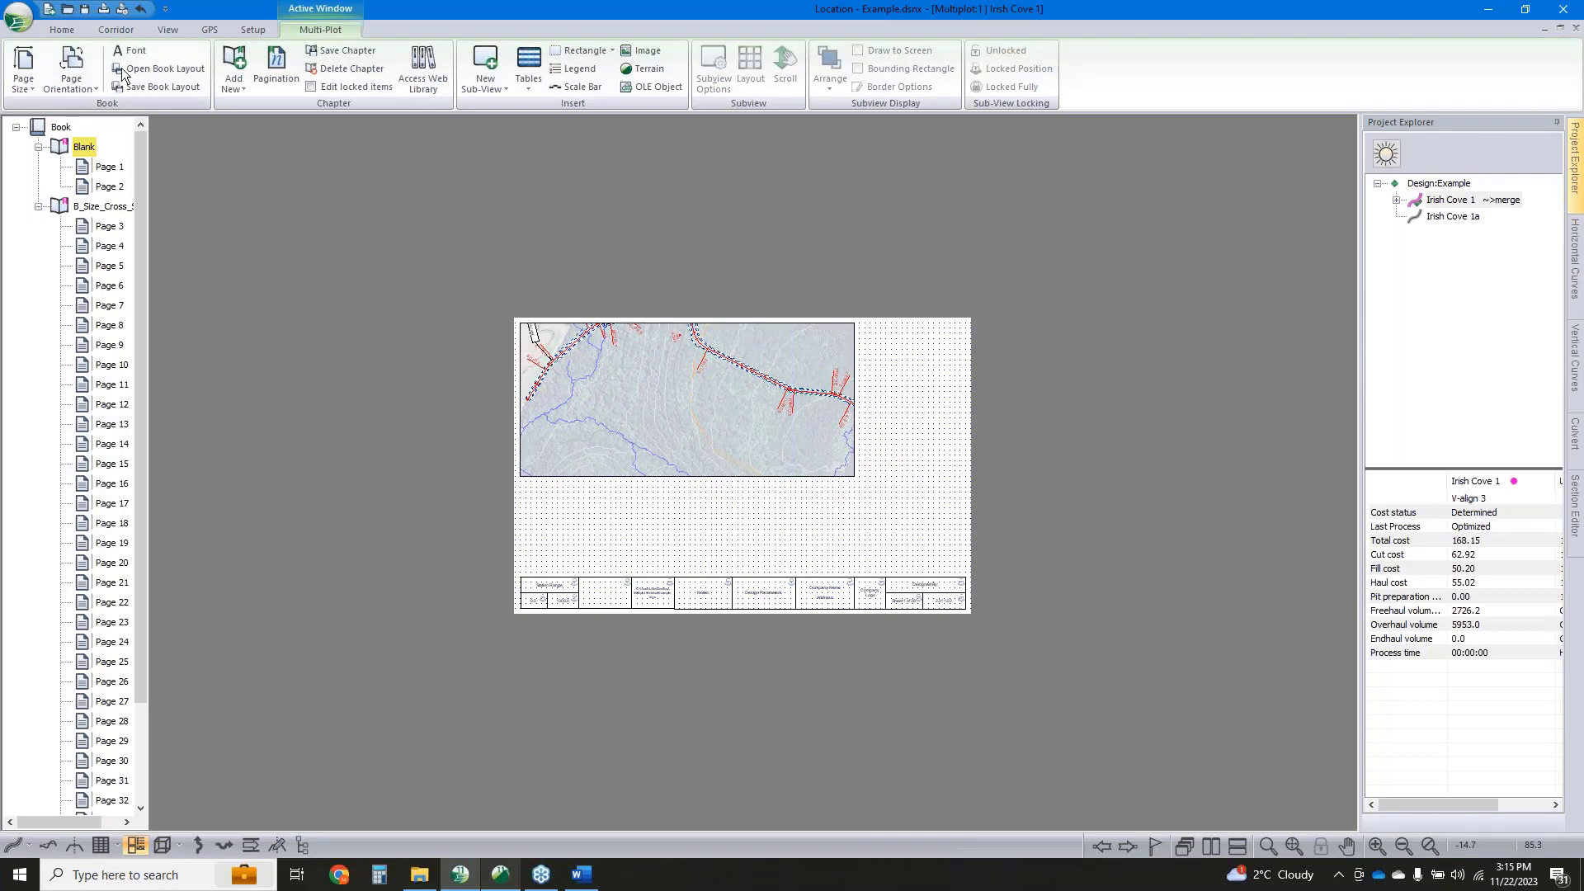
Rename the Blank chapter as "Plan over Profile"
right_click(82, 146)
left_click(133, 180)
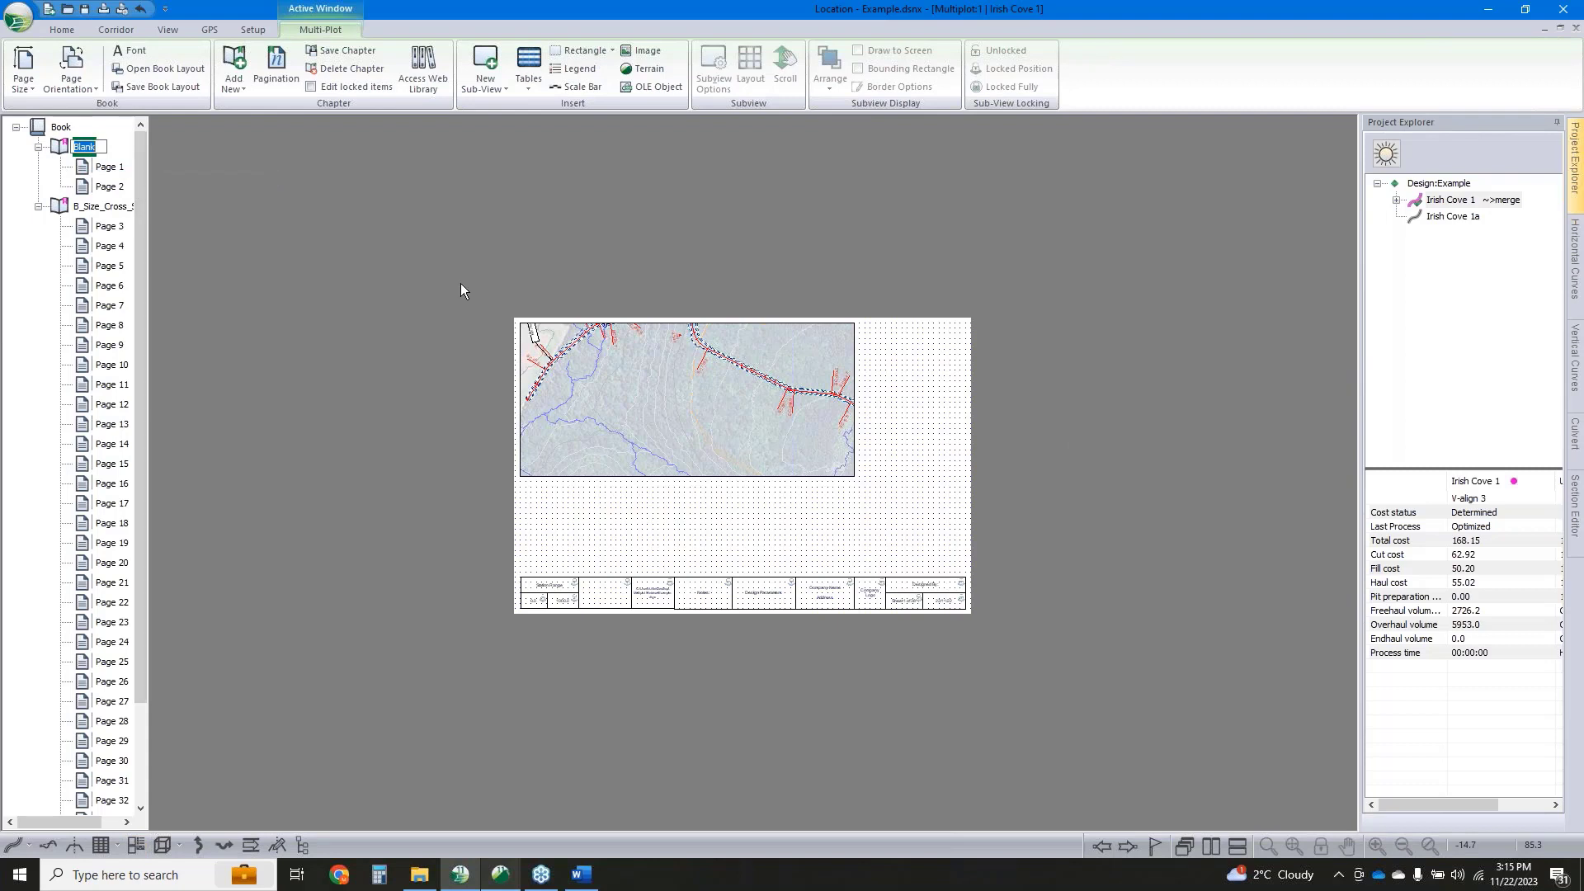
type("P")
type("lan over Profile")
key("Return")
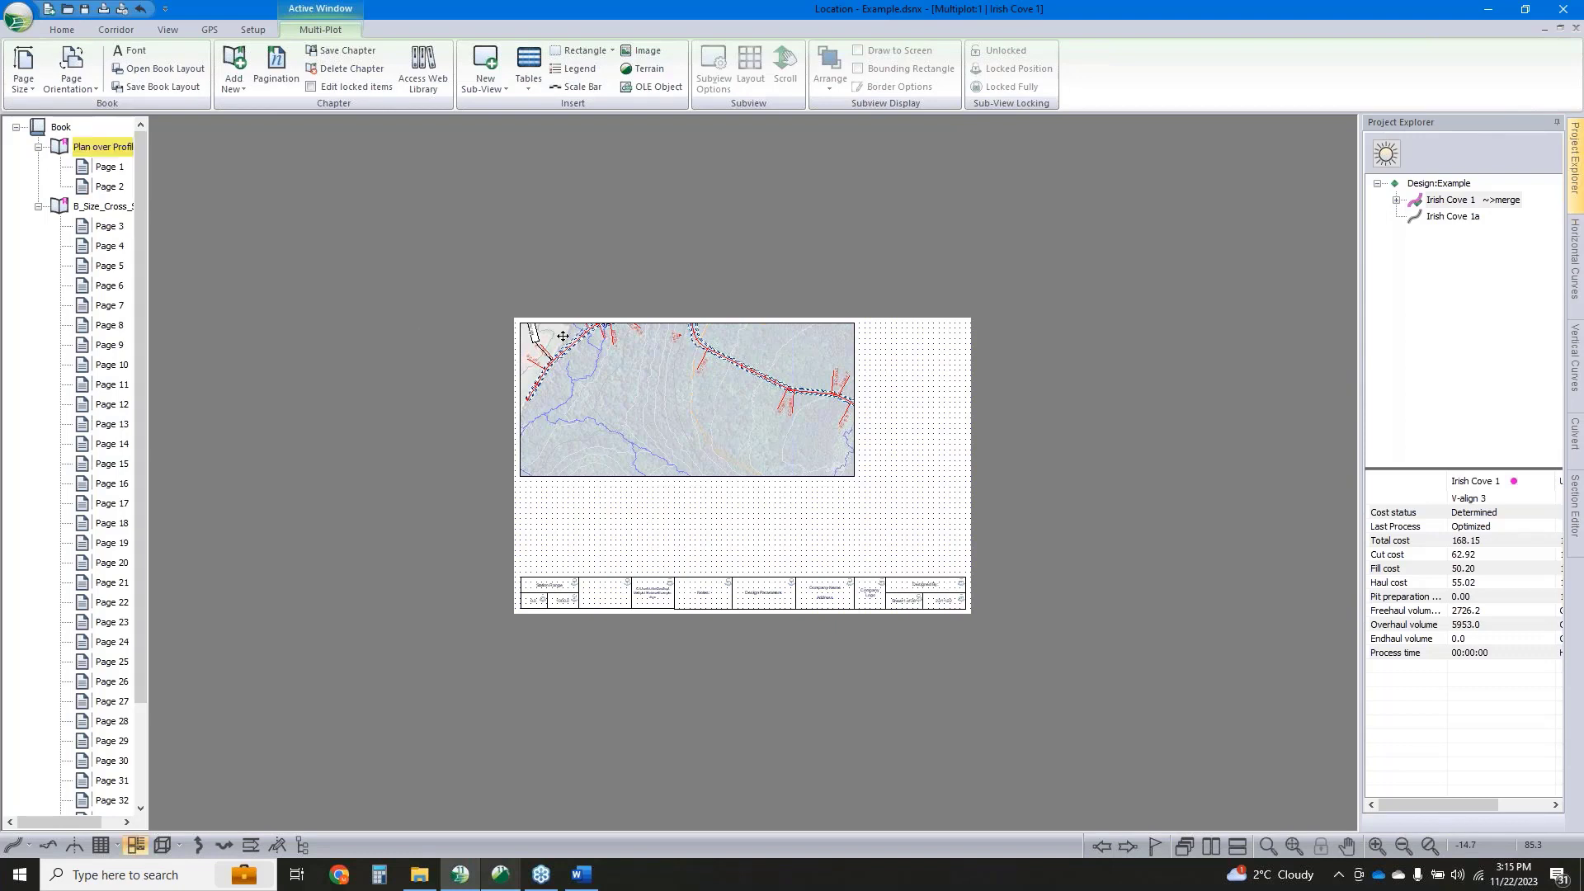
Insert a Profile:1 sub-view and fit it between the plan sub-view and the title block at the plan's width
left_click(634, 379)
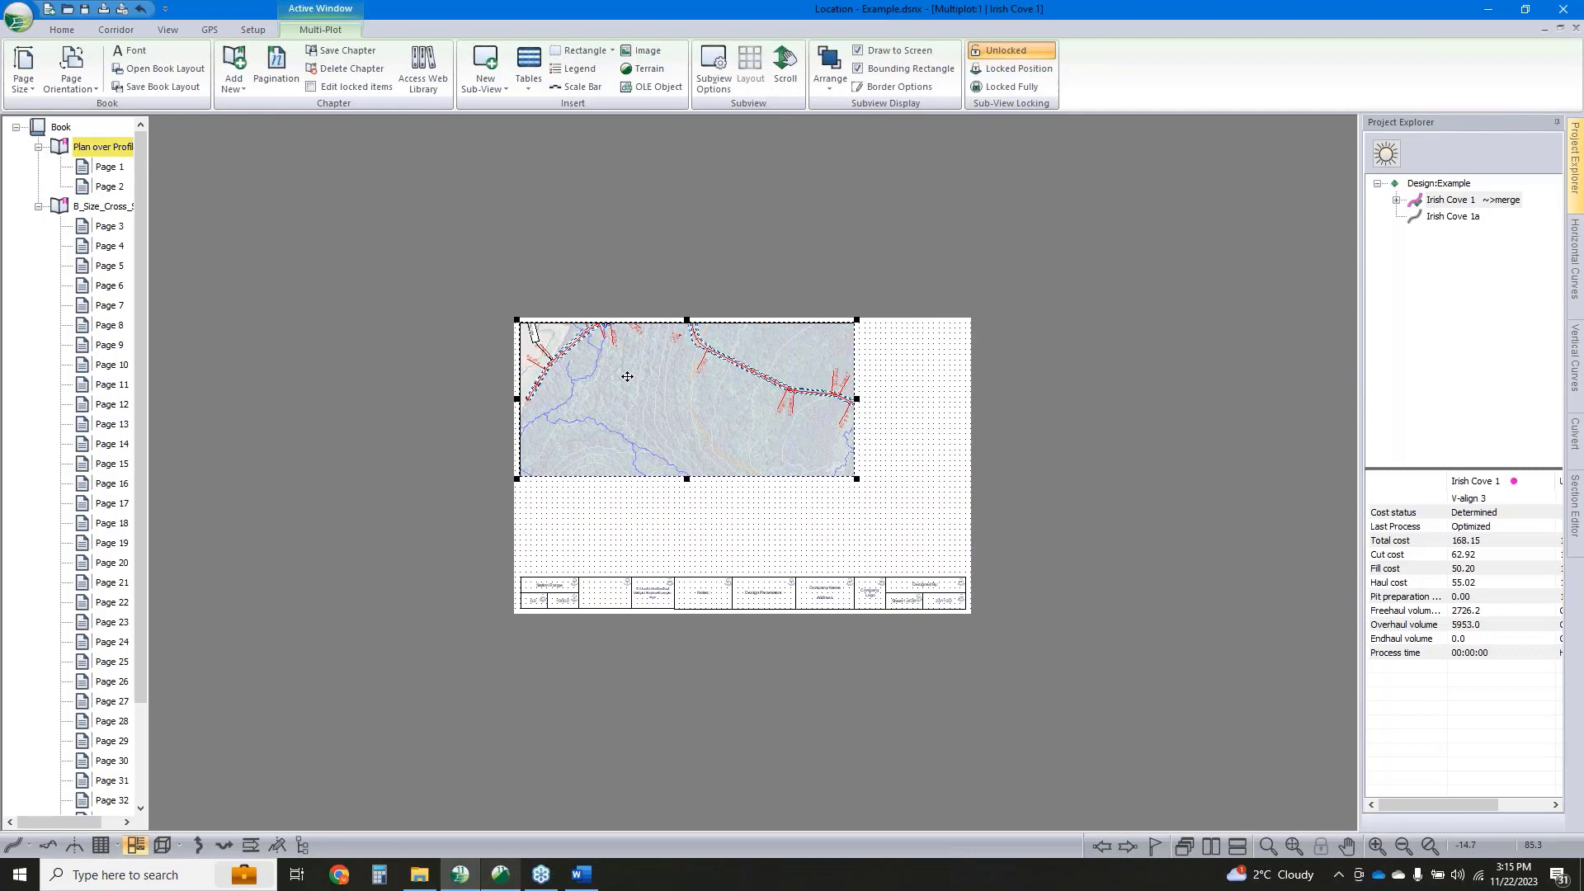
left_click(485, 73)
left_click(518, 152)
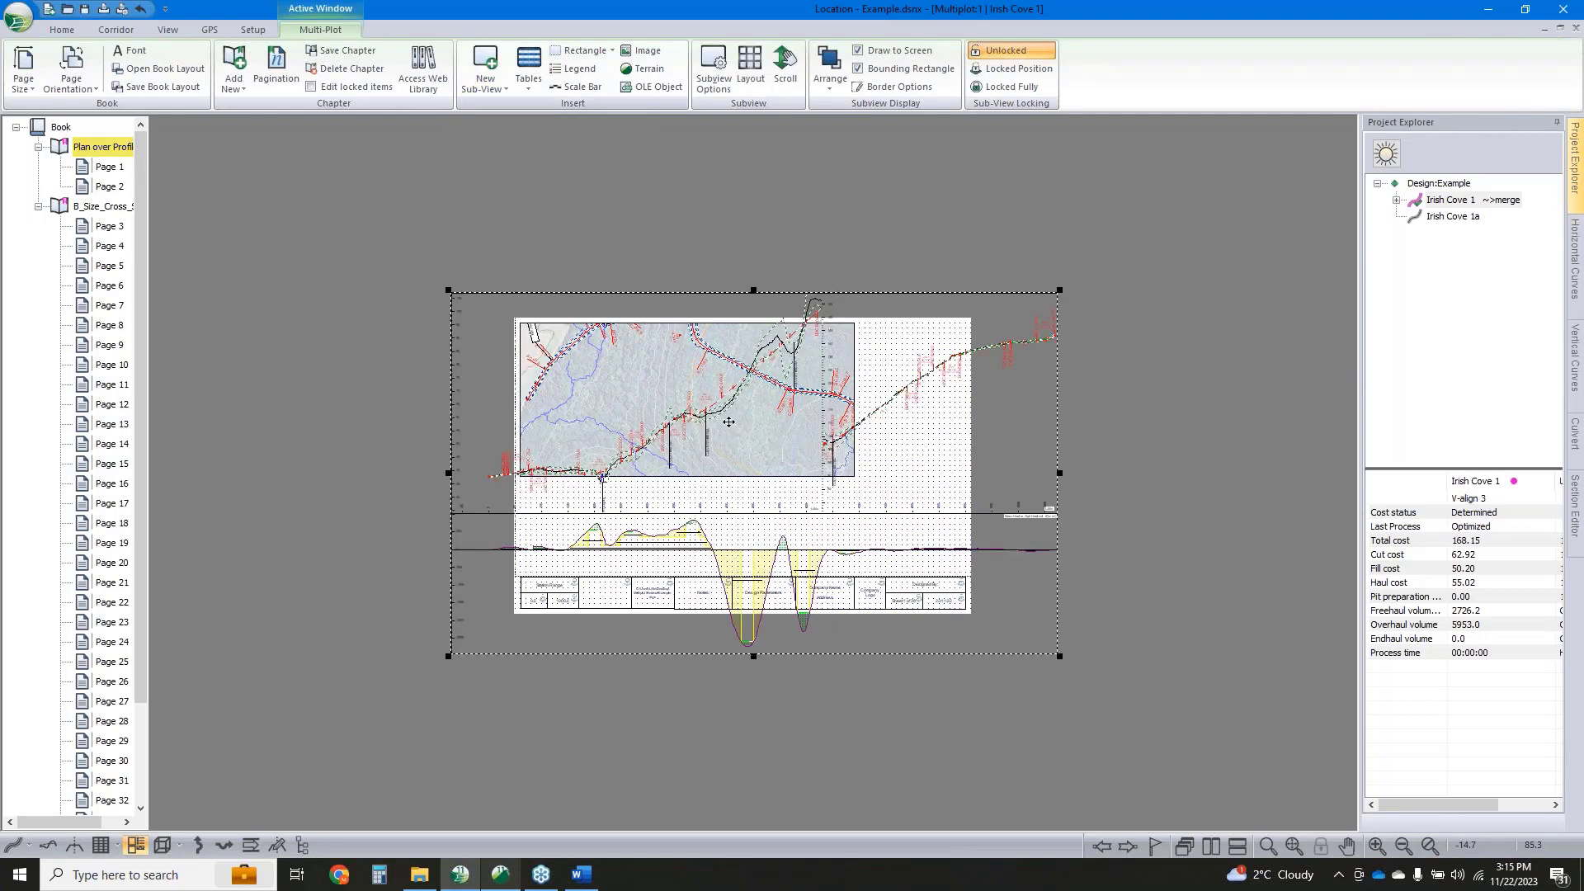
left_click_drag(728, 421, 797, 340)
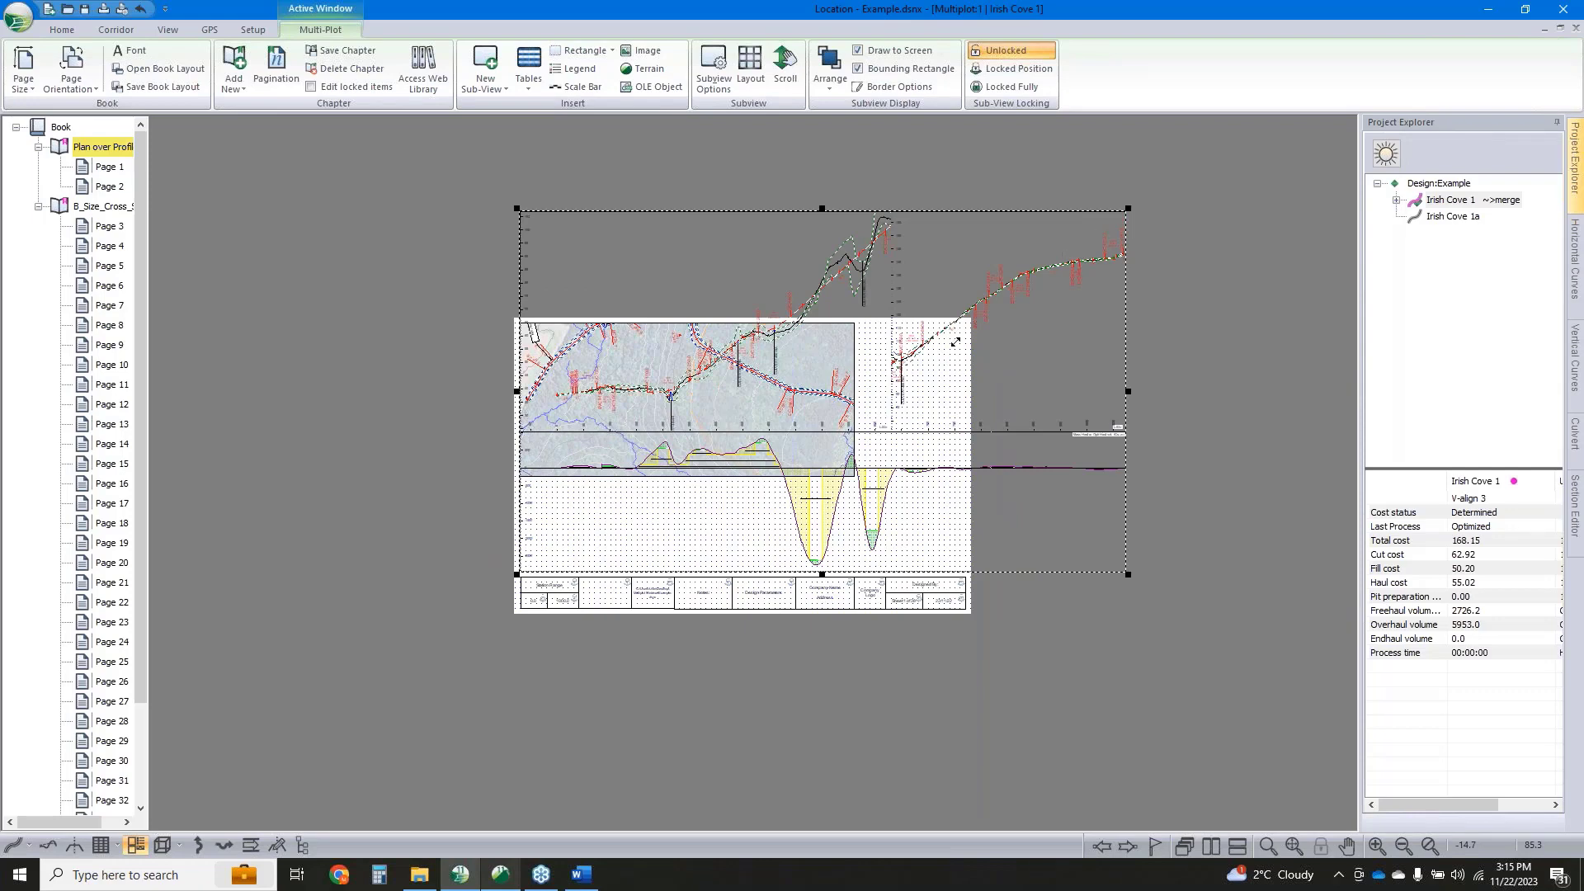
left_click_drag(856, 473, 857, 473)
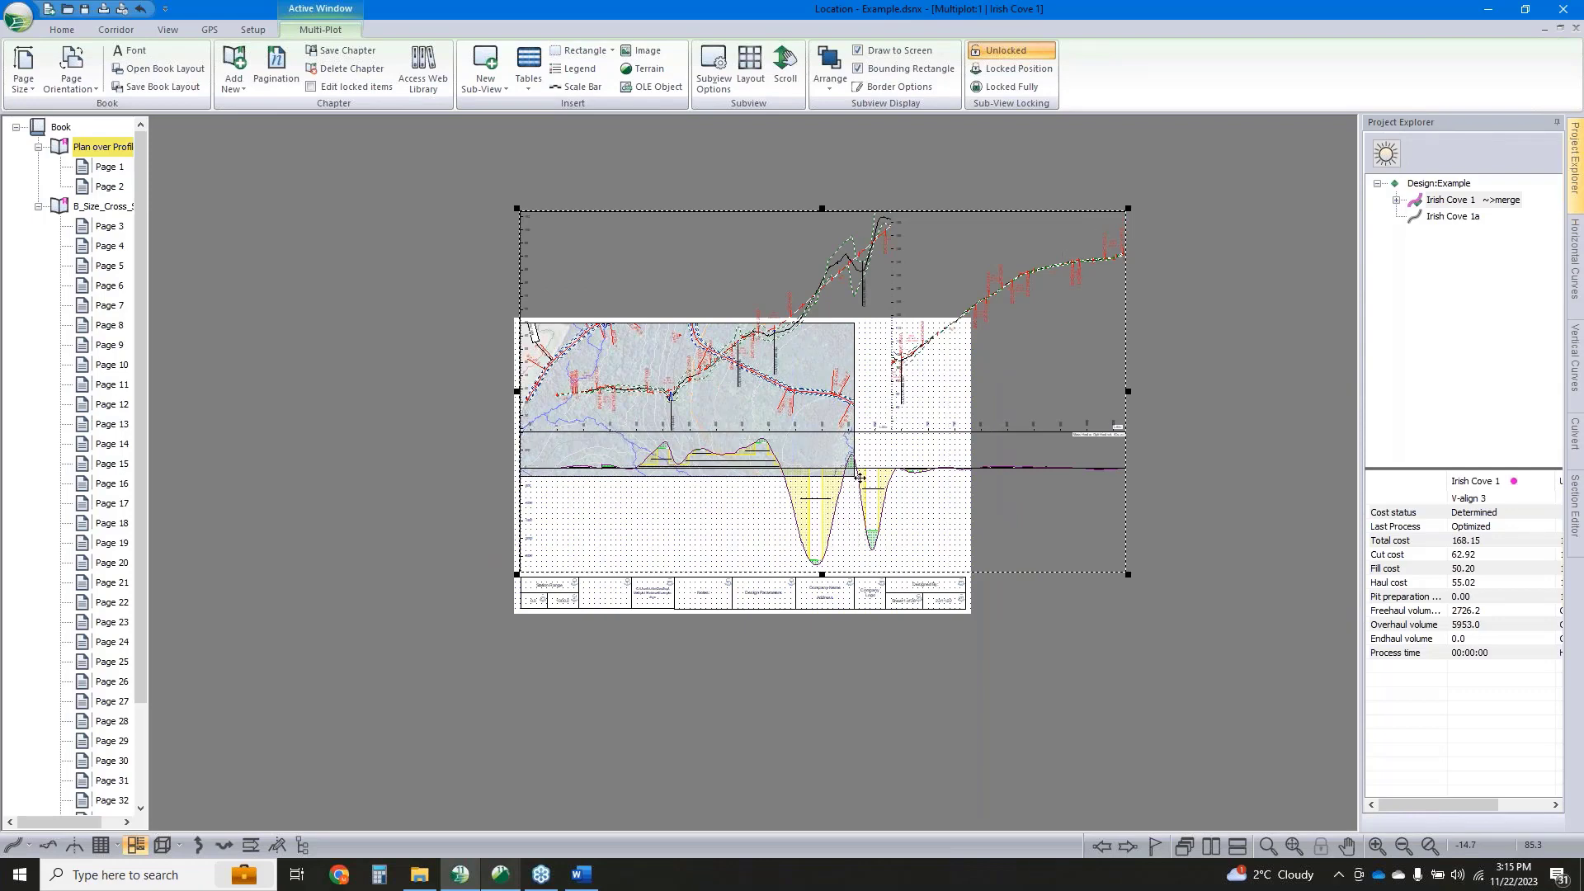
middle_click_drag(837, 503, 813, 541)
scroll(646, 528, "up", 1)
scroll(646, 528, "up", 2)
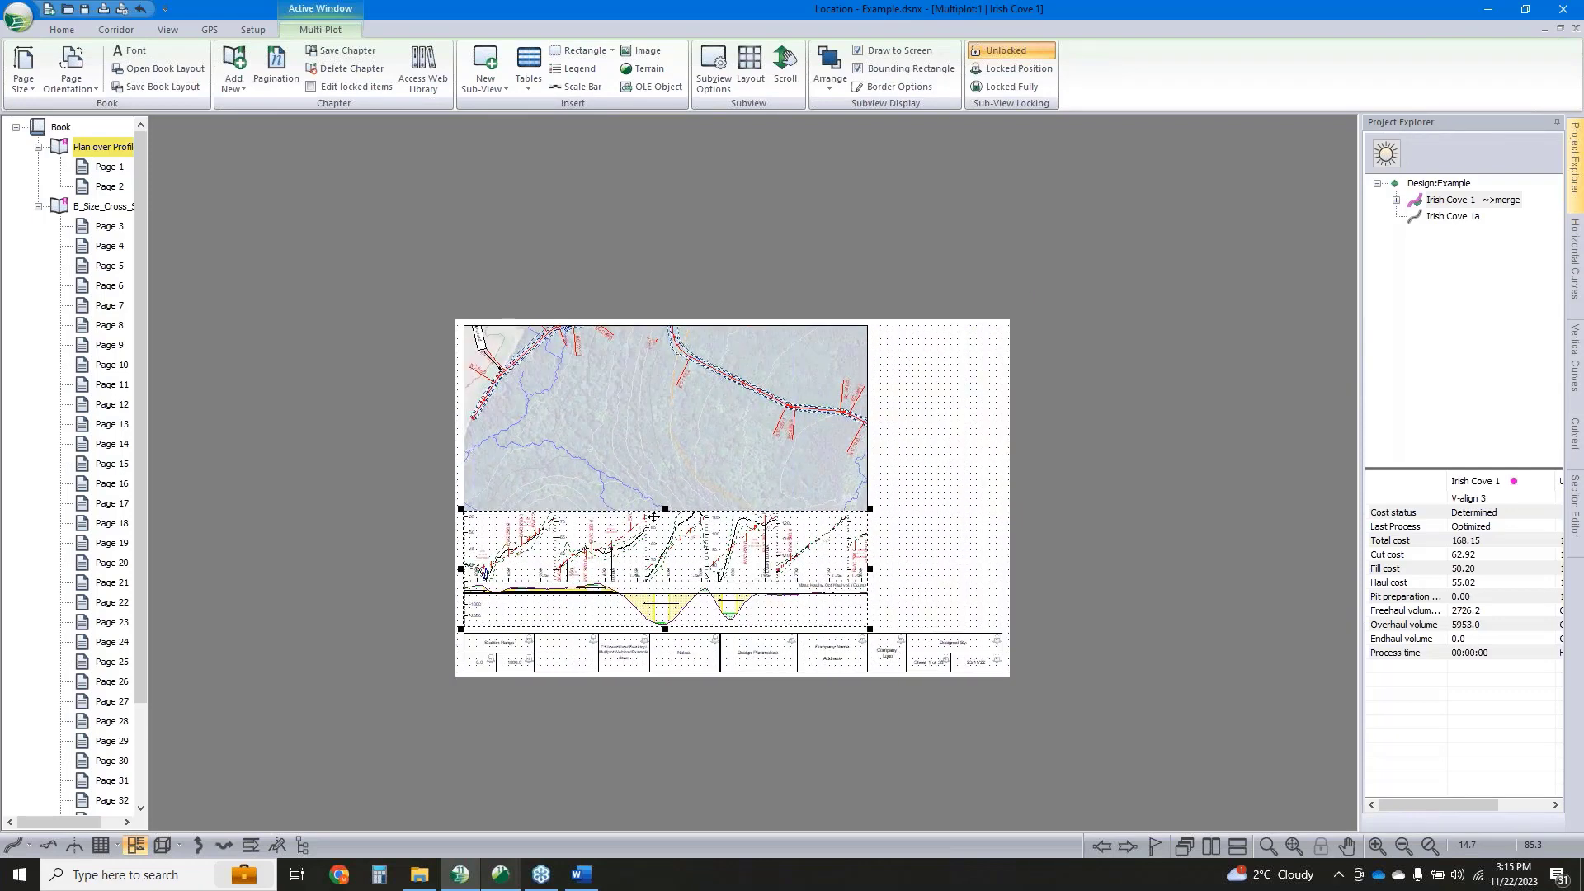
Raise the boundary between the plan and profile sub-views, making the profile taller and closing the gap between them
left_click(813, 433)
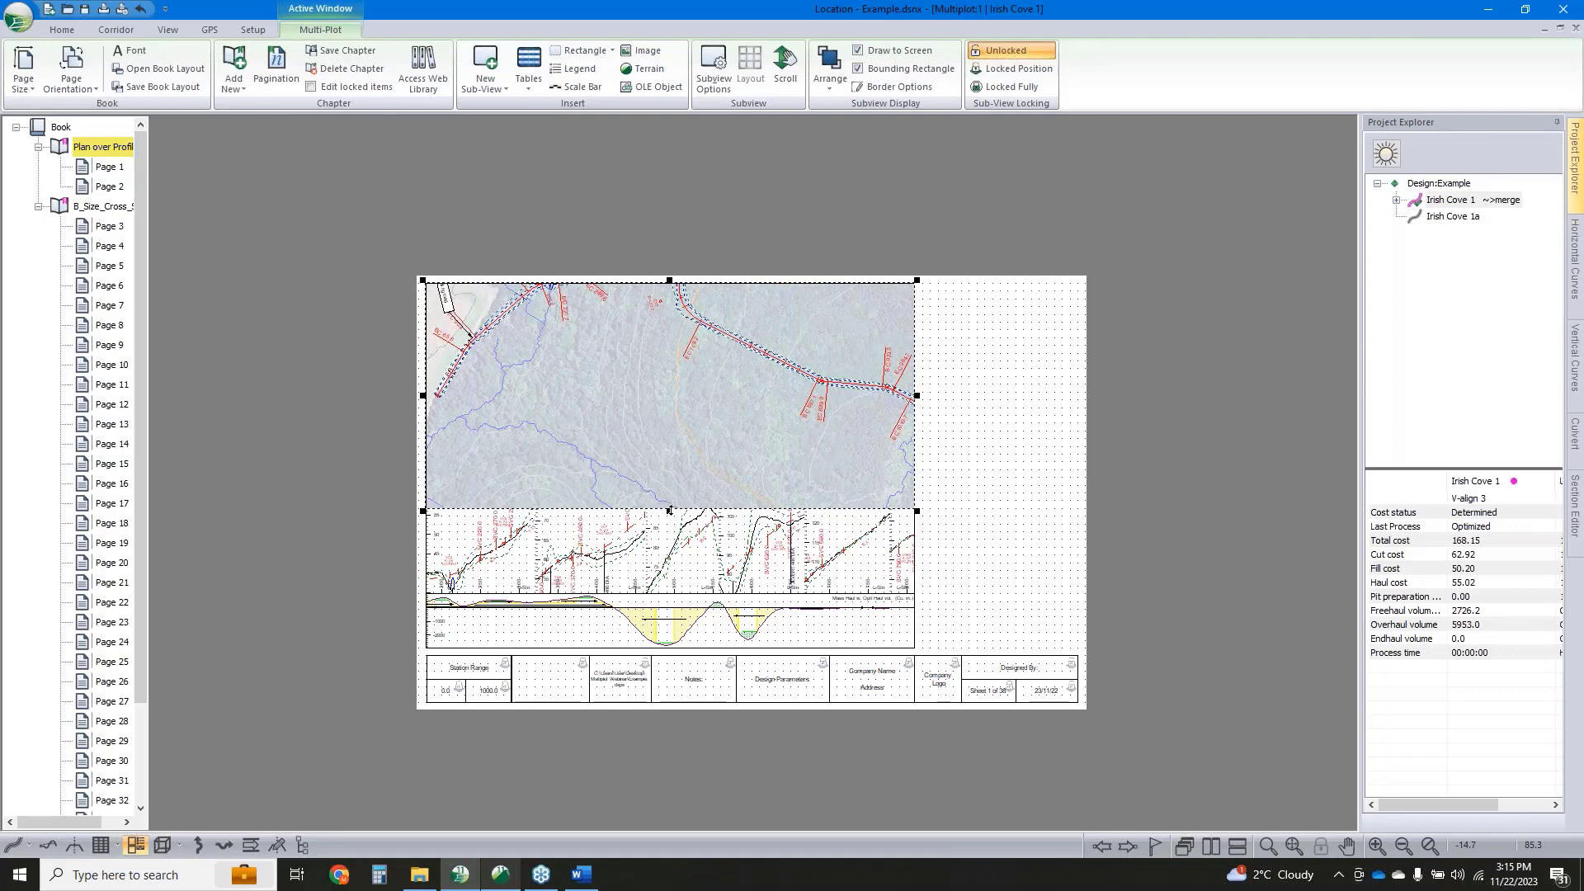
left_click_drag(669, 511, 669, 448)
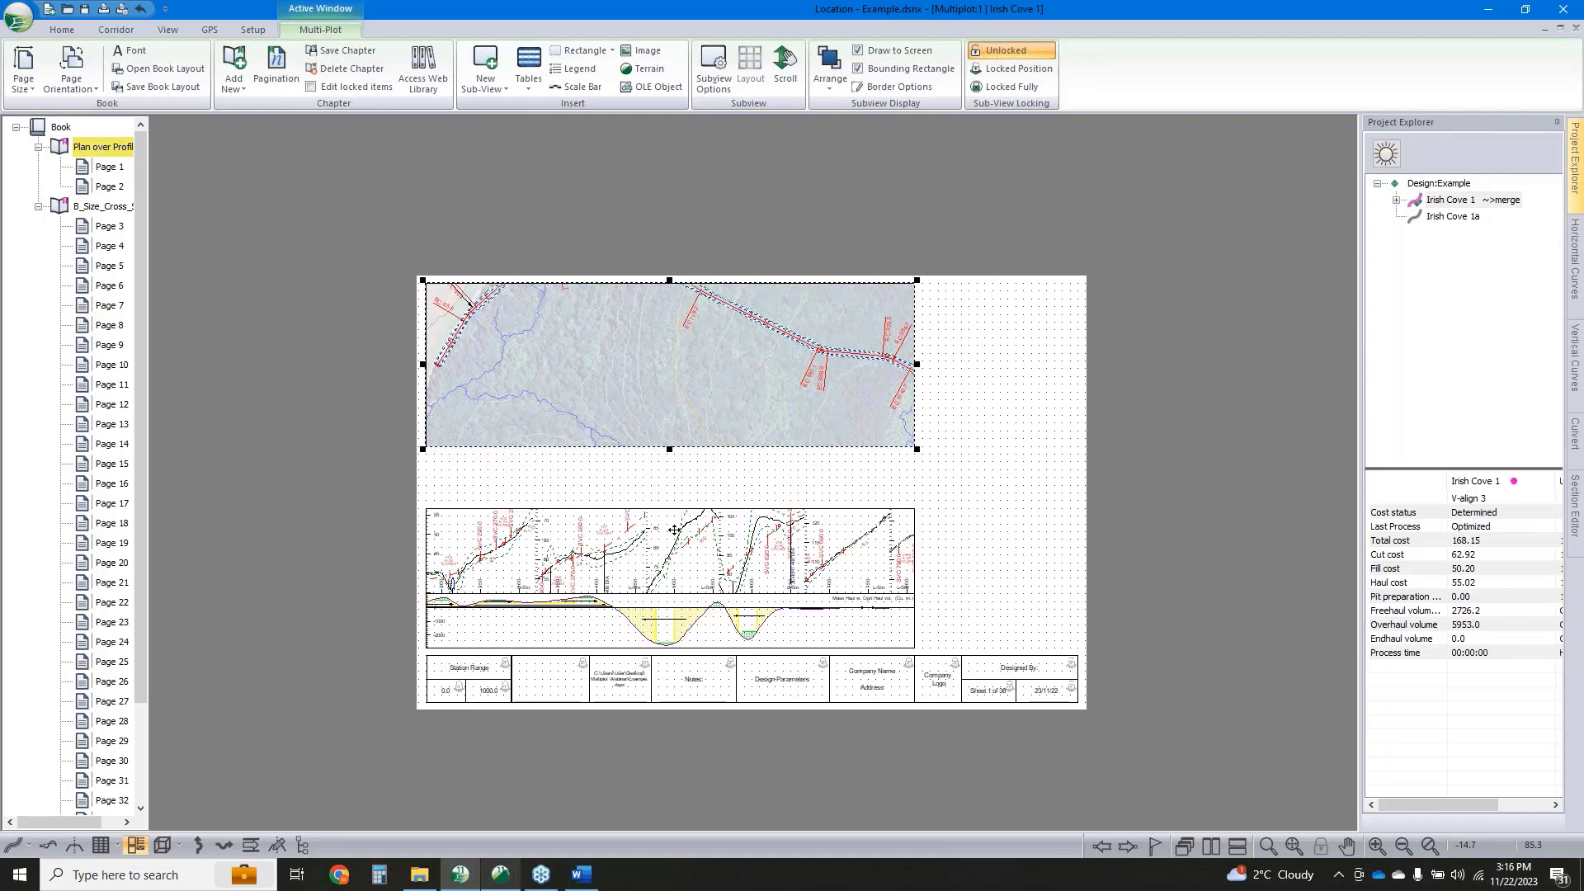
left_click(668, 509)
left_click_drag(669, 504, 670, 478)
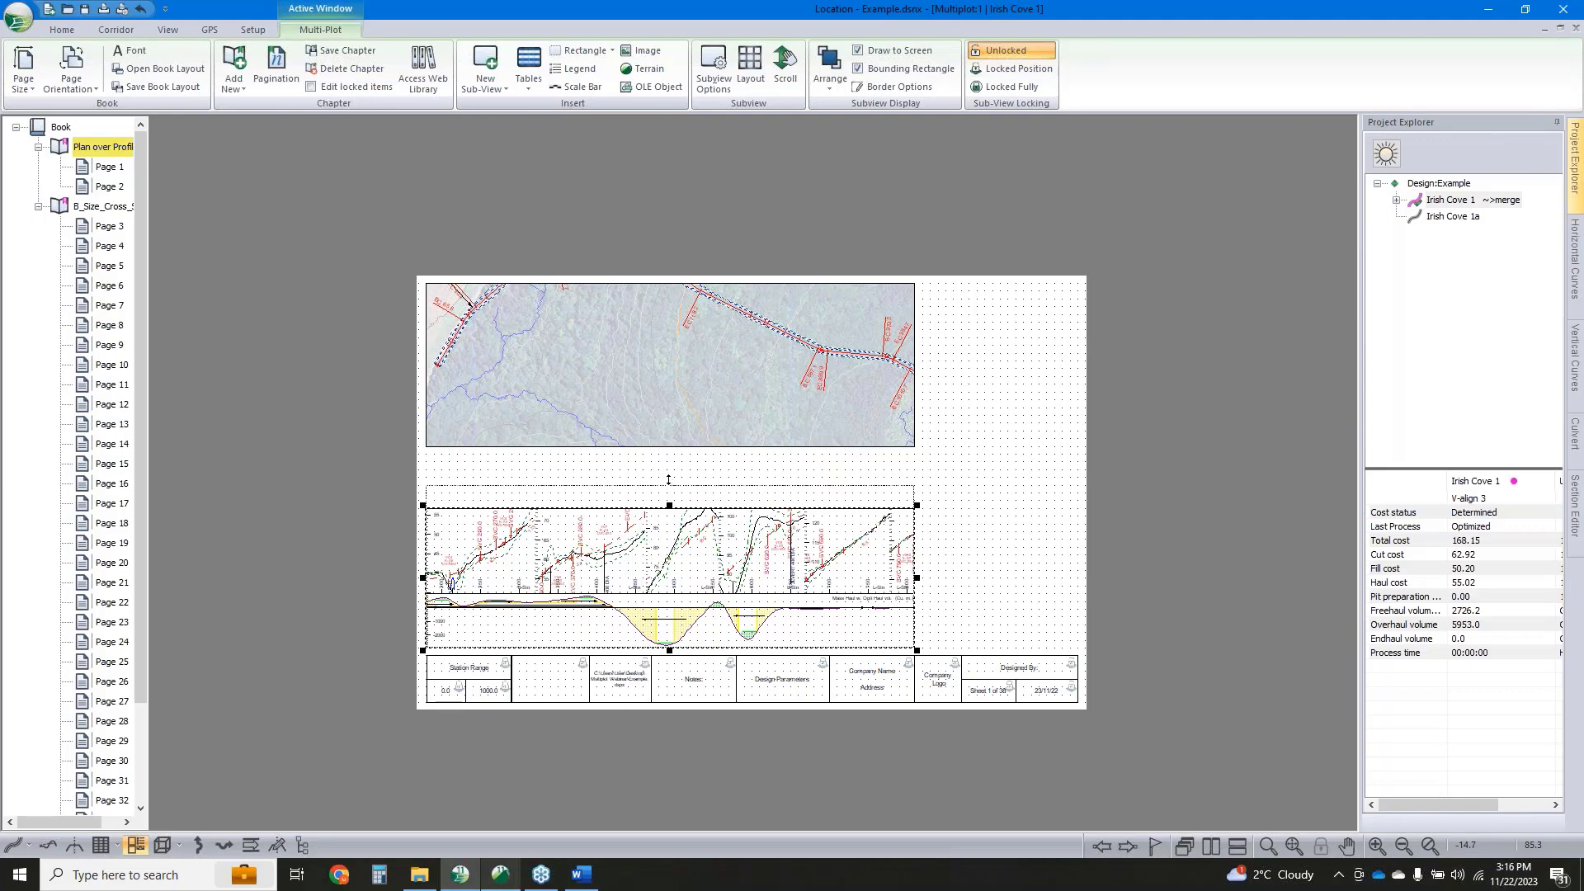
left_click(675, 442)
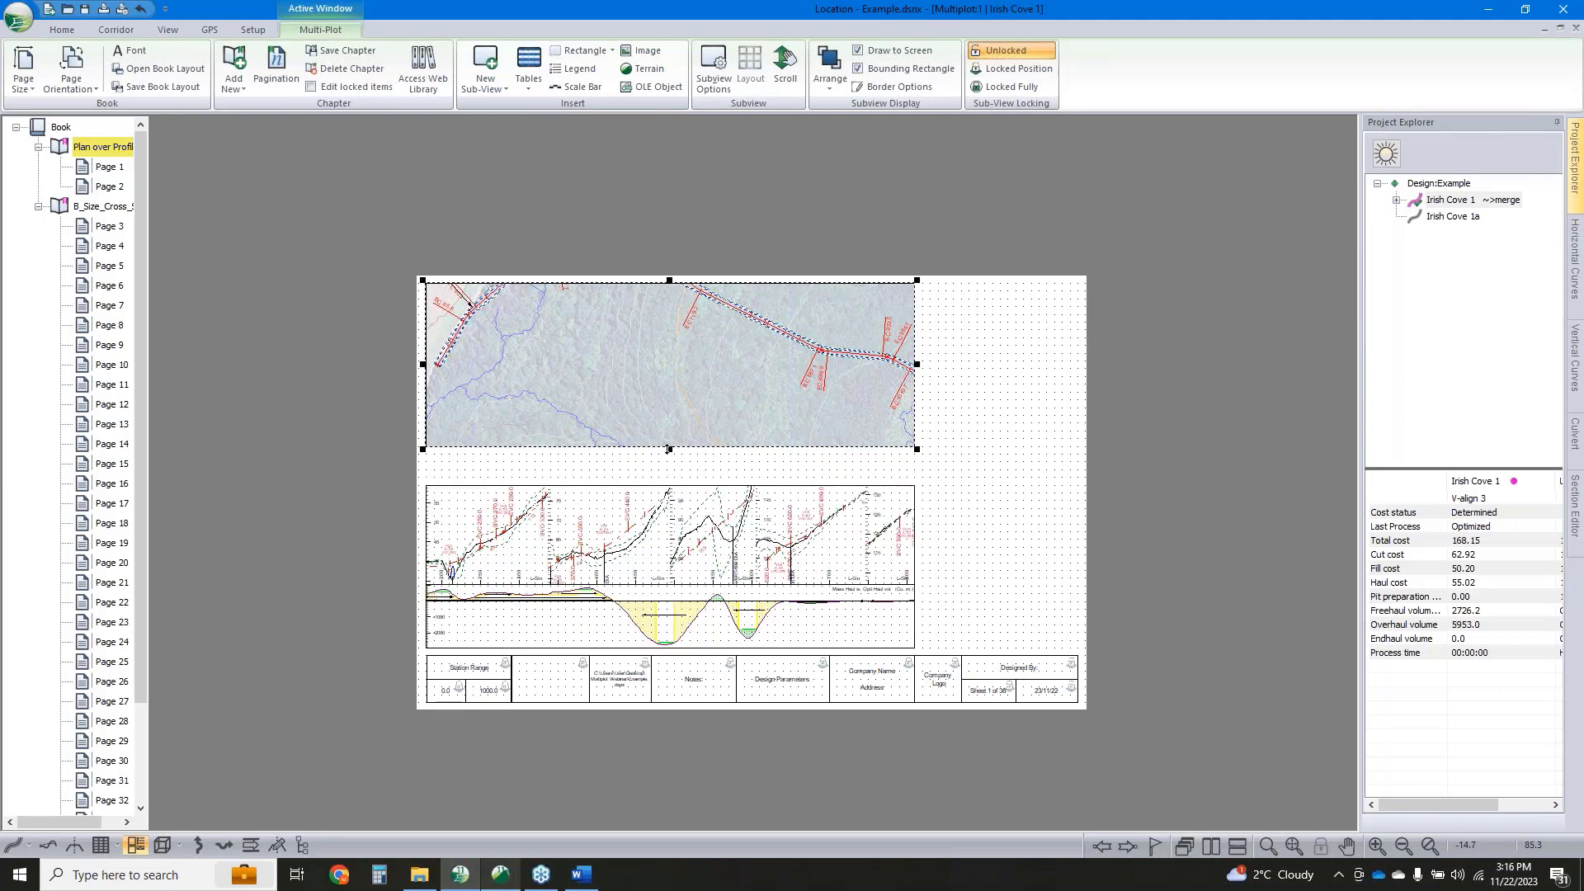
left_click_drag(669, 451, 669, 488)
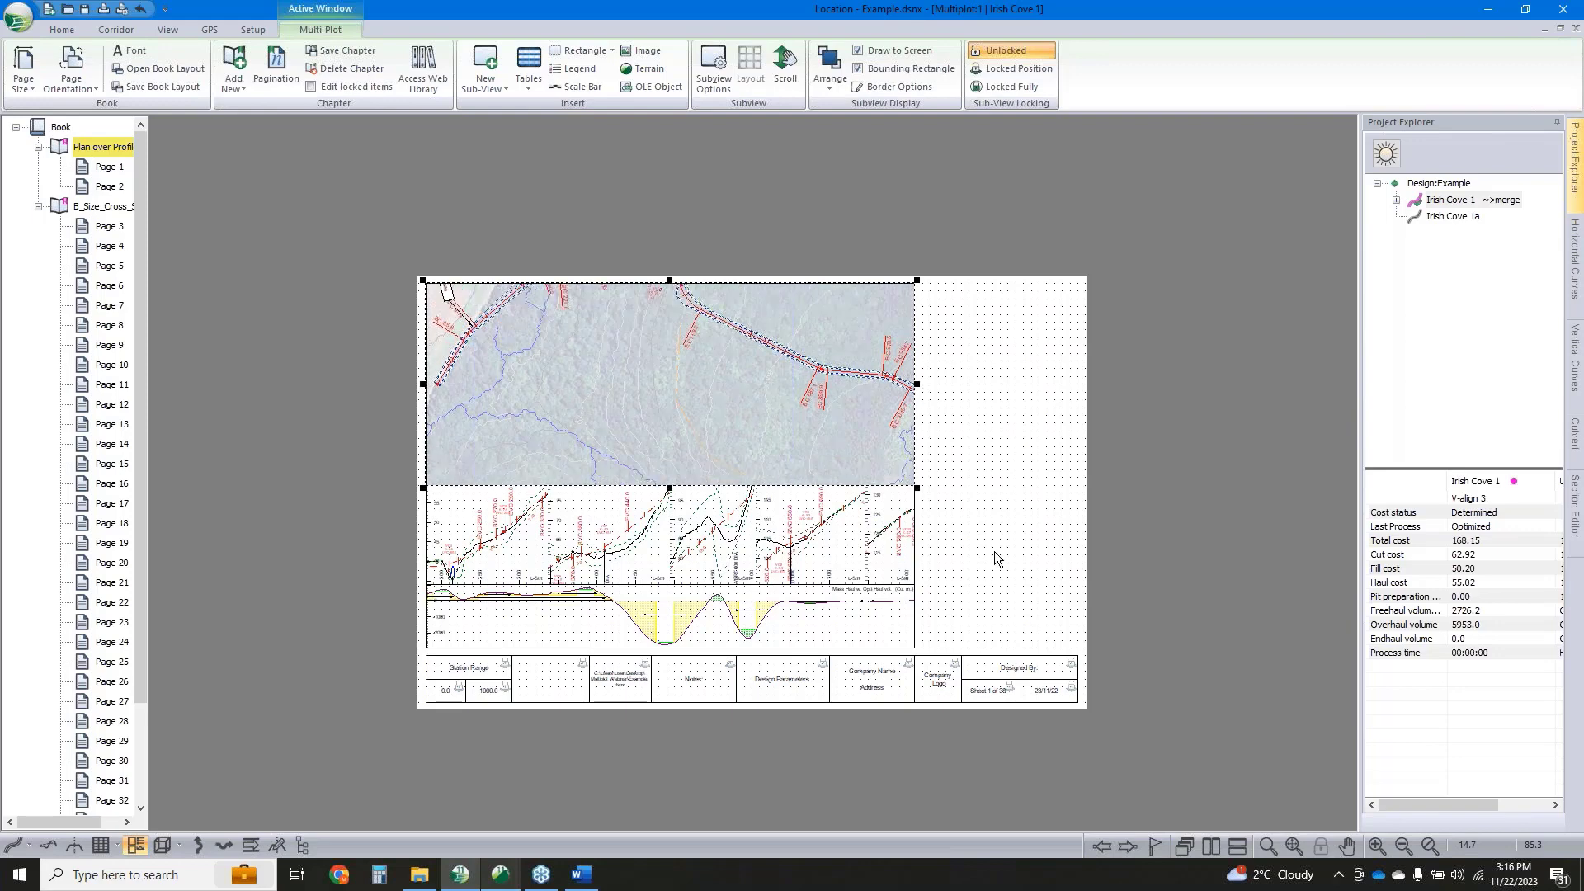
left_click(1017, 559)
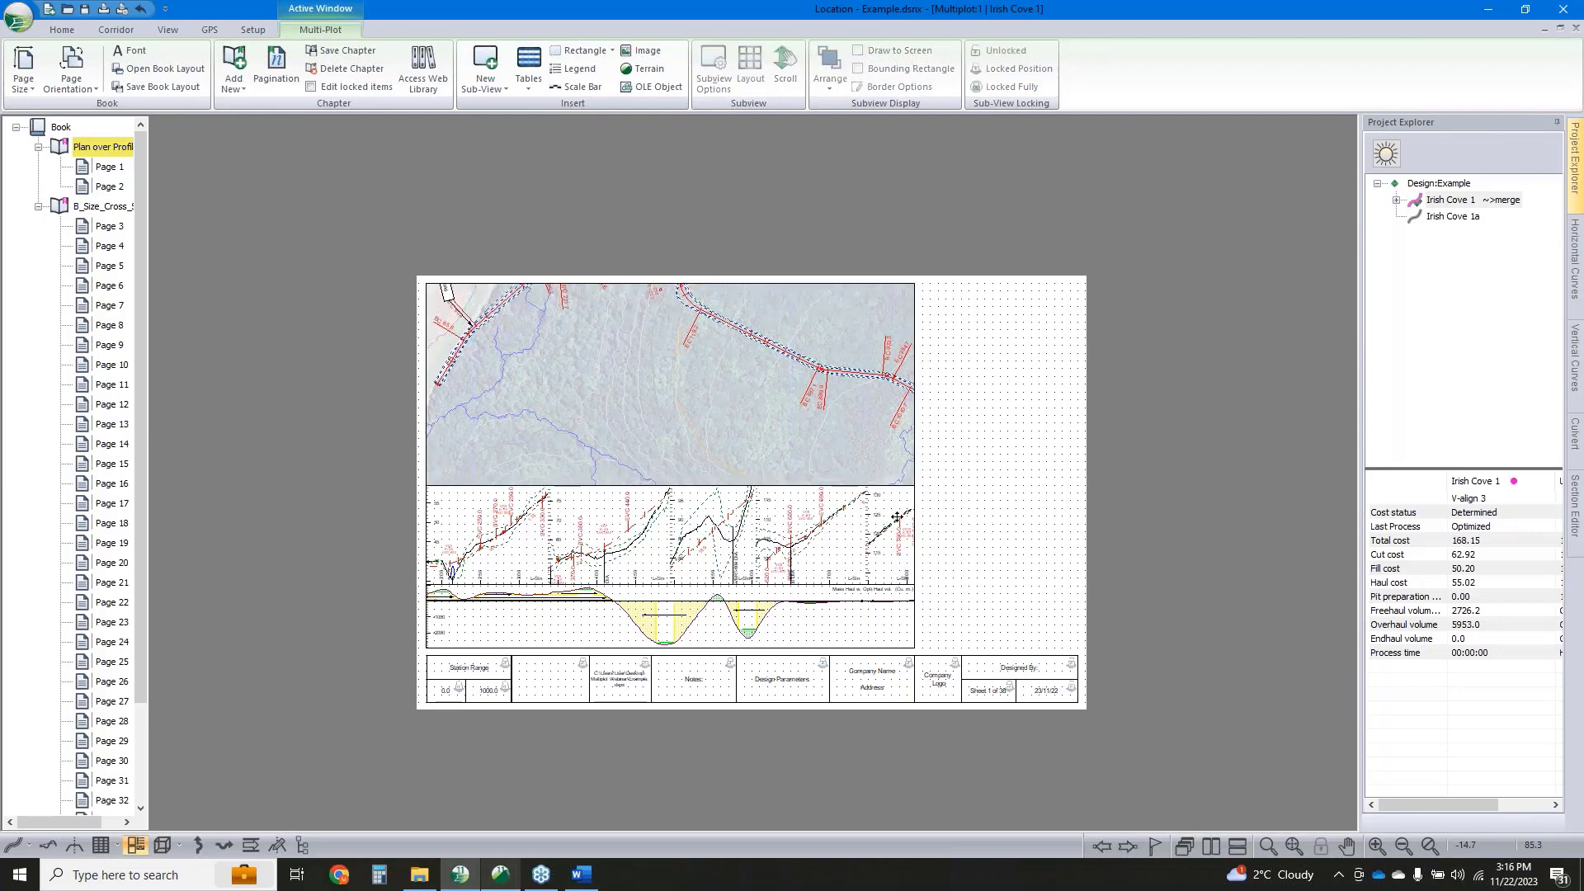
Check the scale settings of the plan sub-view and the vertical and horizontal scales of the profile sub-view
double_click(651, 406)
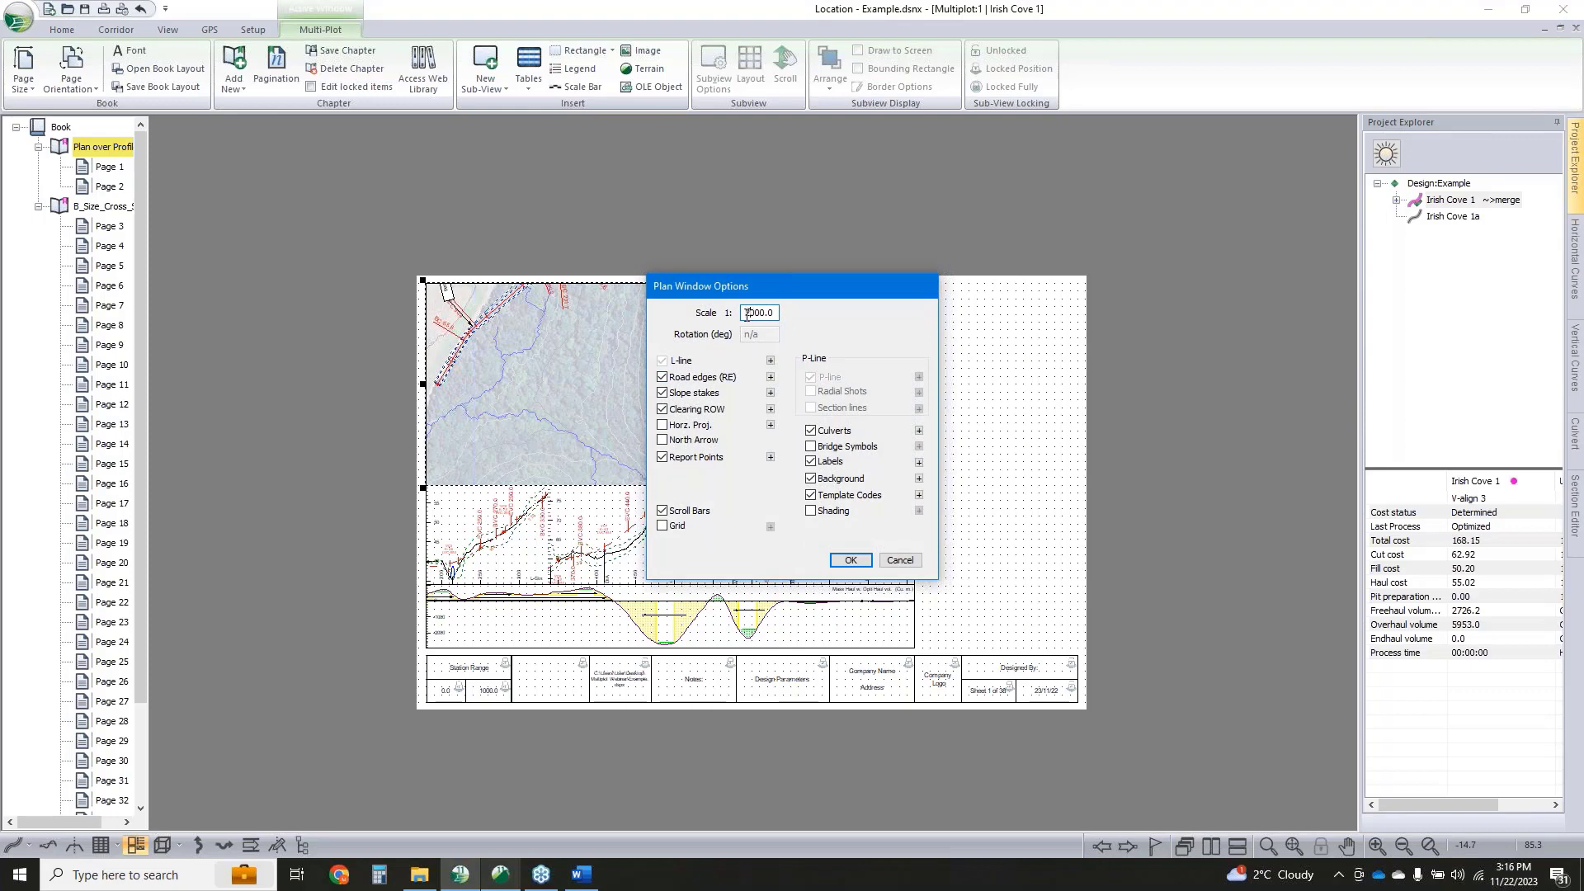
left_click(898, 560)
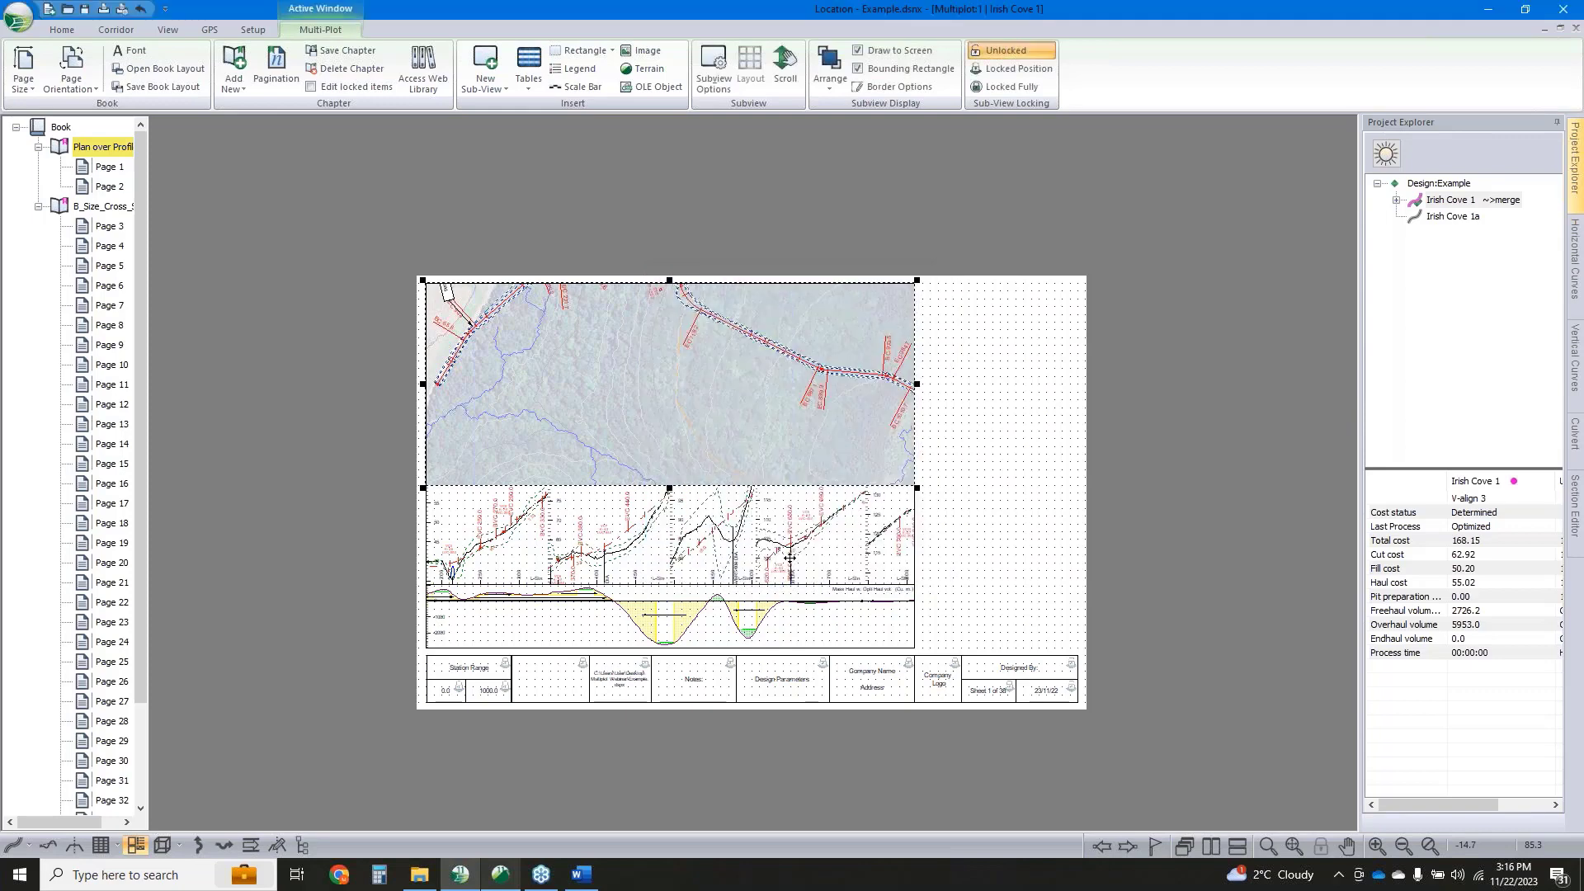
double_click(693, 503)
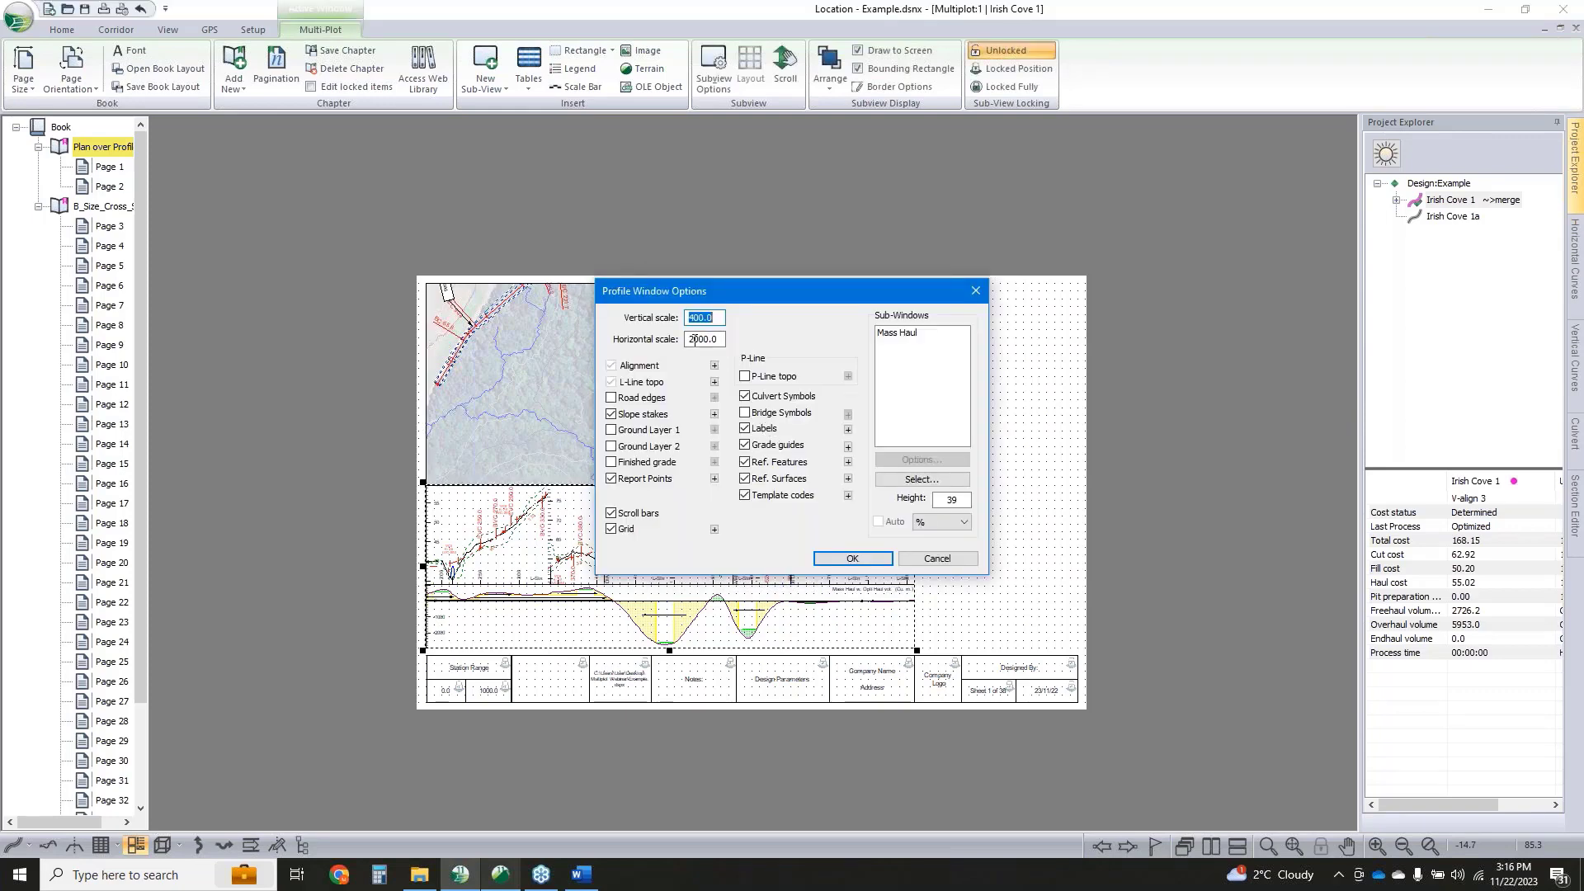
left_click(691, 339)
left_click(936, 560)
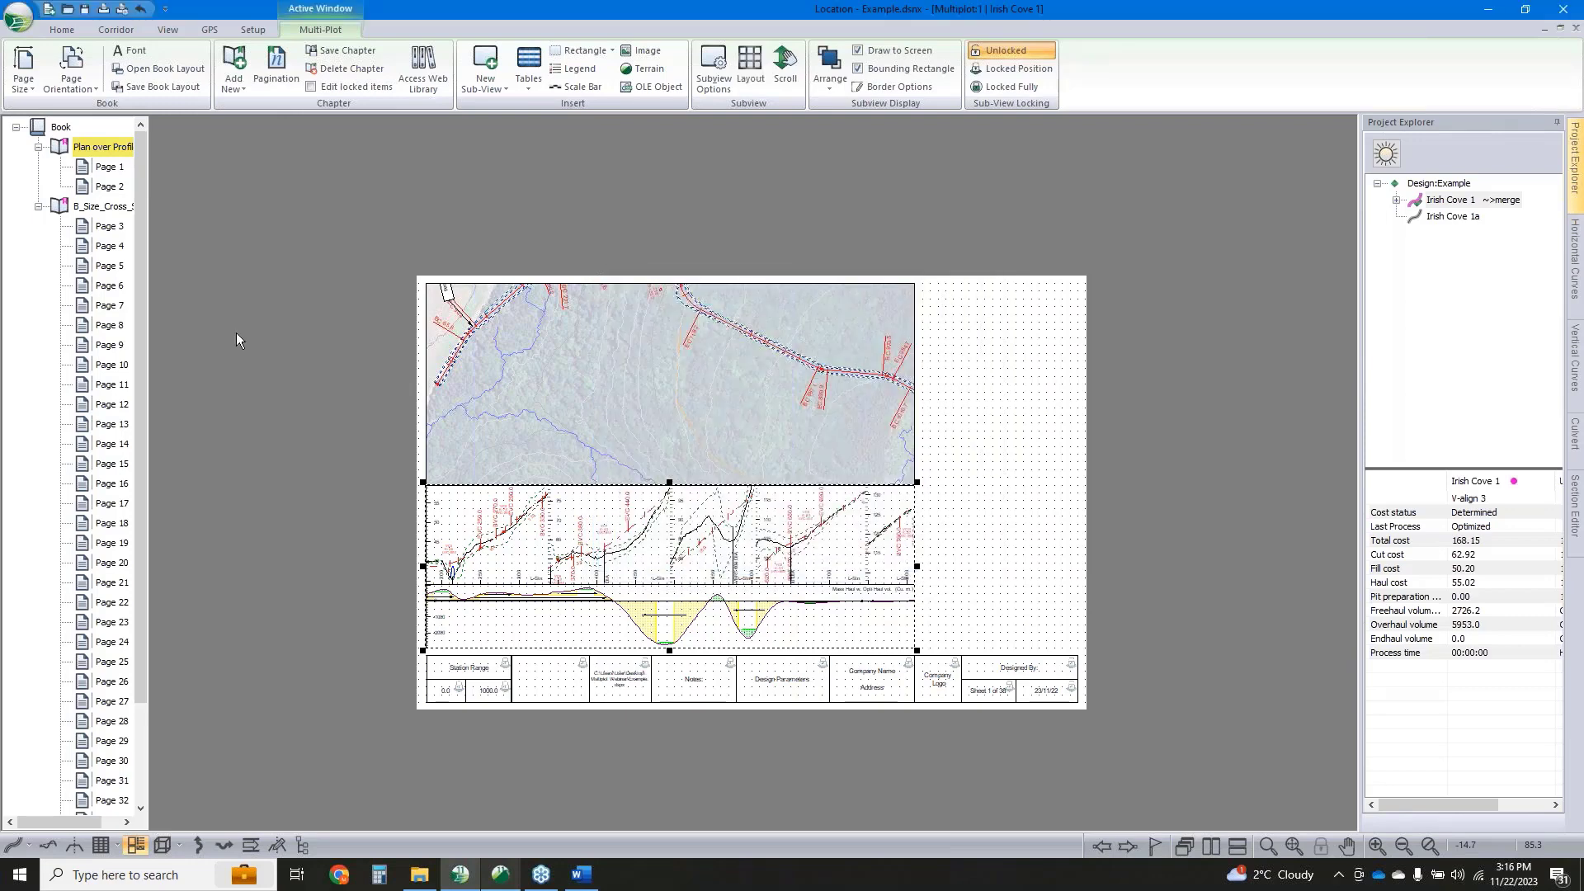
Set the Plan over Profile chapter's pagination to use the plan or profile width with 10% overlap
right_click(100, 147)
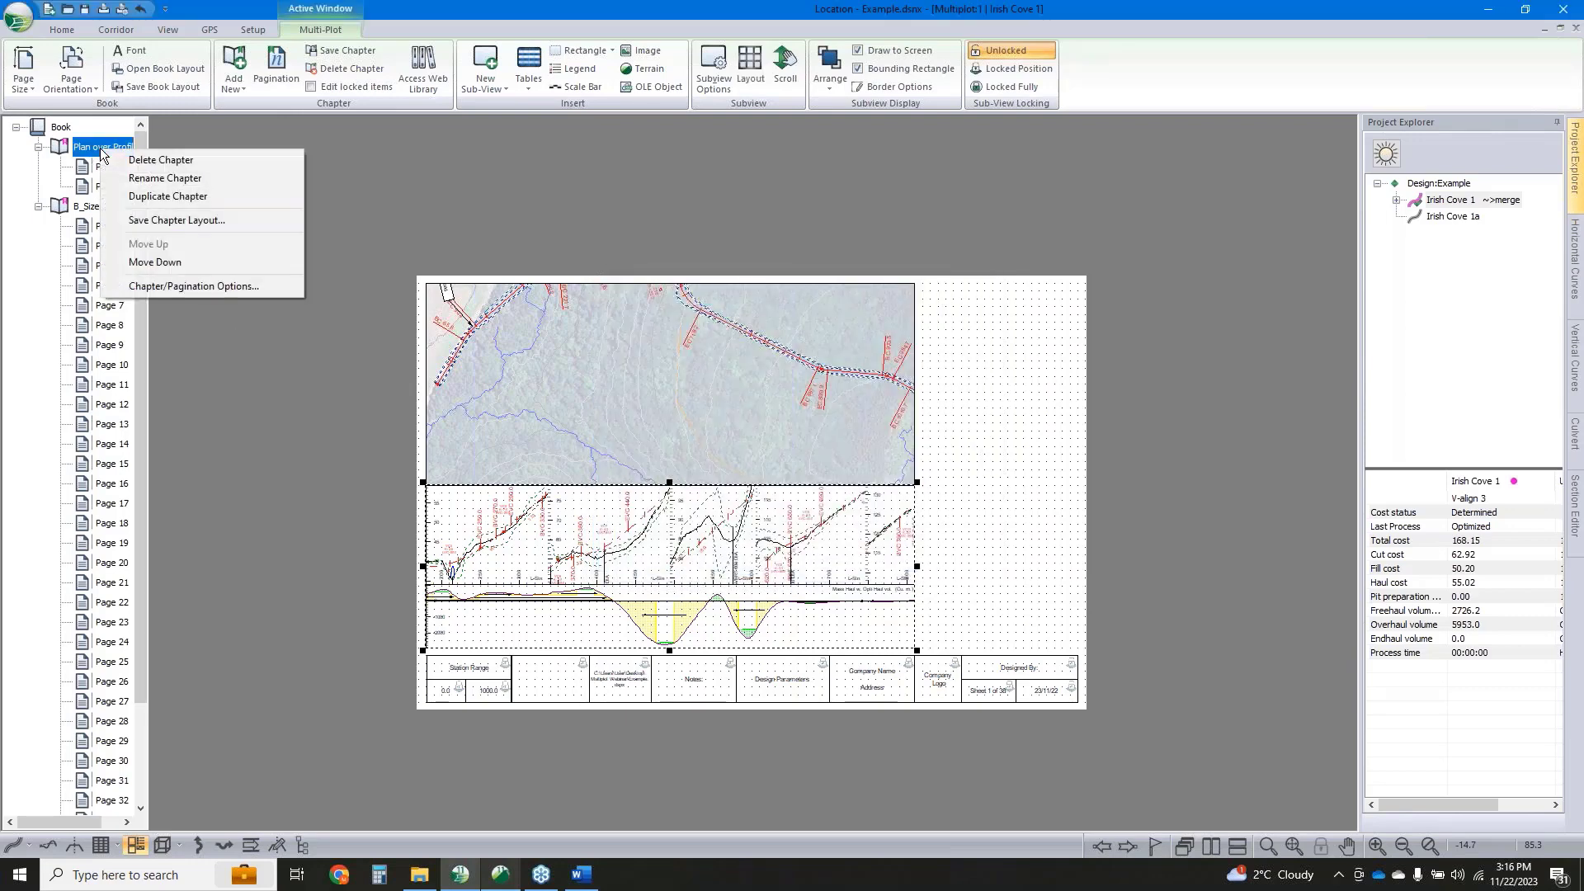
left_click(178, 286)
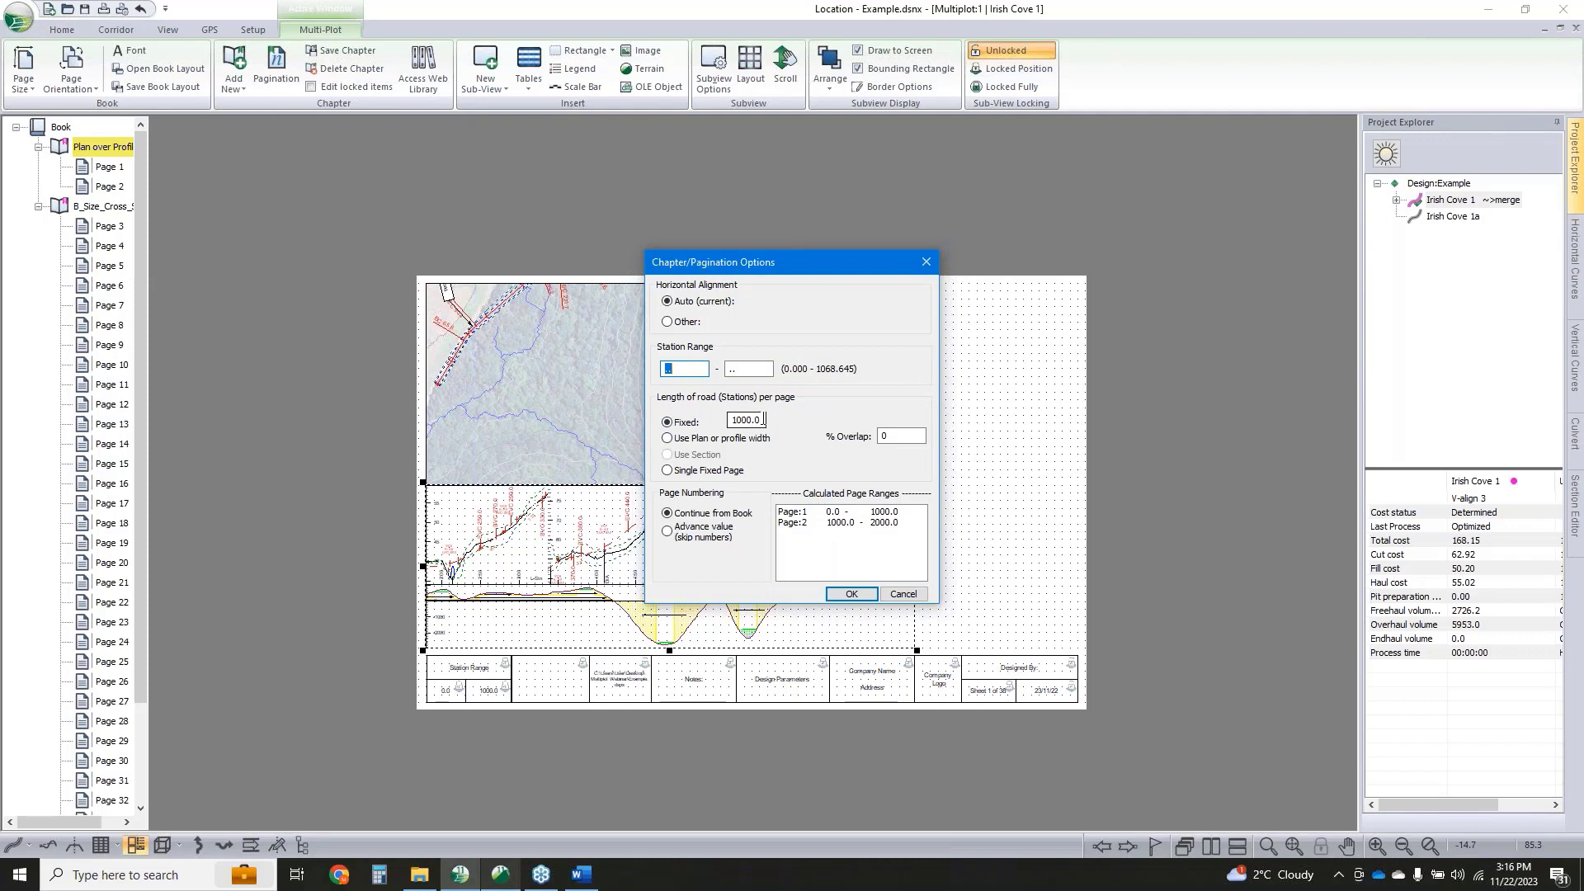
left_click_drag(762, 420, 711, 421)
left_click(668, 439)
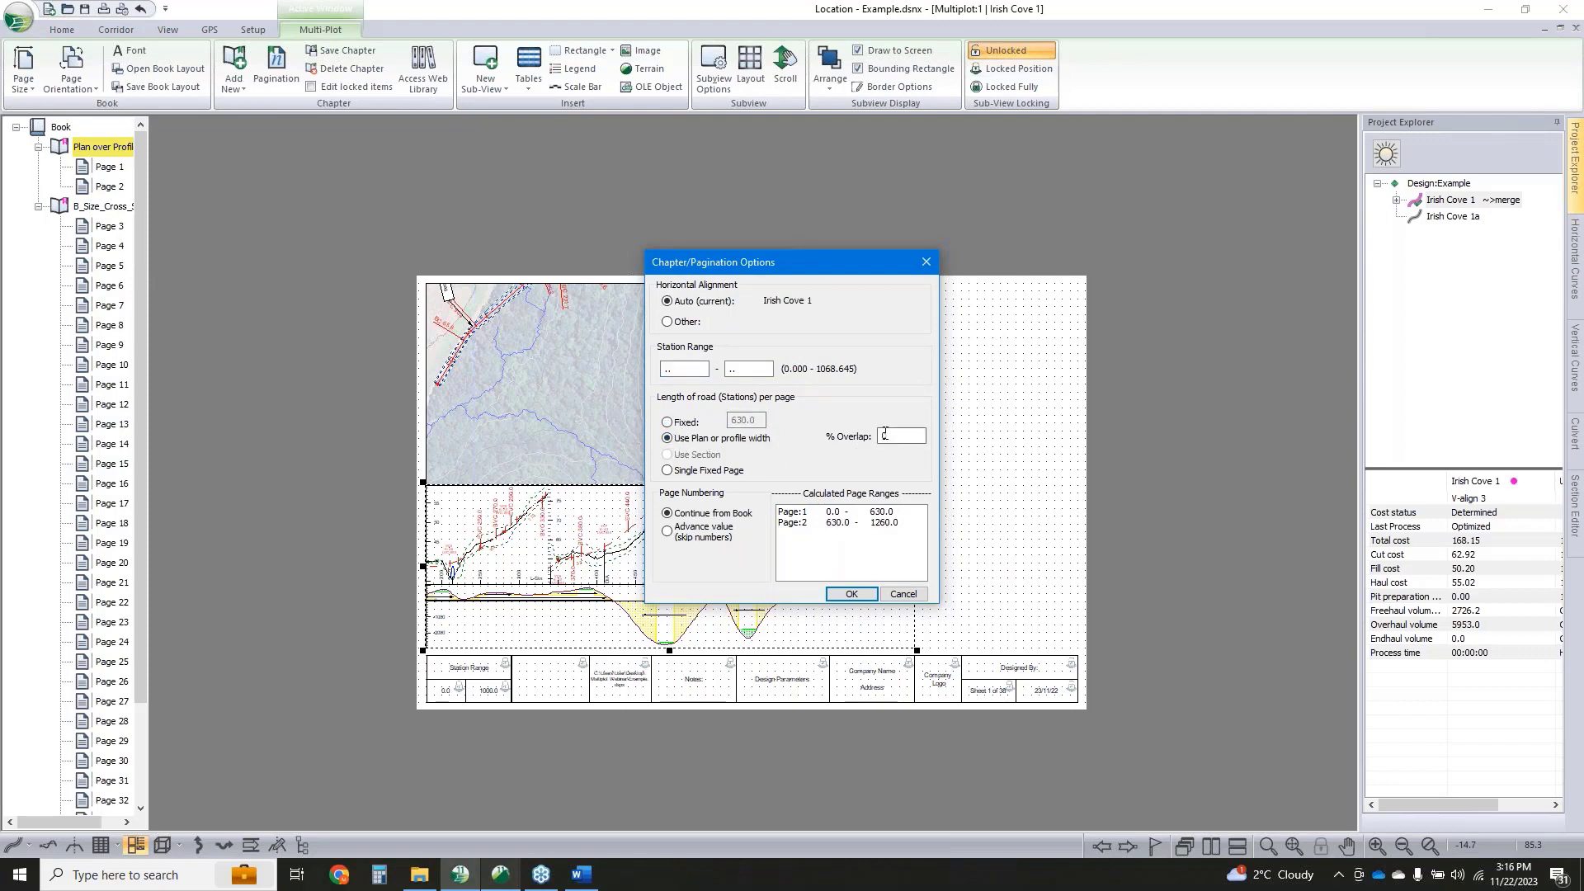
double_click(885, 435)
type("10")
left_click(849, 594)
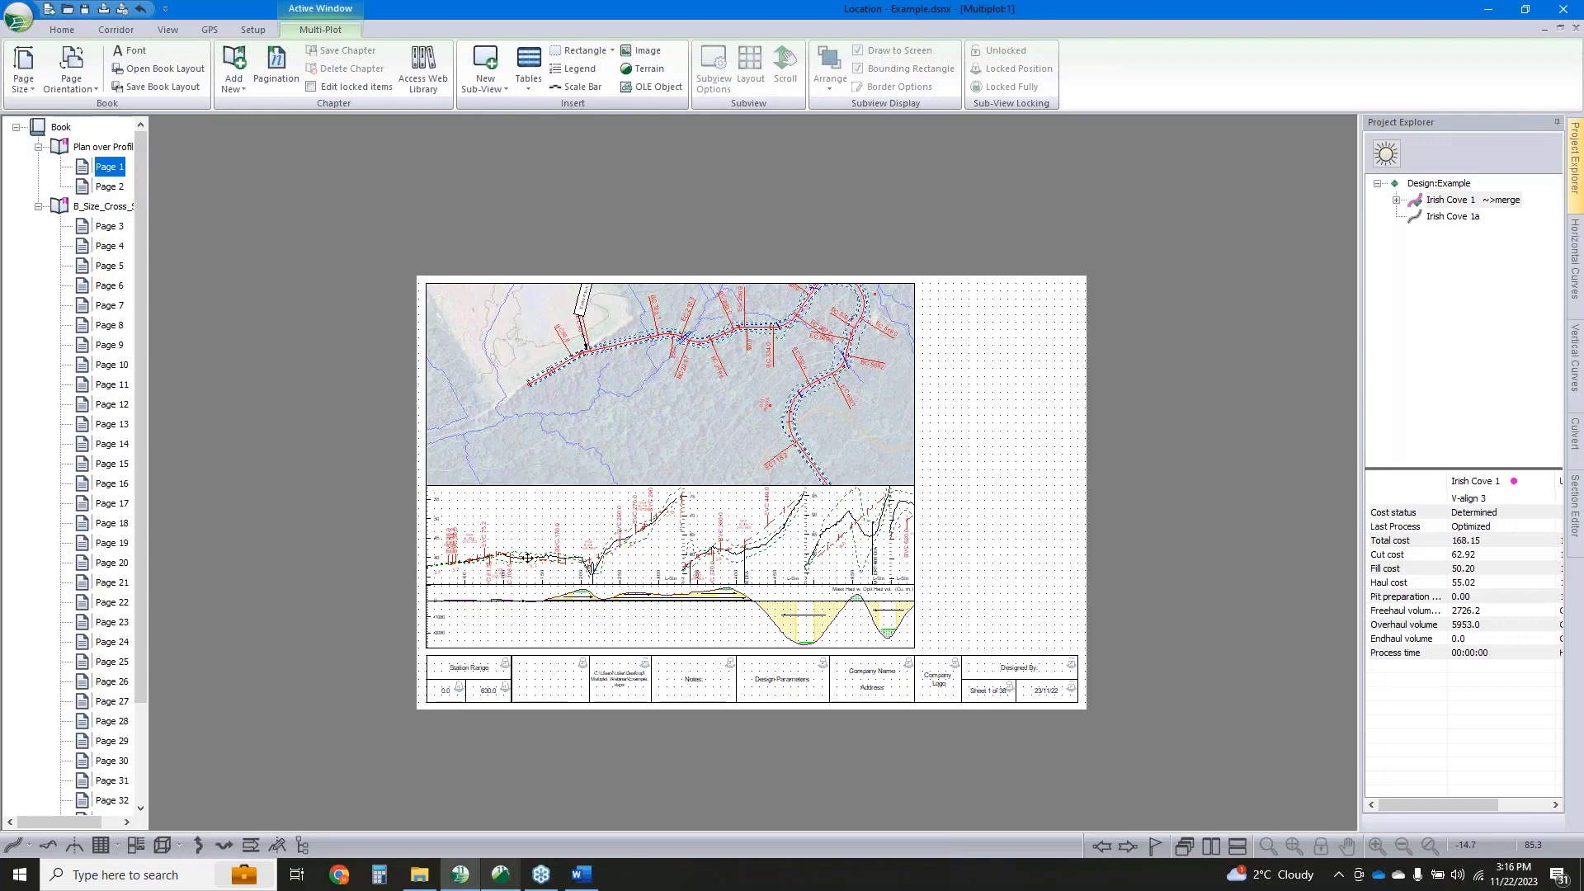
Review the road coverage on Page 2 and Page 1 of the Plan over Profile chapter
left_click(110, 186)
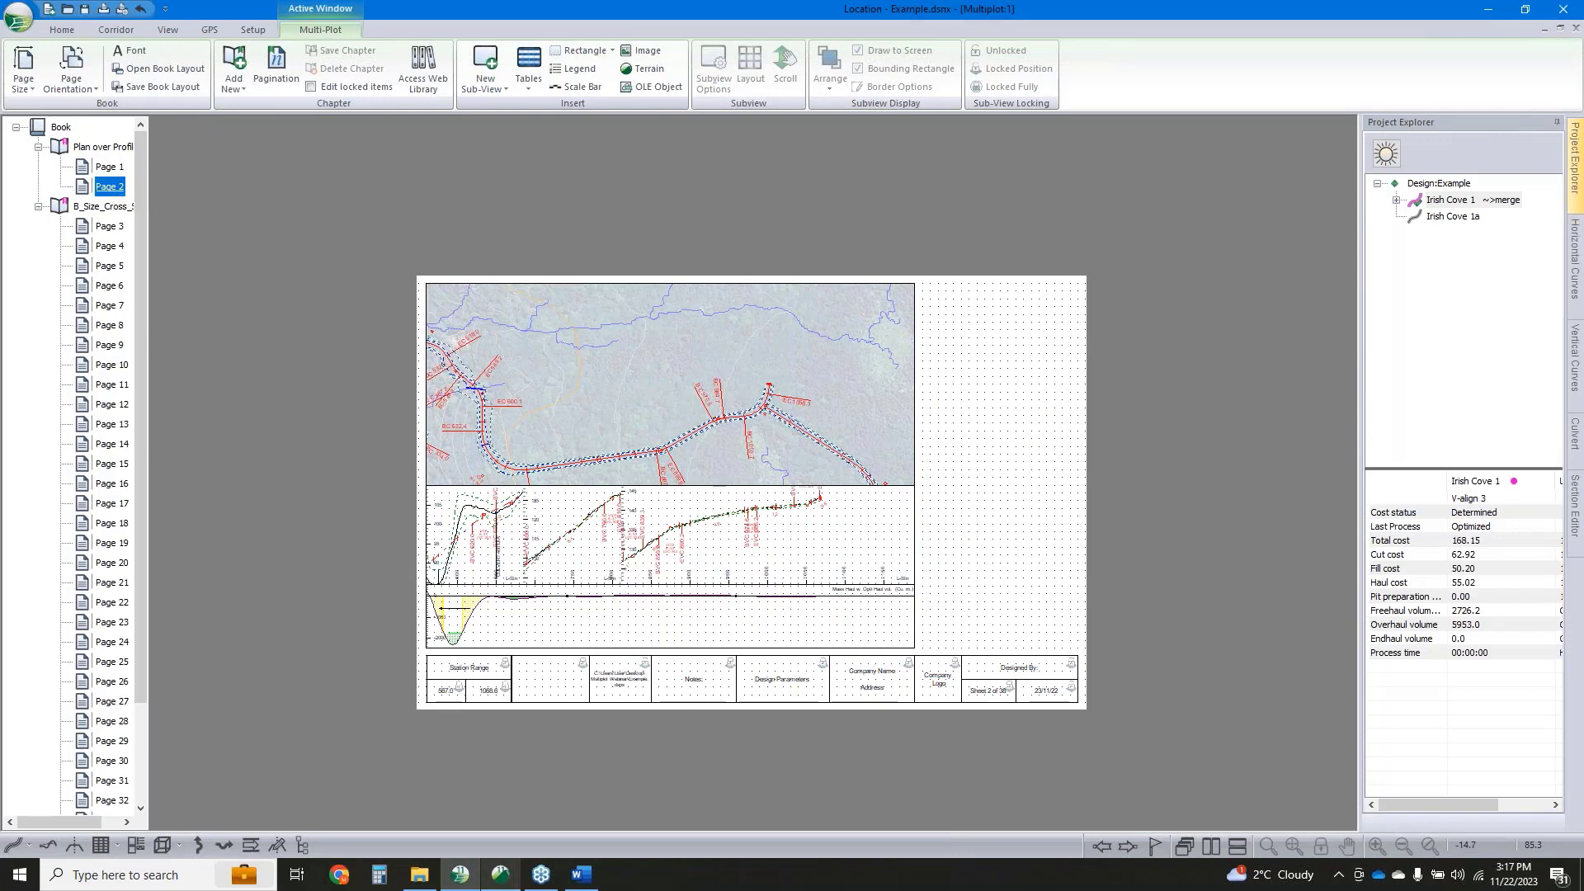
left_click(101, 149)
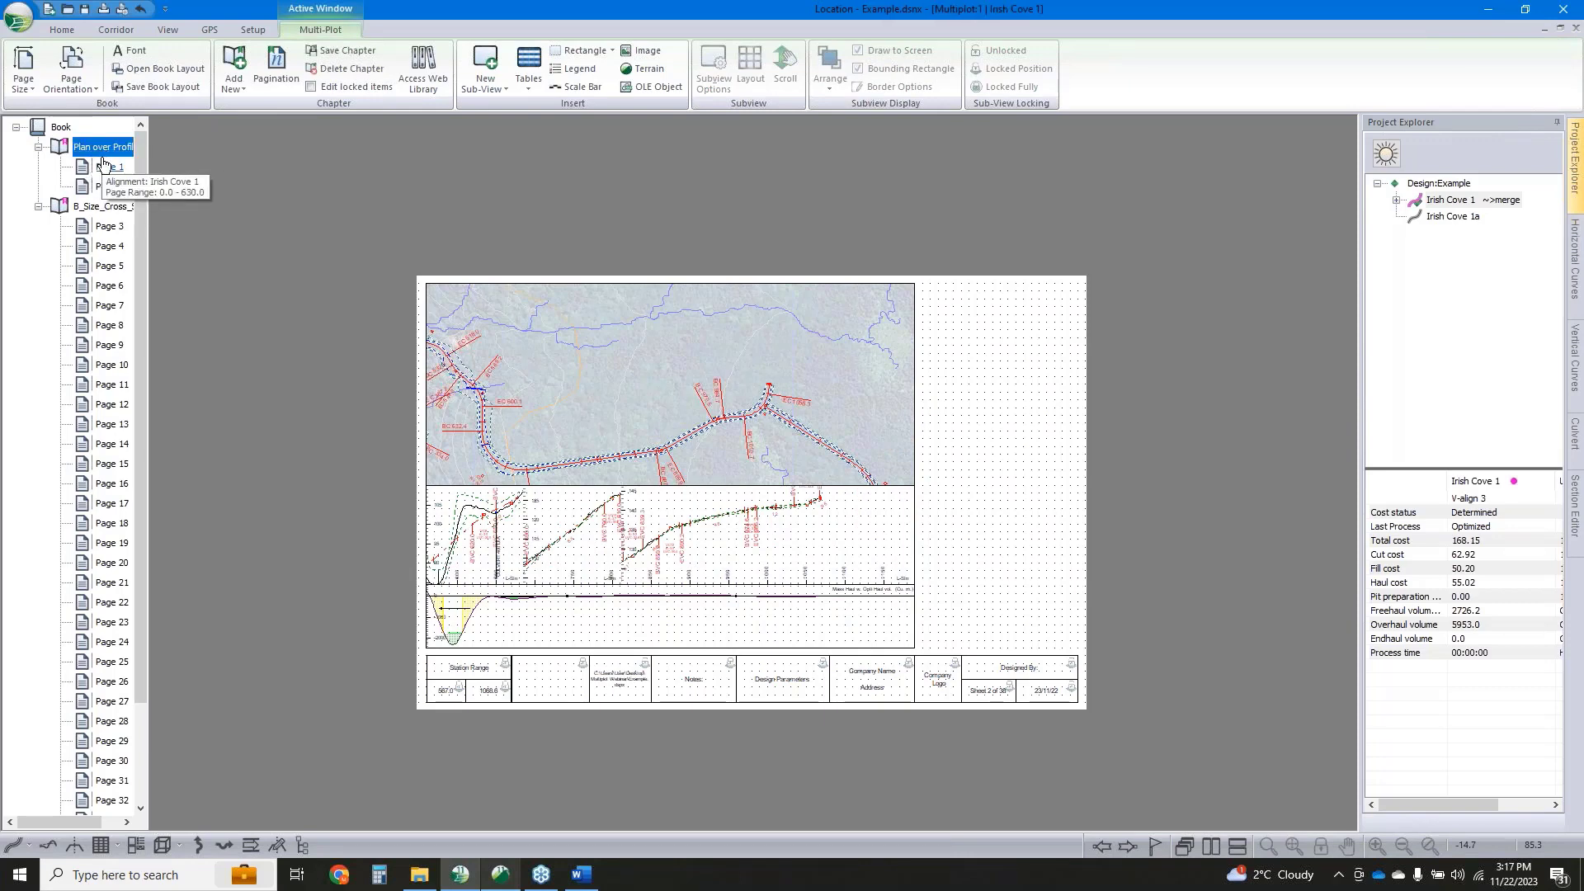
left_click(108, 166)
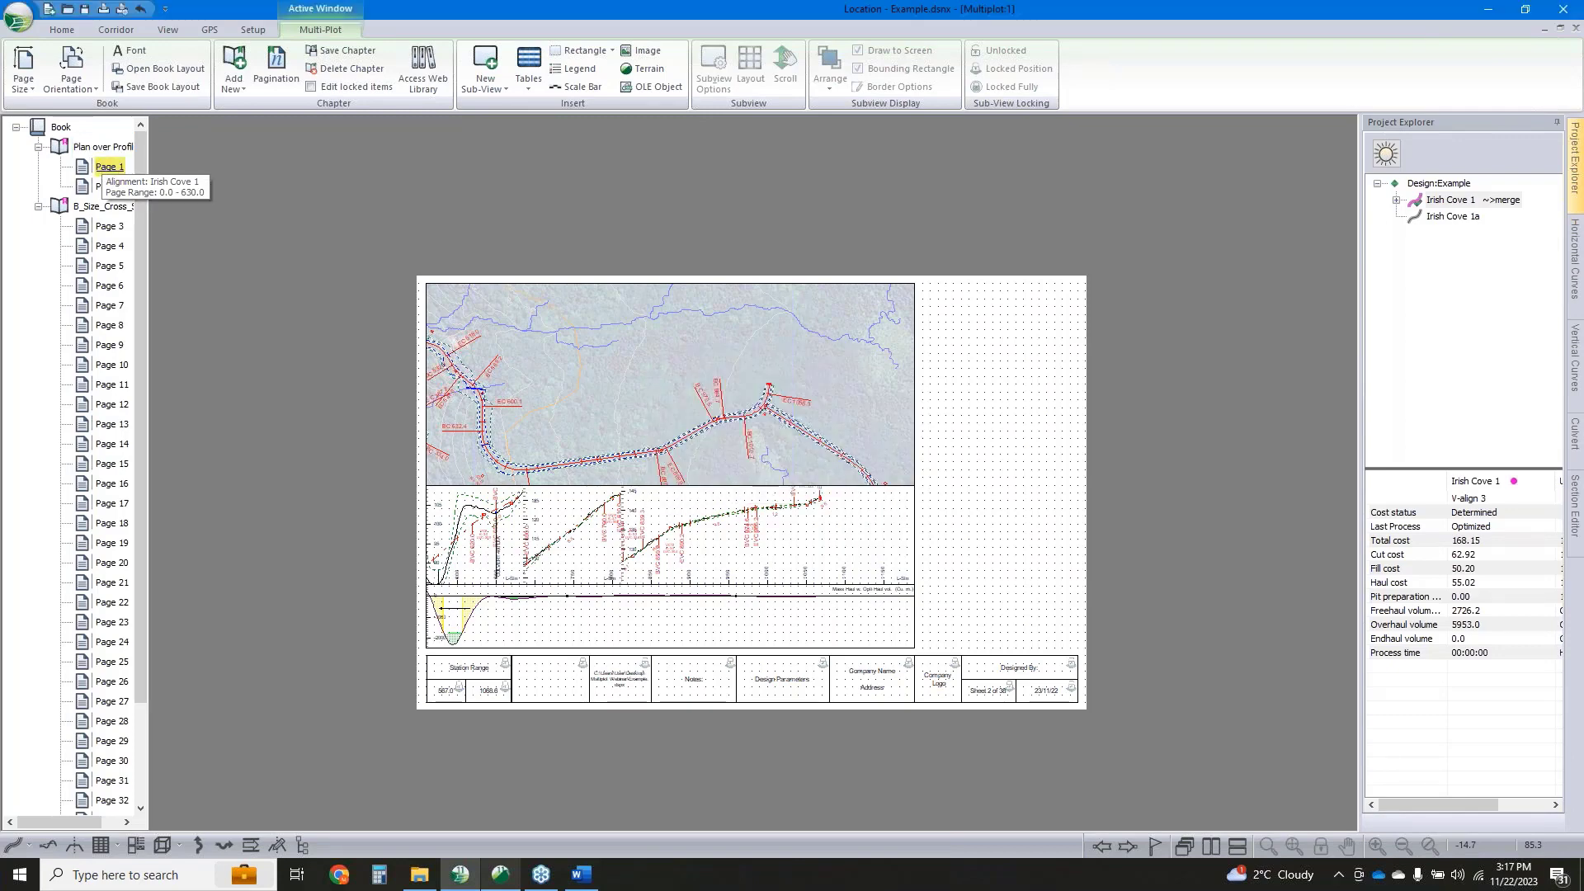
left_click(106, 165)
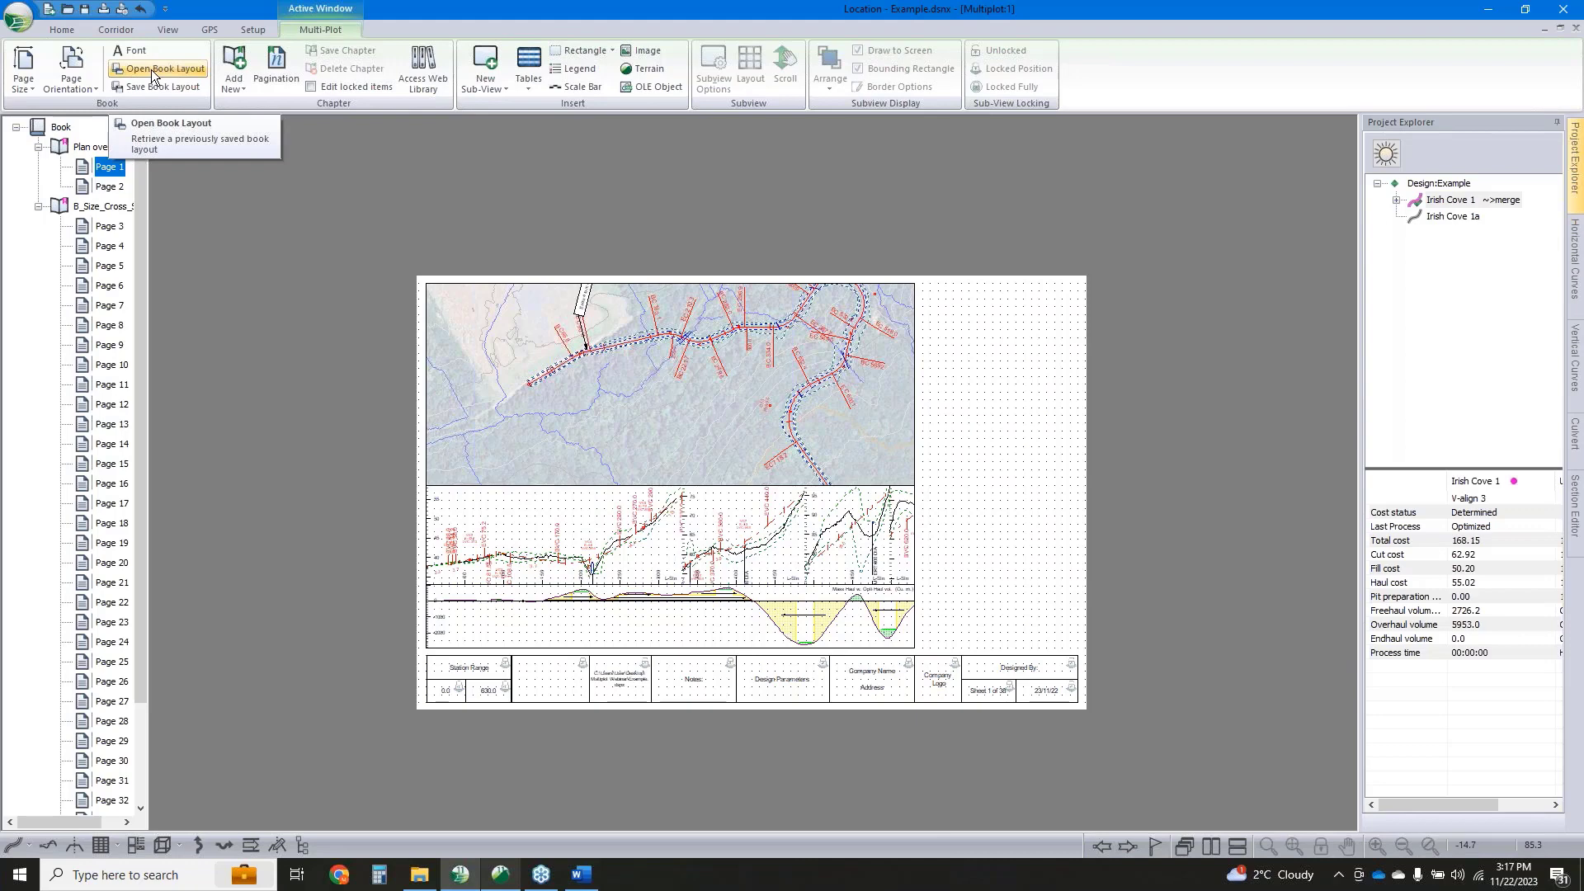
left_click(483, 216)
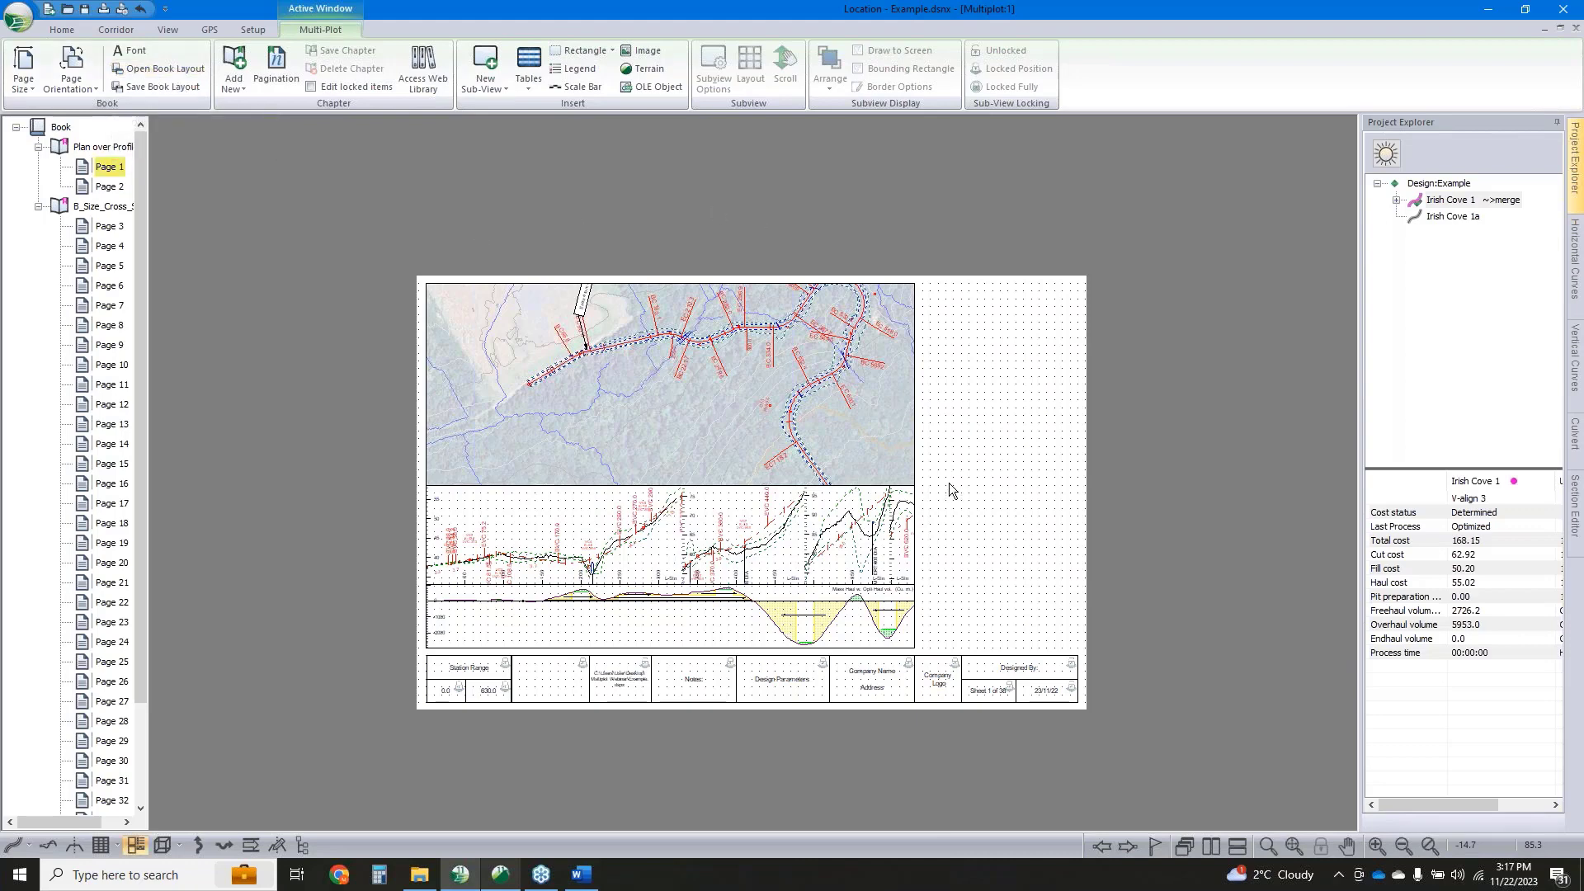
Insert a rectangle sub-view reading "Example" on Page 1 only and fit it into the blank area beside the plan's upper edge
middle_click_drag(939, 483, 939, 492)
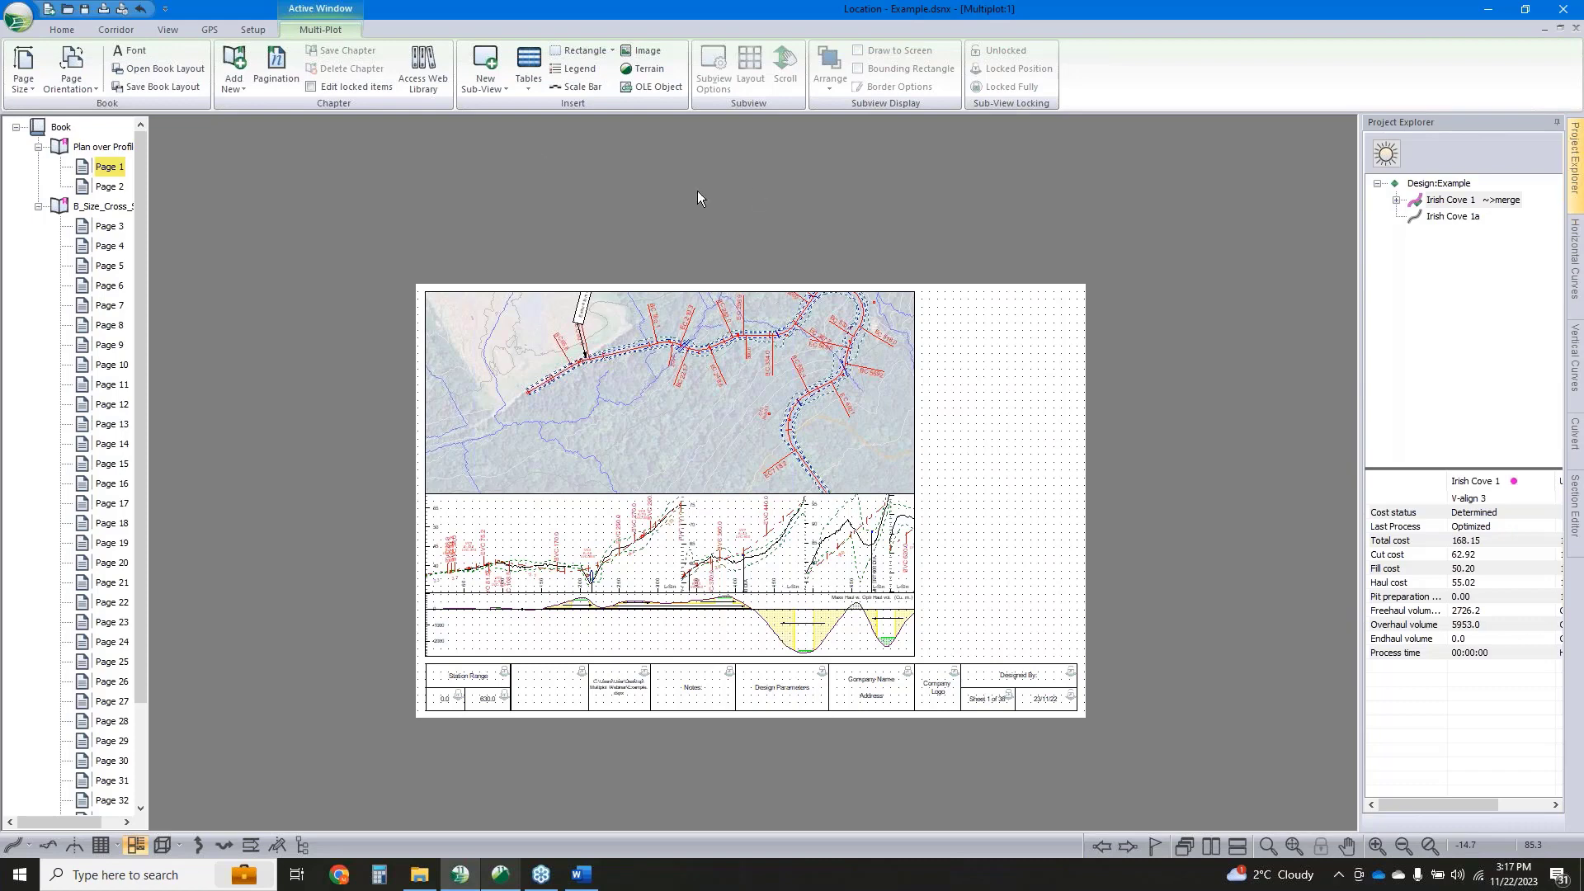
left_click(579, 49)
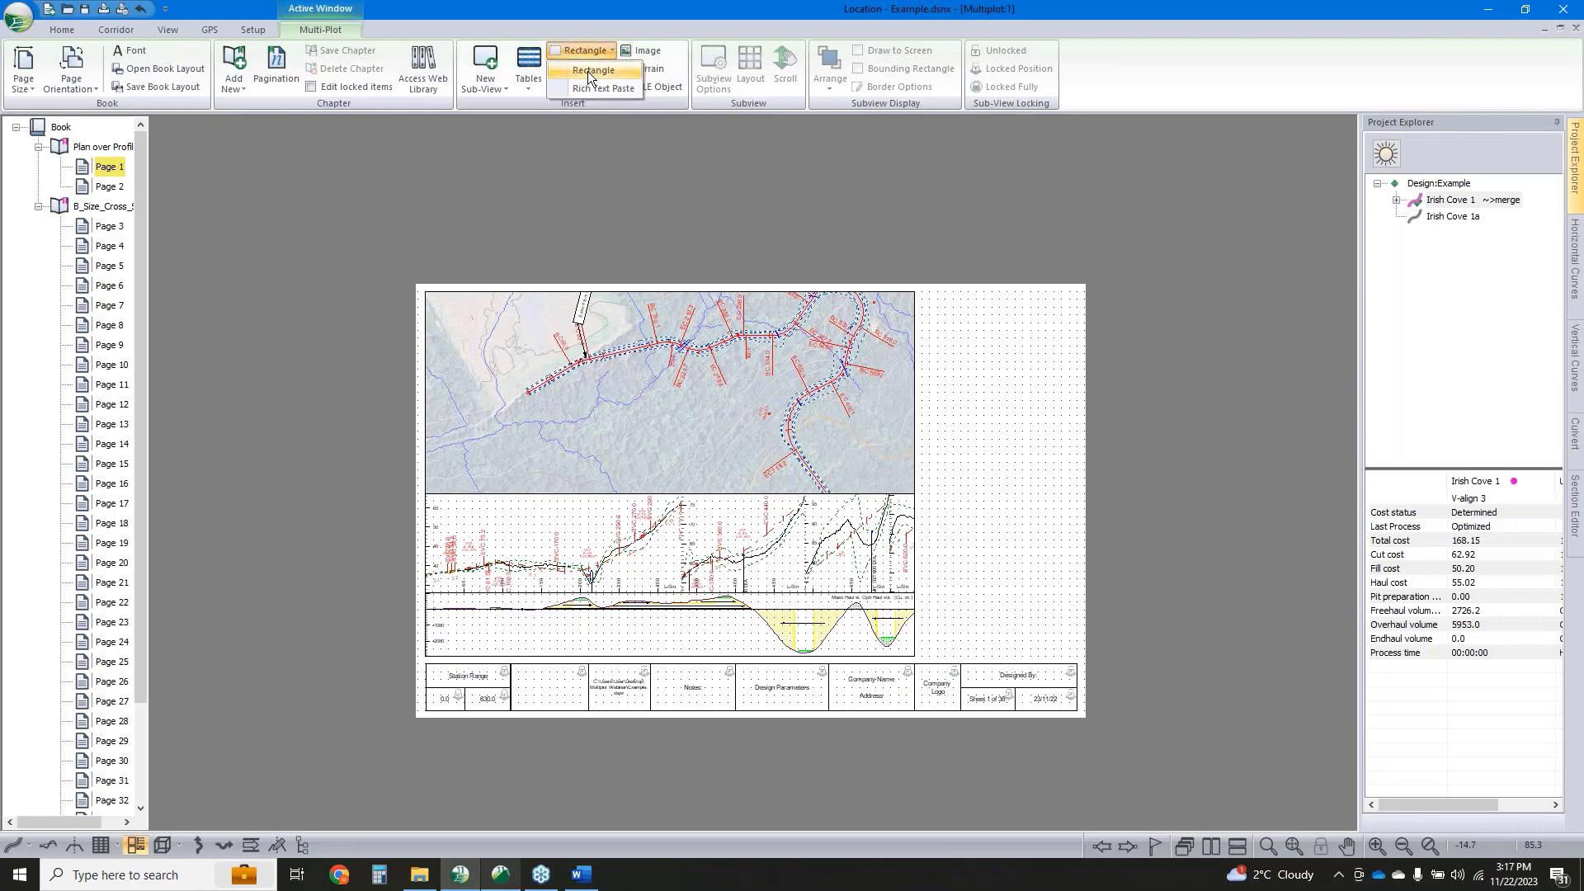
left_click(588, 71)
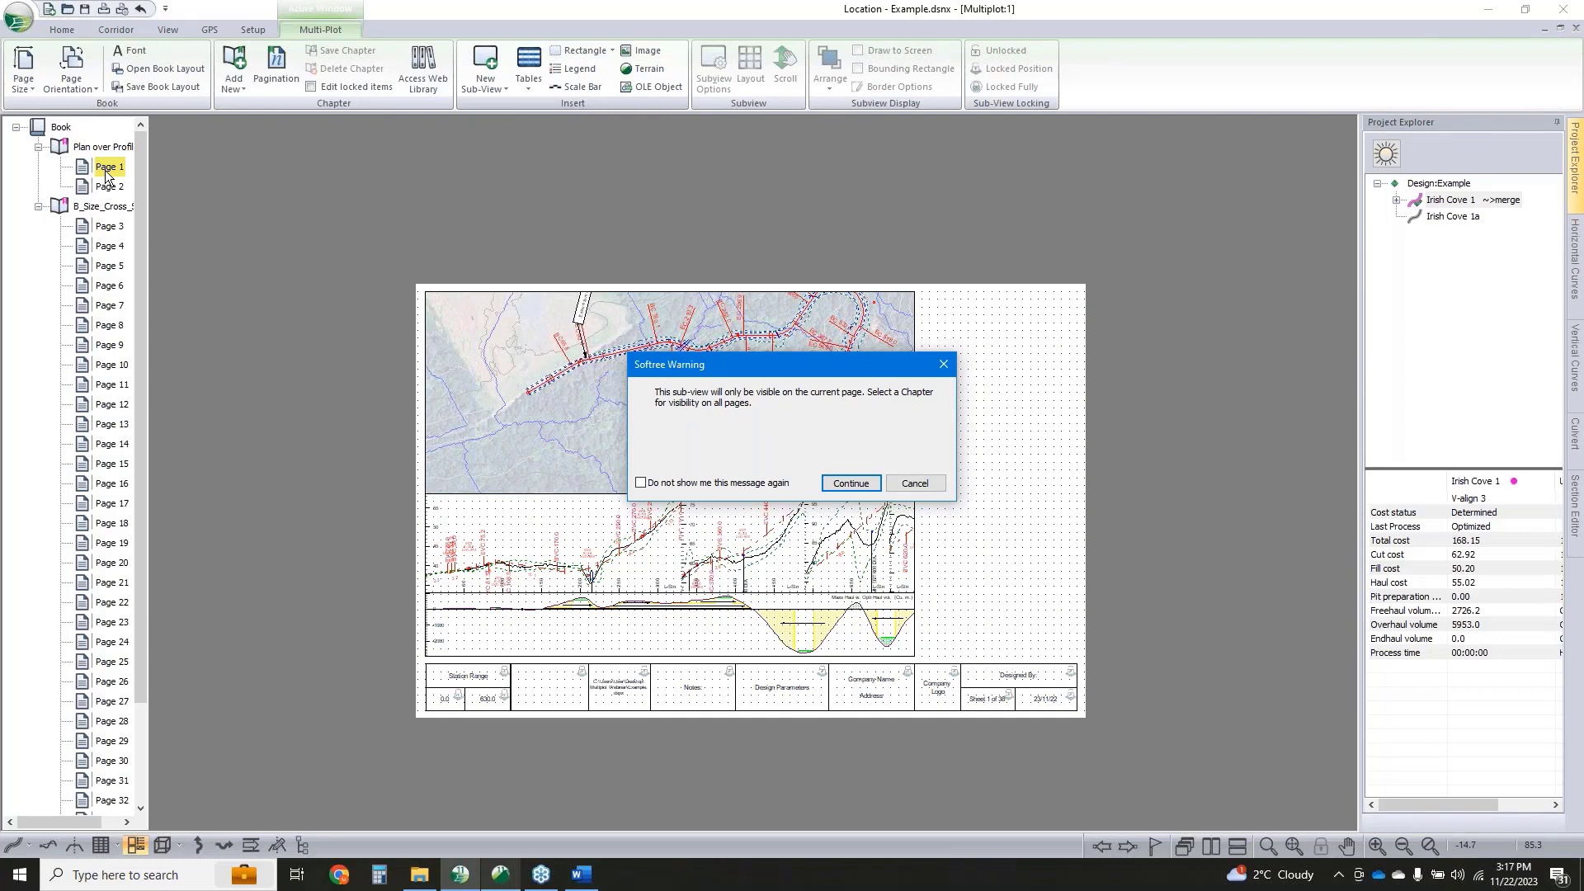
left_click(865, 485)
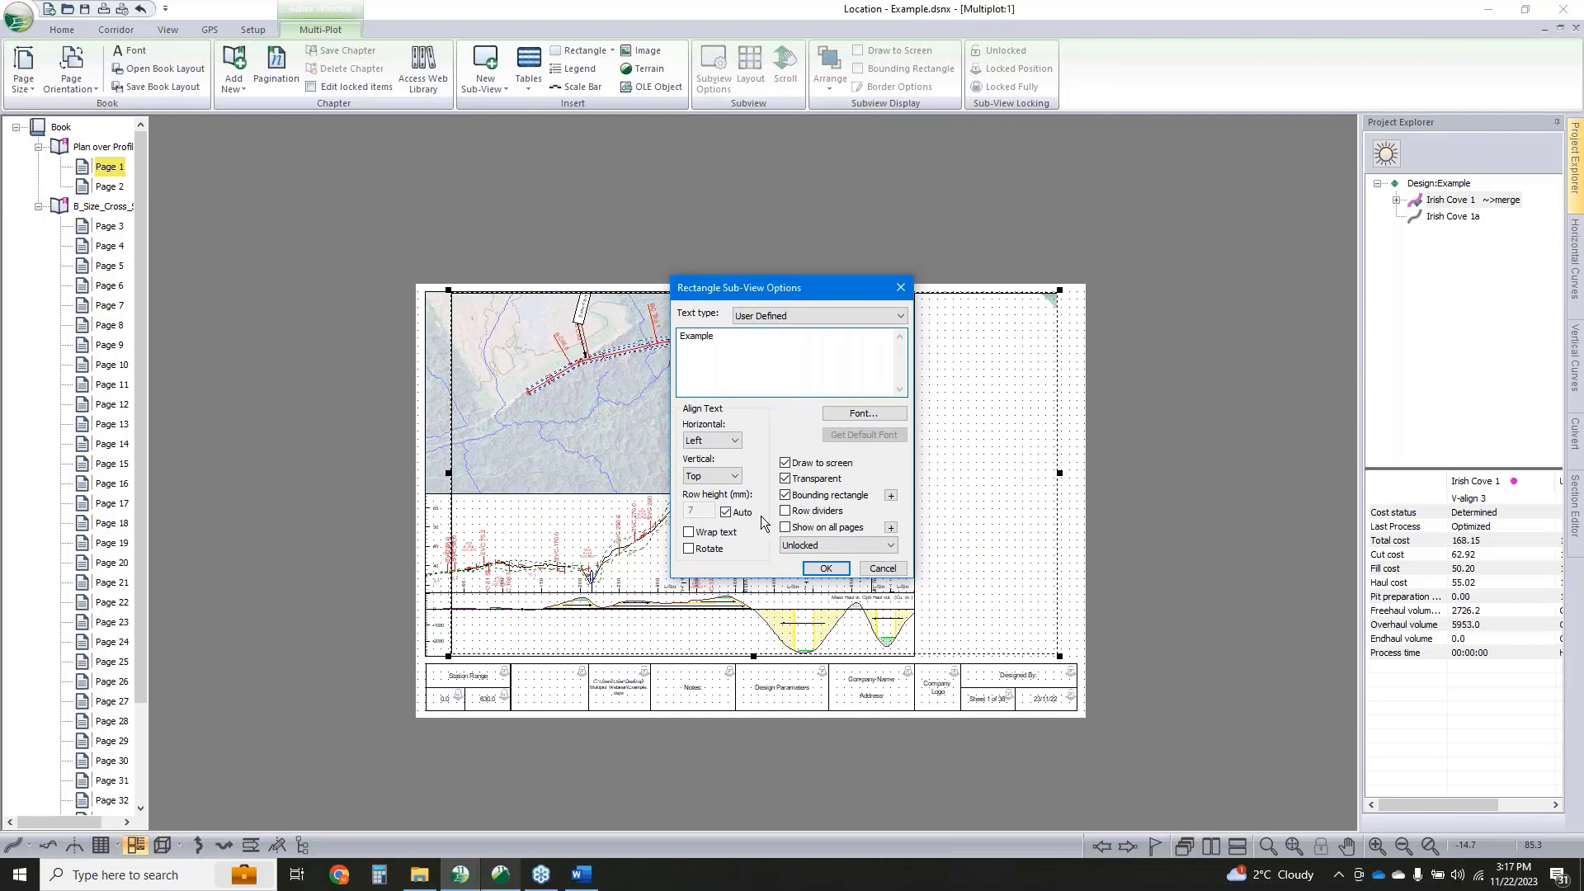
left_click(825, 568)
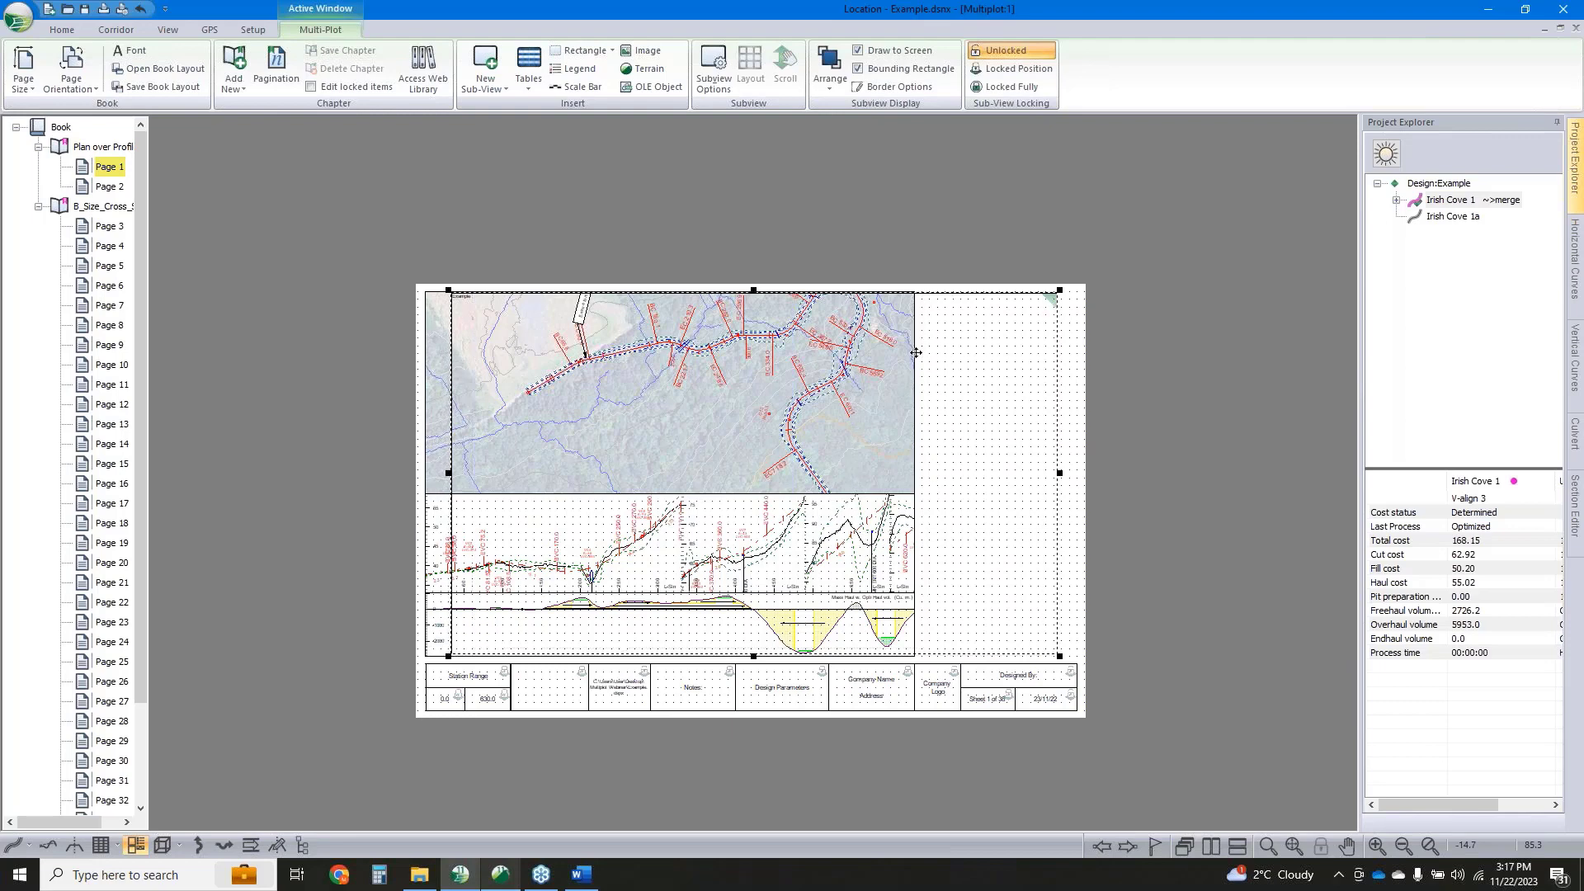
left_click_drag(916, 352, 915, 353)
middle_click_drag(1018, 384, 1016, 426)
left_click(1160, 381)
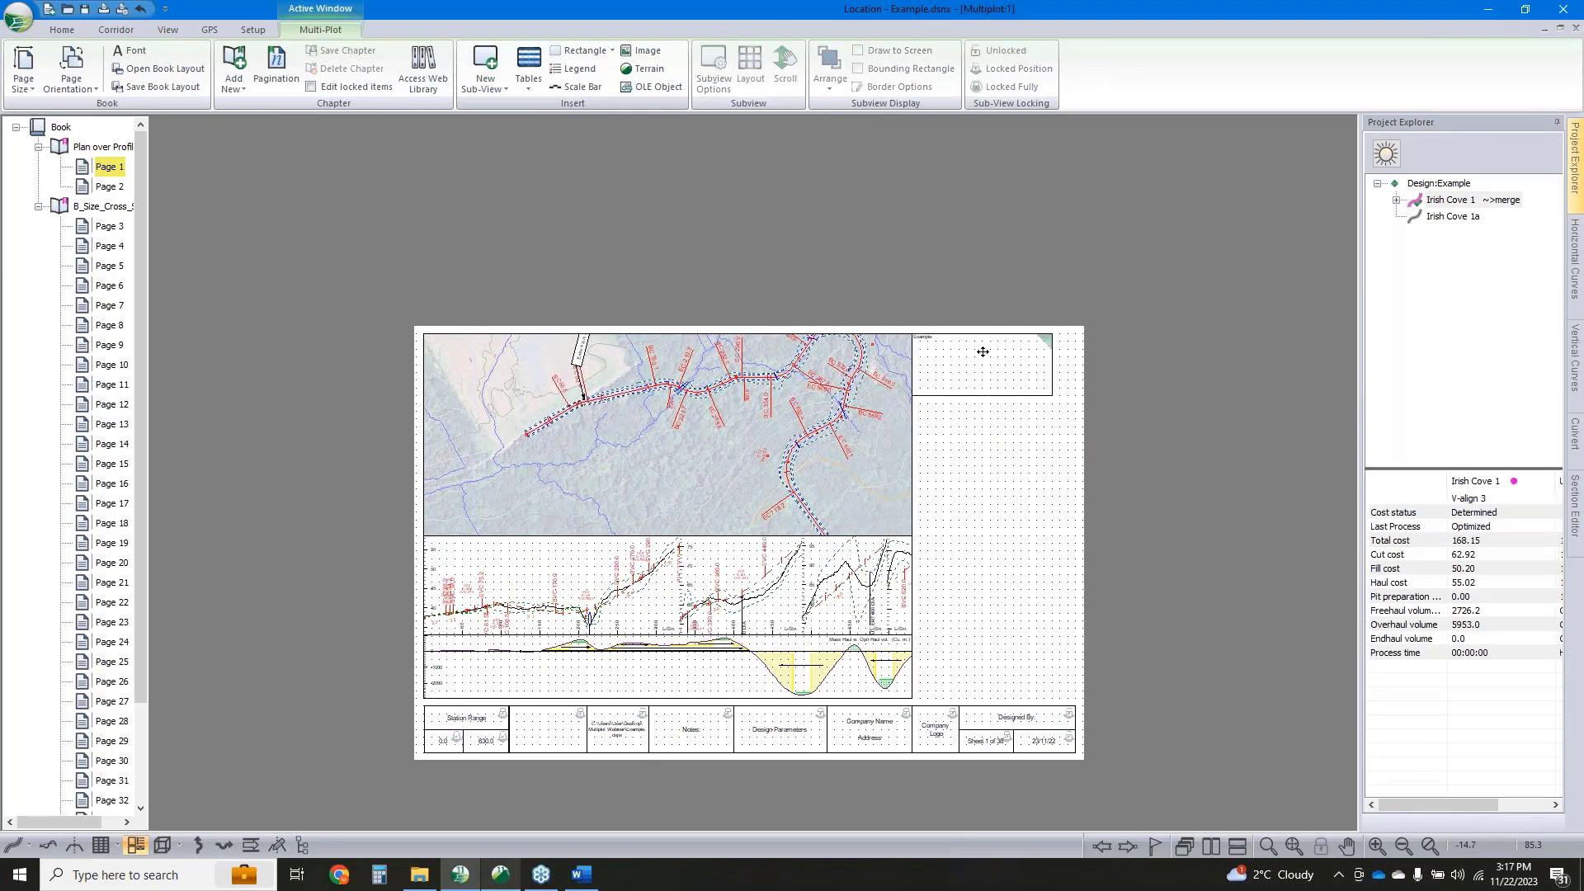
Check Page 2 for the "Example" rectangle and delete it from Page 1
left_click(978, 352)
left_click(110, 186)
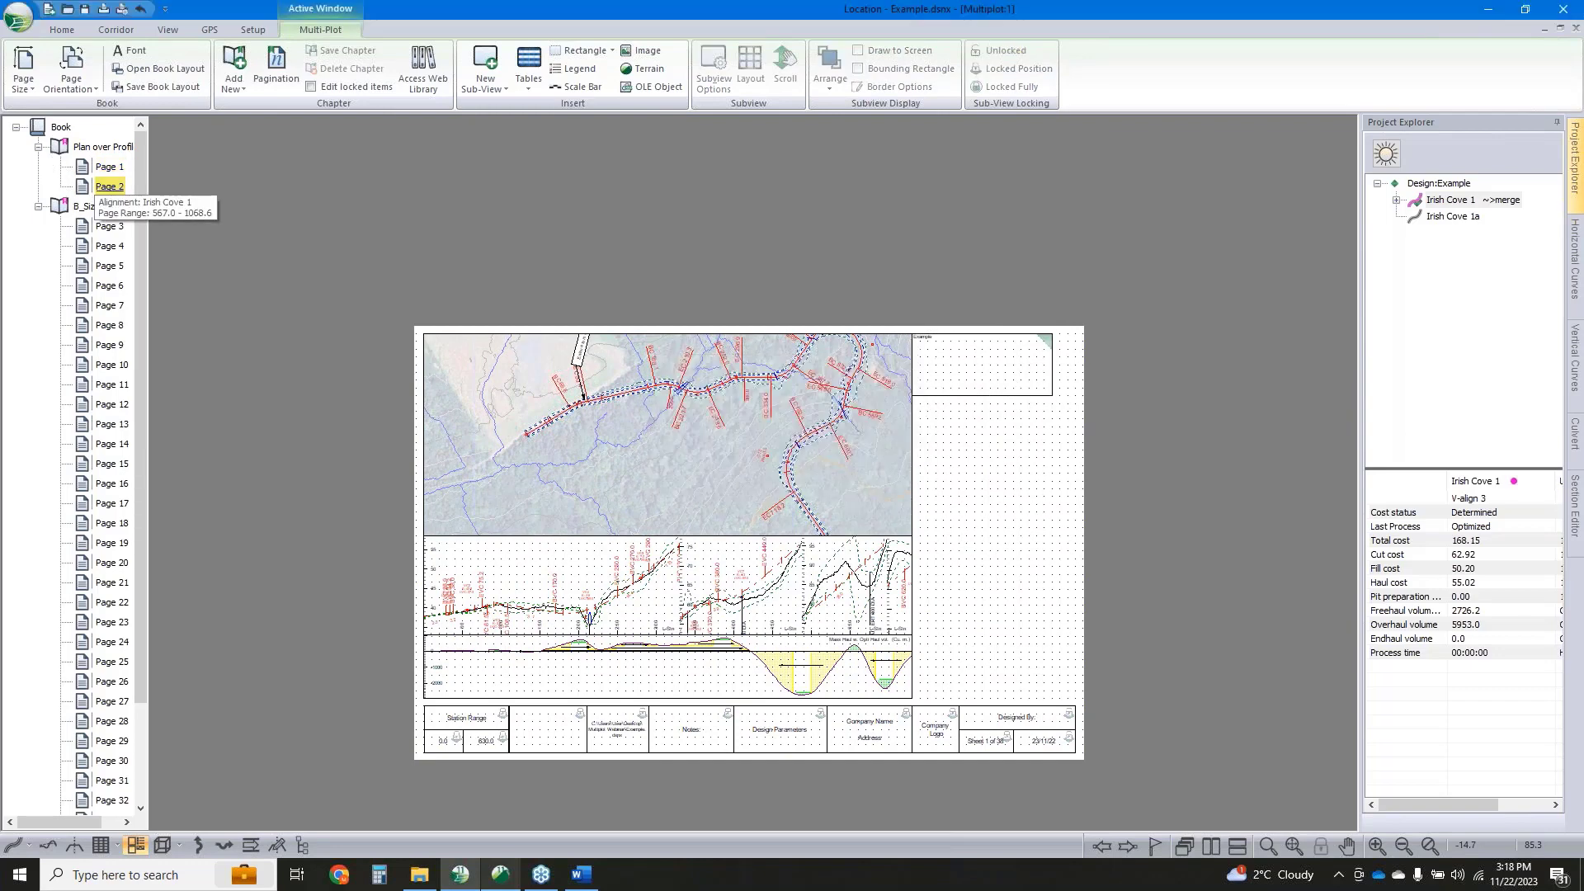
left_click(109, 168)
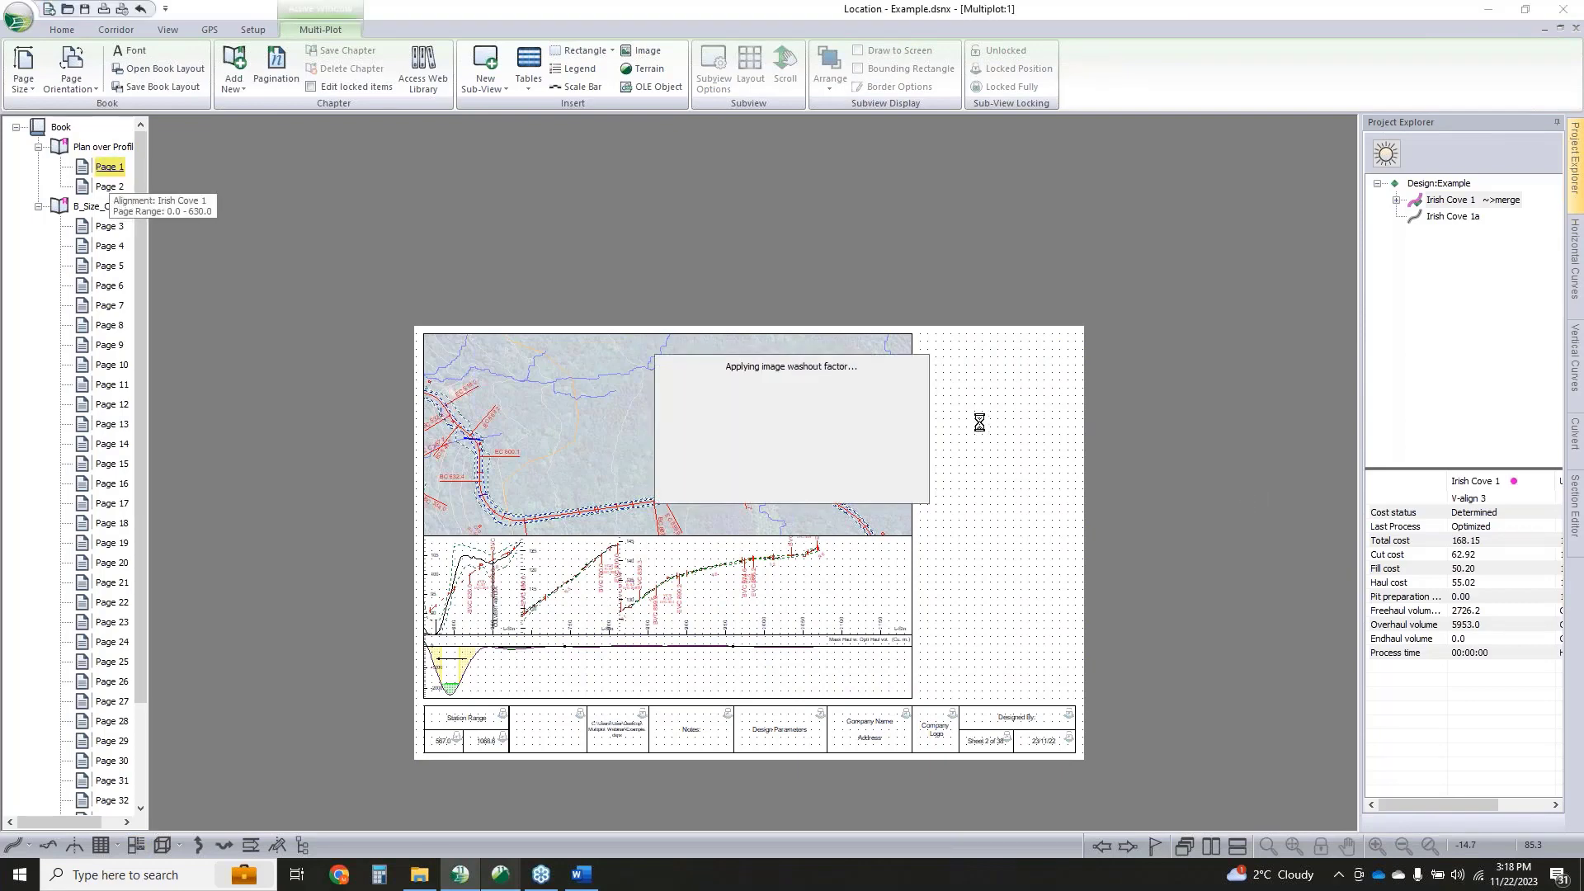
left_click(984, 382)
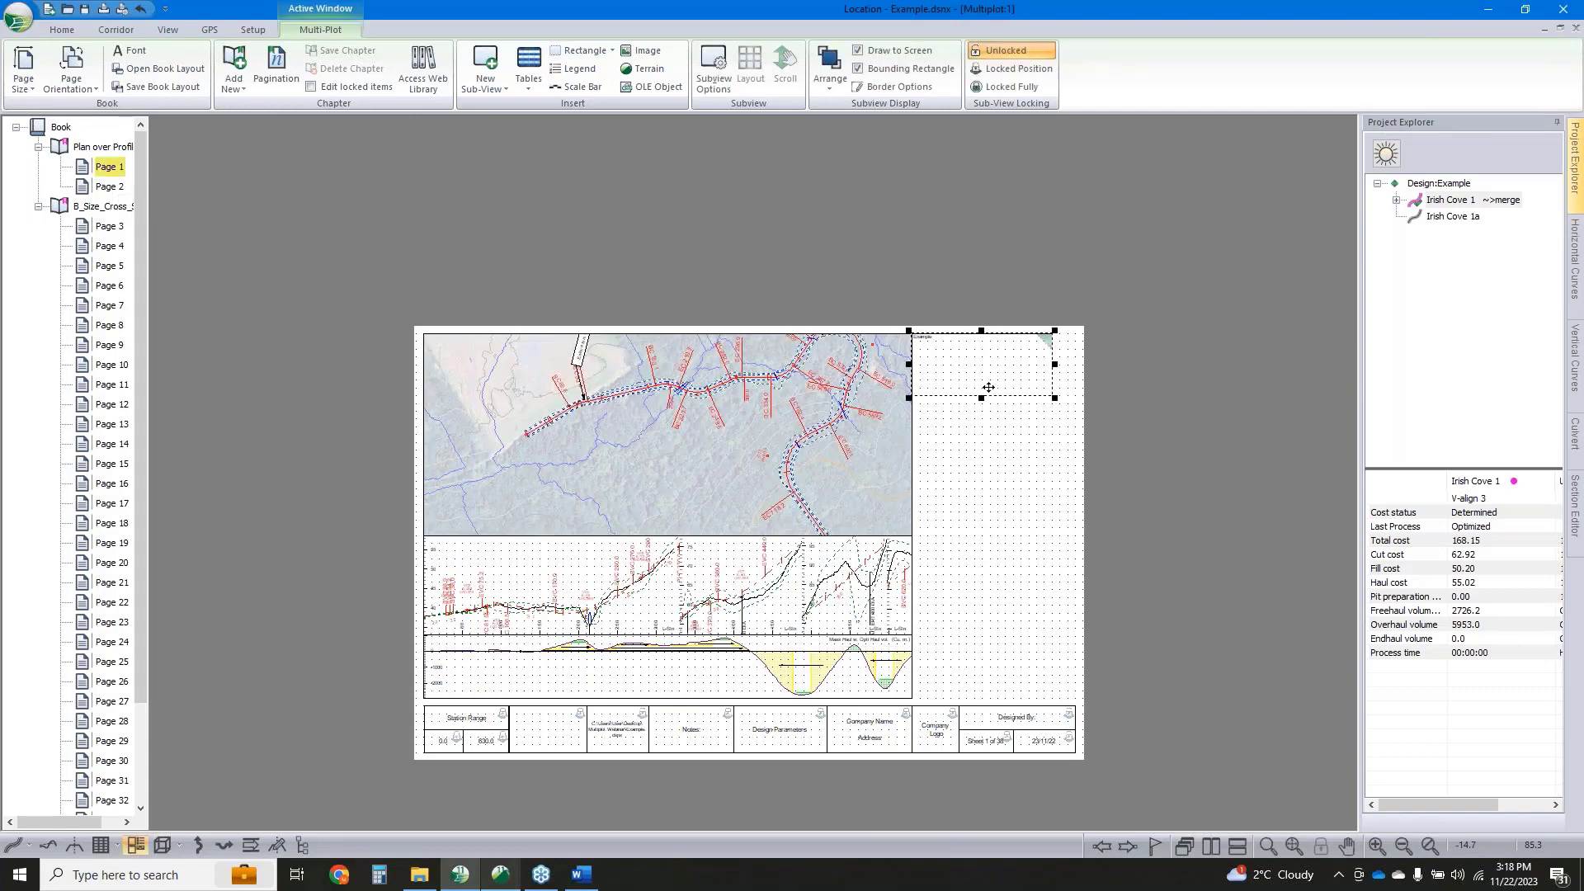
key("Delete")
Insert a rectangle sub-view reading "Irish Cove Rd. Project" for the whole Plan over Profile chapter and confirm its font
left_click(103, 147)
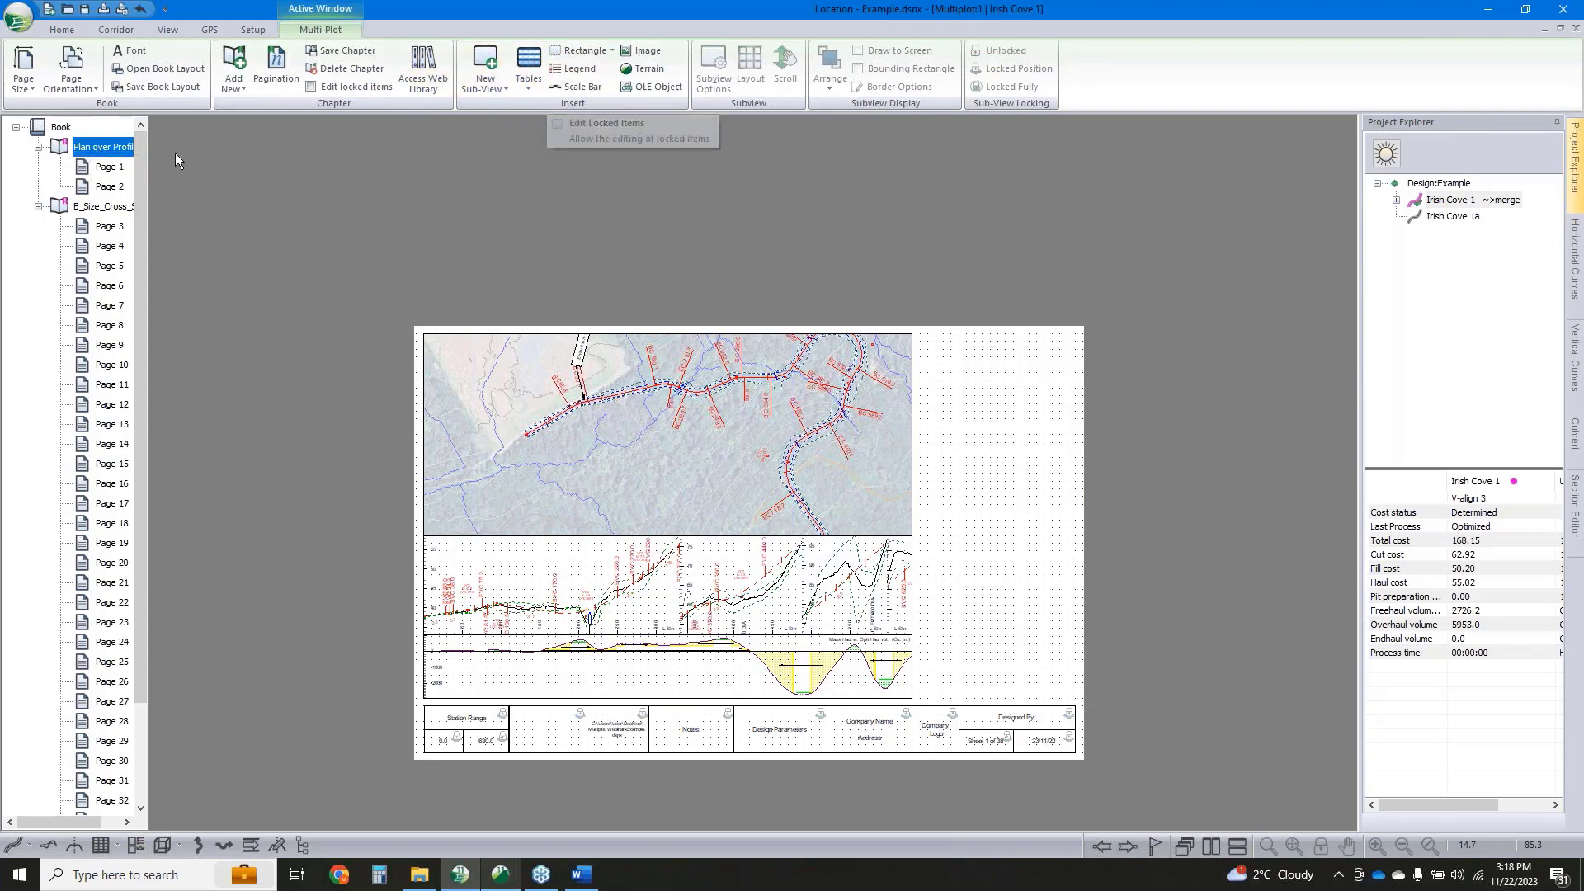
left_click(612, 51)
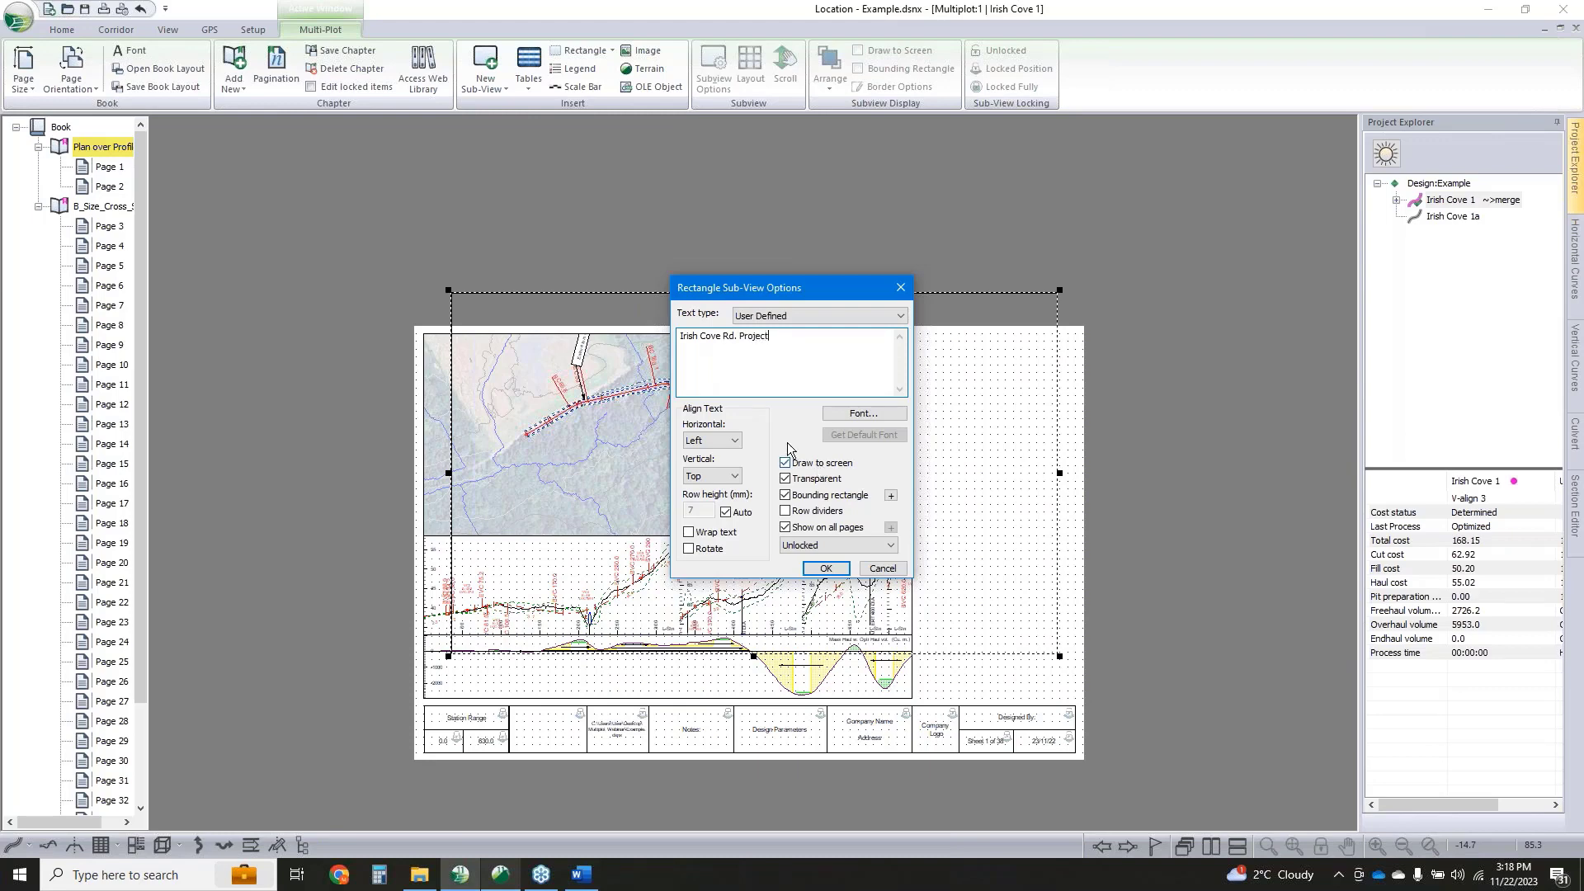
left_click(860, 415)
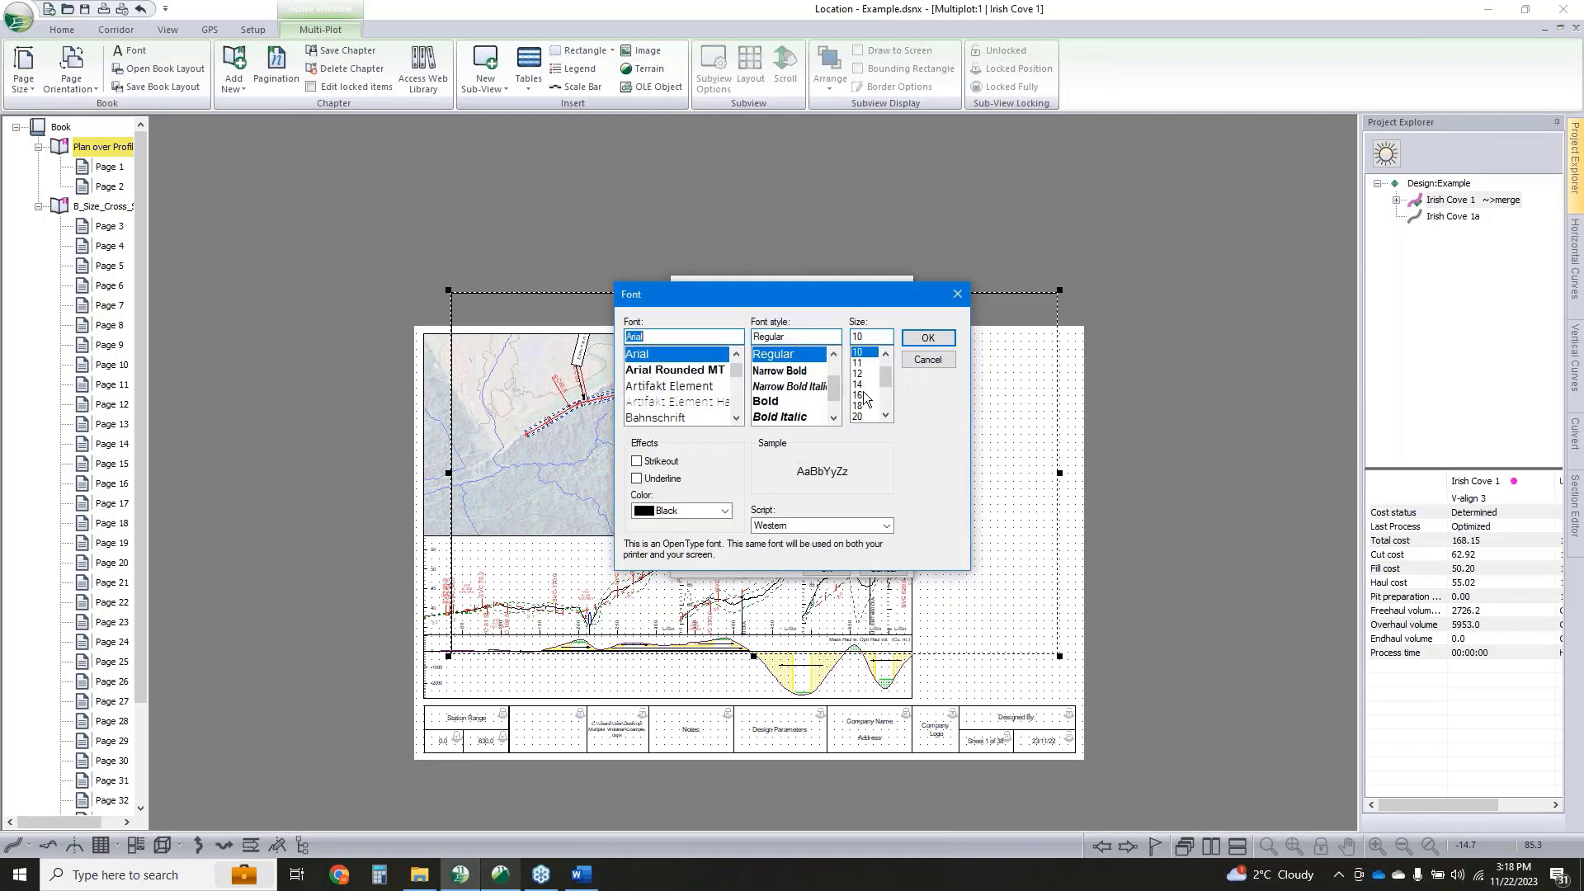
left_click(928, 338)
Center the project title text horizontally and vertically within its rectangle
left_click(712, 441)
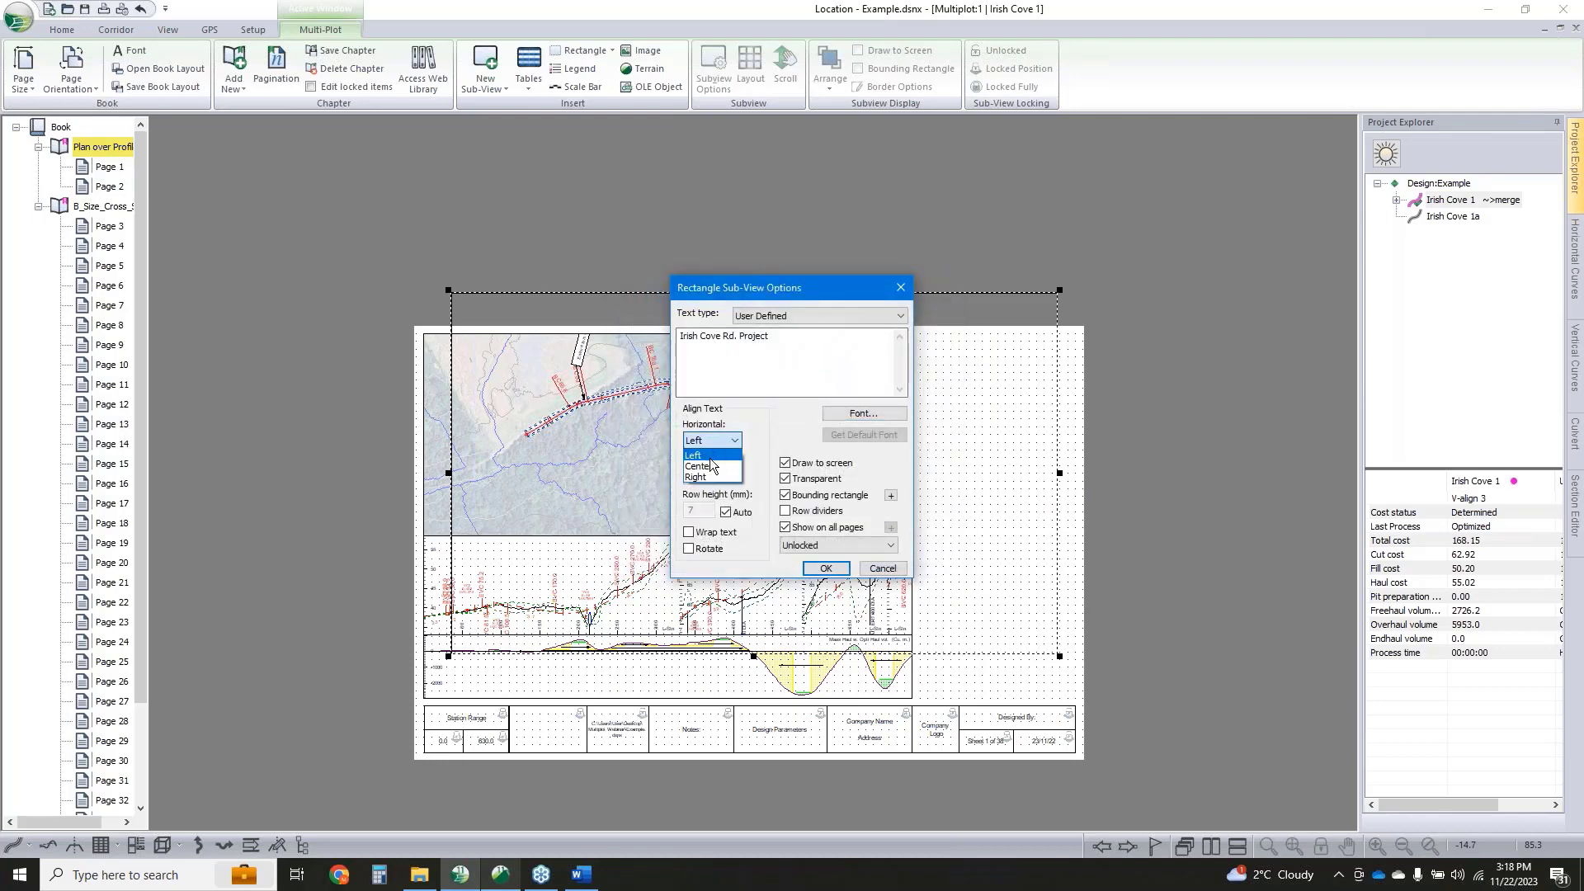
left_click(713, 466)
left_click(713, 476)
left_click(708, 502)
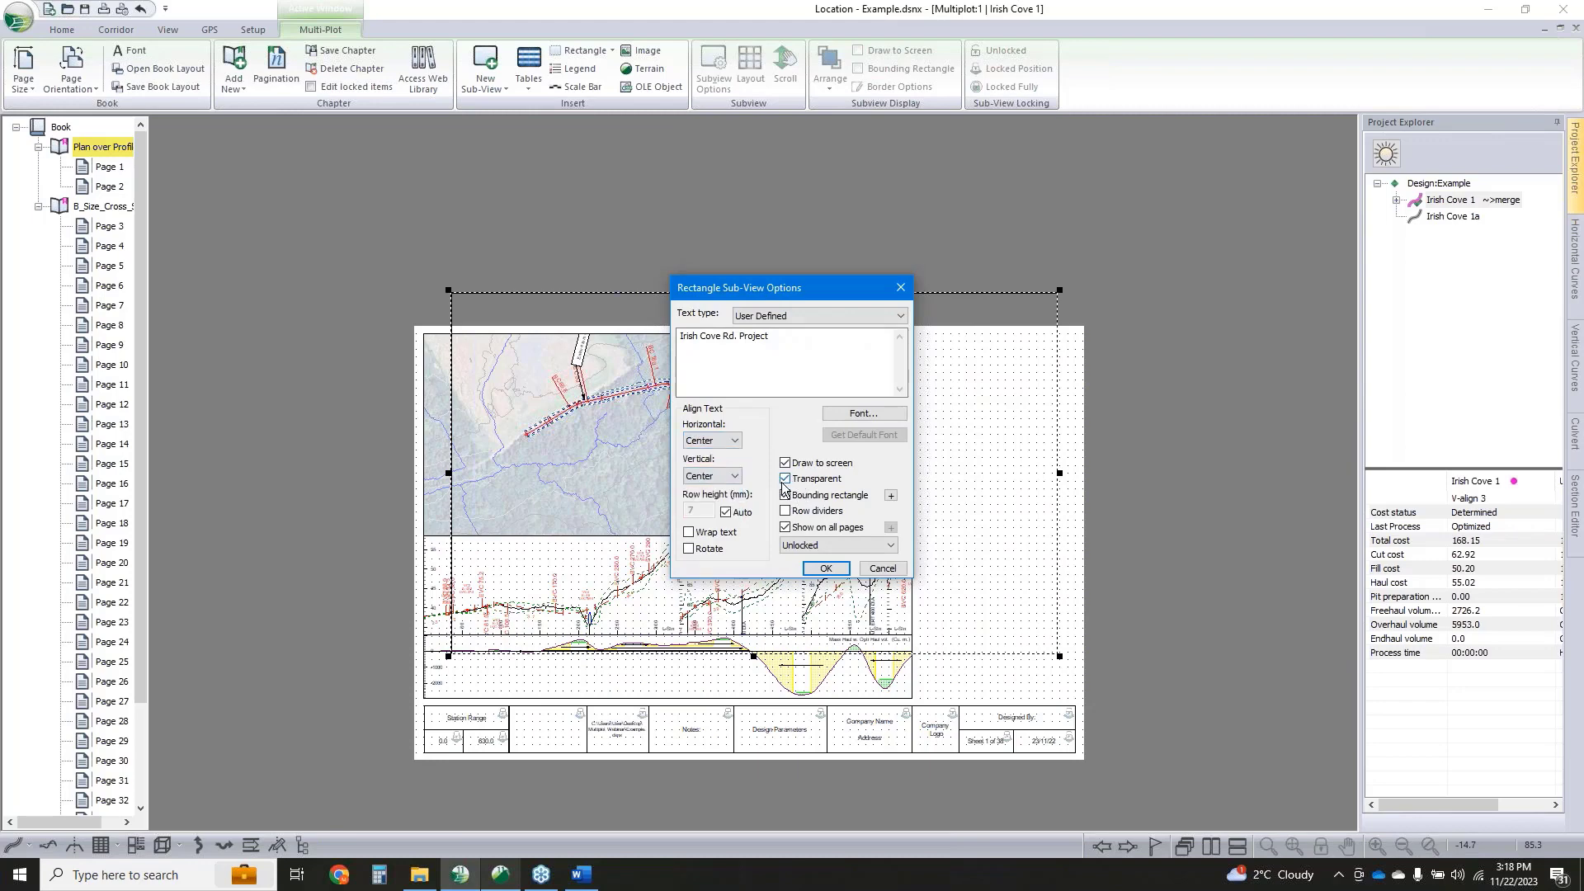
left_click(826, 569)
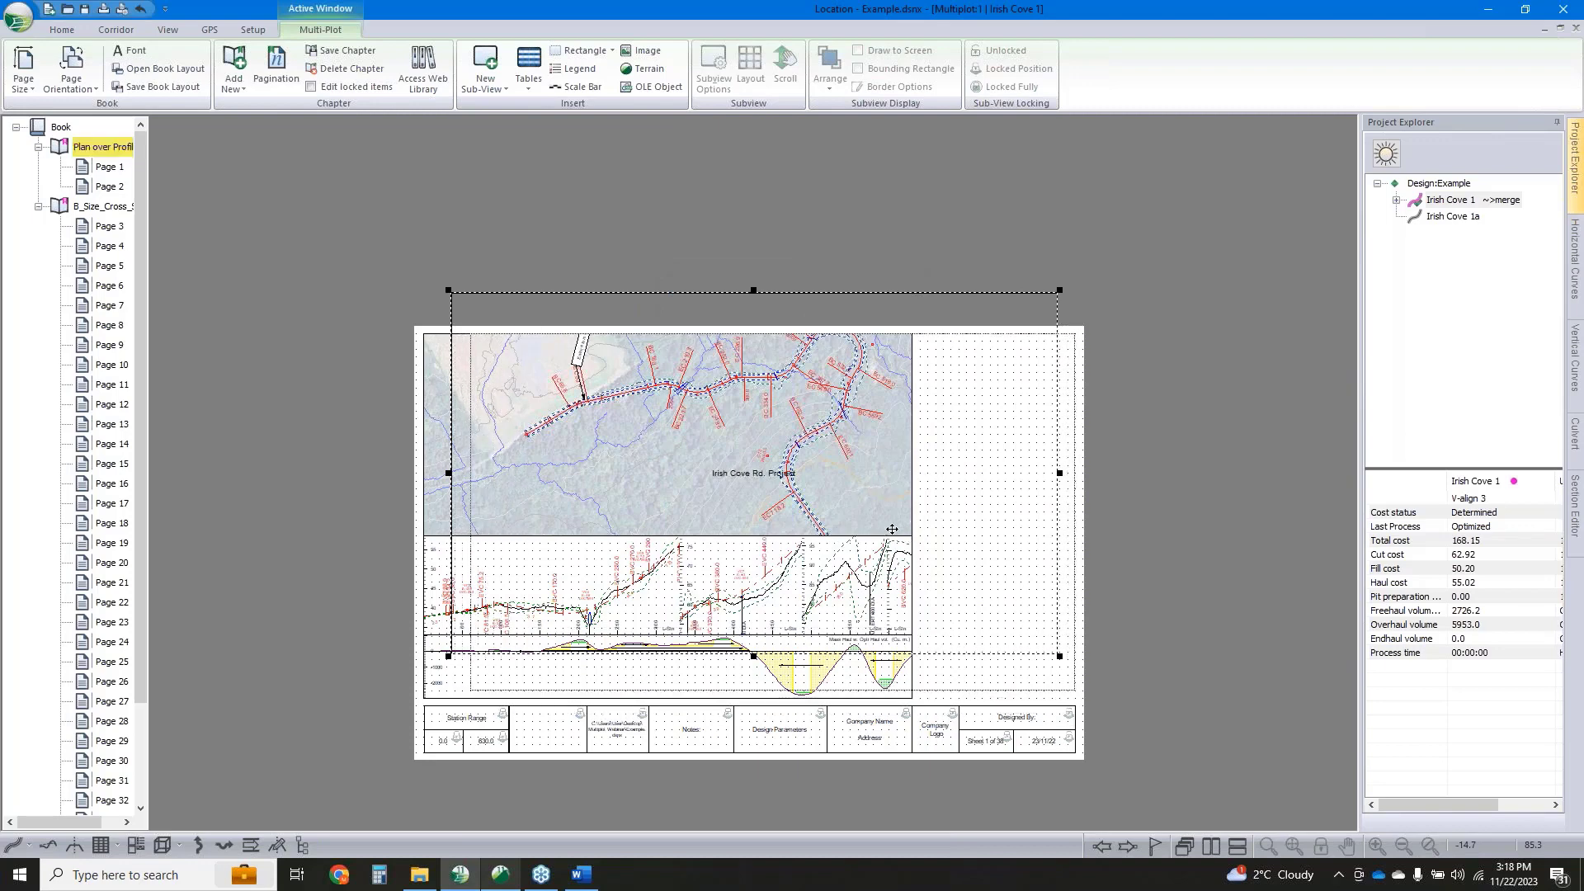
Shrink the "Irish Cove Rd. Project" rectangle into a narrow title strip along the upper edge of the blank area beside the plan
left_click_drag(892, 530, 891, 530)
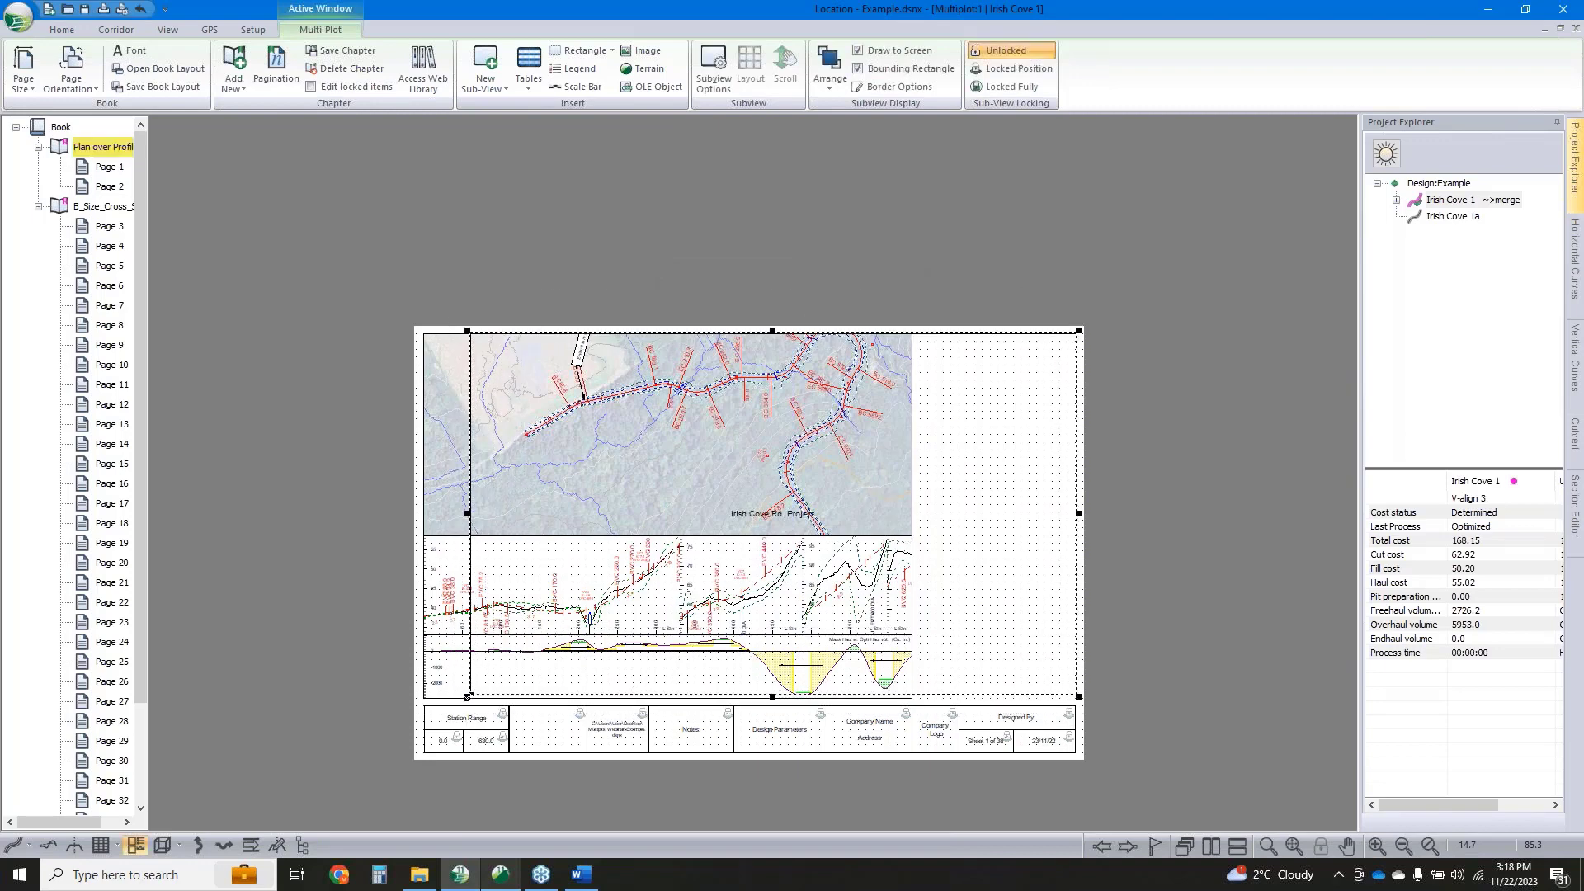
left_click_drag(473, 696, 912, 360)
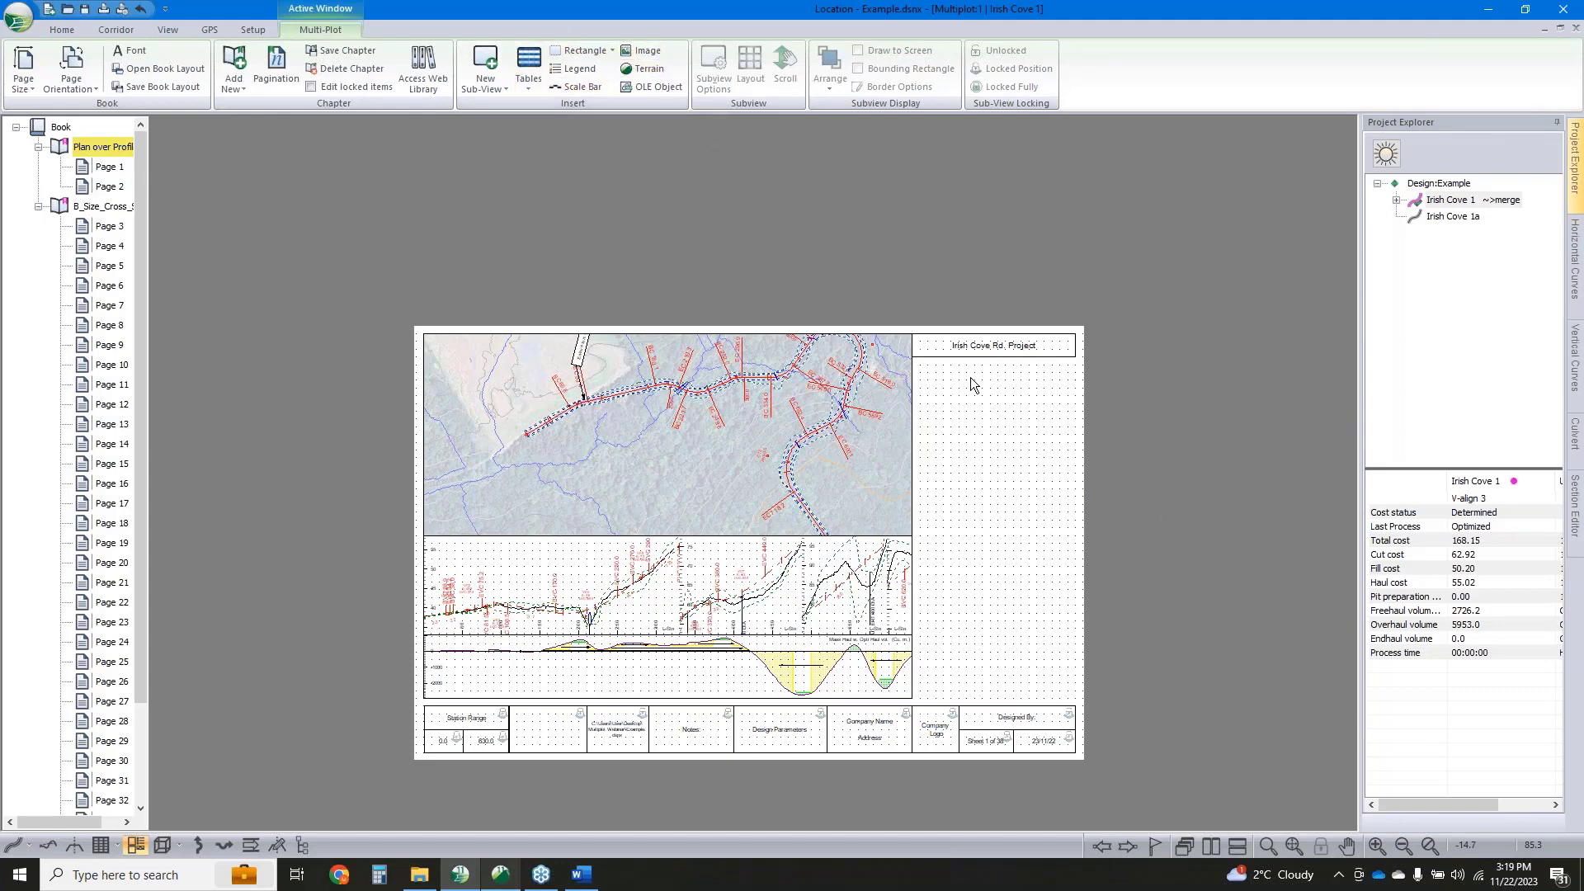
Insert a legend sub-view, move it toward the blank area beside the plan, and set its number of columns to 1
left_click(568, 71)
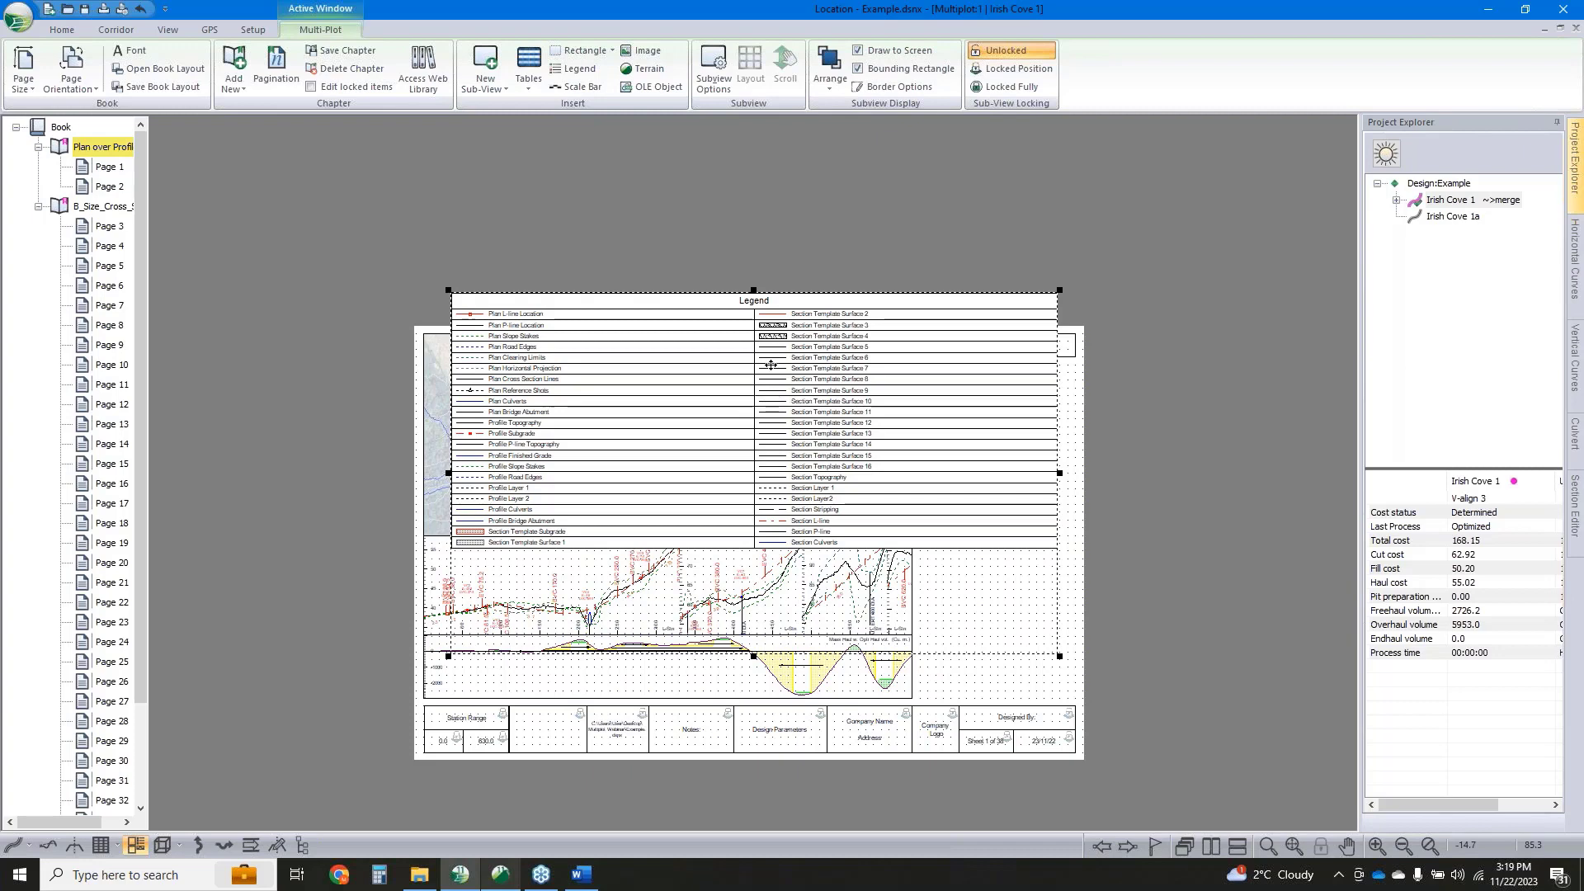
left_click_drag(773, 356, 1024, 420)
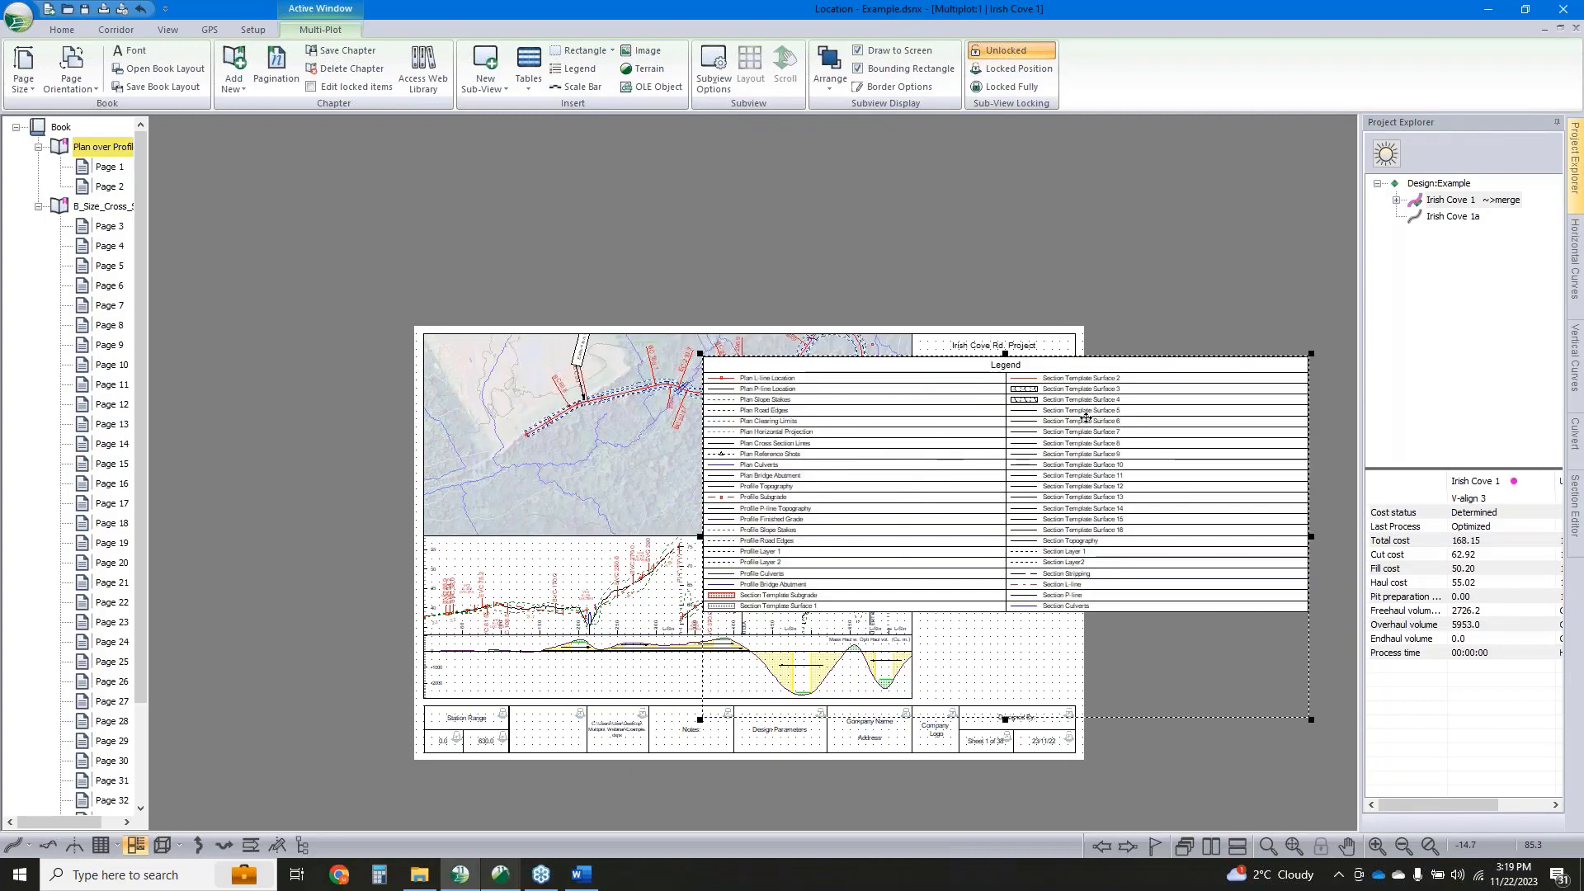
double_click(1025, 419)
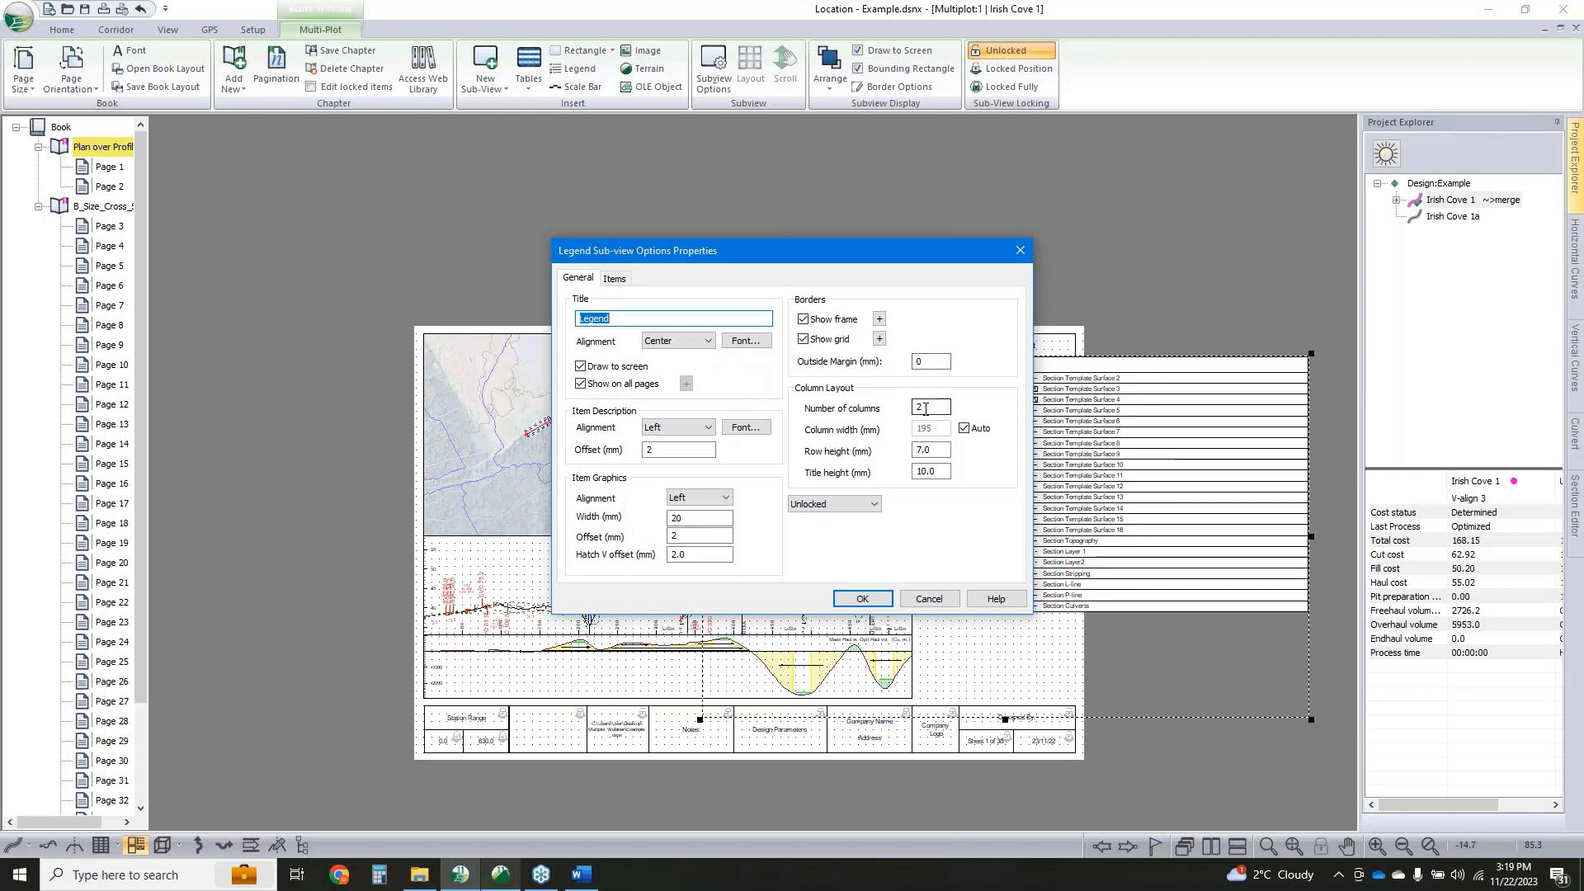
left_click_drag(926, 407, 815, 408)
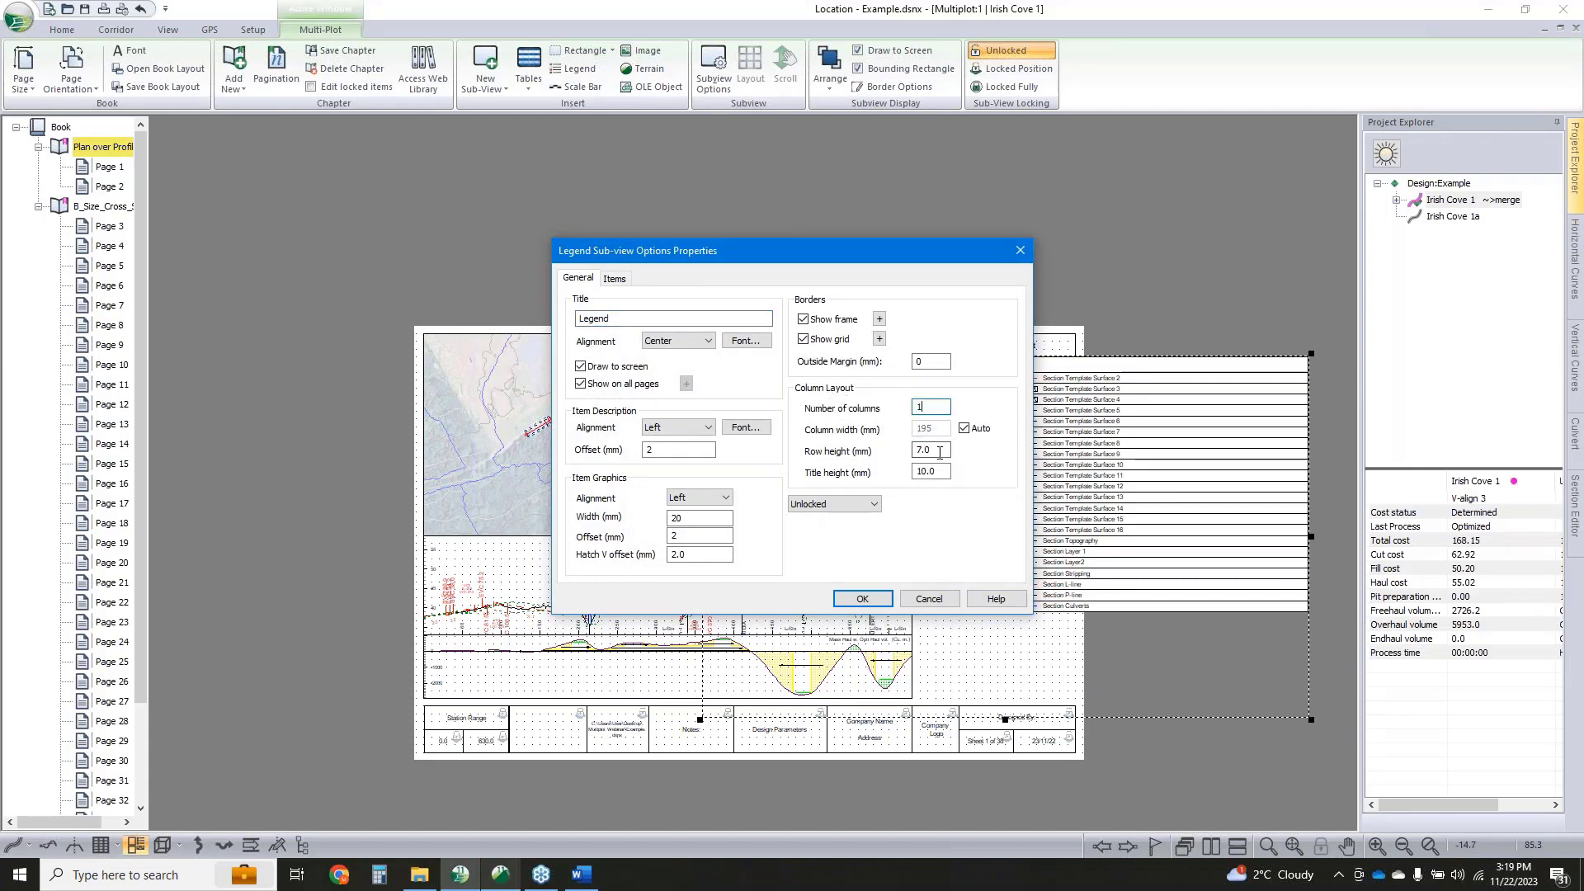
left_click_drag(940, 451, 923, 454)
double_click(611, 320)
Remove all legend items from Section Template Surface 5 through Section Culverts
left_click(624, 284)
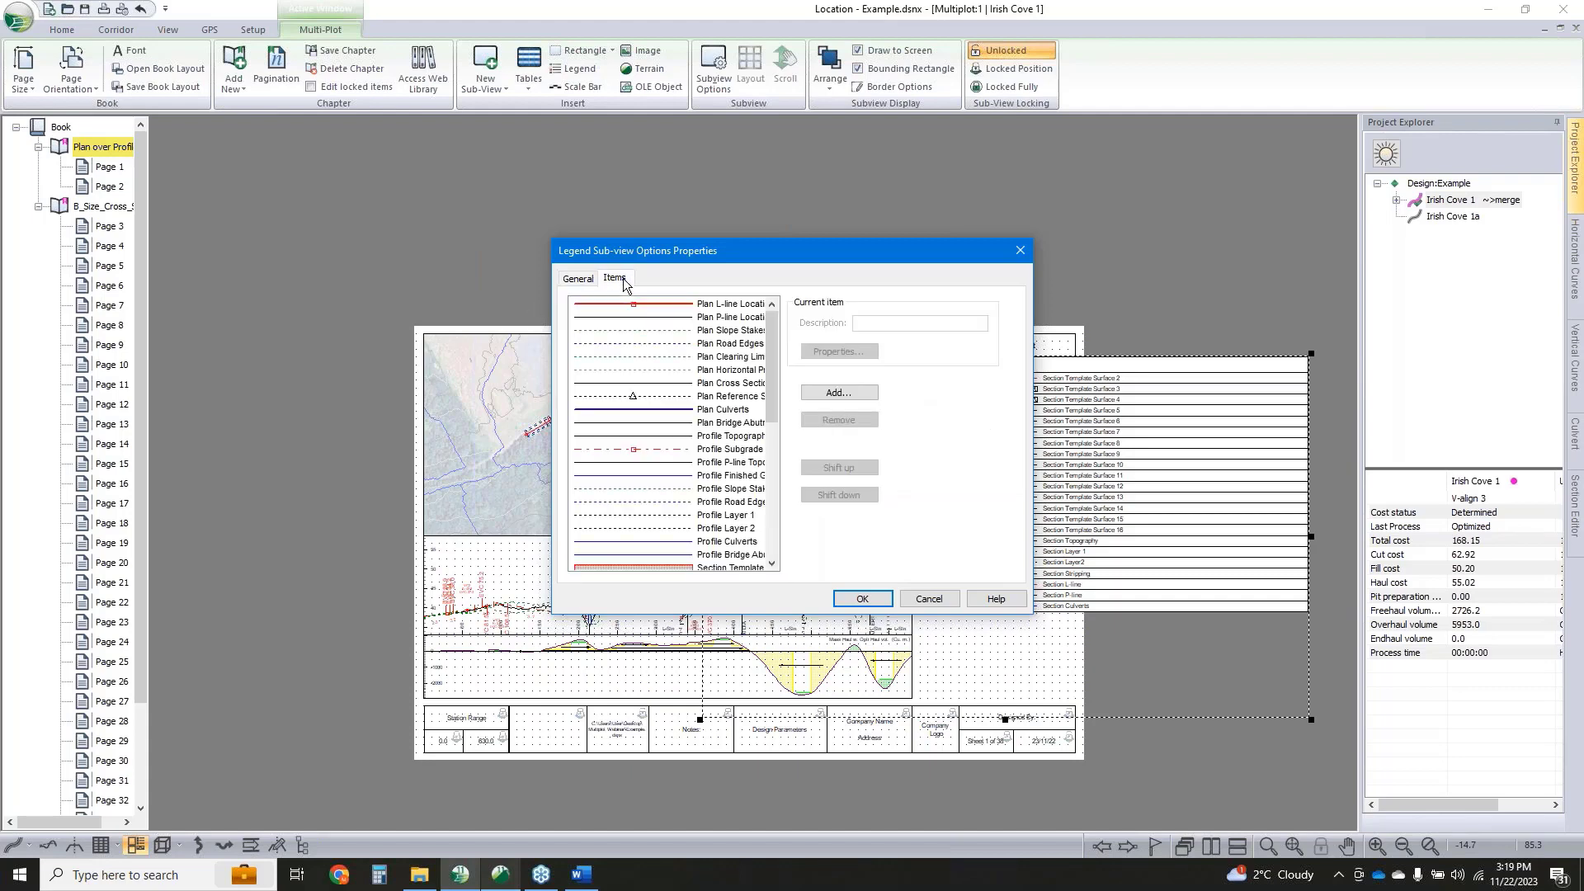
scroll(685, 412, "down", 7)
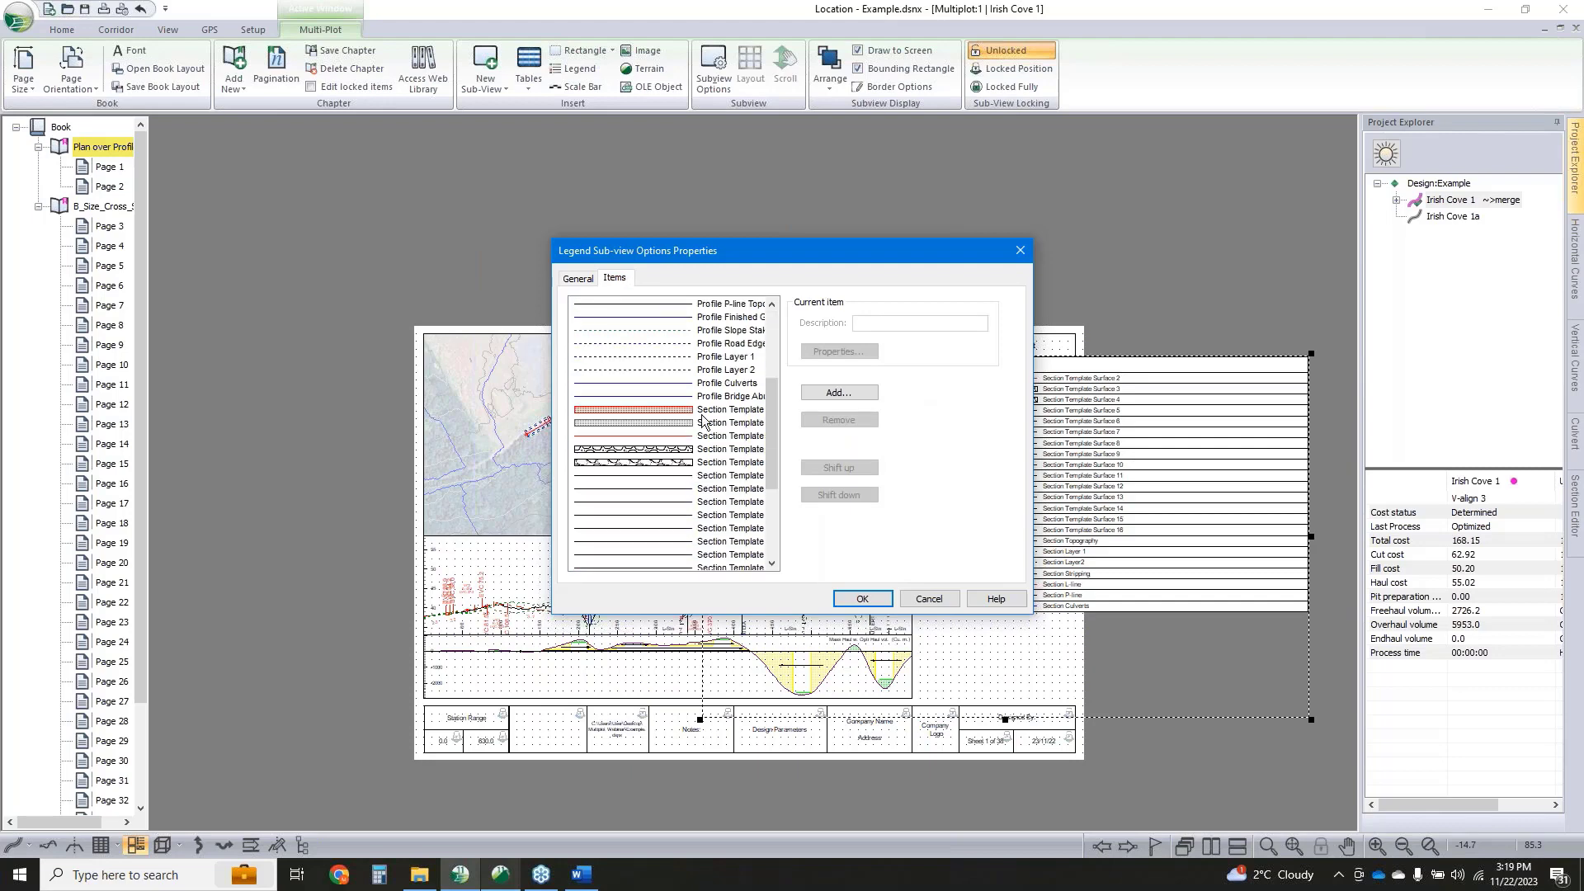
left_click(714, 556)
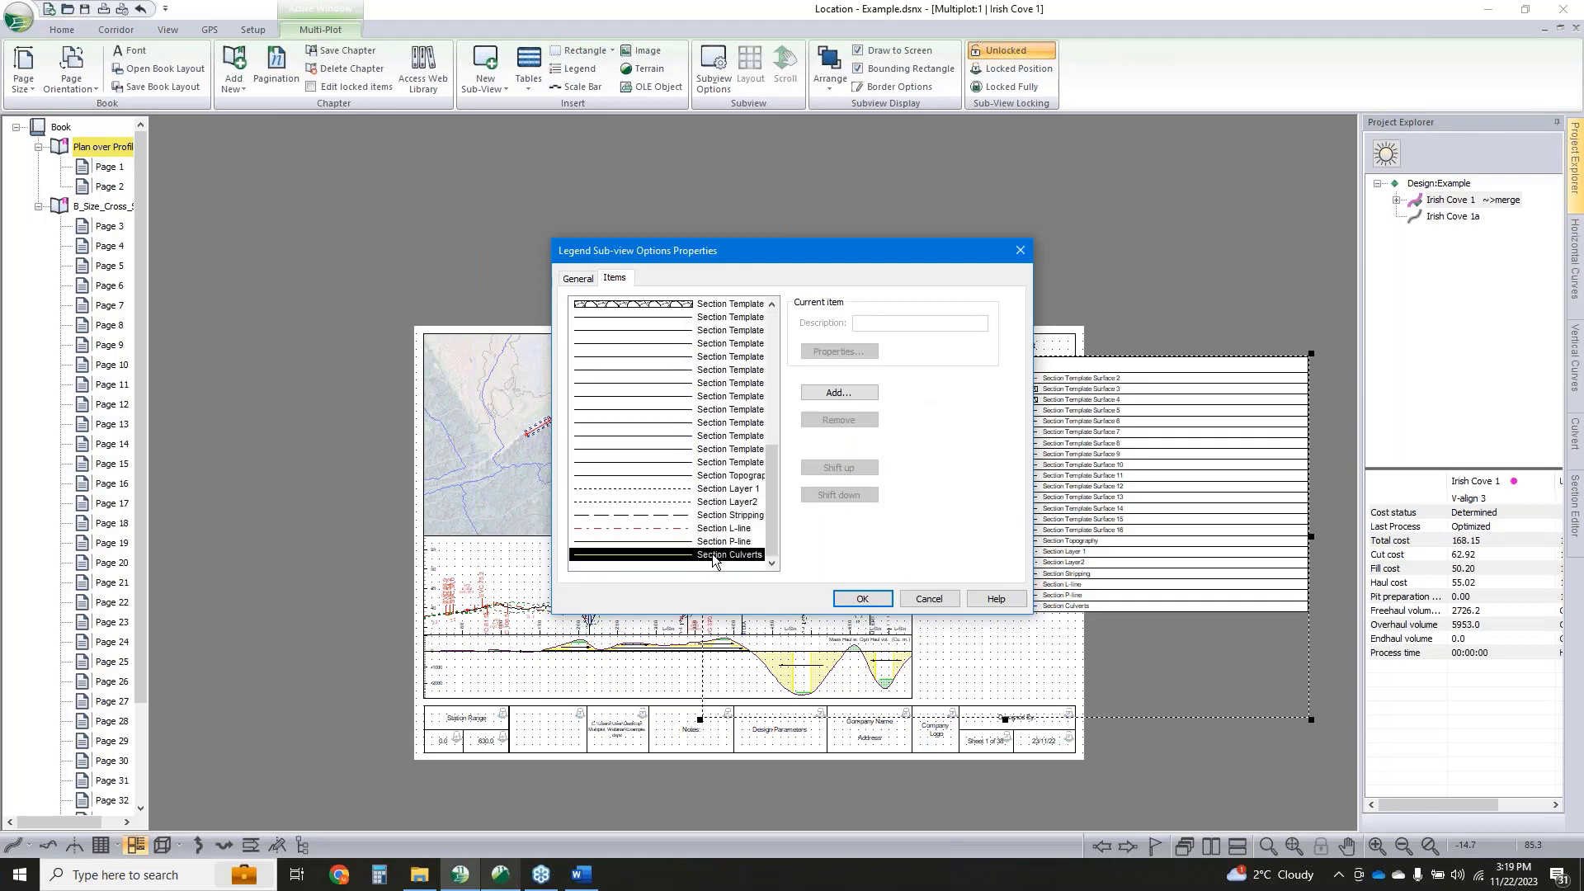
scroll(730, 486, "up", 4)
scroll(730, 486, "up", 2)
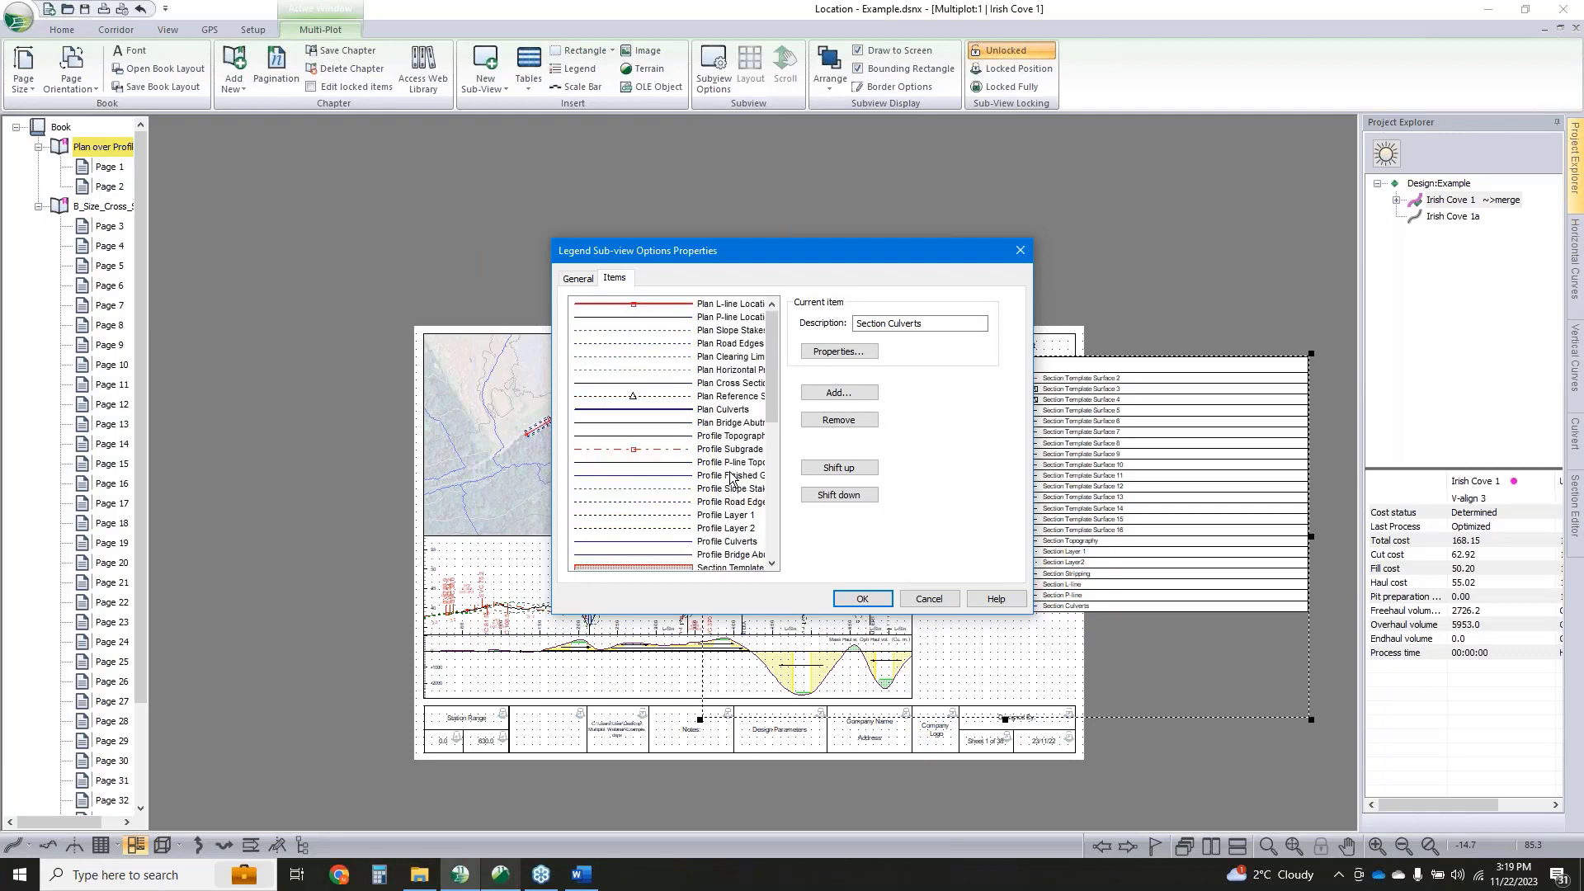
left_click(694, 517, "shift")
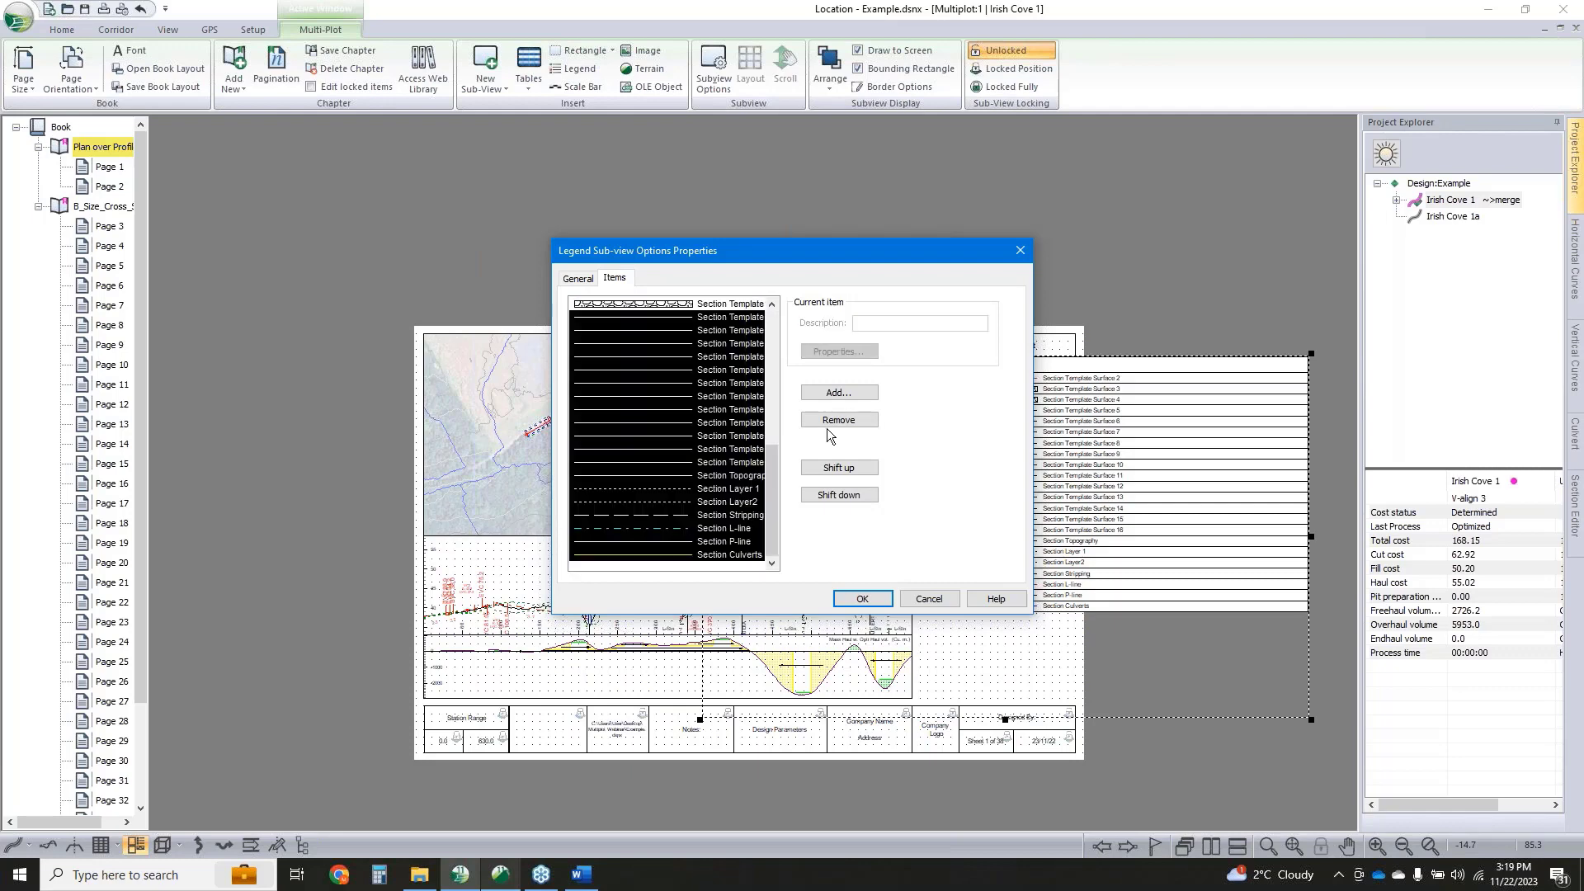
left_click(828, 422)
Remove the legend items from Profile Topography through Section Template Surface 2
scroll(703, 469, "down", 1)
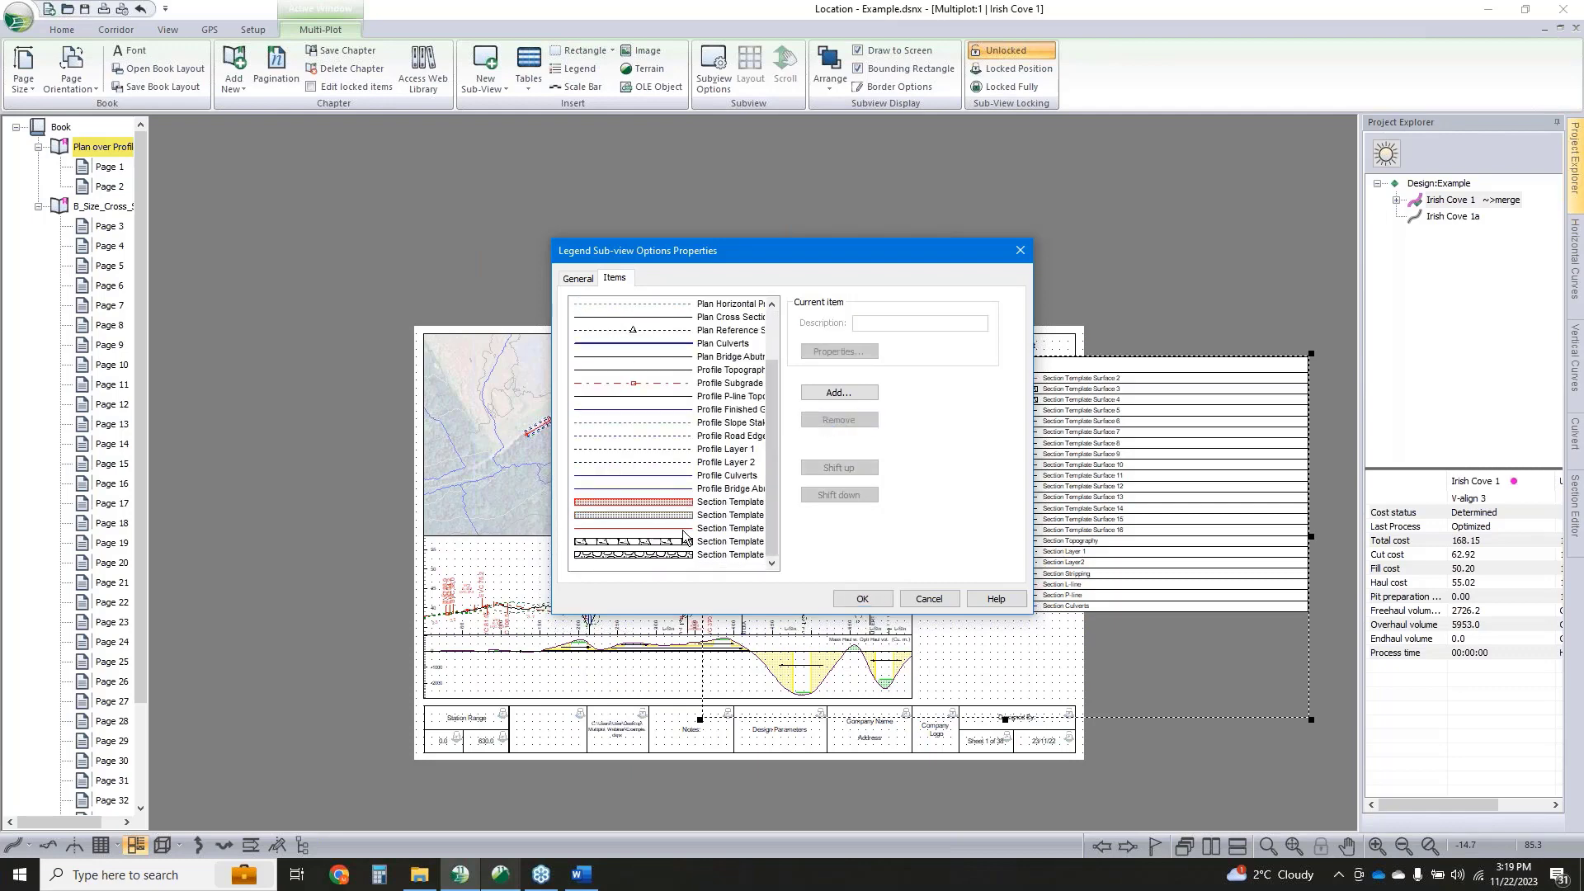
left_click(686, 537)
scroll(710, 462, "up", 2)
scroll(667, 540, "down", 2)
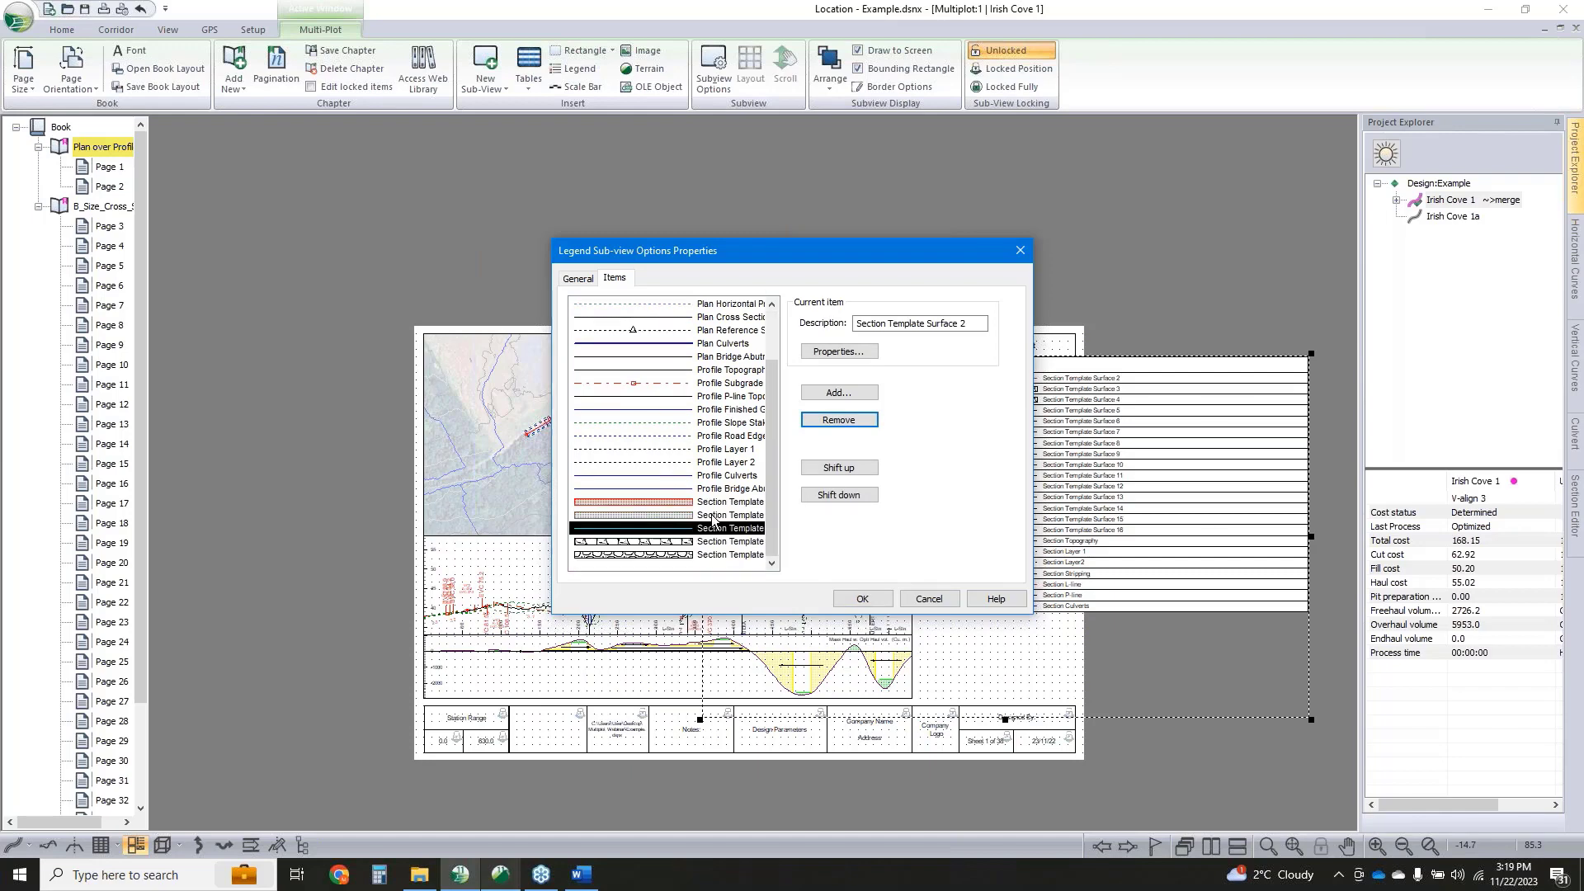
left_click(706, 384, "shift")
scroll(721, 409, "up", 2)
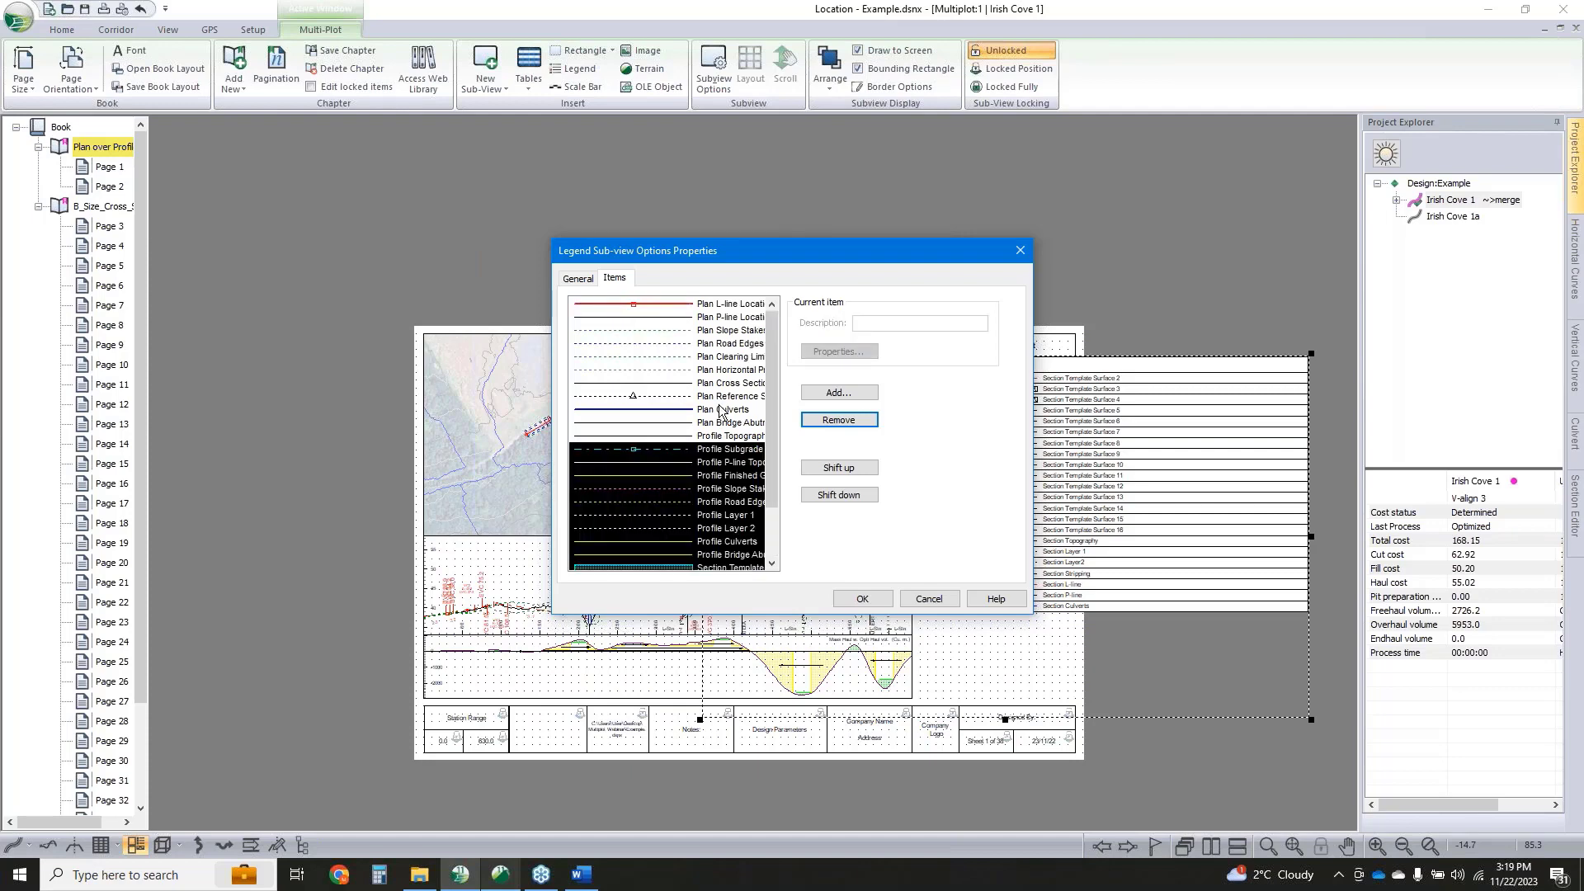
left_click(847, 422)
left_click(711, 436)
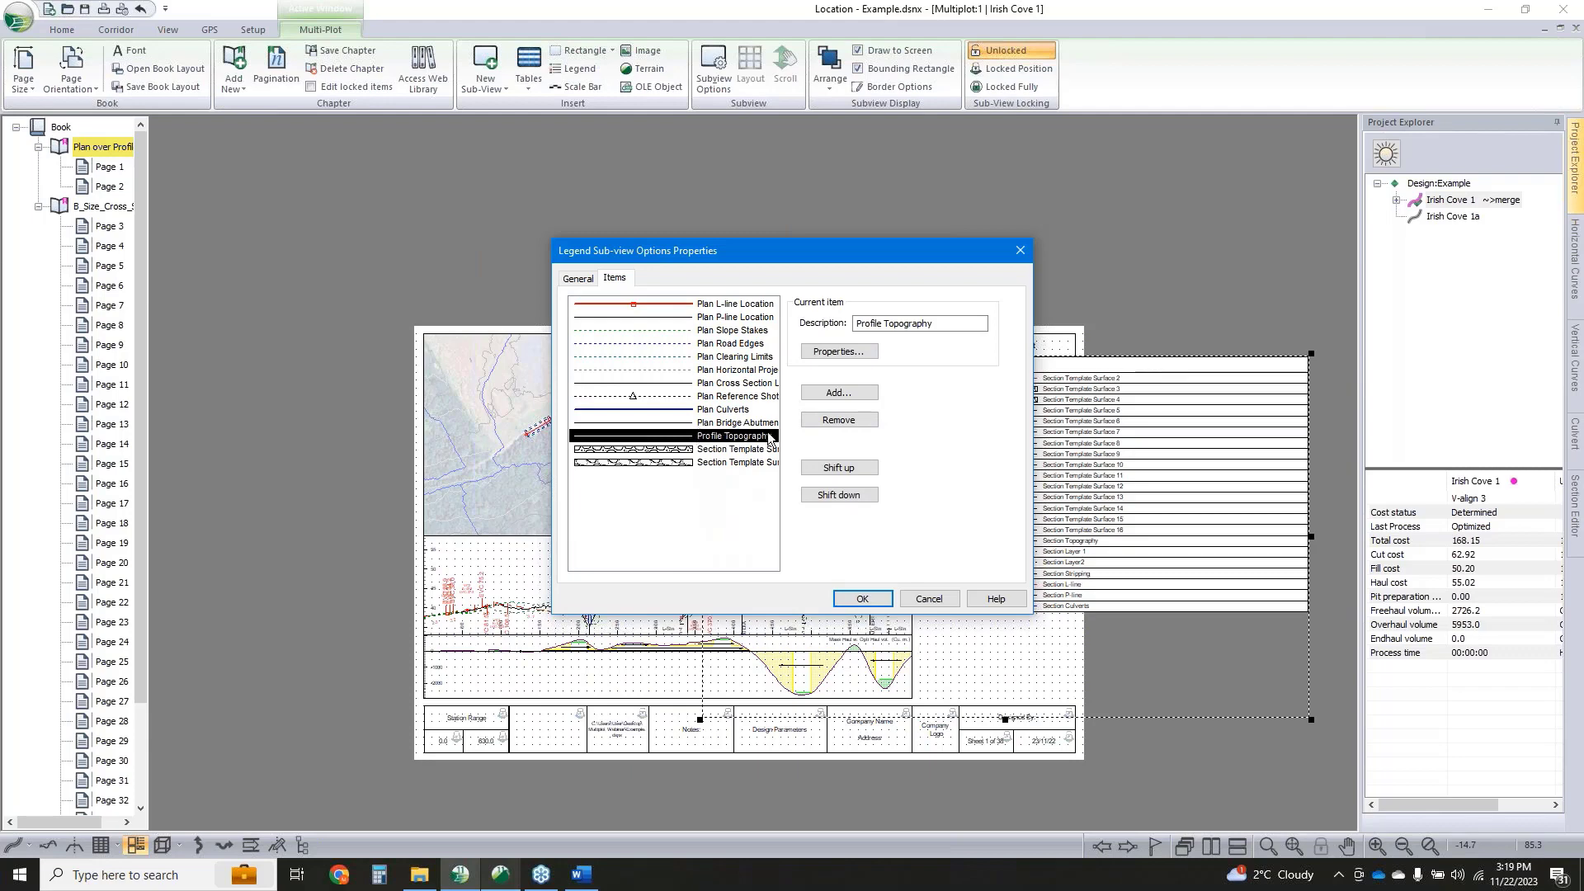
left_click(823, 422)
Remove the Plan Reference Shots, Cross Section Lines, Horizontal Projection, Clearing Limits and P-line Location items from the legend
left_click(734, 397)
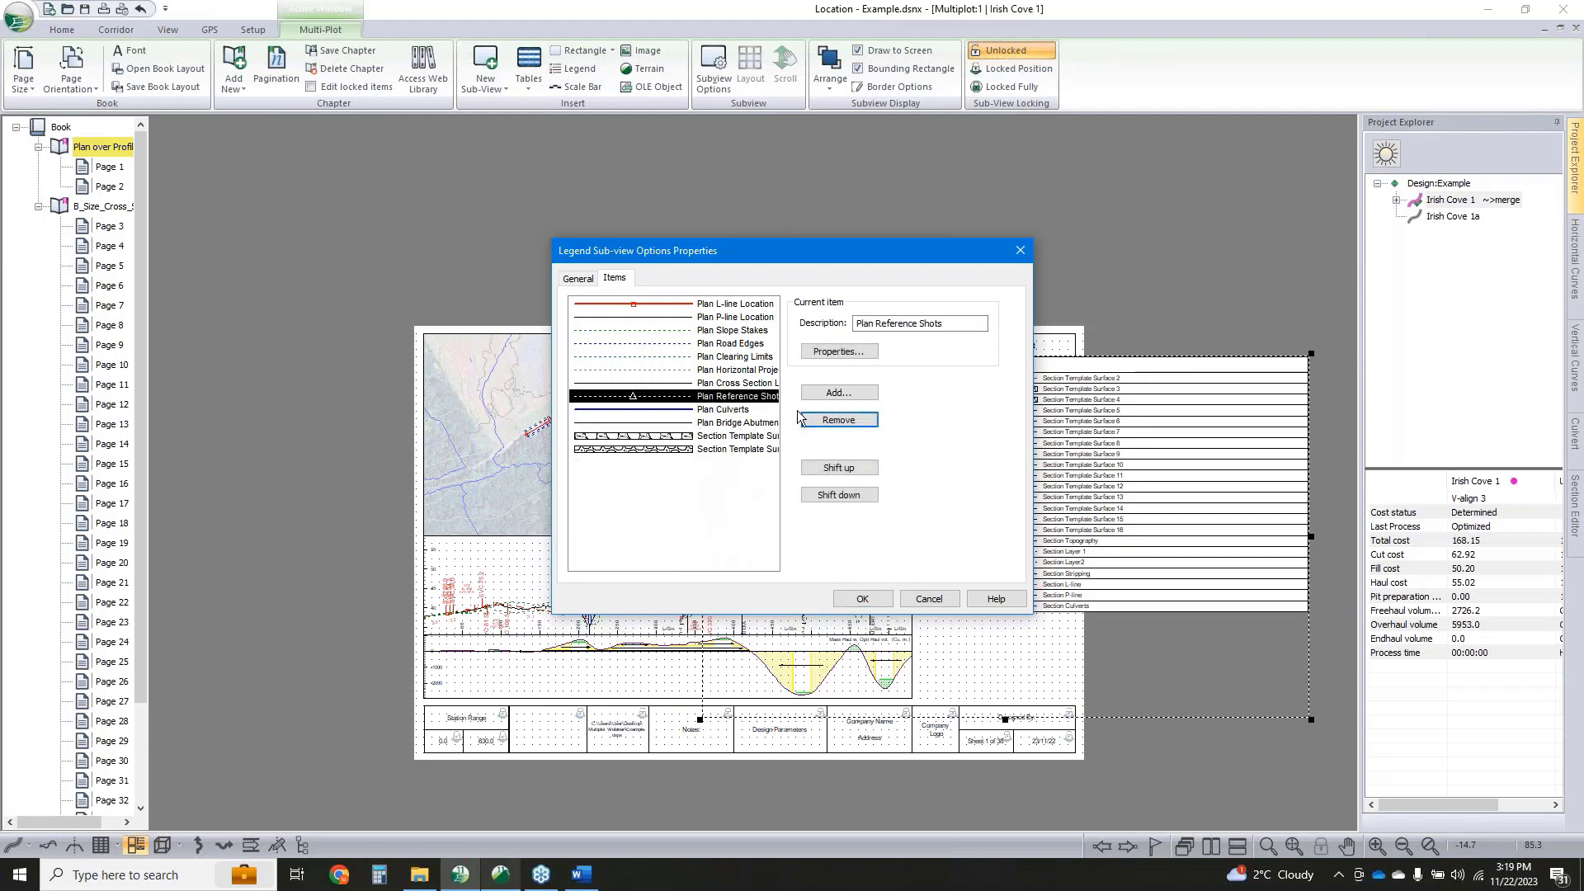
left_click(811, 421)
left_click(735, 385)
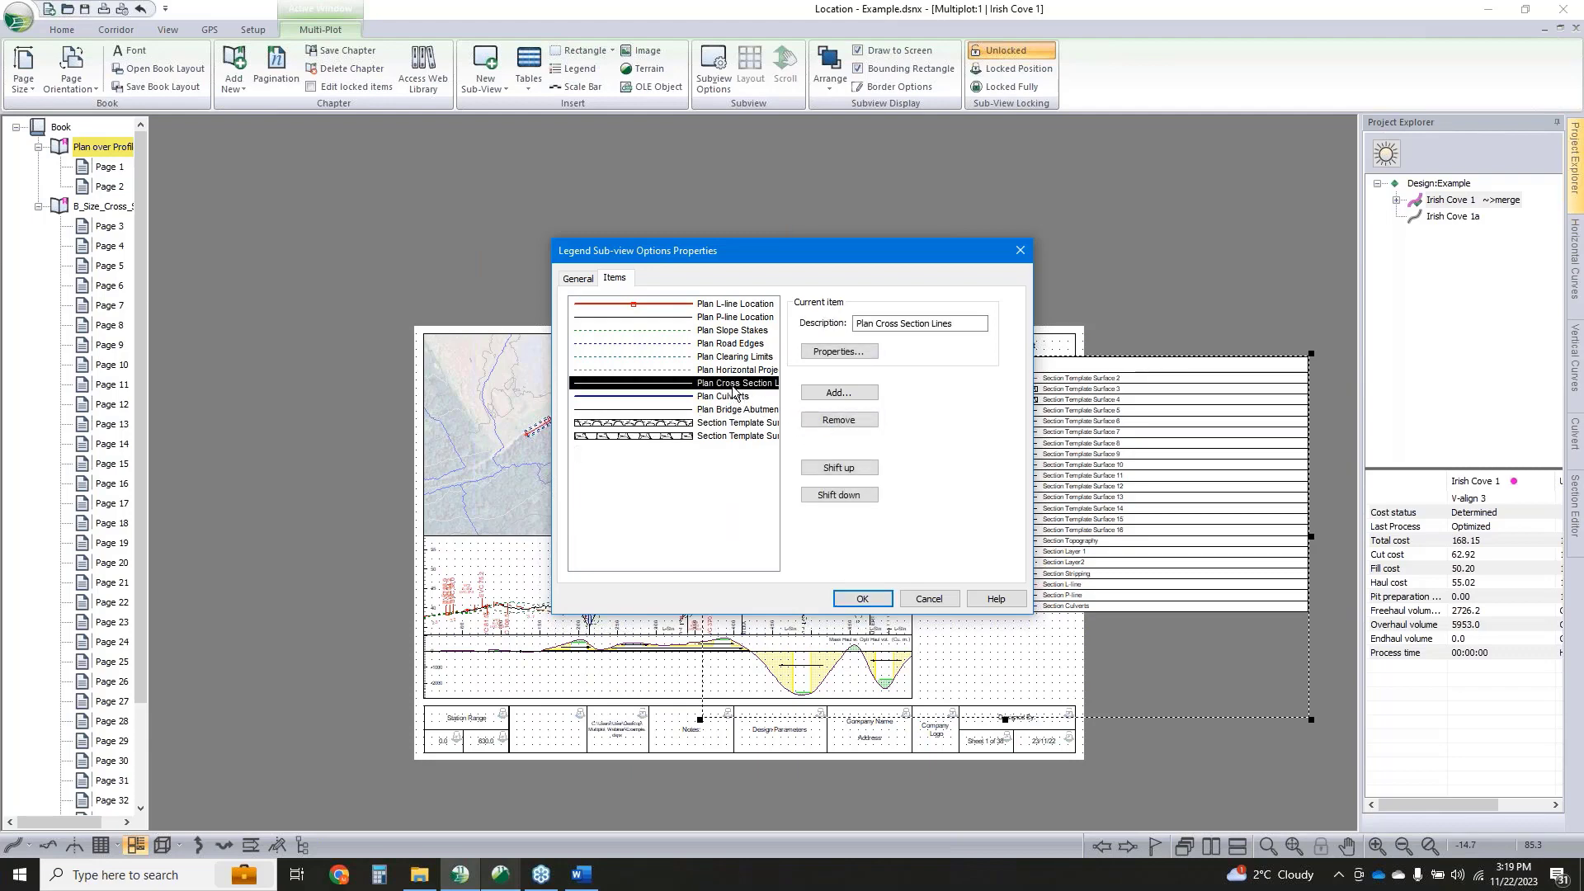
left_click(838, 420)
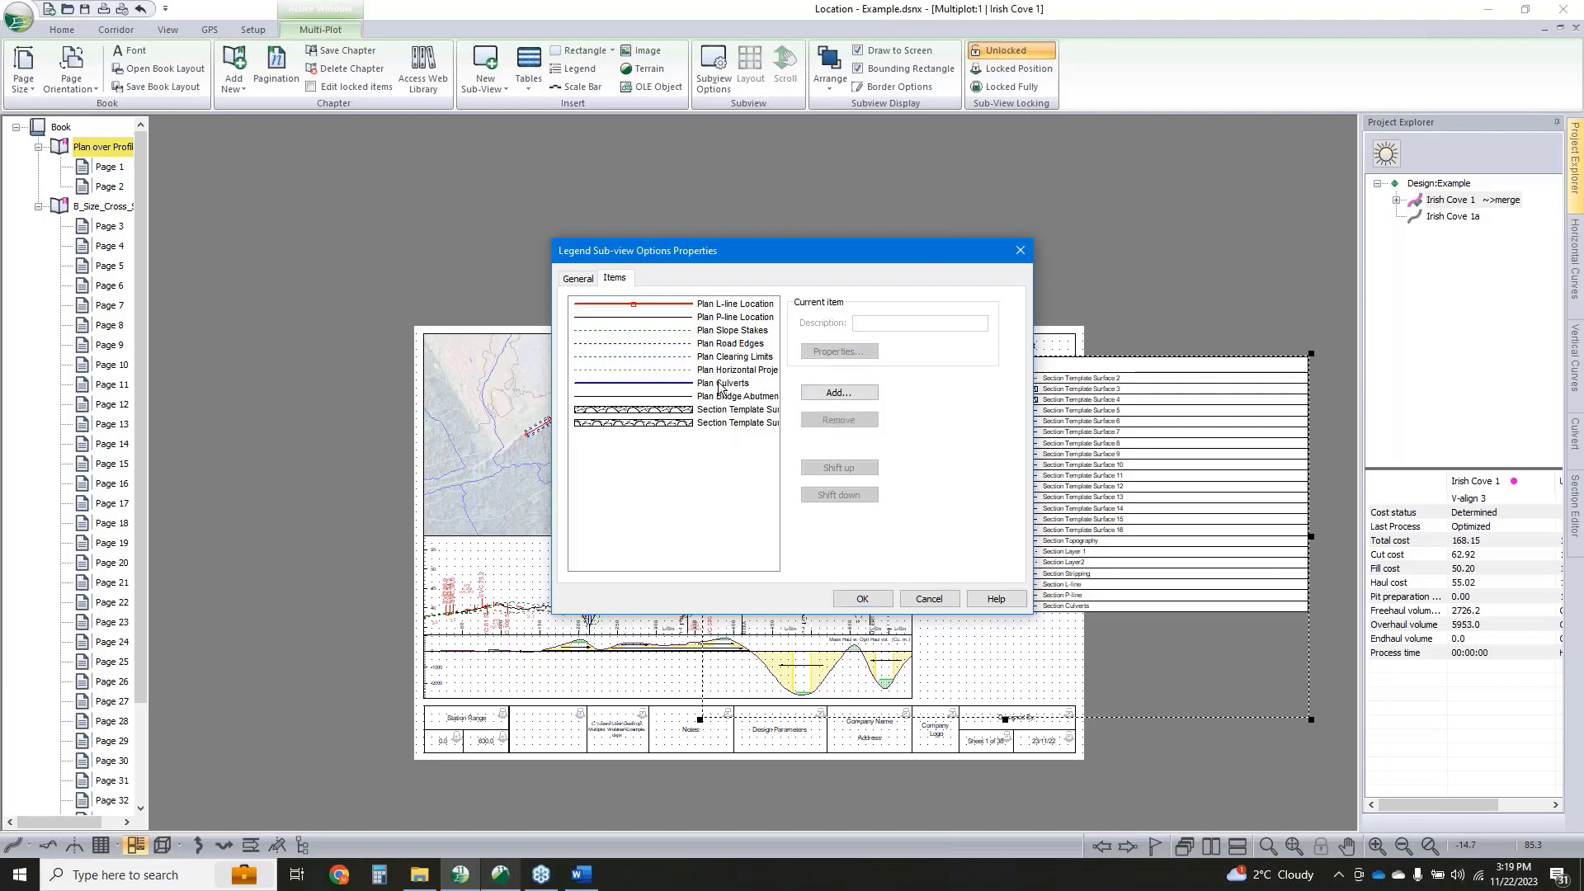
left_click(724, 372)
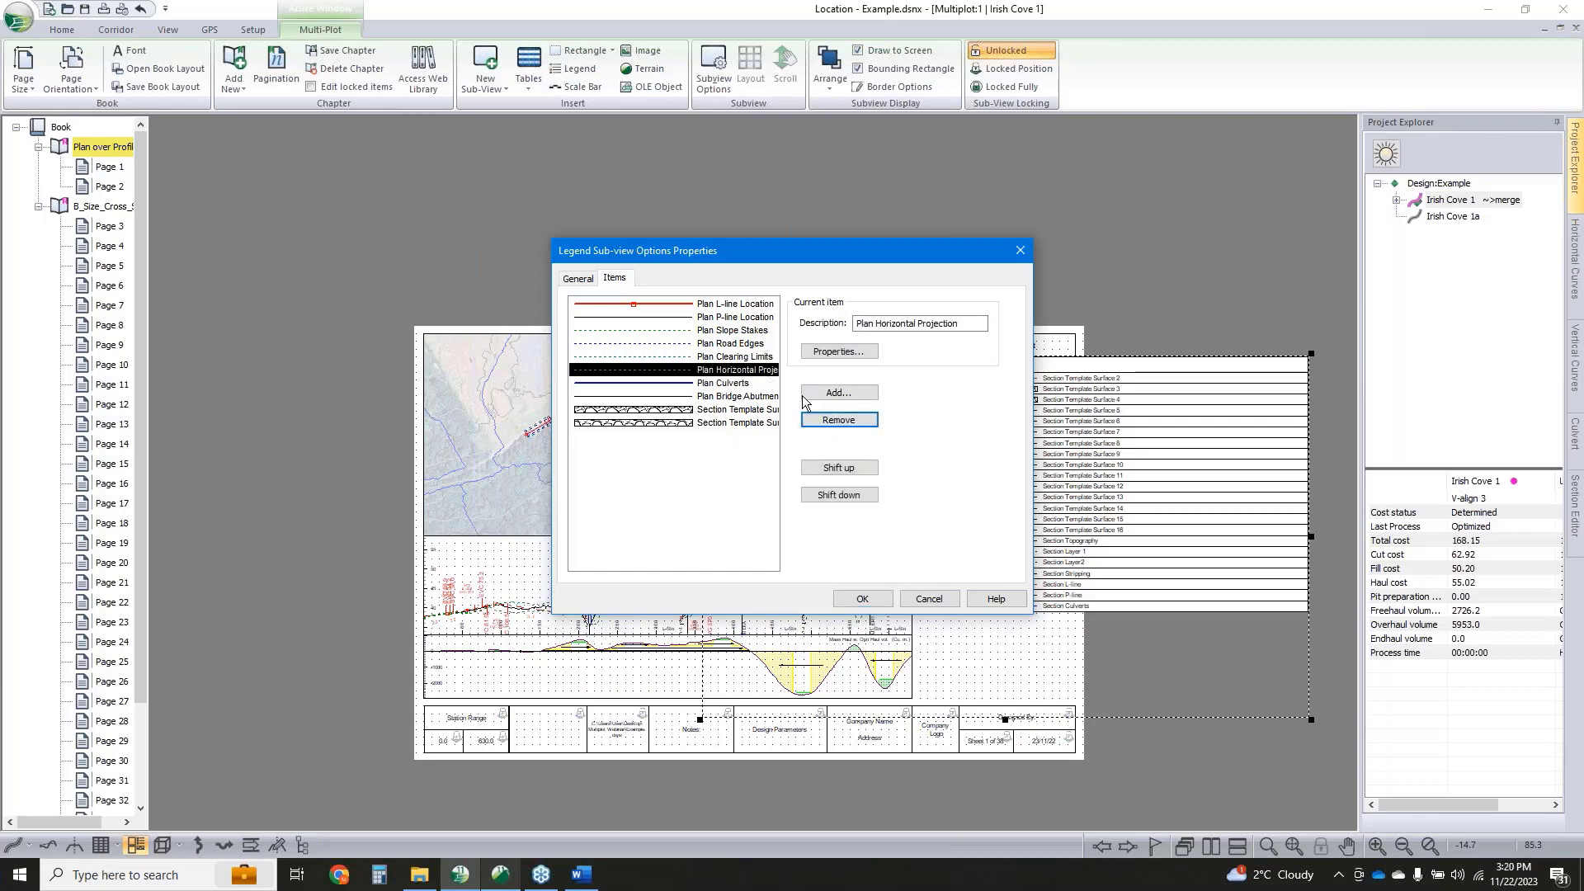
left_click(819, 420)
left_click(737, 357)
left_click(838, 420)
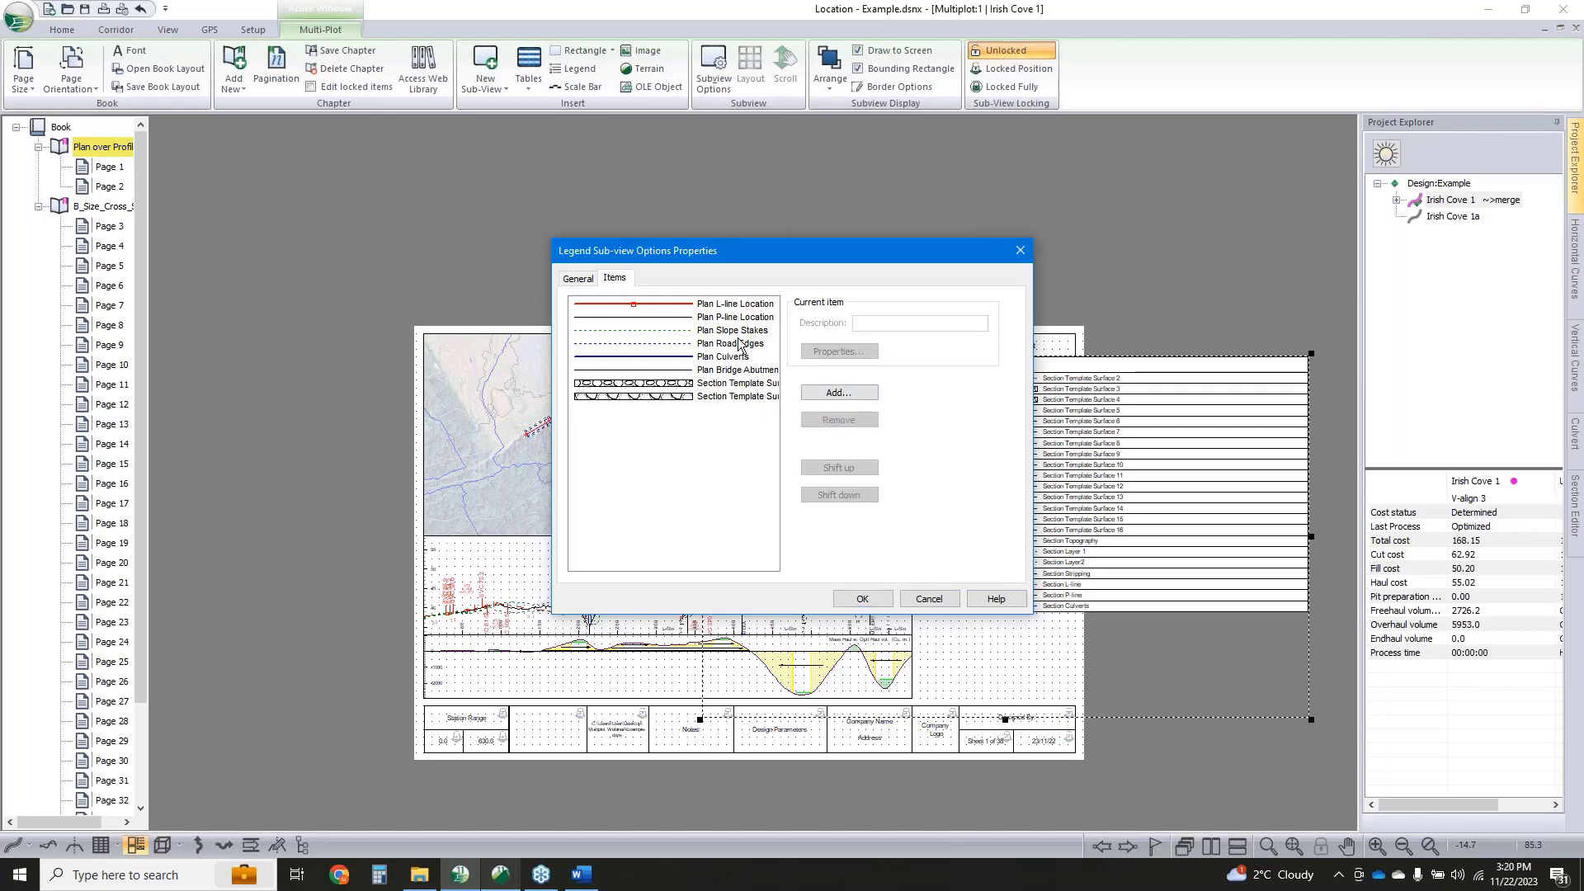
left_click(740, 345)
left_click(738, 331)
left_click(730, 317)
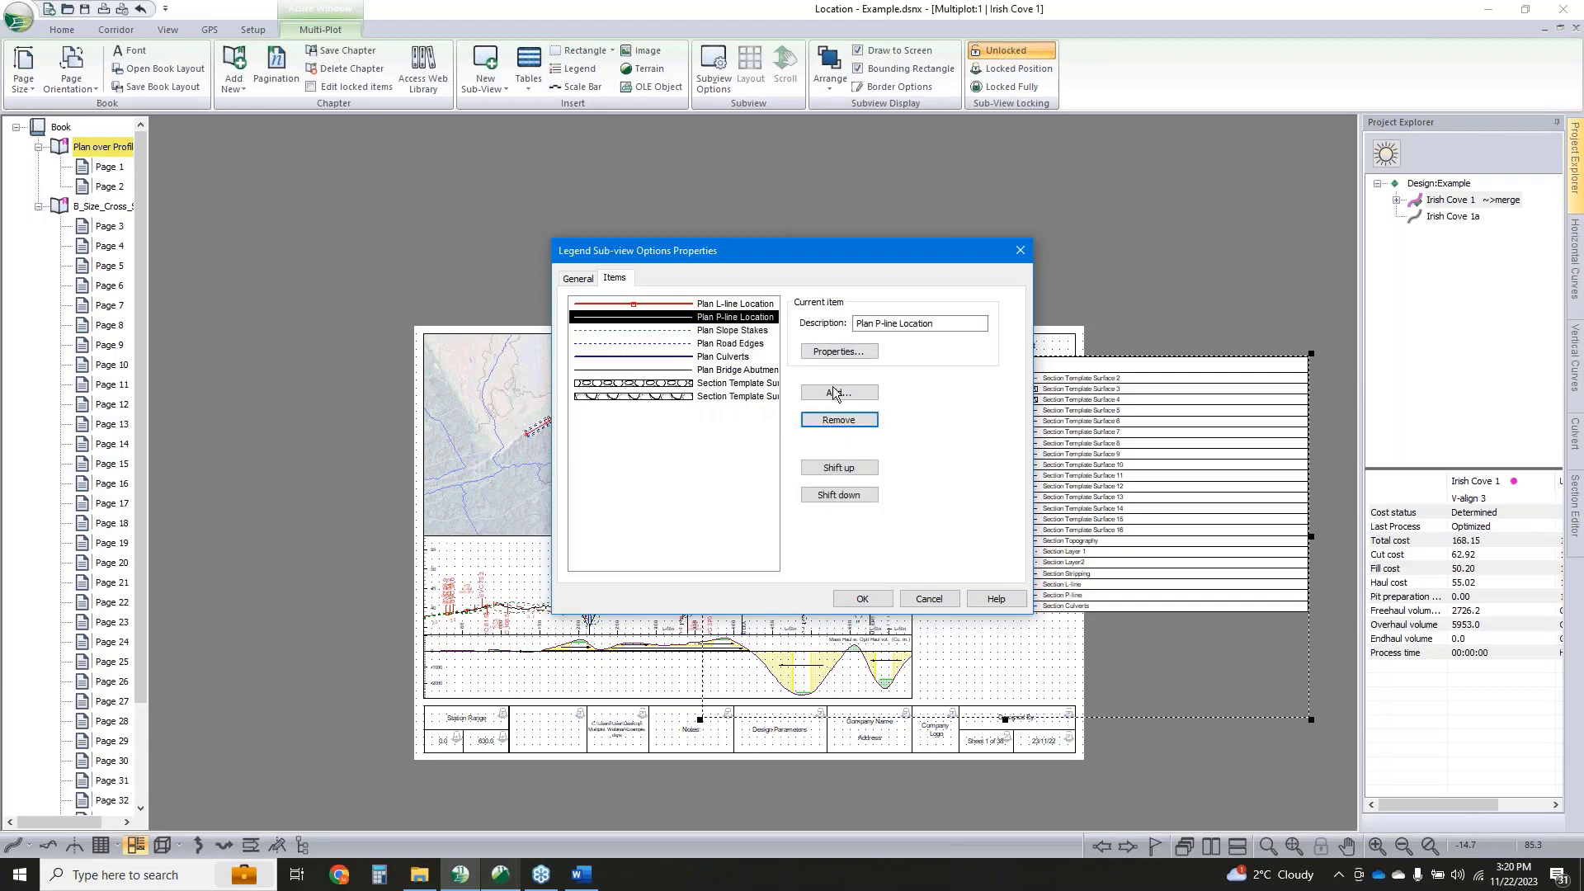
left_click(838, 422)
Change the description of the Plan L-line Location legend item to "Centerline"
left_click(742, 305)
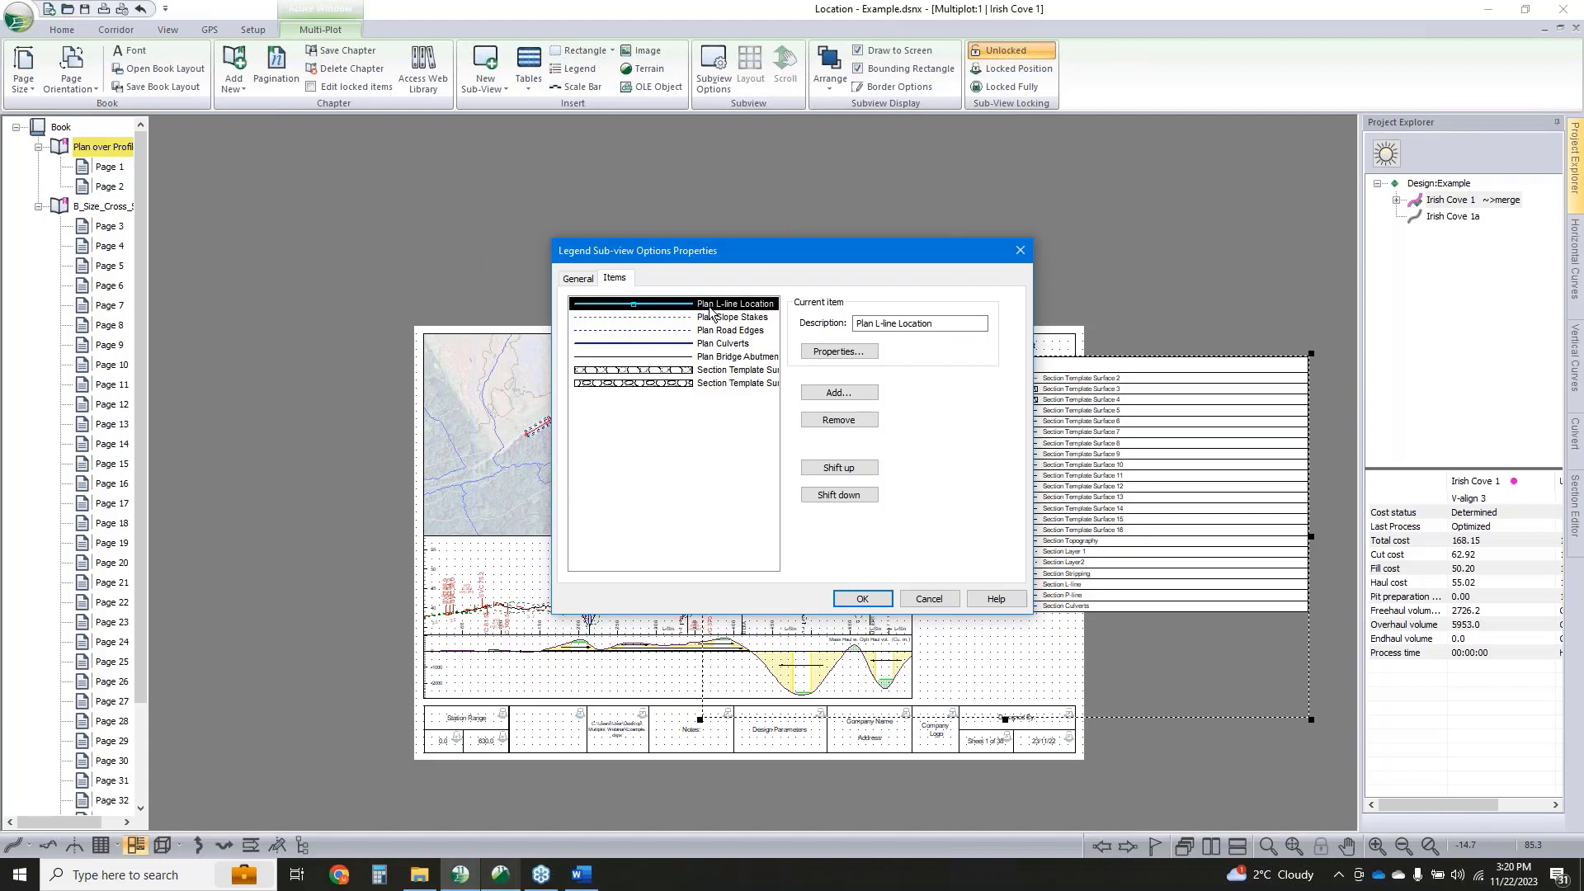
left_click_drag(943, 325, 856, 323)
type("Center")
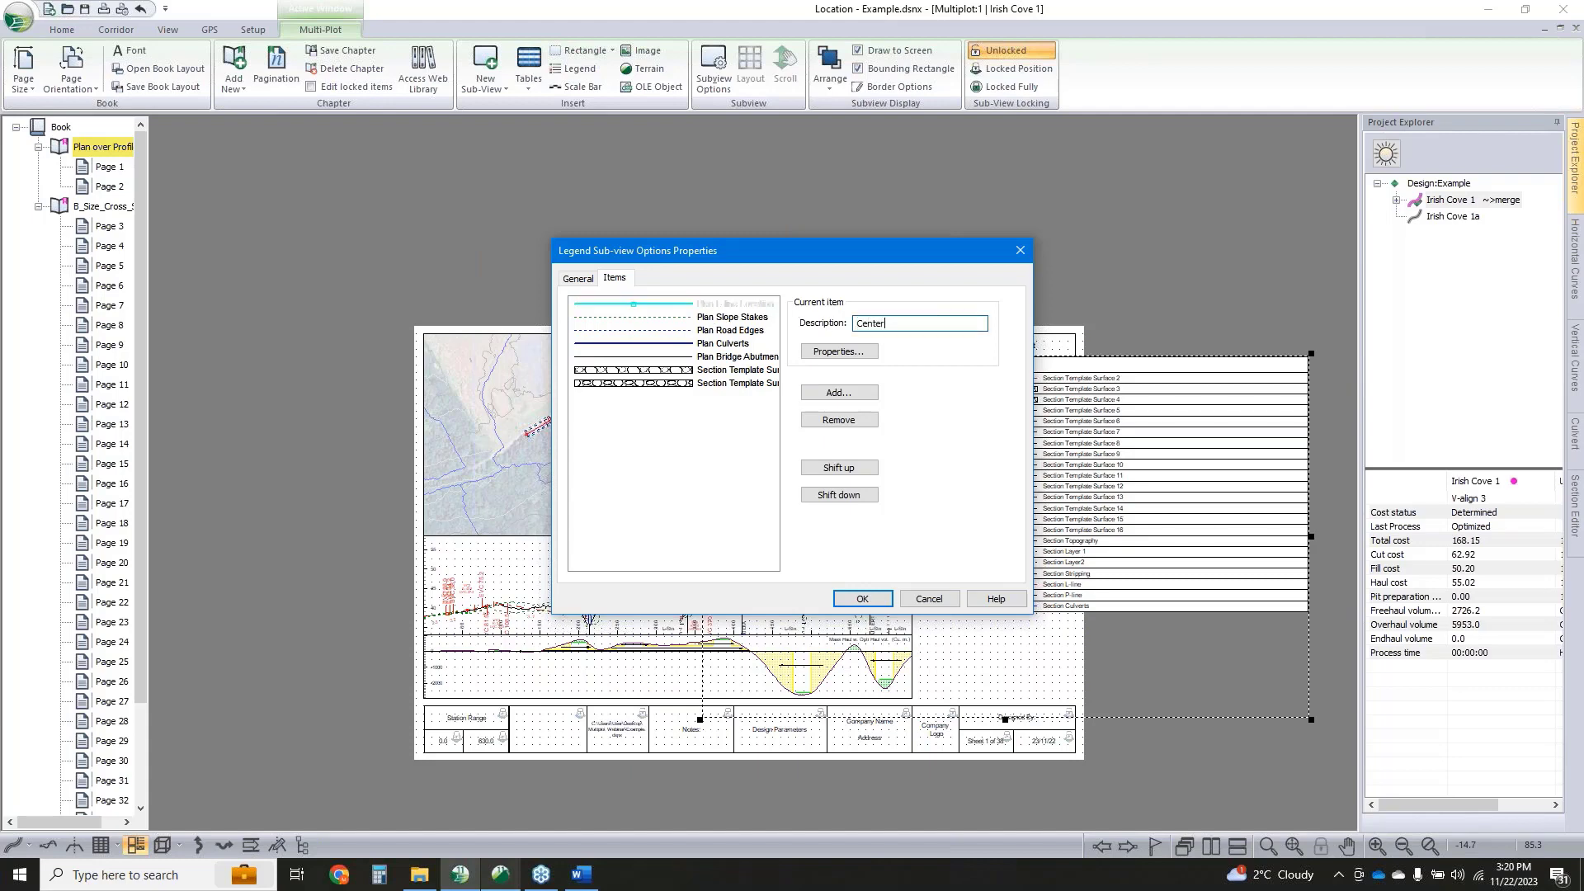
type("line")
Drop the word "Plan" from the Slope Stakes, Road Edges, Culverts and Bridge Abutment legend descriptions
left_click(716, 322)
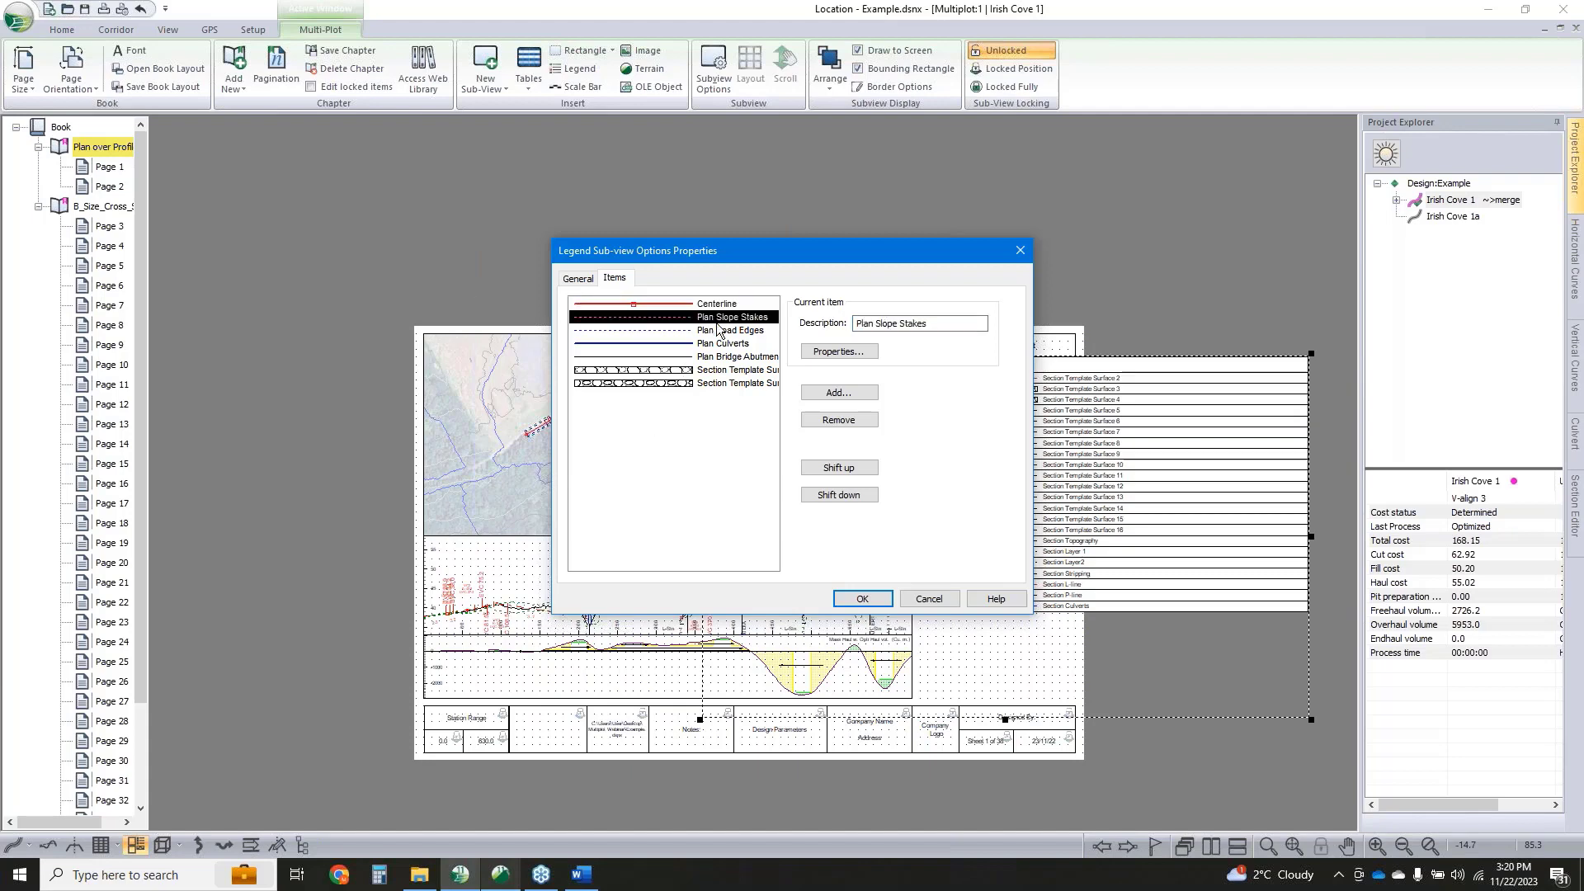
left_click_drag(877, 323, 827, 343)
key("BackSpace")
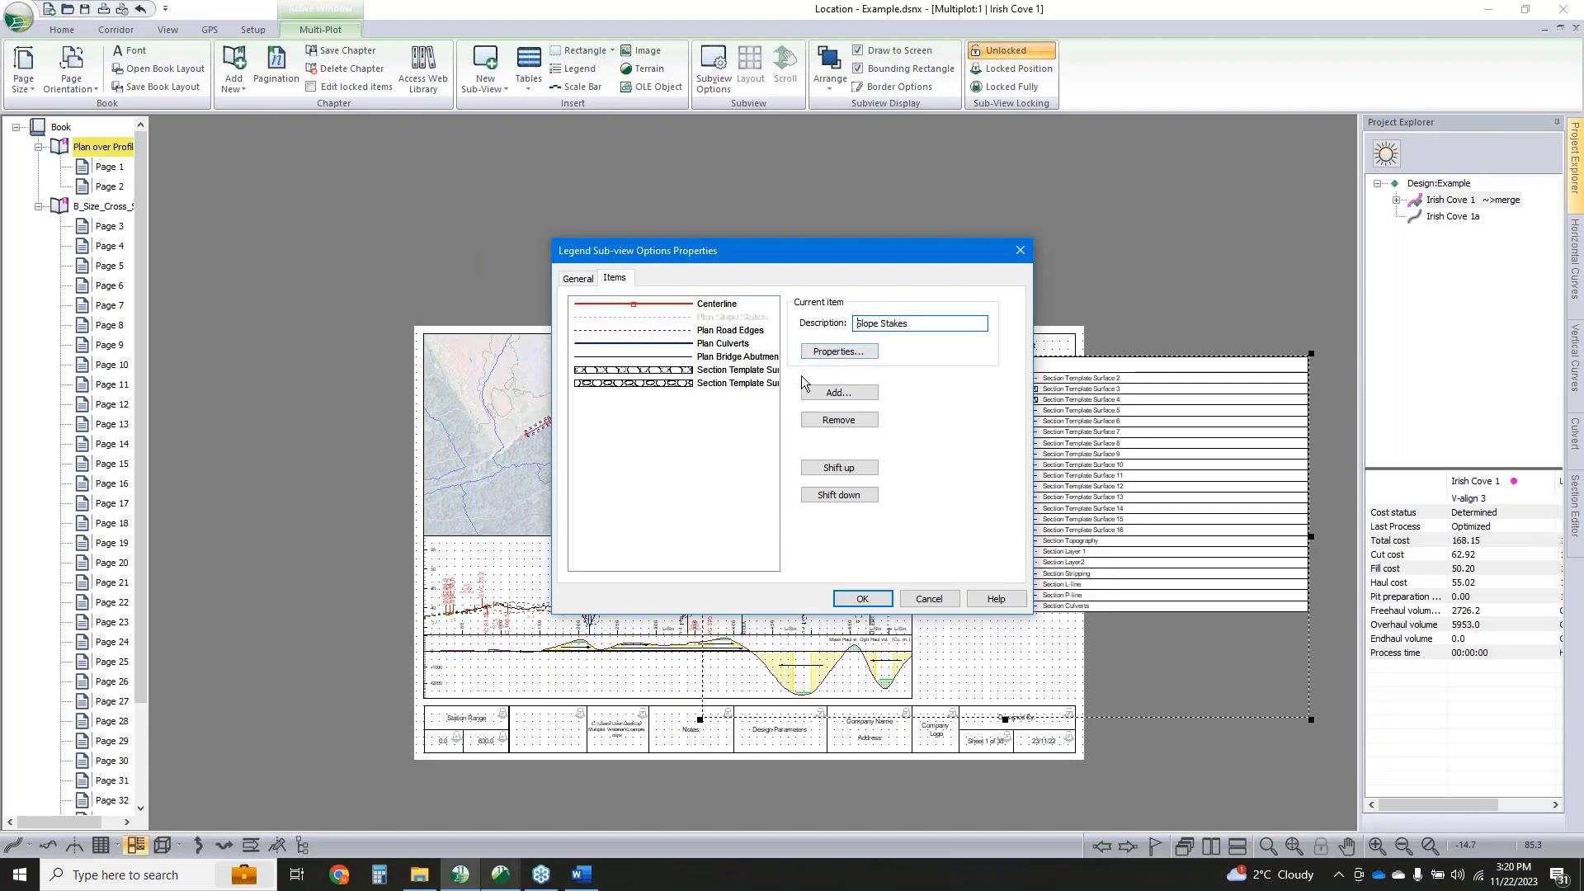
left_click(701, 332)
left_click_drag(879, 324, 825, 327)
key("BackSpace")
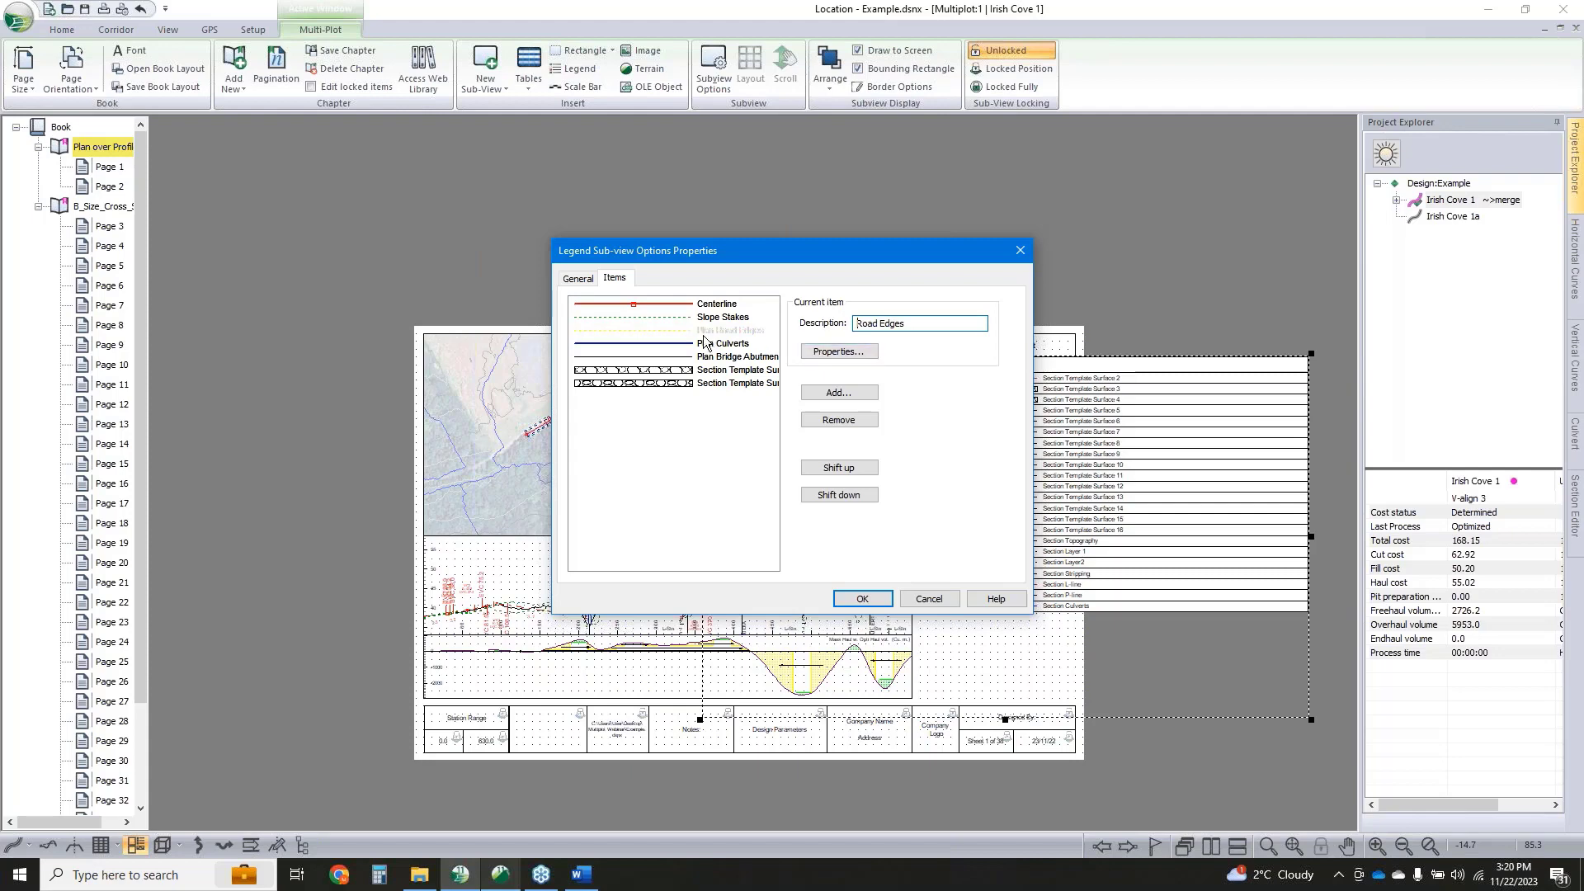
left_click(770, 343)
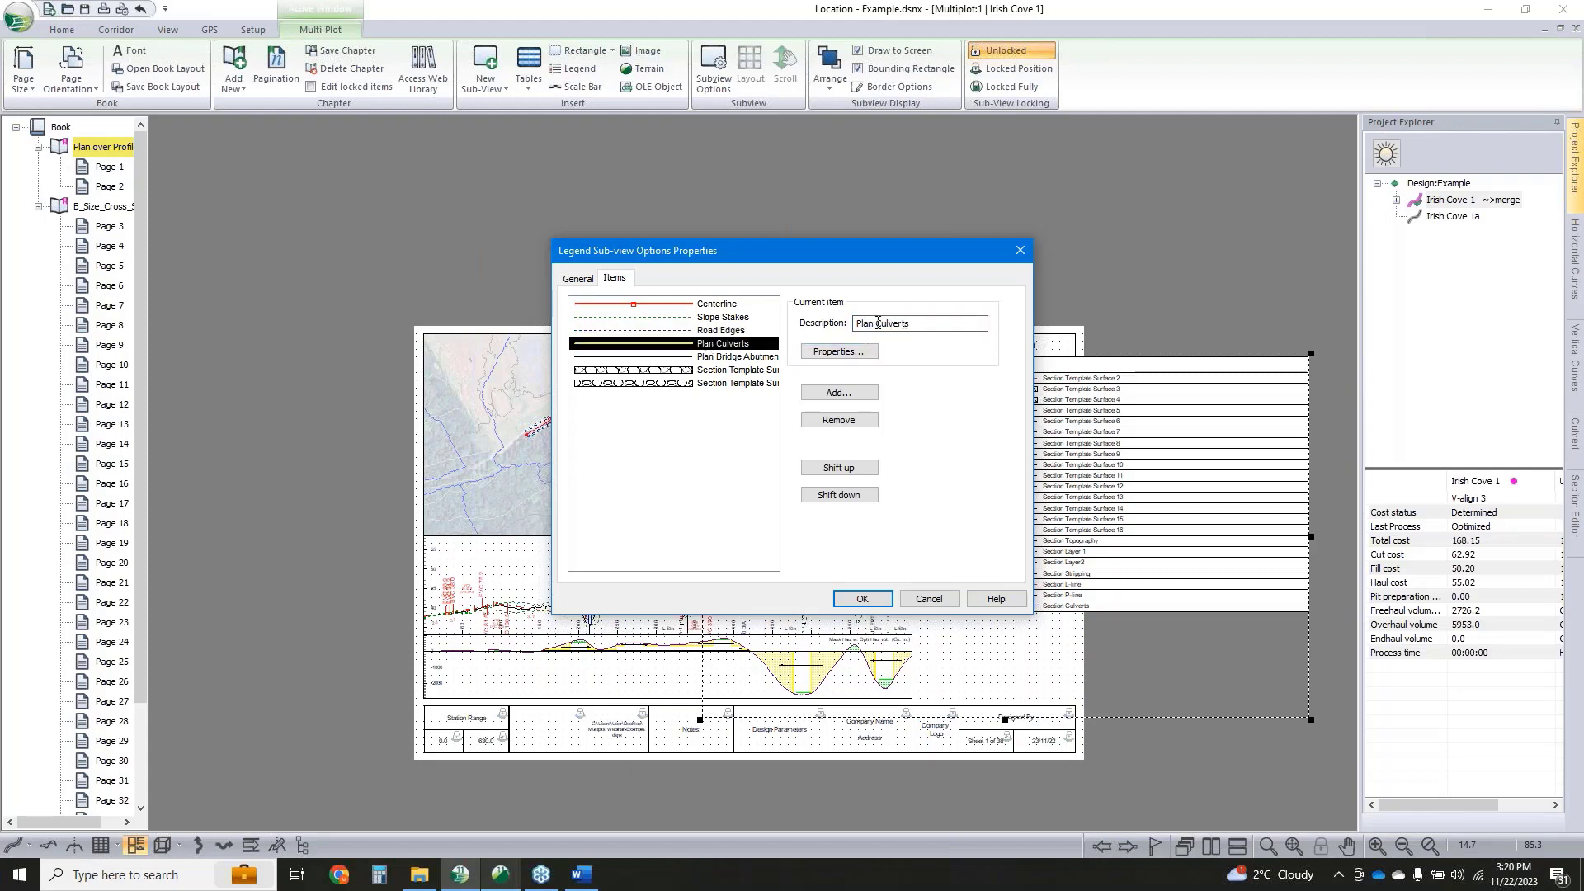
left_click_drag(858, 324, 878, 324)
key("BackSpace")
left_click(681, 362)
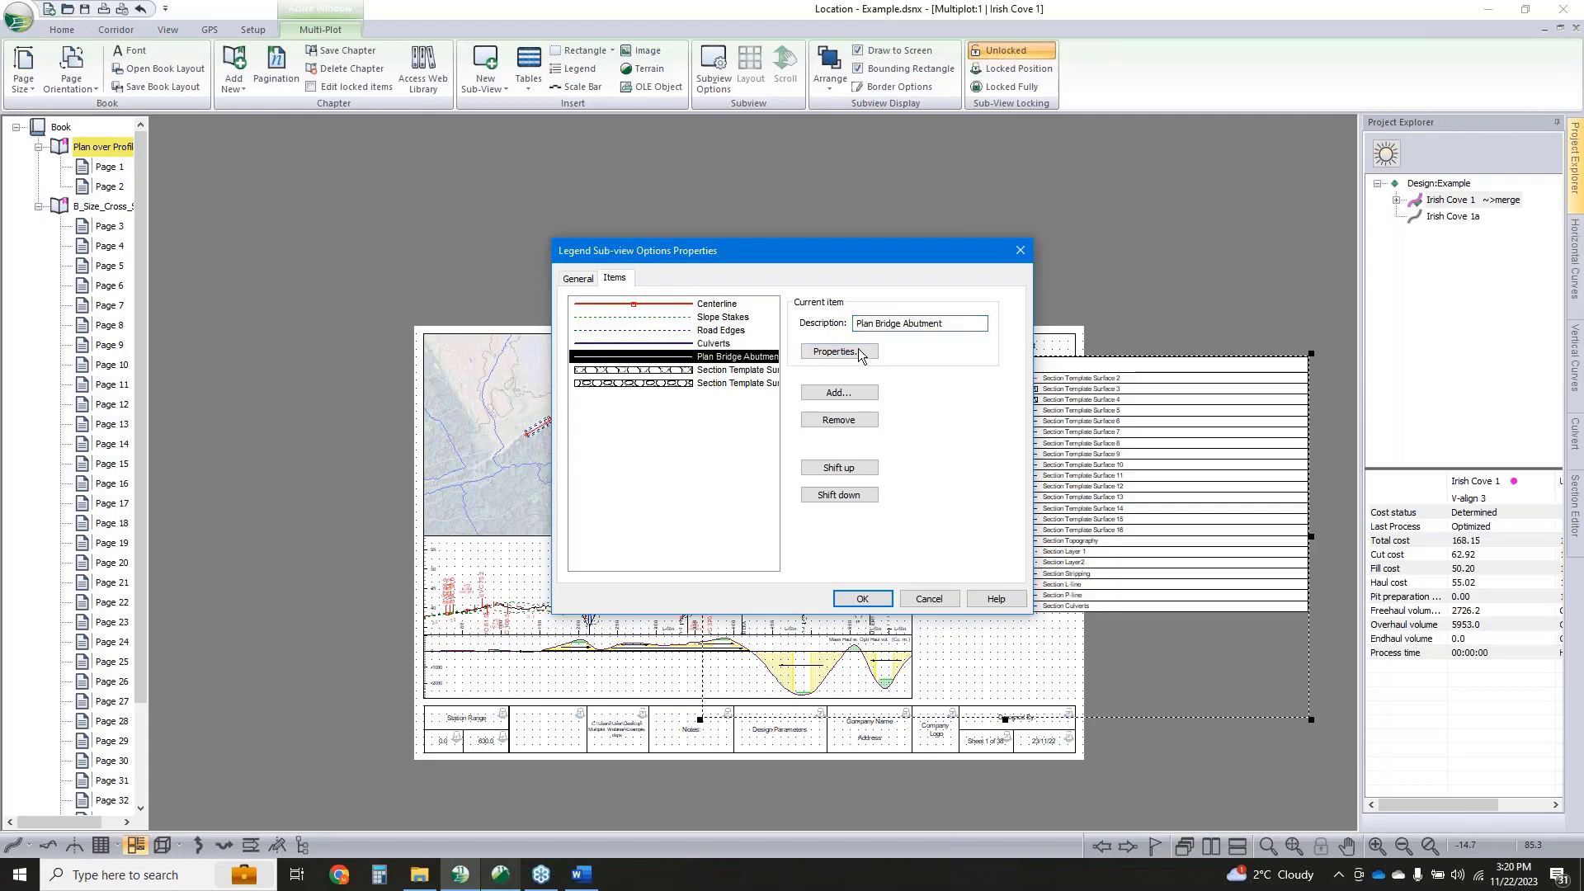
left_click_drag(875, 323, 737, 321)
key("BackSpace")
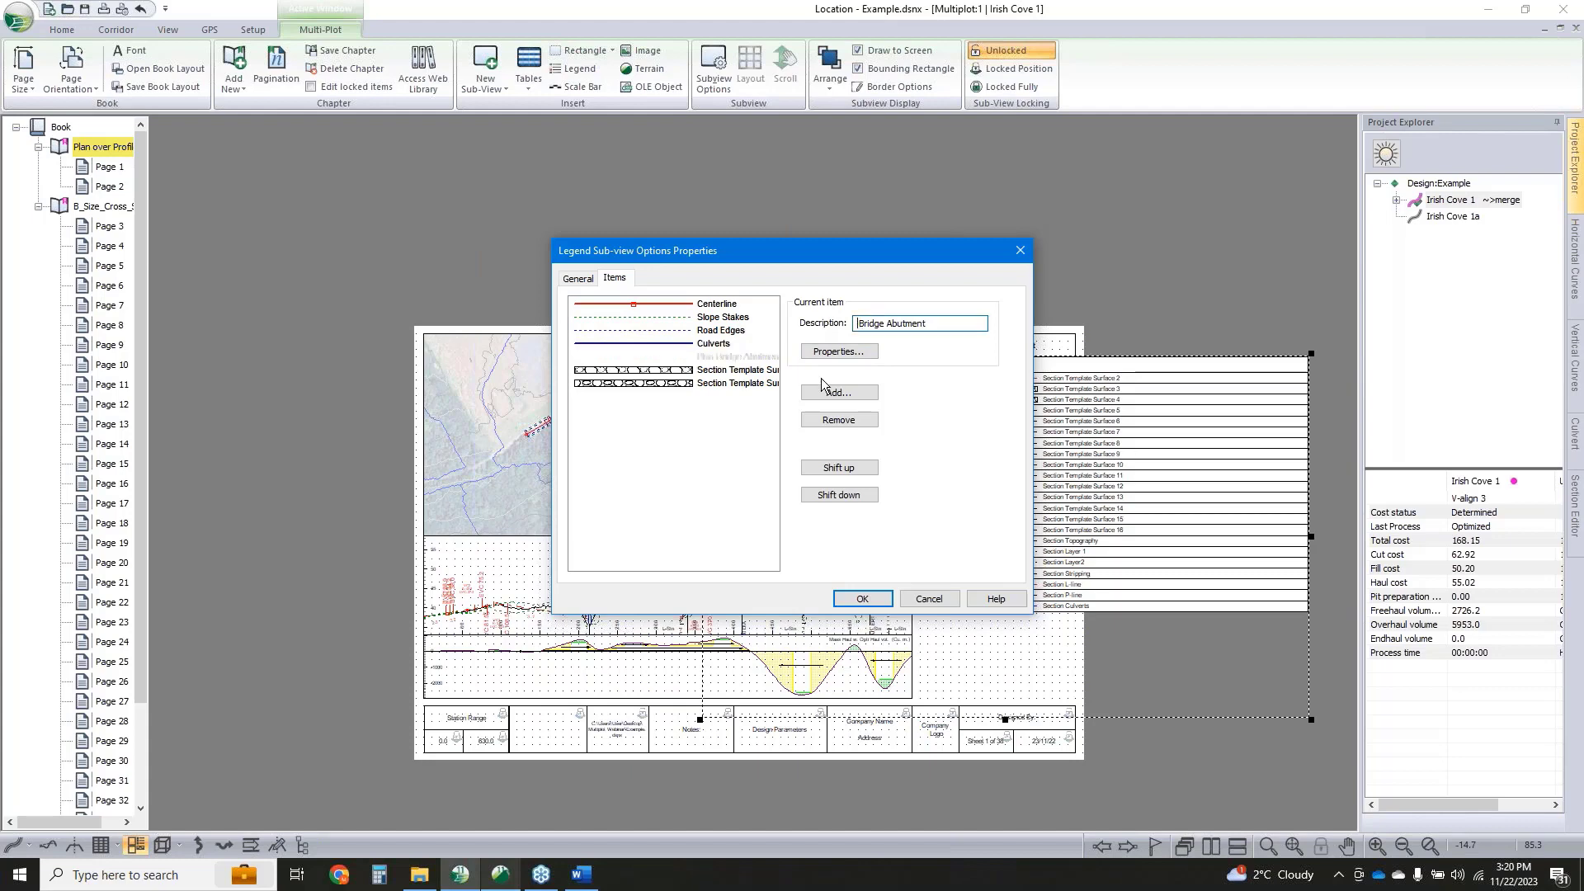
Rename the Section Template Surface 4 legend item as "Riprap" and remove Section Template Surface 3
left_click(721, 383)
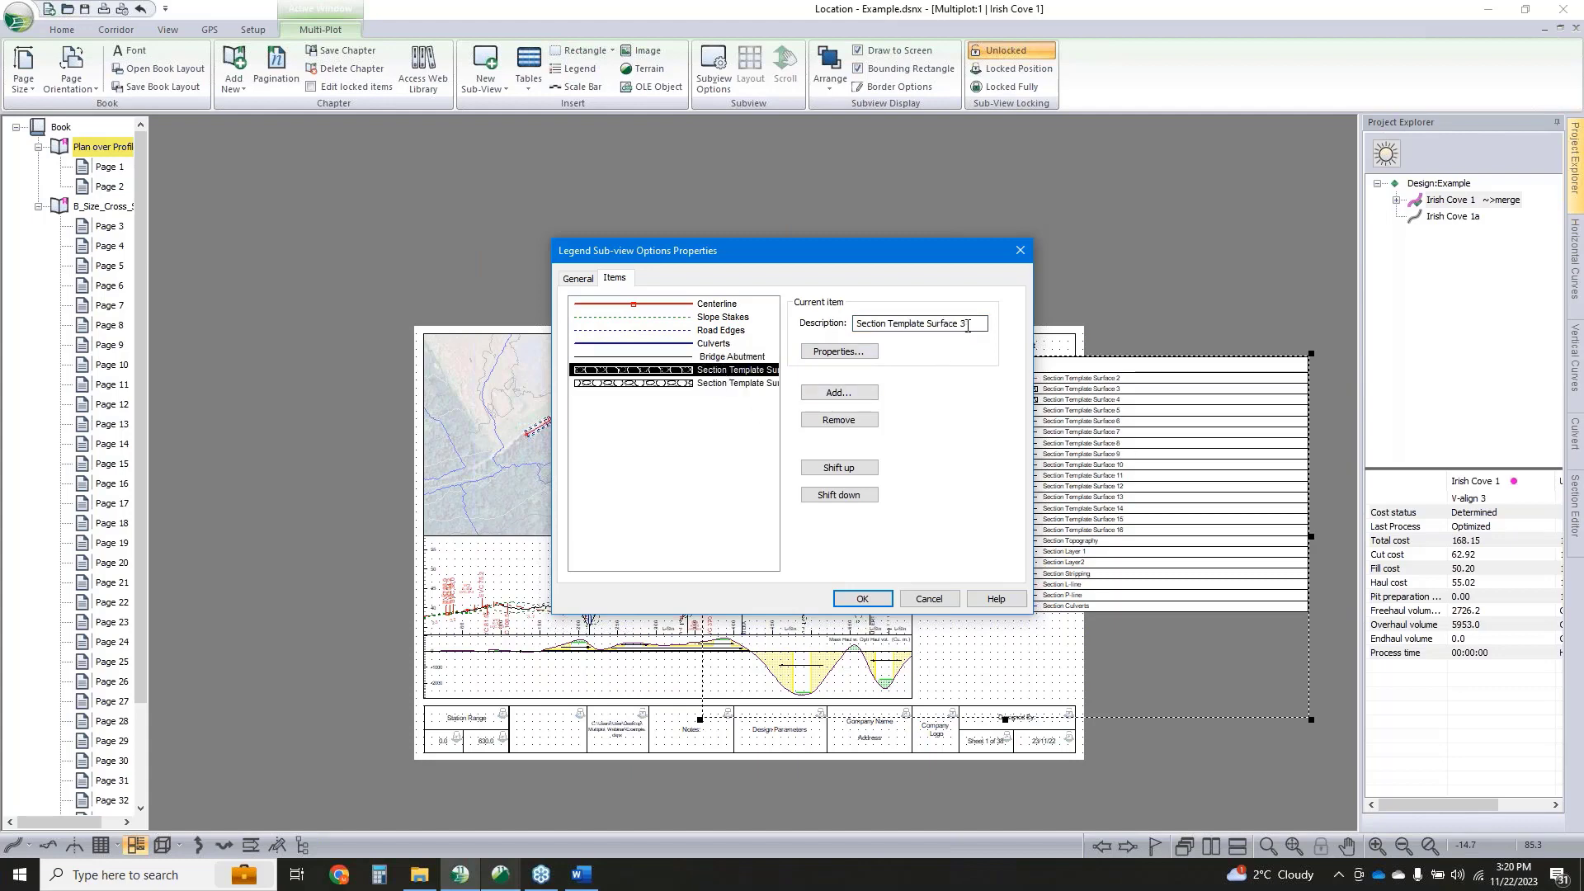
left_click(747, 383)
key("ctrl+a")
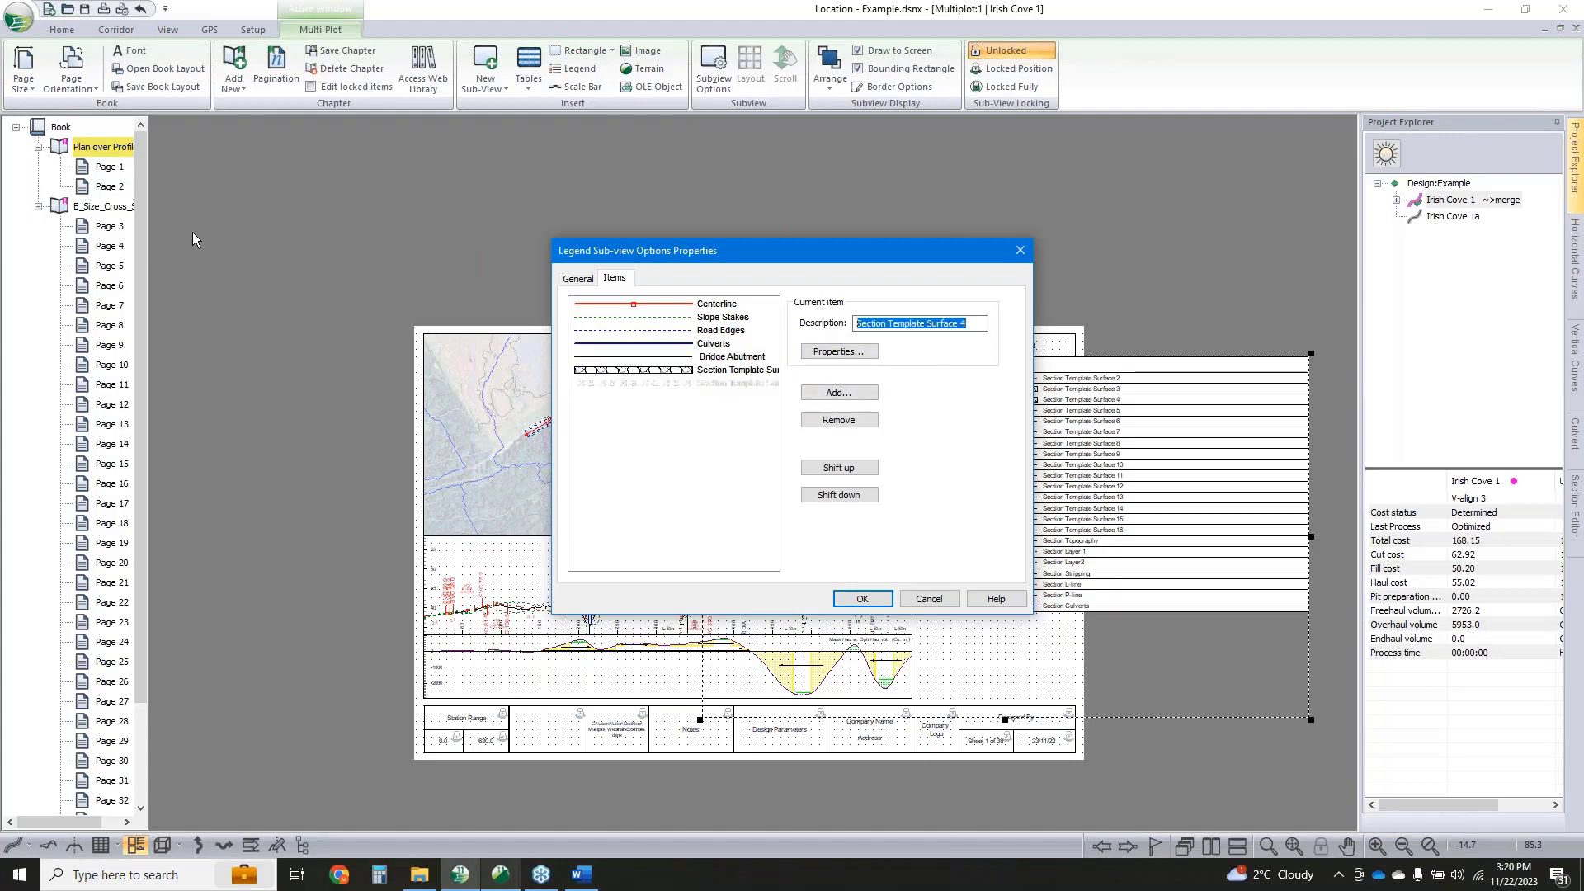
type("Riprap")
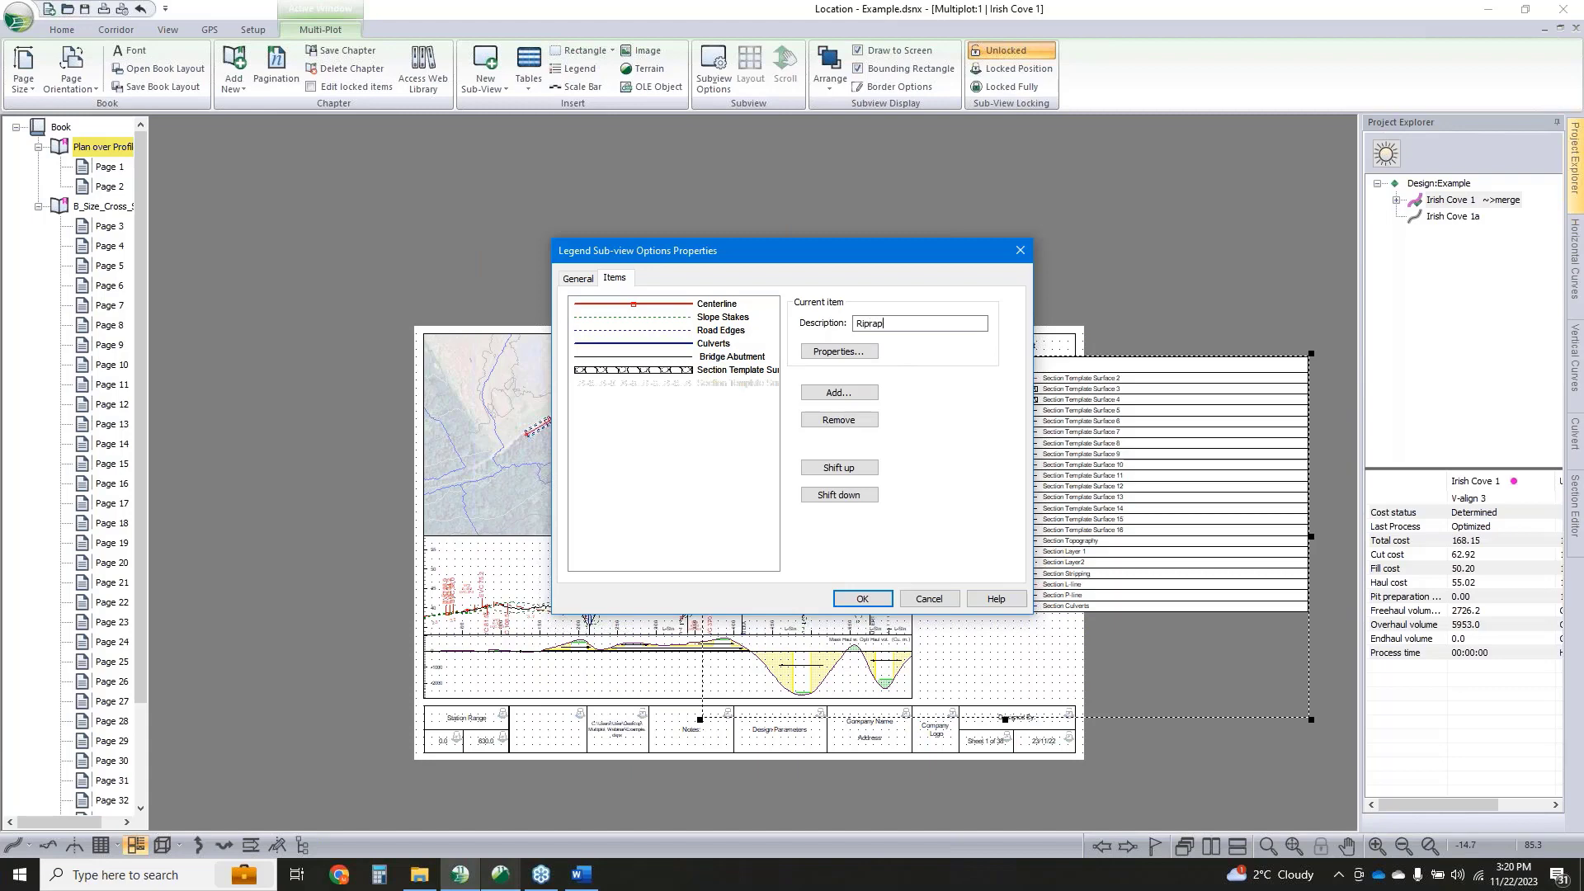
left_click(707, 383)
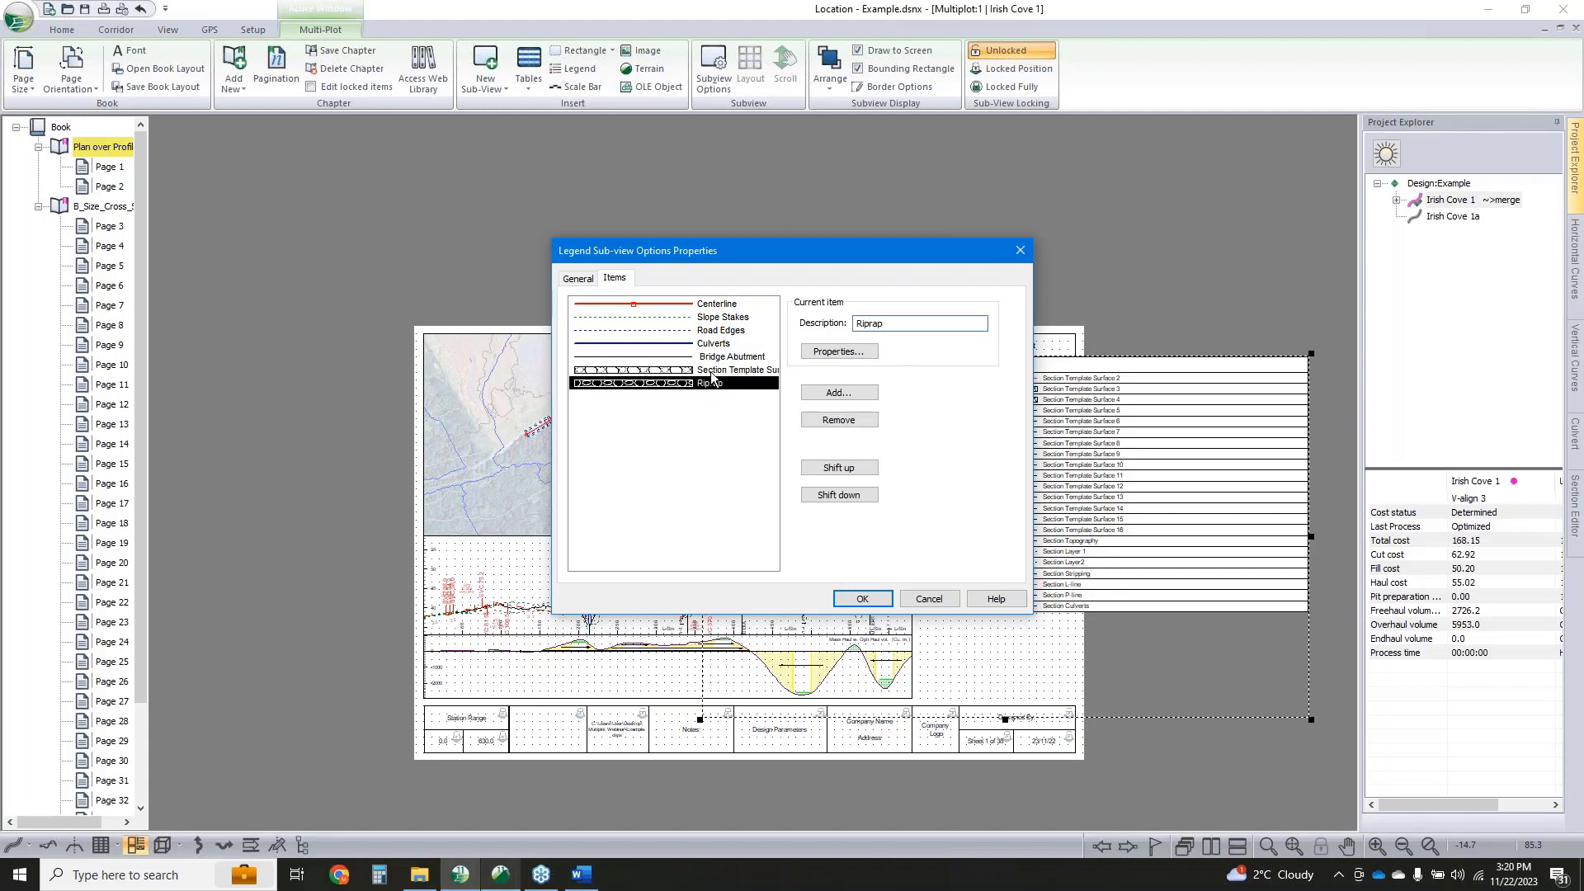
left_click(710, 369)
left_click(838, 420)
left_click(675, 371)
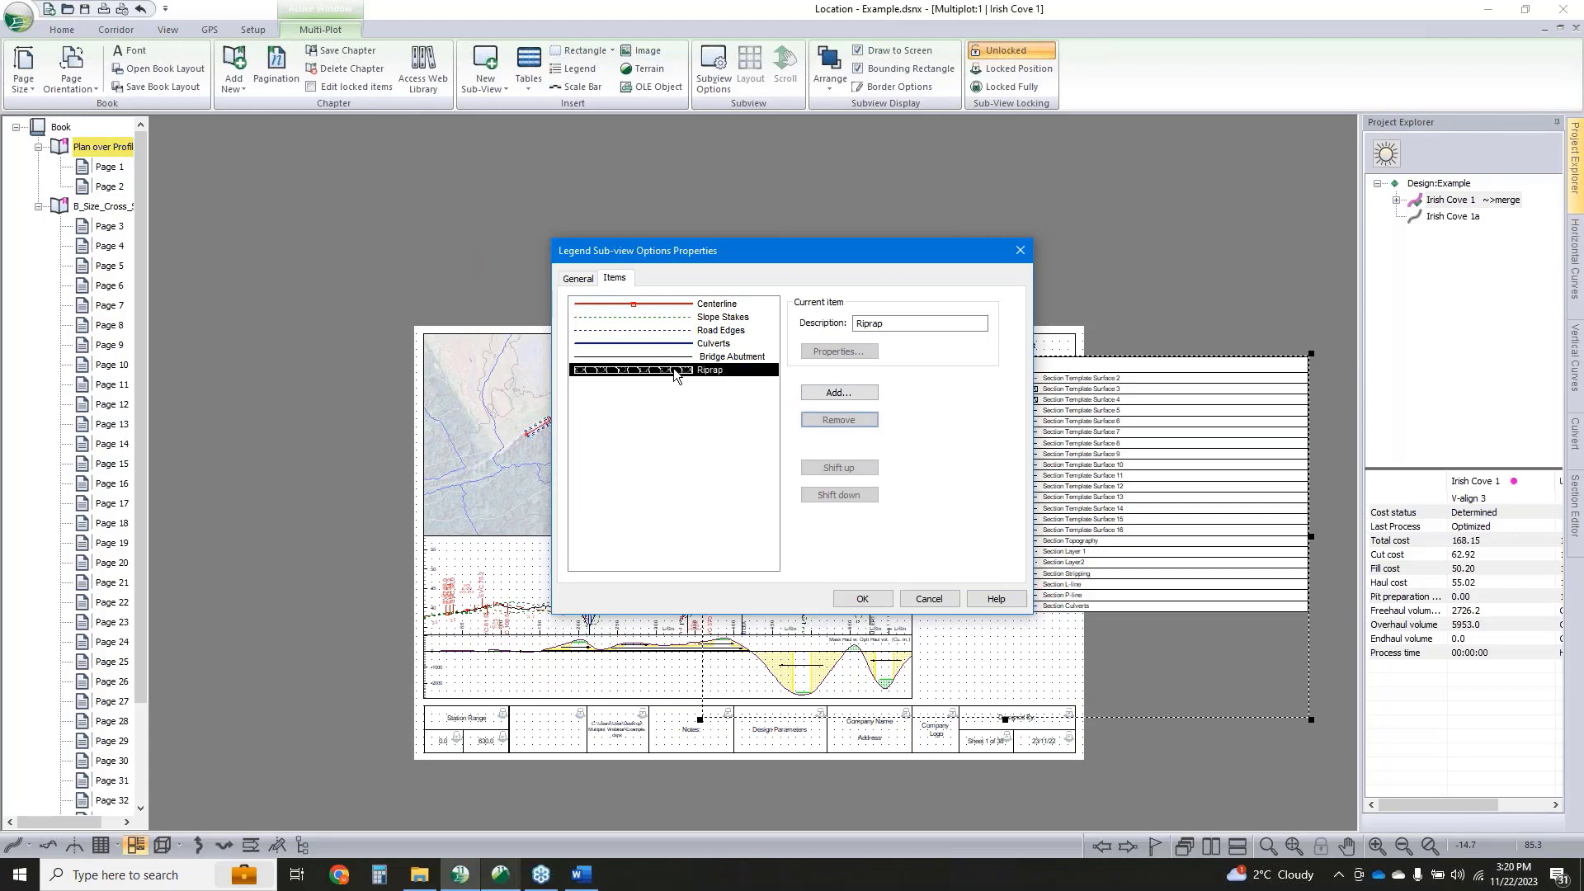
left_click(727, 363)
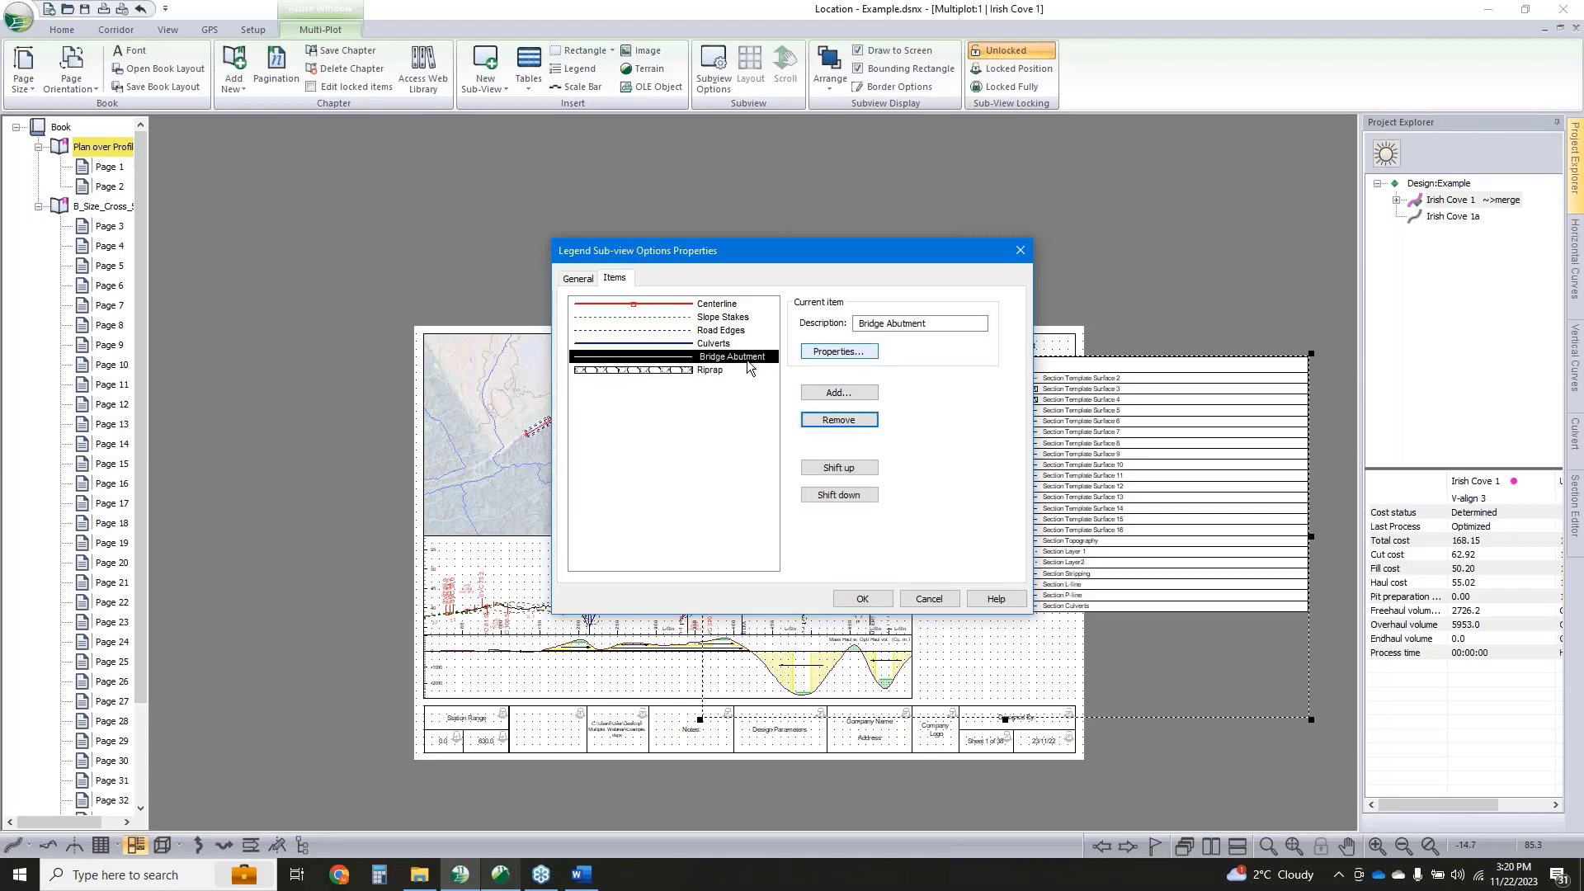
Check the Bridge Abutment item's line type and symbol settings without altering them, and apply the edited legend items
left_click(838, 352)
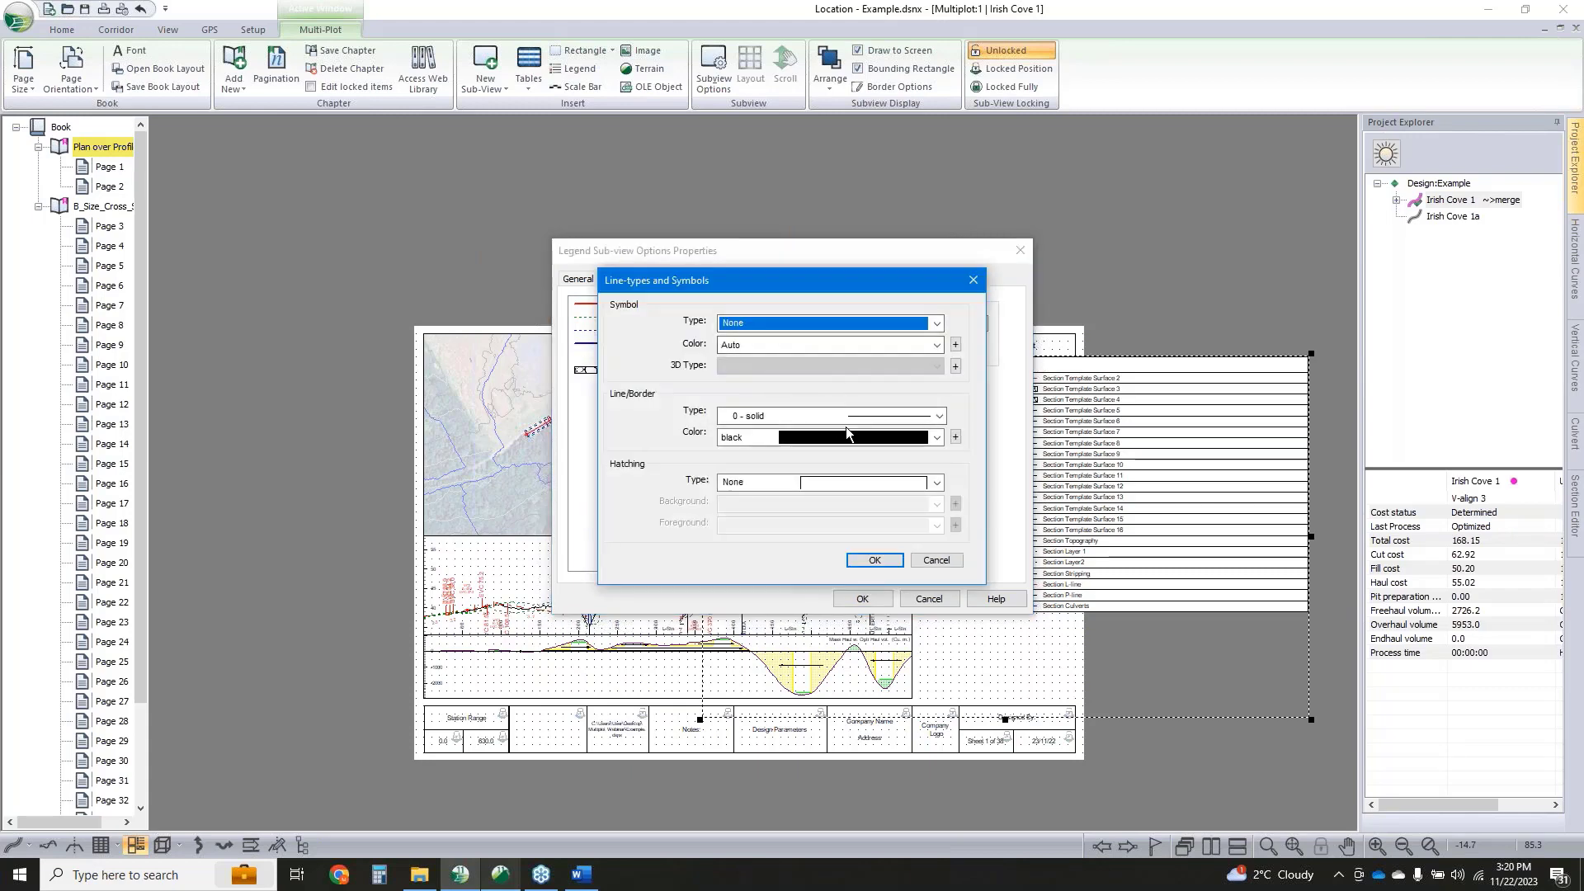
left_click(936, 560)
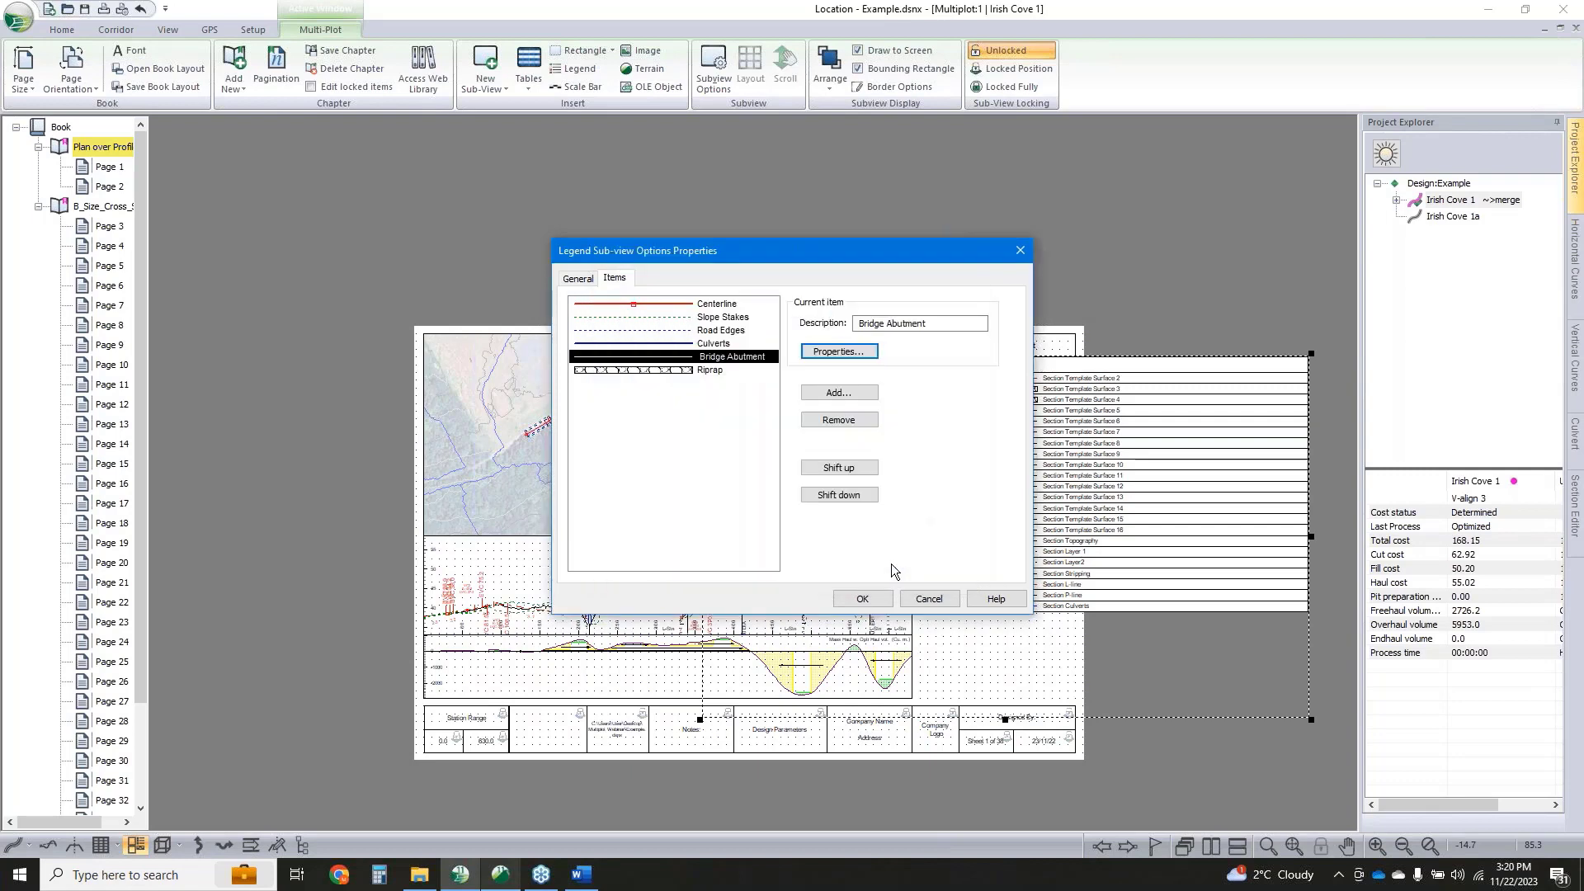
left_click(862, 597)
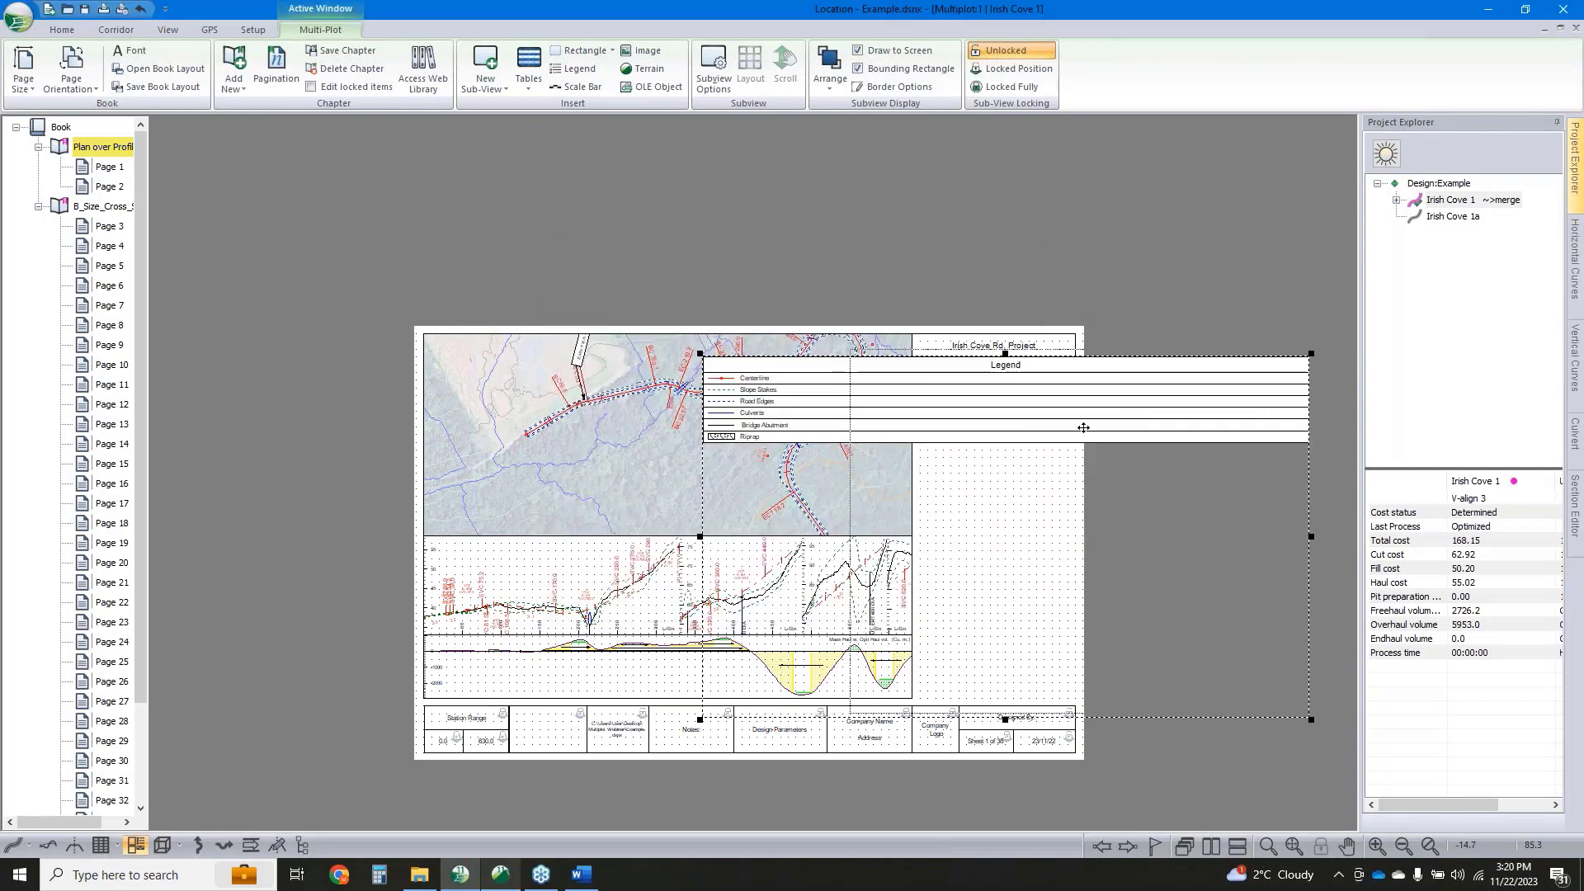
Move the legend into the blank column below the project title and shrink it to the column's width and its six rows
left_click_drag(1105, 447, 1111, 443)
middle_click_drag(1138, 478, 958, 473)
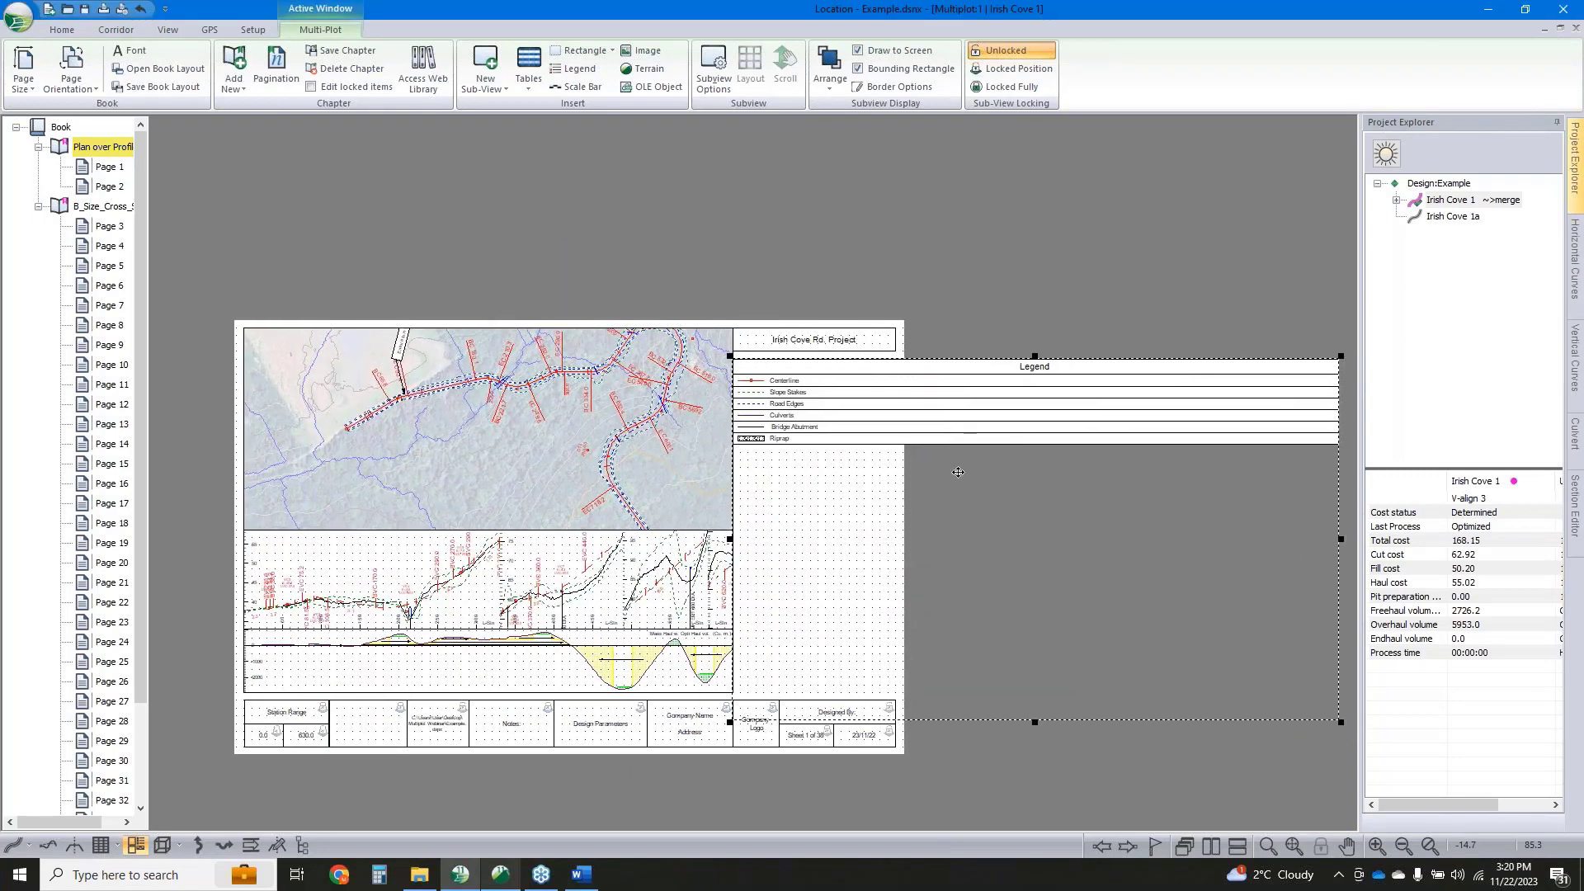
left_click_drag(914, 432, 914, 439)
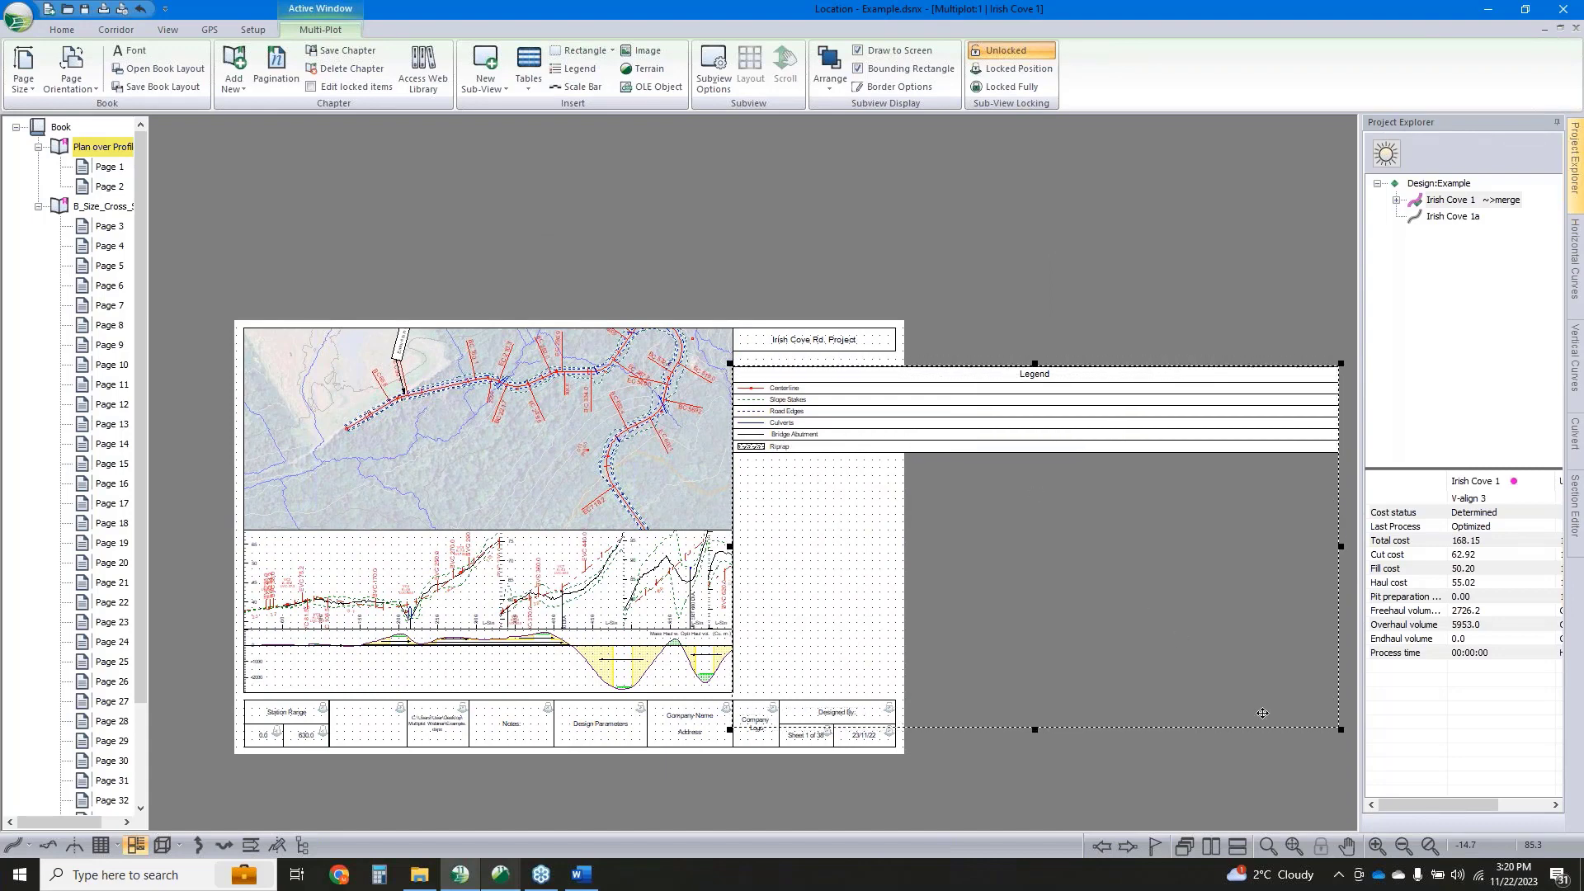
left_click_drag(1338, 727, 898, 454)
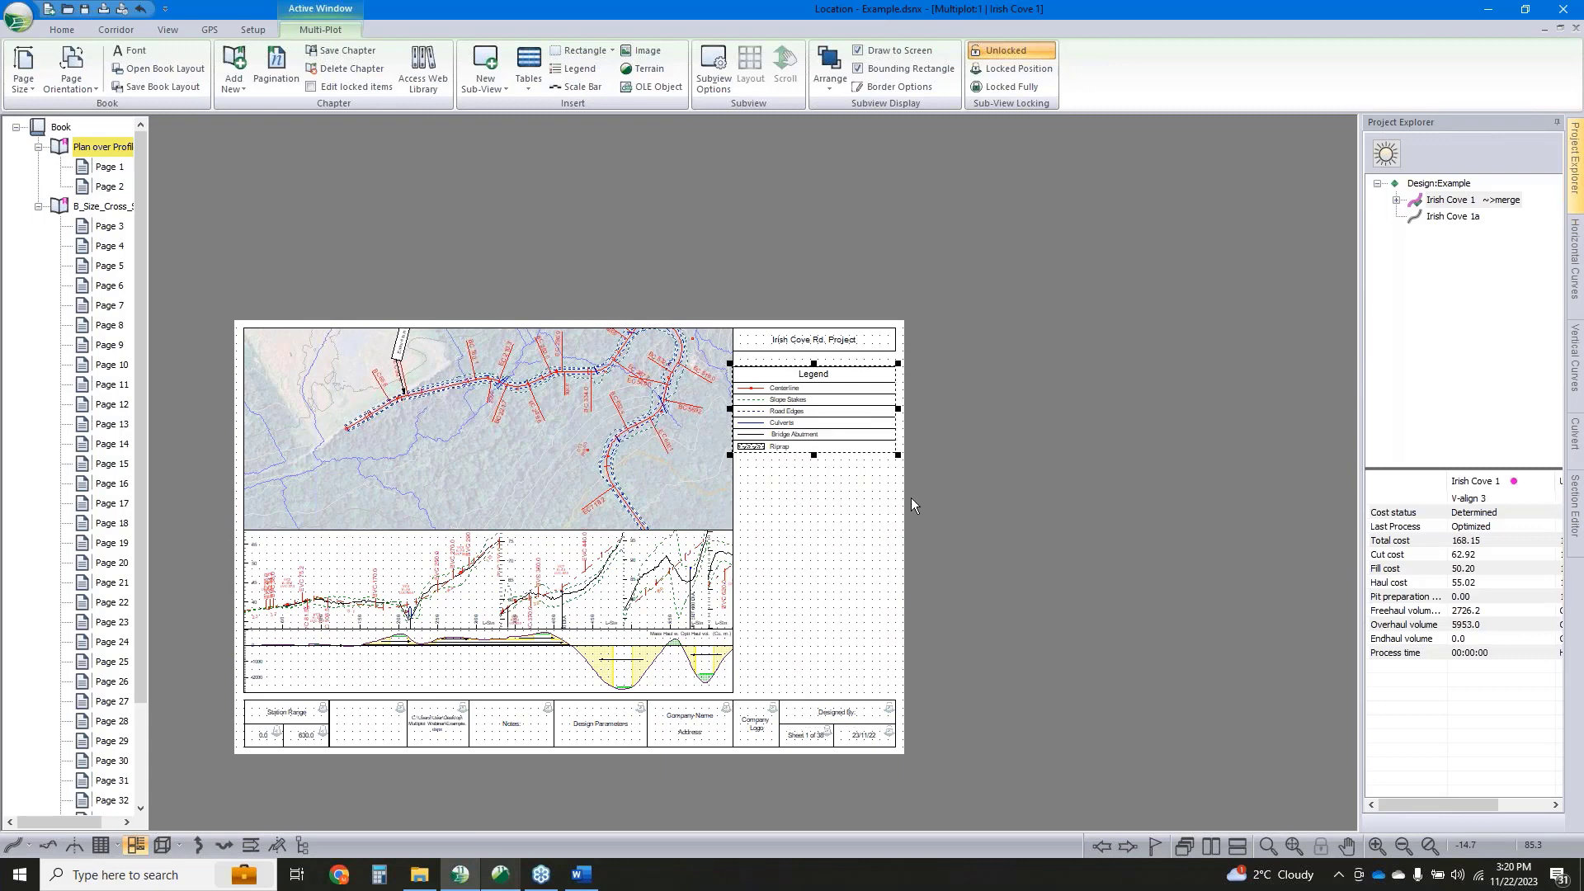
middle_click_drag(997, 495, 1044, 503)
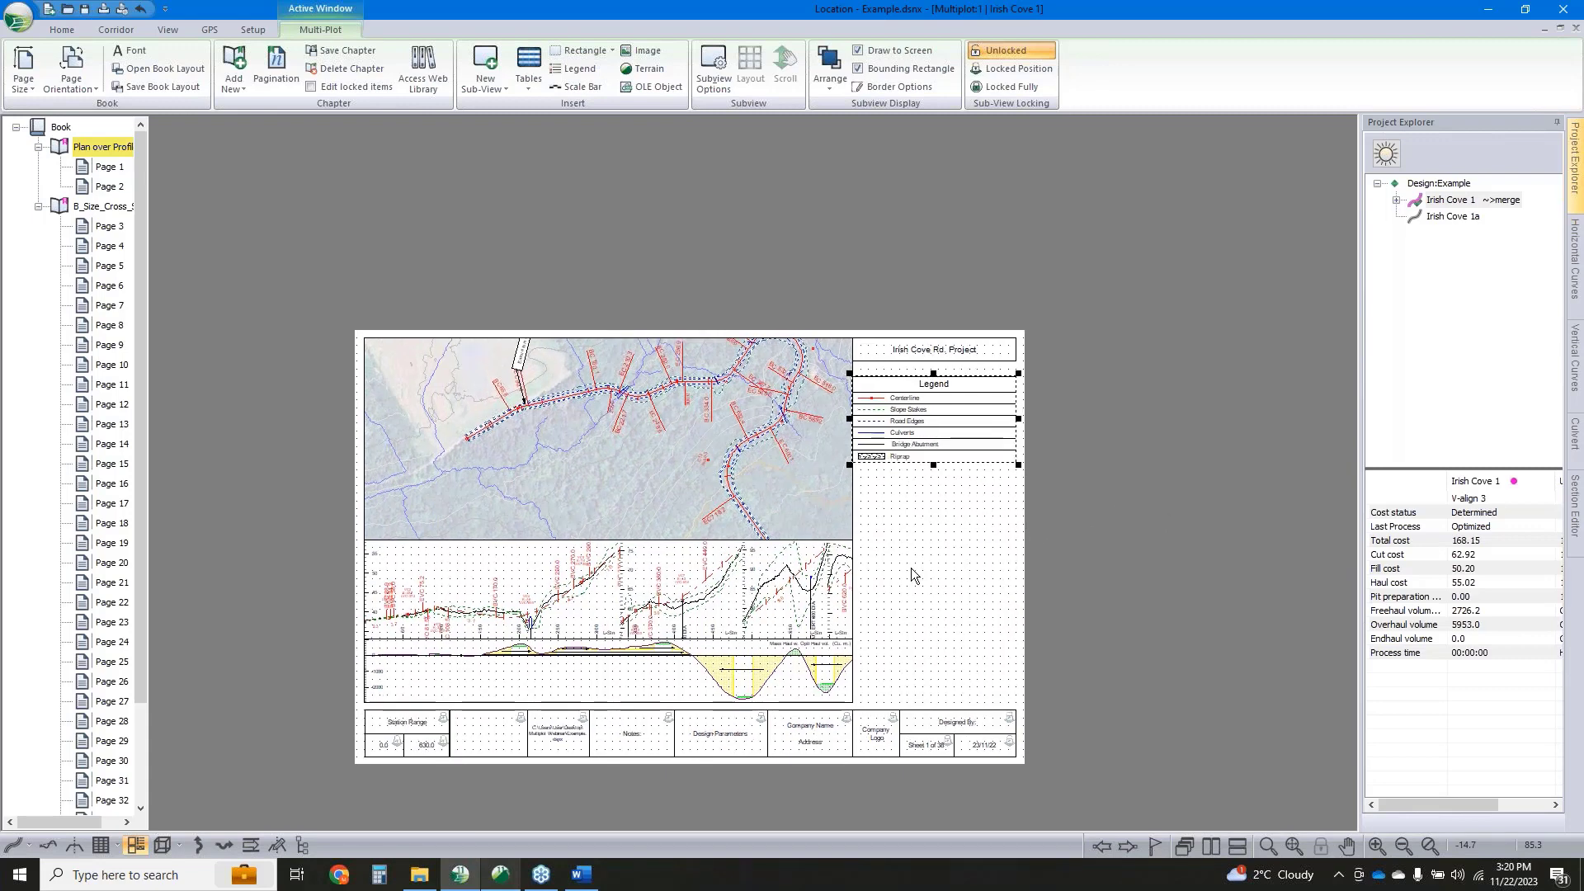
Insert a data sub-view, place it directly below the legend and shrink it to the width of that column
left_click(525, 78)
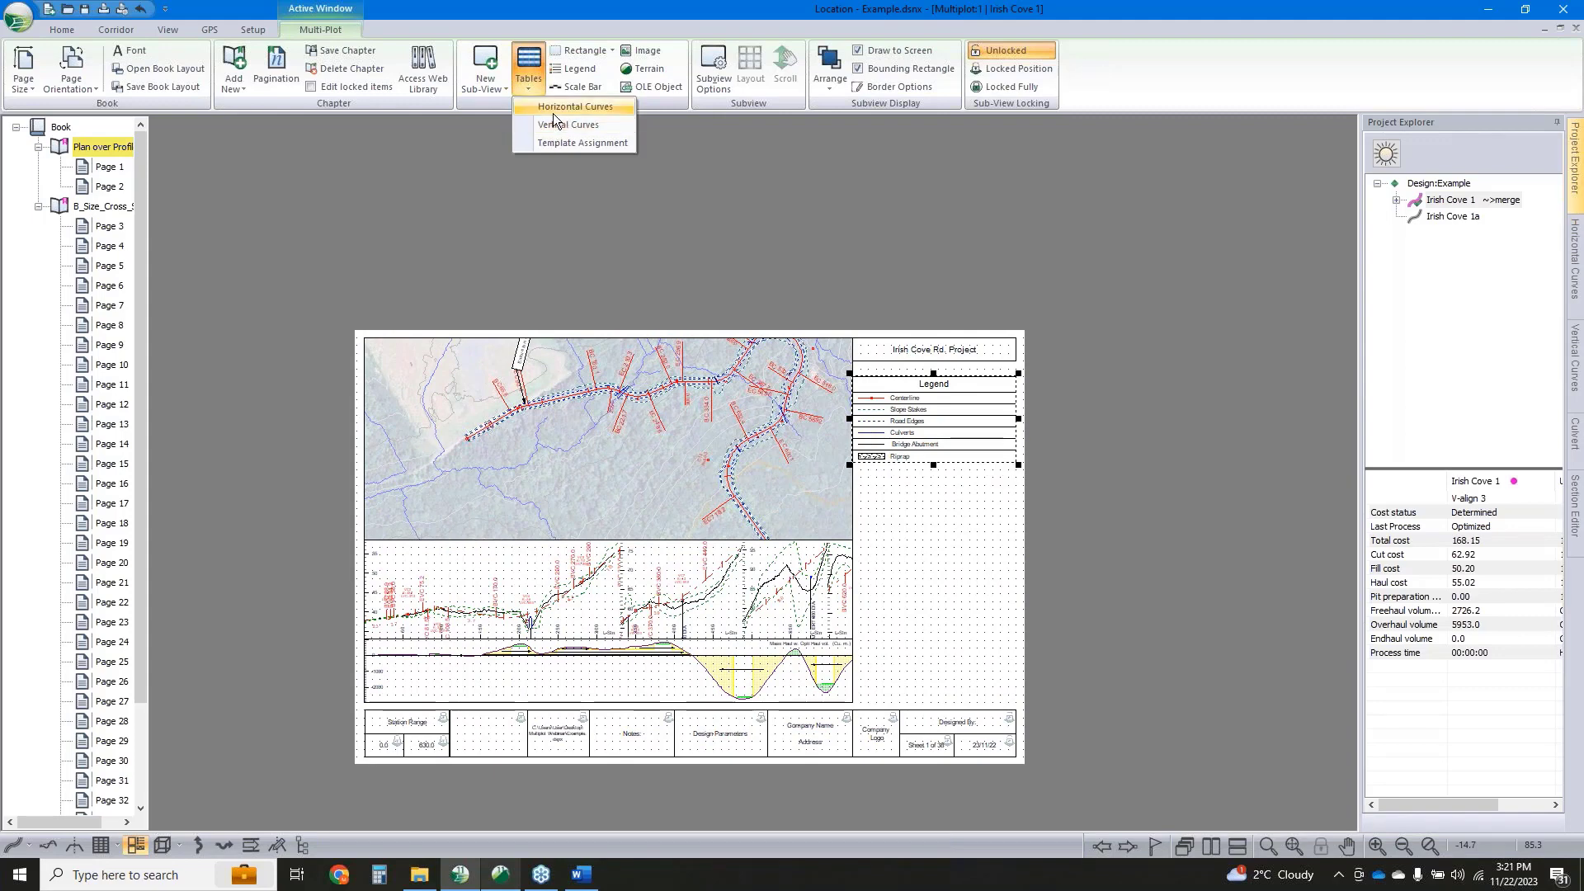
left_click(501, 92)
left_click(501, 160)
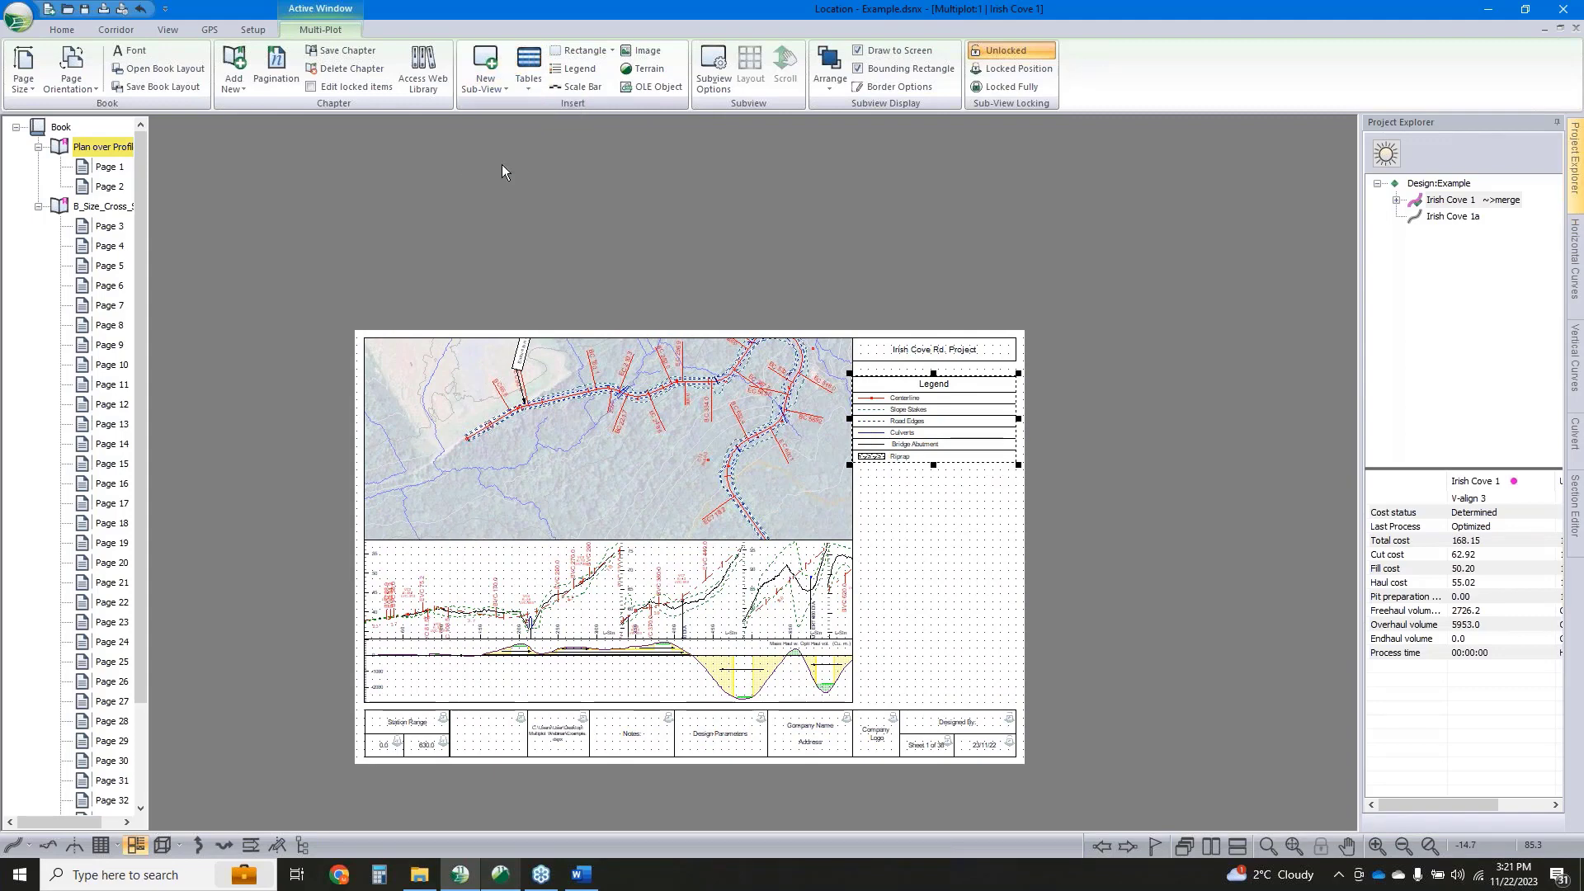
left_click_drag(629, 529, 628, 528)
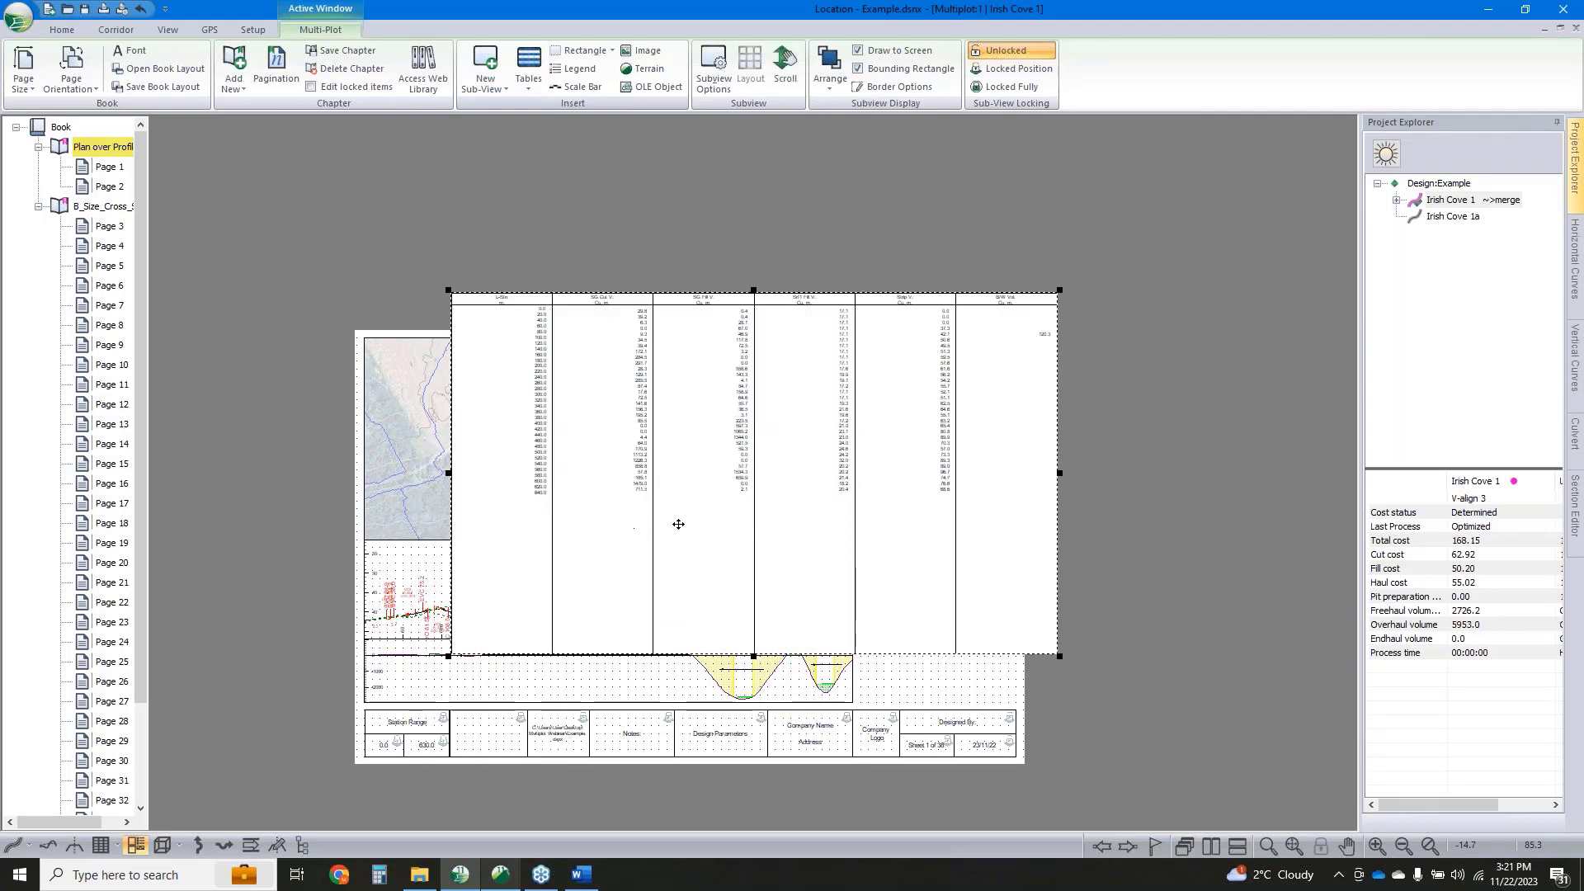
left_click_drag(803, 586, 805, 572)
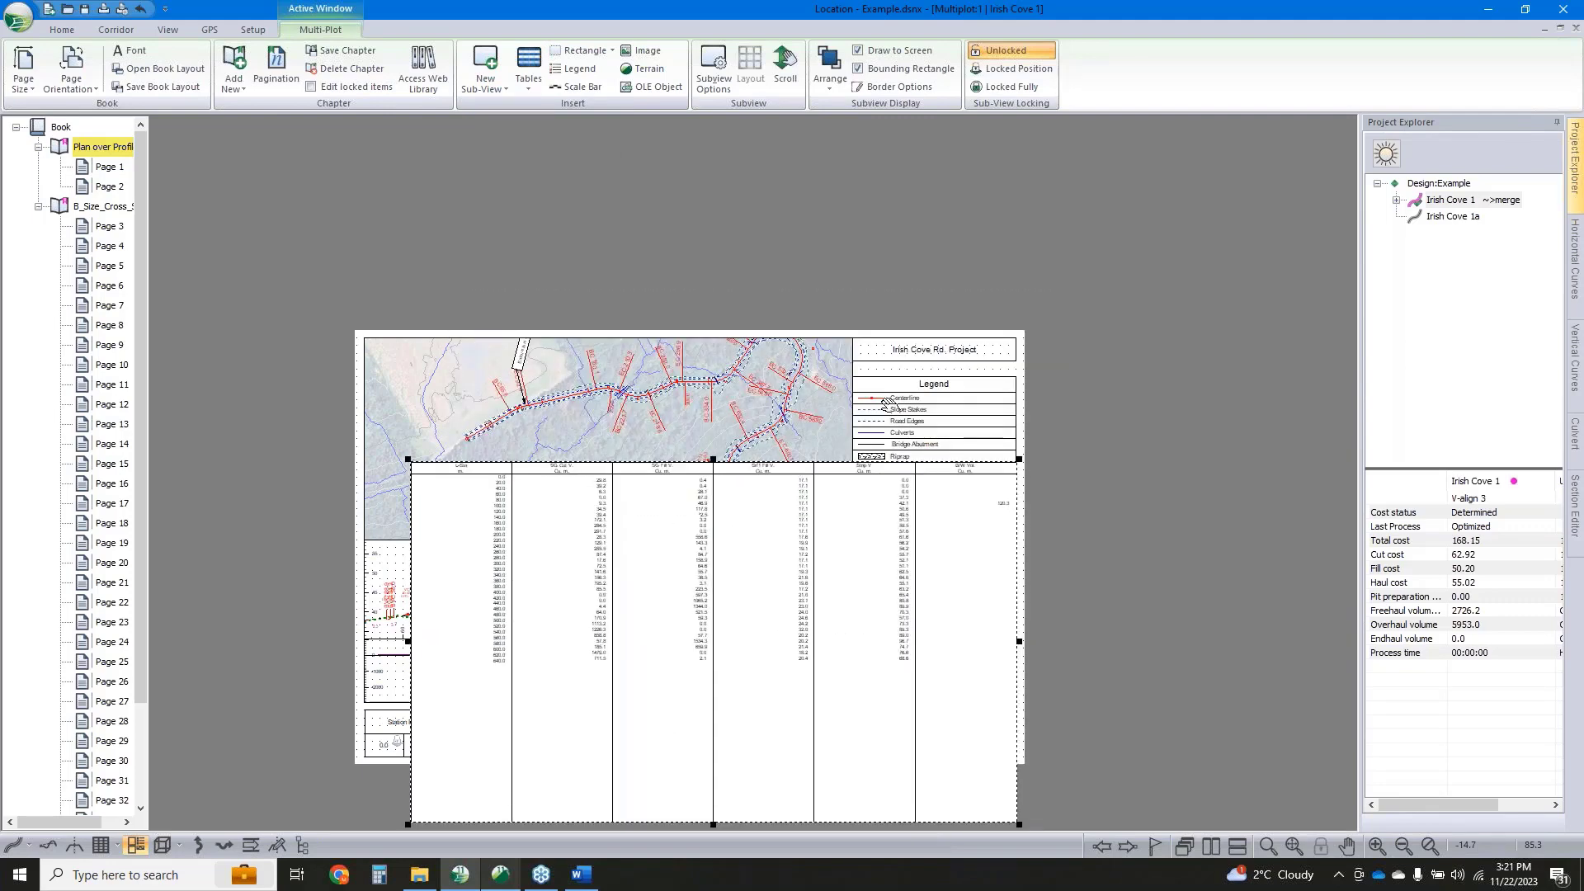
middle_click_drag(636, 656, 720, 536)
left_click_drag(492, 704, 933, 476)
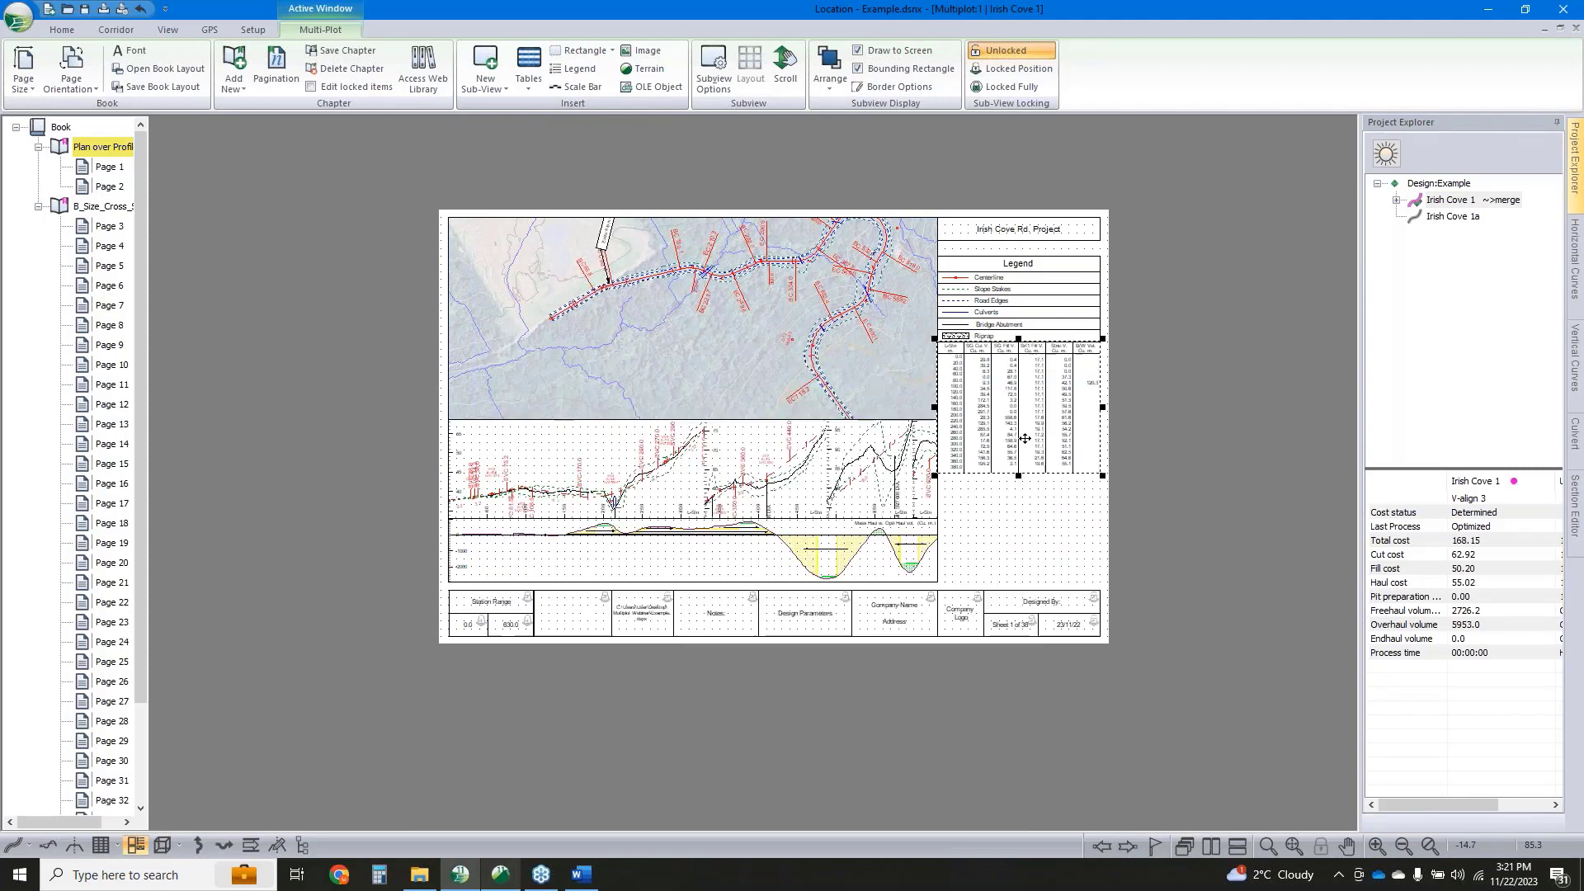
Set the interval of the data table's Auto interval points 2 rows to 100 m
scroll(978, 481, "up", 2)
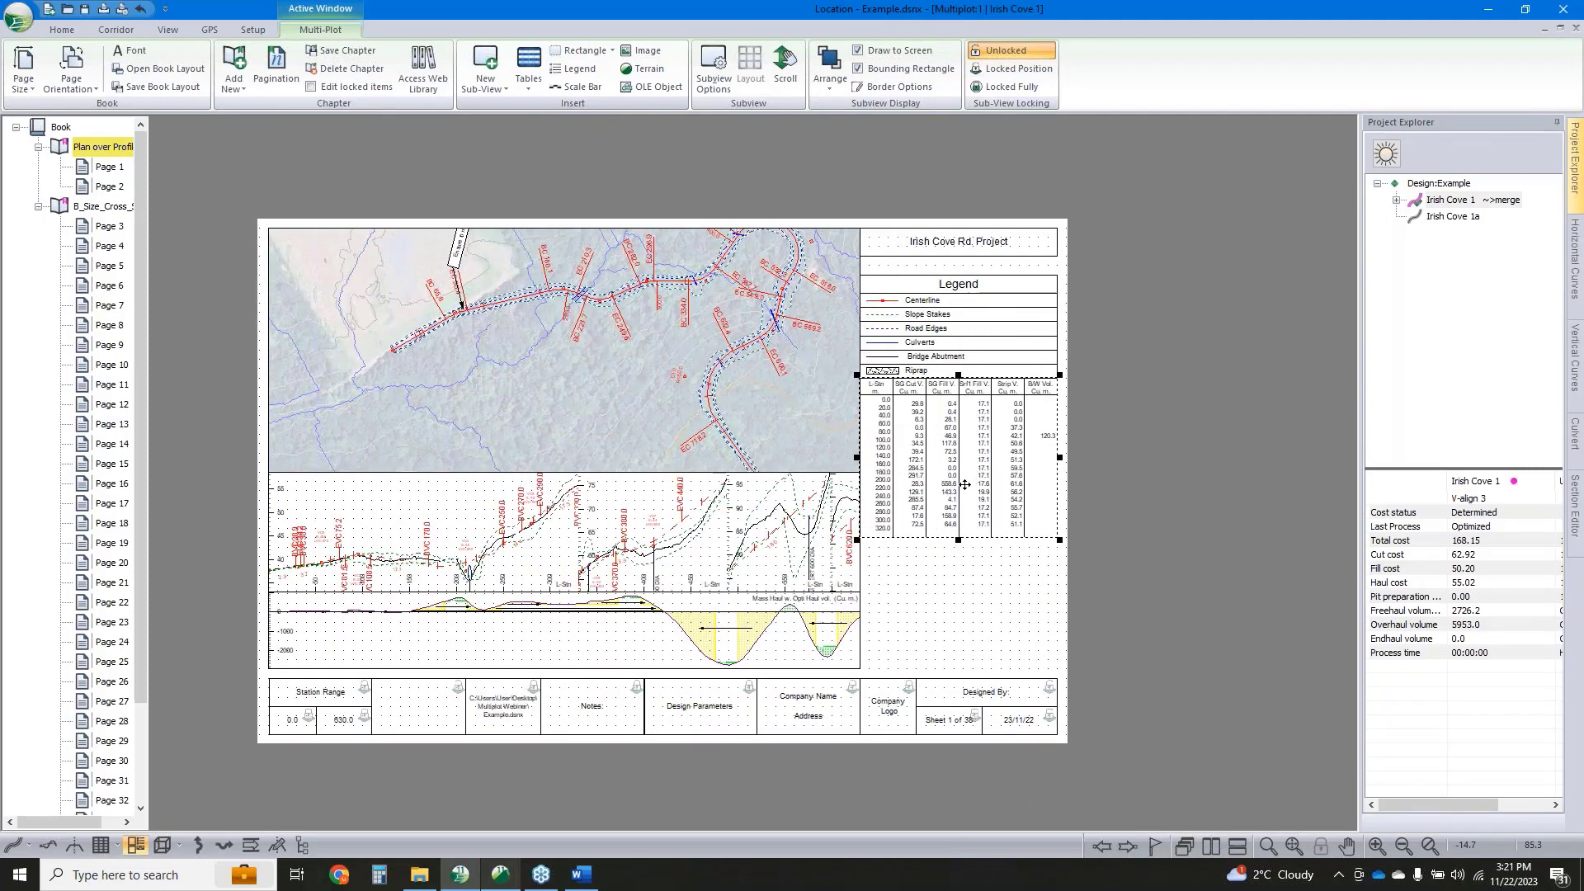
double_click(964, 485)
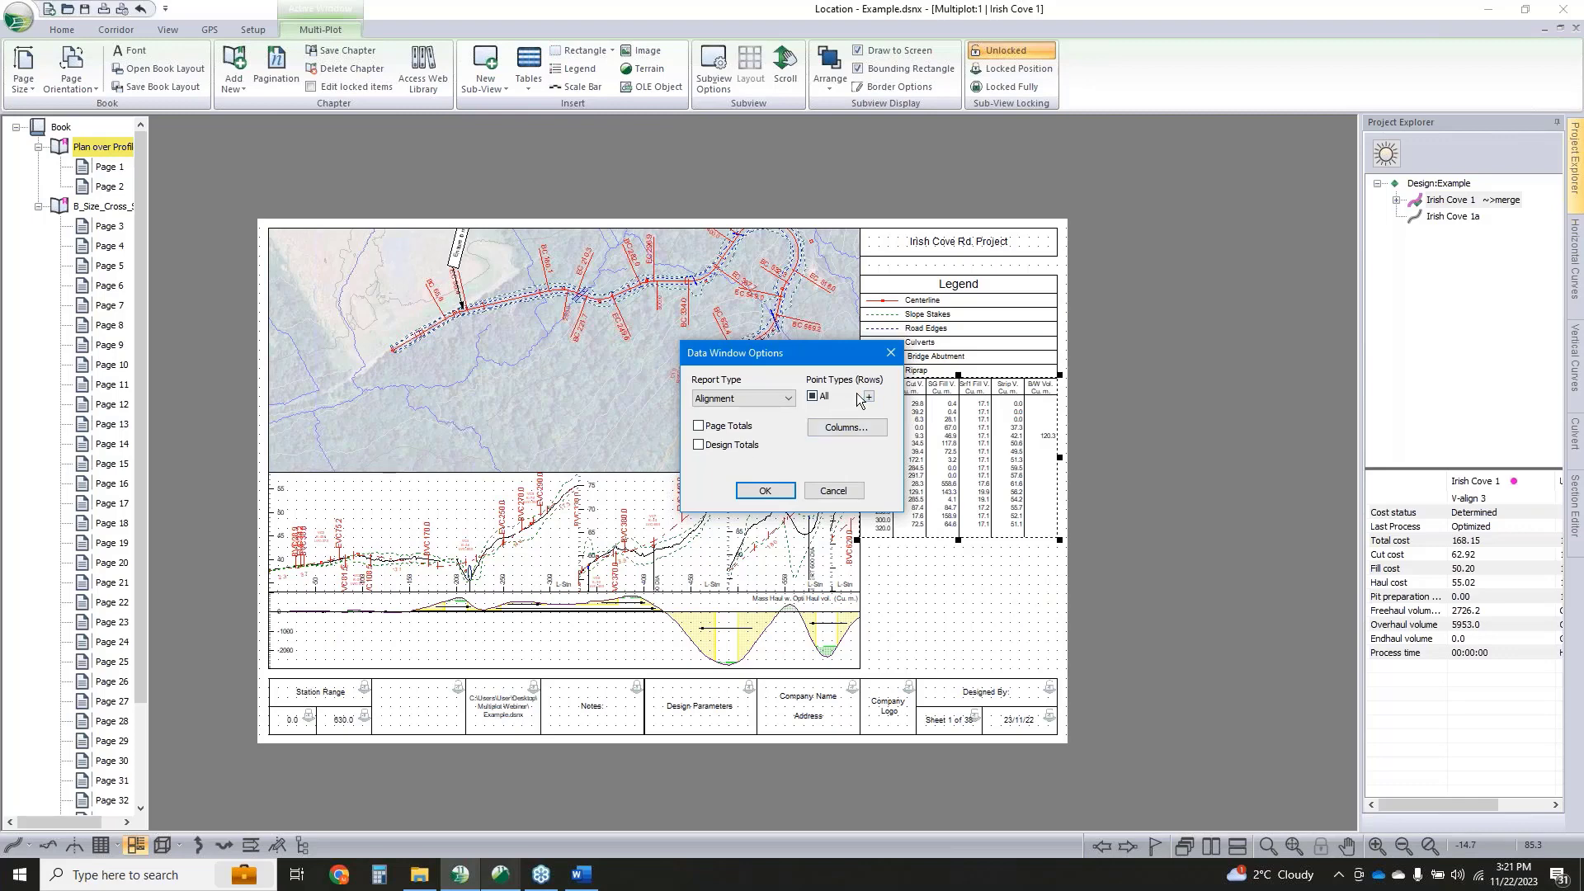
left_click(869, 397)
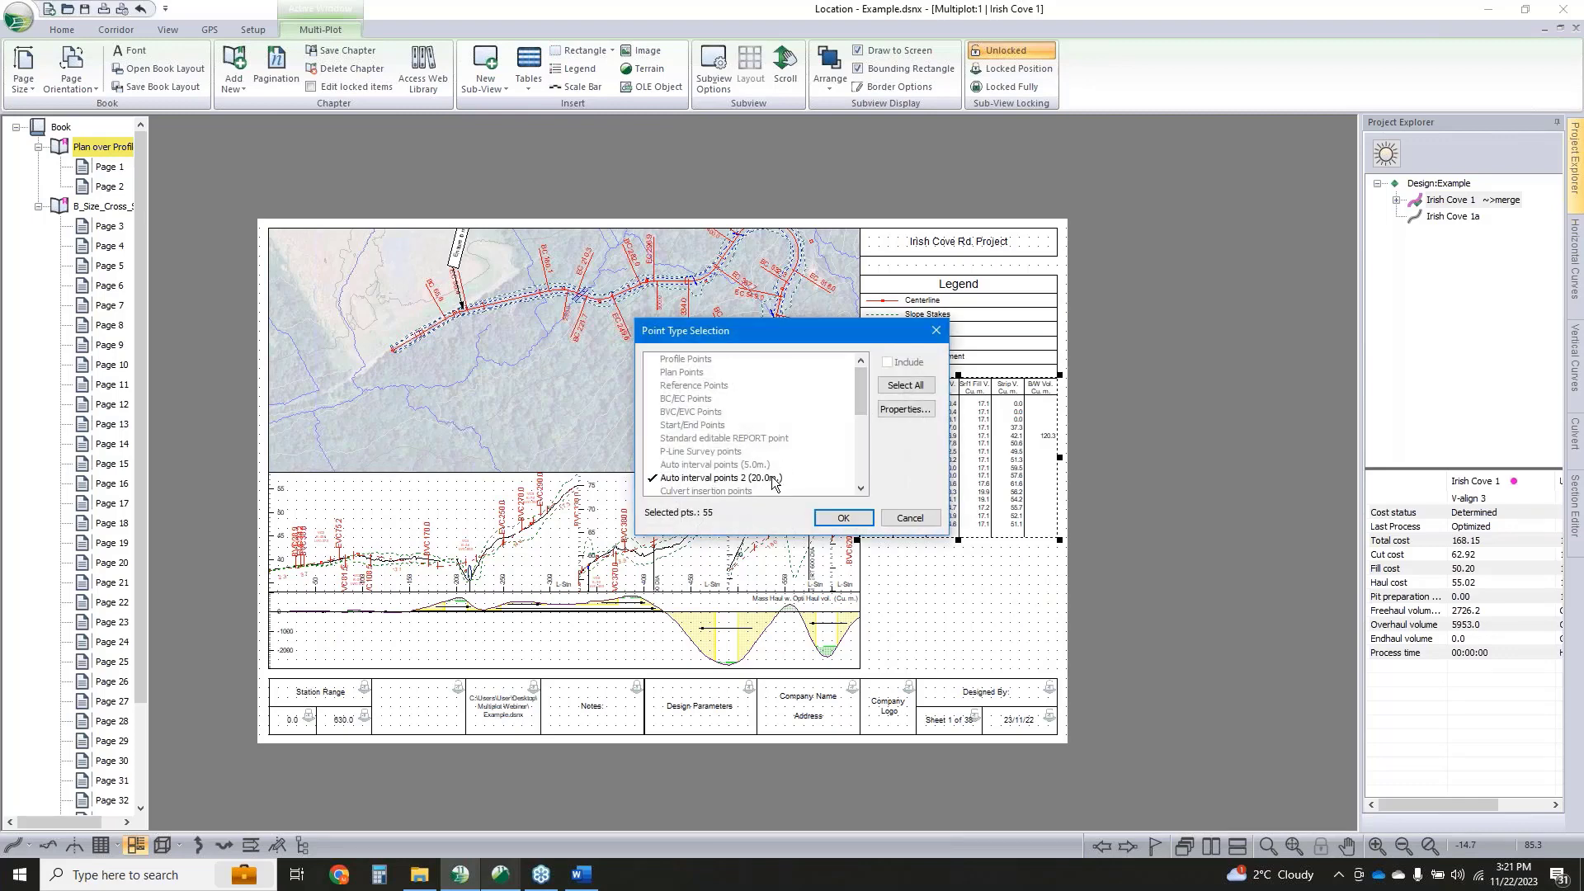
left_click(767, 479)
left_click(905, 409)
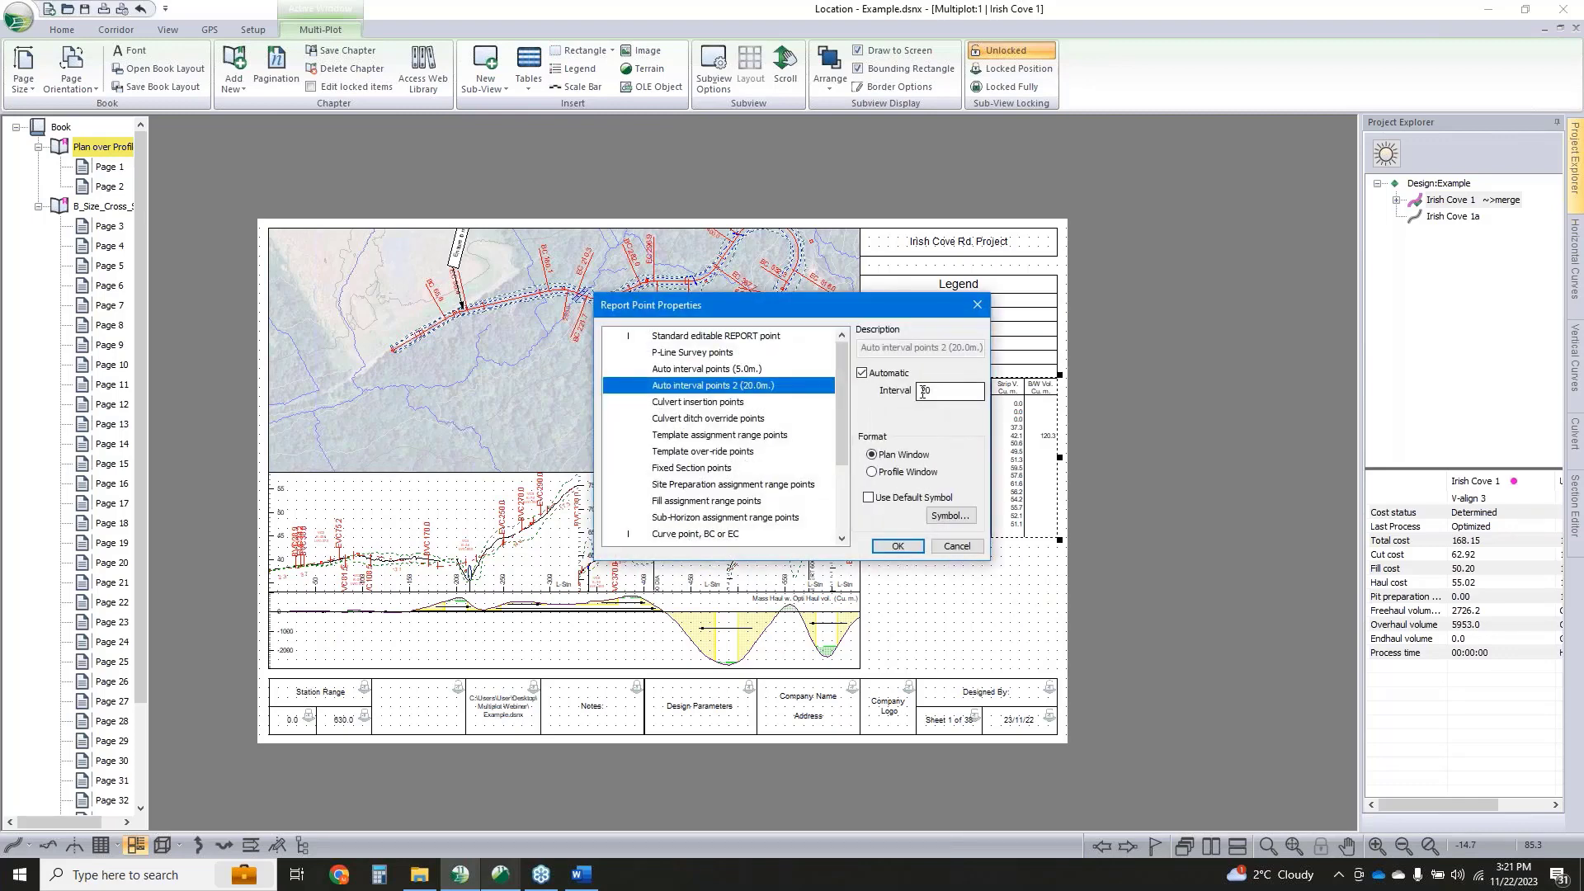
double_click(947, 391)
type("1")
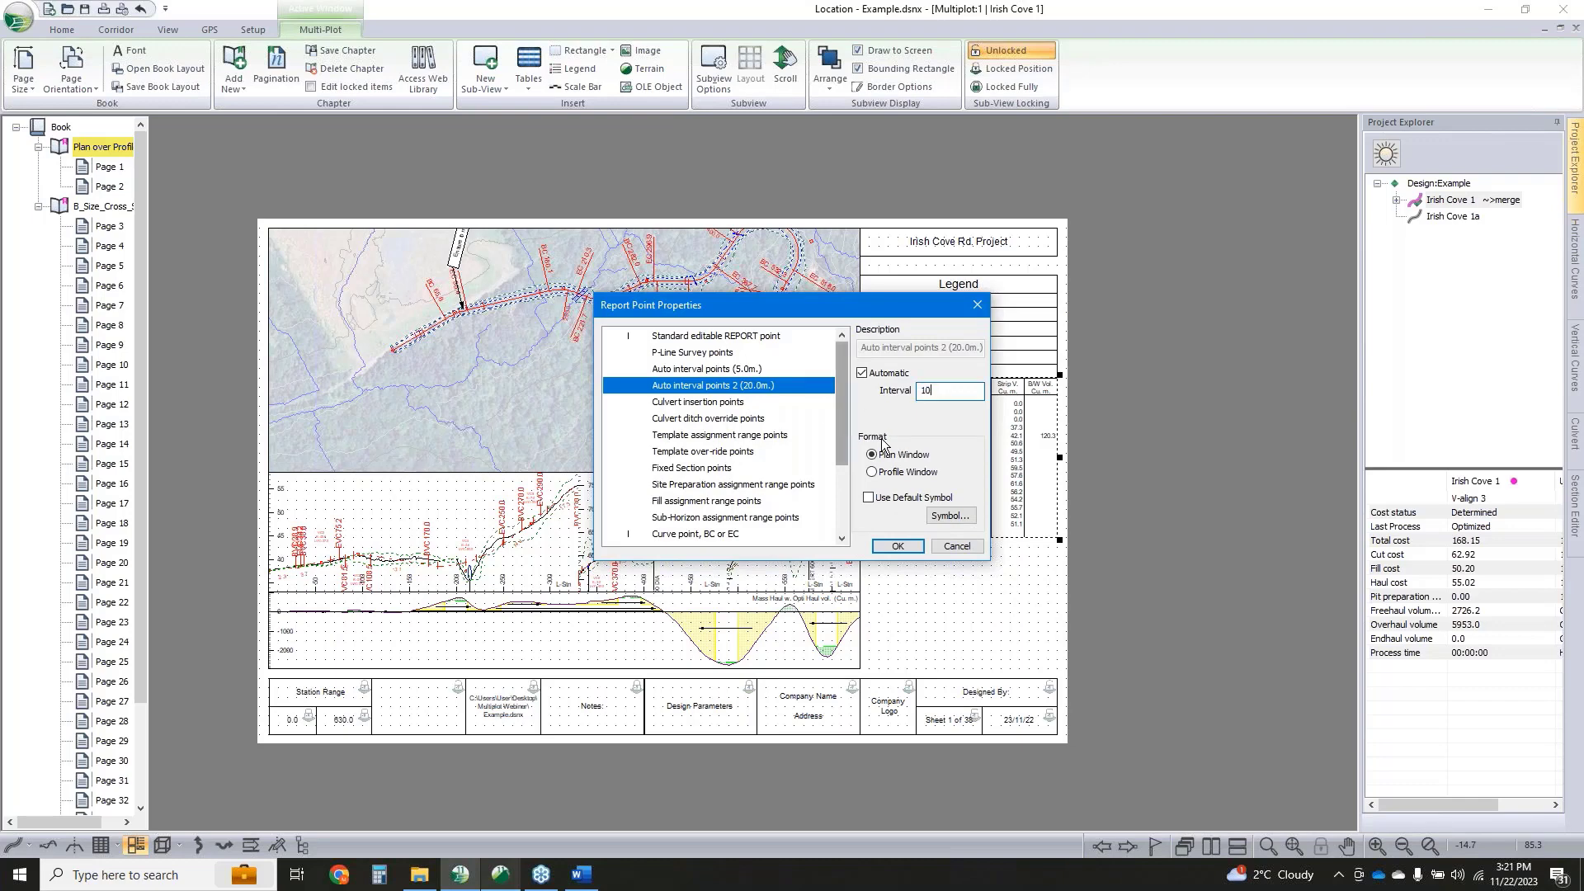
type("0")
left_click(907, 548)
left_click(842, 517)
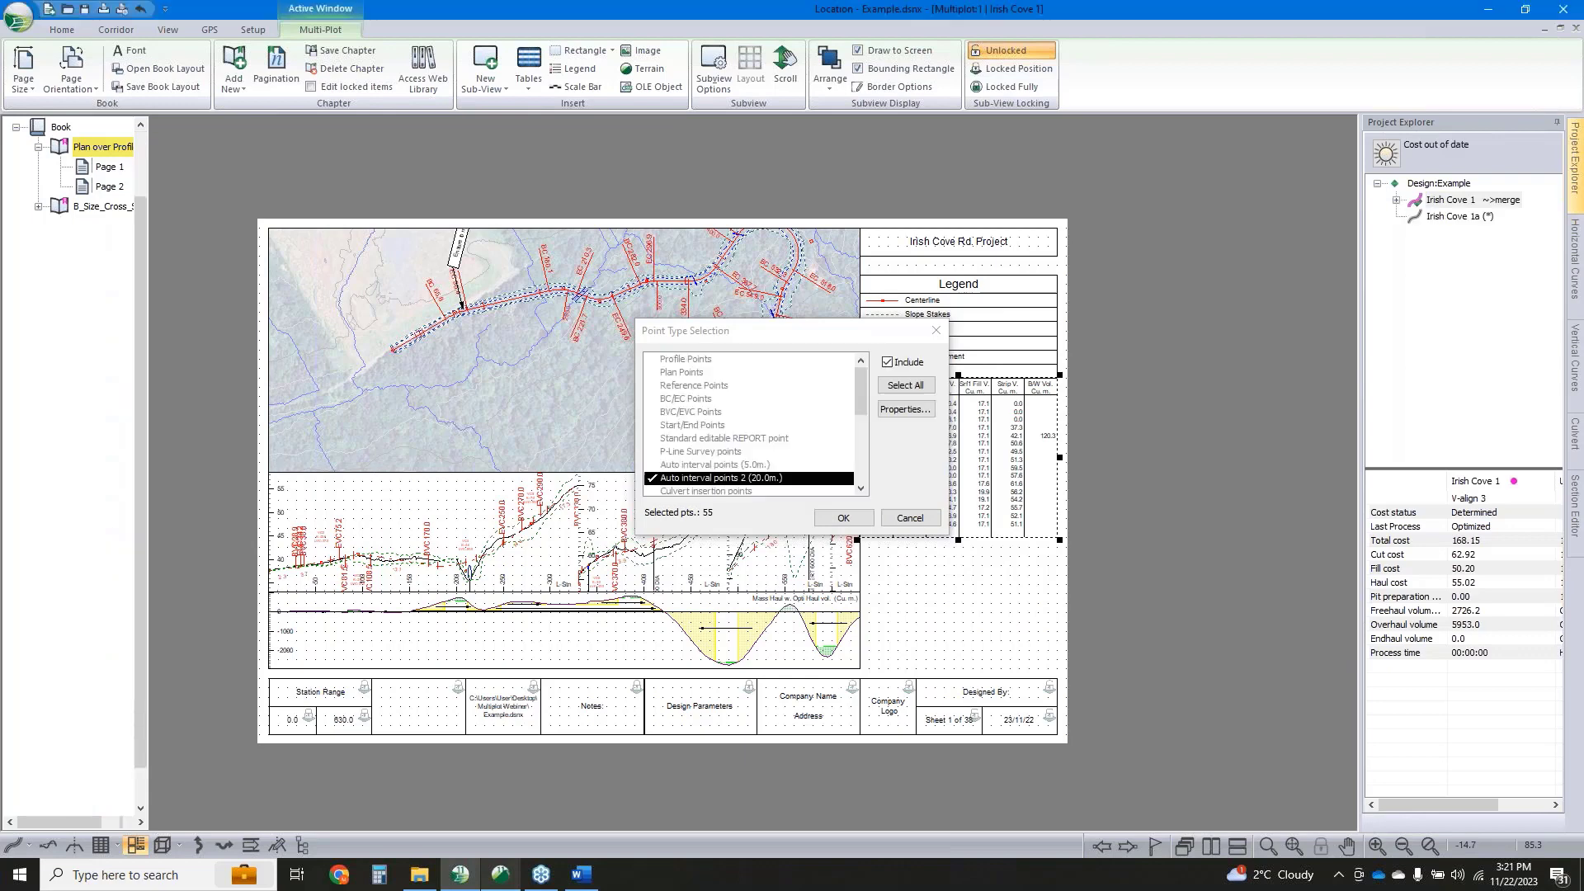
left_click(843, 517)
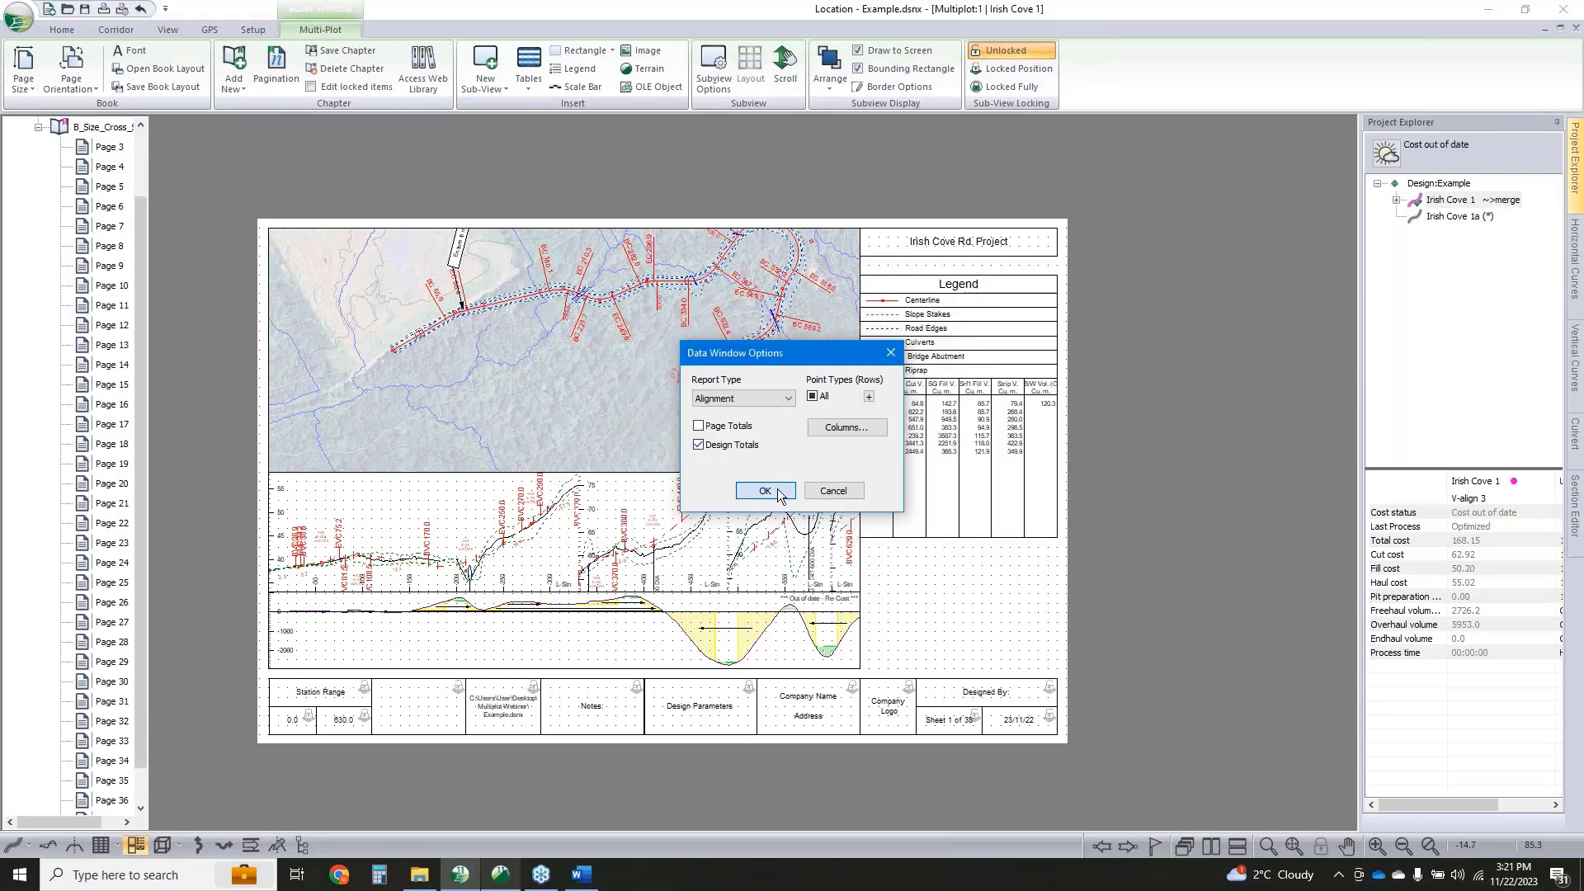
Include Design Totals in the data table and reduce the table's height
left_click(765, 490)
left_click(1051, 537)
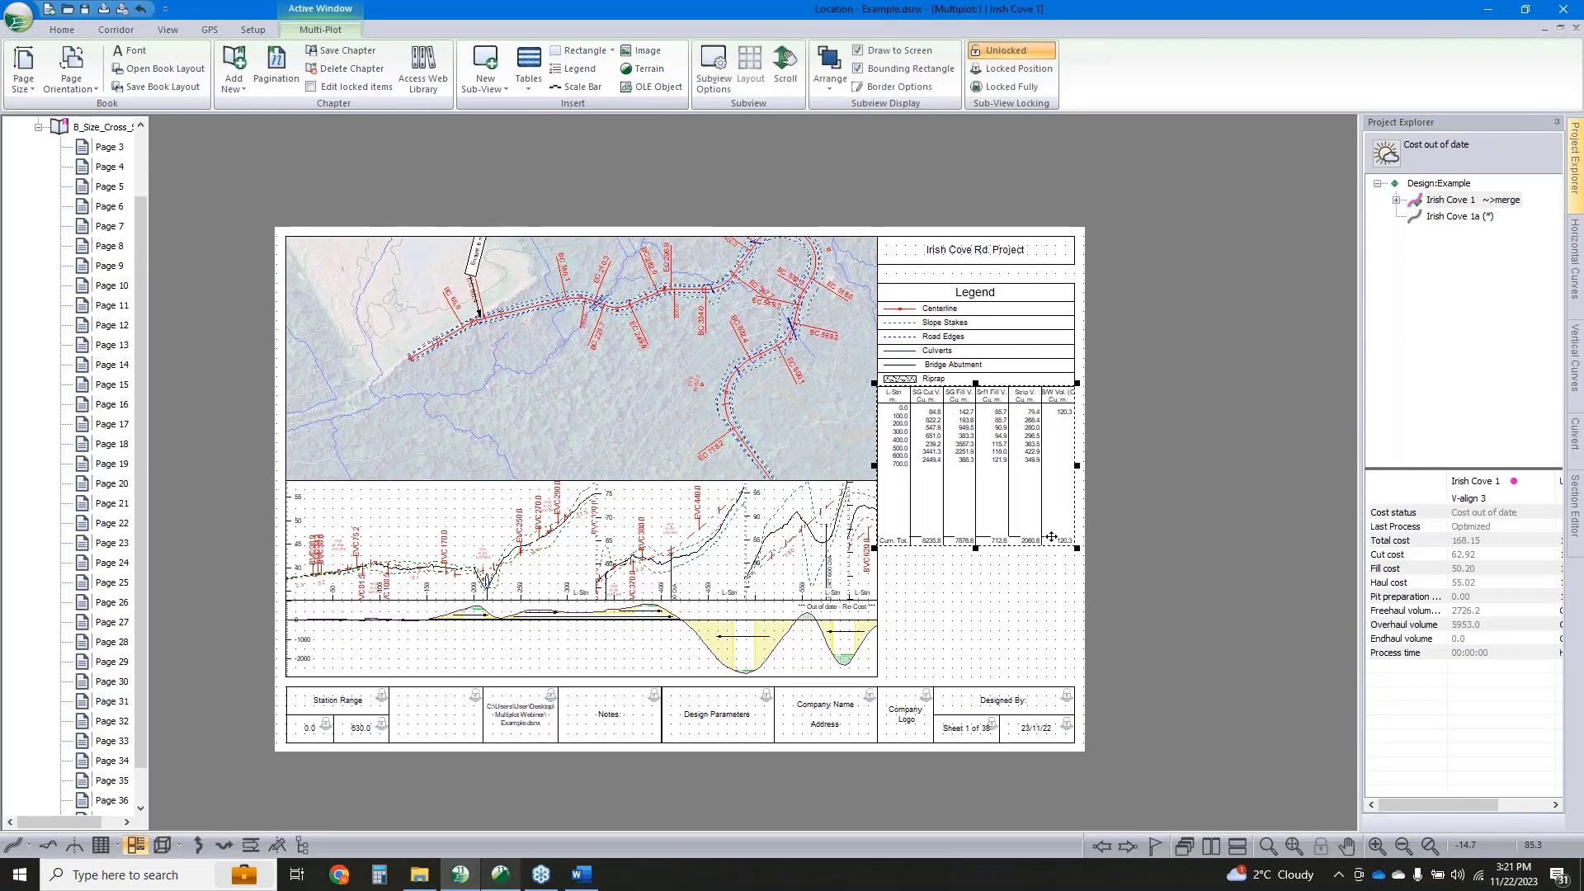
left_click_drag(1078, 547, 1077, 509)
left_click(1143, 547)
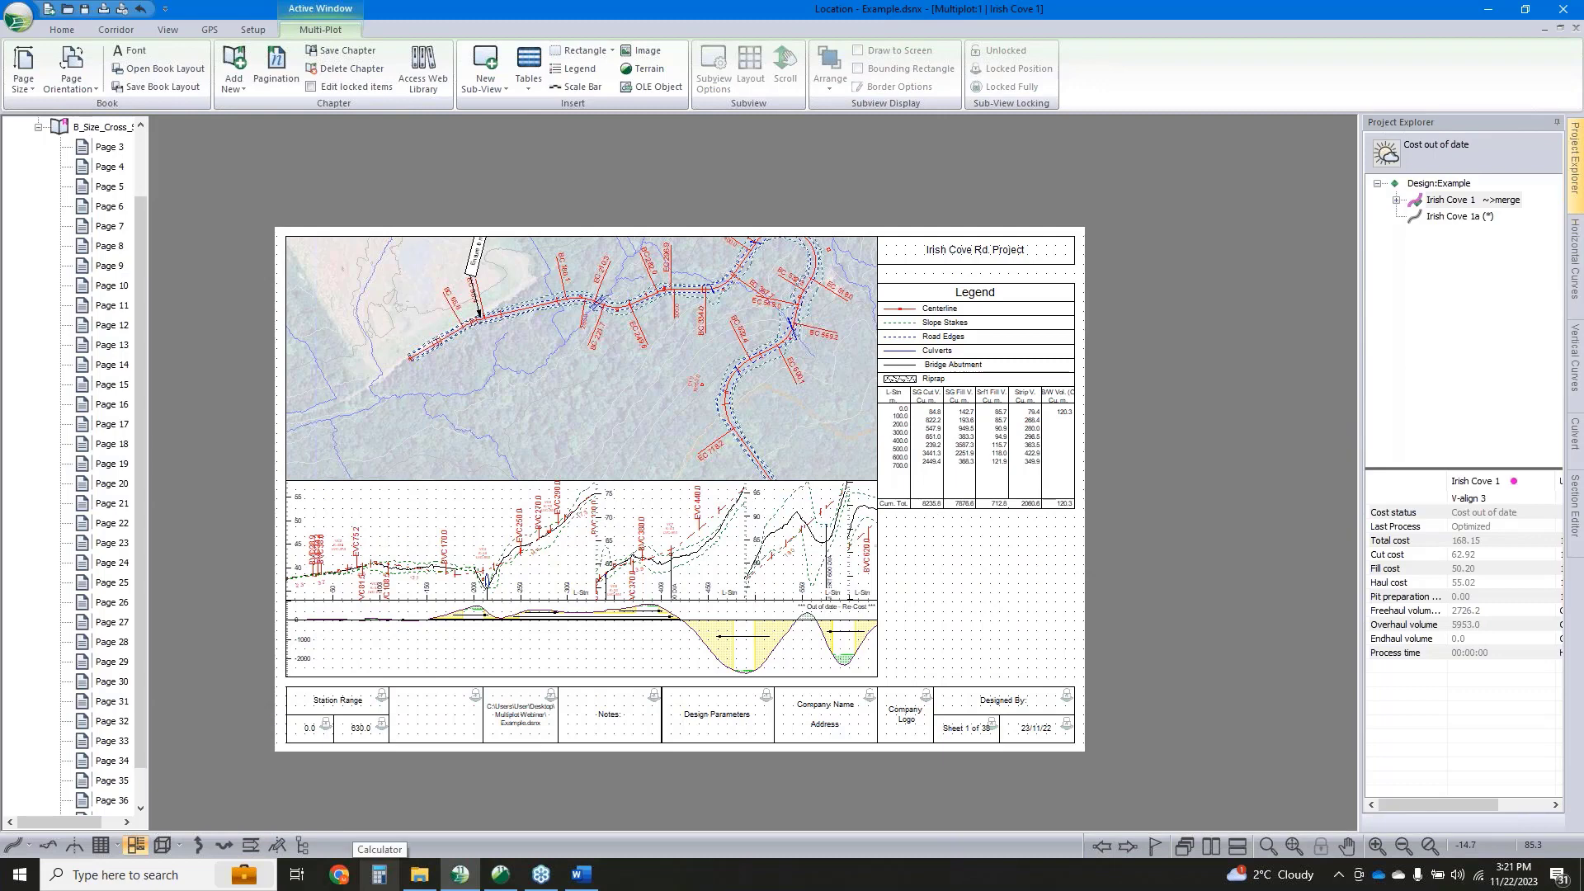
Switch to Word, copy the selected rich text example with its table, and return to the Multi-Plot layout
left_click(587, 880)
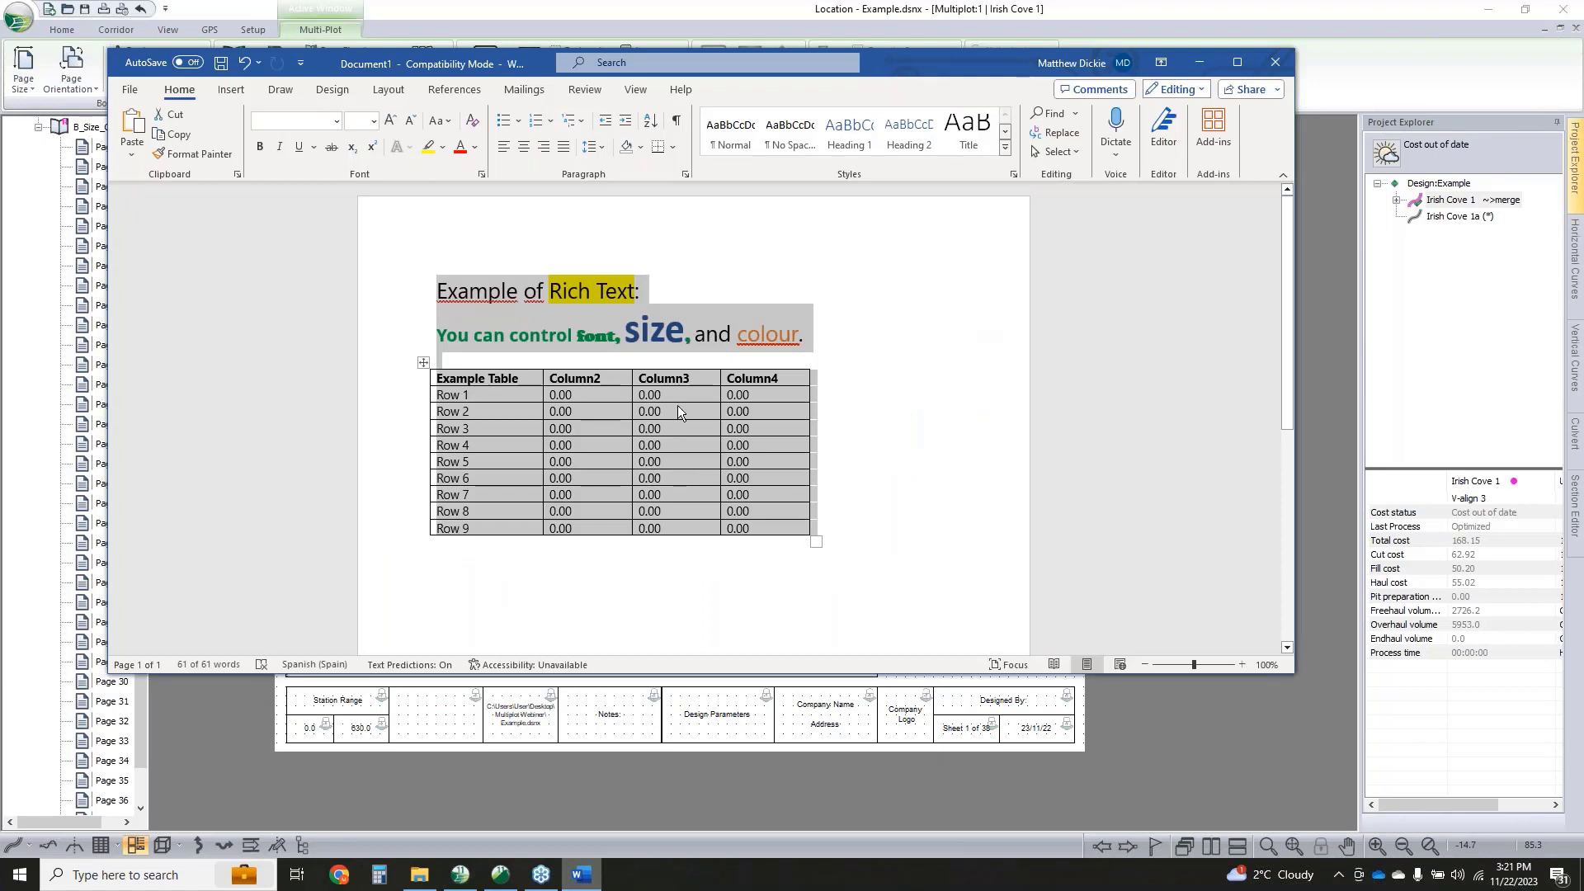
right_click(701, 314)
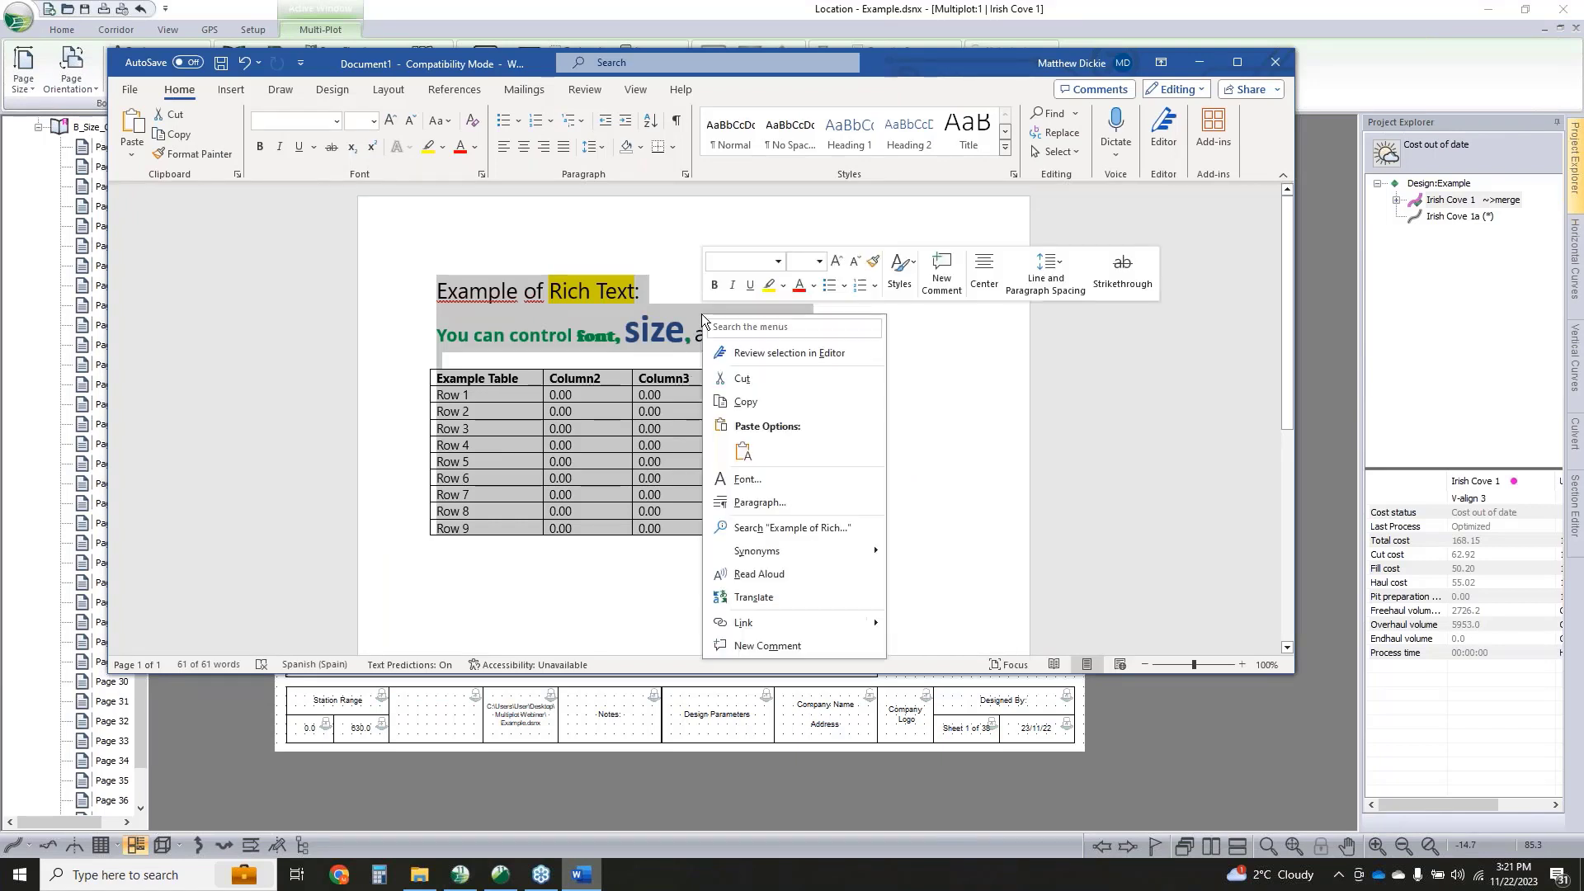
left_click(746, 402)
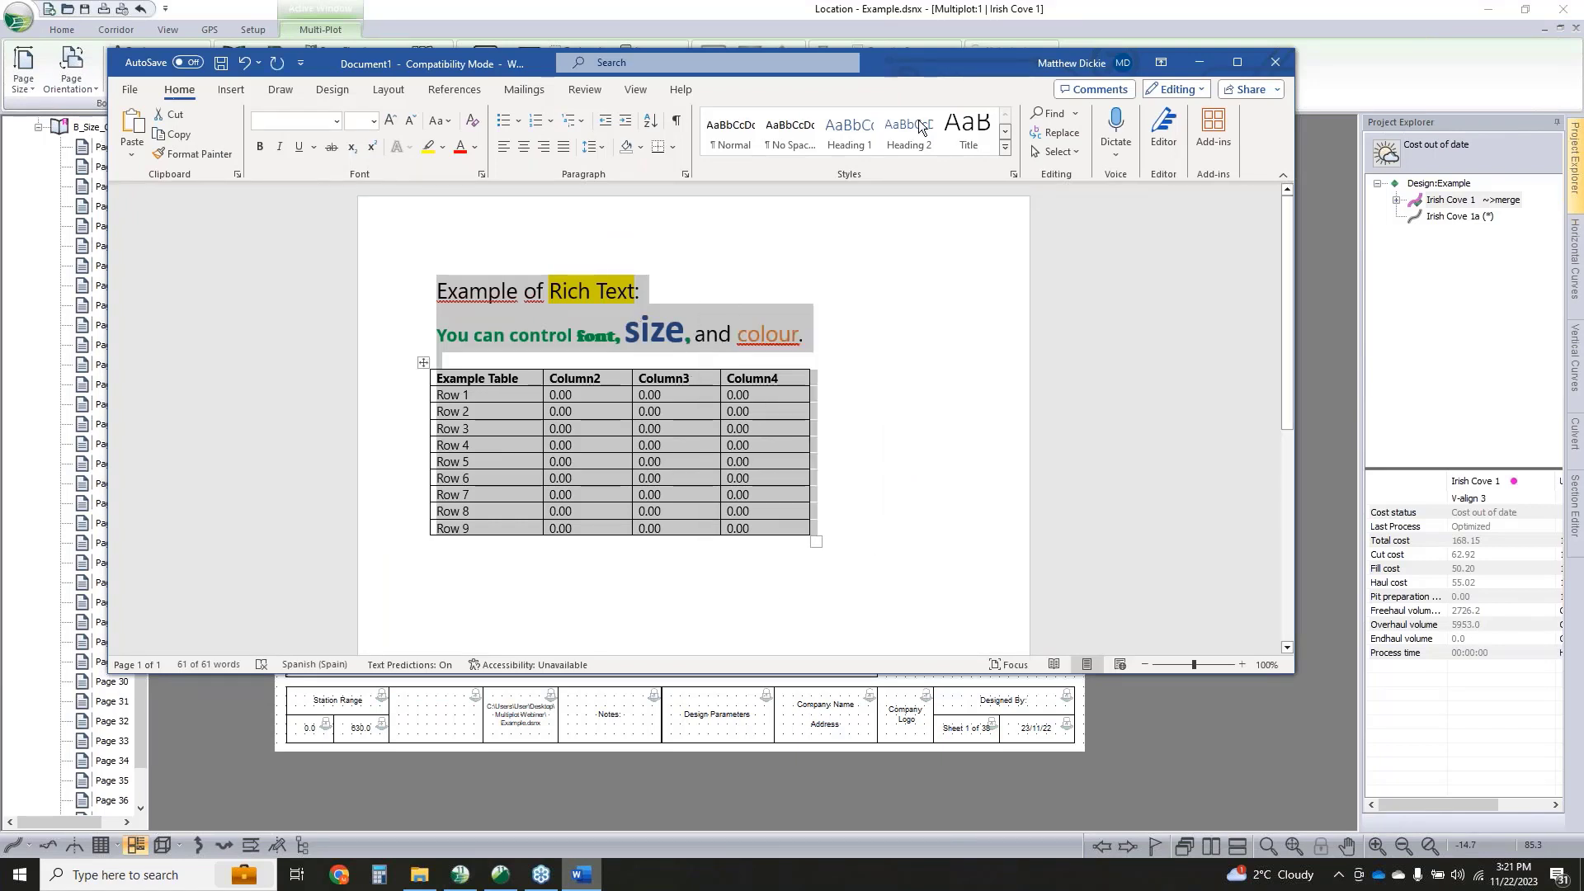
left_click(1201, 68)
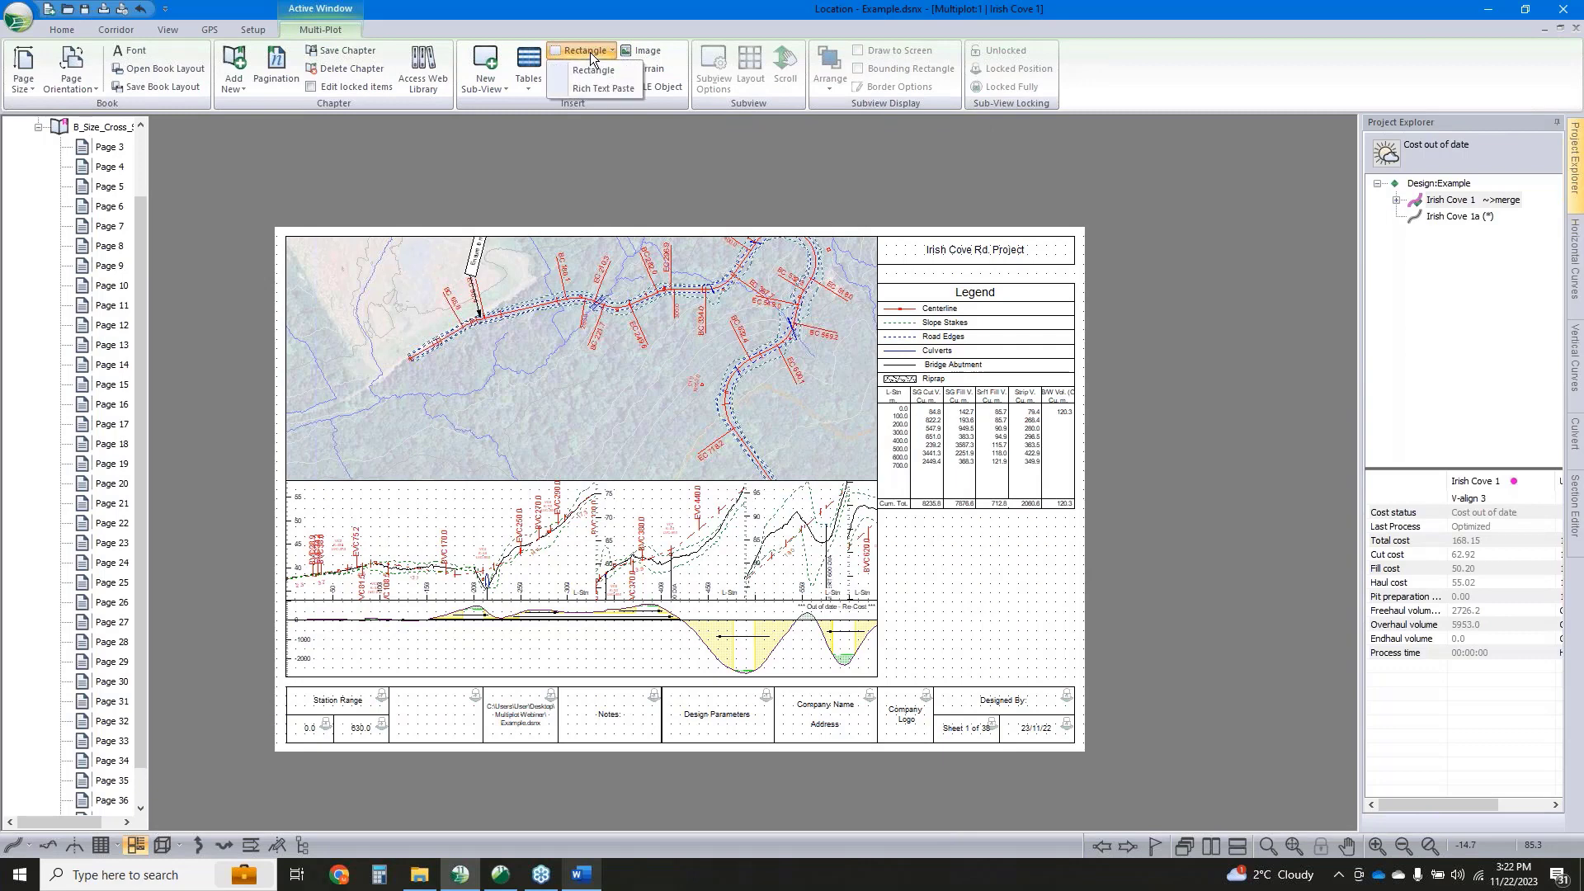
Insert a Rich Text Paste sub-view containing the copied text and table, keeping its bounding rectangle
left_click(591, 87)
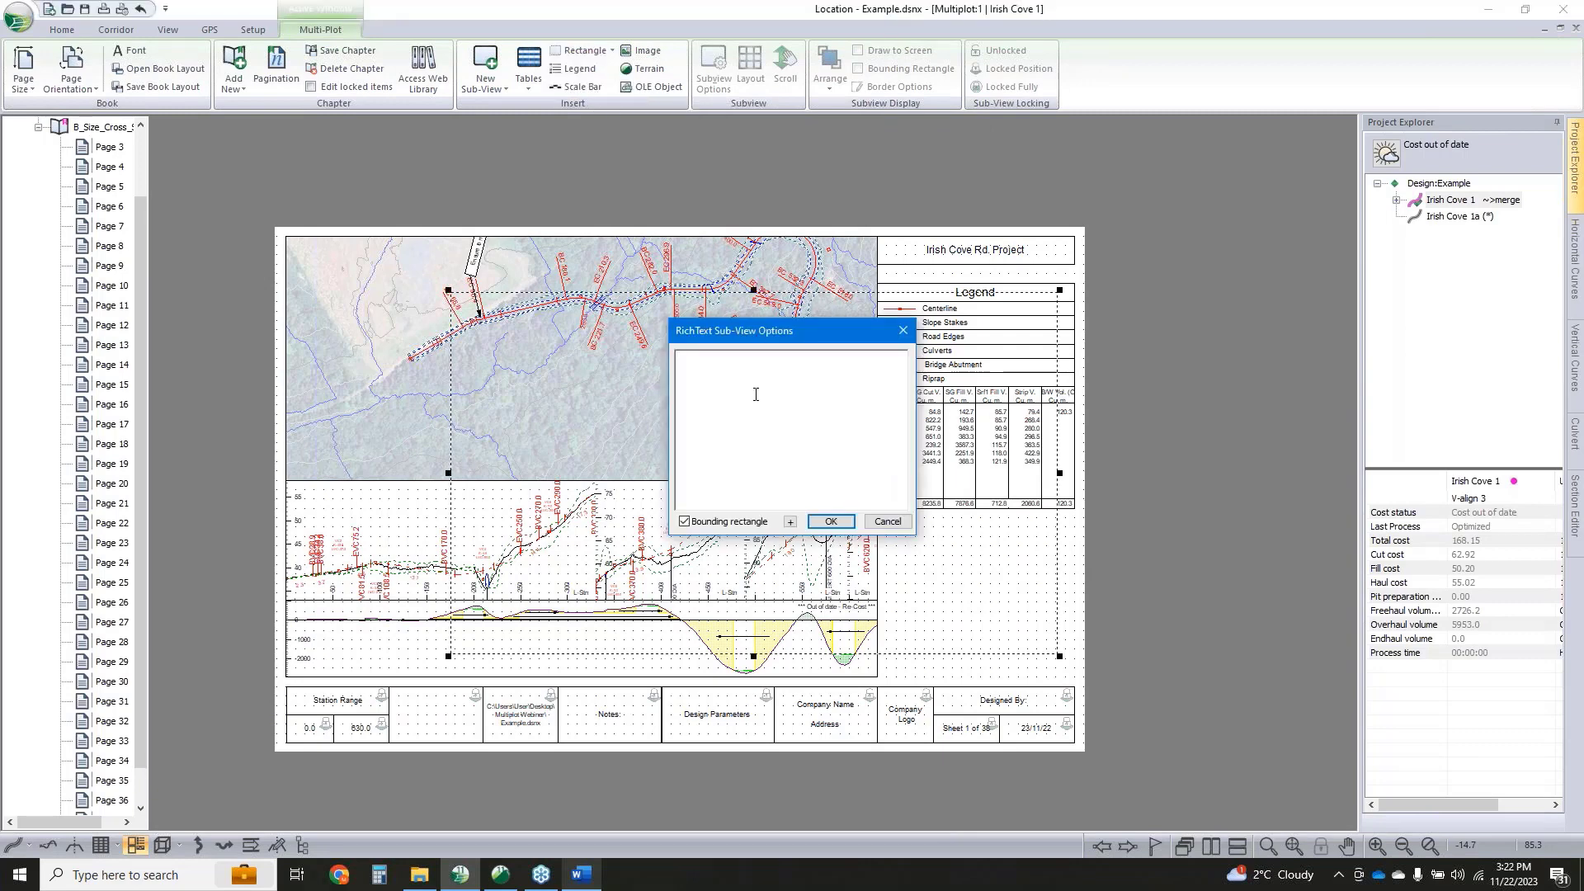
key("ctrl+v")
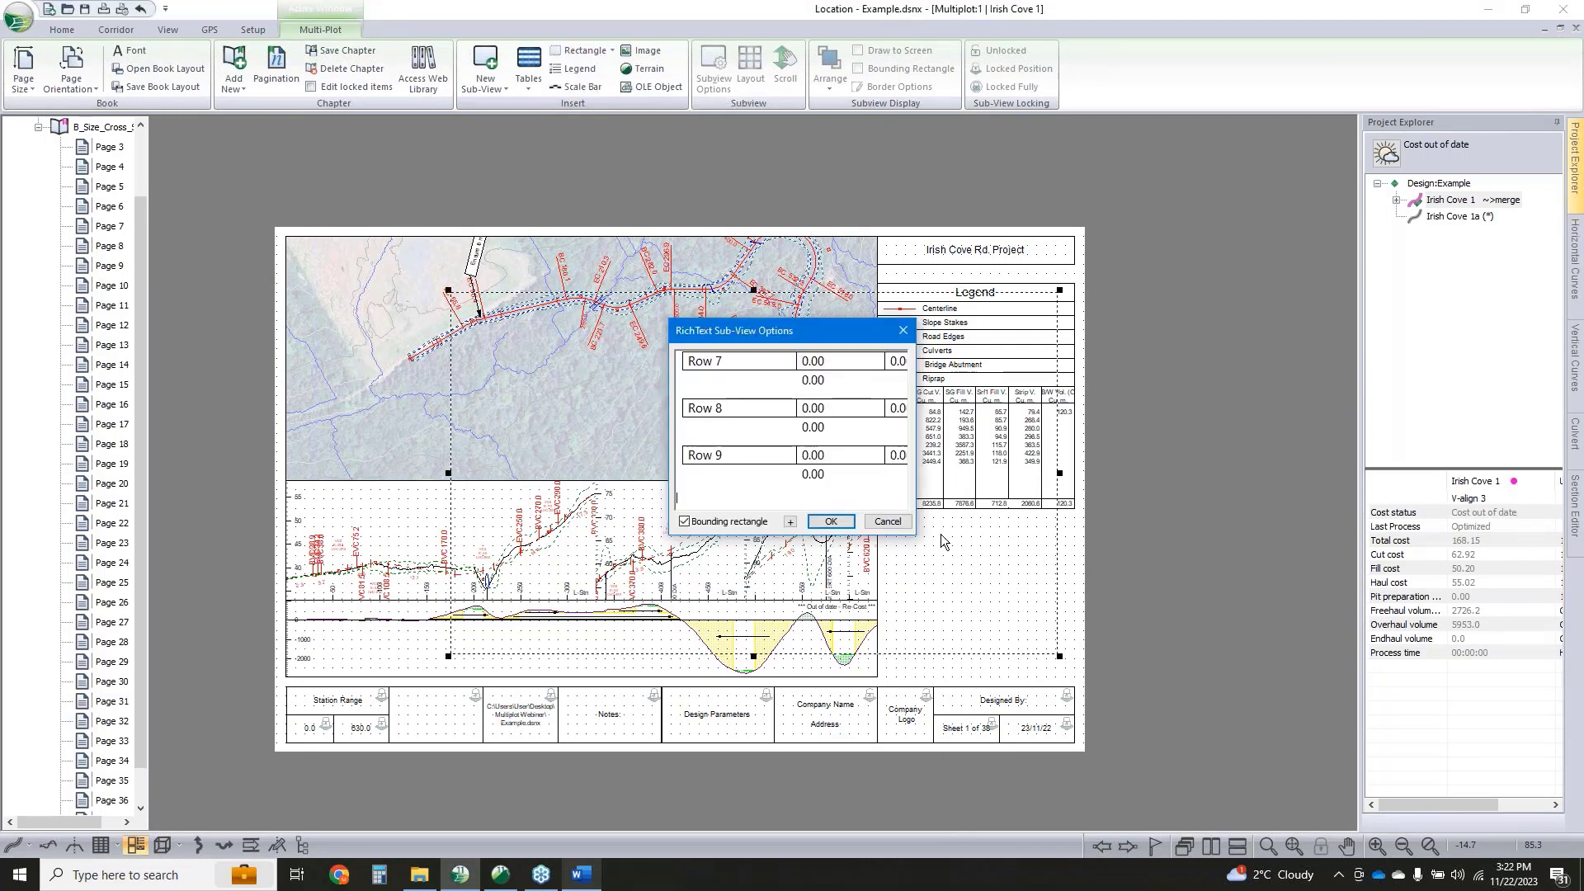
left_click(833, 521)
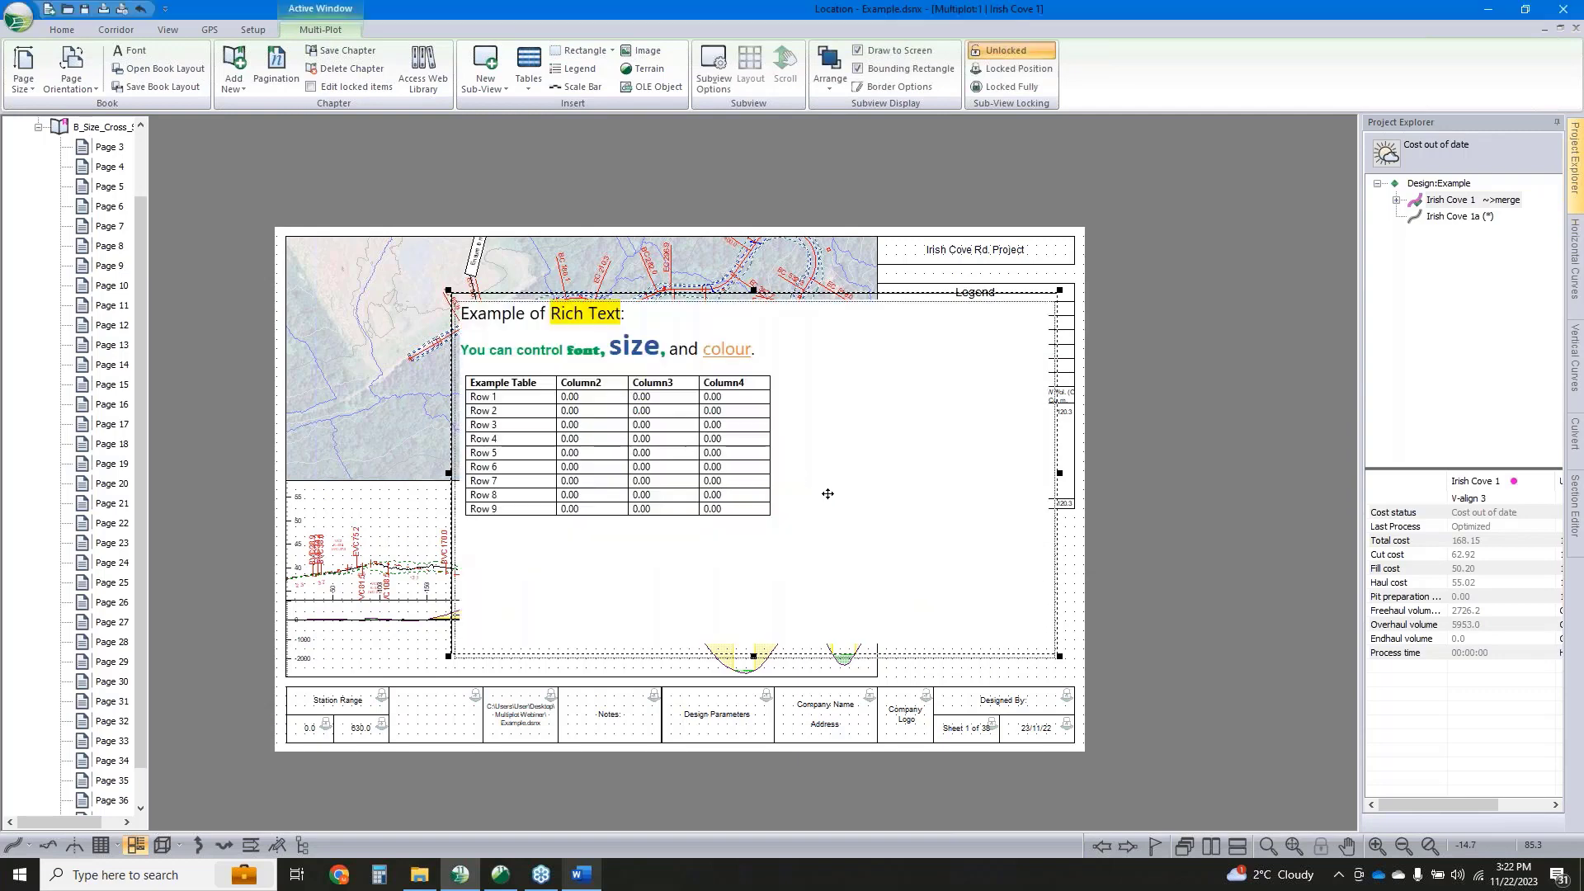
left_click_drag(1234, 504, 1233, 504)
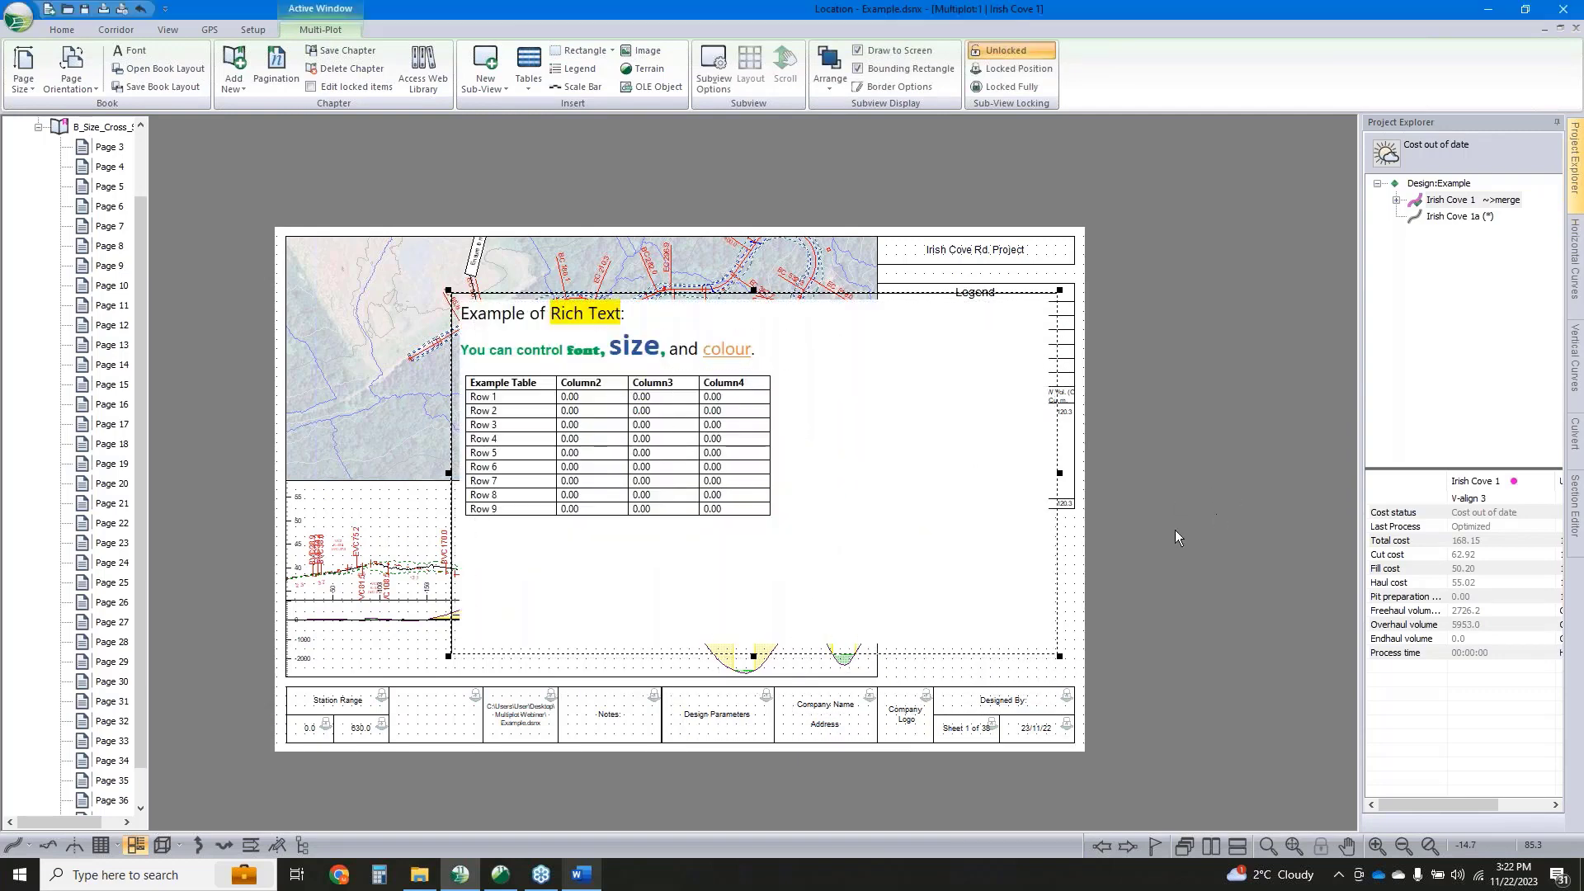
Move the rich text box below the data table, shrink it, and widen it toward the profile view
middle_click_drag(1189, 540, 858, 487)
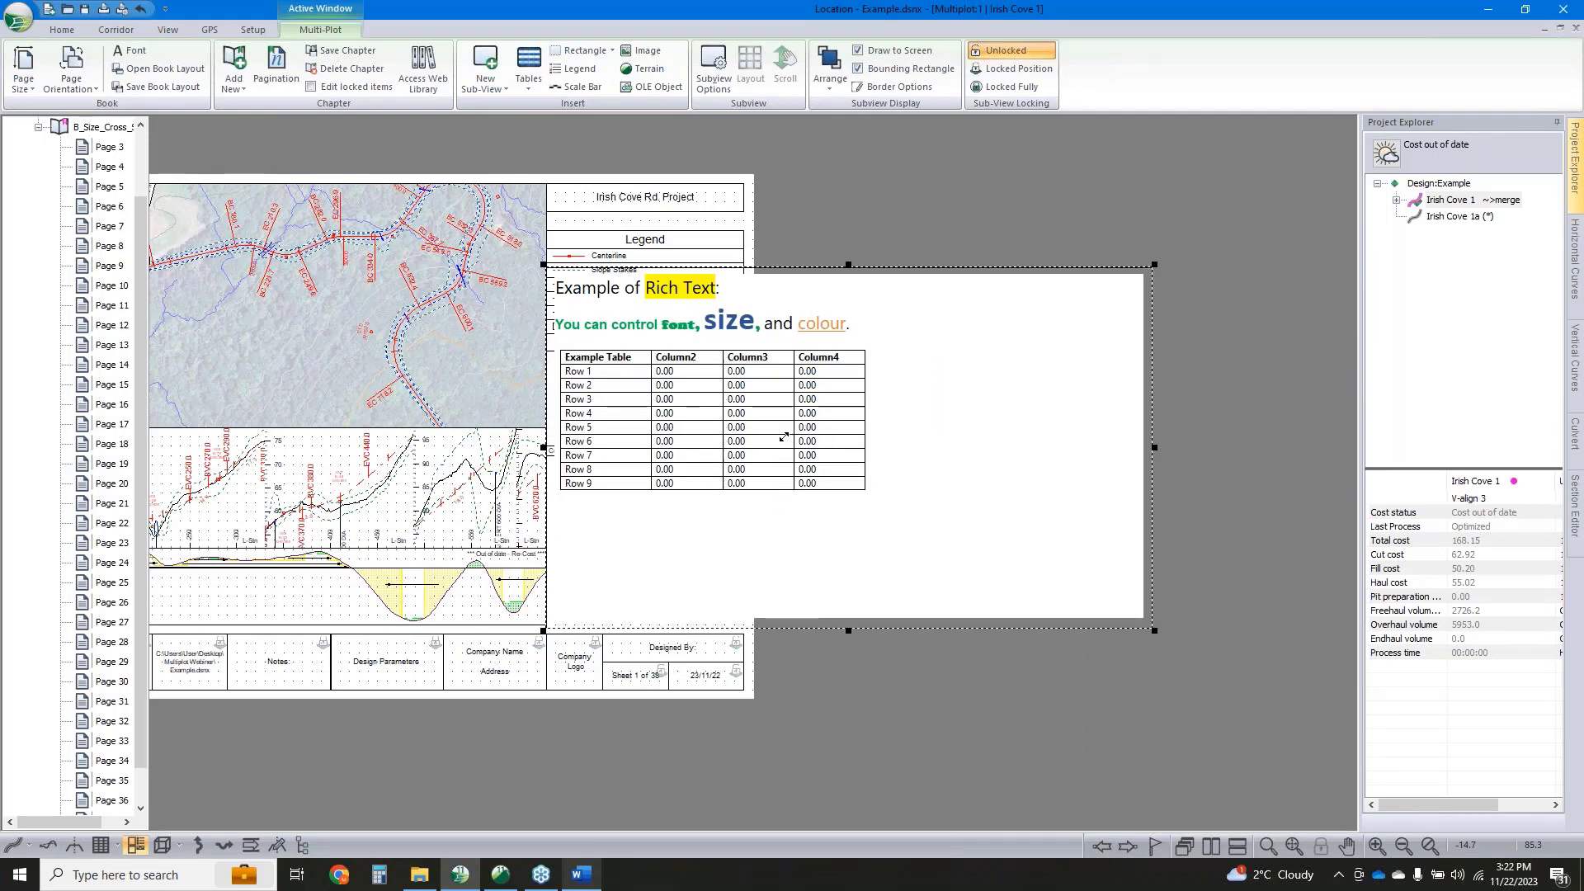
left_click_drag(784, 437, 783, 440)
middle_click_drag(699, 484, 869, 493)
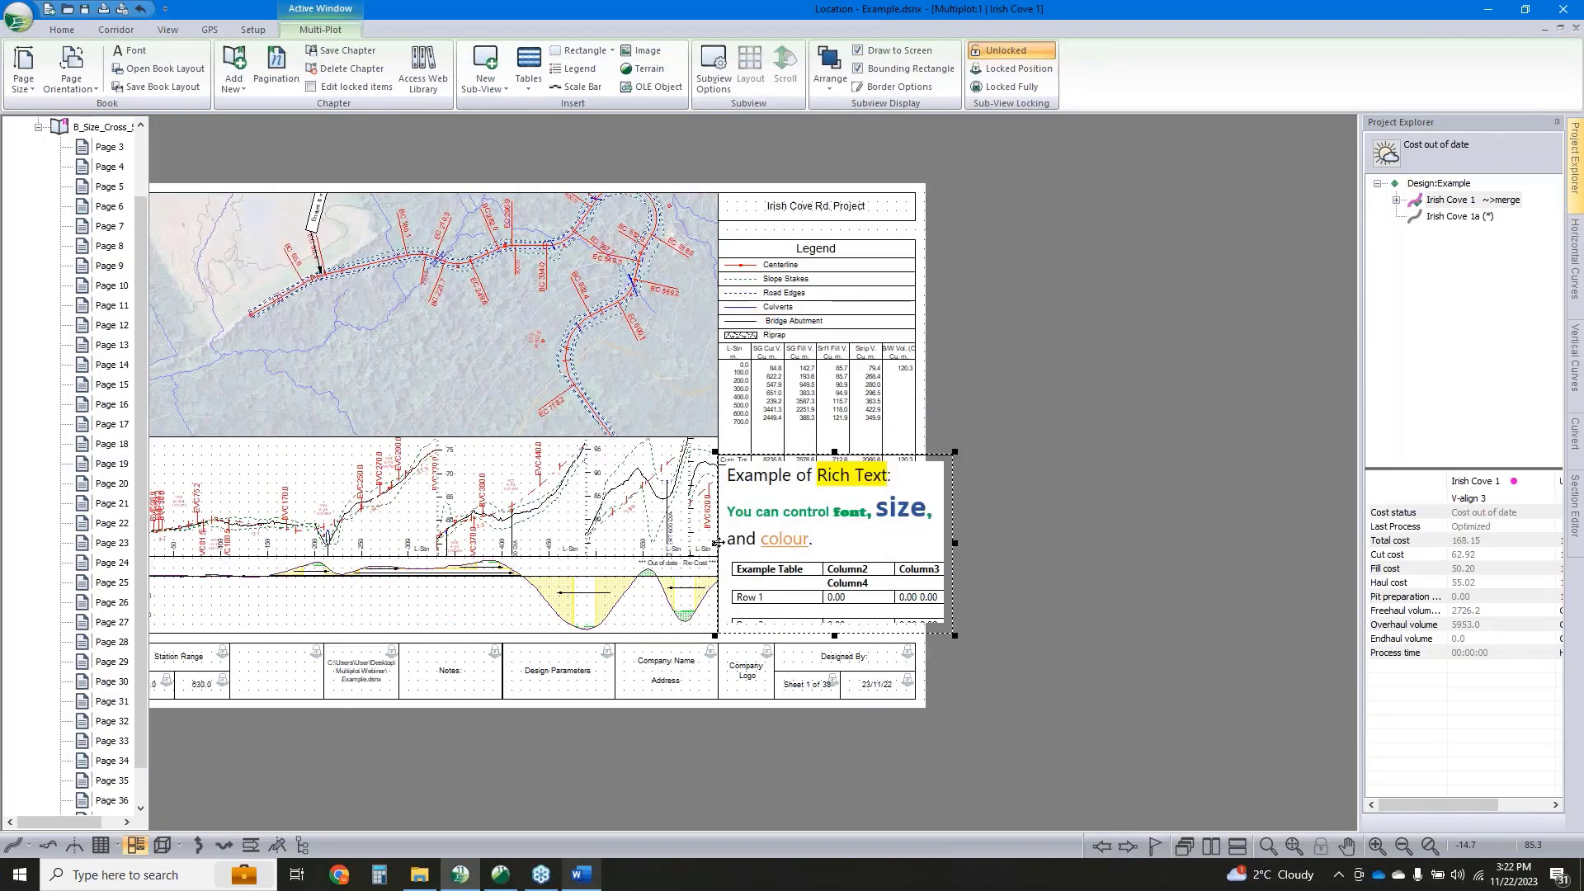
left_click_drag(714, 543, 649, 543)
middle_click_drag(858, 467, 980, 481)
Narrow the profile and plan sub-views to the same width to free space beside the legend column
left_click(840, 452)
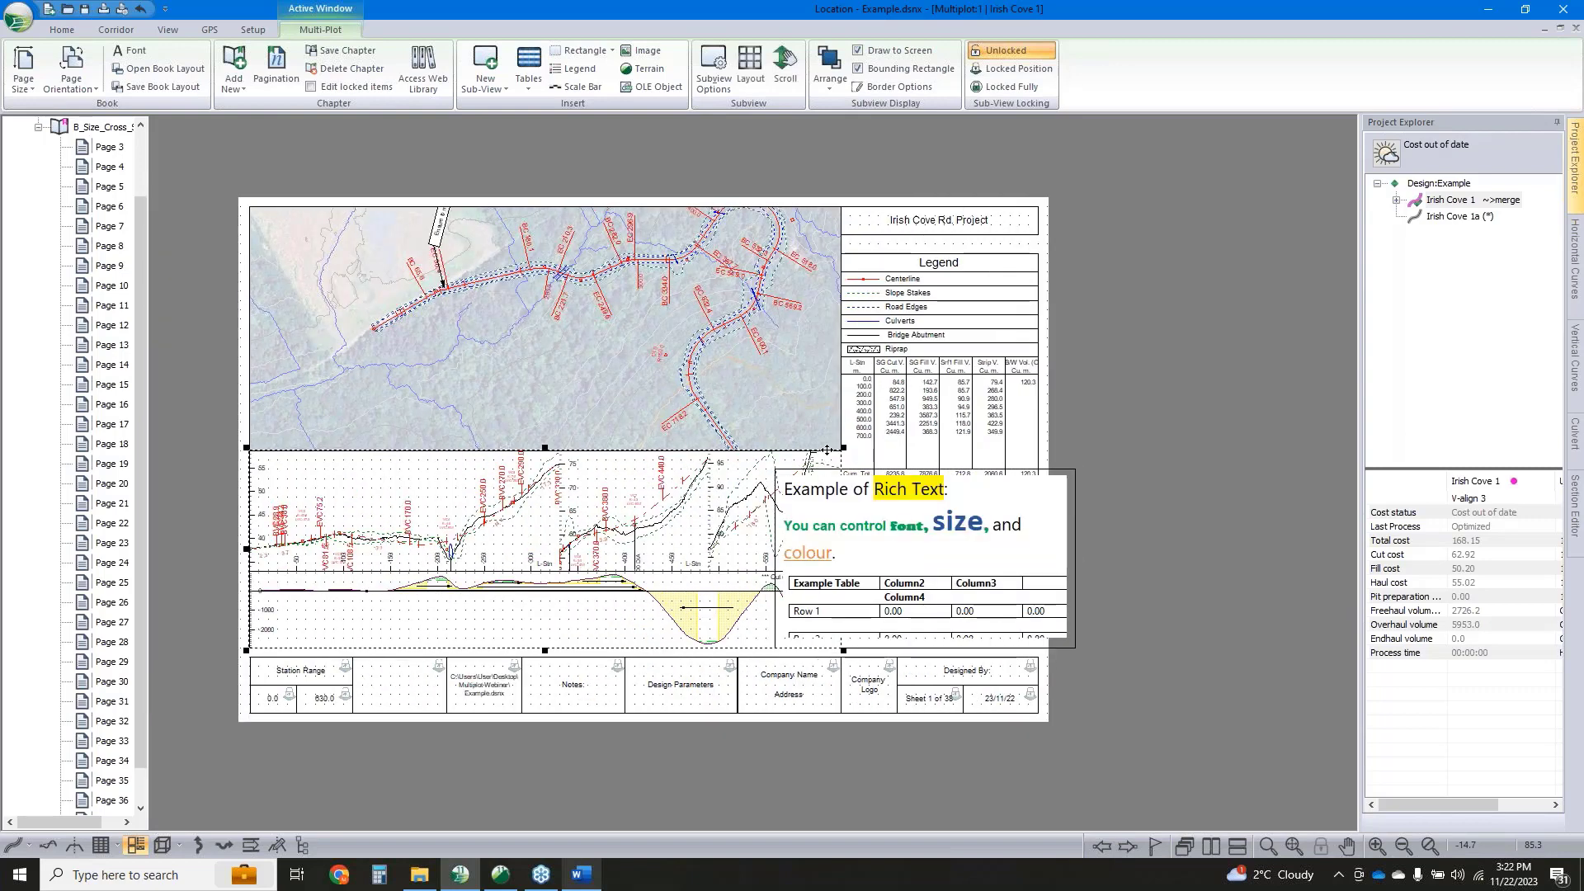
left_click_drag(844, 446, 728, 447)
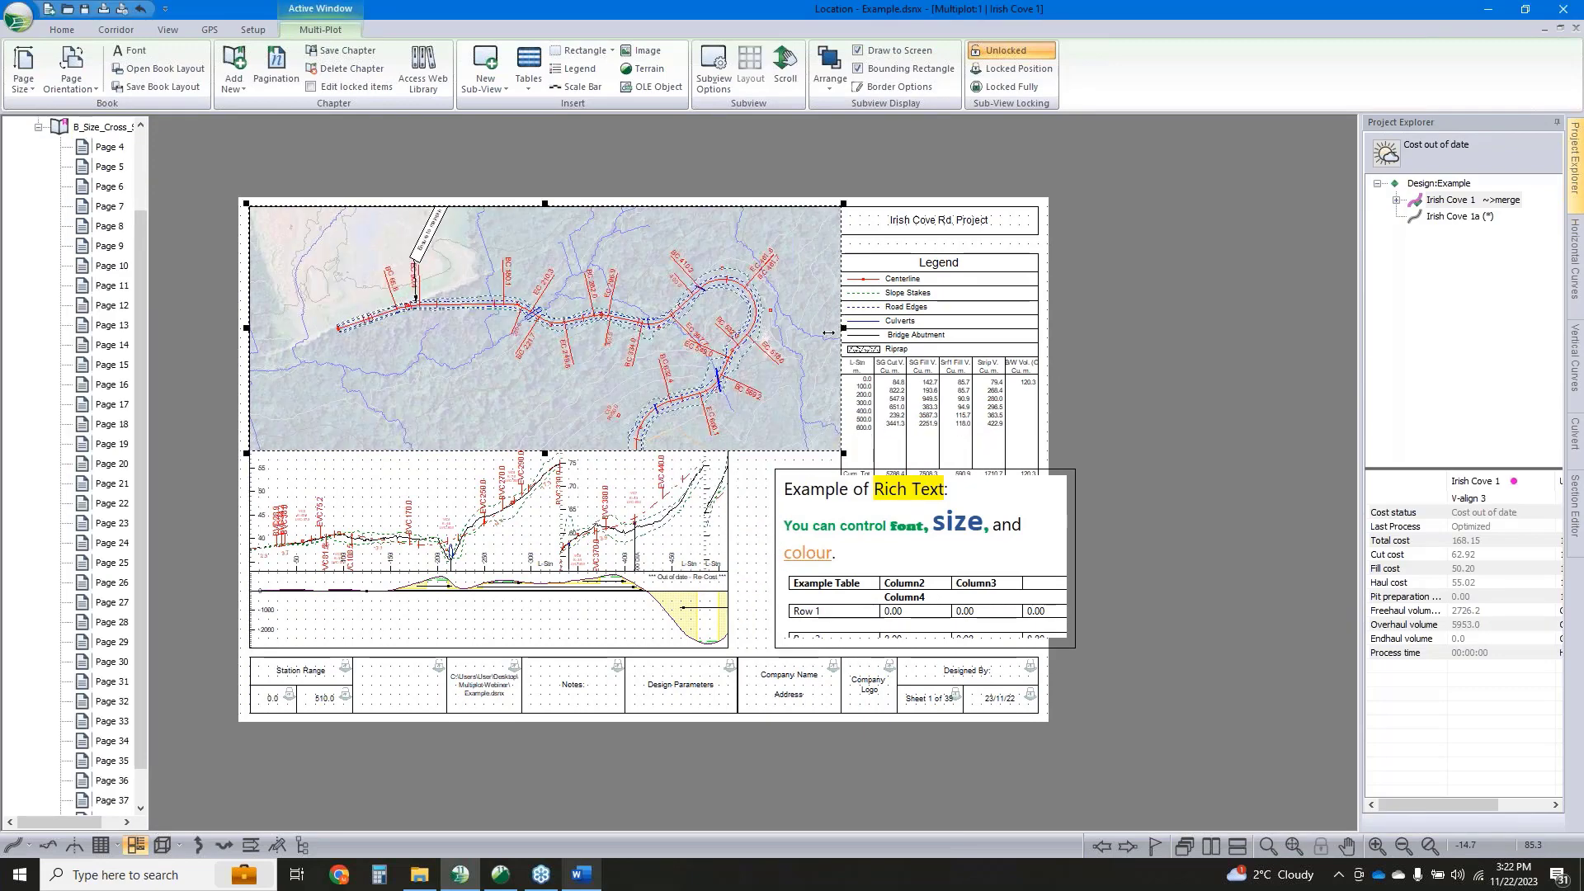
left_click_drag(829, 332, 730, 330)
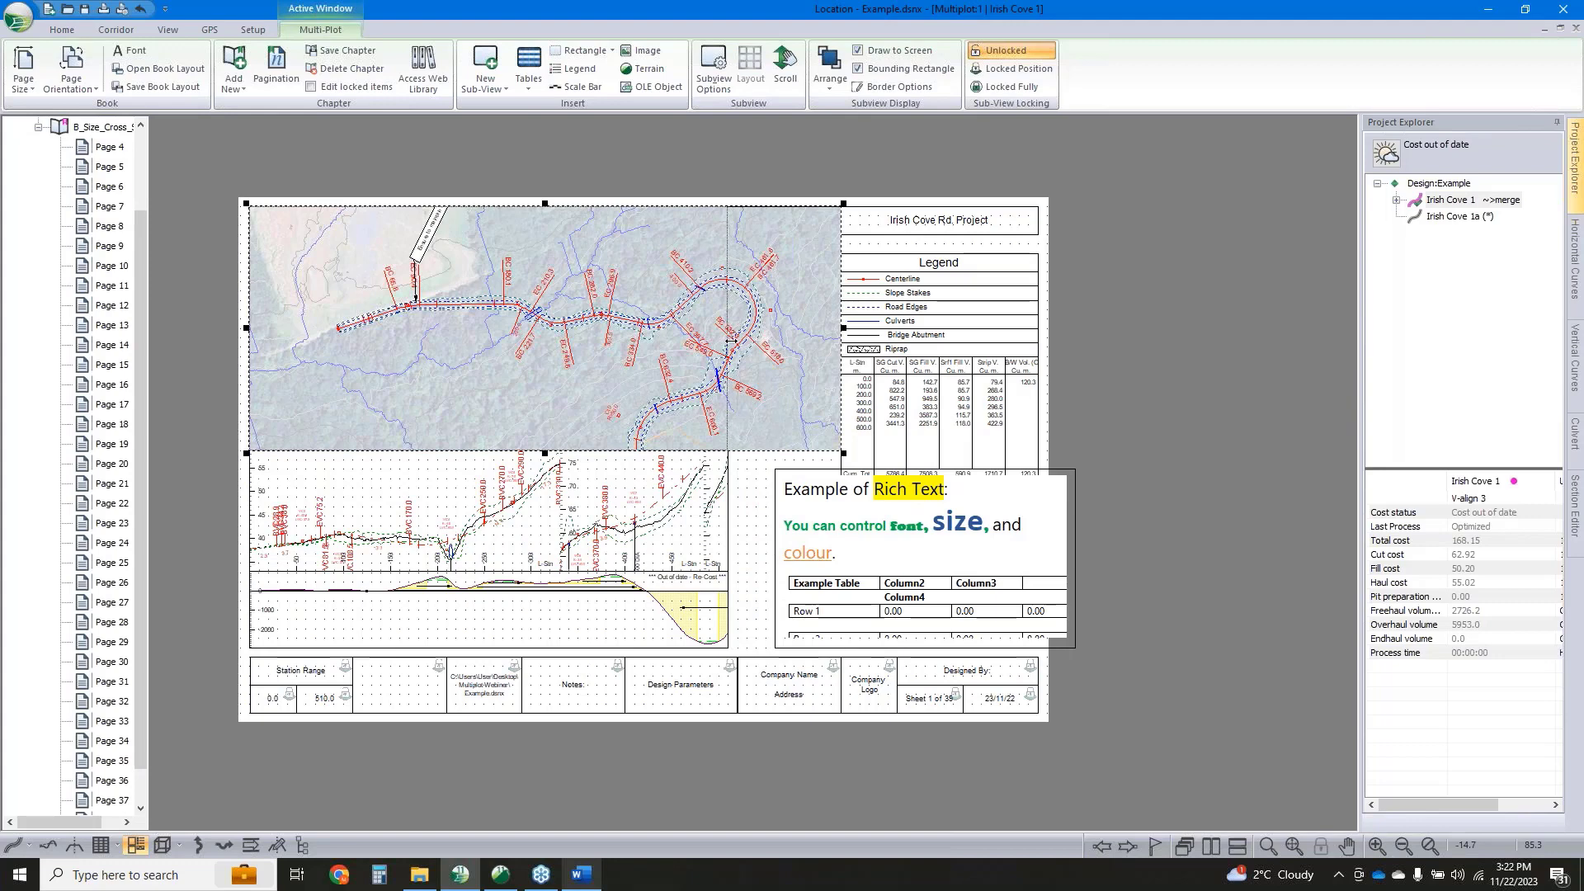
Stretch the rich text box, project title and legend across to the edge of the plan and profile views, filling the column's width
left_click(775, 467)
left_click_drag(771, 466, 732, 440)
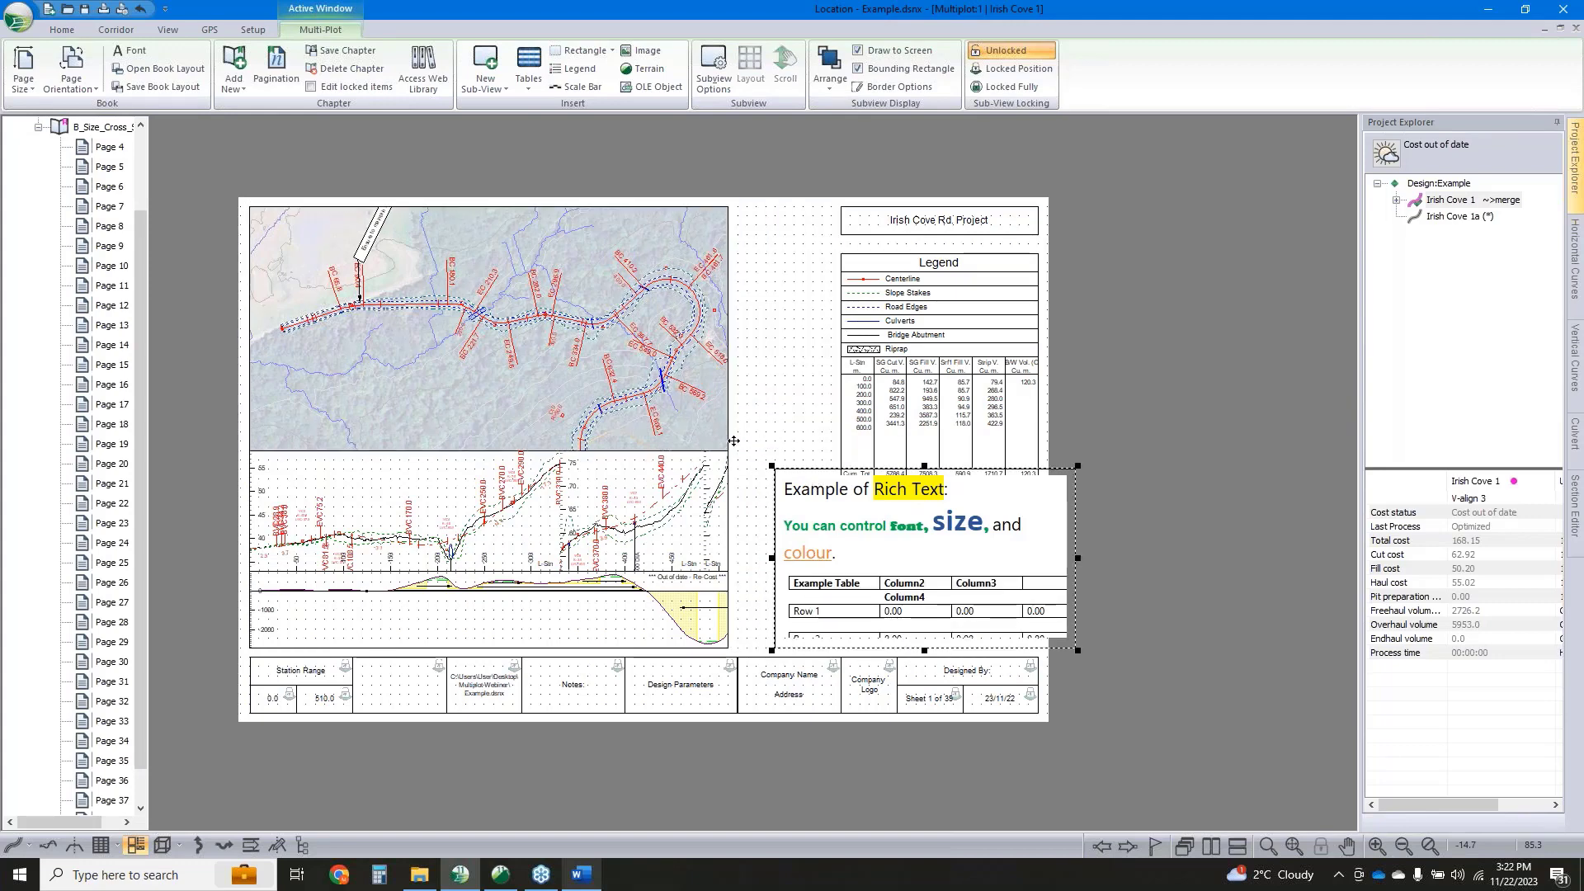
left_click(893, 410)
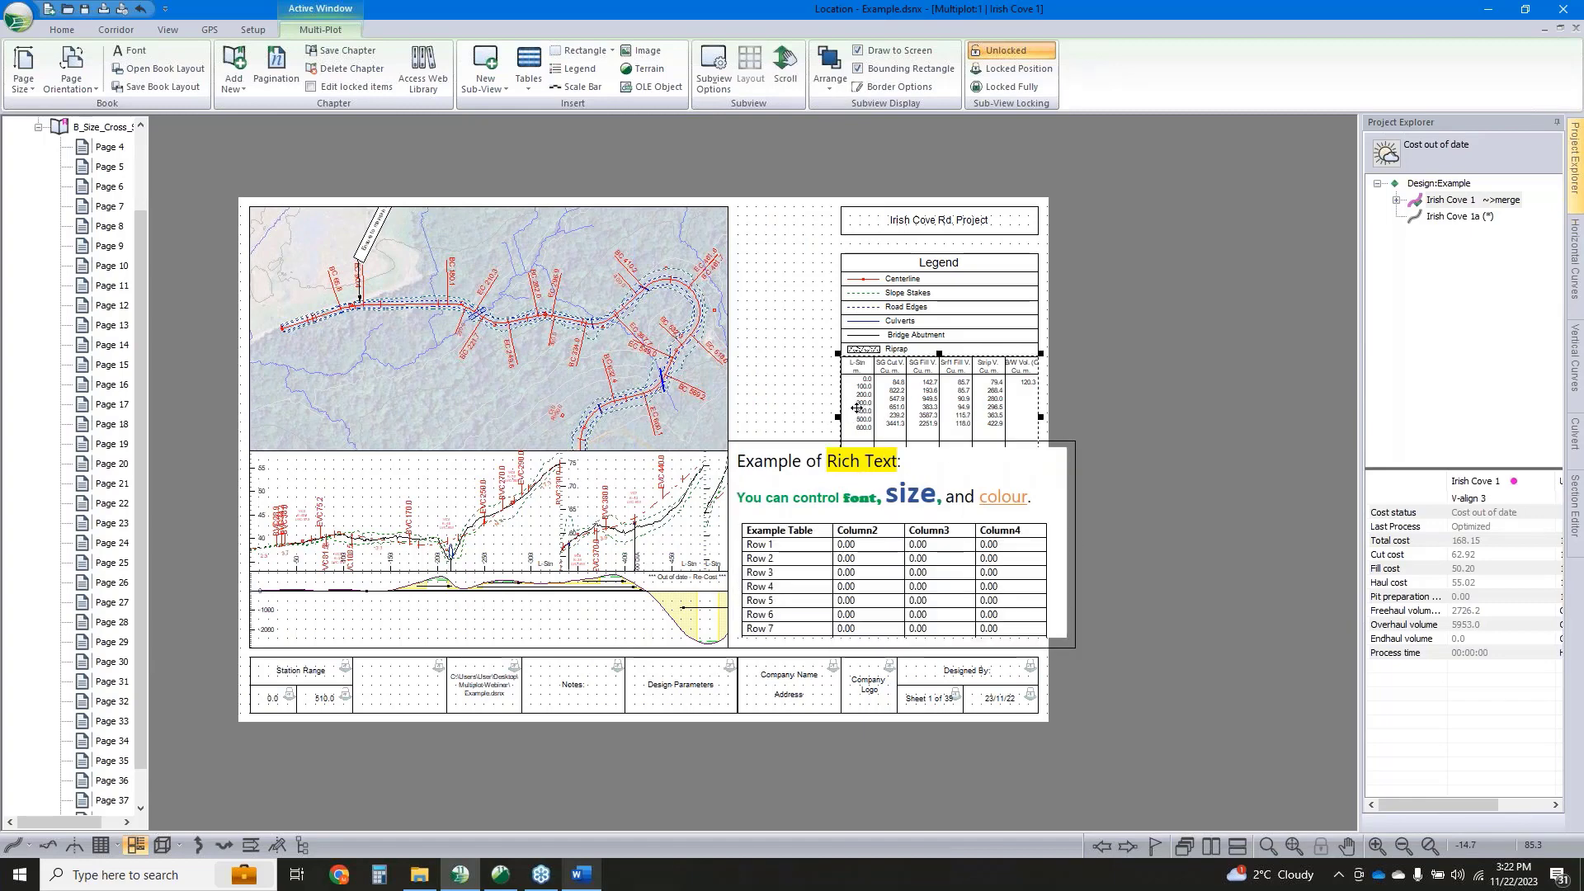
left_click(877, 221)
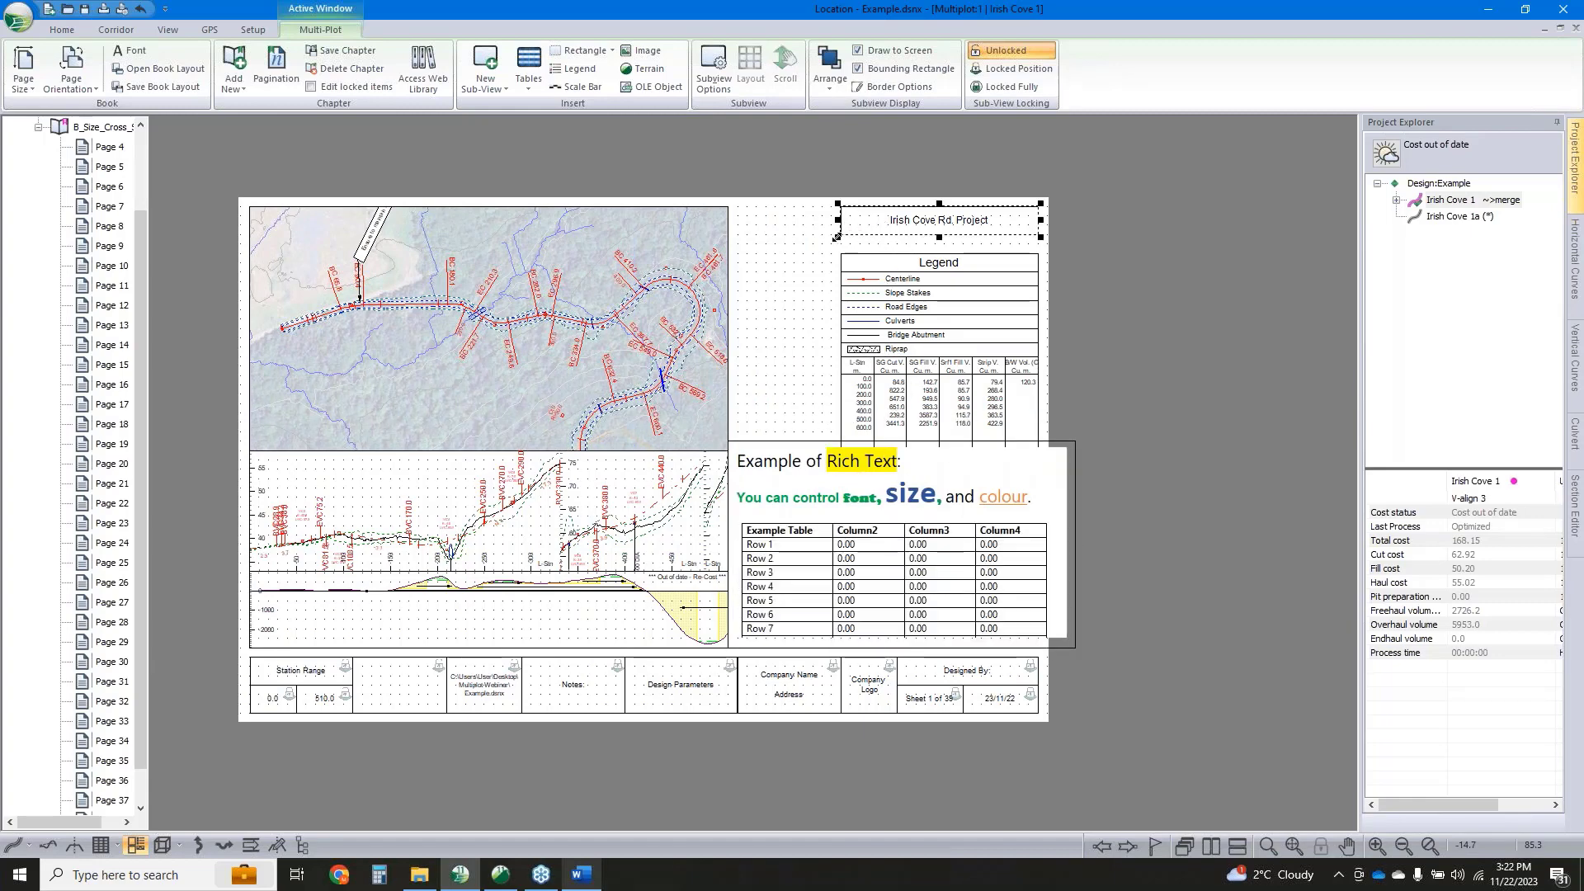
left_click_drag(785, 263, 729, 245)
left_click_drag(884, 301, 769, 309)
left_click_drag(928, 313, 1041, 318)
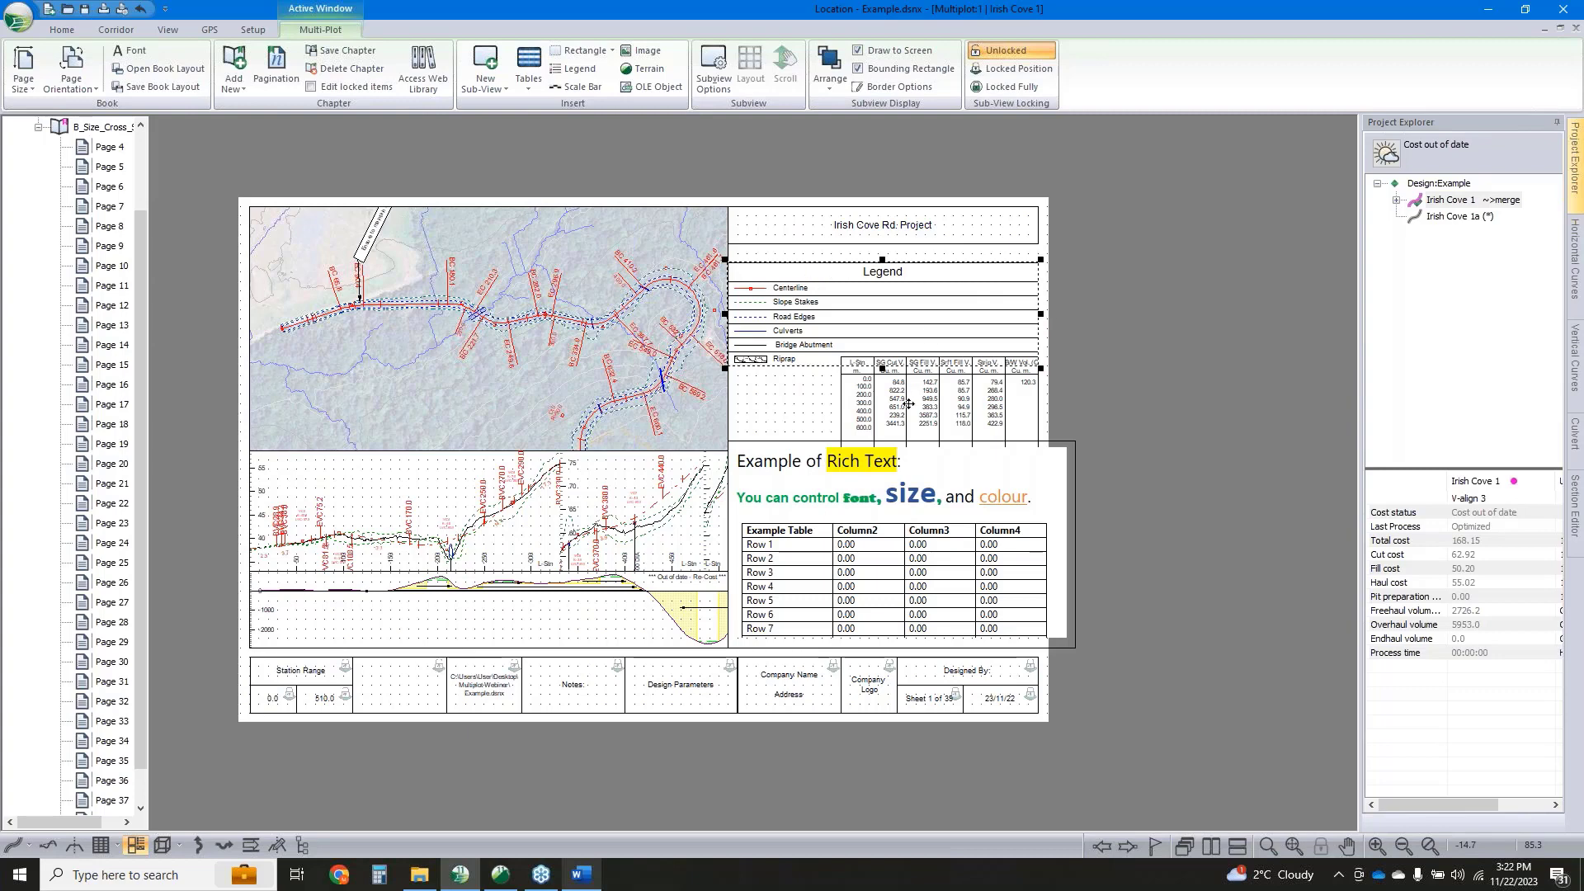
Move the data table under the legend against the plan view's edge, and extend the rich text box down to the title block
left_click_drag(894, 398, 807, 403)
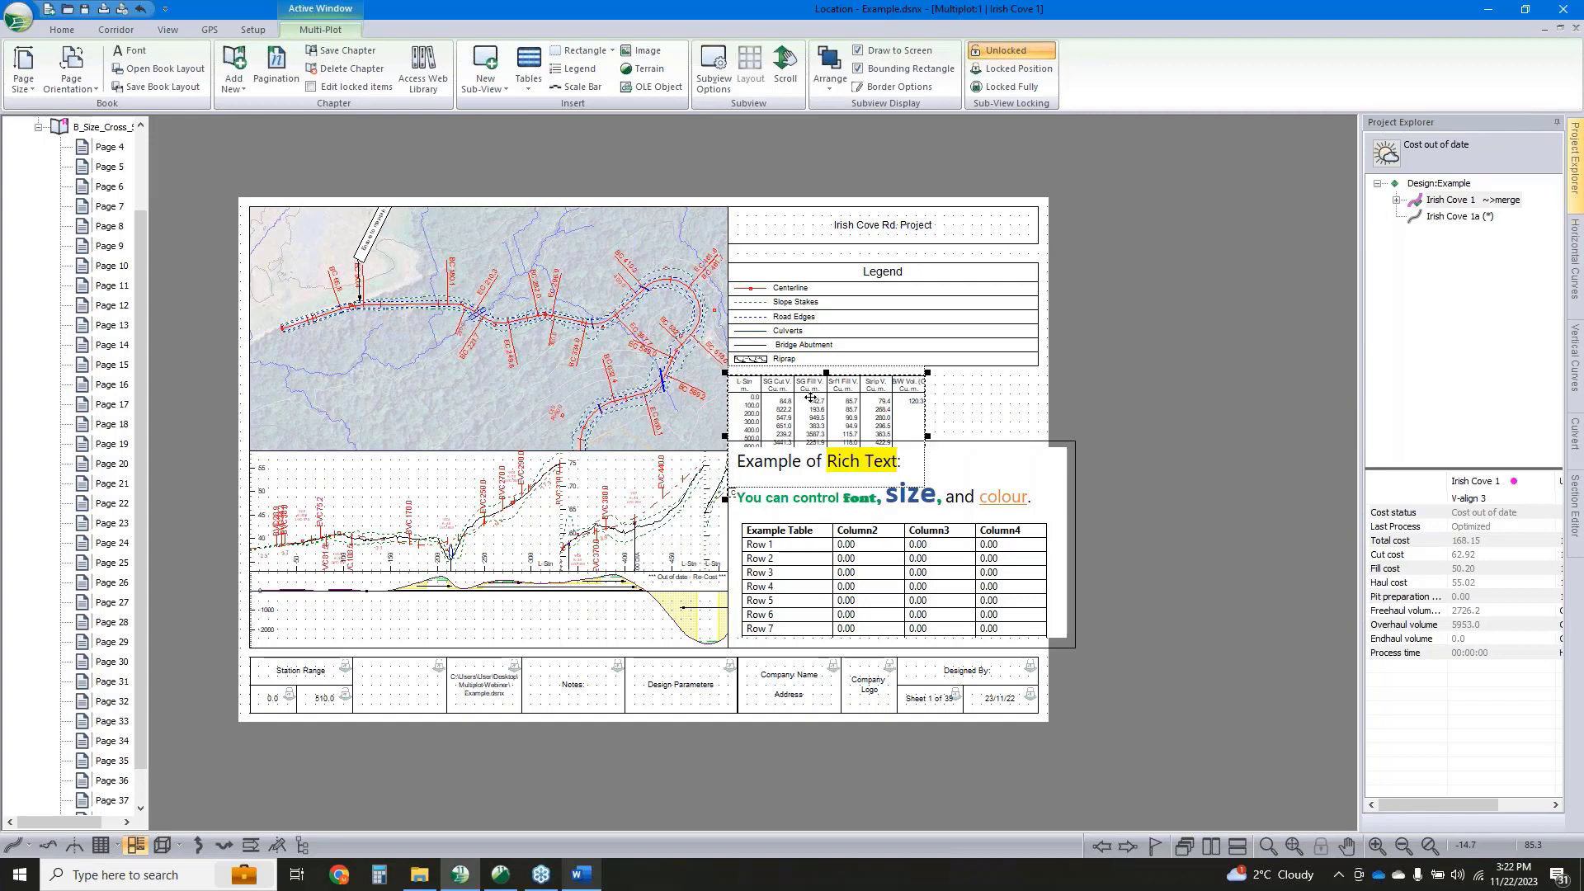
left_click(970, 462)
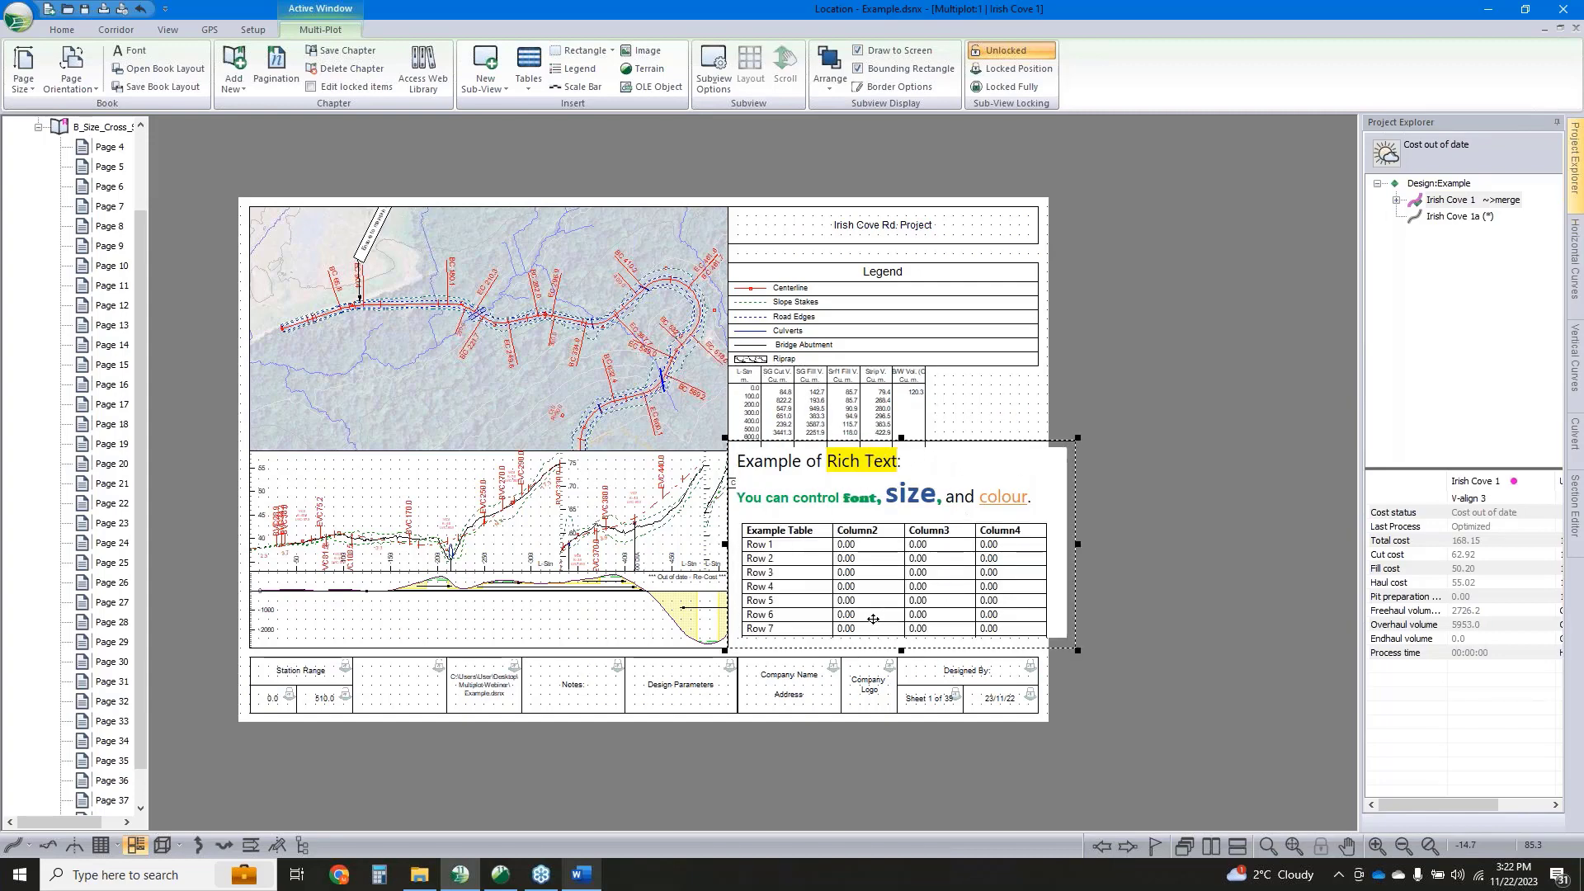
left_click_drag(901, 649, 901, 659)
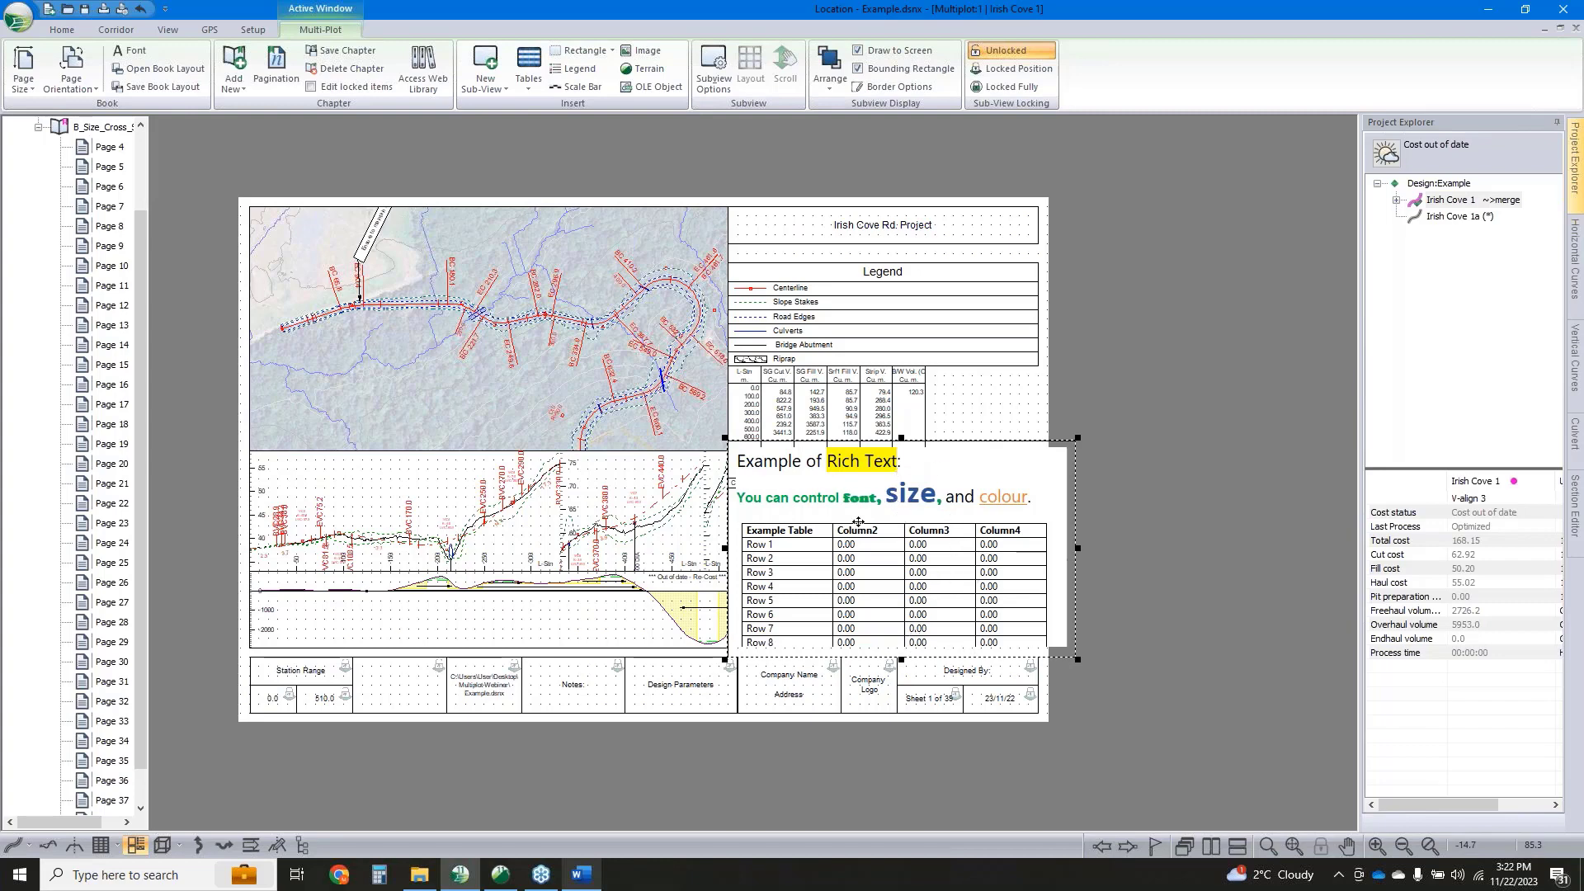
left_click(839, 388)
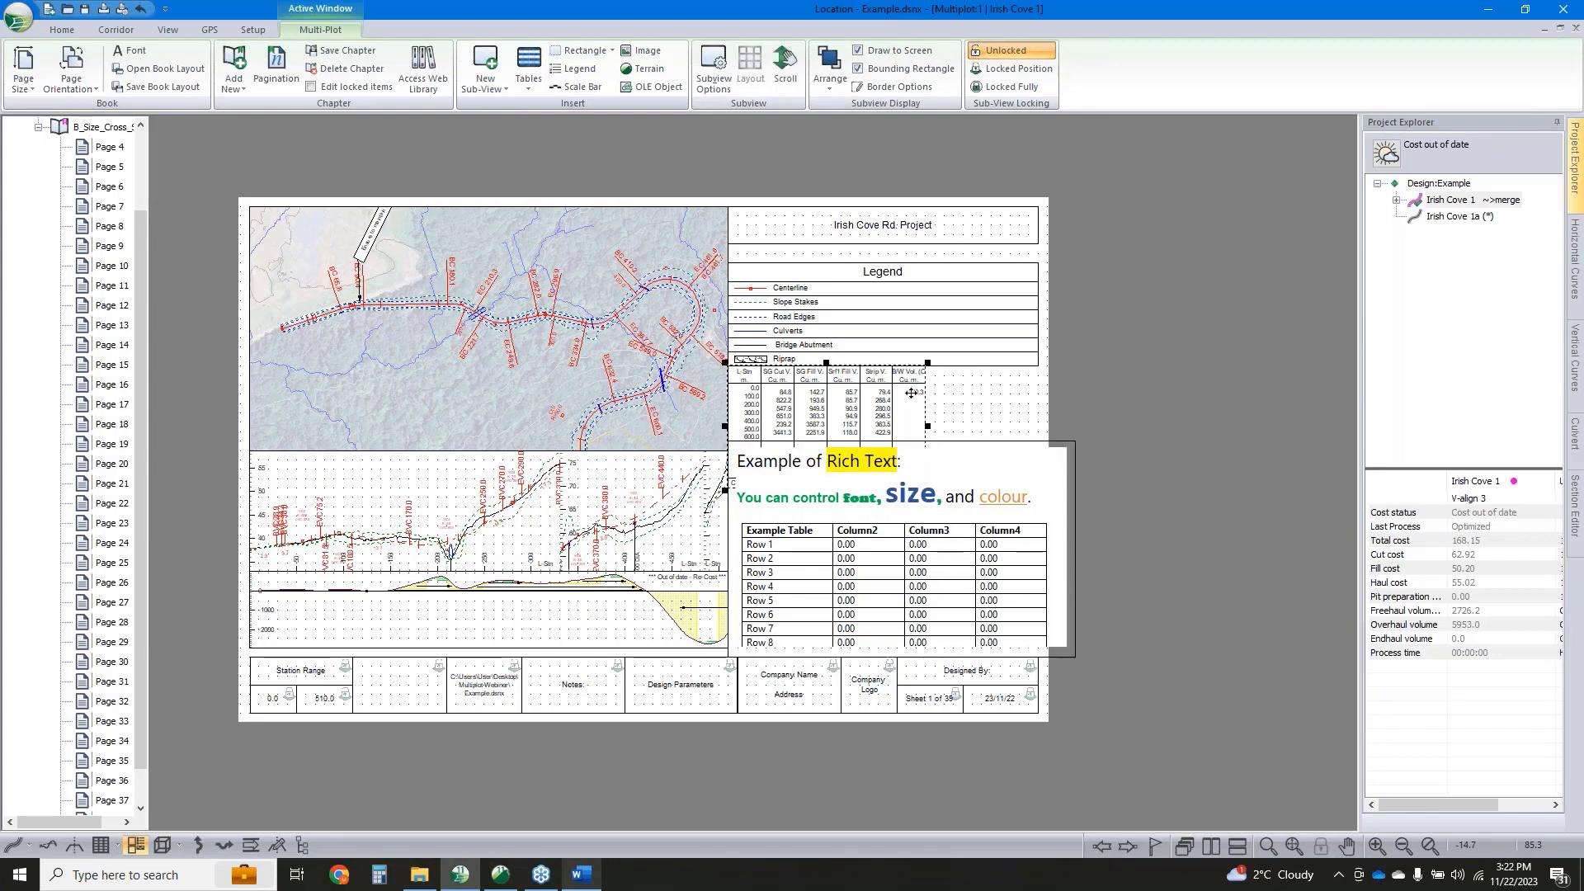
double_click(900, 391)
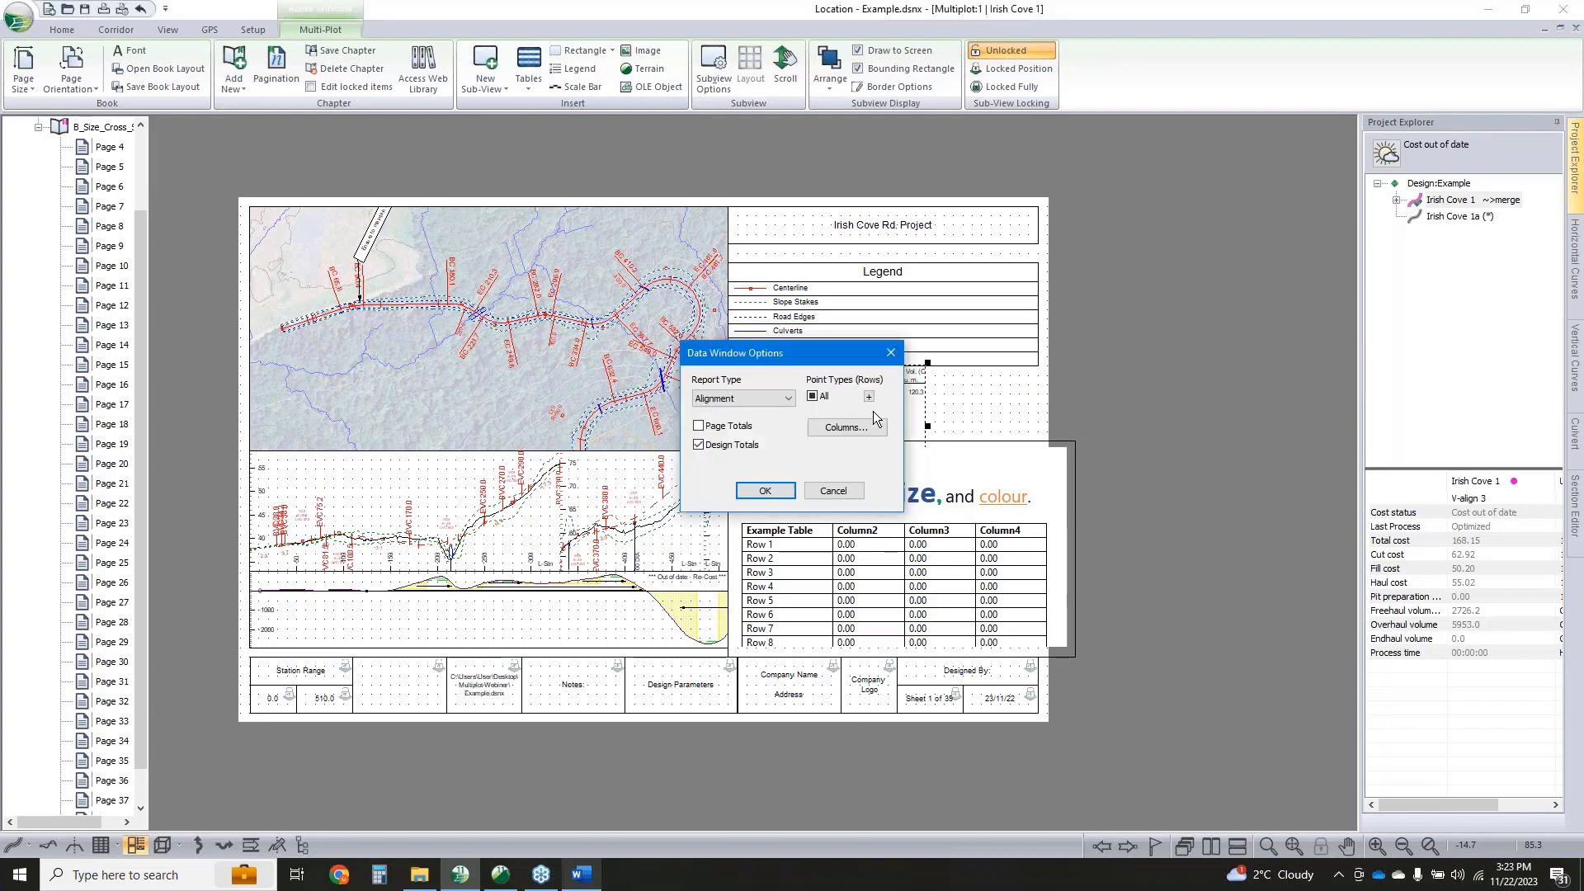
left_click(835, 494)
Move the legend up against the project title and the data table up directly beneath the legend
left_click_drag(889, 295, 884, 277)
left_click_drag(873, 390, 873, 372)
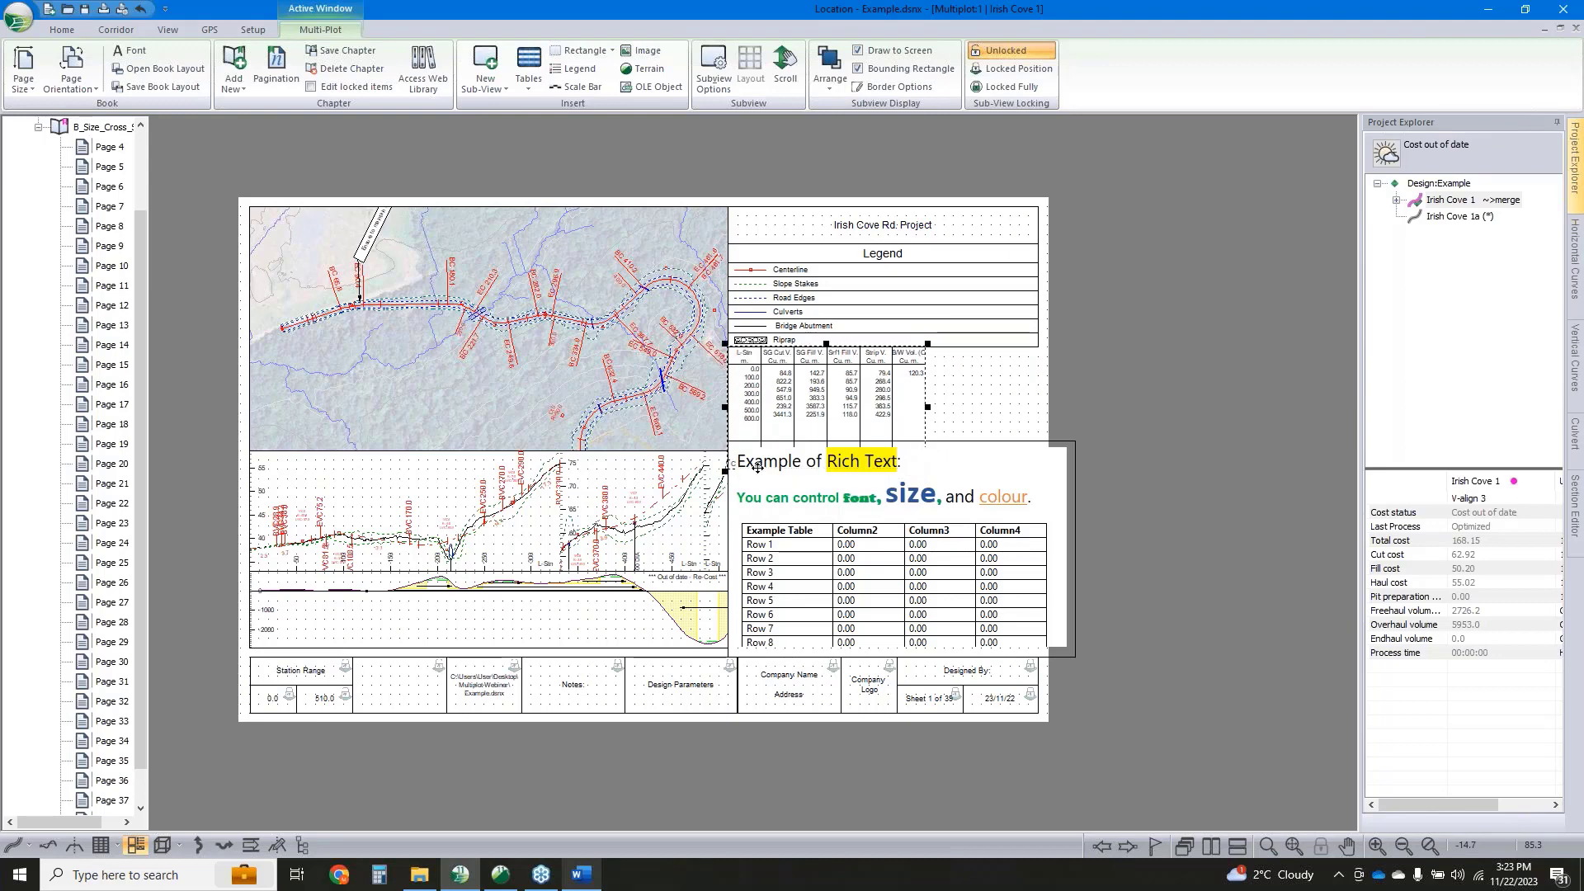
Delete the rich text preceding "size, and colour." and shrink its box to fit below the data table and near the page margin
left_click(932, 481)
double_click(938, 479)
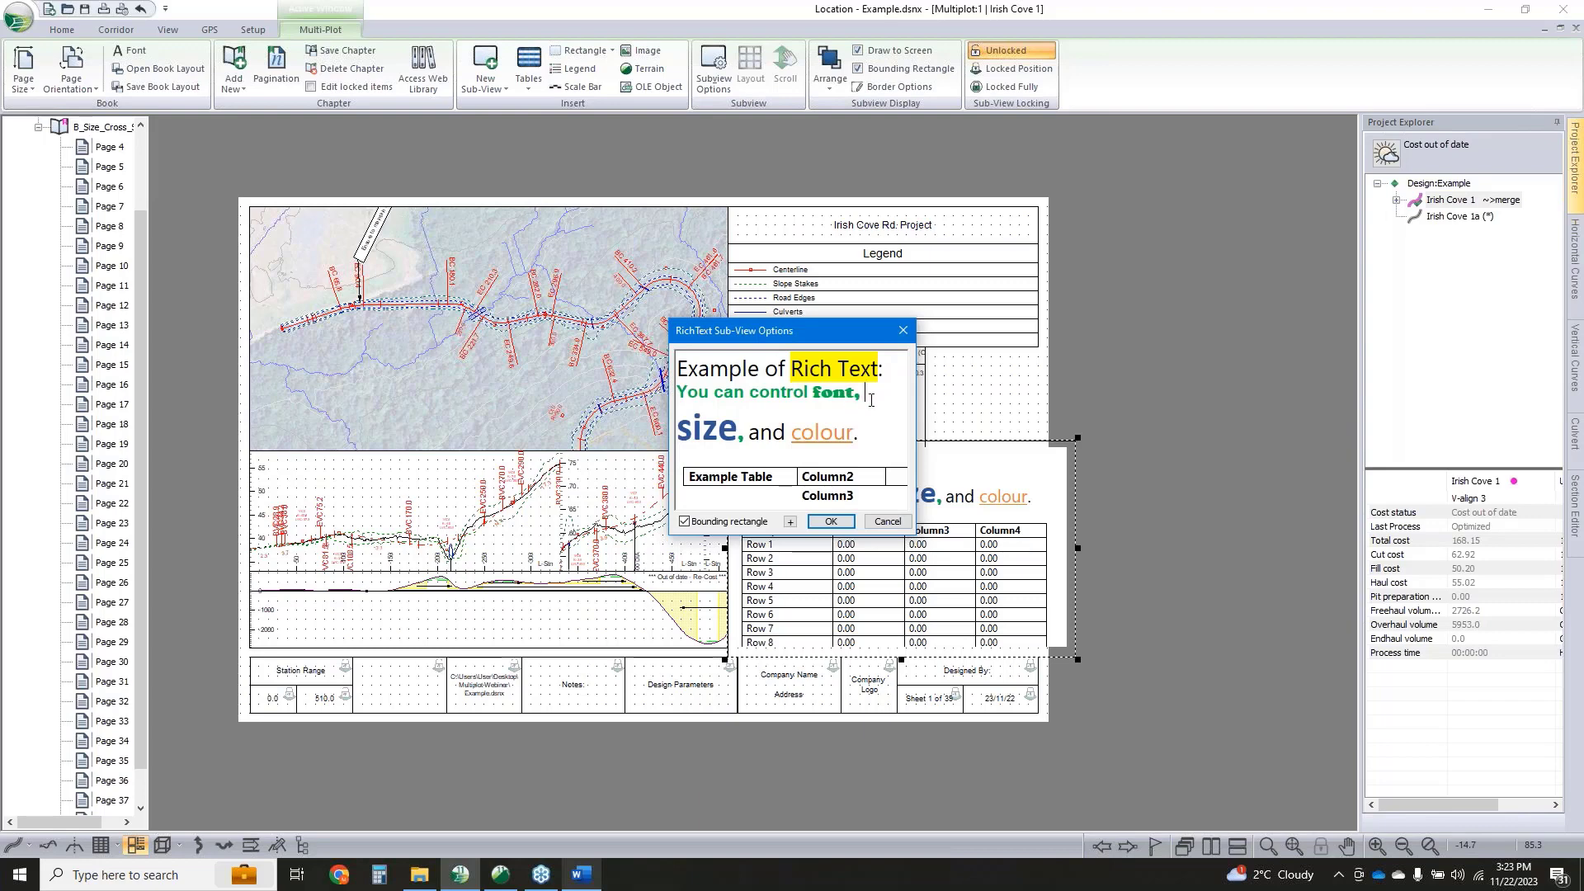
left_click_drag(870, 400, 674, 343)
key("Delete")
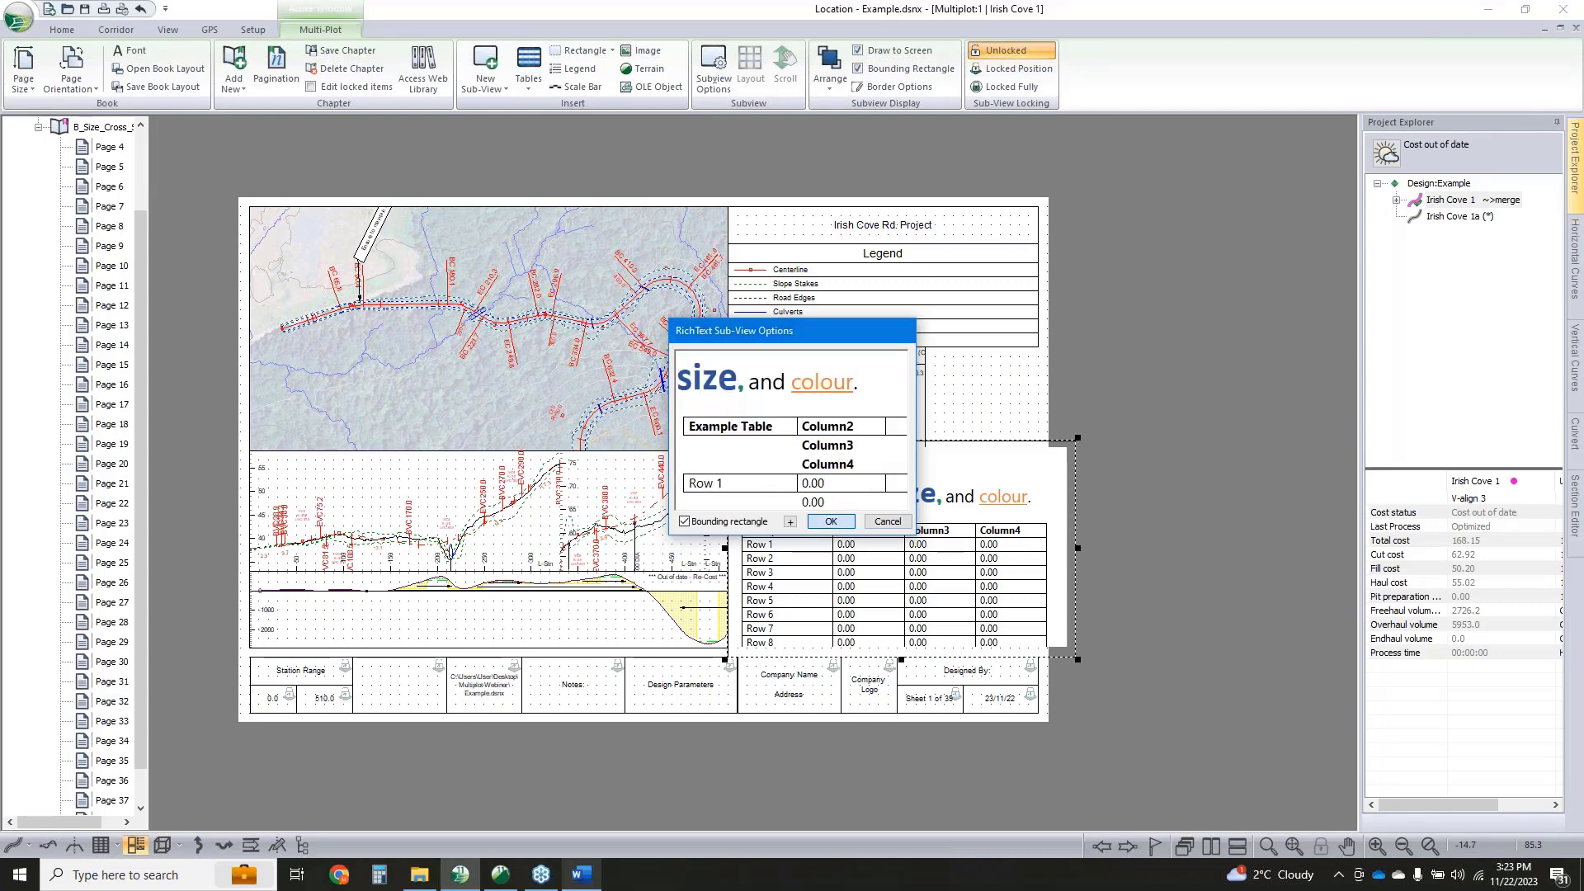
left_click(830, 521)
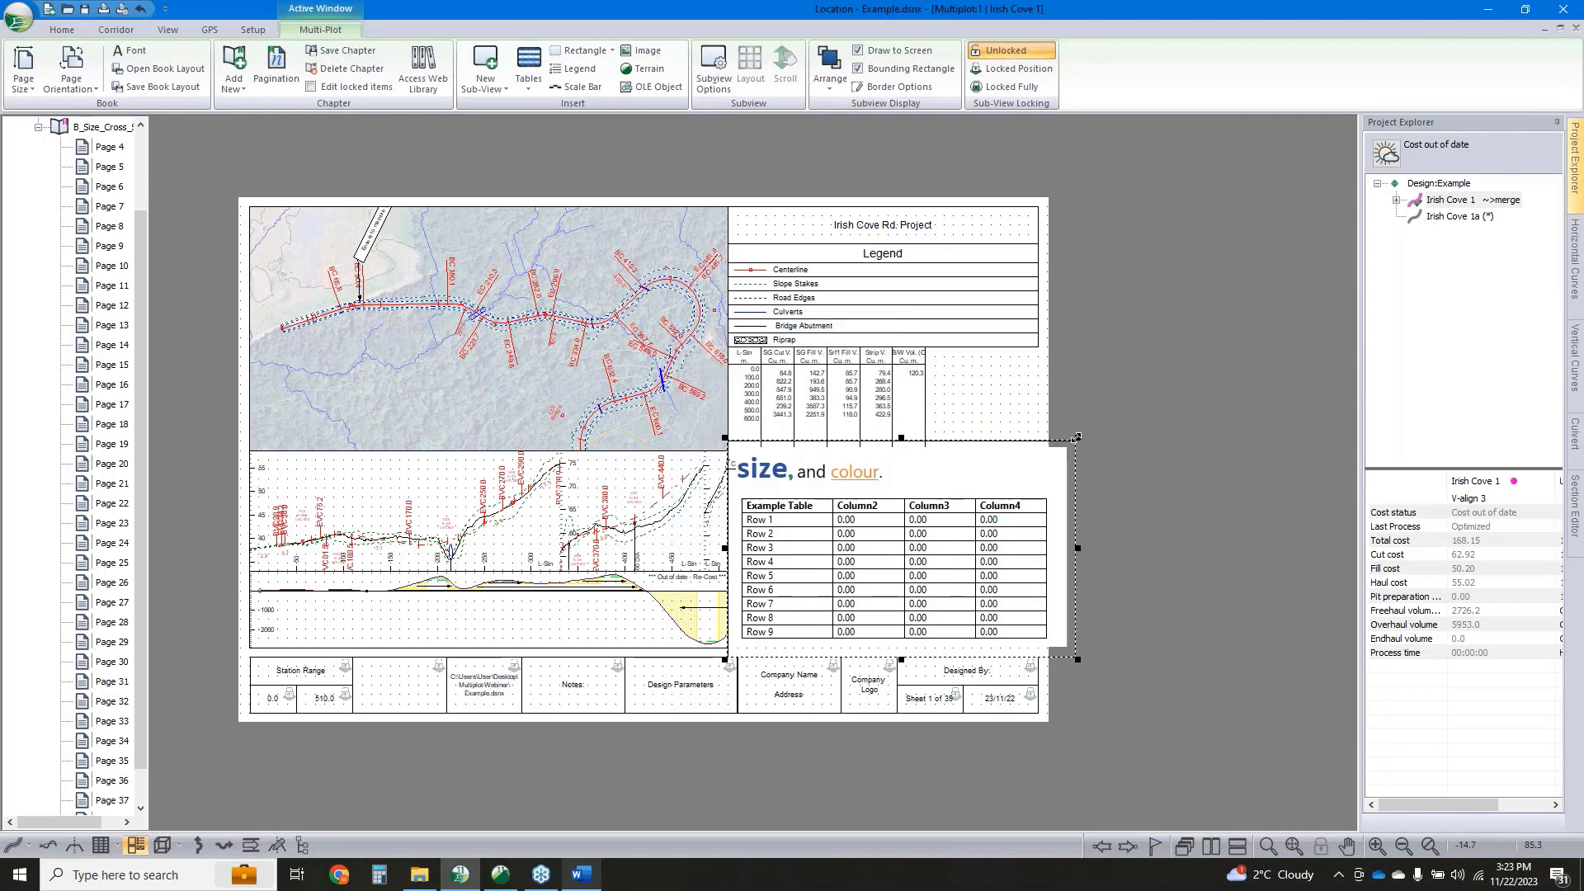
left_click_drag(1077, 438, 1044, 475)
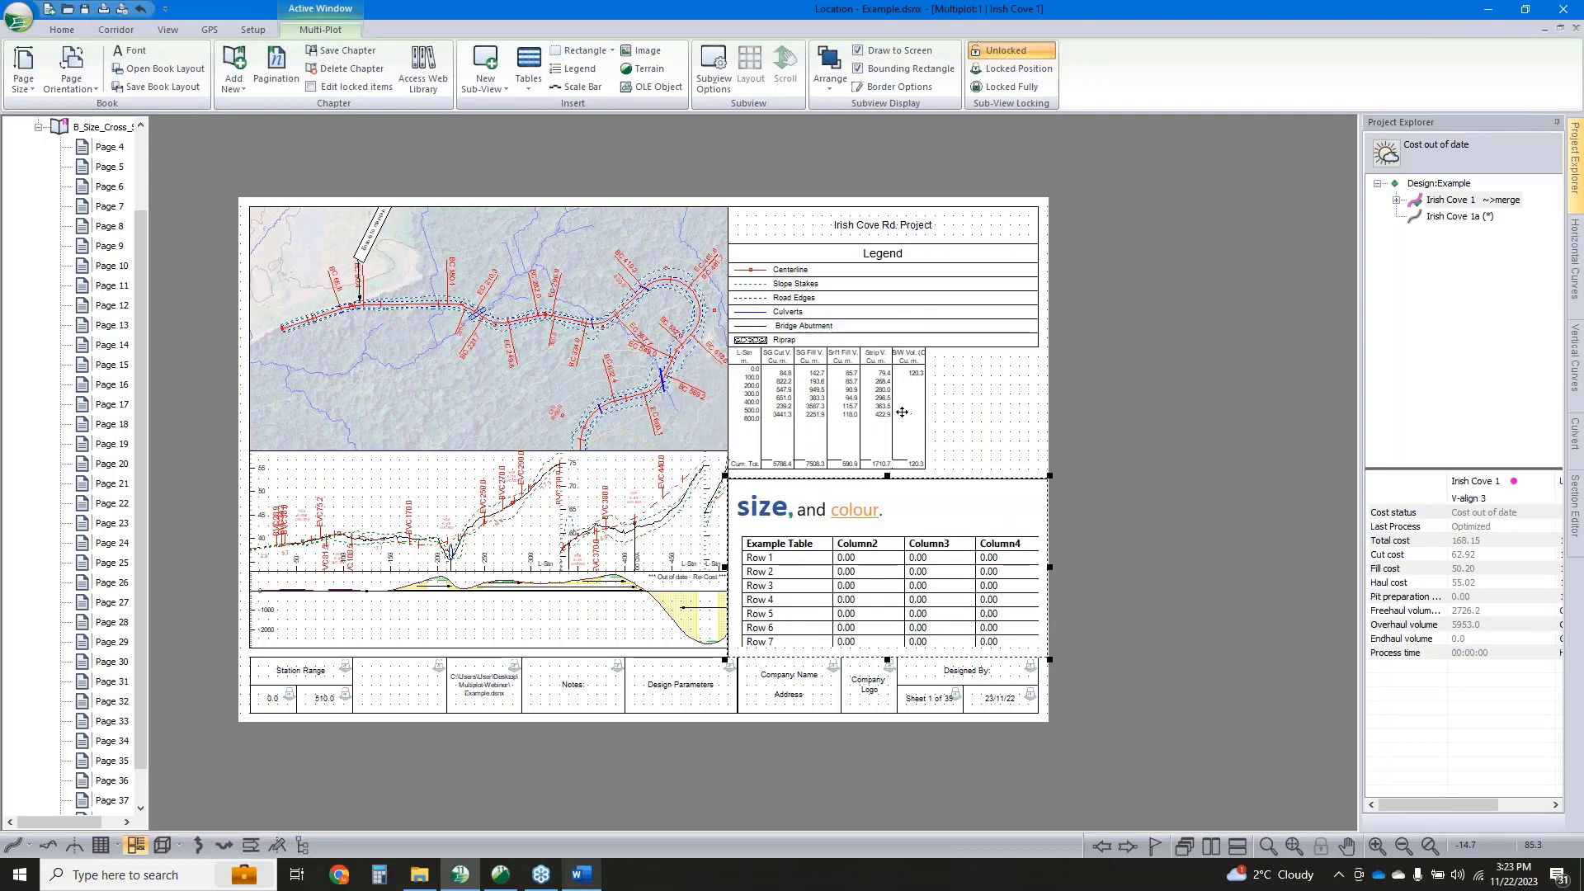
left_click(1124, 402)
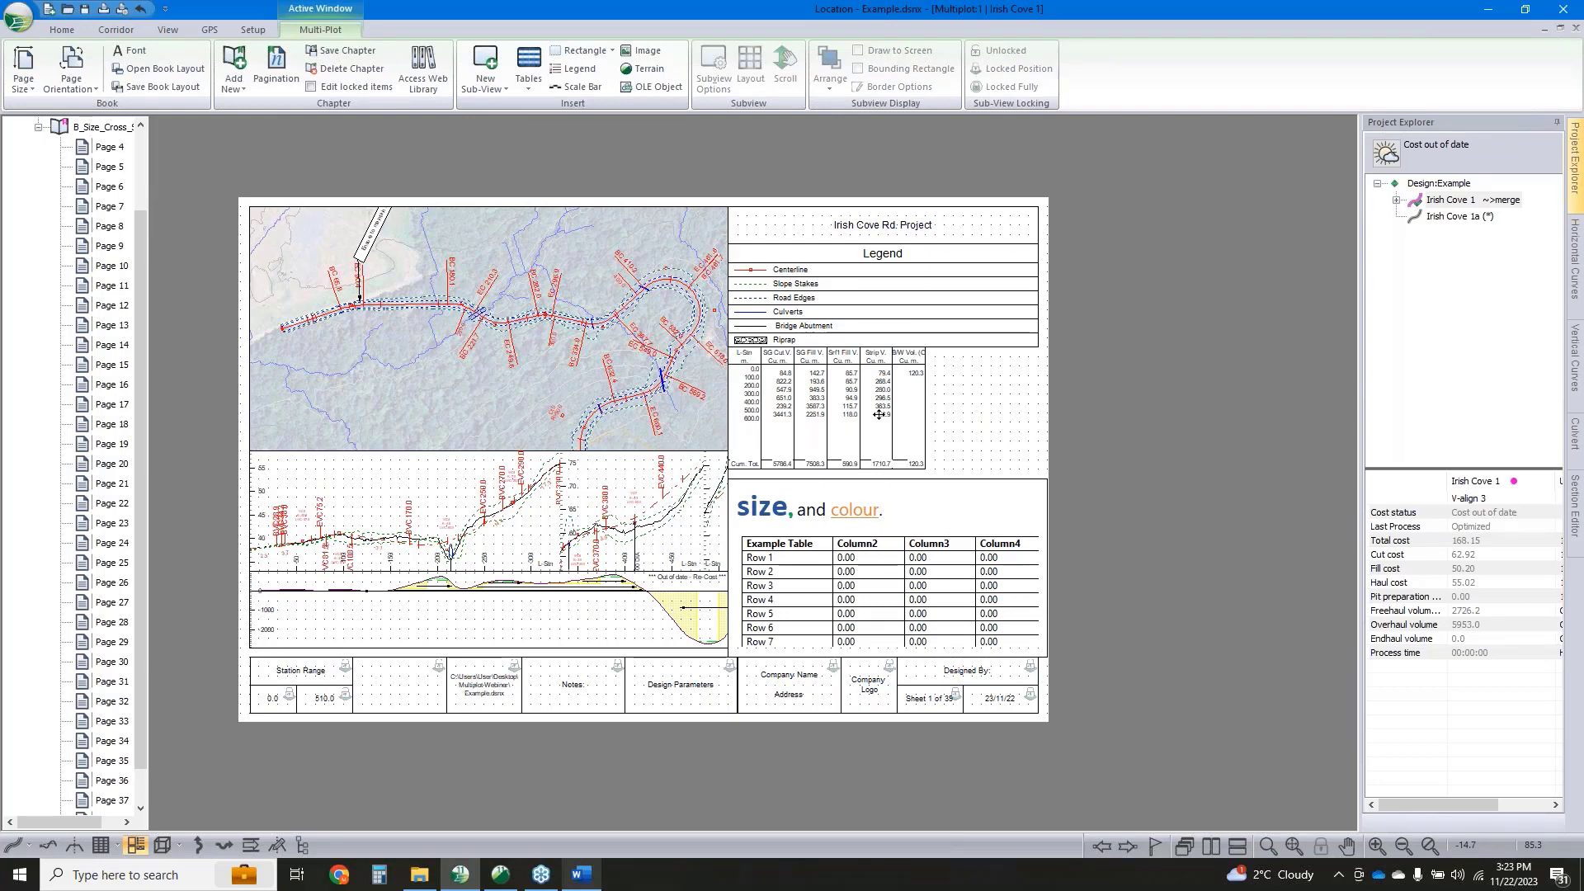
Switch to the cross-section chapter and open the point type selection from the layout settings of its cross-section sub-view
scroll(112, 206, "up", 2)
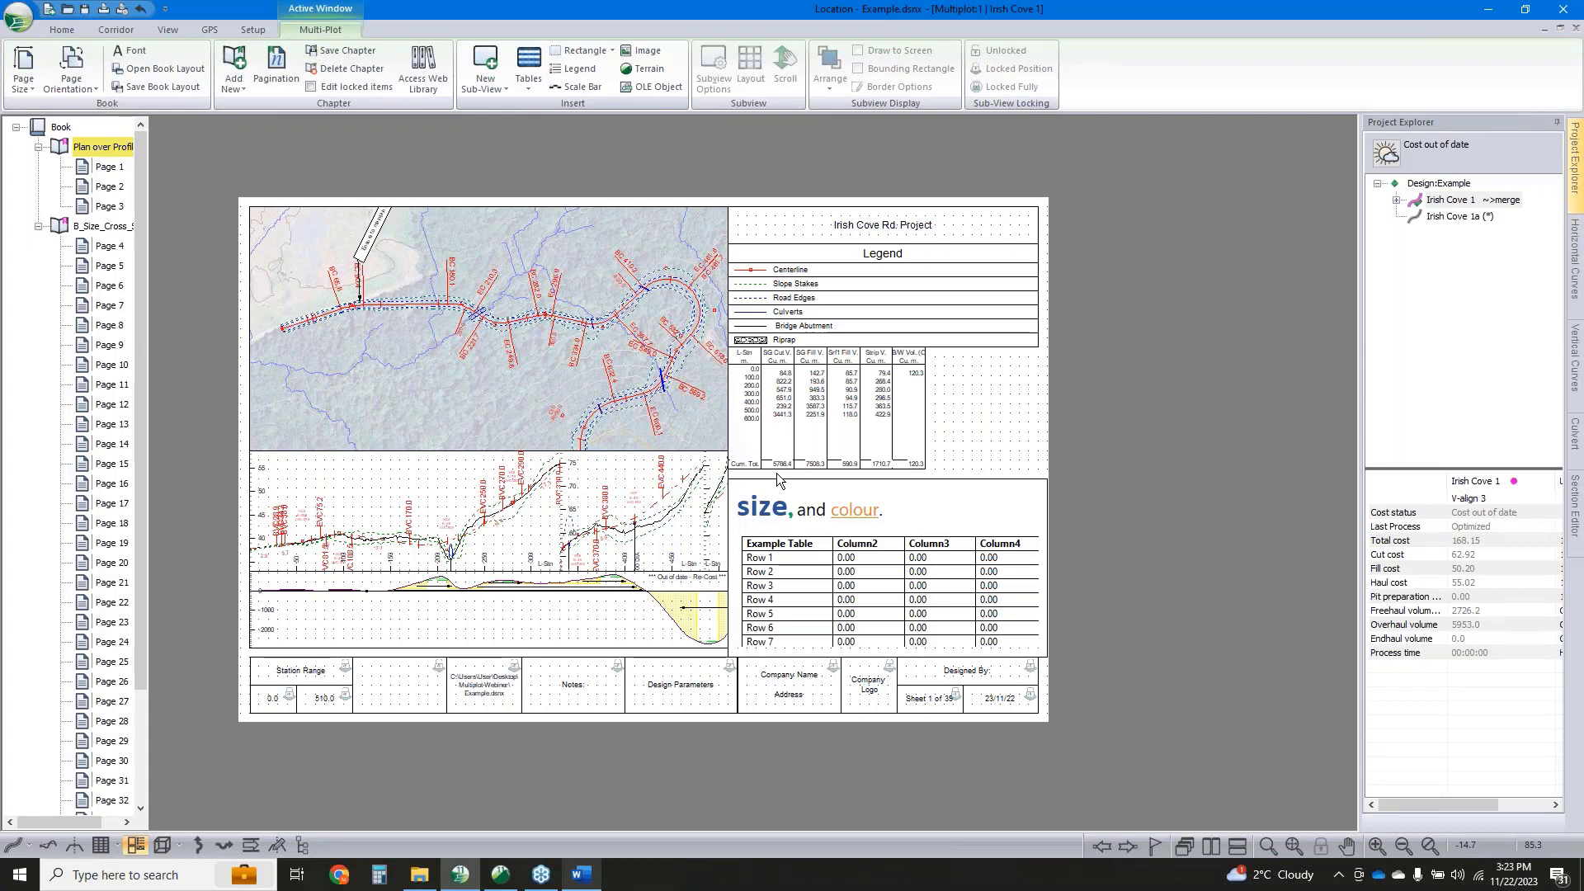
left_click(112, 227)
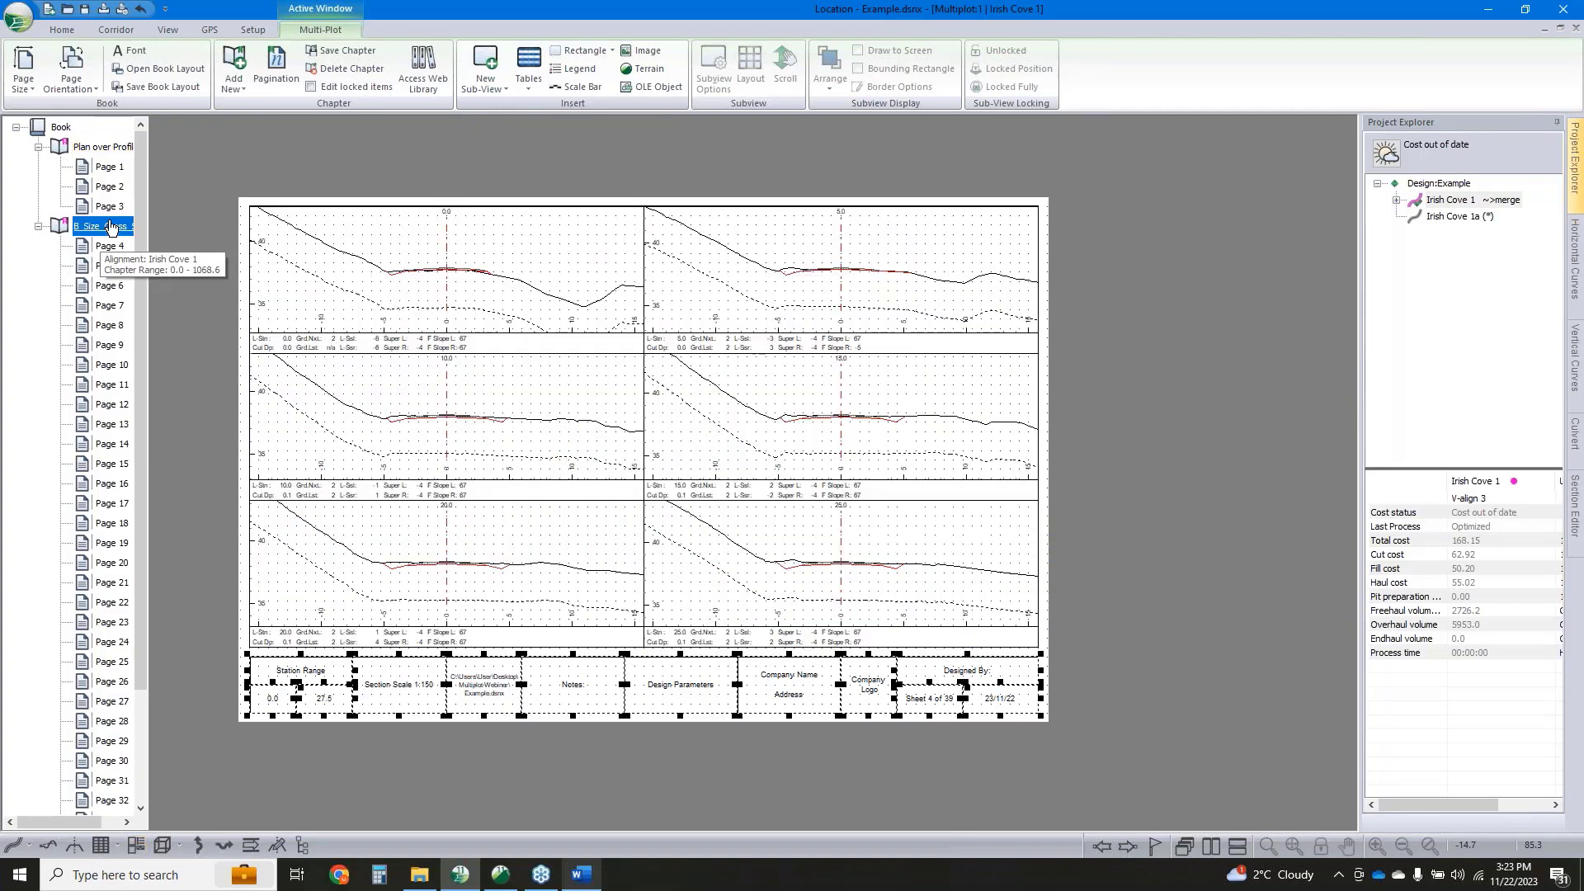
left_click(1145, 452)
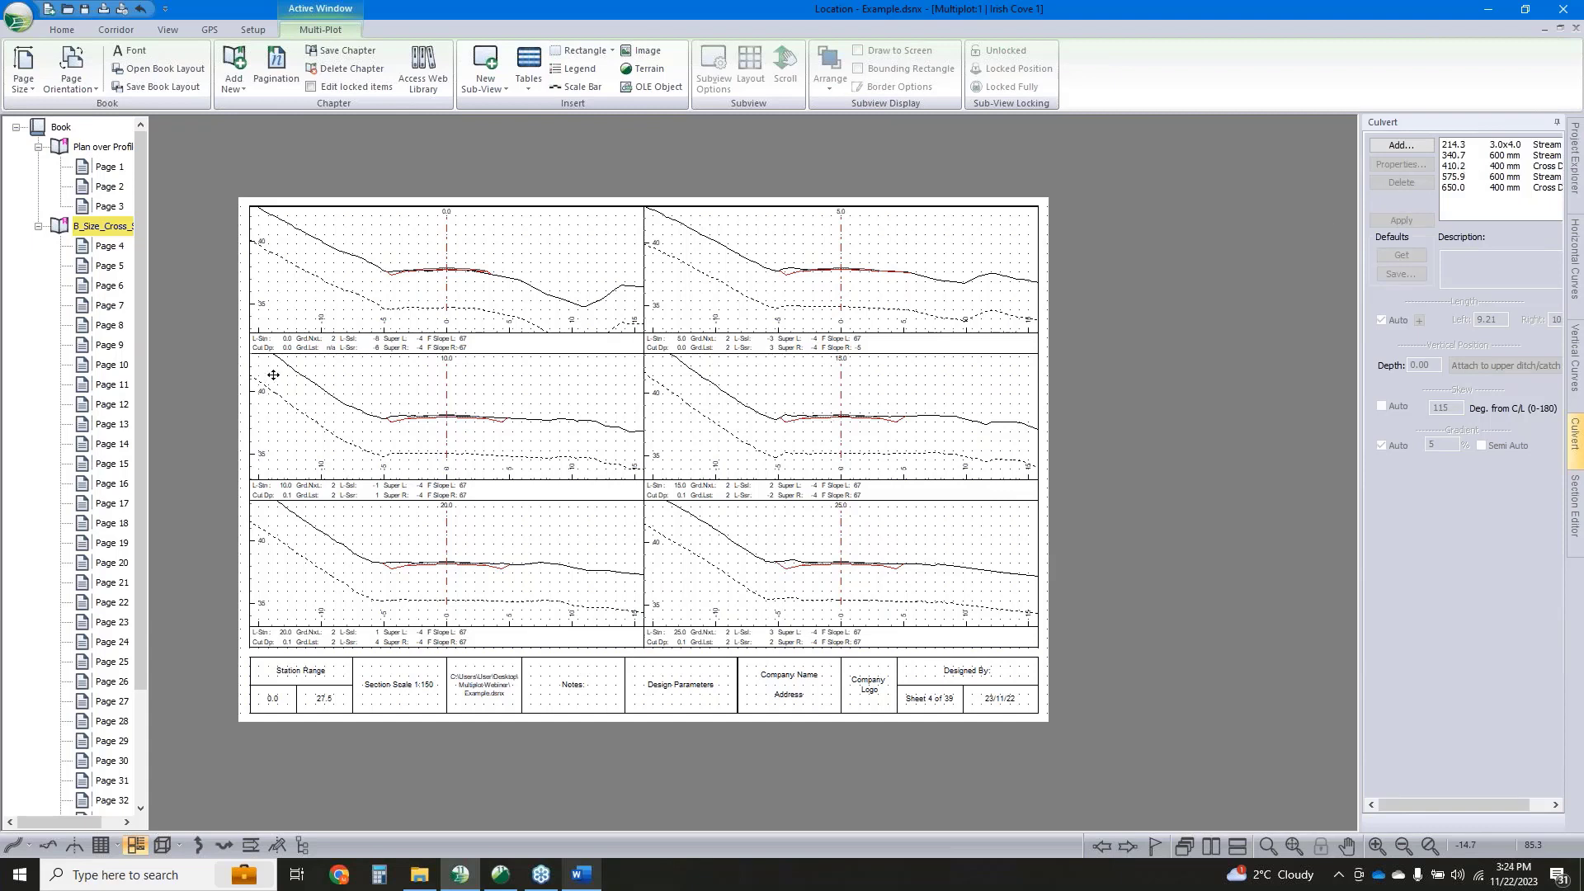
left_click(736, 327)
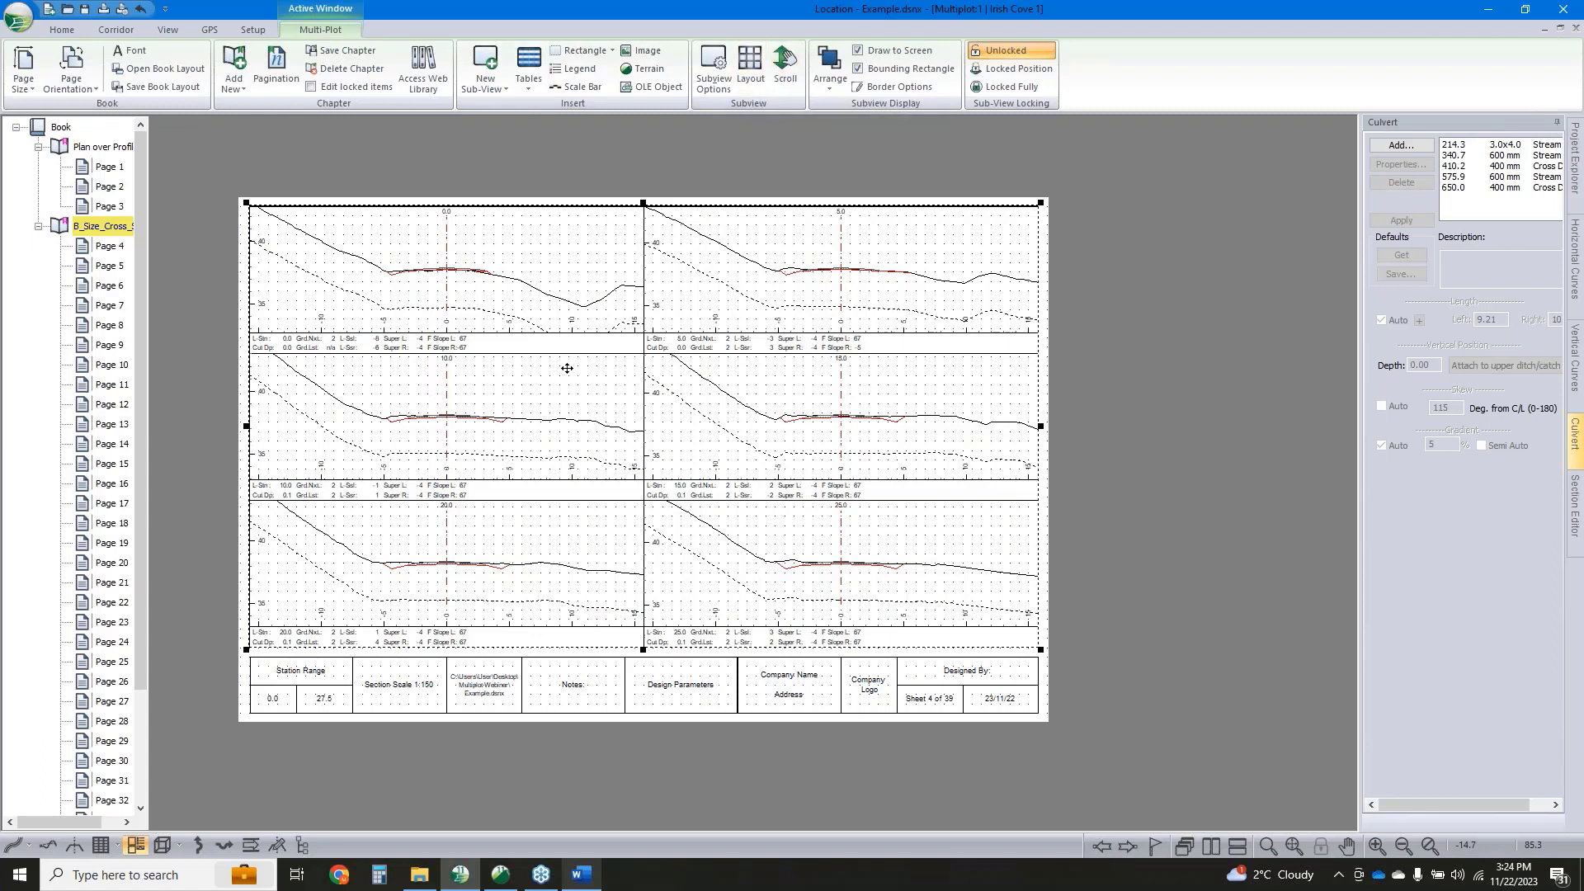
left_click(754, 68)
left_click(878, 390)
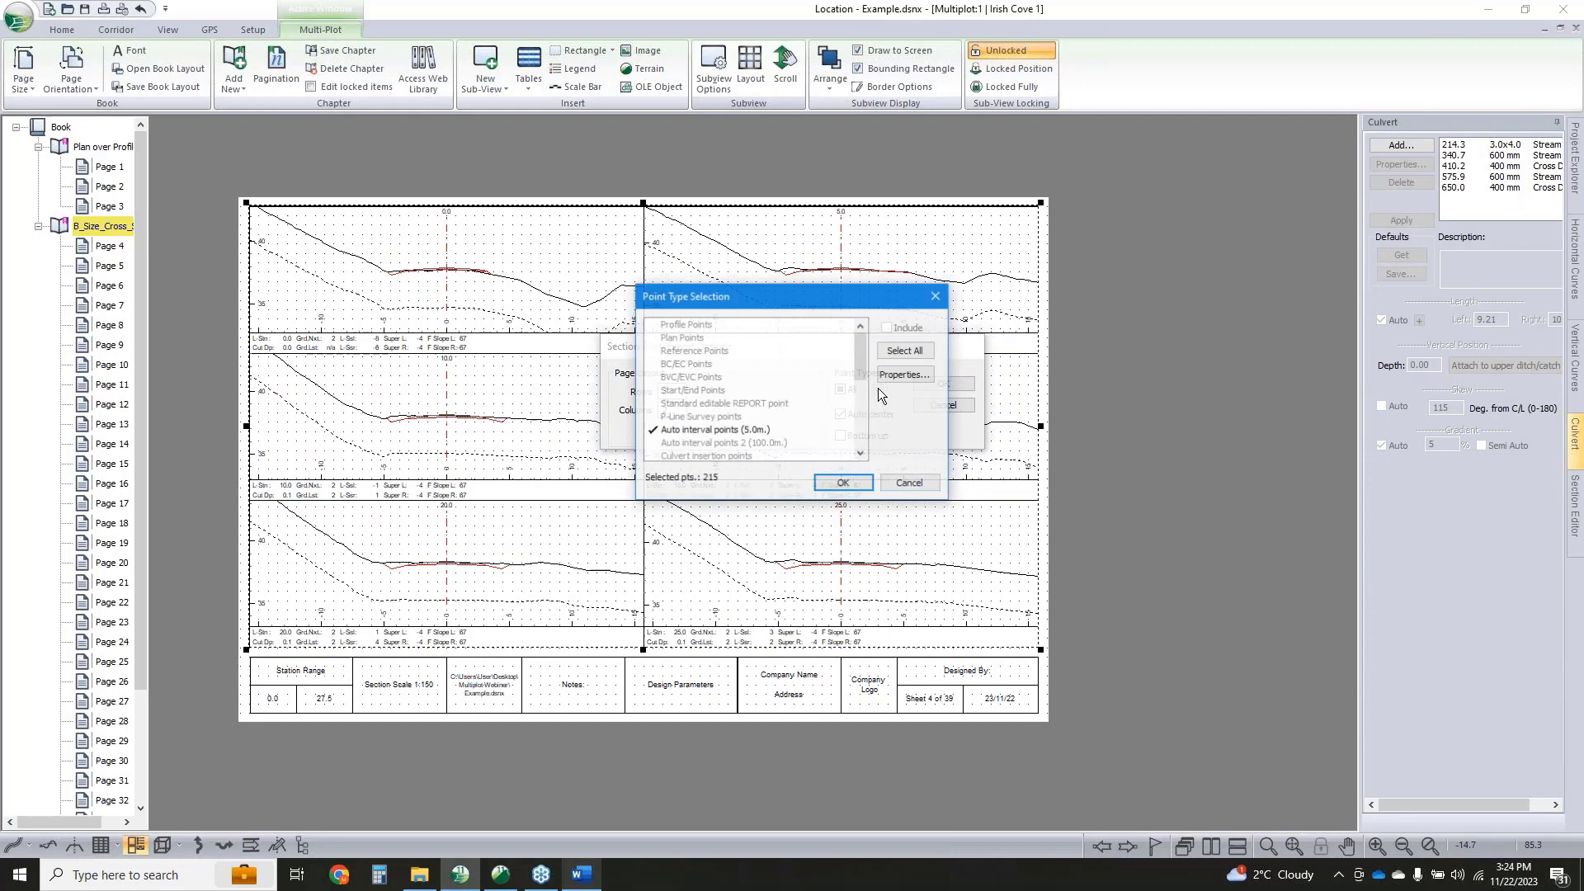
Keep Auto interval points included as the cross-section point type and set their interval to 20 m
left_click(751, 433)
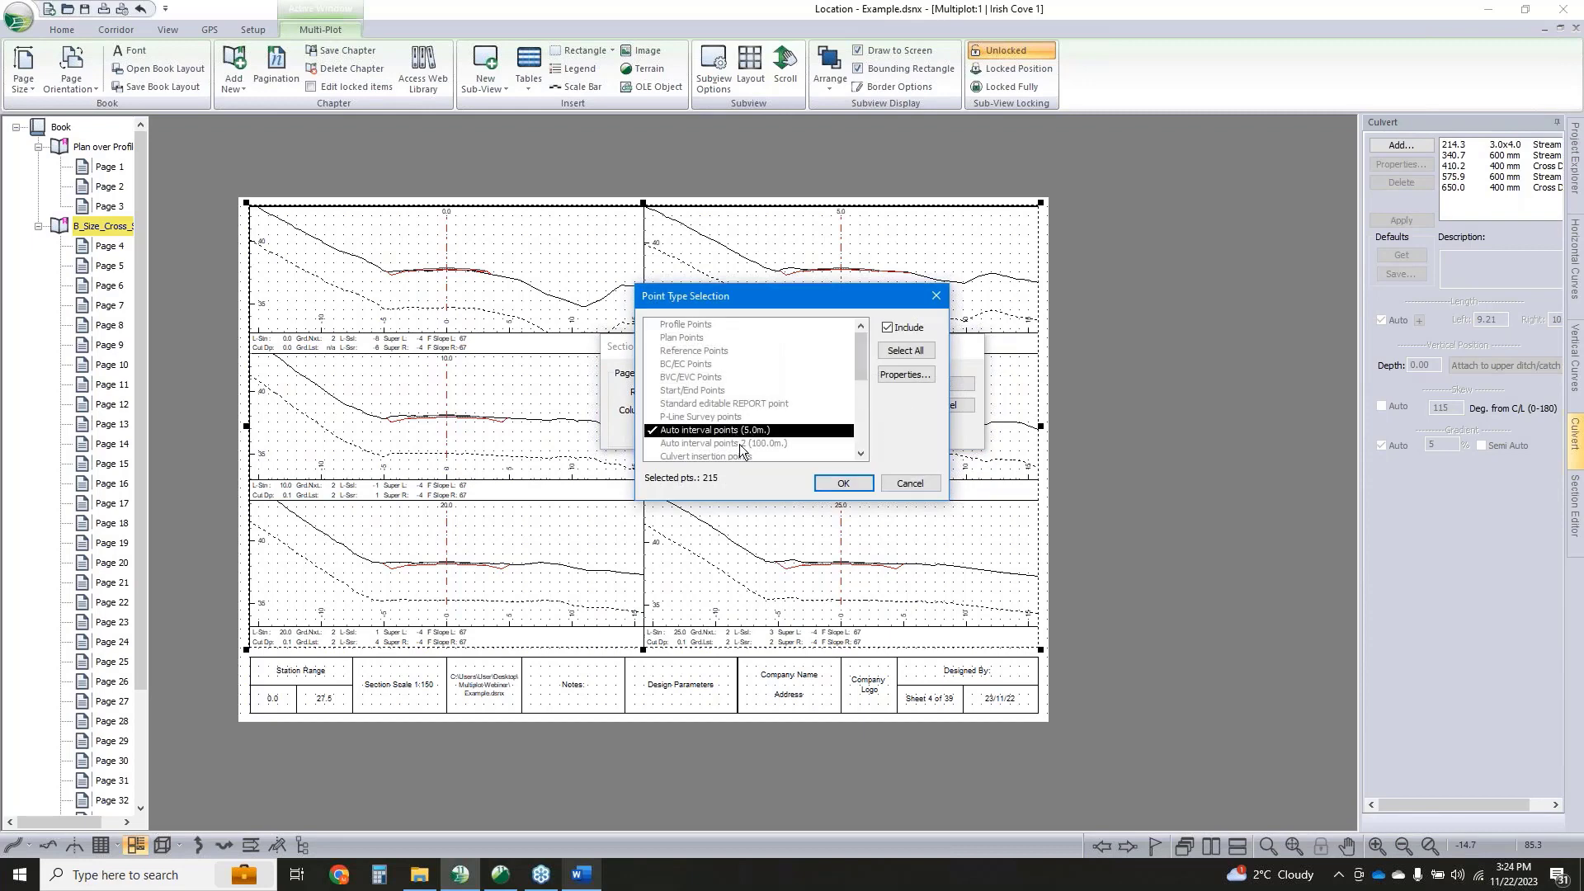
left_click(722, 444)
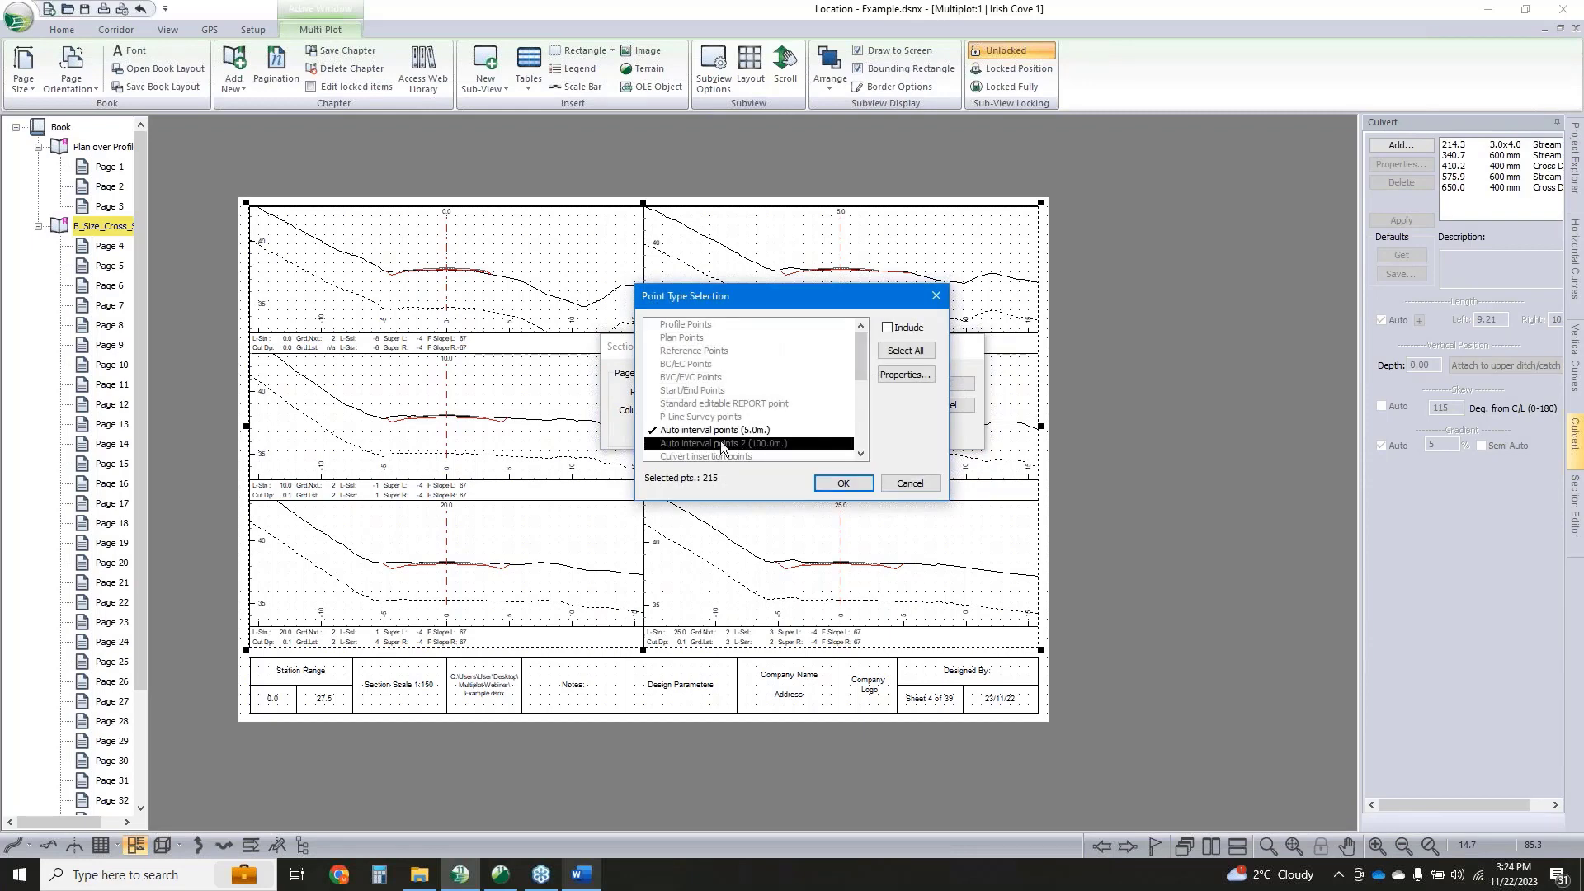
left_click(766, 446)
left_click(765, 446)
left_click(765, 430)
left_click(766, 429)
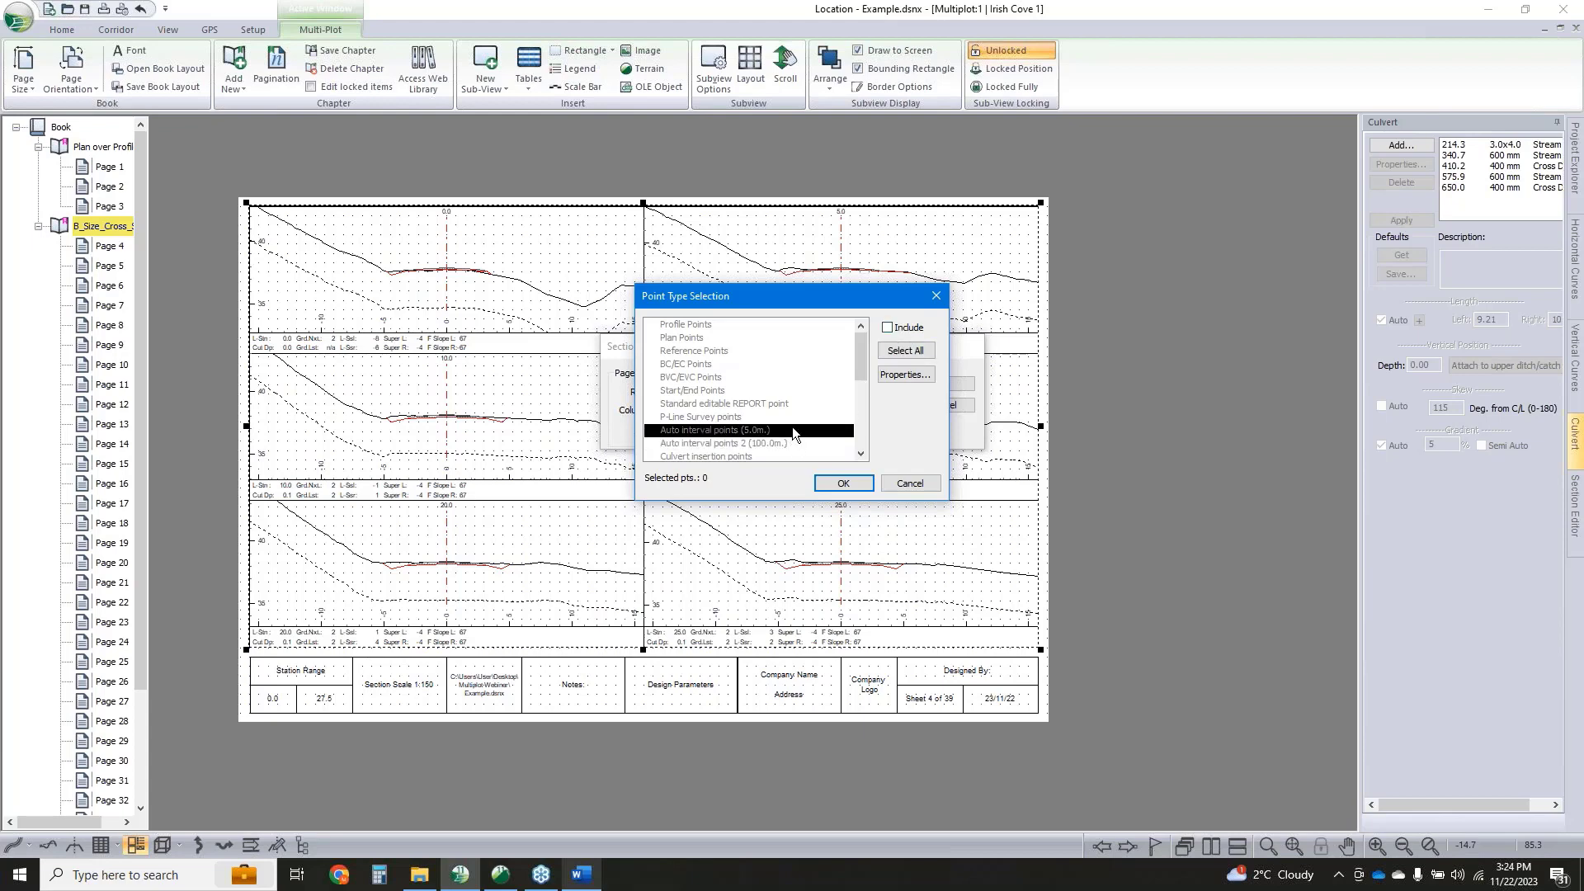
left_click(792, 428)
left_click(905, 374)
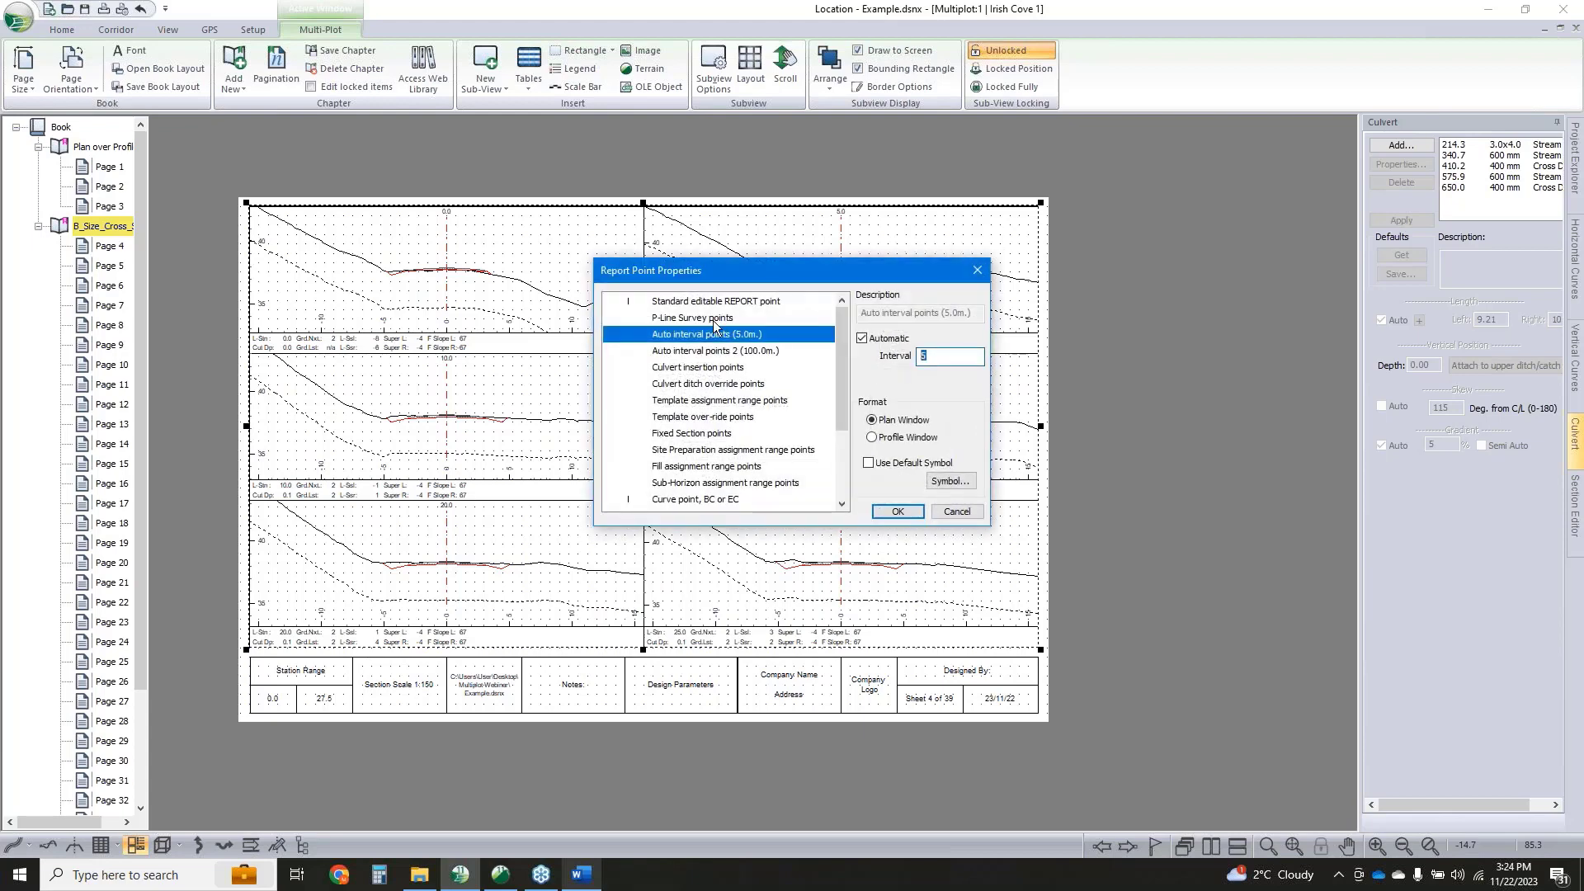
type("20")
left_click(897, 511)
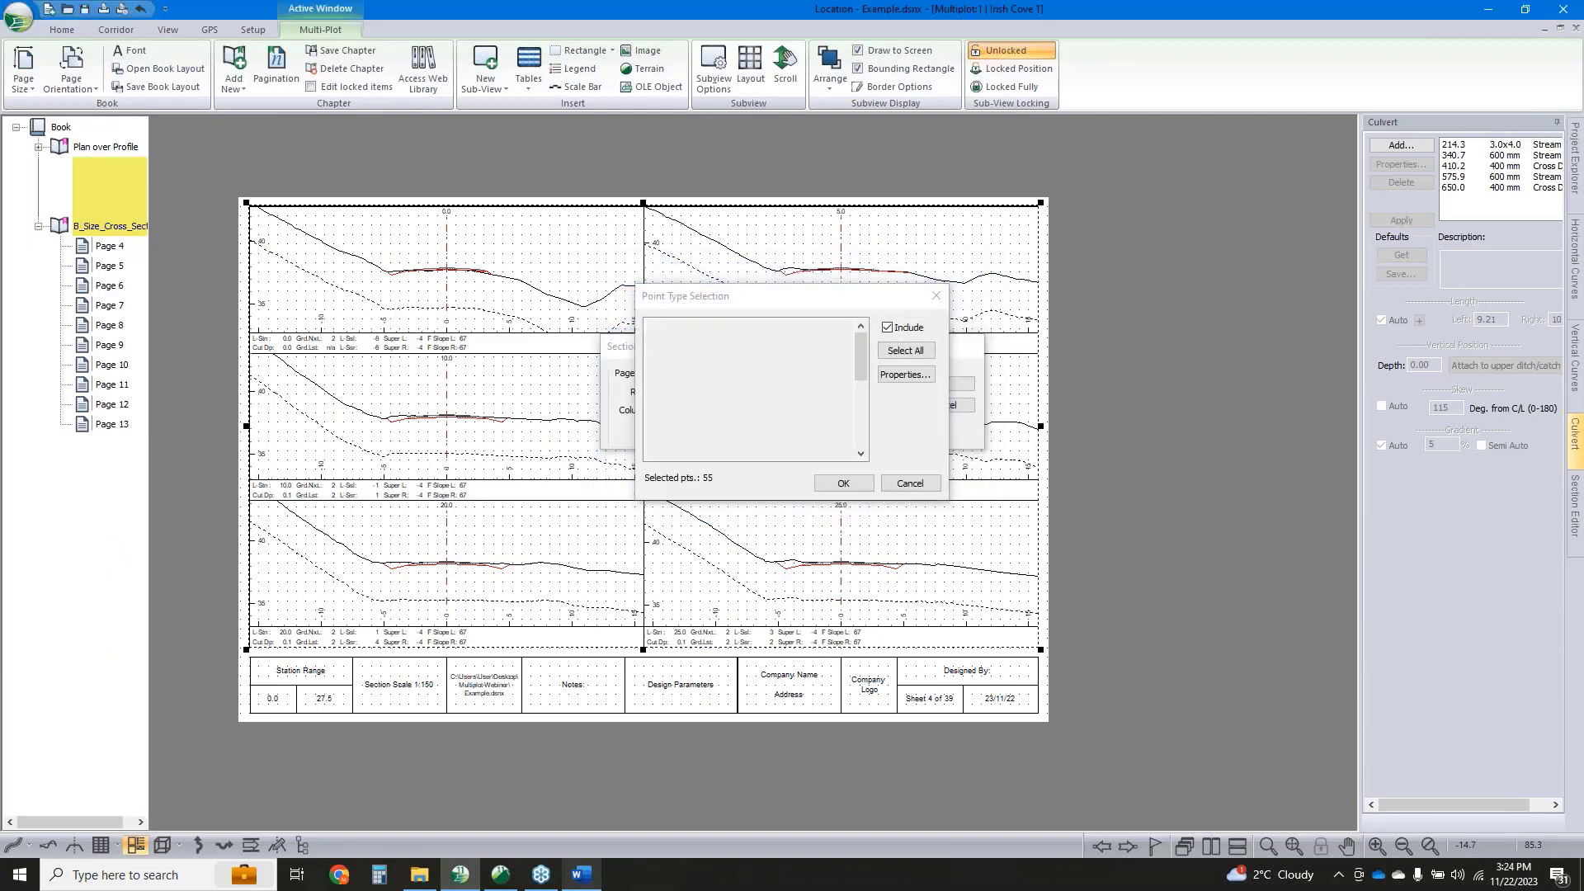
Include the culvert insertion points in the cross-section point types and apply the layout settings
scroll(758, 419, "down", 1)
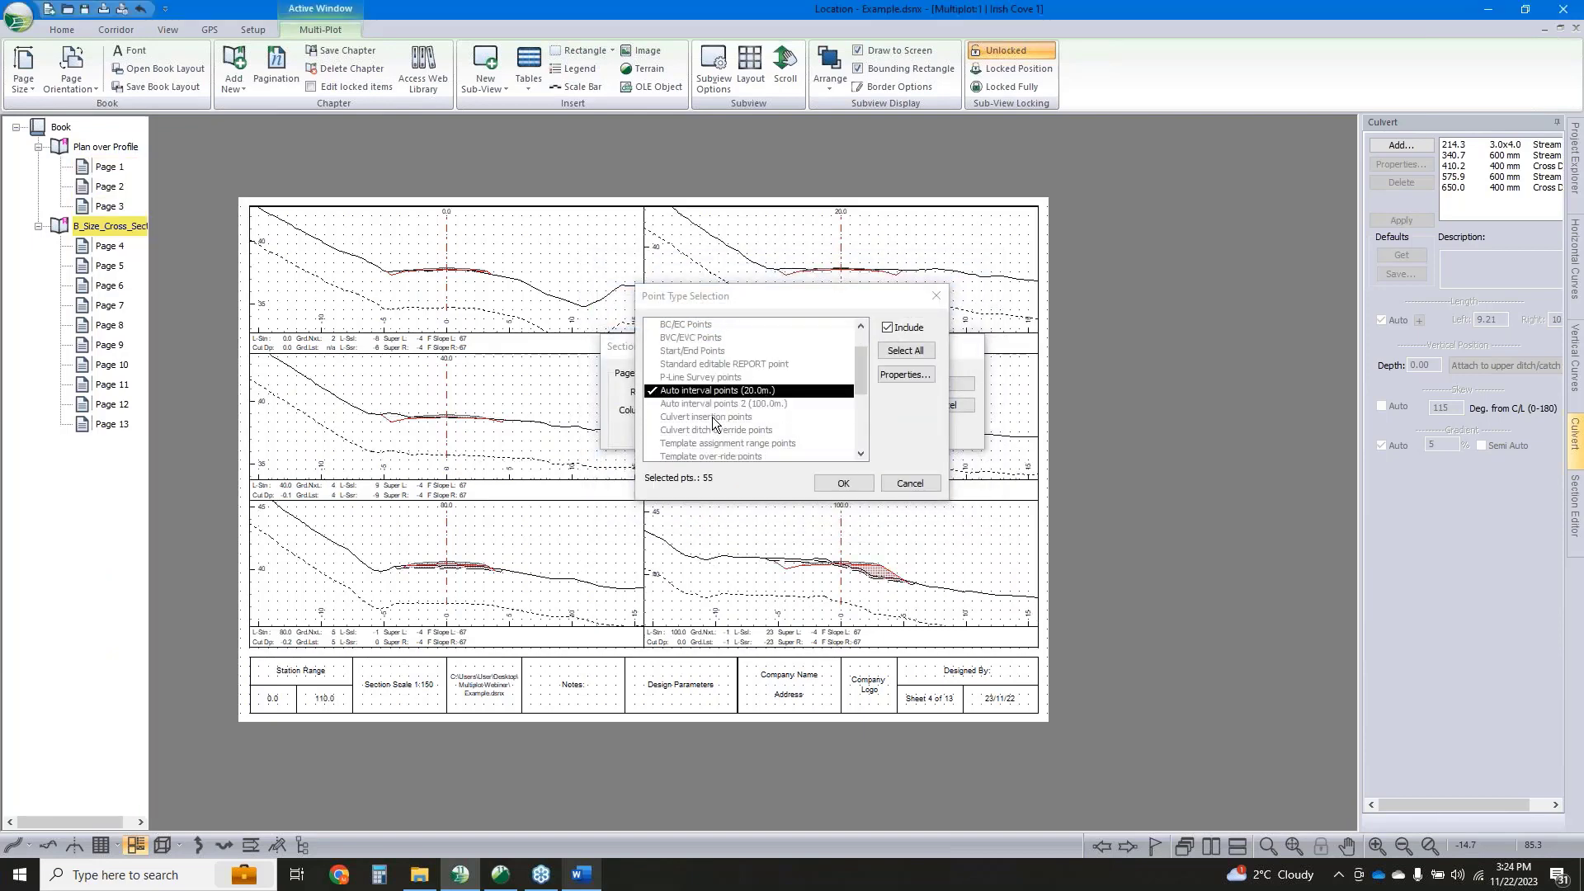
left_click(712, 417)
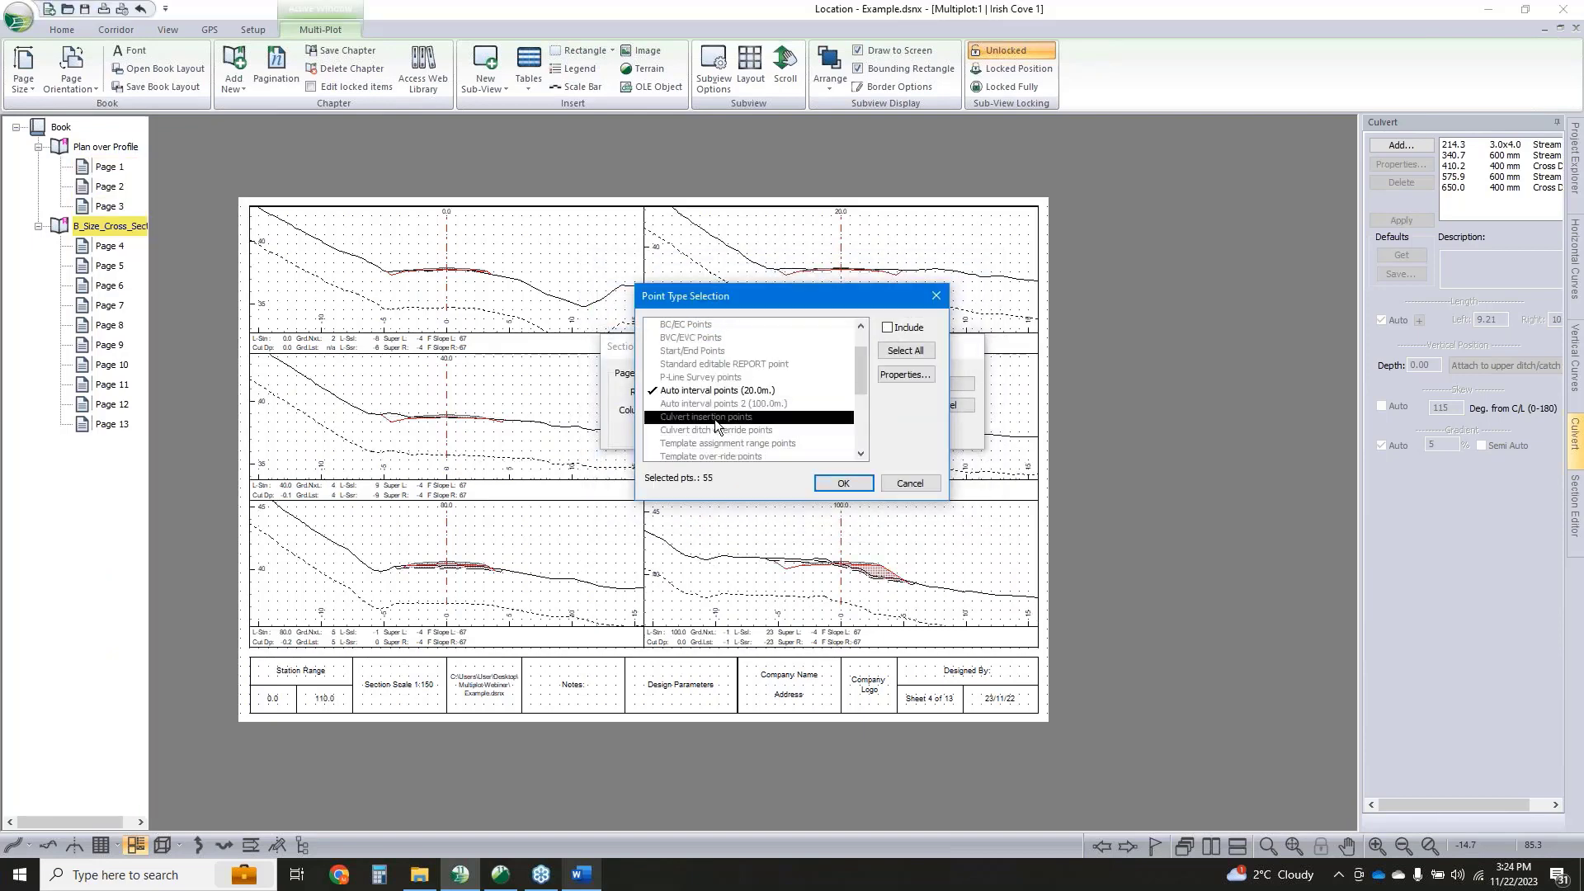
left_click(844, 486)
left_click(949, 384)
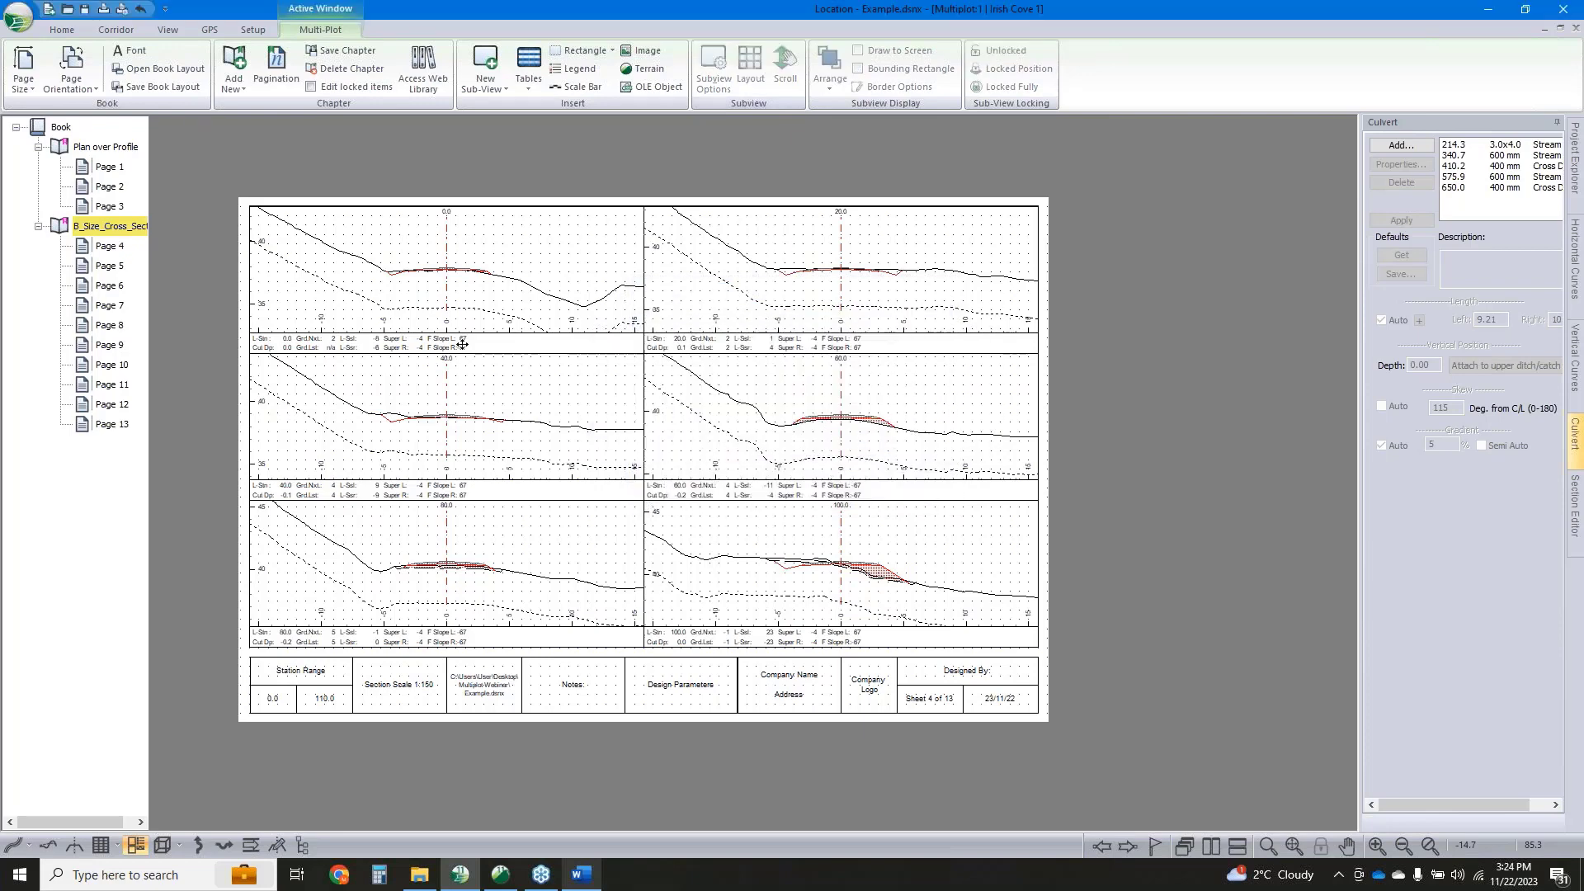
Examine pages 4 to 10 of the cross-section chapter for the section interval and the culvert sections
left_click(110, 246)
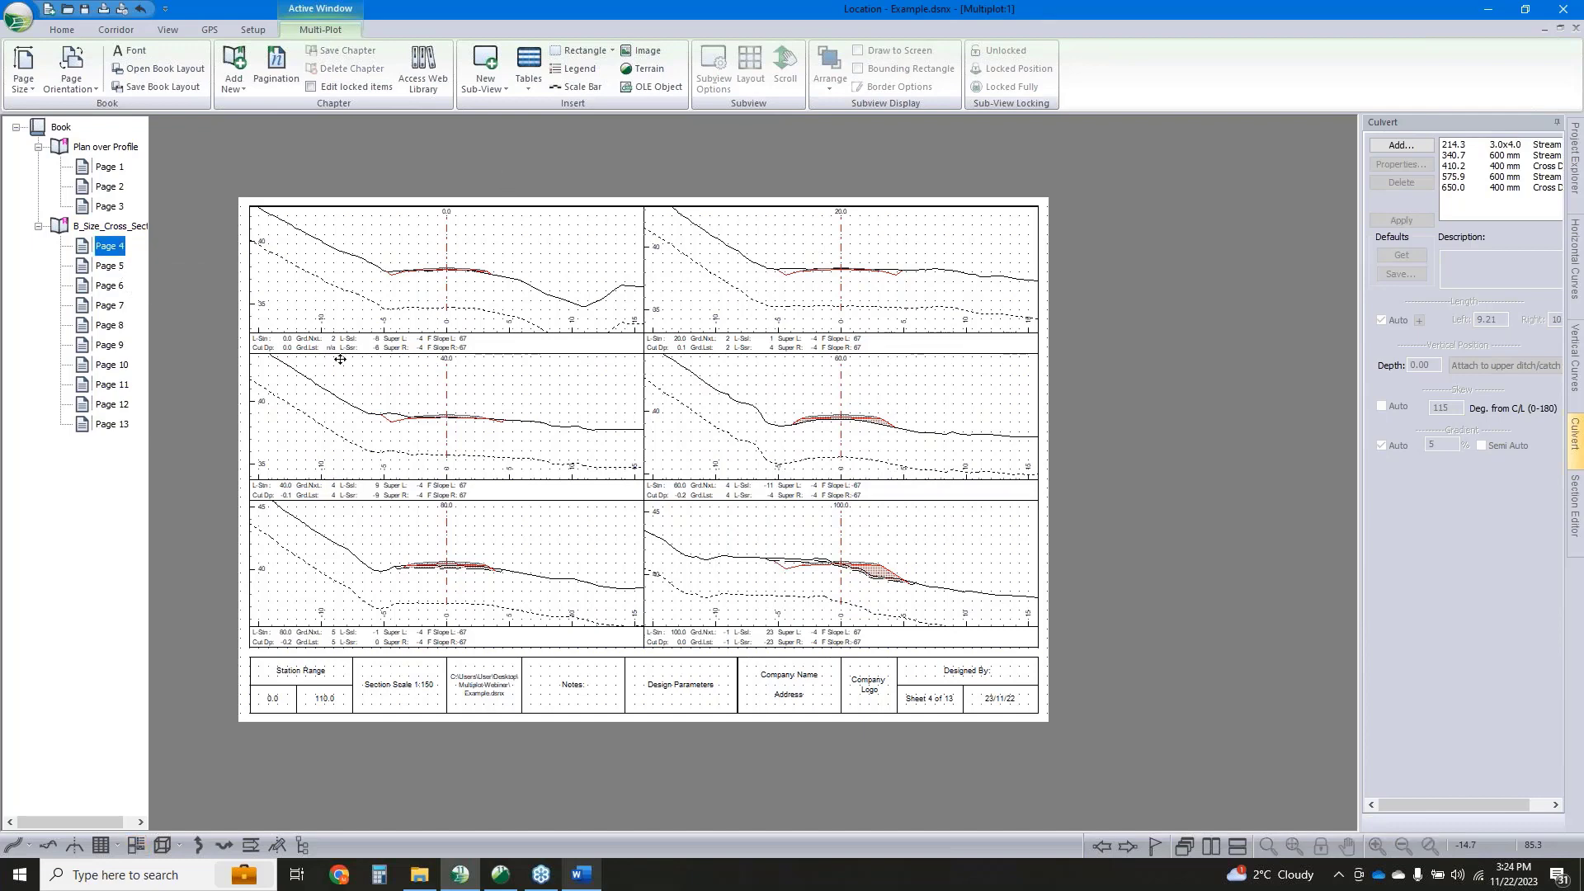
left_click(110, 266)
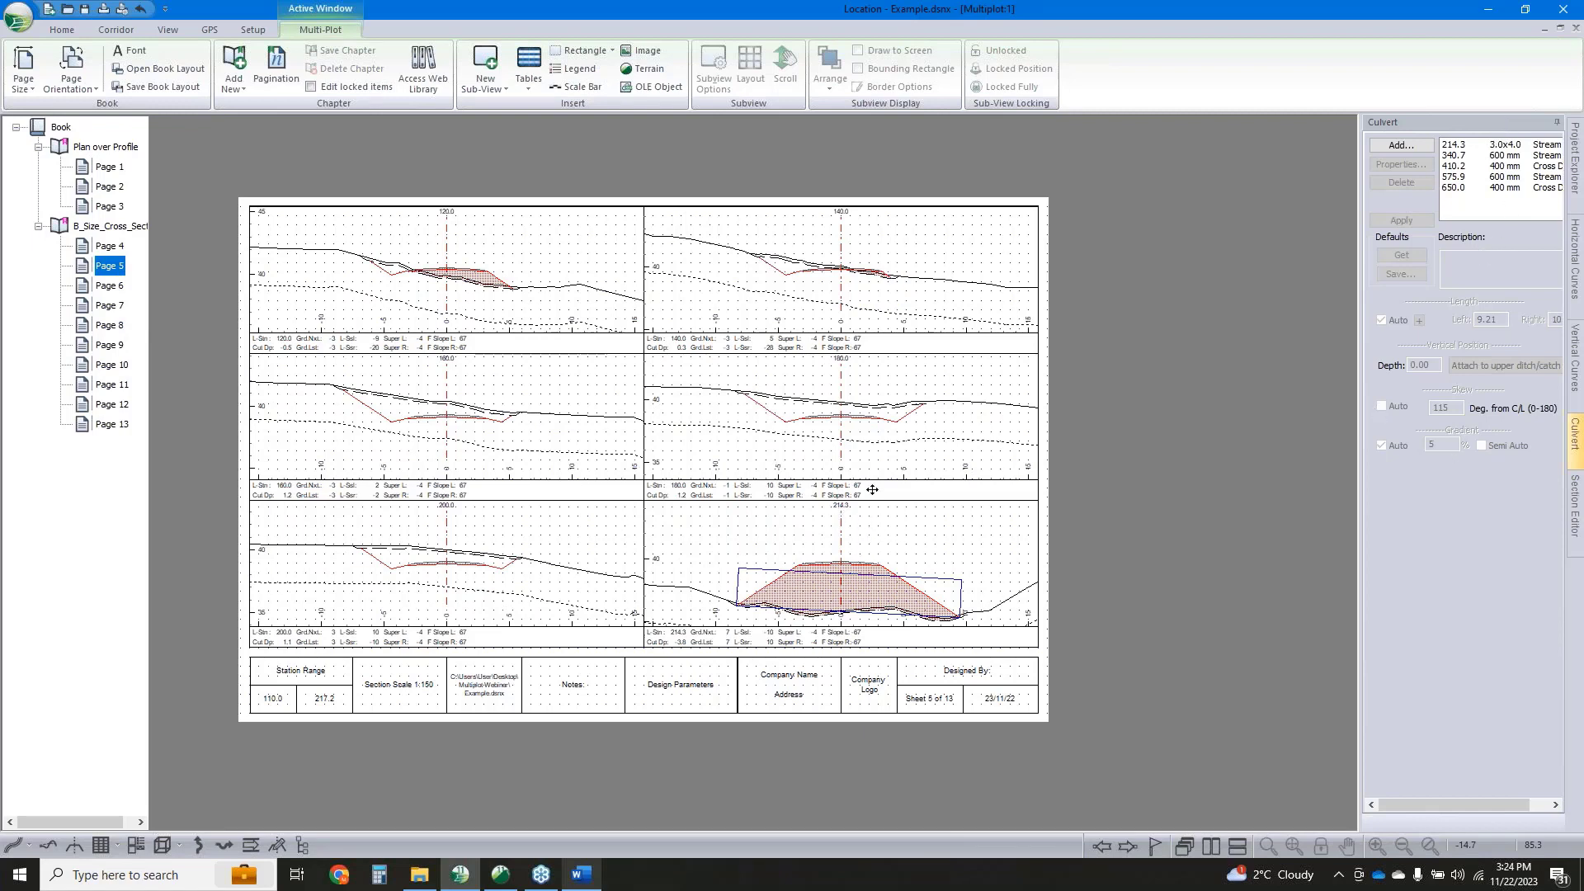
left_click(120, 289)
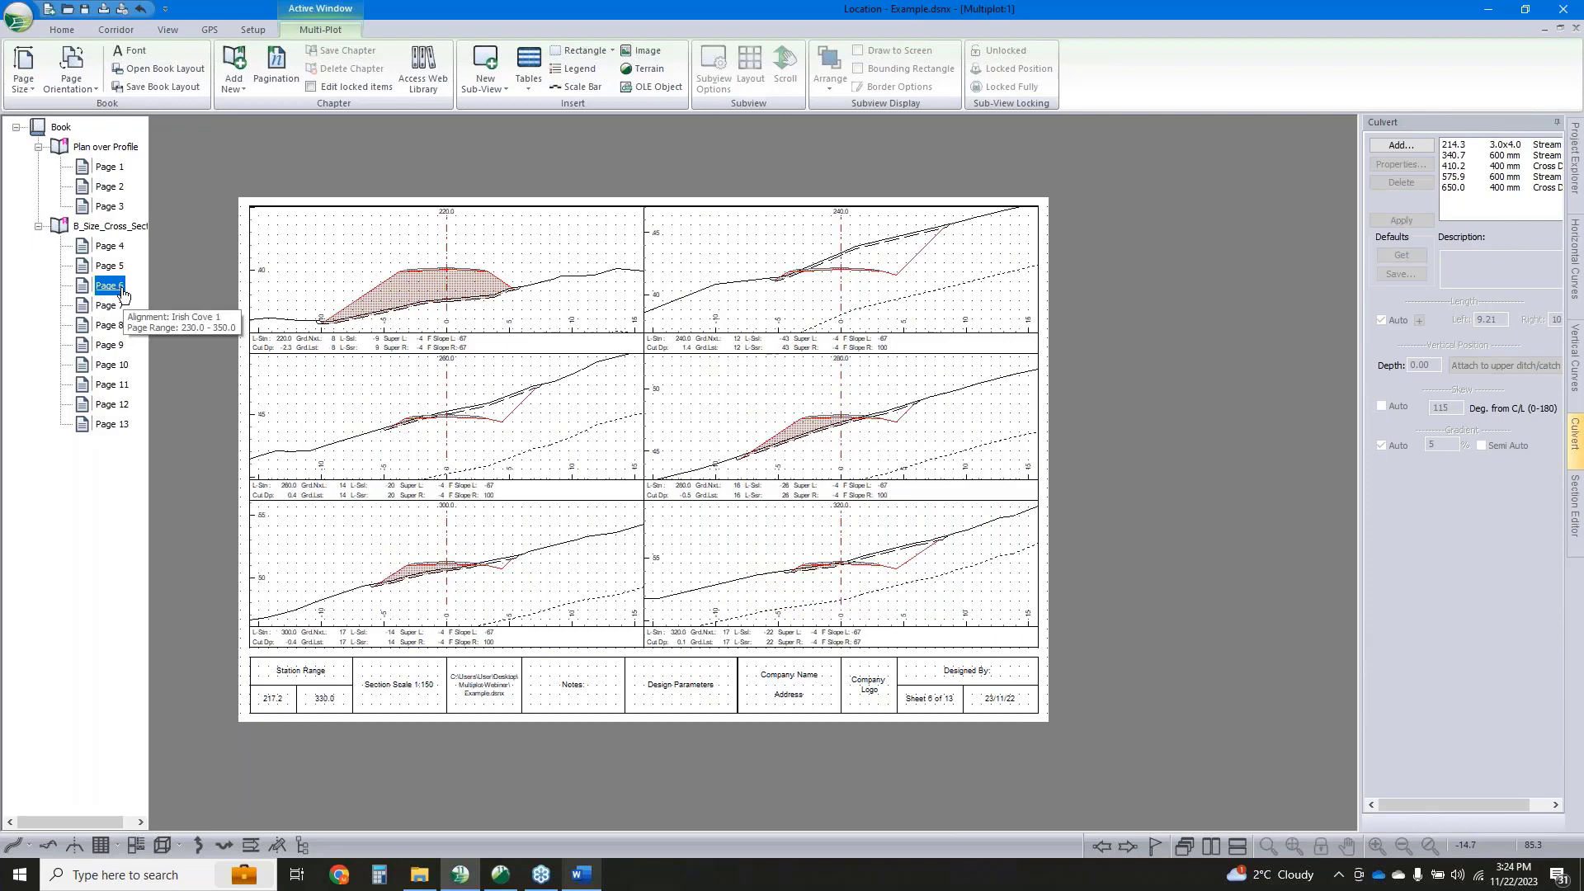
left_click(109, 308)
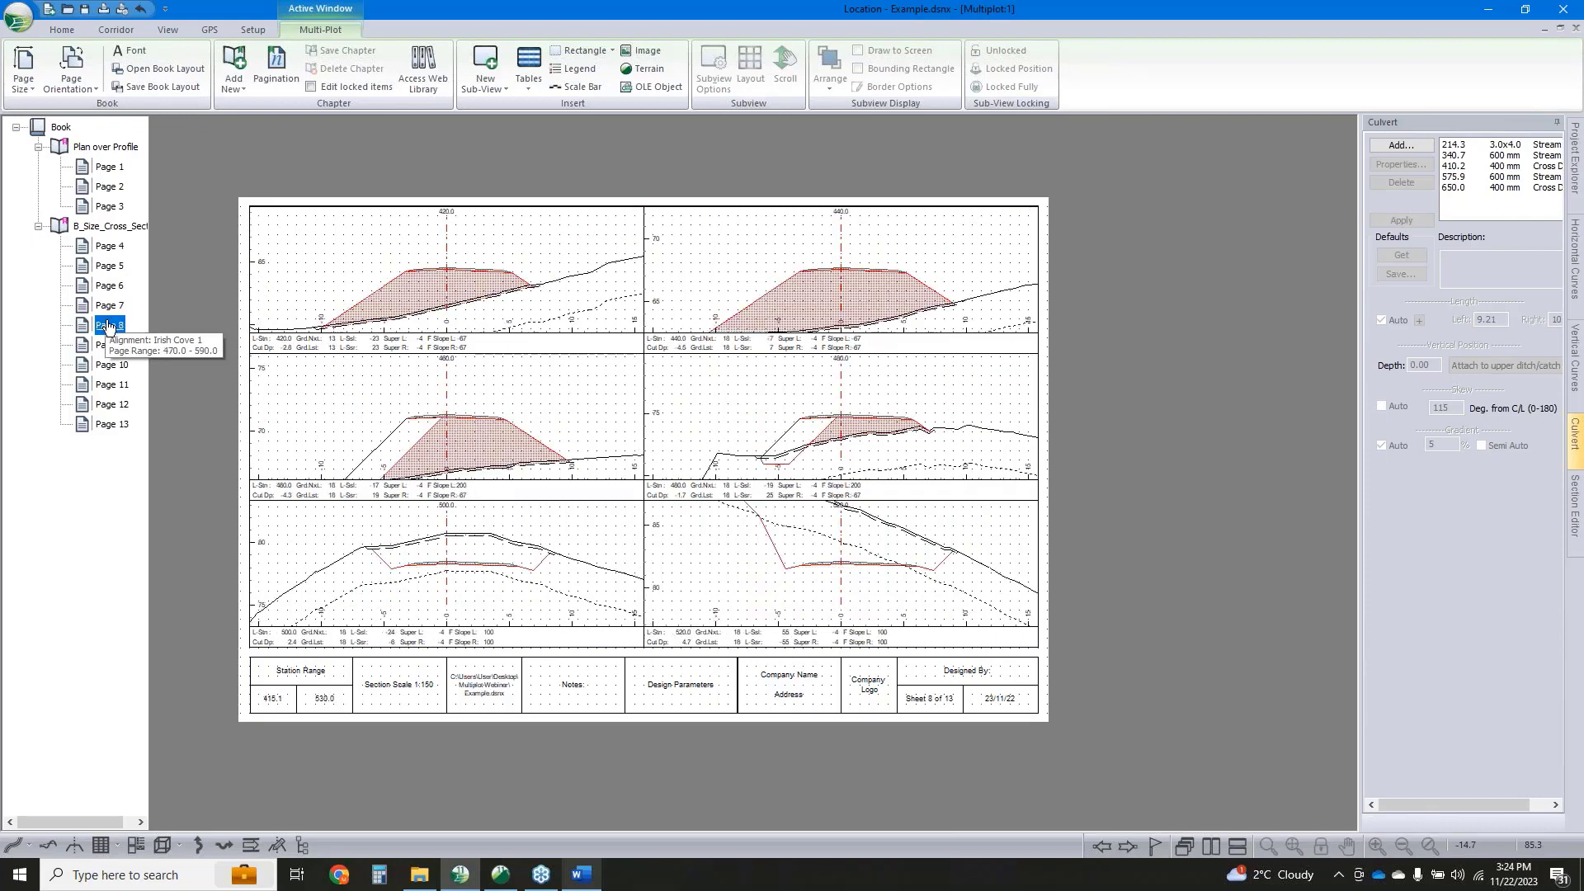
left_click(101, 347)
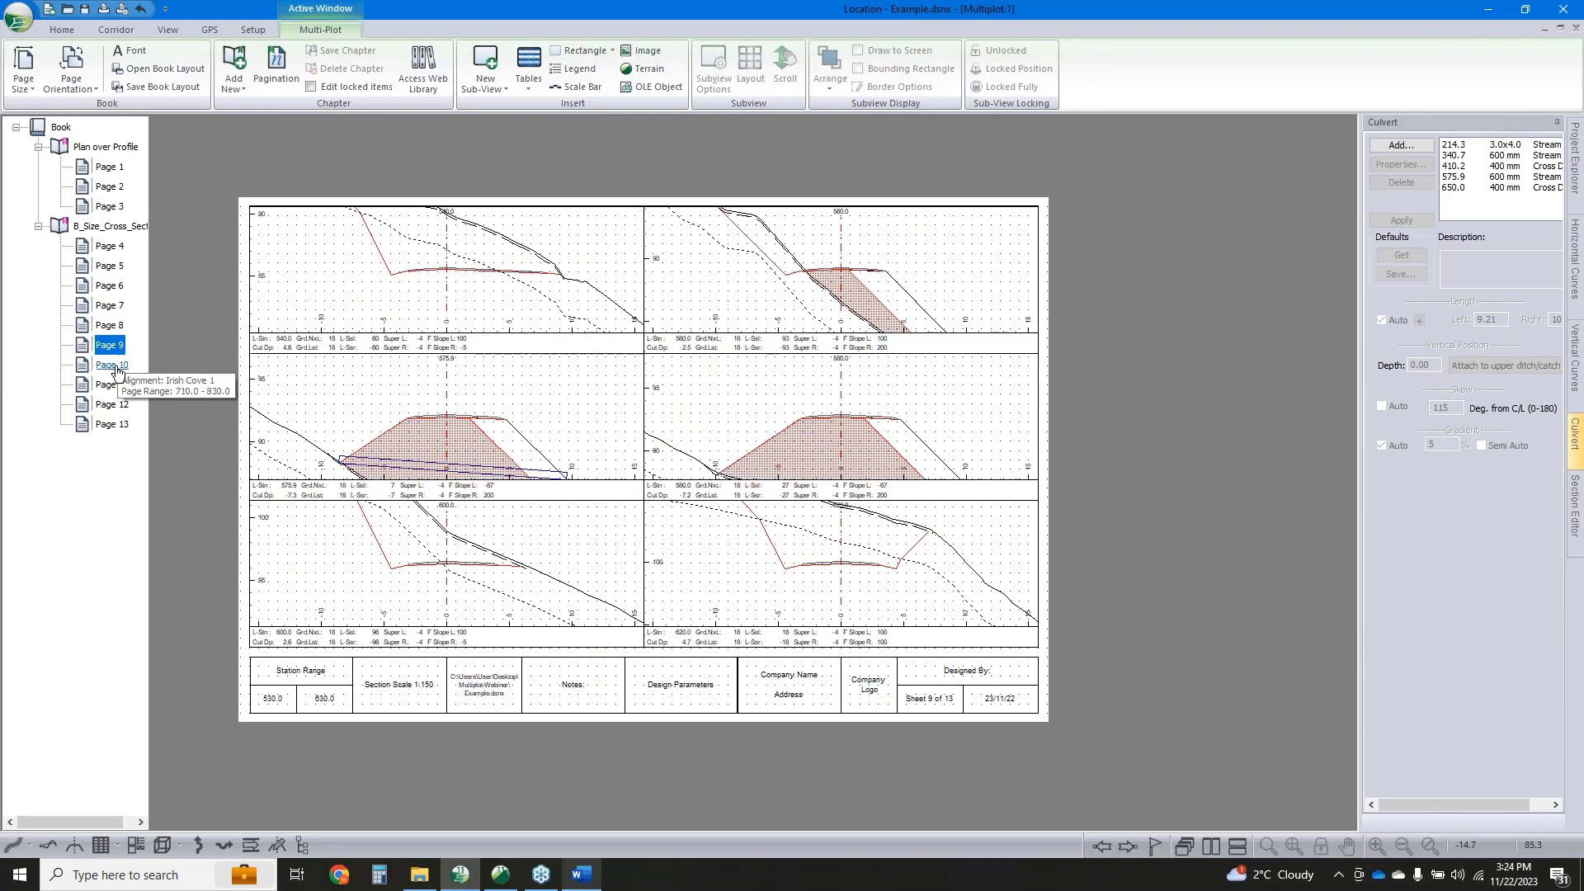
left_click(115, 365)
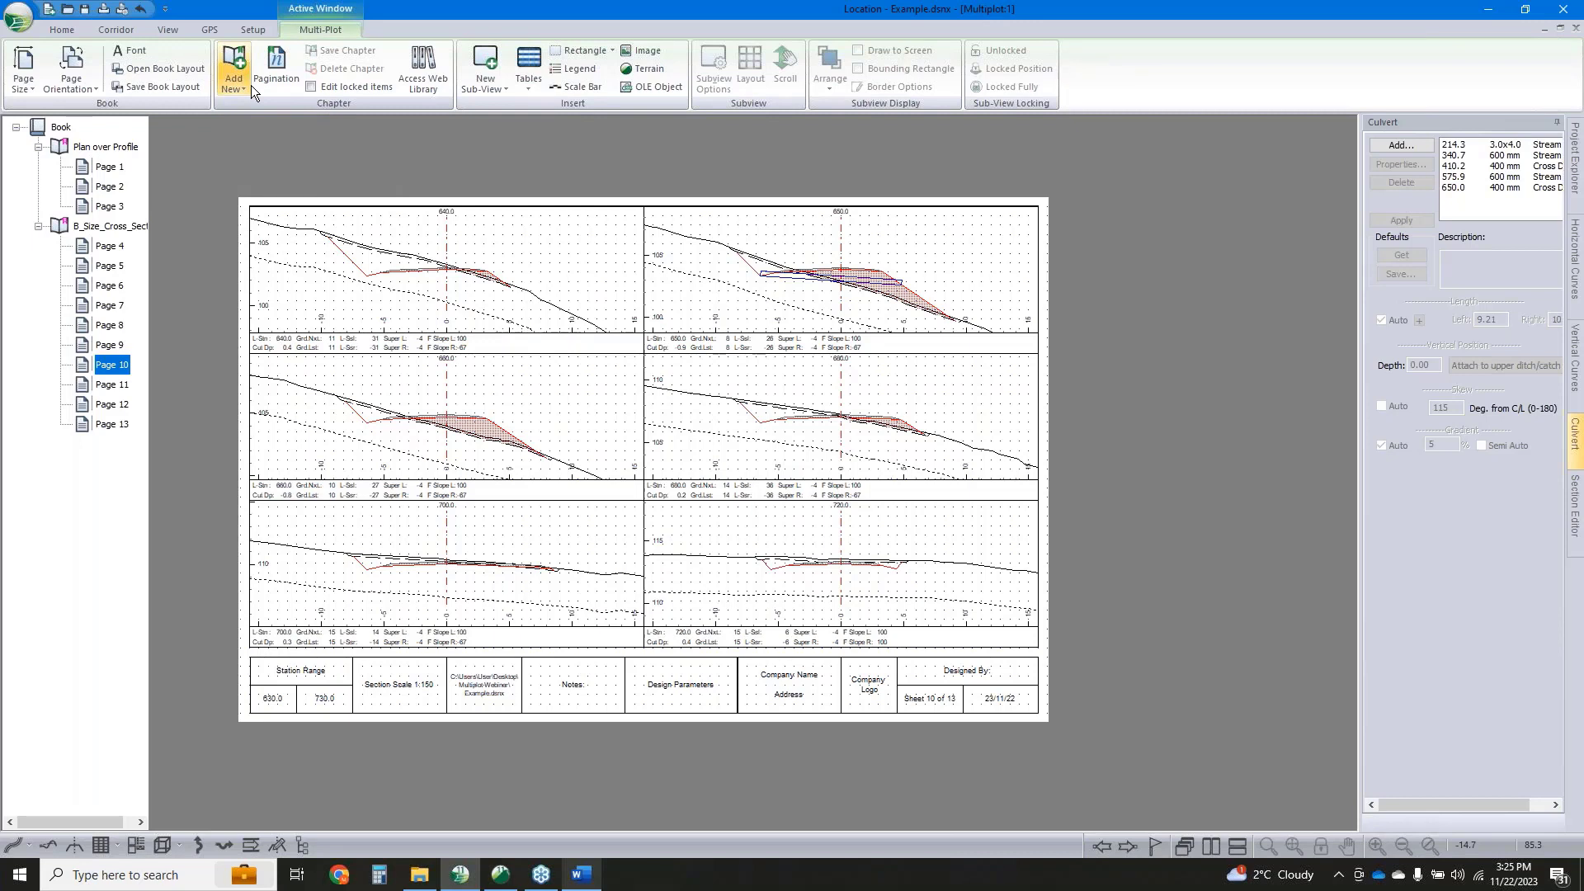
Examine pages 6 to 10 of the cross-section chapter, comparing section sizes and the station range covered by each page
left_click(104, 147)
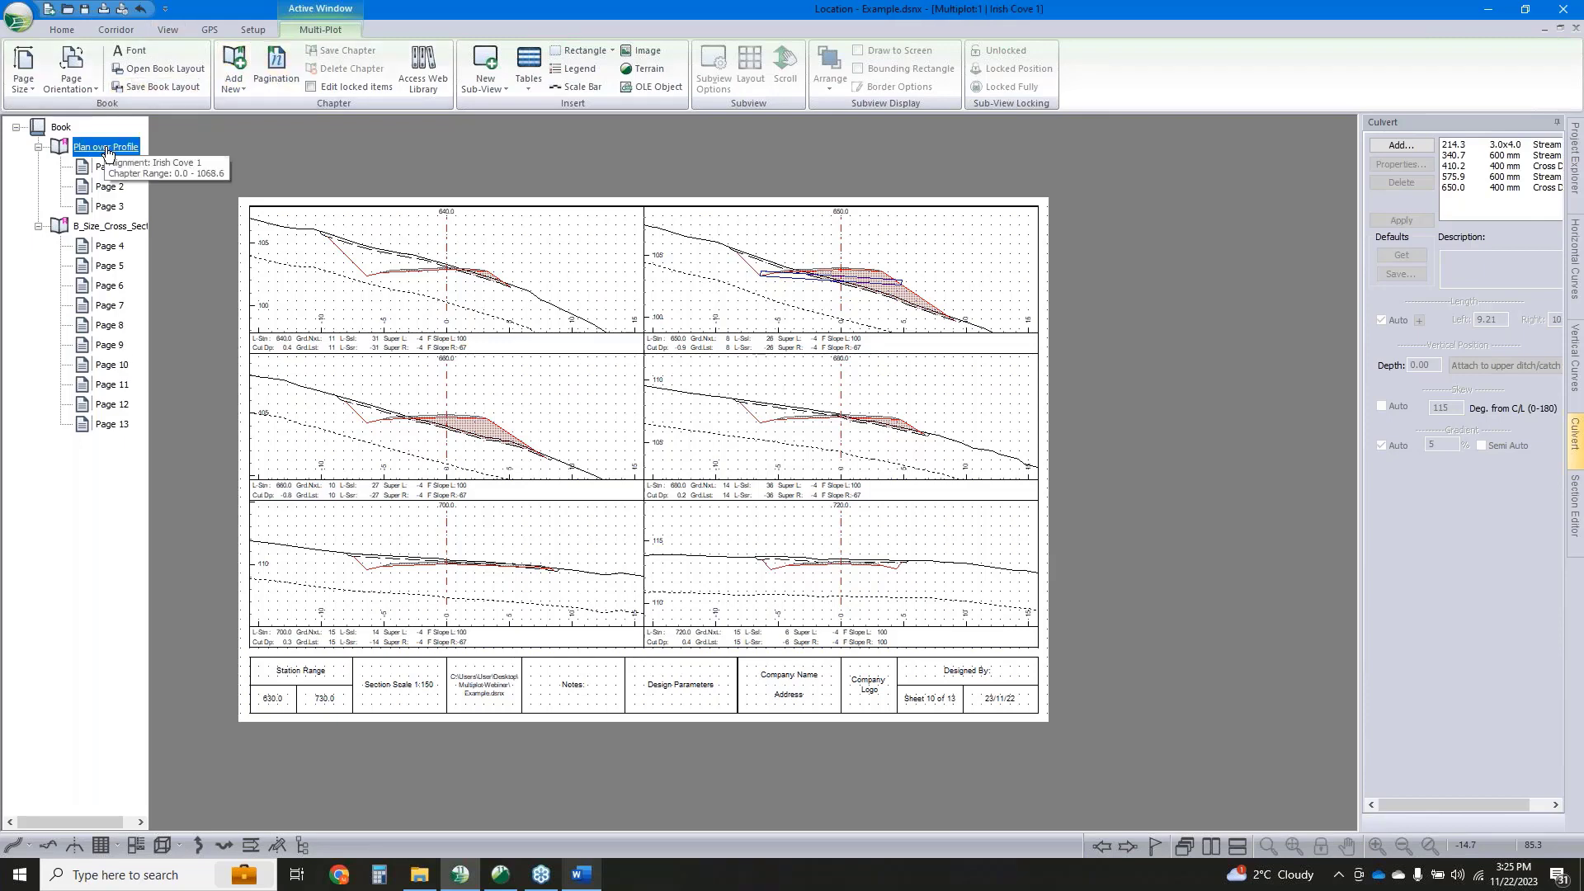
left_click(111, 226)
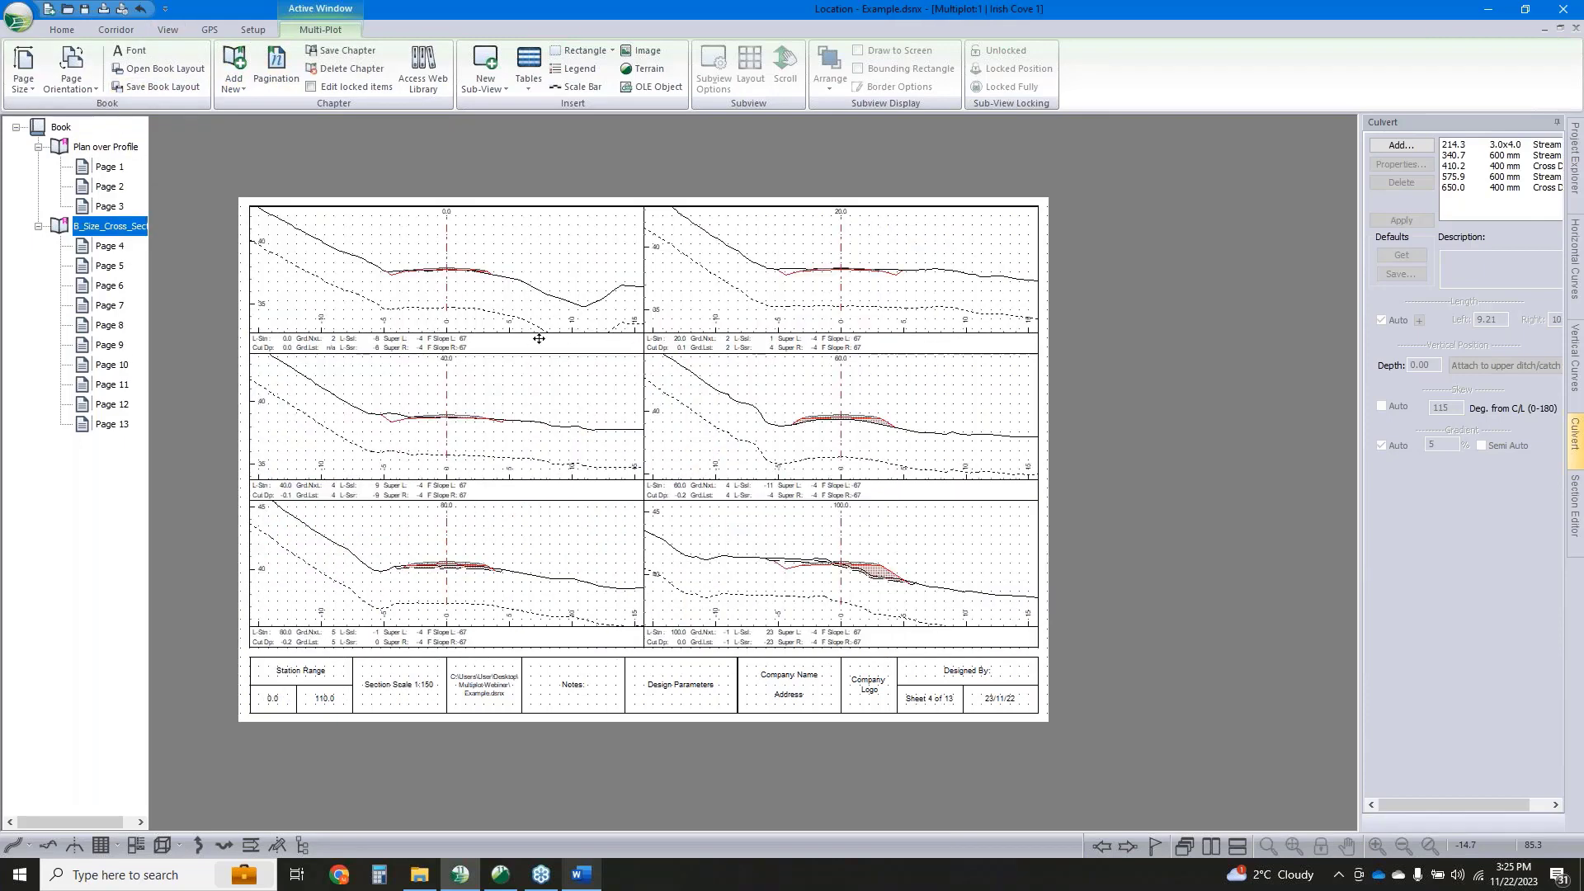
left_click(108, 286)
left_click(106, 306)
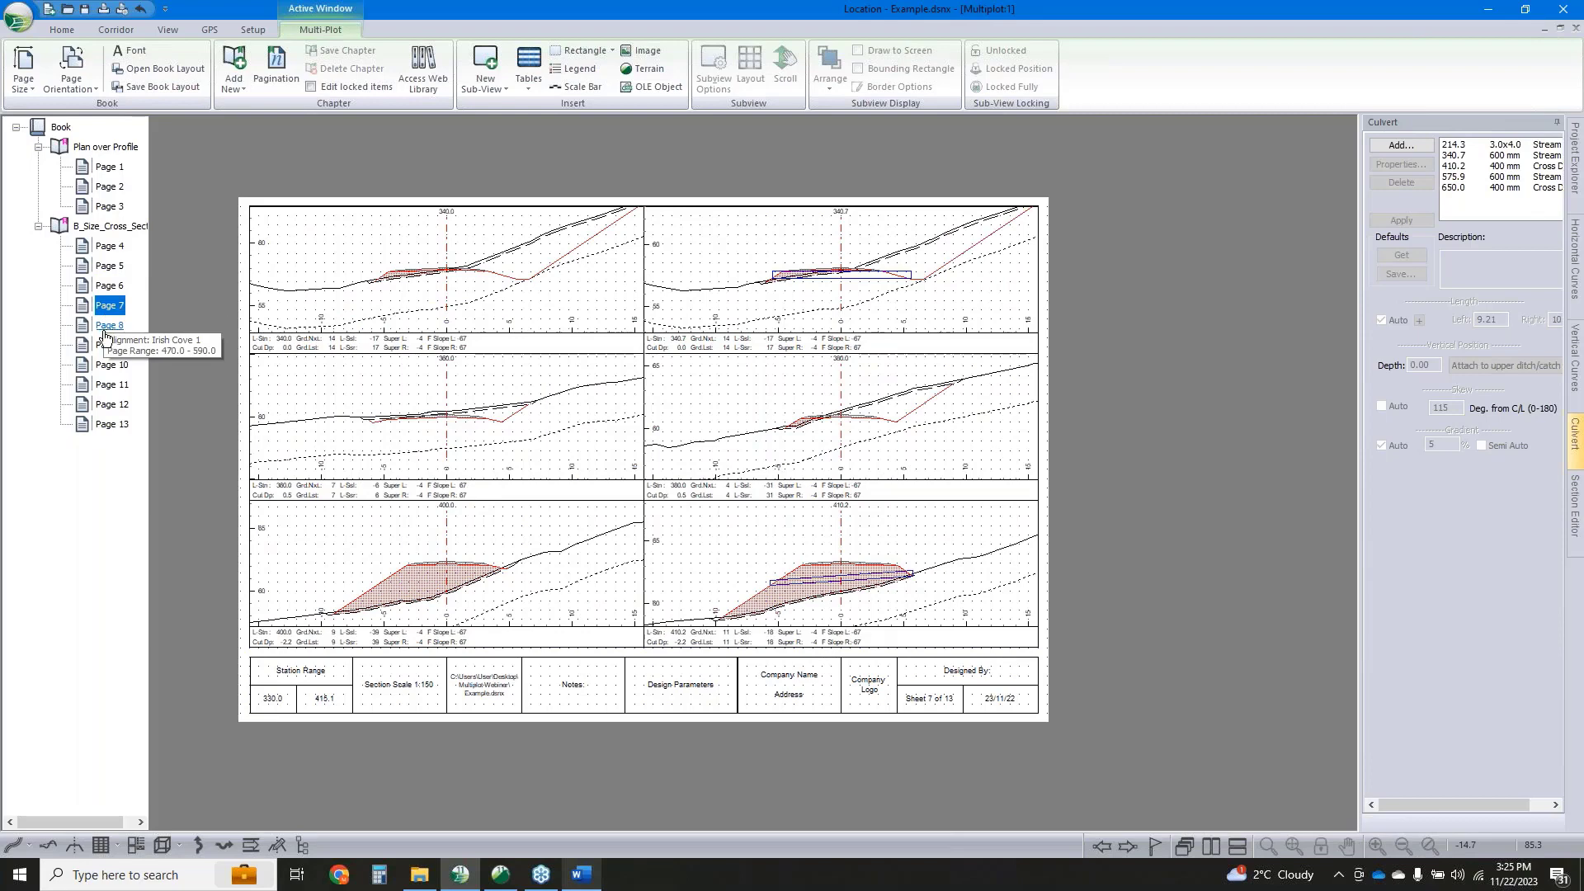
left_click(105, 330)
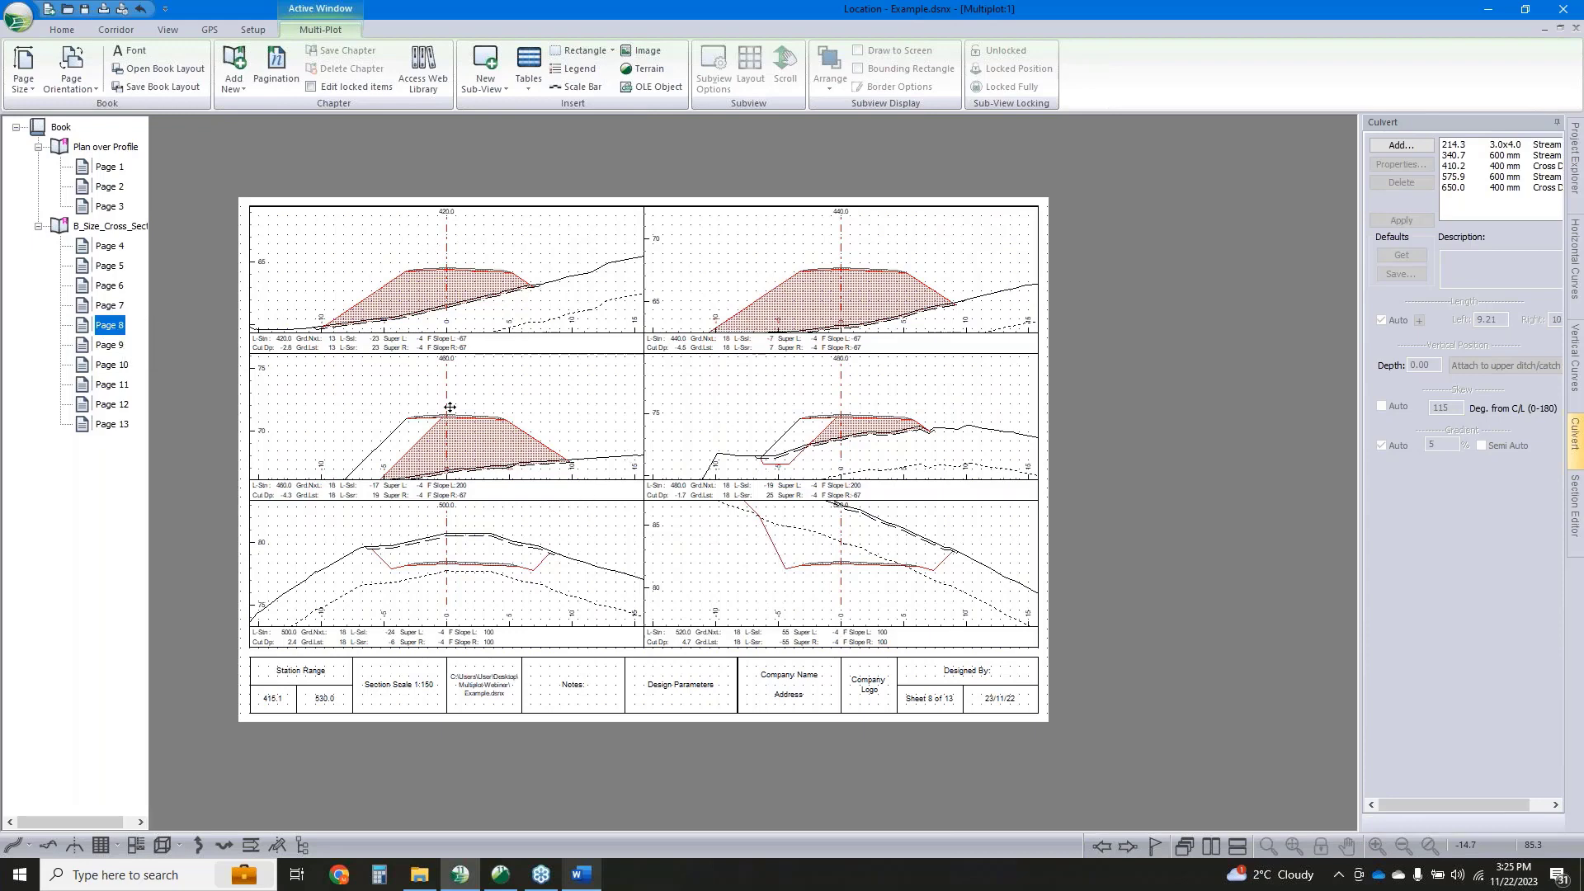
left_click(108, 346)
left_click(110, 368)
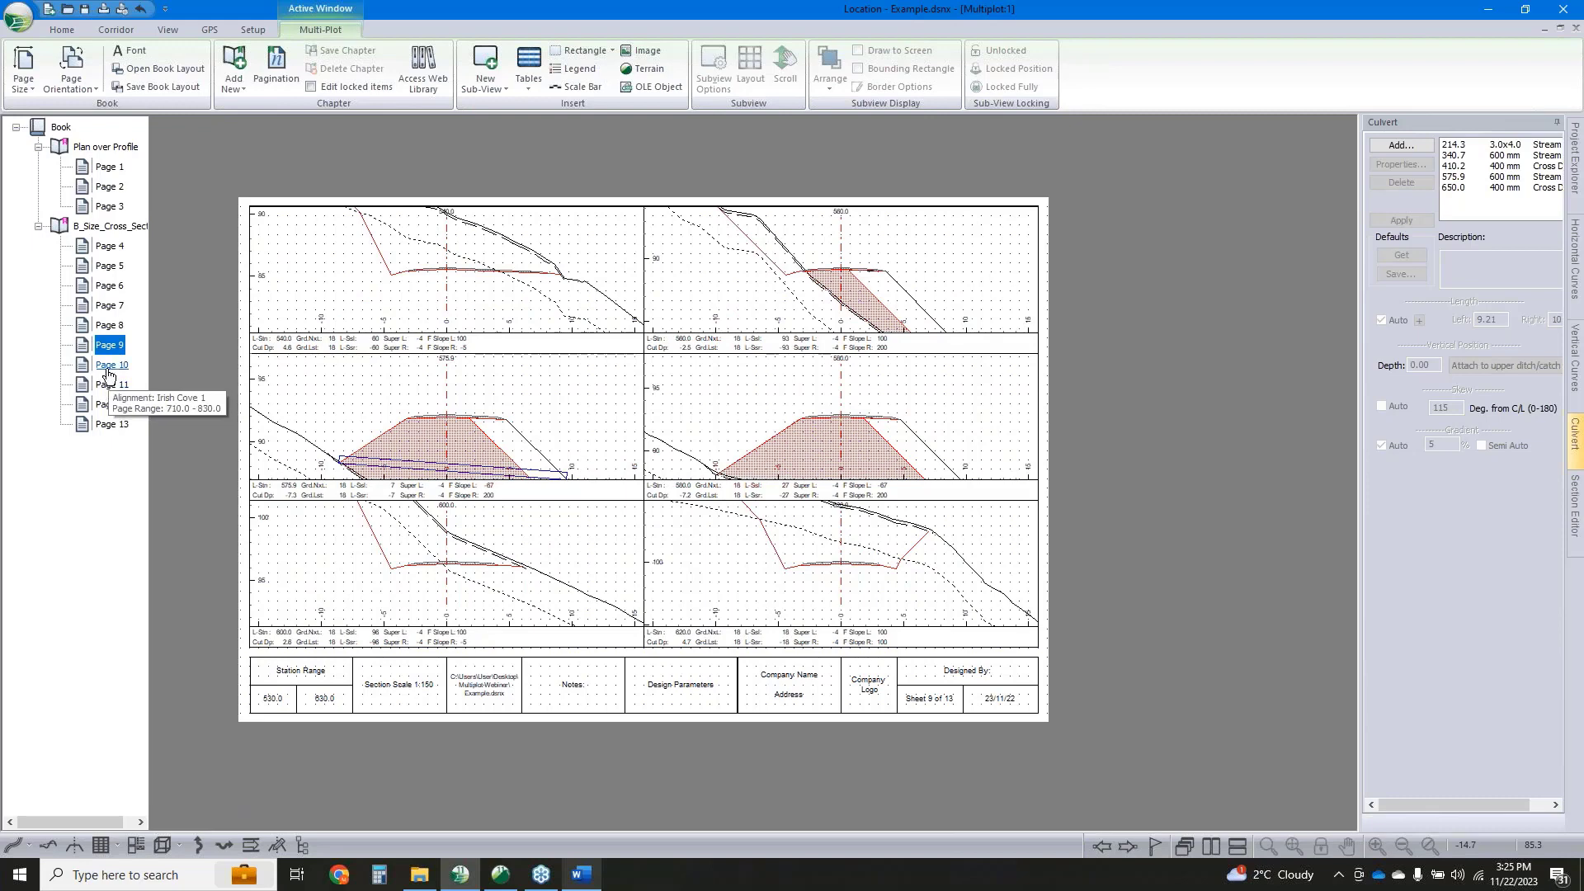
left_click(108, 347)
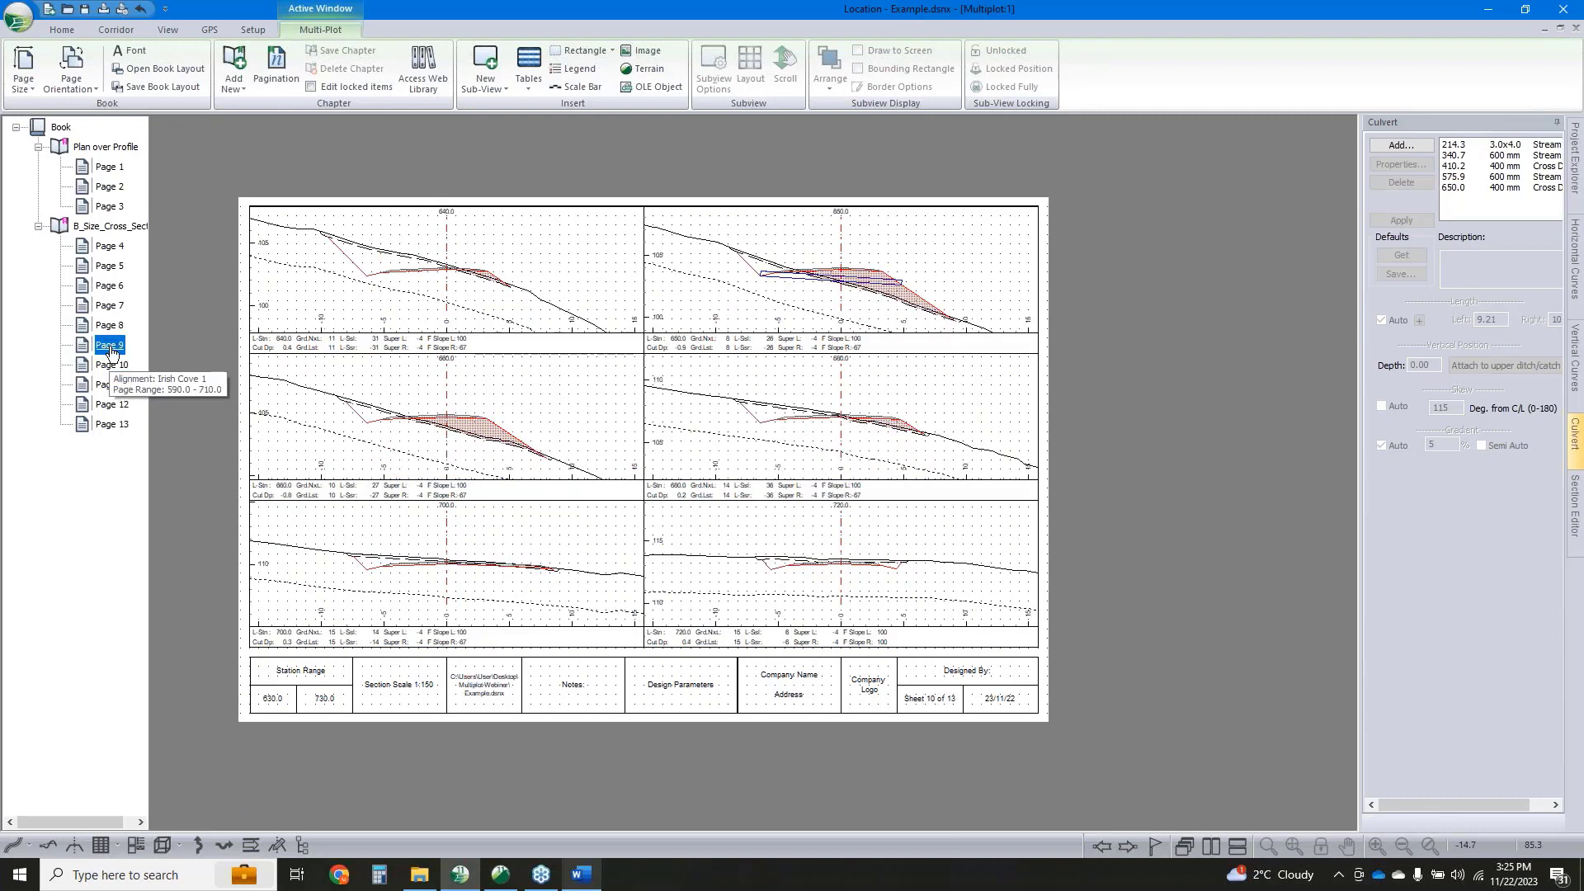
left_click(112, 367)
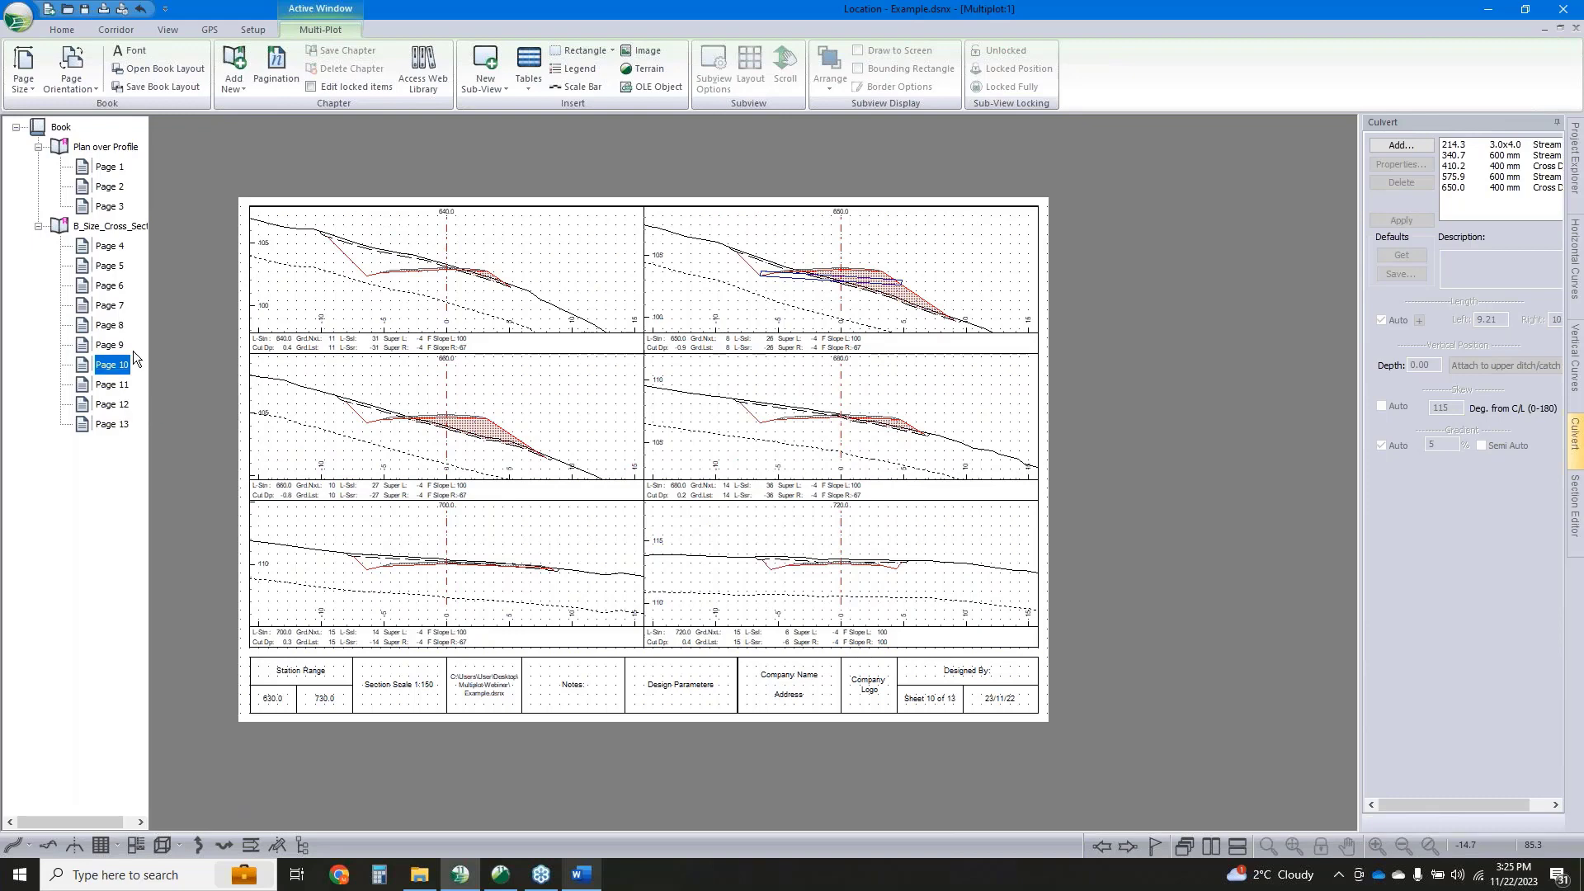
left_click(114, 346)
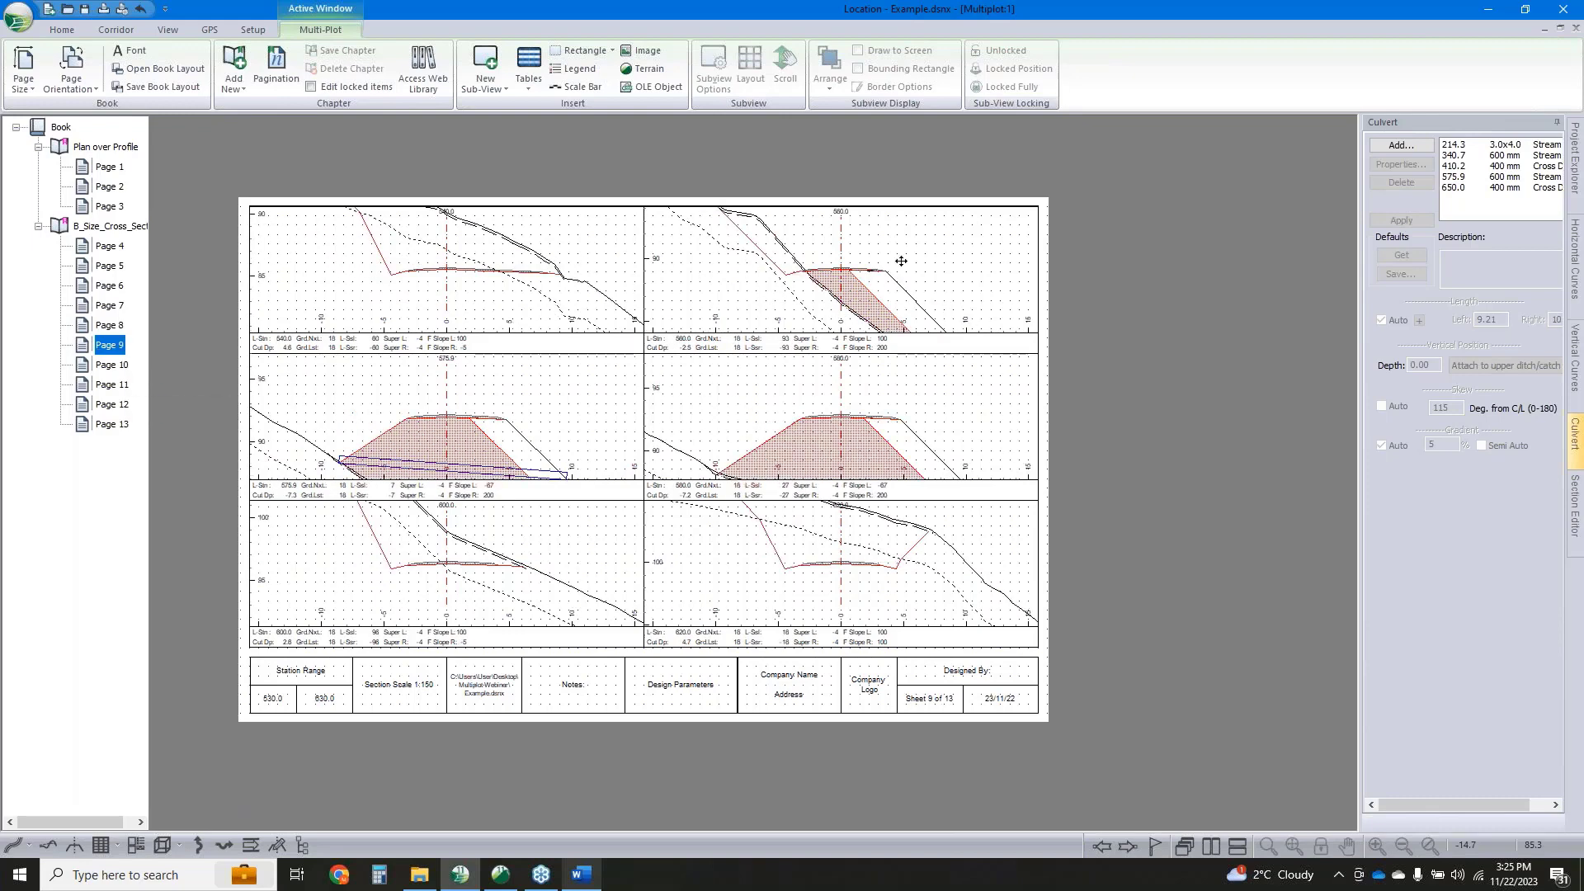
left_click(101, 307)
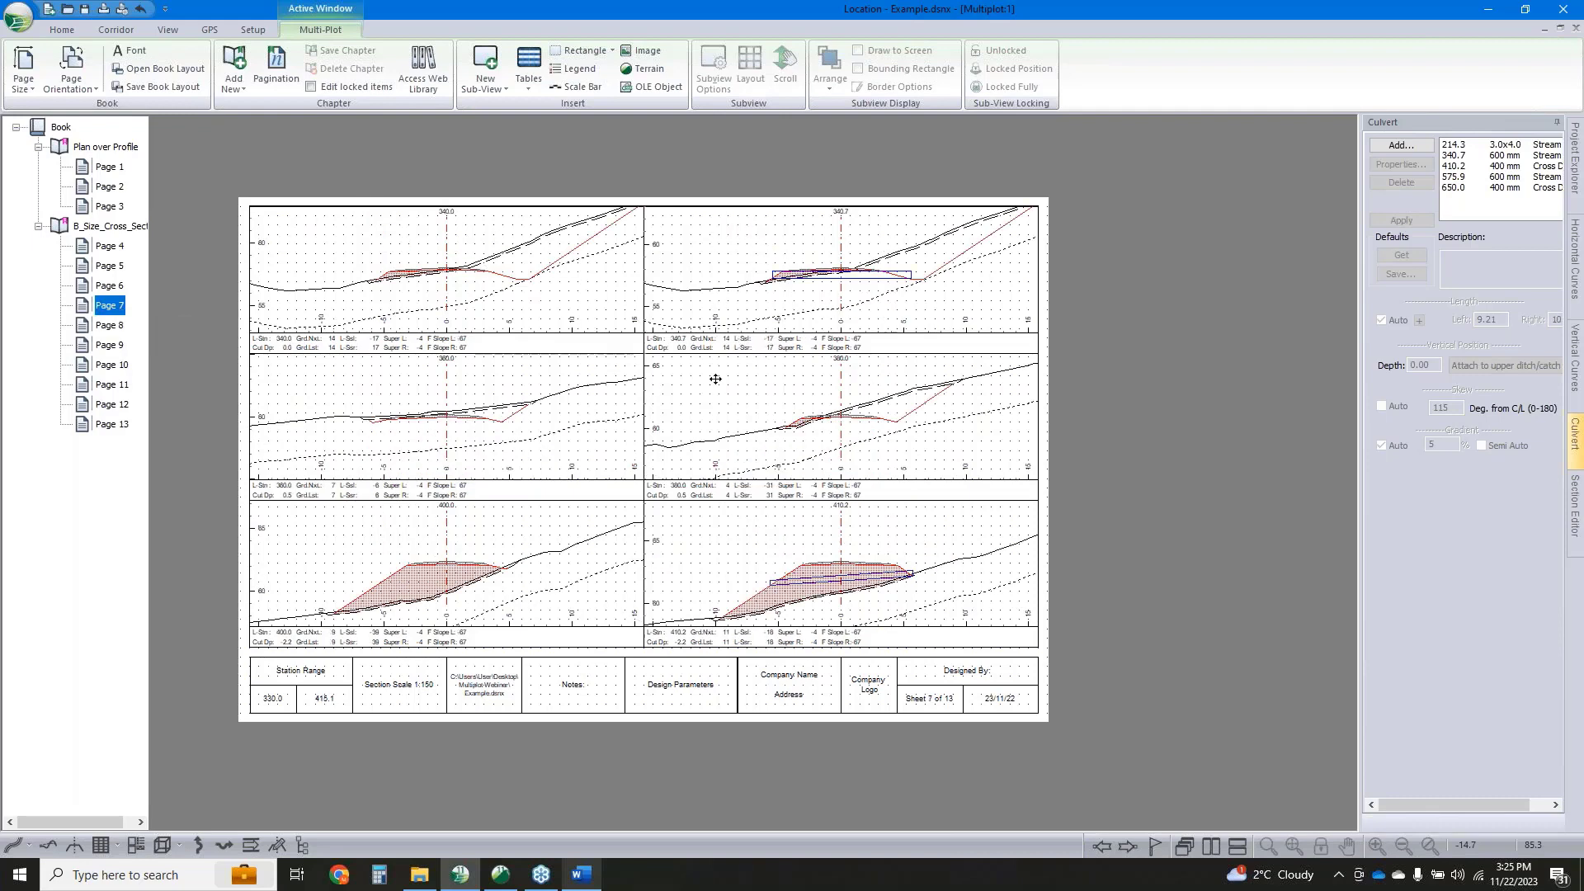
left_click(107, 326)
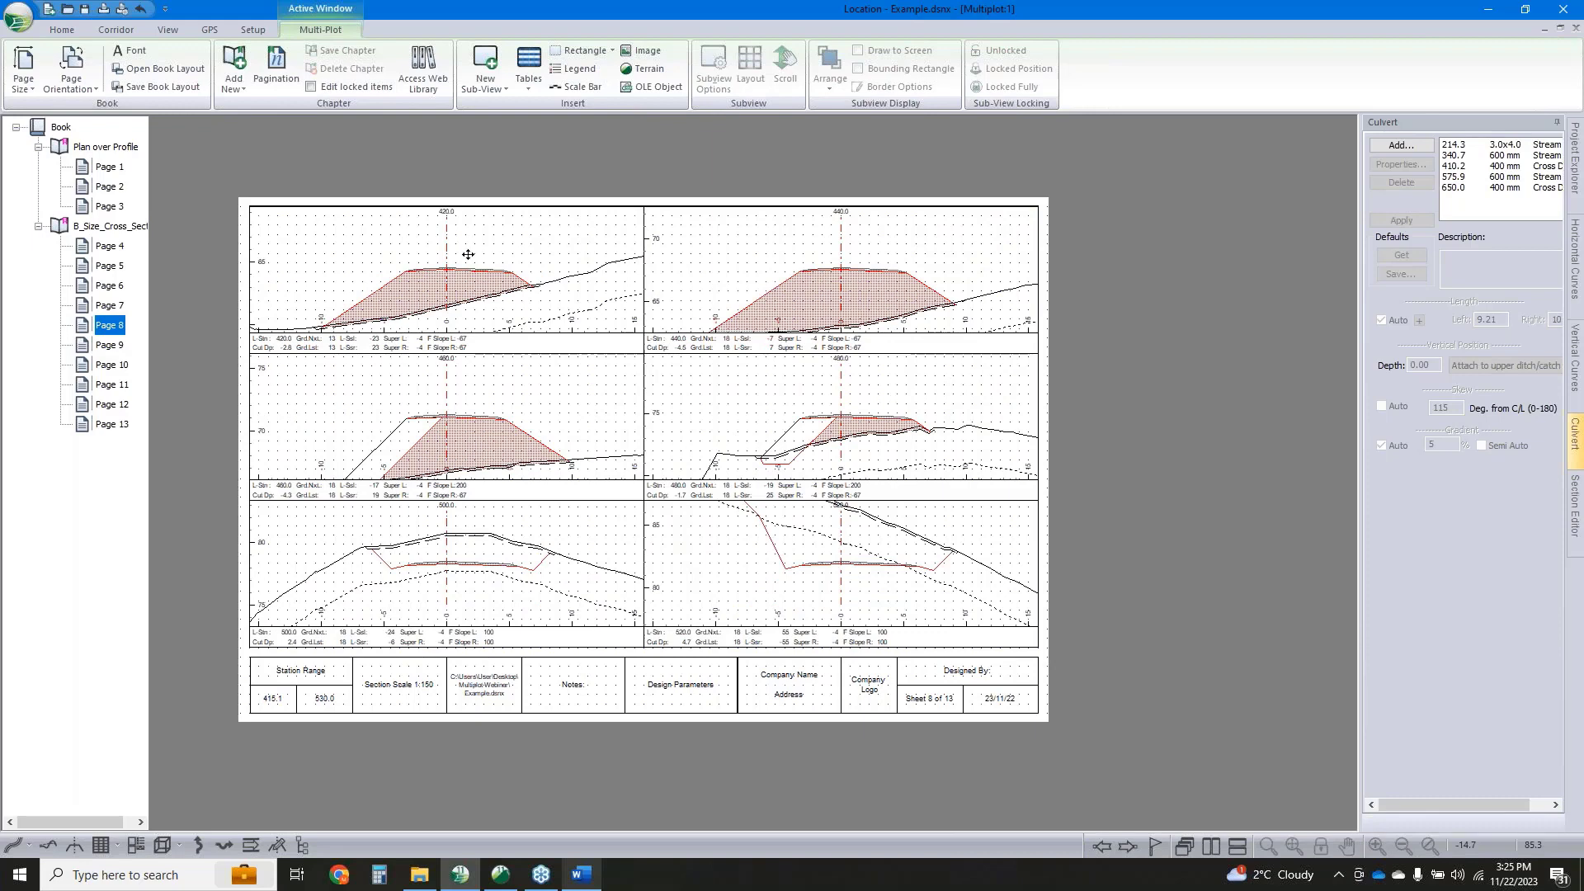
left_click(110, 345)
left_click(113, 365)
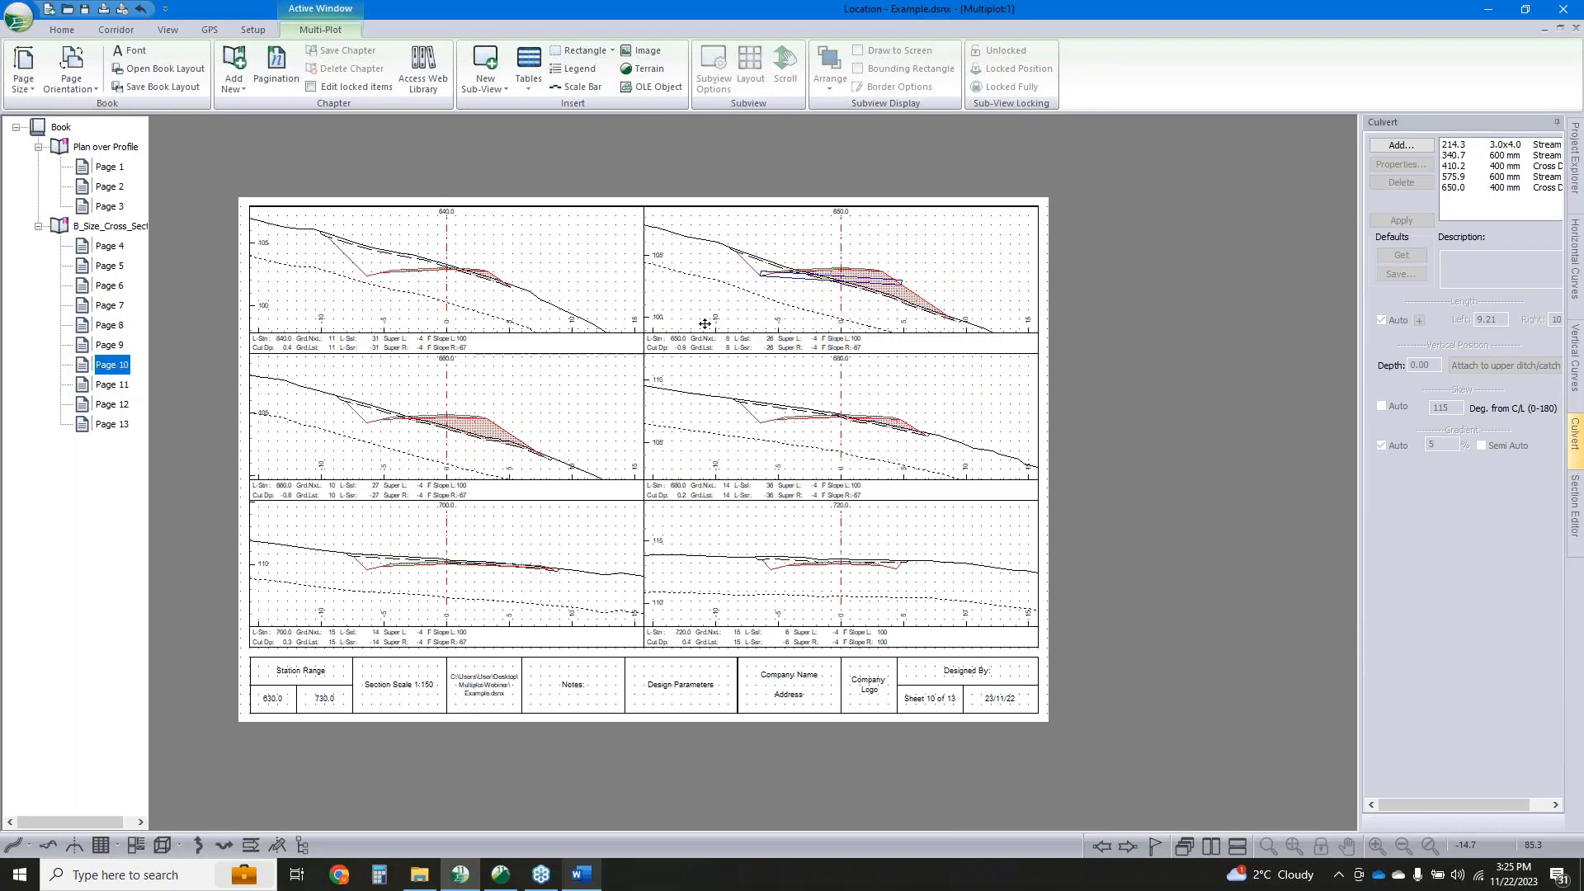
left_click(110, 345)
left_click(110, 308)
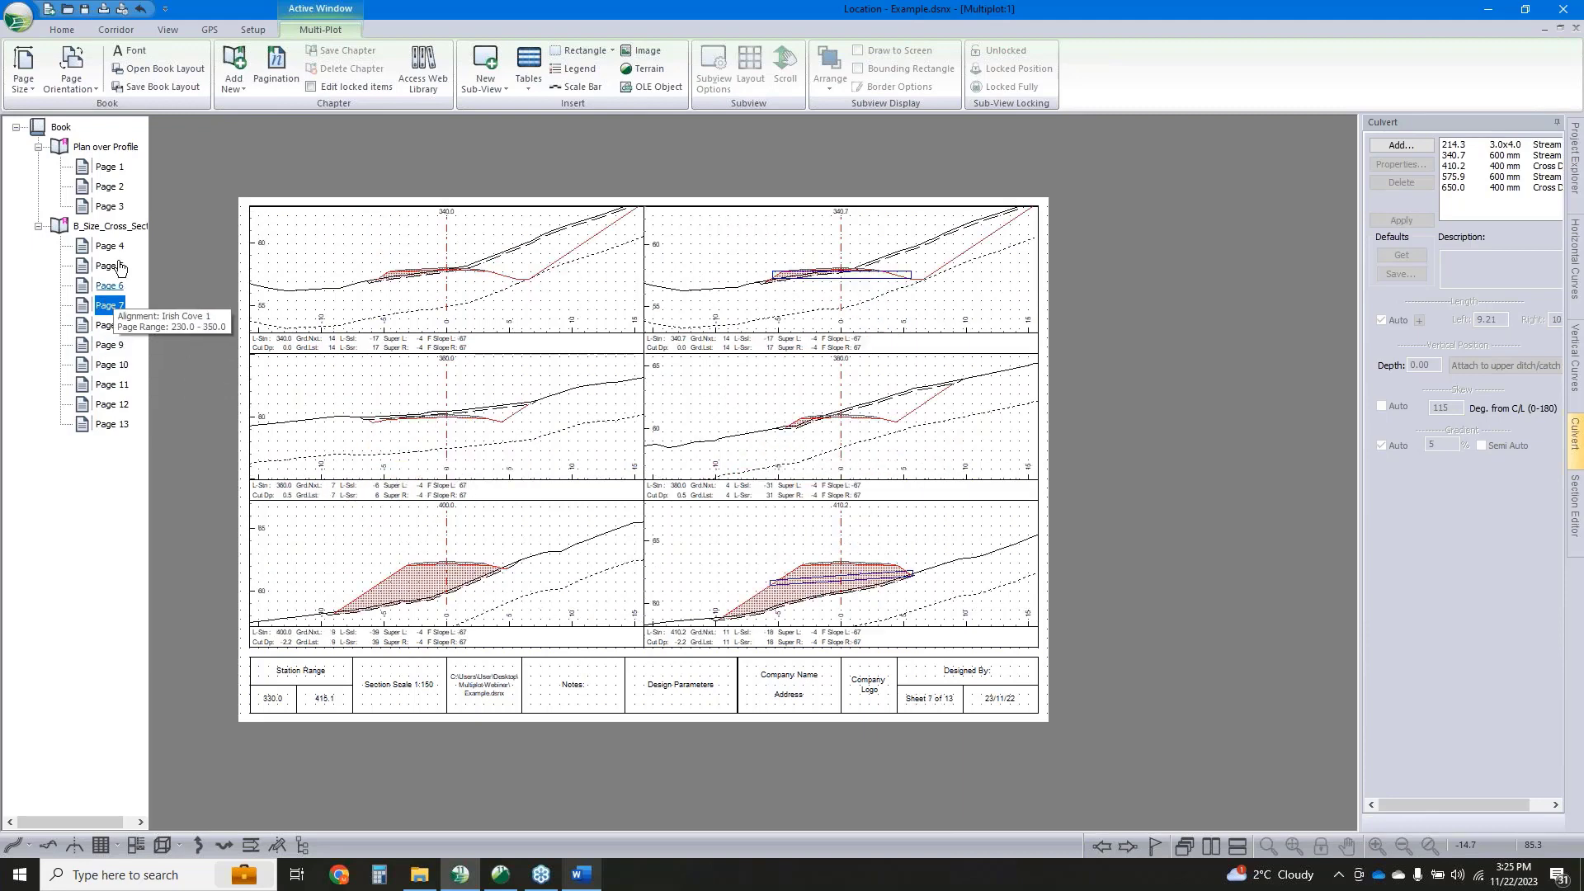
Duplicate the cross-section chapter in the book
right_click(115, 228)
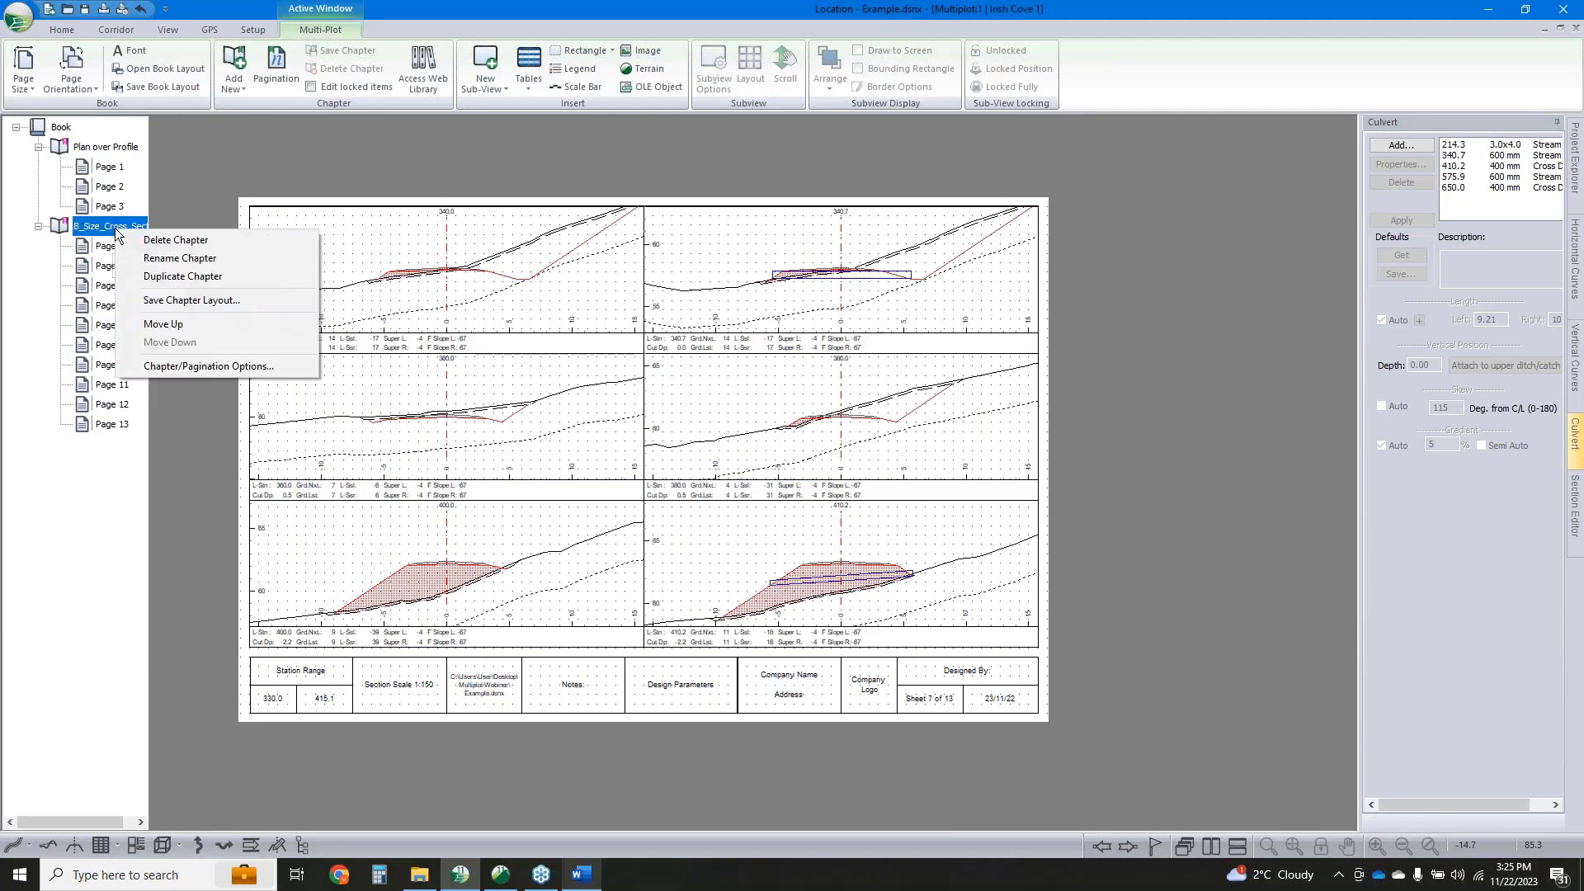
left_click(170, 276)
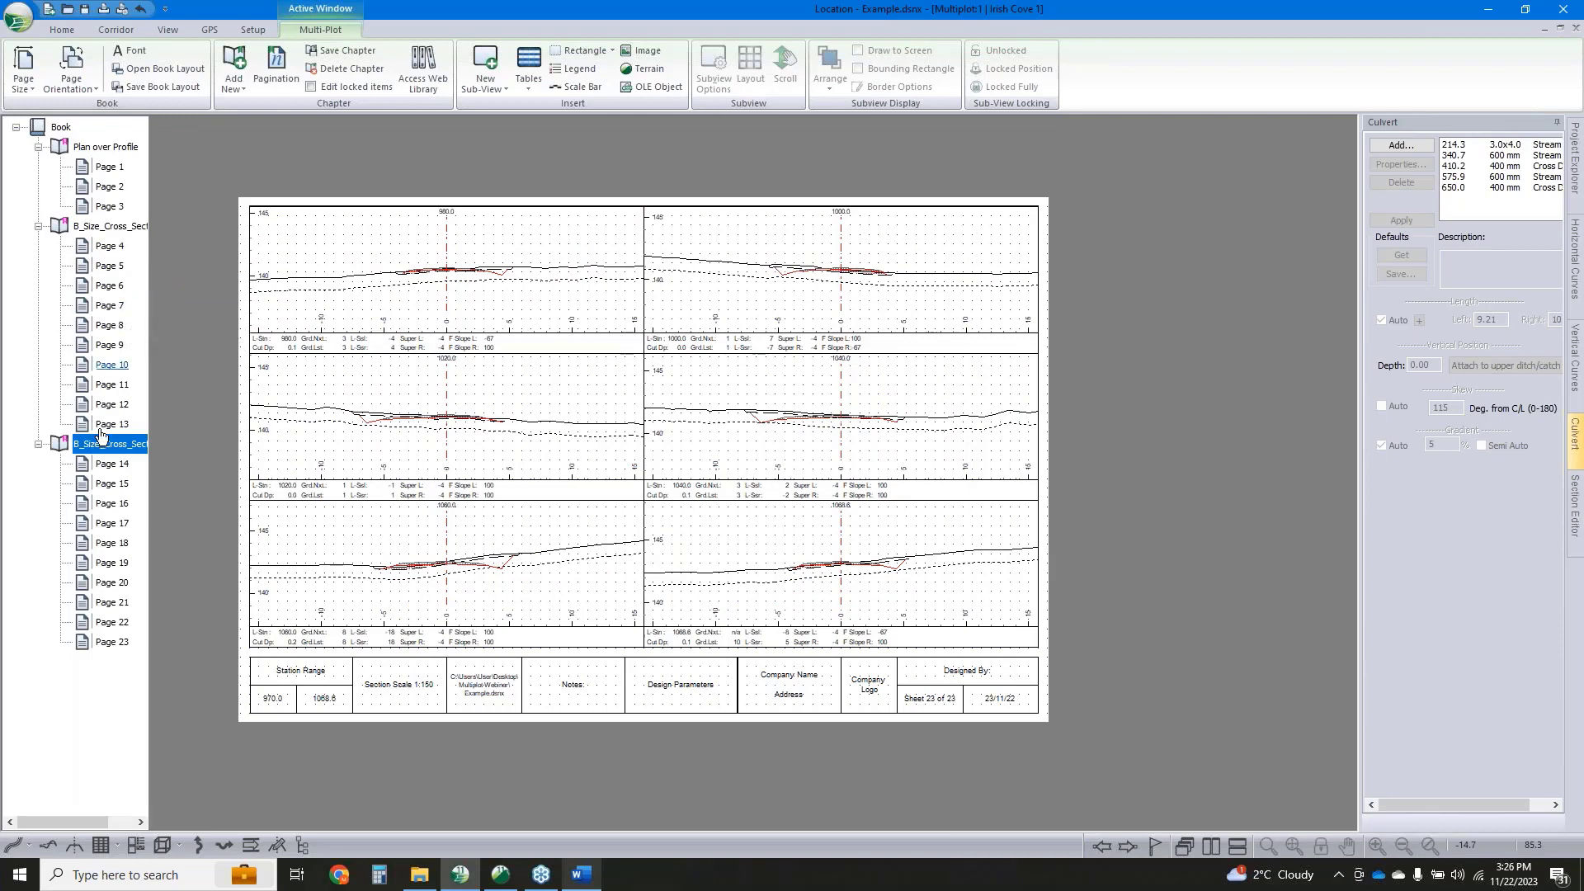
right_click(103, 446)
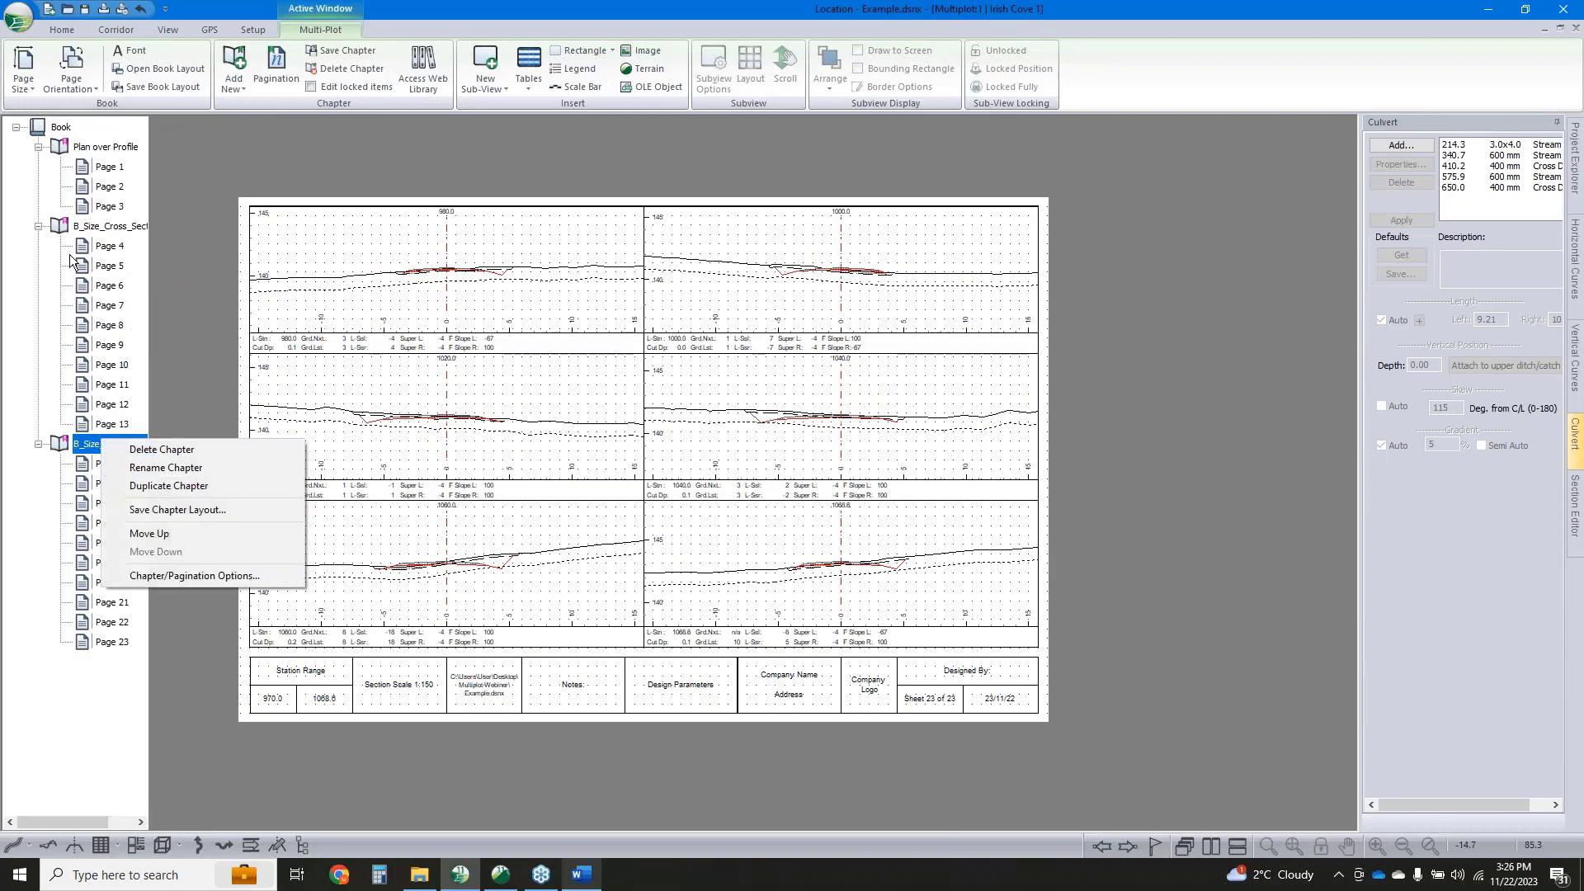
Check page 7's station range and set the first cross-section chapter's station range to end at 415
right_click(114, 226)
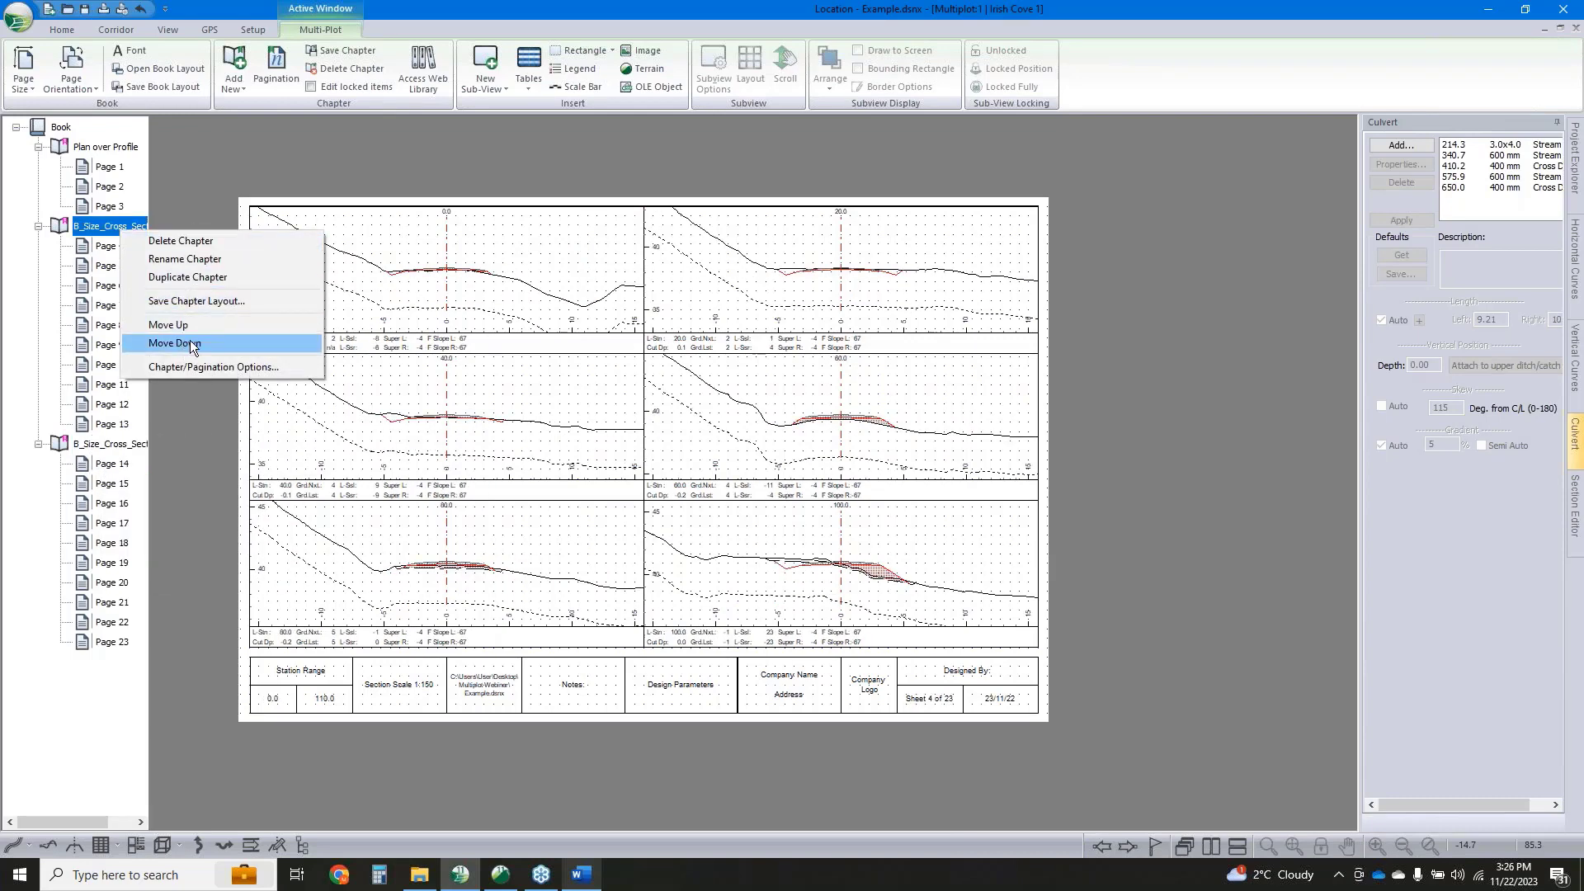
left_click(99, 305)
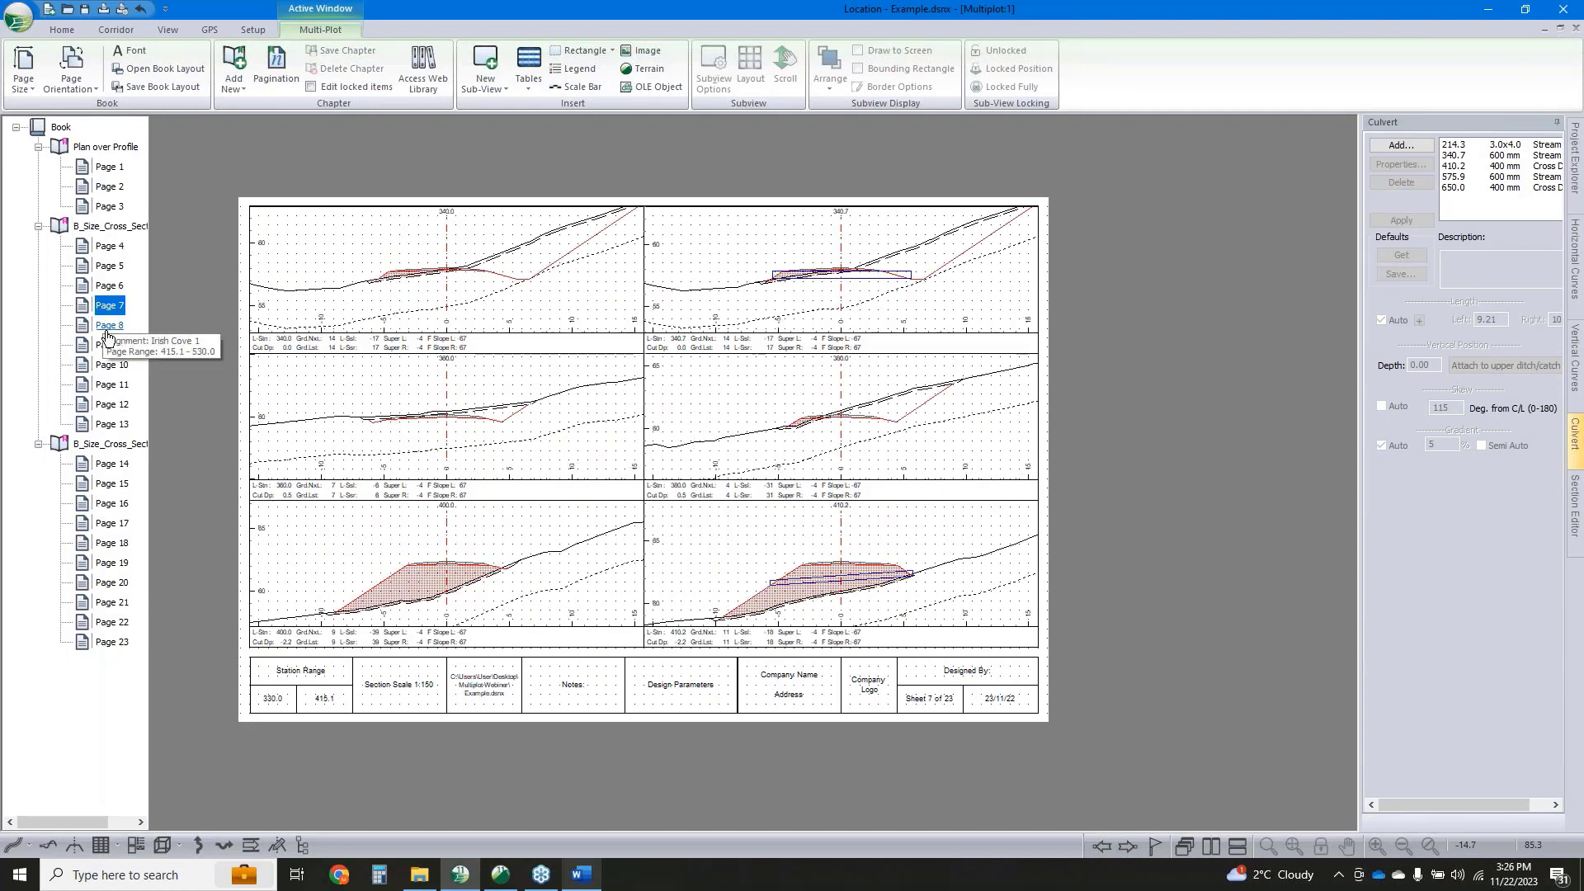
right_click(120, 231)
left_click(200, 370)
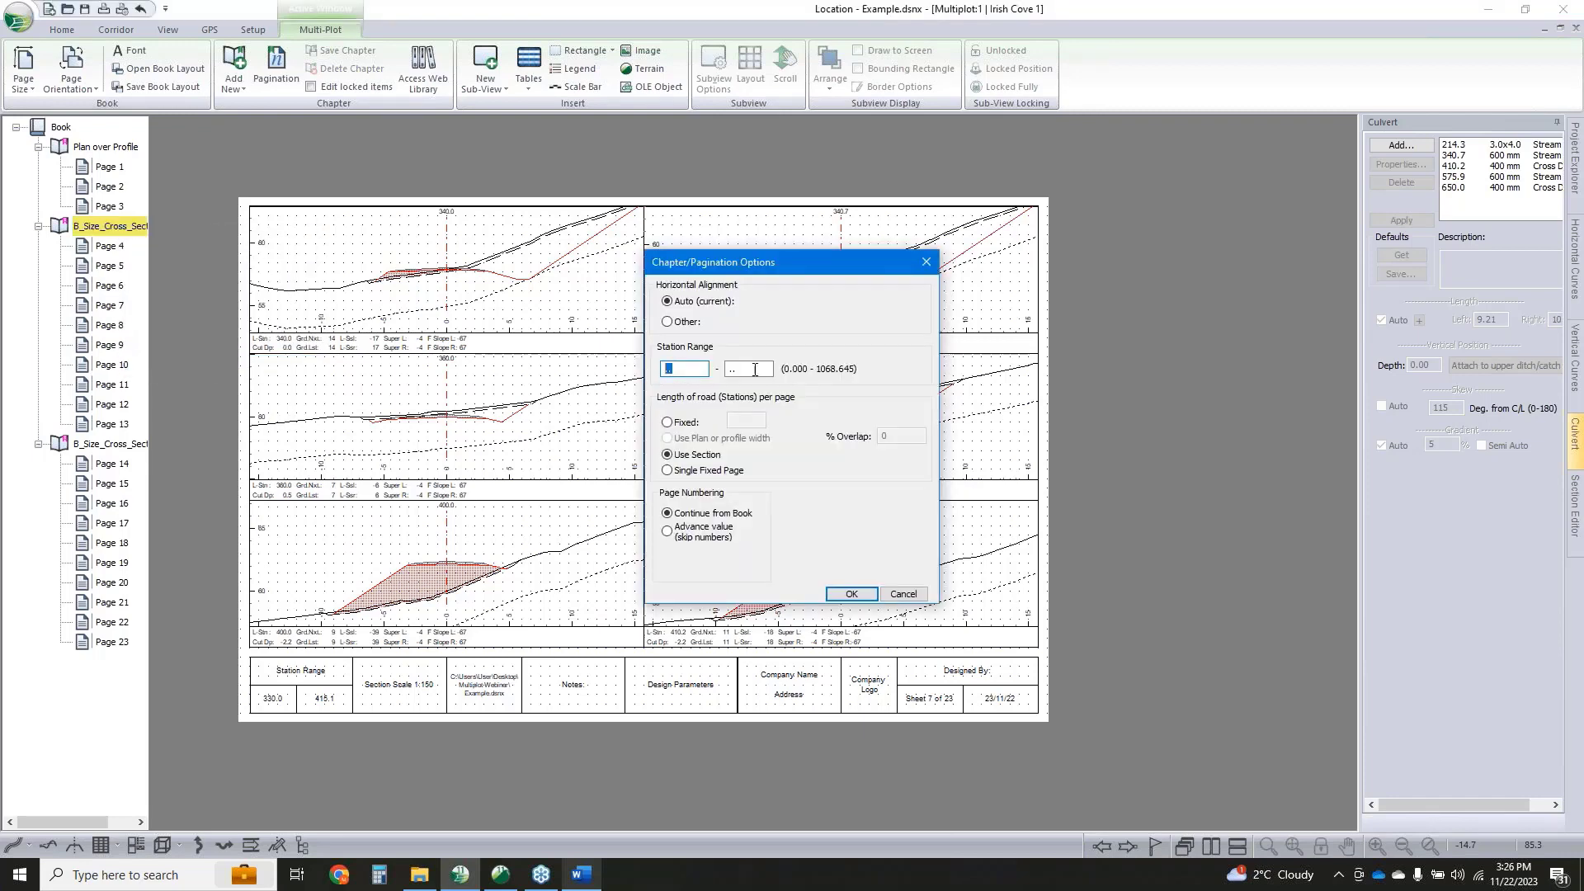
key("Tab")
left_click_drag(789, 266, 512, 226)
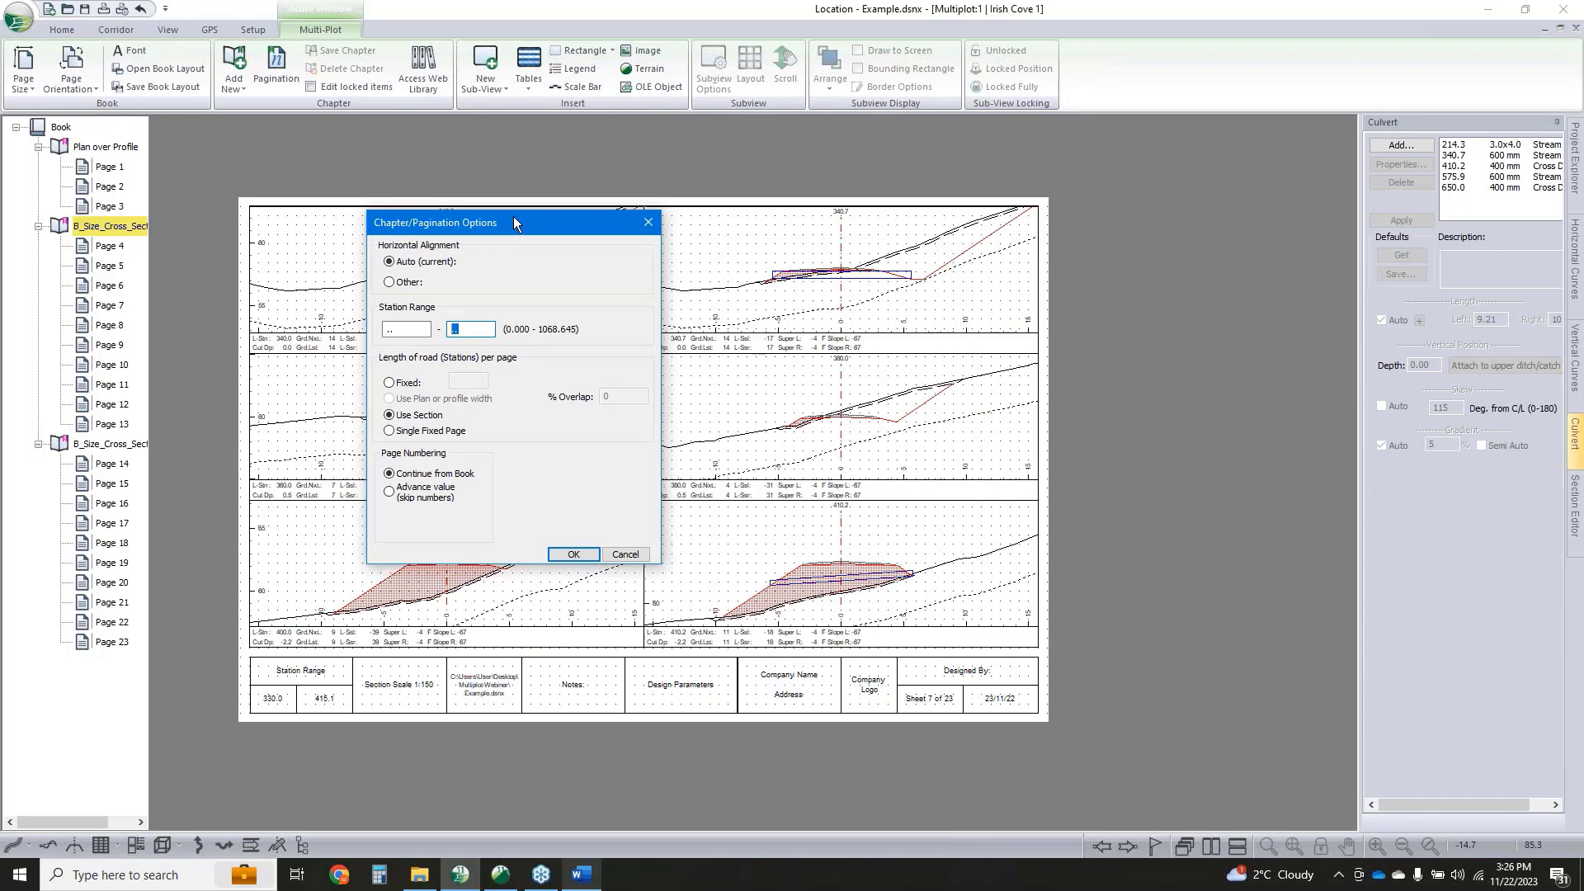
type("415")
left_click(573, 554)
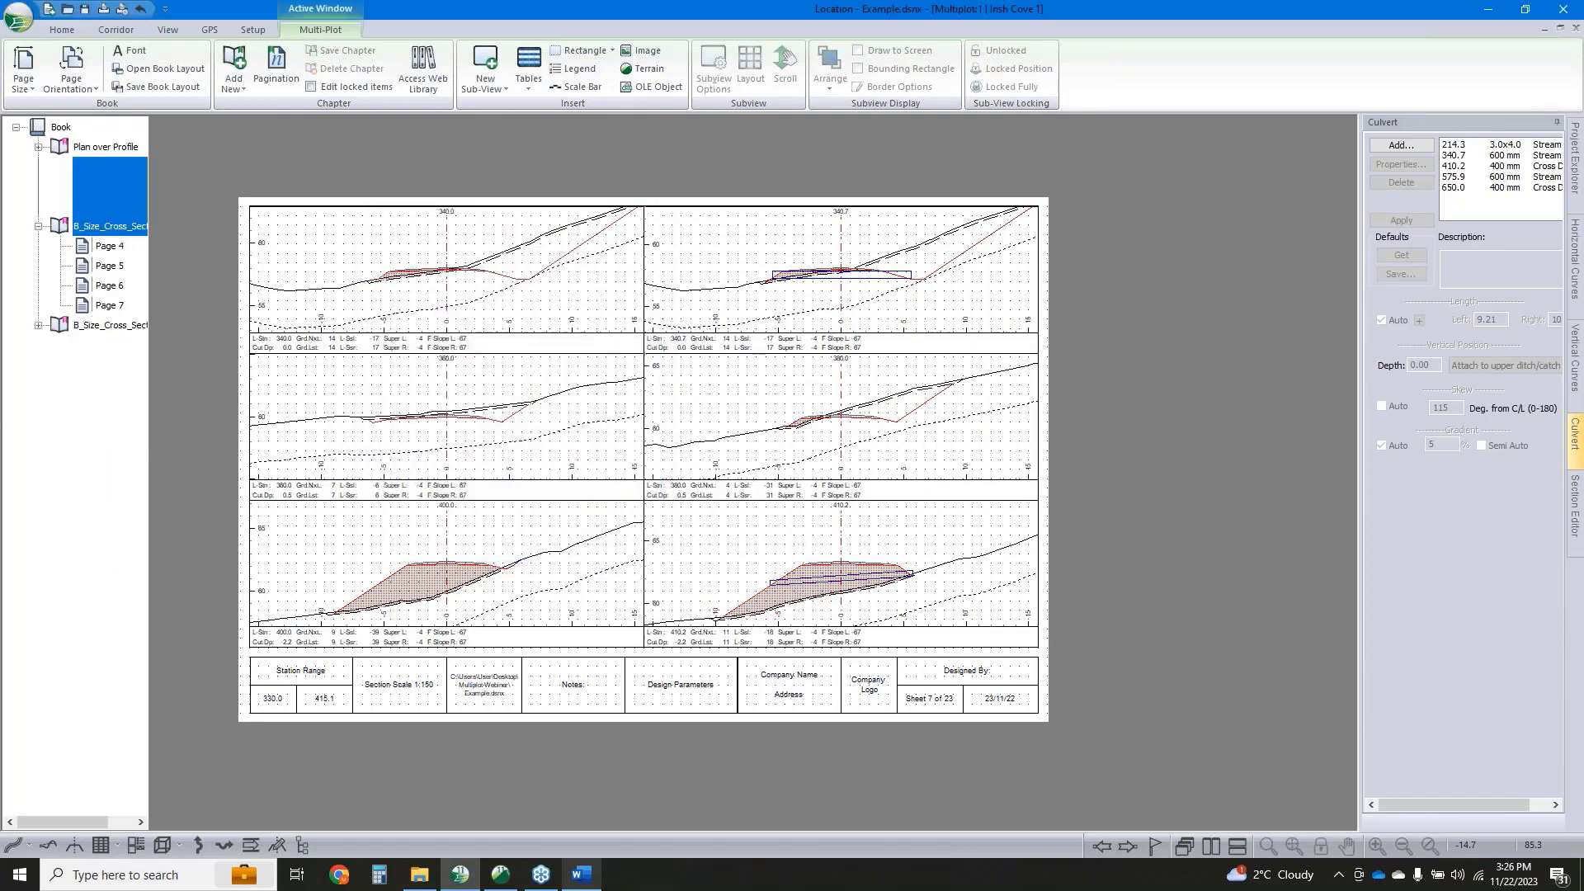
Duplicate the second cross-section chapter to add a third one to the book
left_click(114, 327)
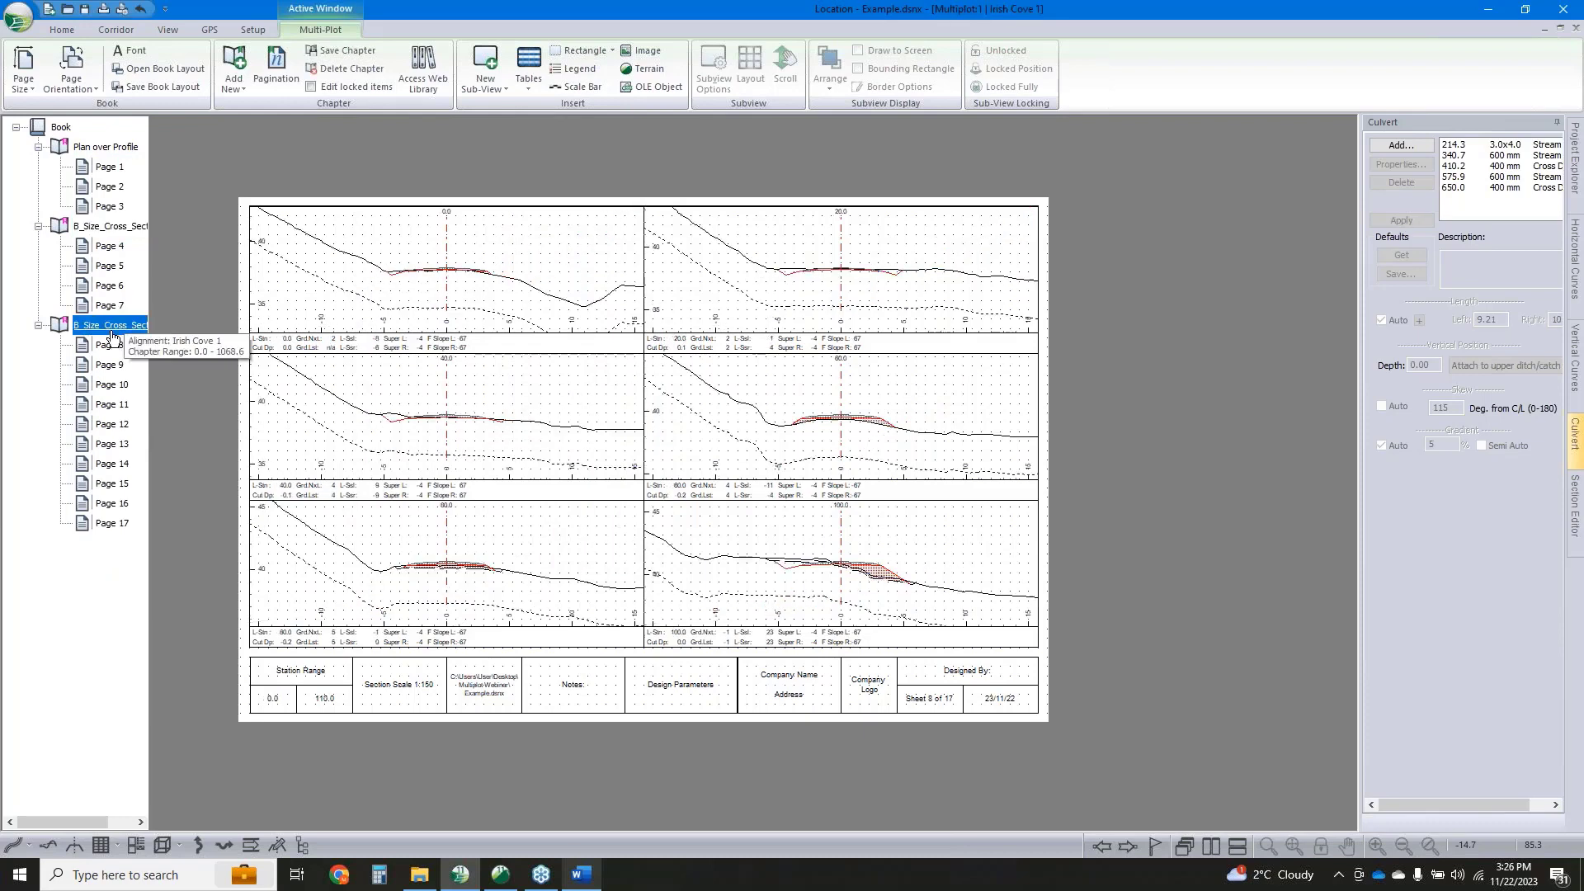
right_click(112, 333)
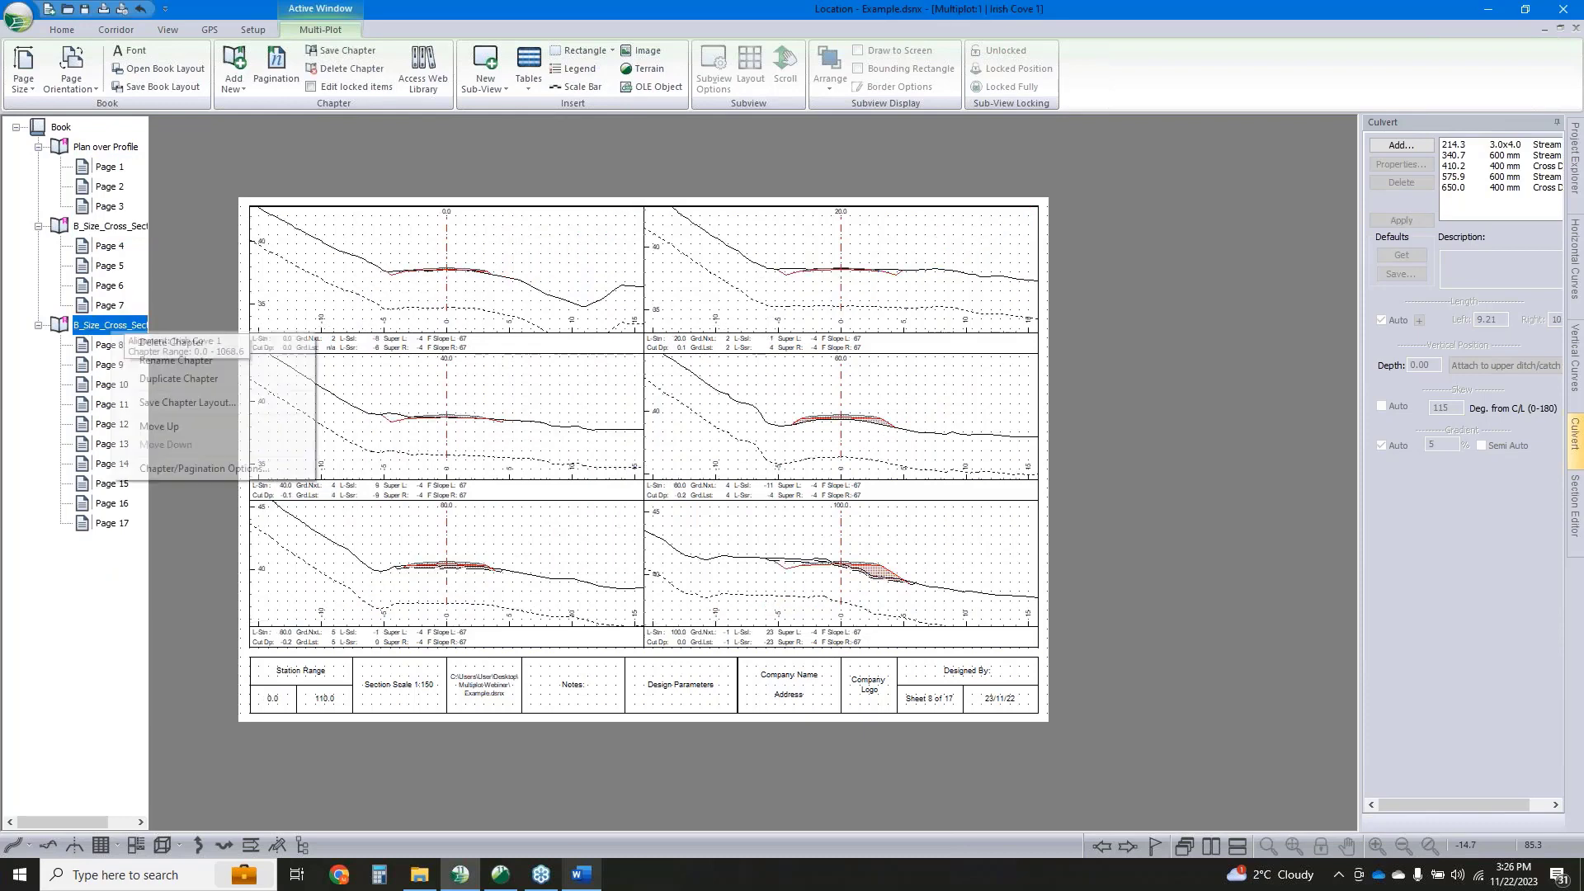
left_click(177, 380)
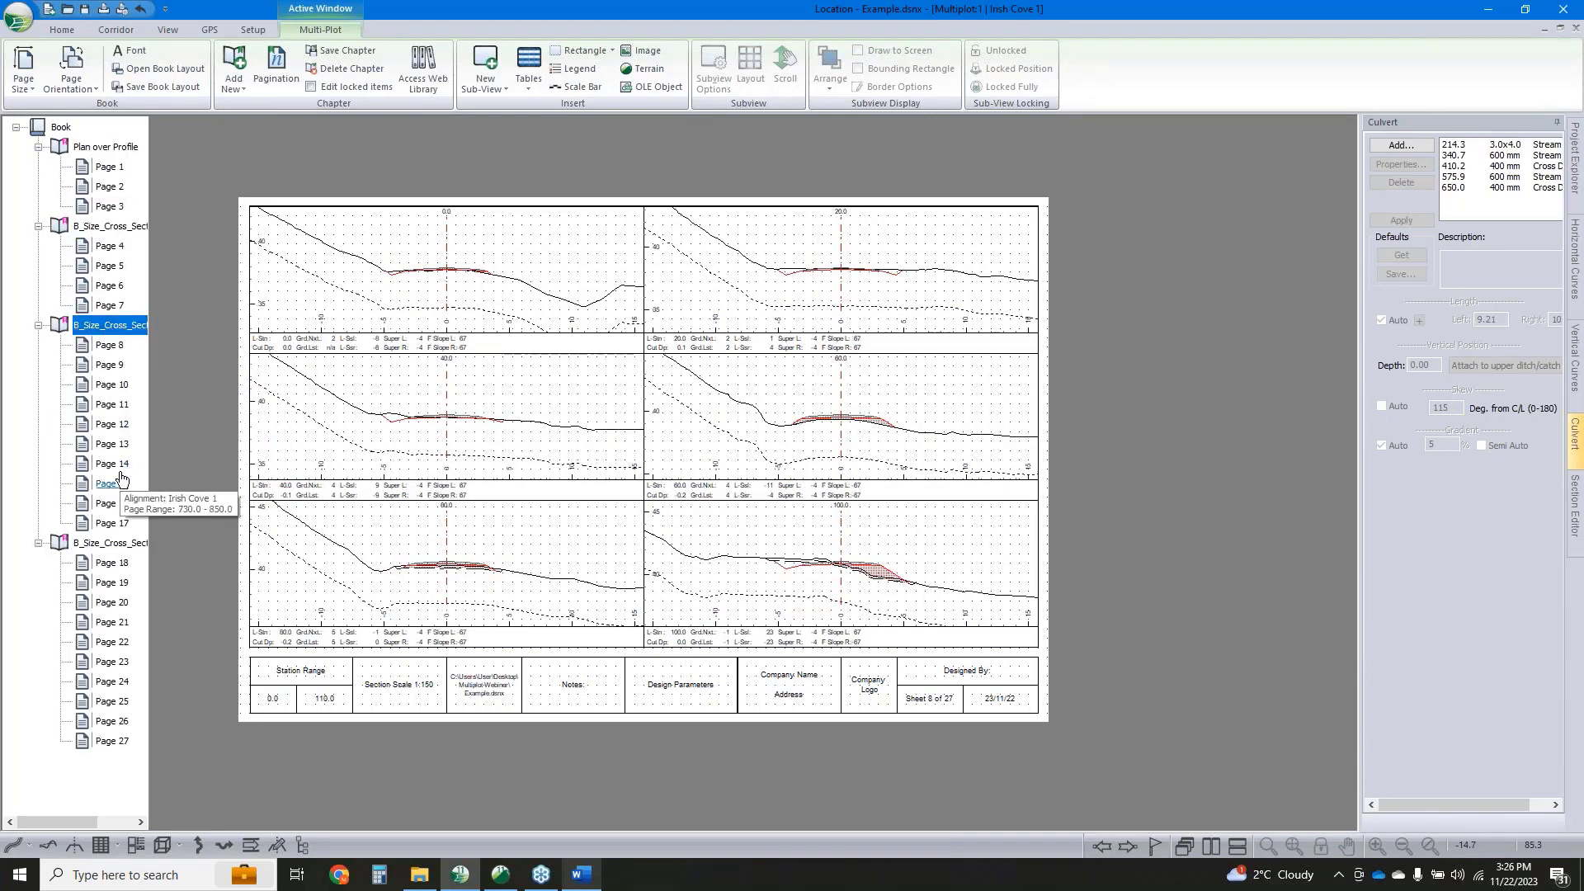
Review the middle cross-section chapter's later pages and limit that chapter to the station range 420 to 620
left_click(116, 410)
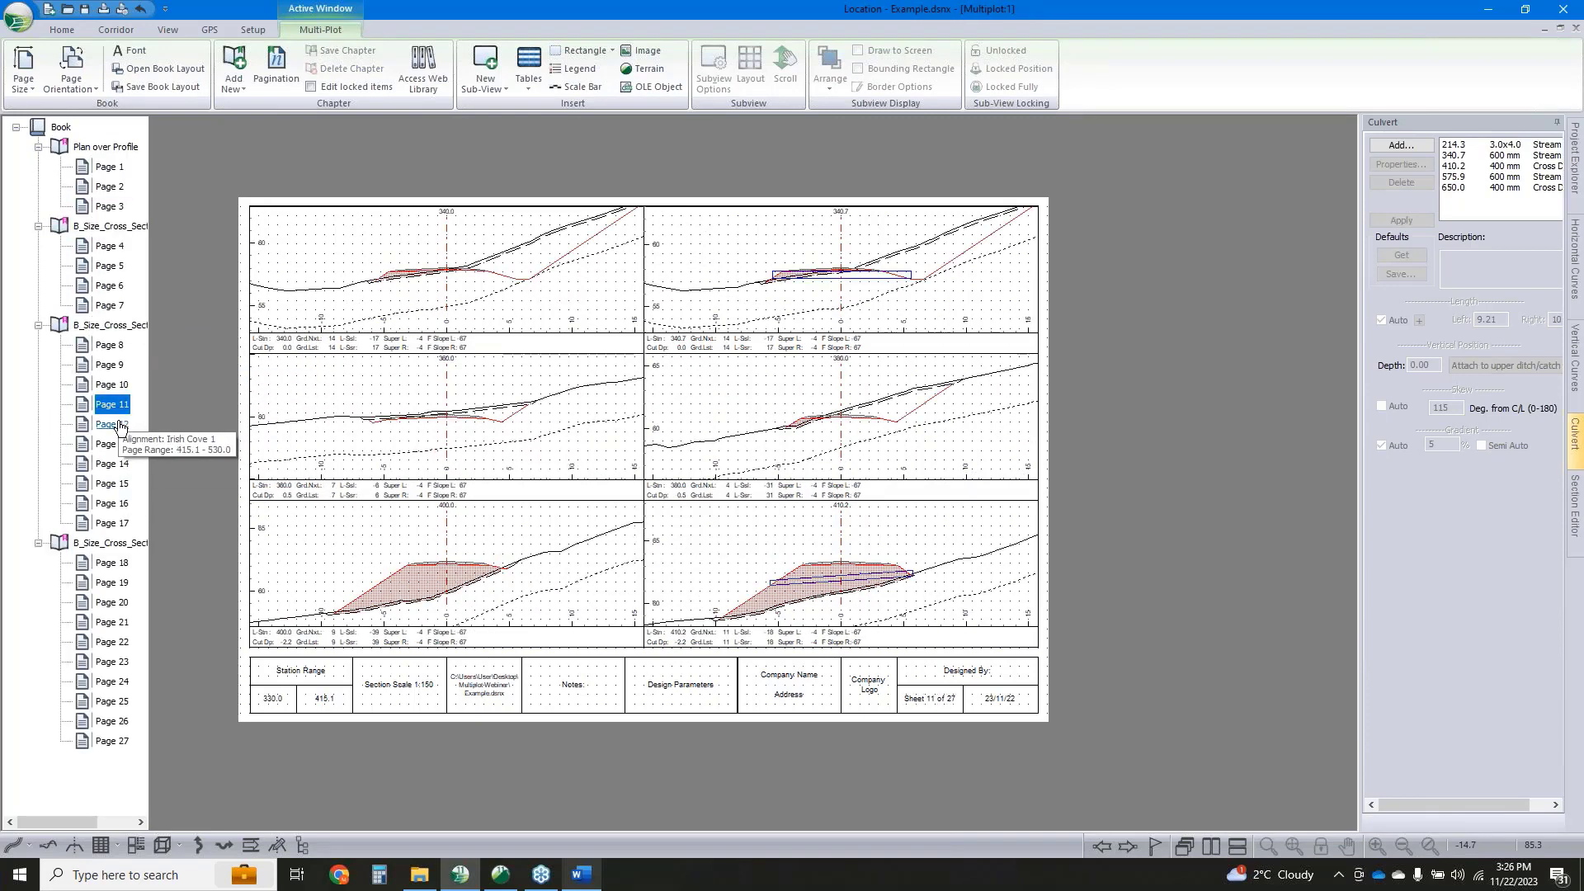
left_click(115, 447)
left_click(120, 463)
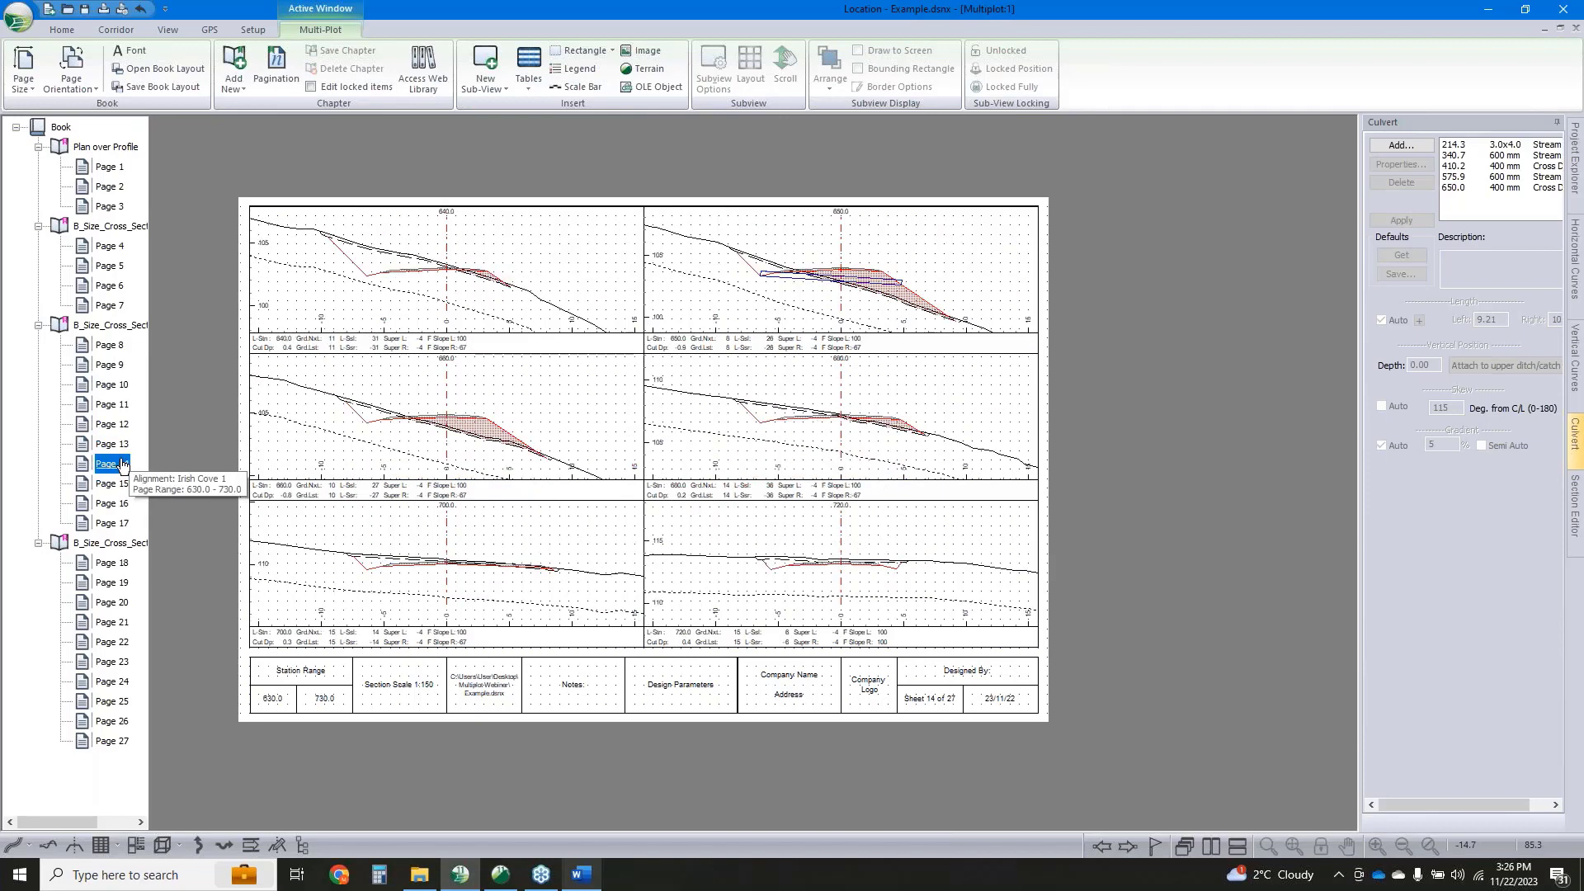
key("Up")
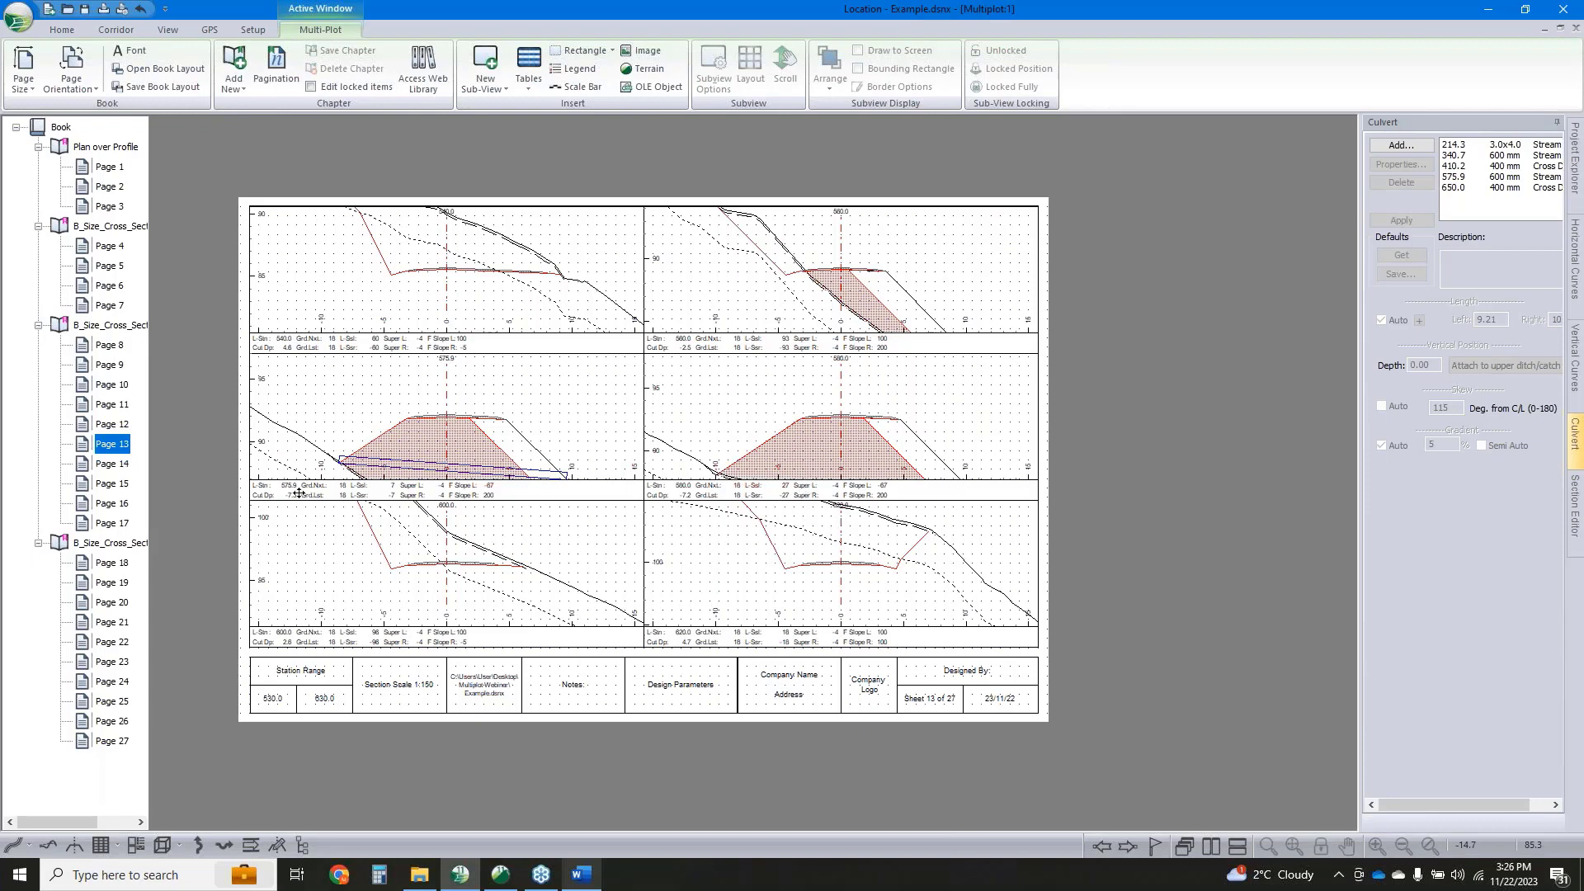
left_click(134, 462)
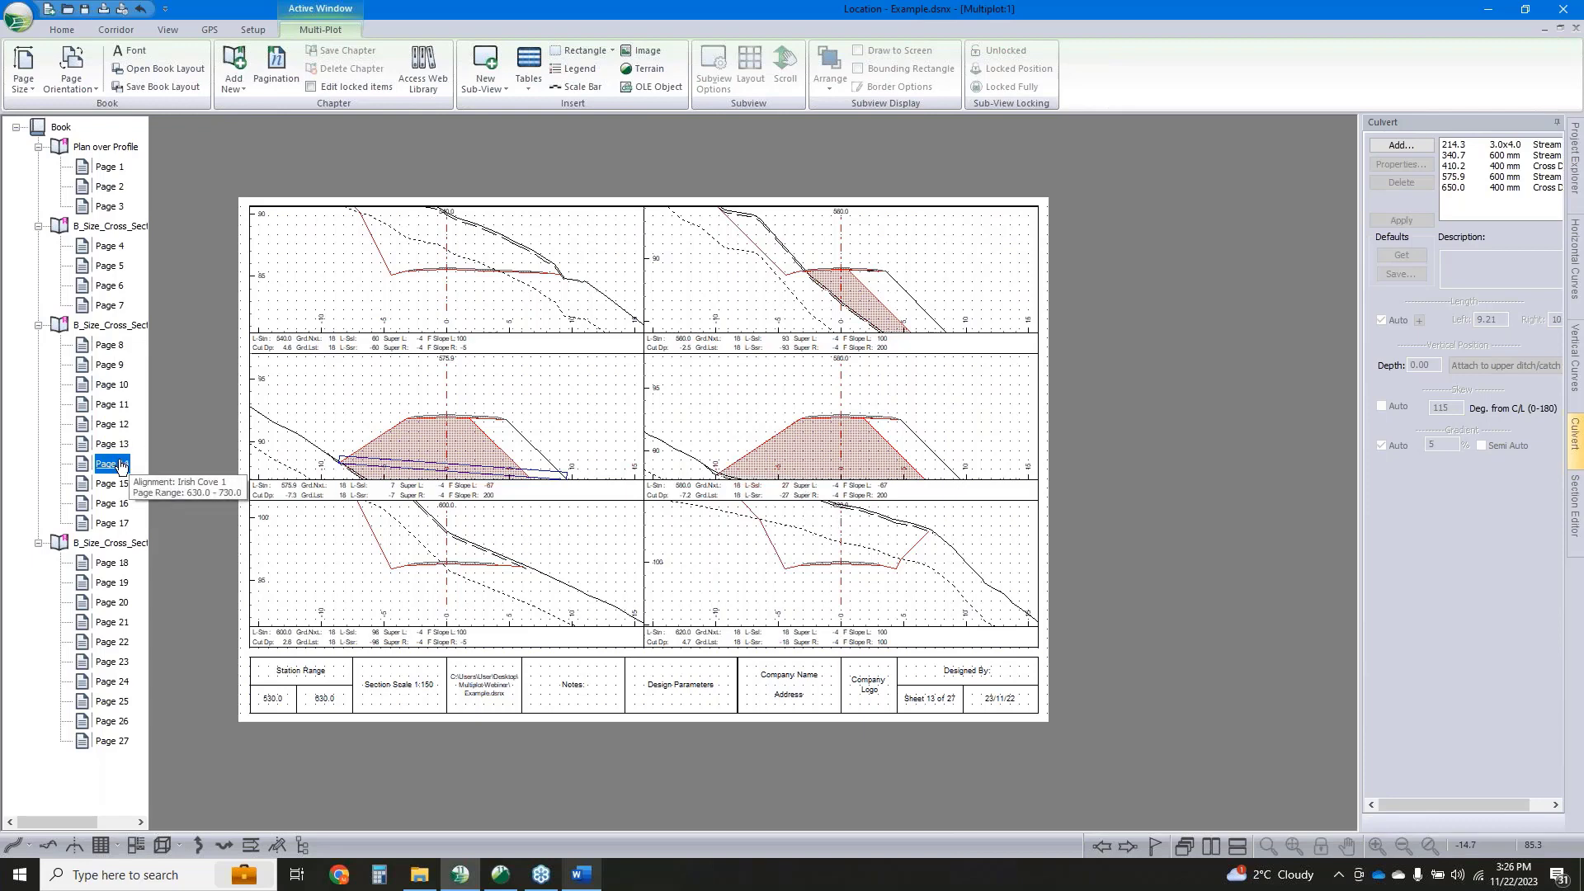
left_click(125, 330)
right_click(124, 332)
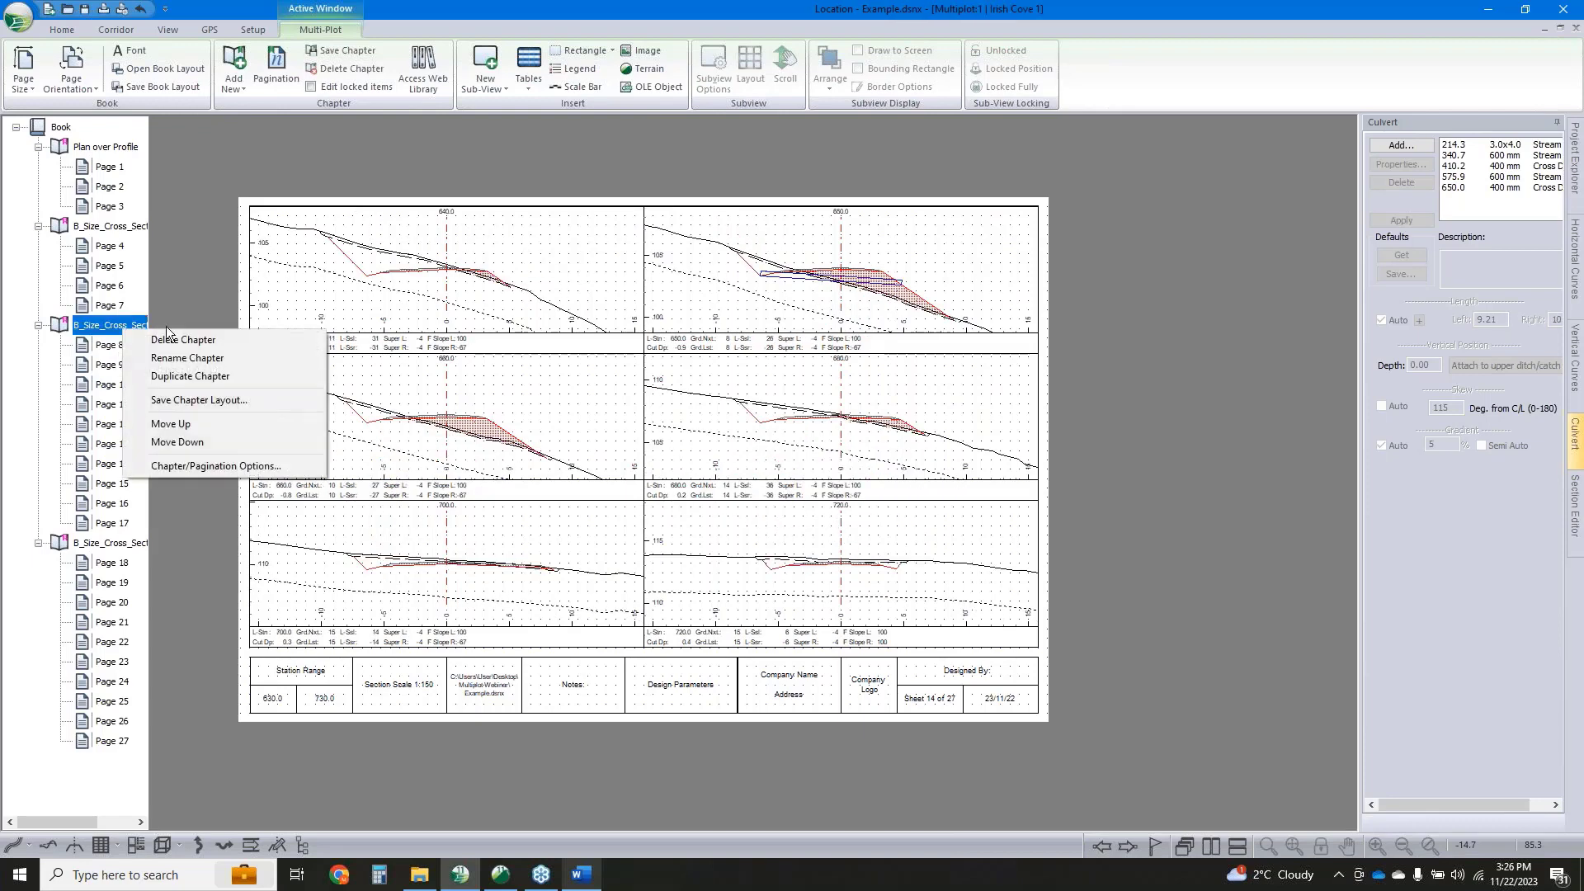
left_click(186, 468)
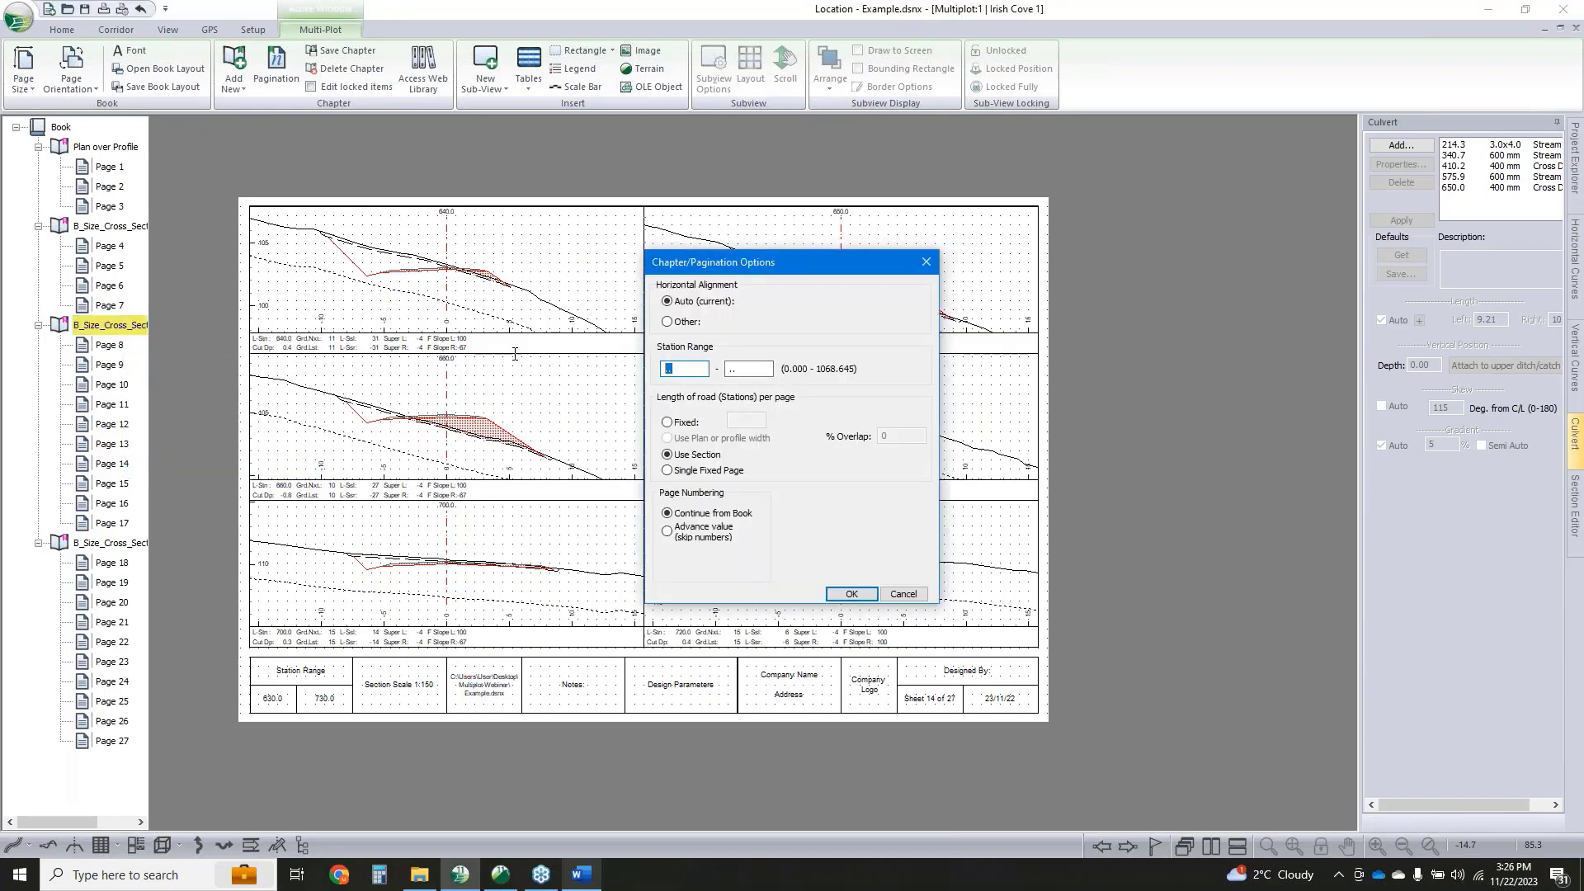
type("420")
key("Tab")
type("6")
left_click(858, 594)
Check the shortened chapter's pages and set the last cross-section chapter's starting station to 640
left_click(110, 345)
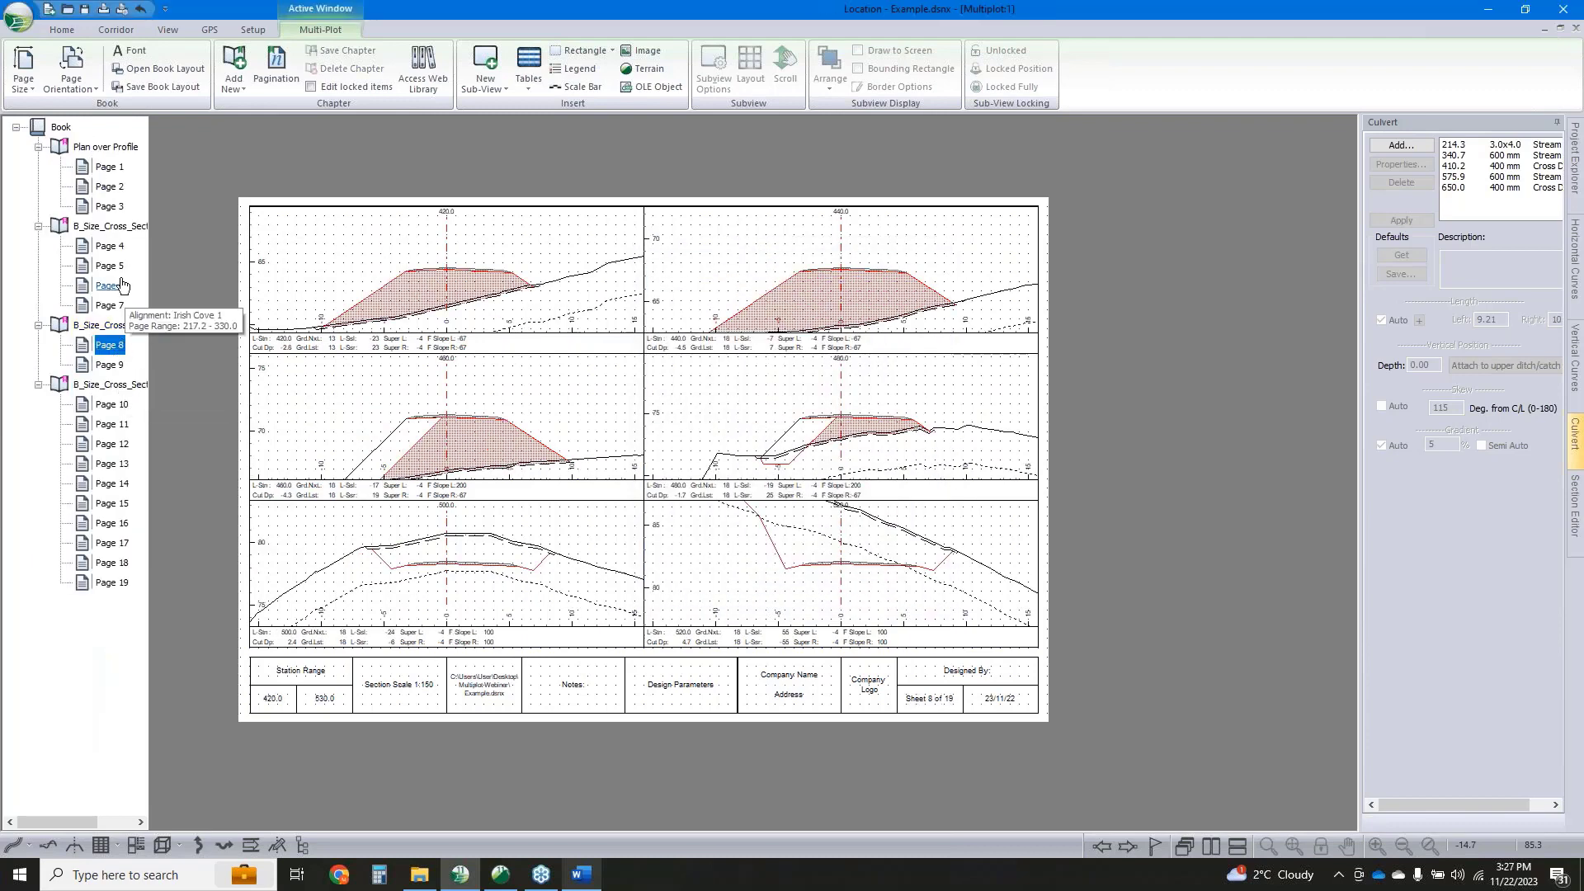
left_click(110, 365)
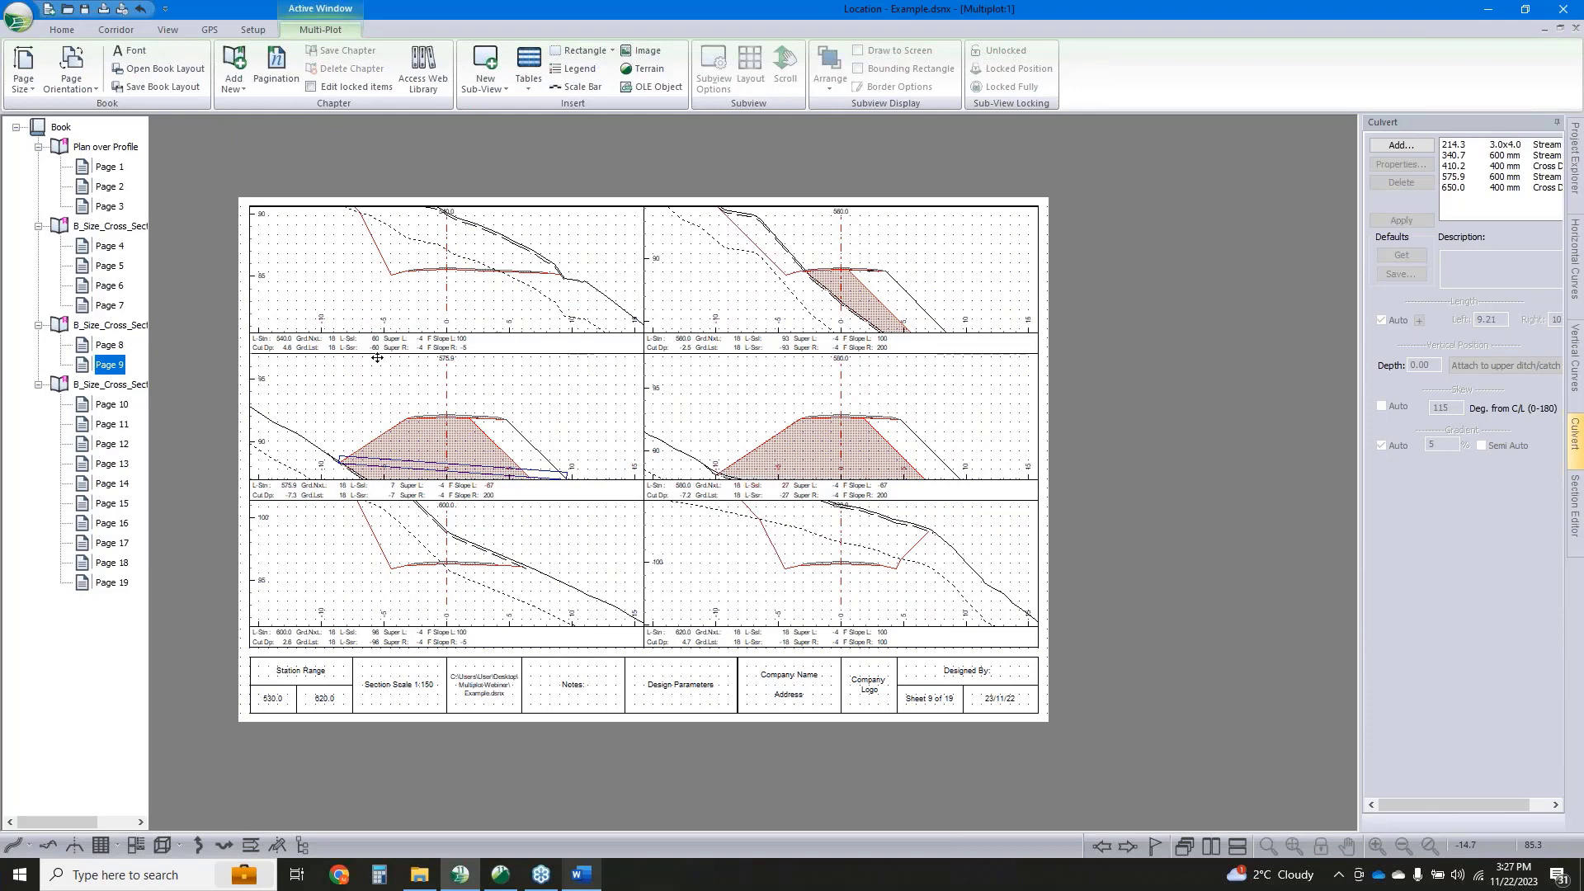
left_click(117, 397)
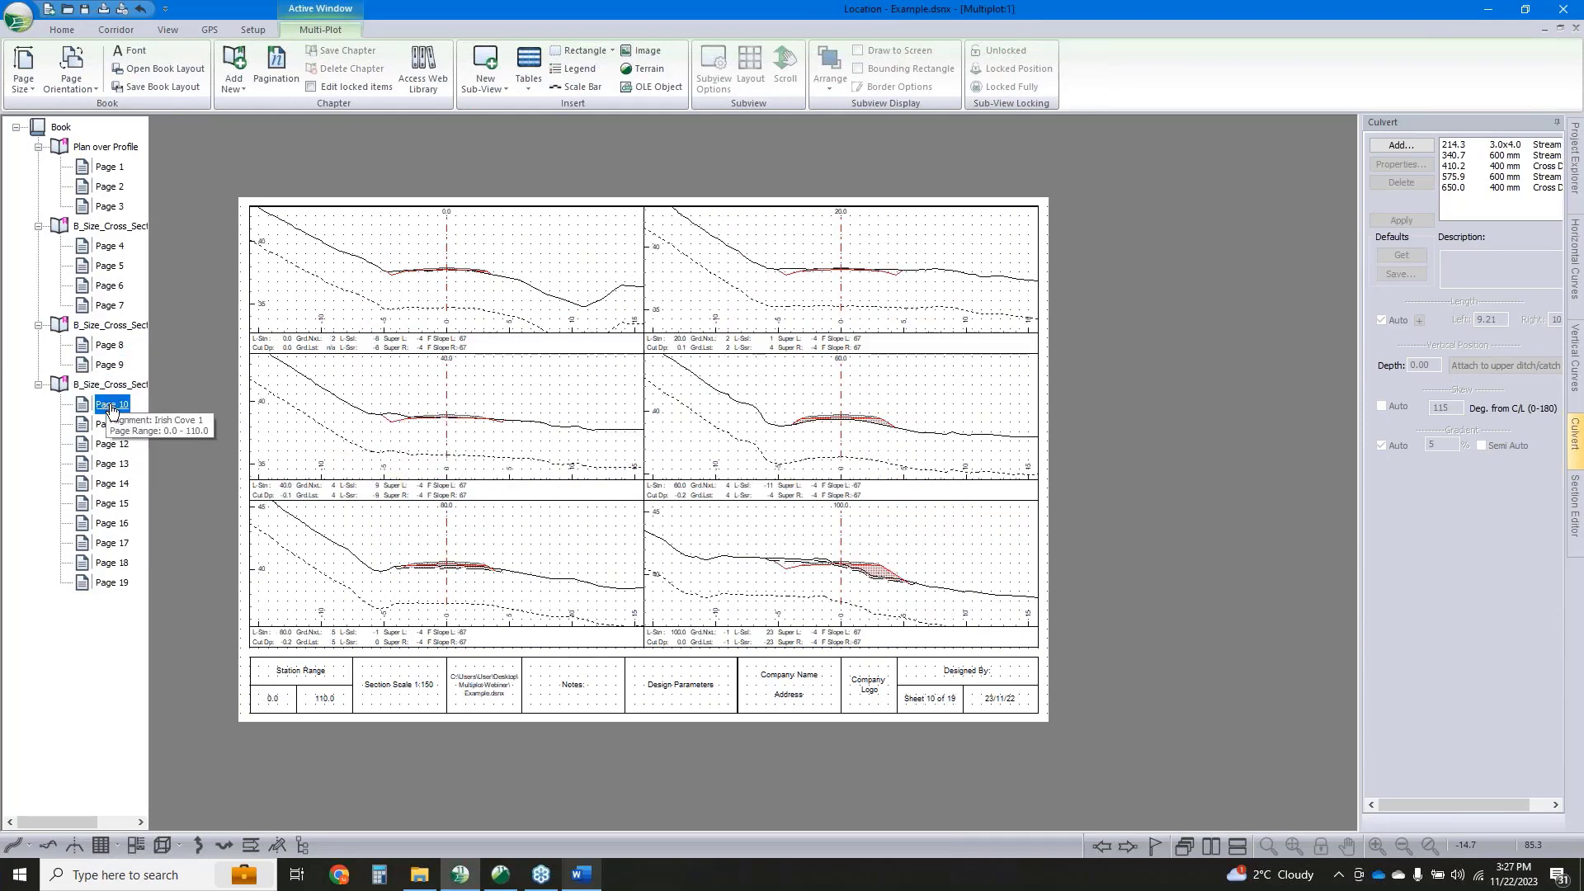
right_click(115, 385)
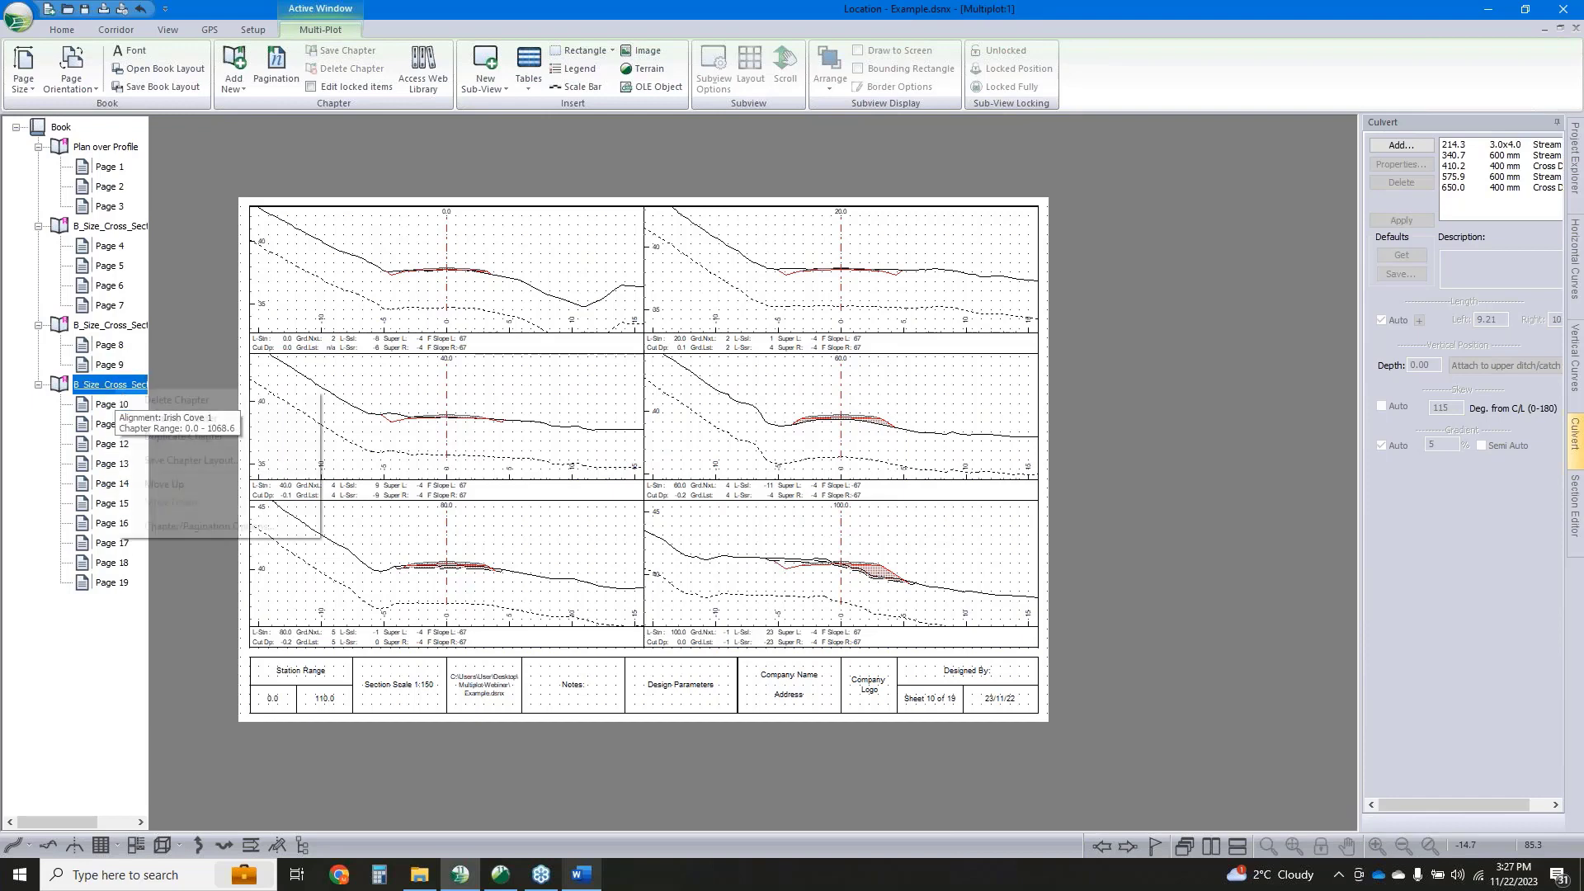
left_click(168, 527)
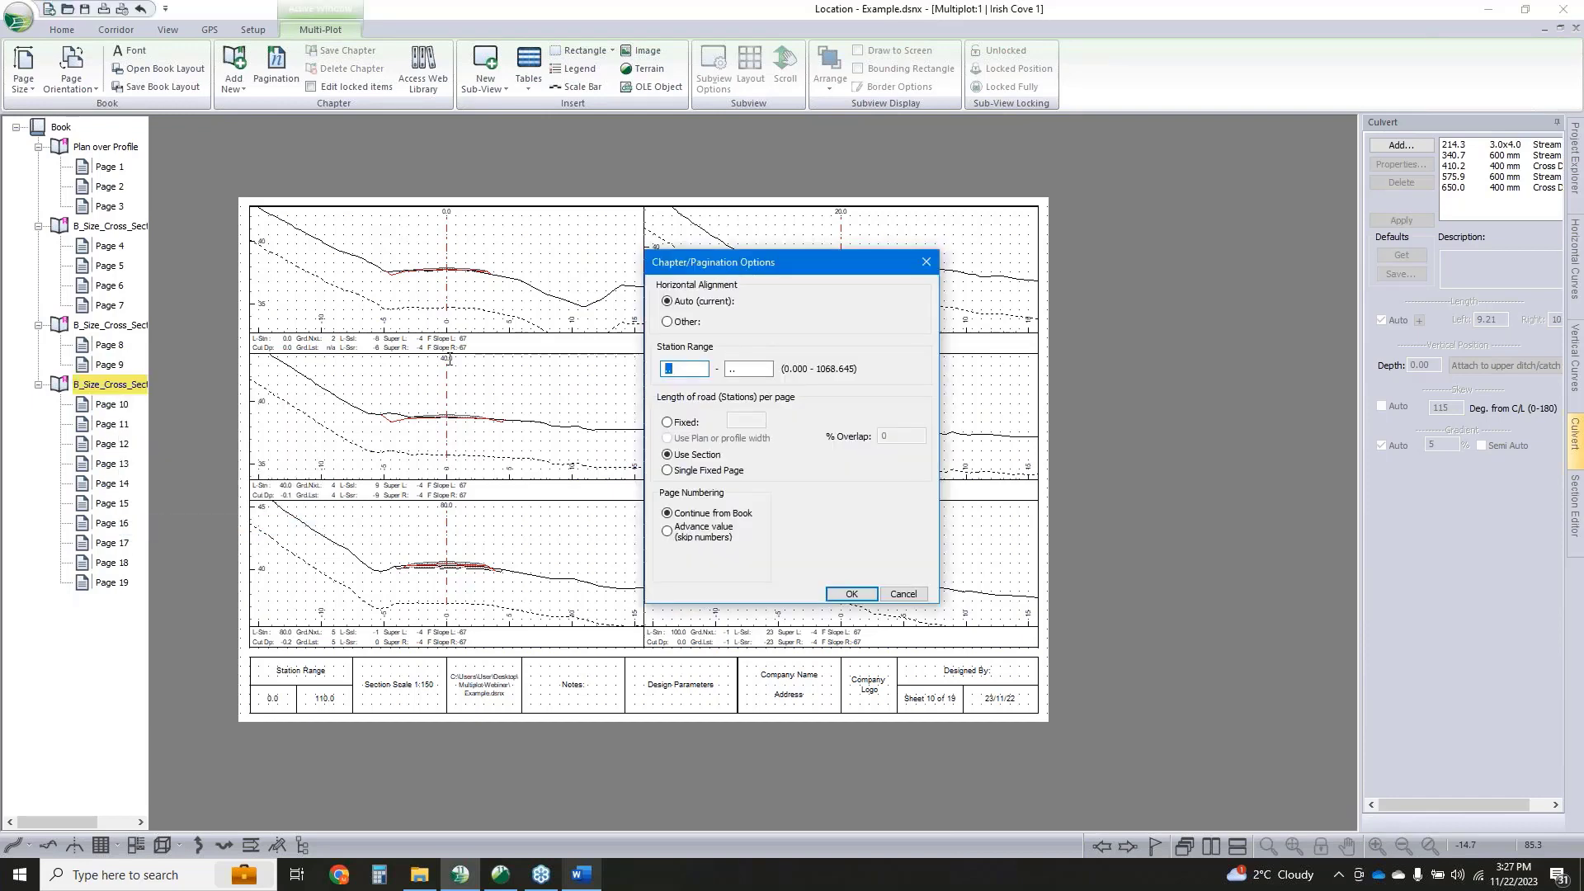
type("640")
left_click(852, 593)
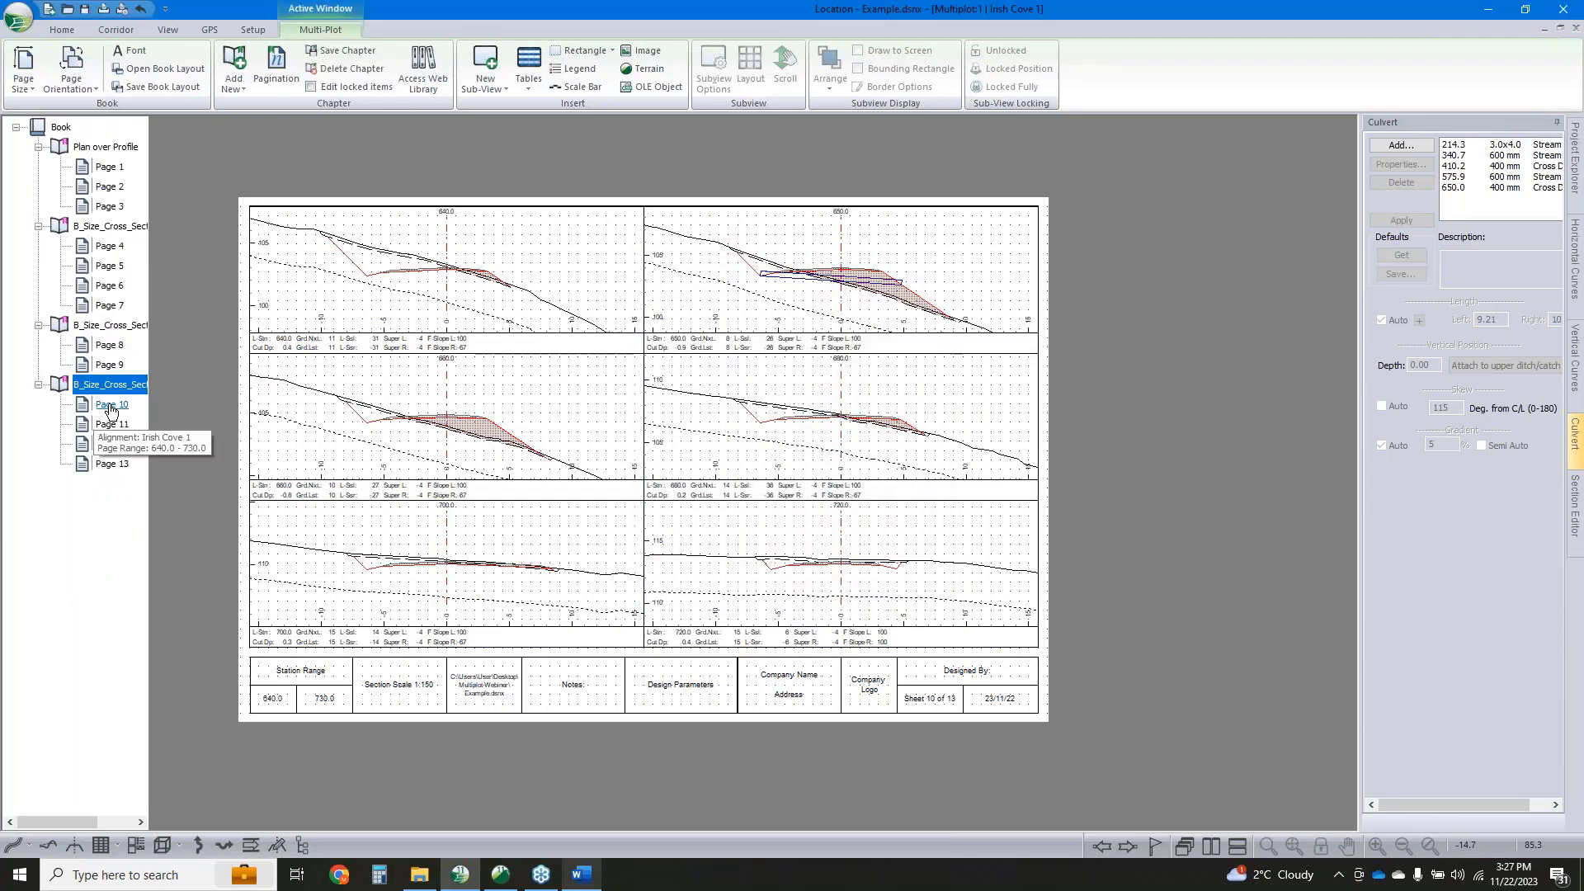
Change the middle cross-section chapter's section layout to 1 row and 2 columns, and look through its pages
left_click(138, 327)
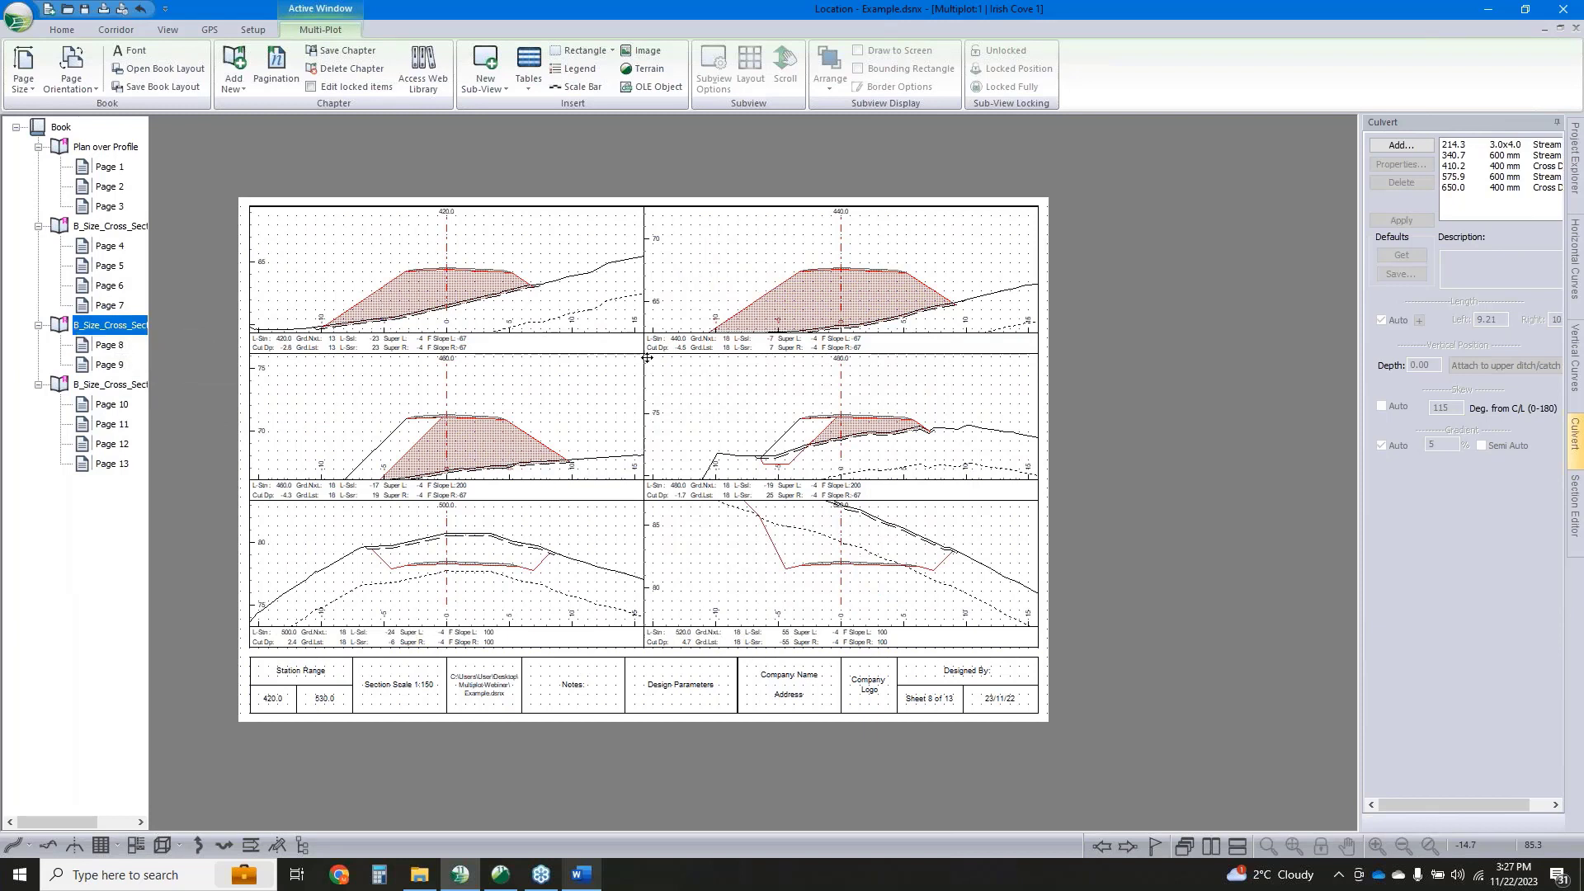
left_click(632, 330)
left_click(752, 76)
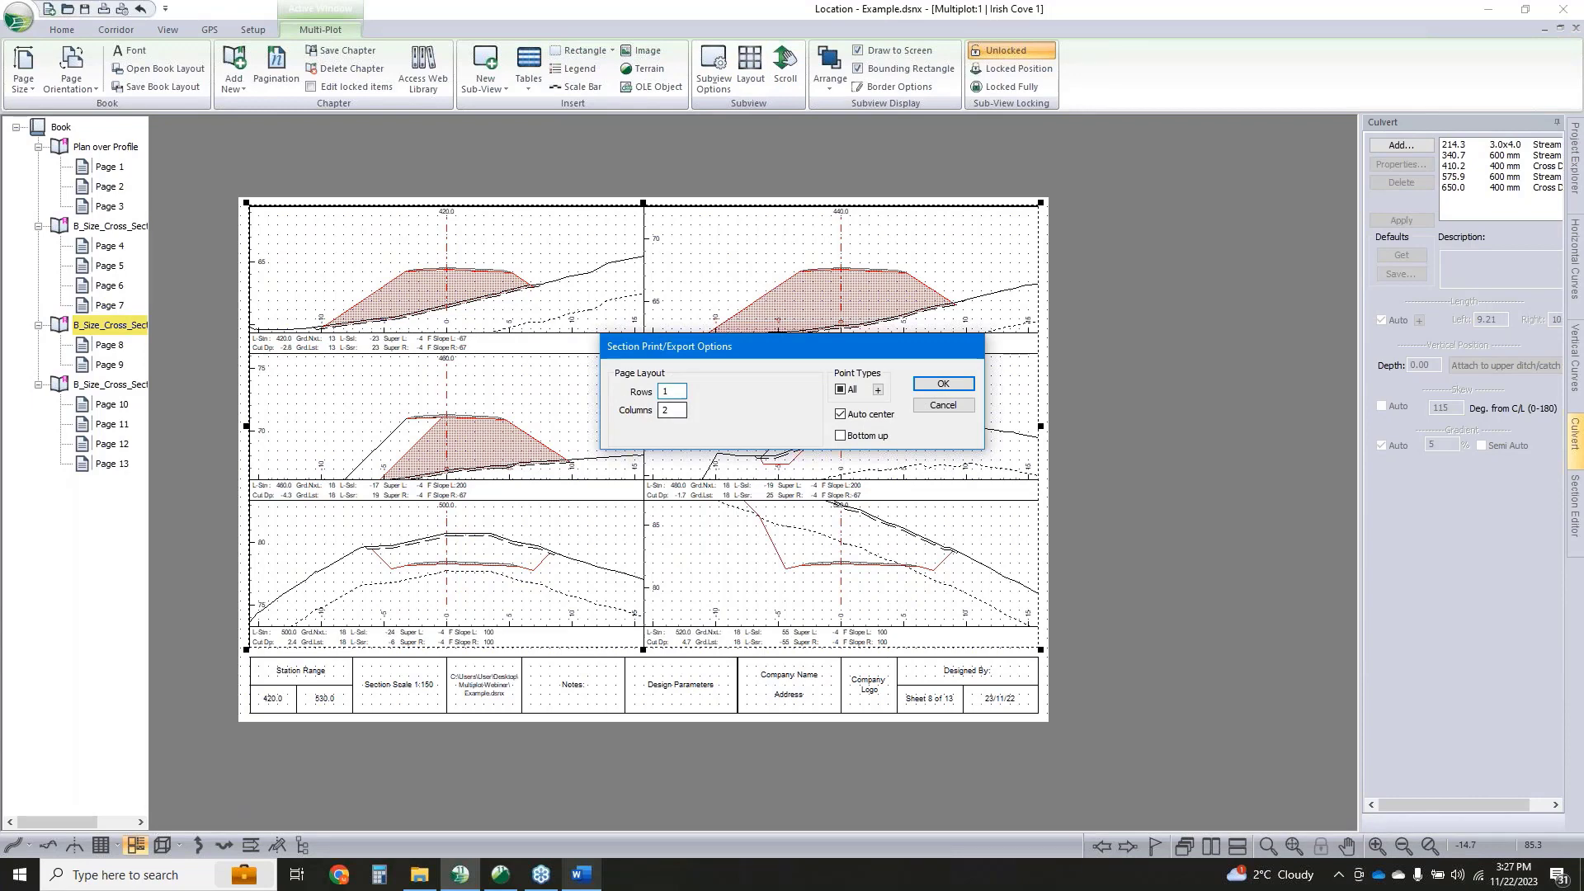
left_click(943, 384)
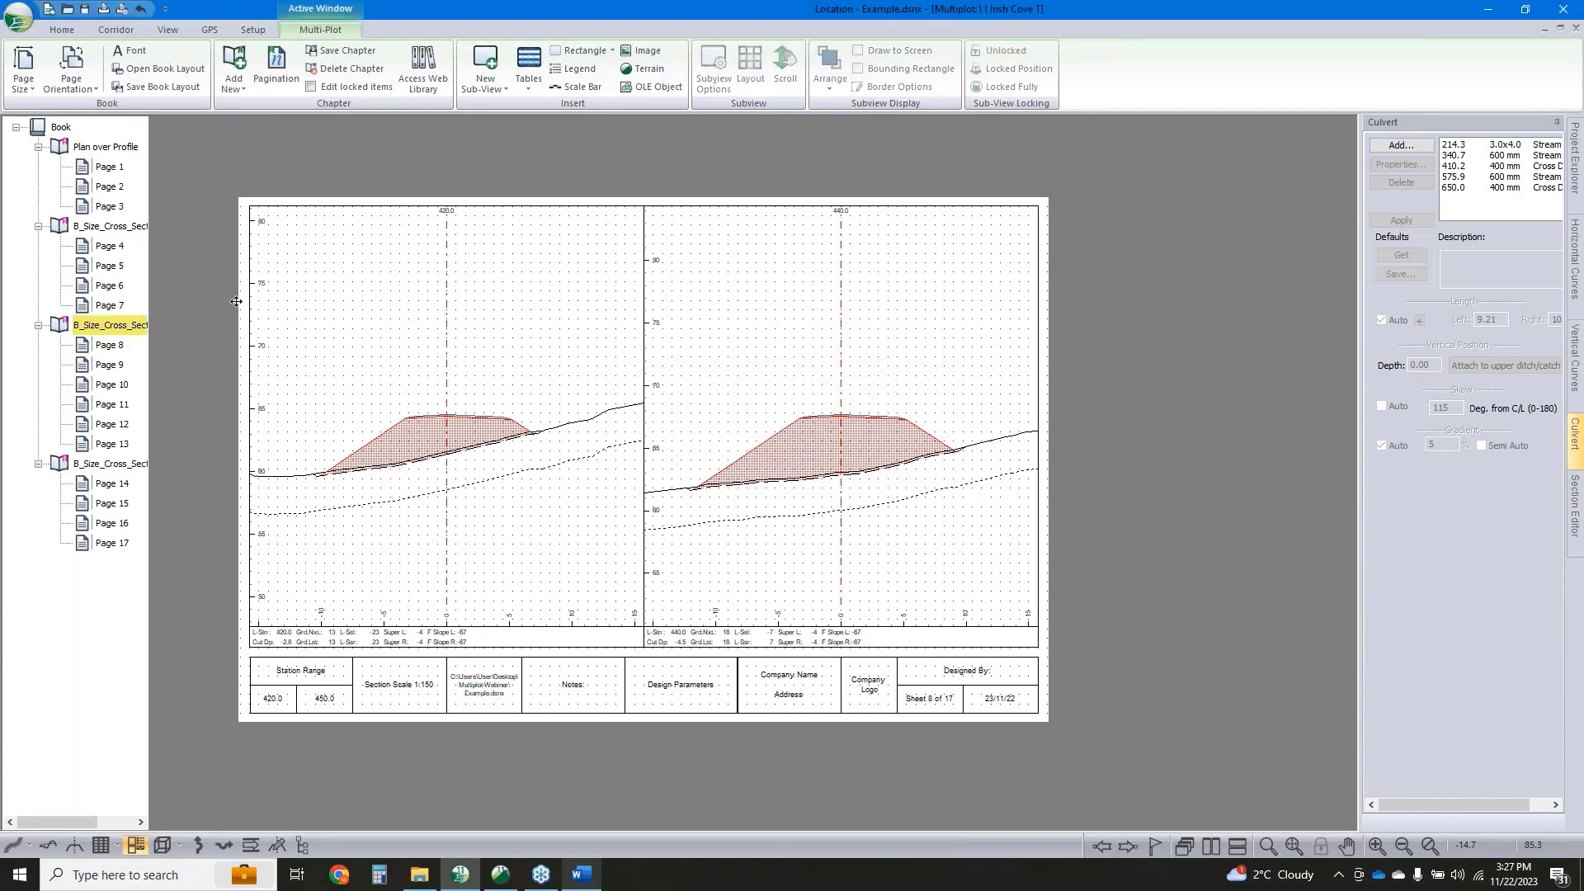
left_click(110, 365)
left_click(116, 383)
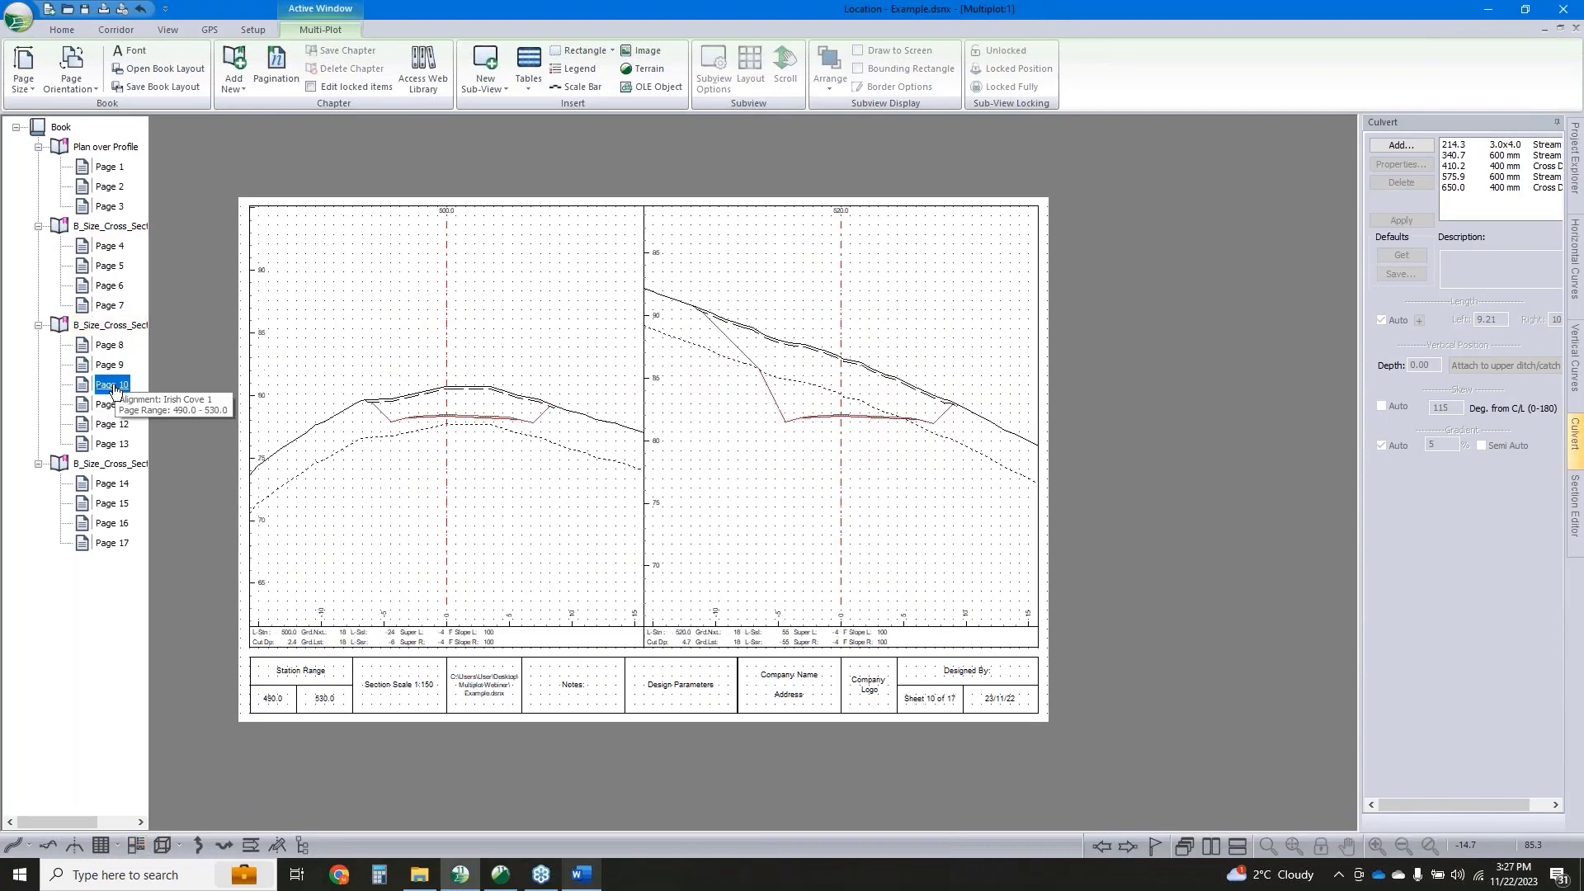
left_click(117, 404)
left_click(116, 424)
left_click(116, 443)
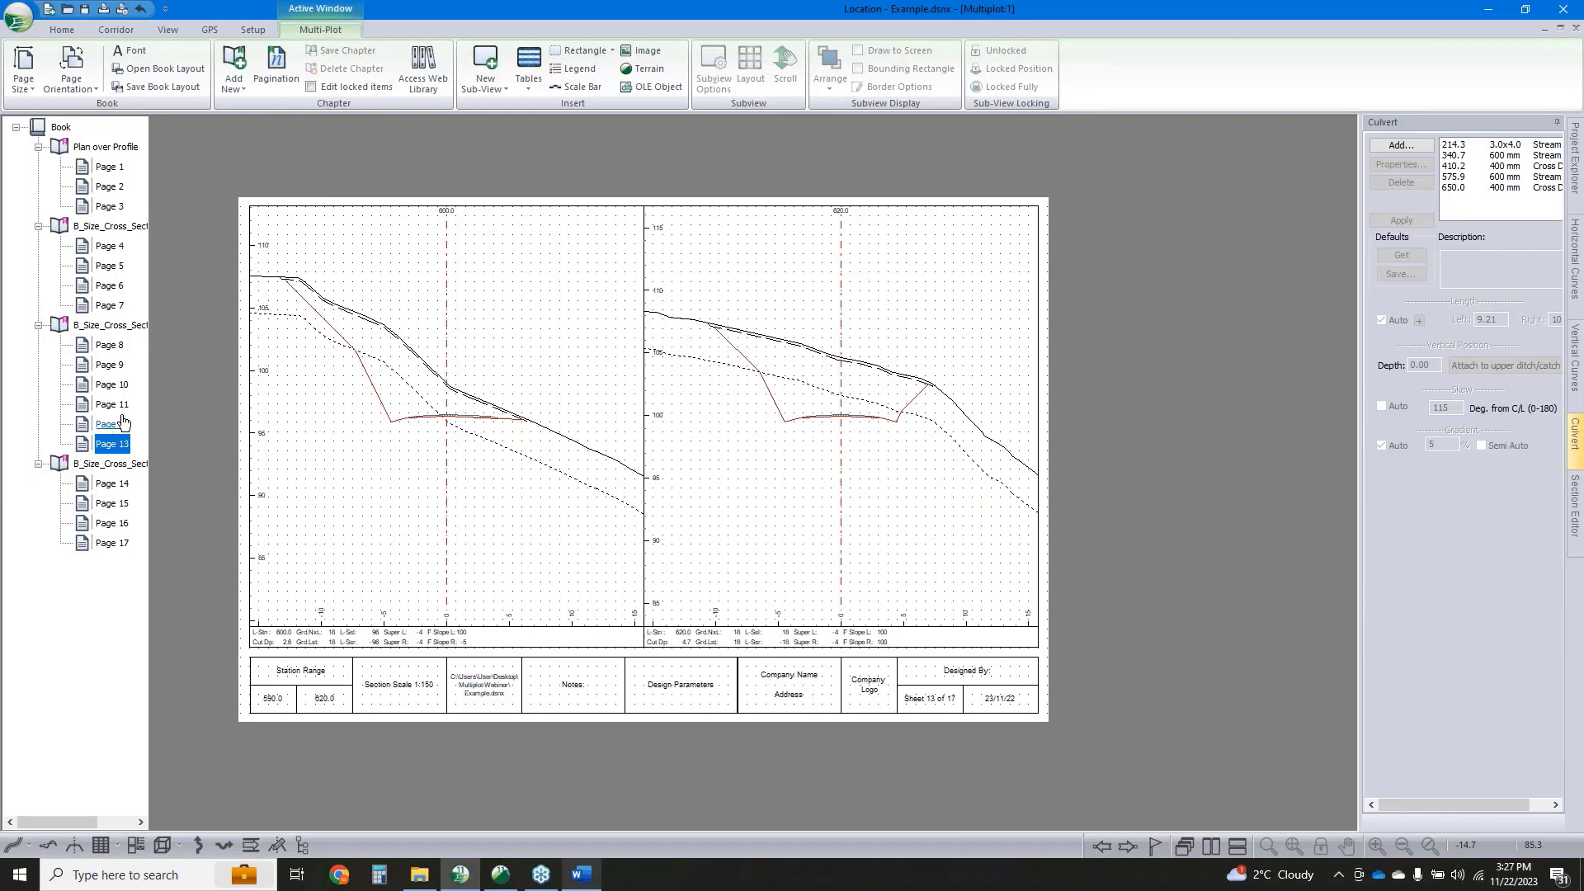
Turn on Banding and turn off Status for the section view in the first cross-section chapter
left_click(105, 226)
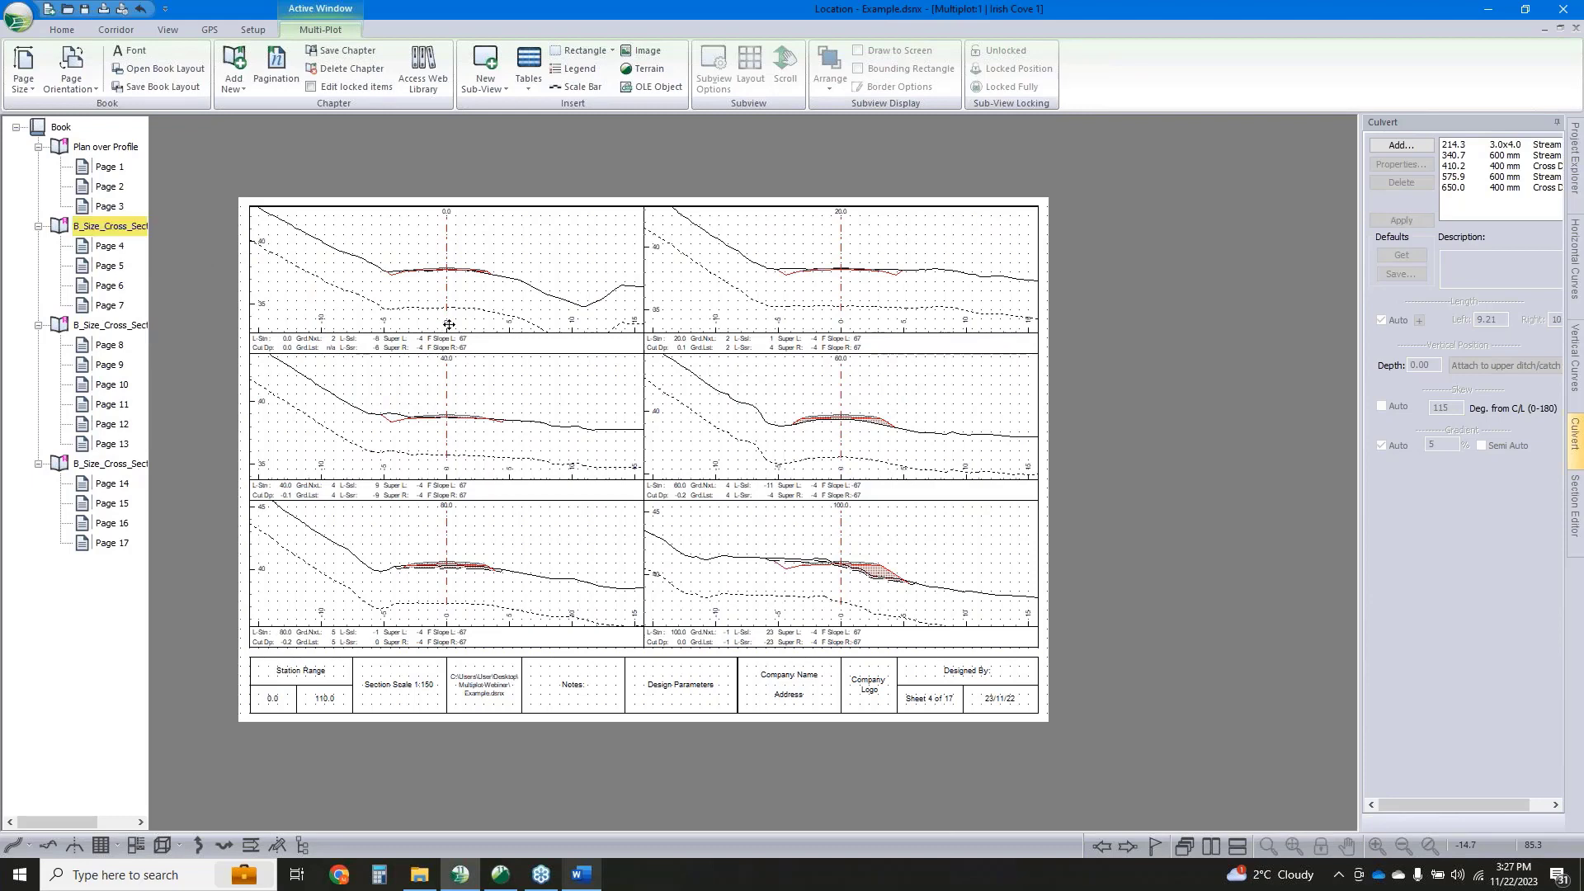
double_click(443, 327)
left_click(699, 546)
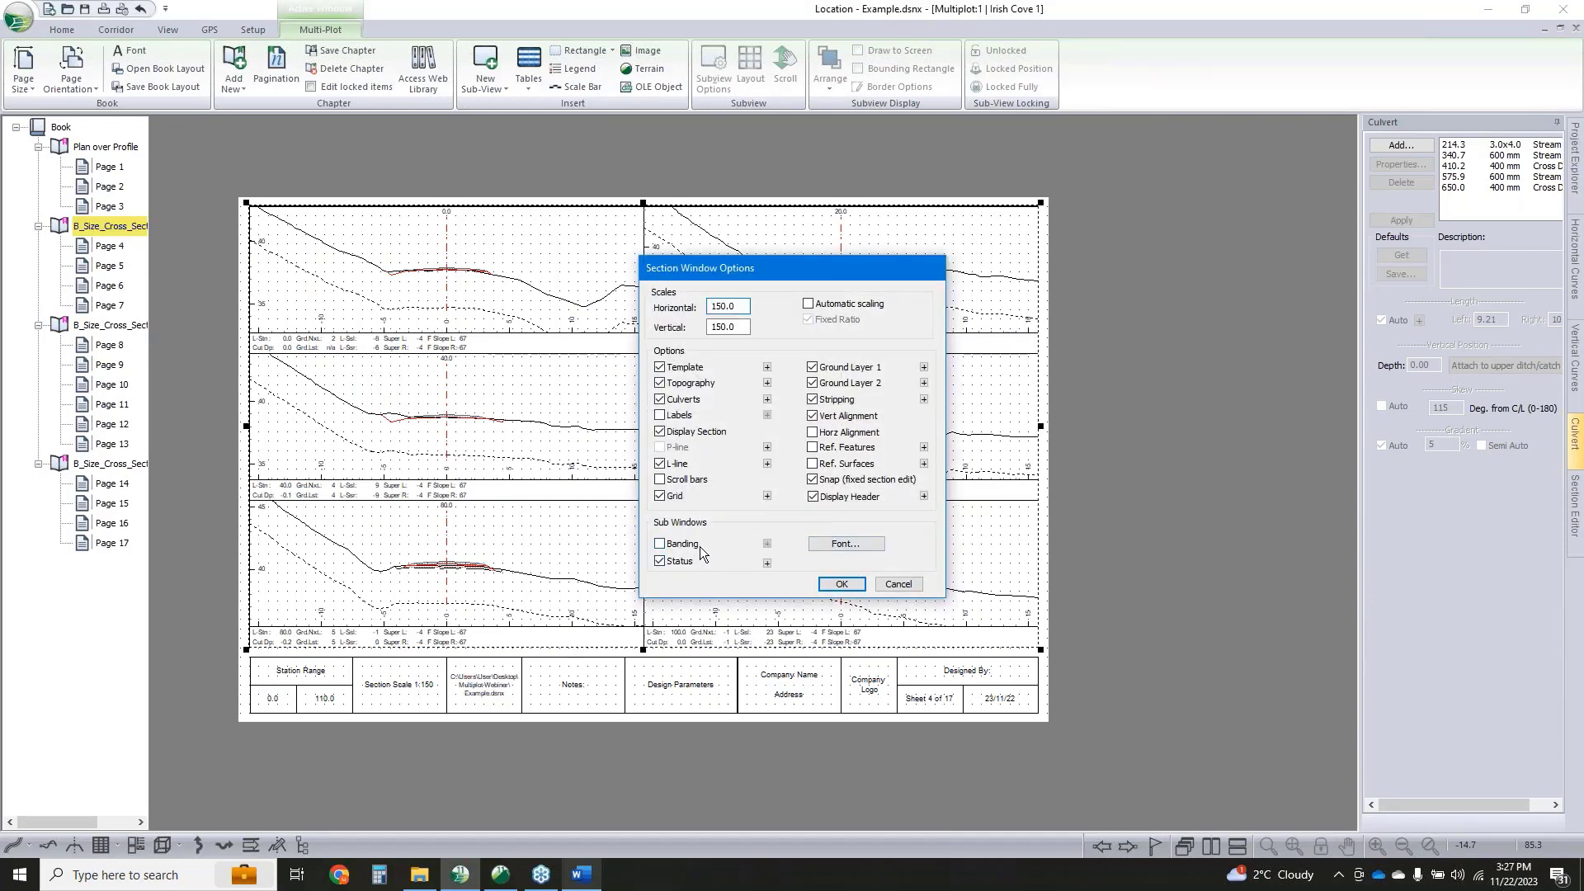
left_click(767, 543)
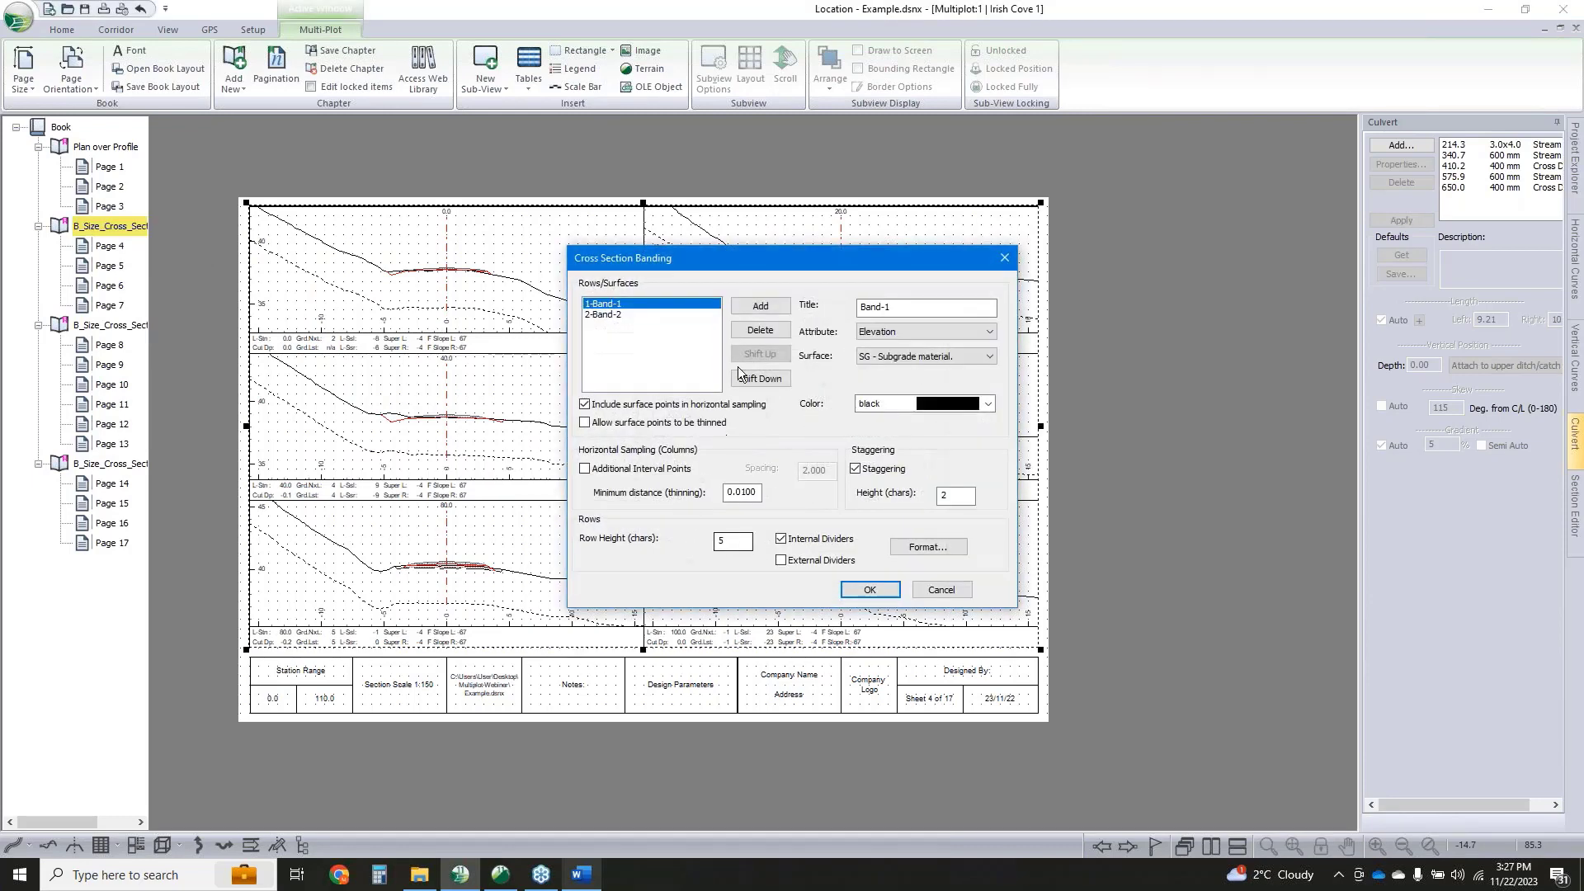
left_click(937, 589)
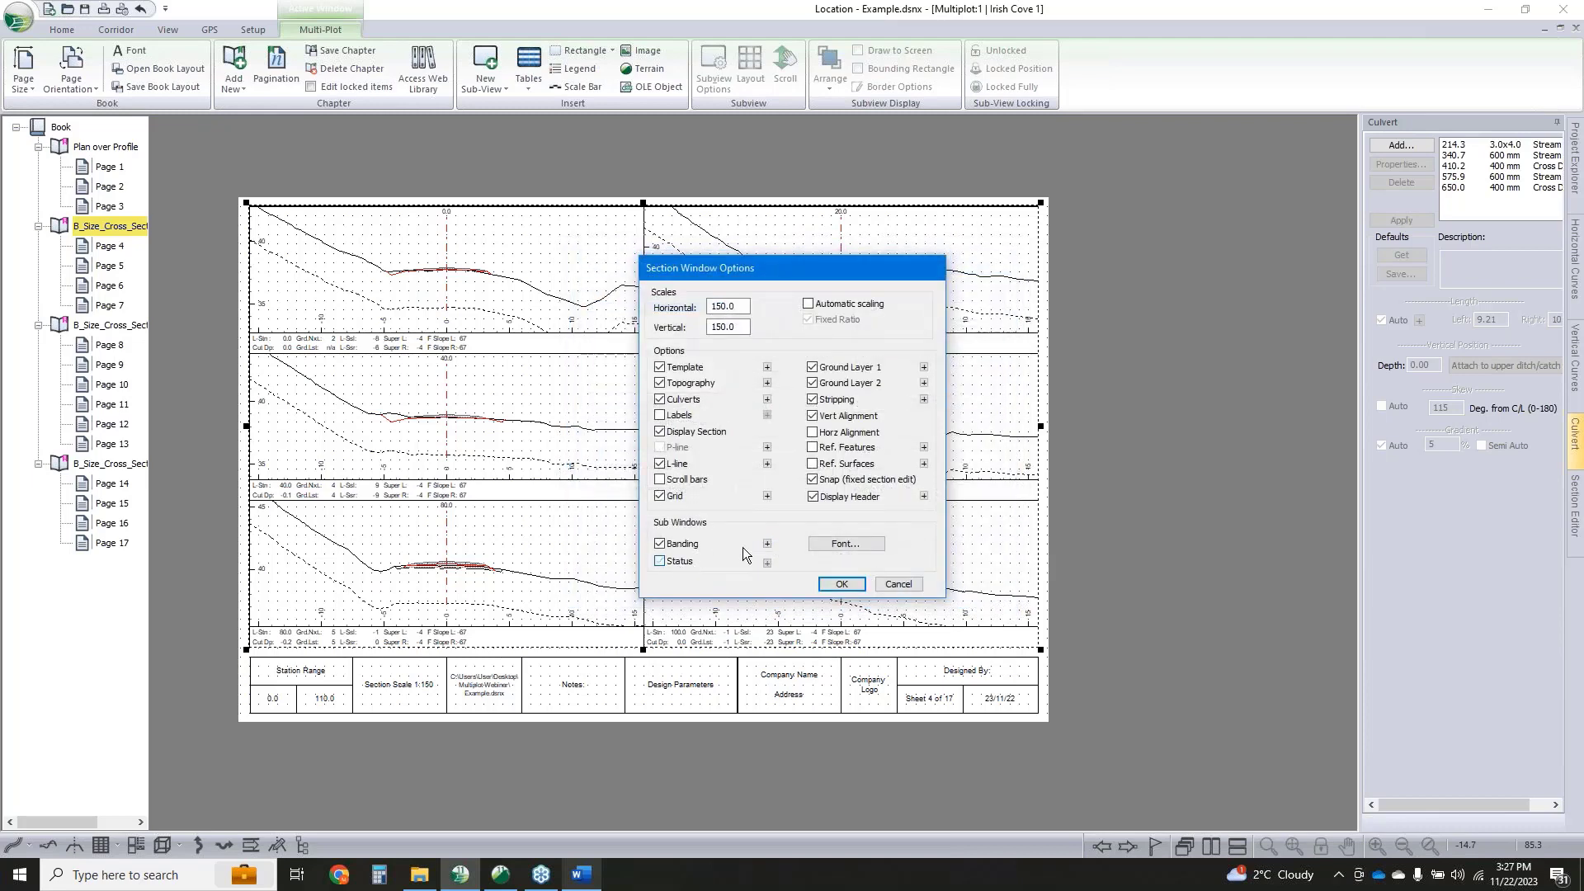
Set the attribute of Band-1 to Point Code in the cross-section banding settings
left_click(767, 543)
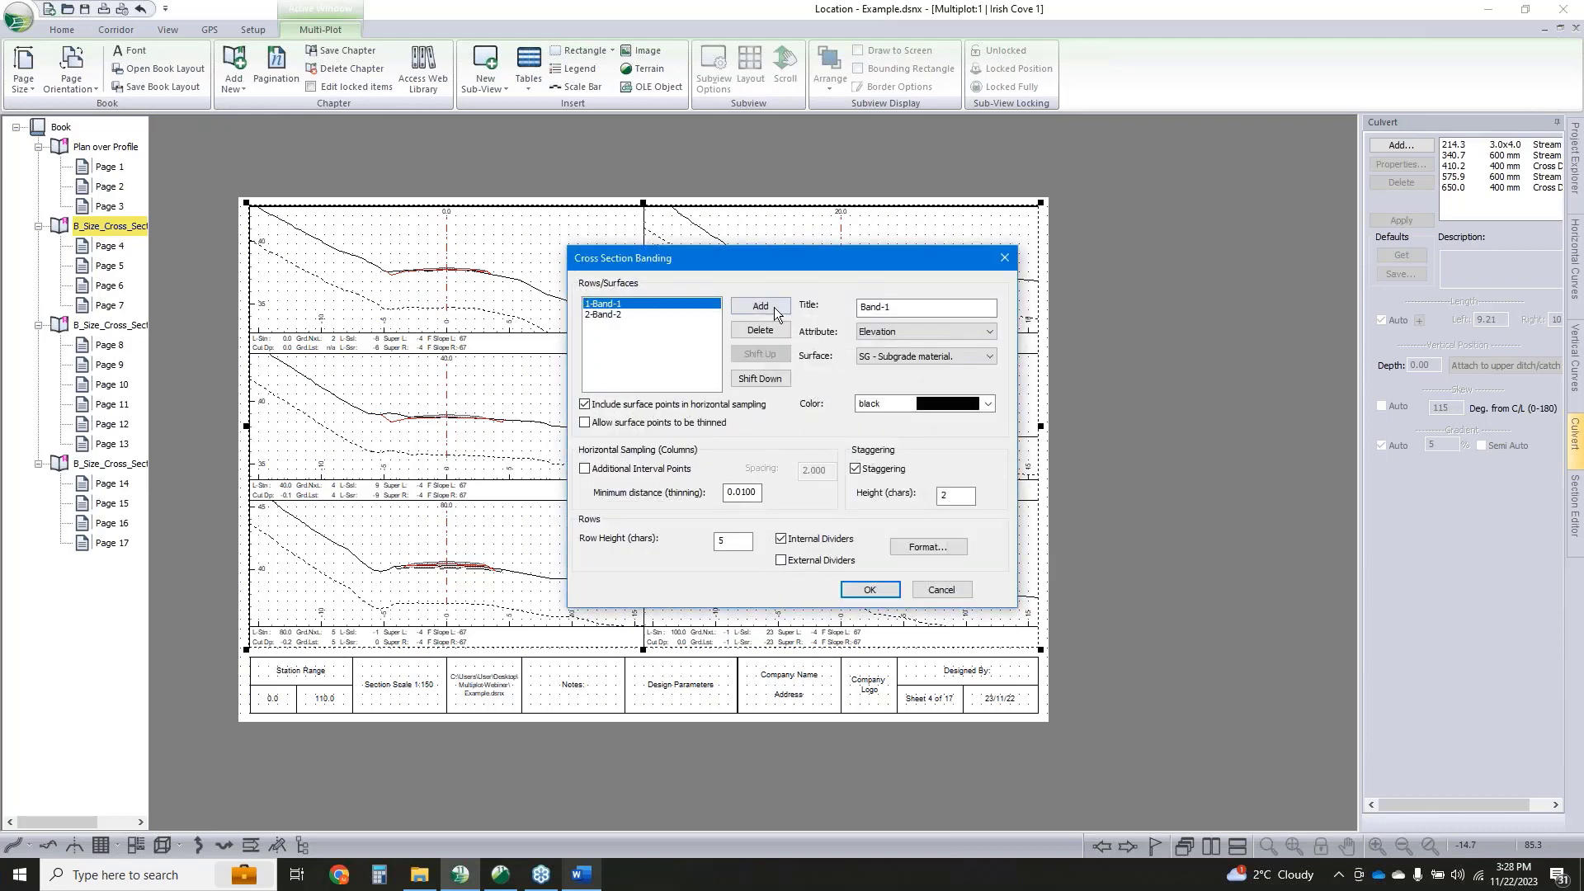
left_click(894, 307)
left_click(891, 329)
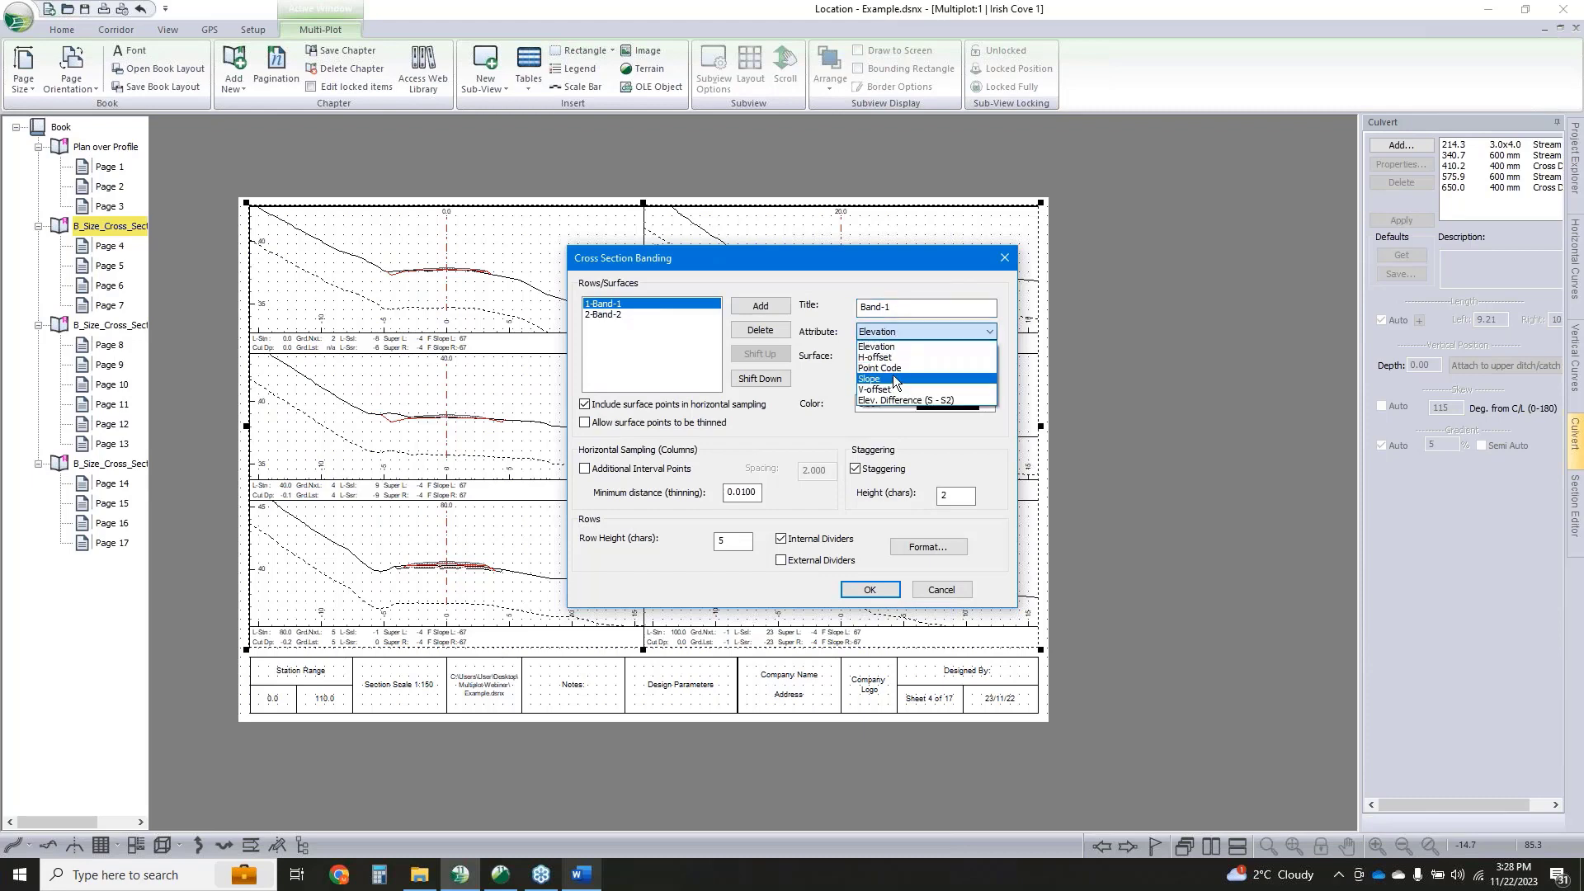
left_click(894, 368)
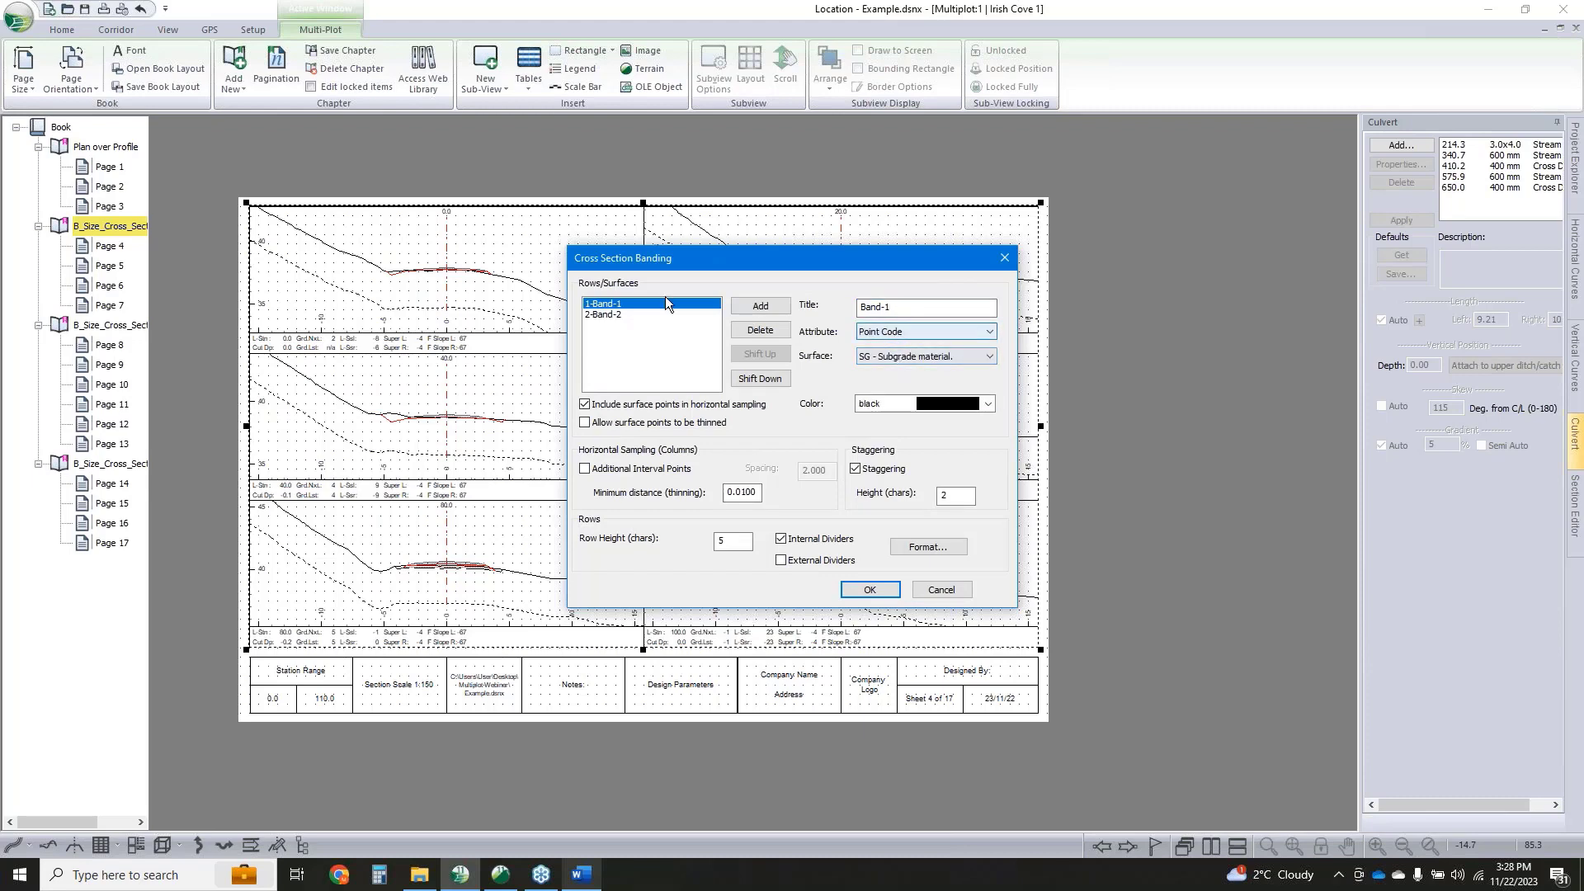
Set the second band's attribute to V-offset and title it Vert Offset
left_click(632, 315)
left_click(895, 331)
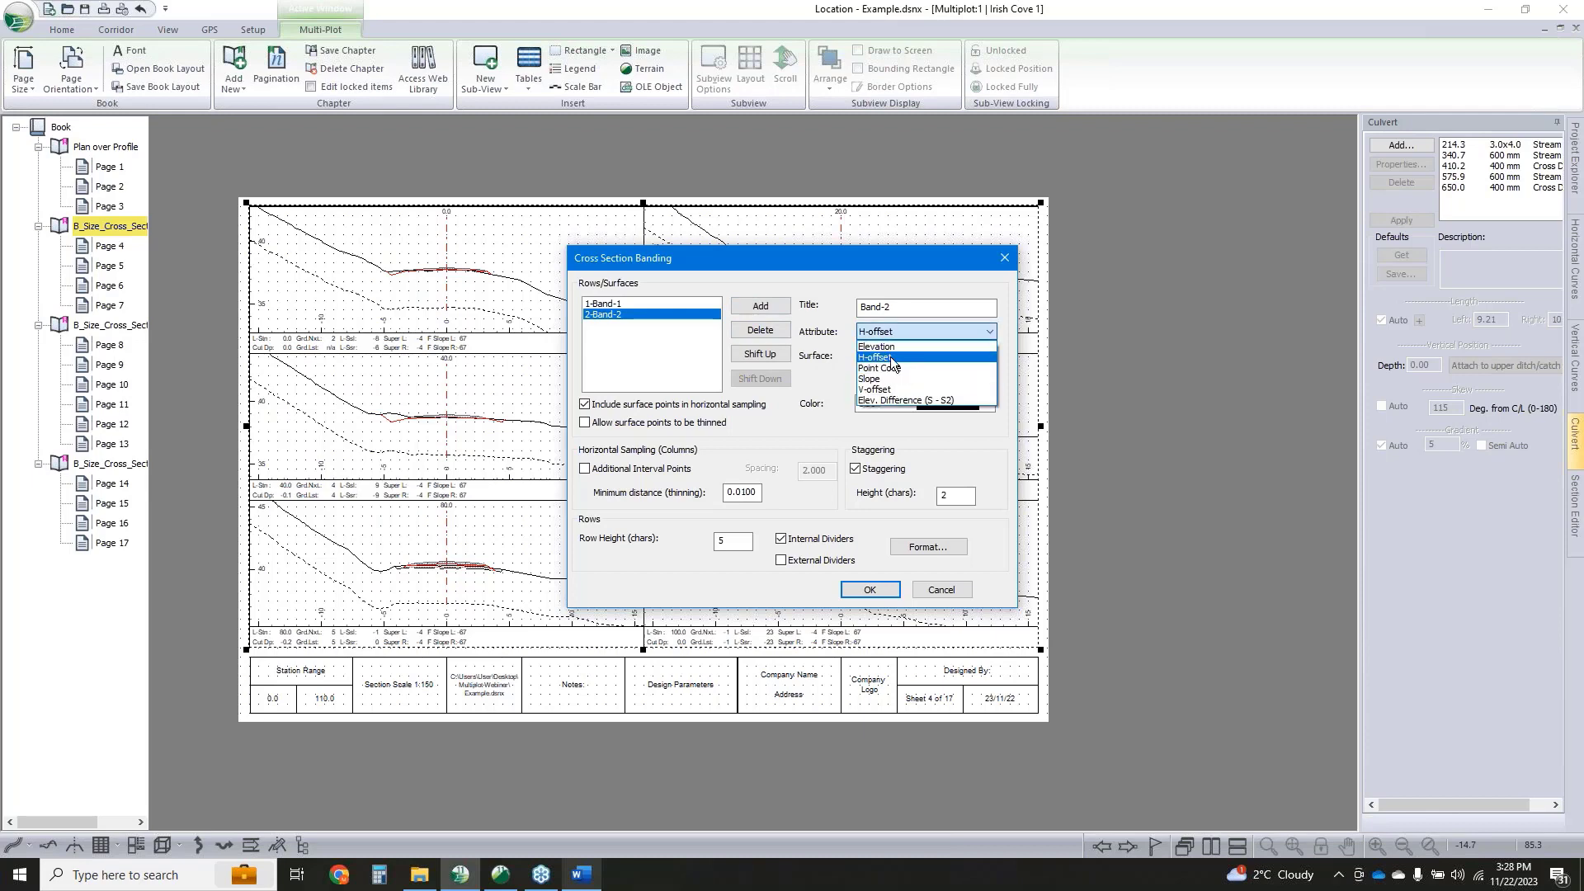
left_click(894, 389)
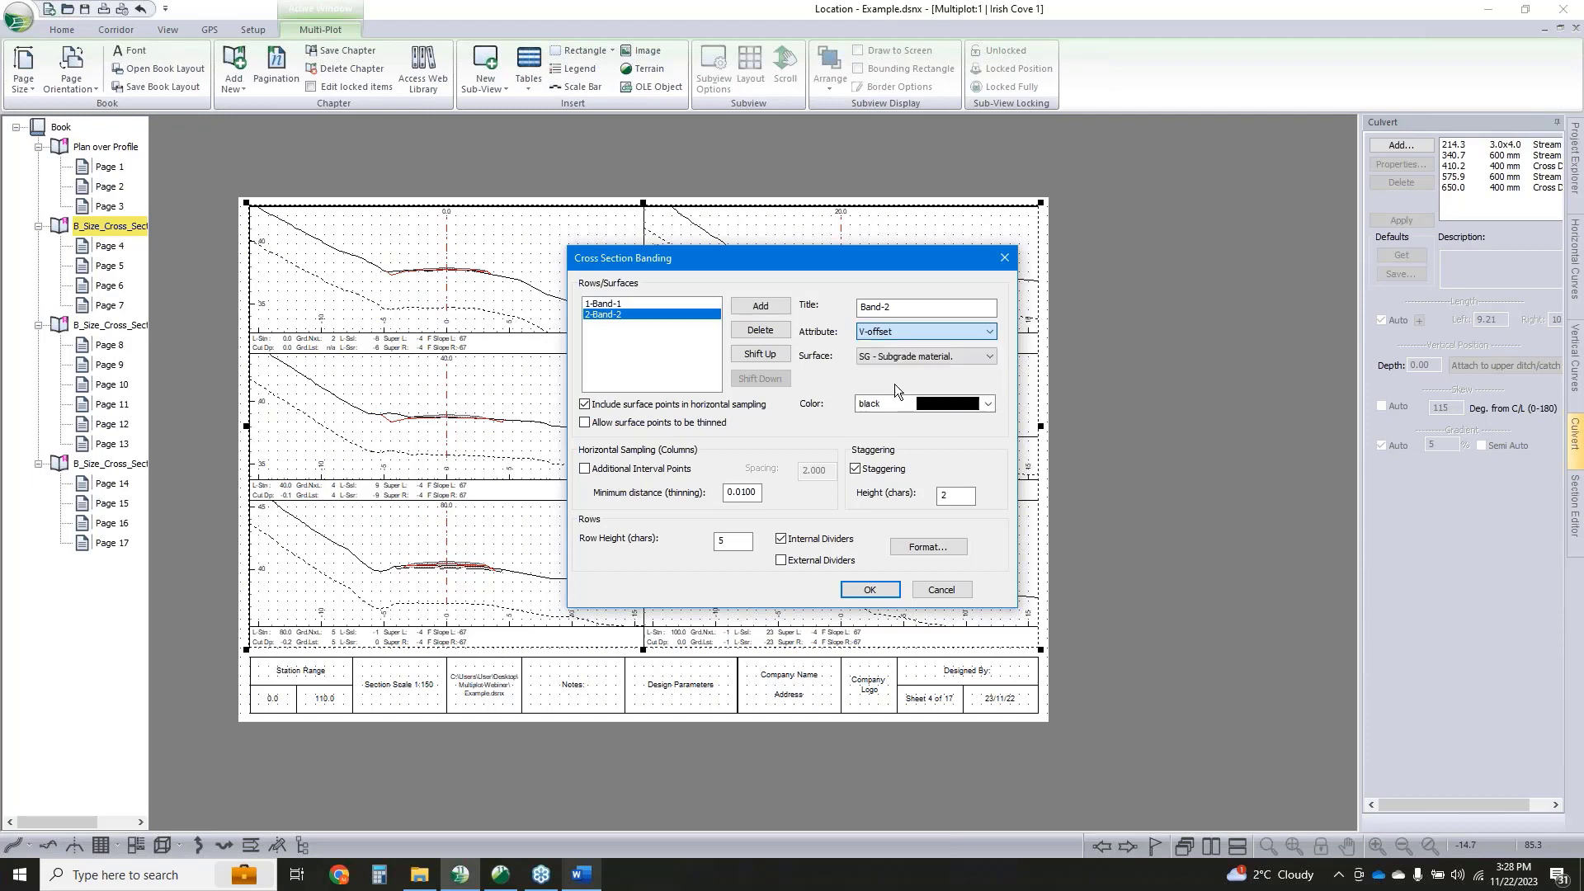
left_click(915, 309)
left_click_drag(915, 308, 642, 294)
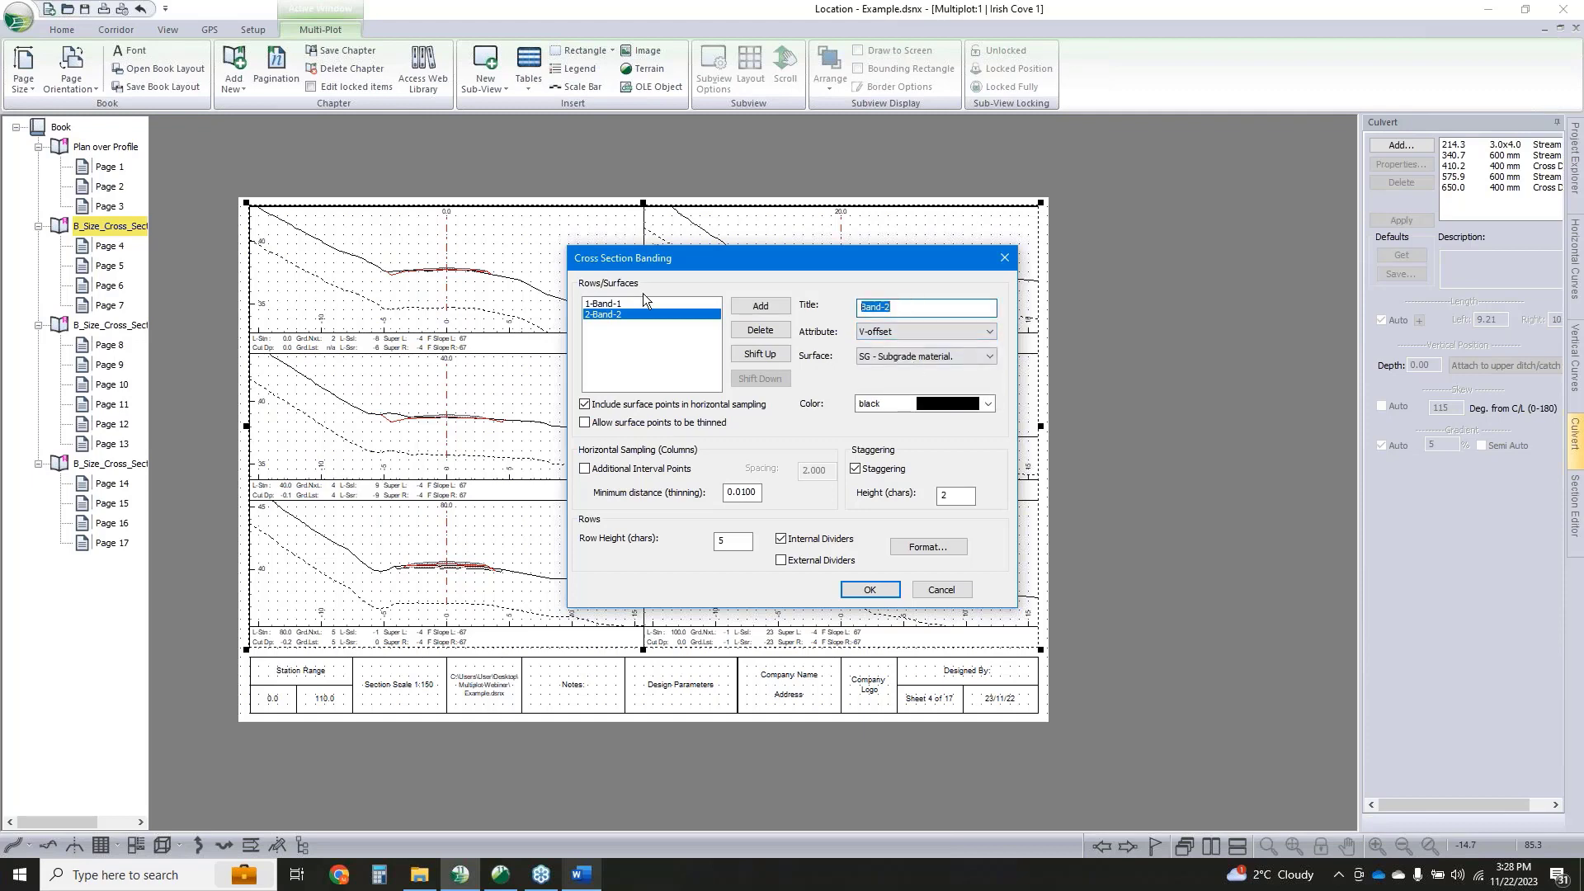
type("Vert Offset")
Add a third band with the H-offset attribute and apply the banding to the section view
left_click(761, 306)
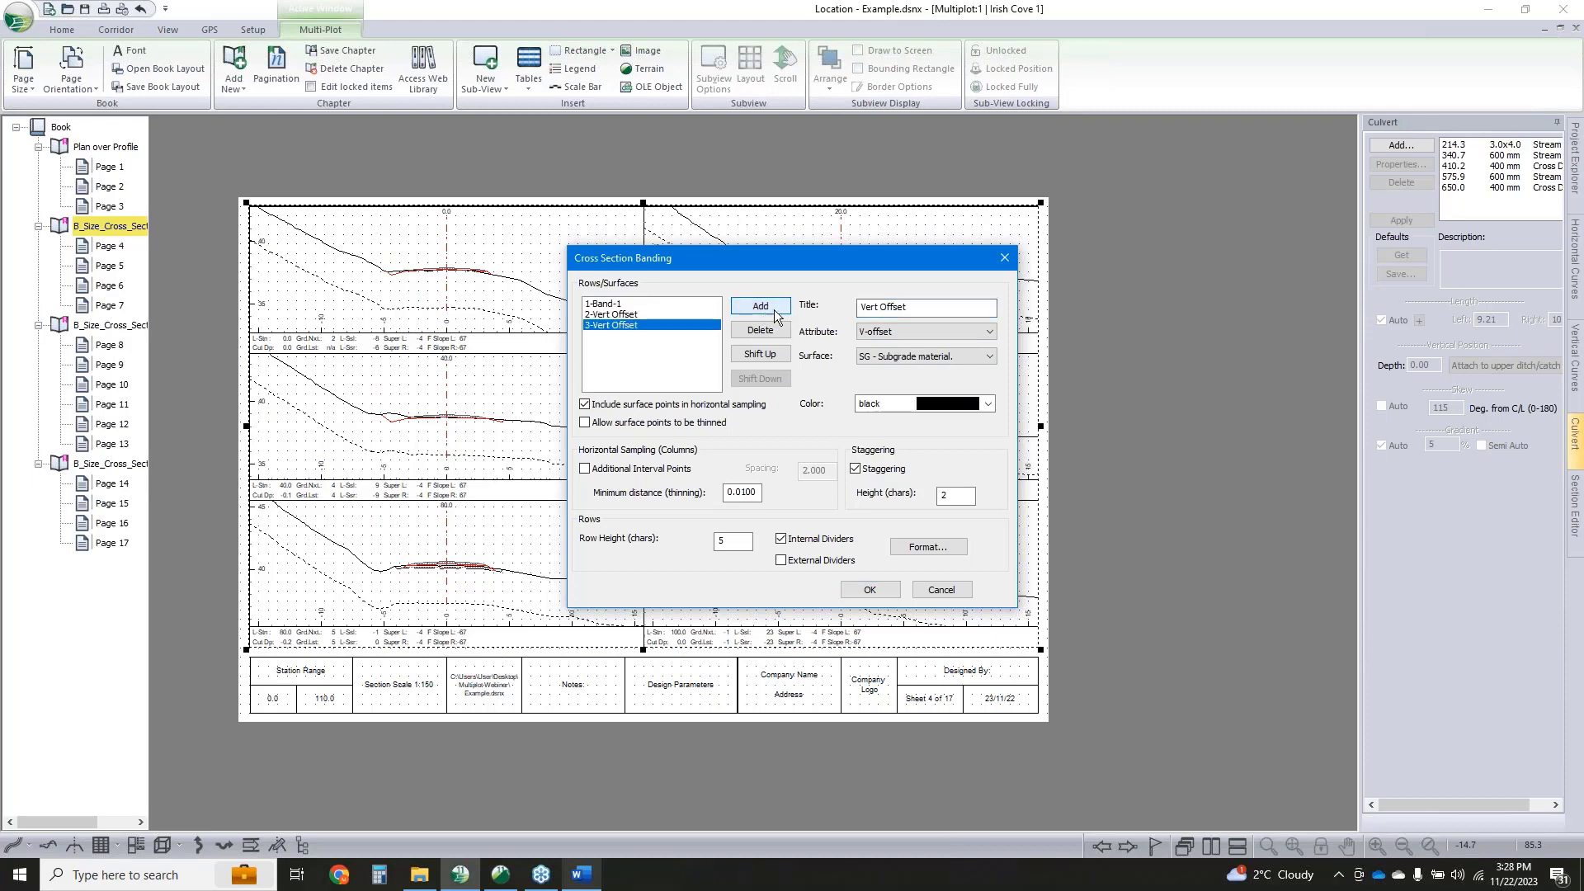
left_click(904, 330)
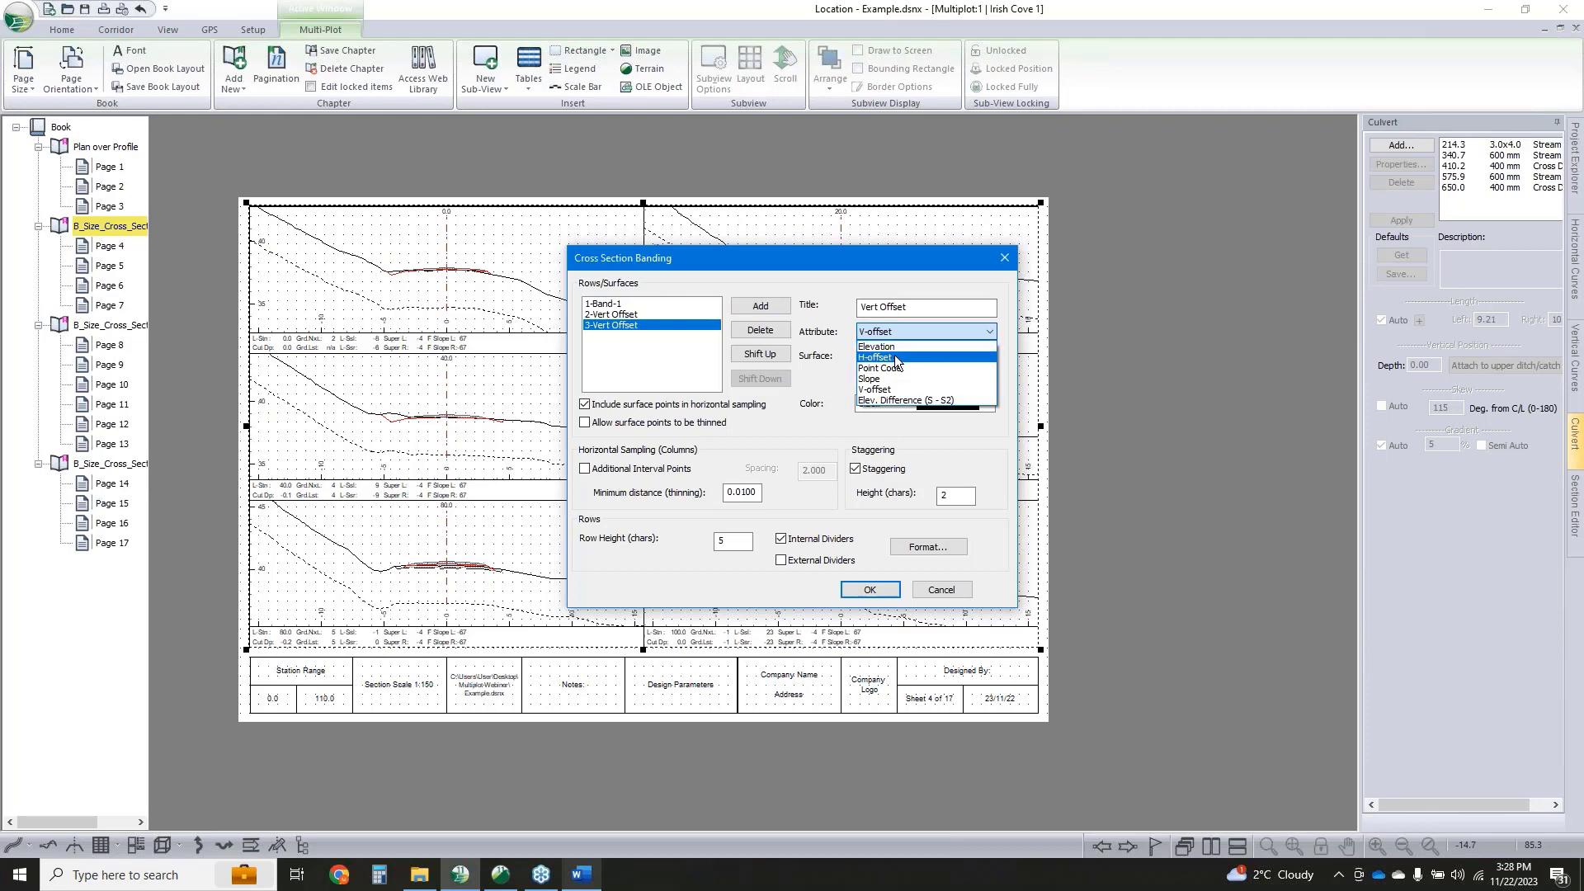
left_click(894, 354)
left_click(647, 304)
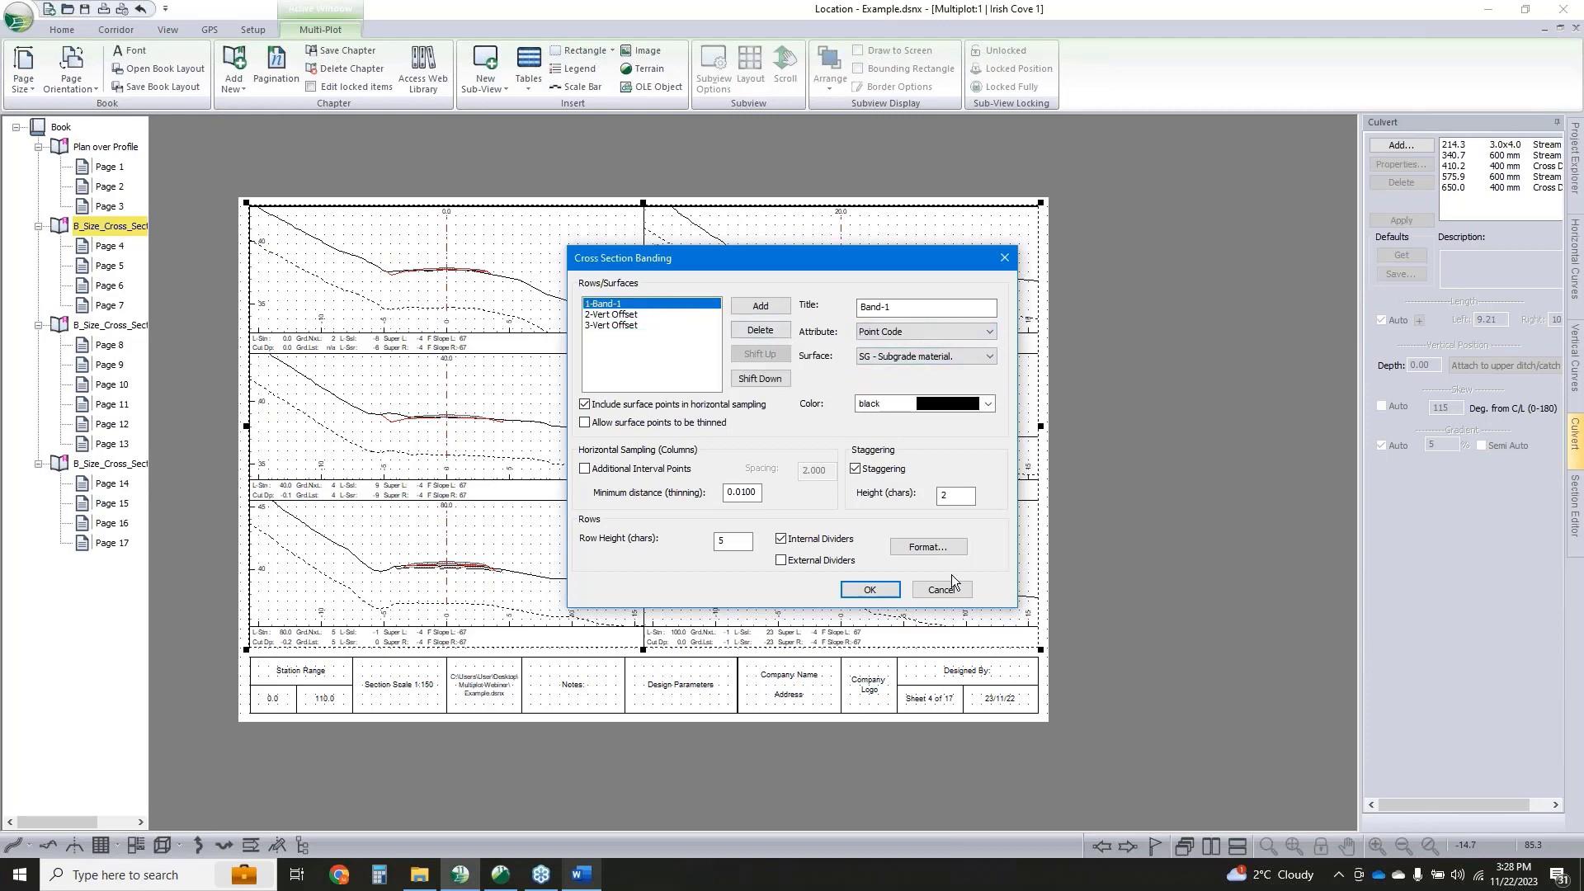
left_click(869, 588)
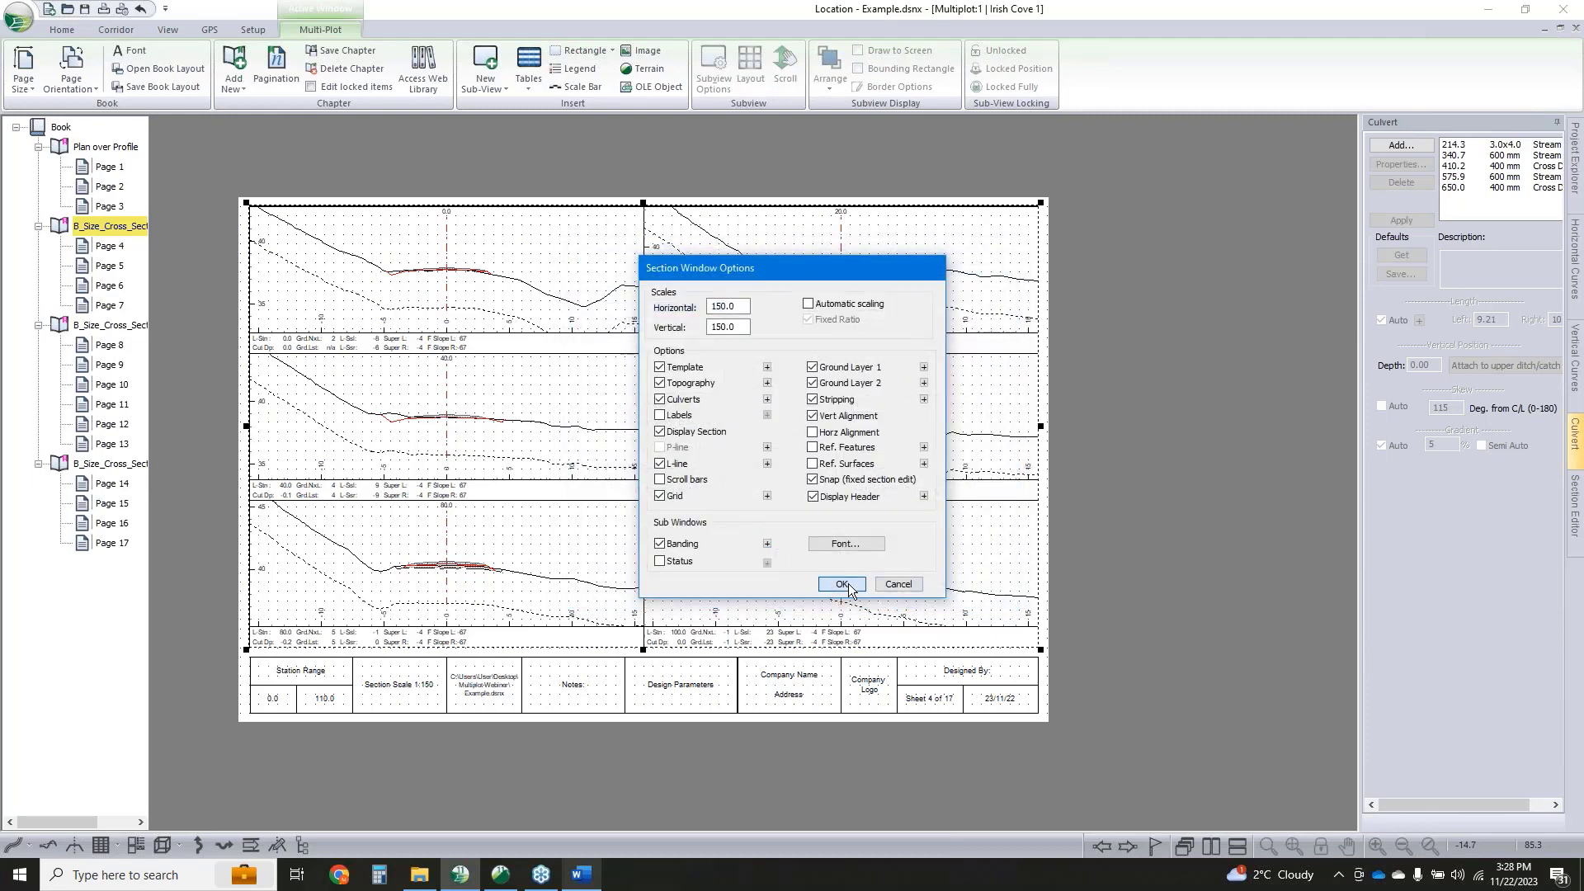
left_click(849, 583)
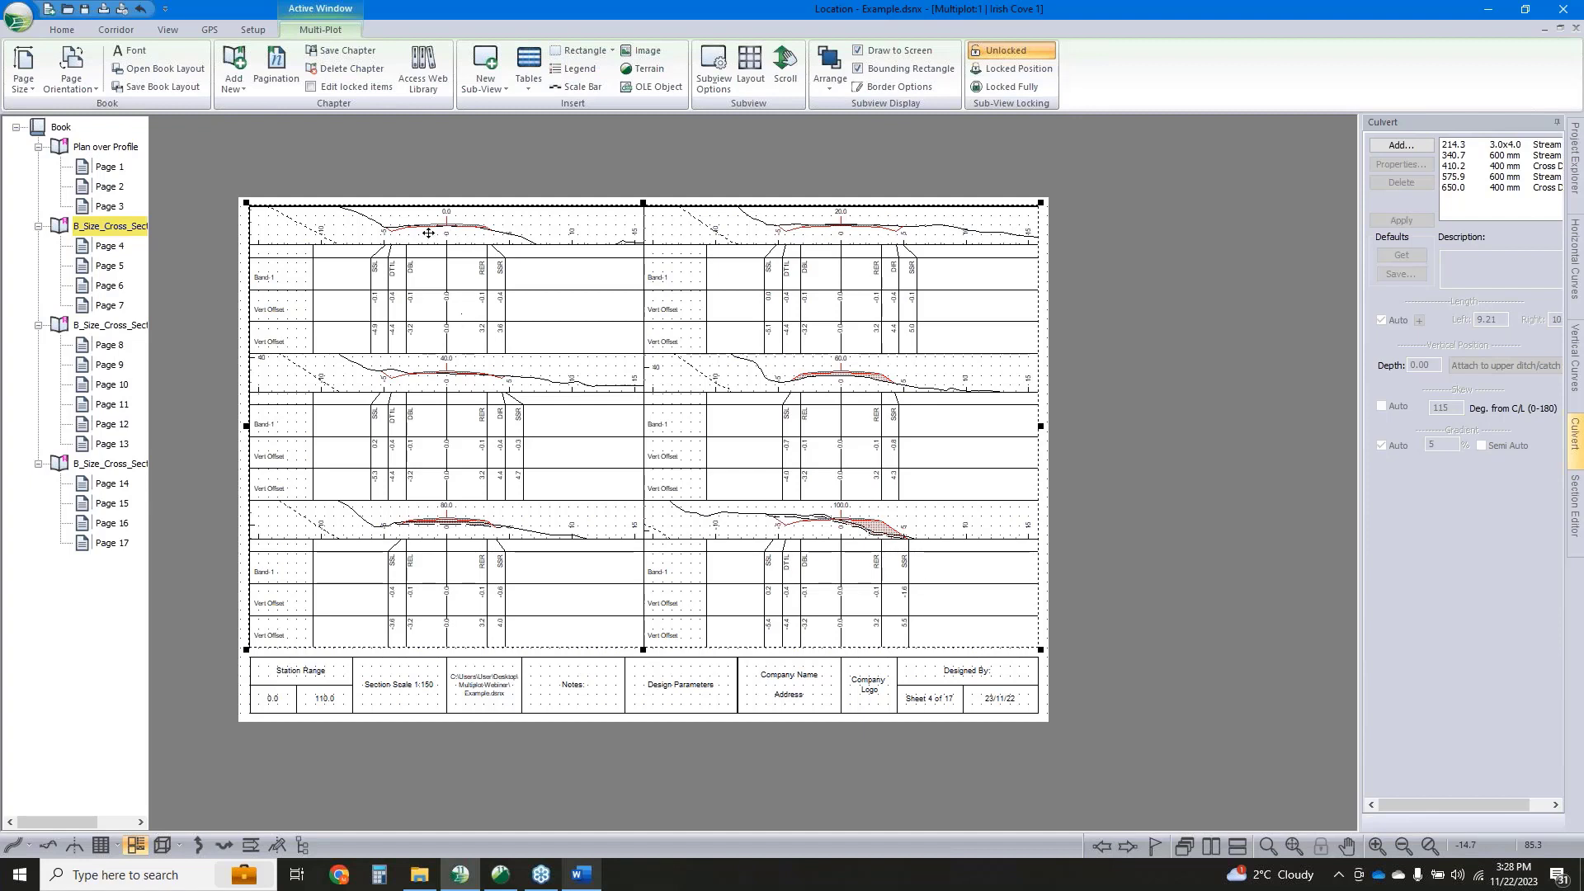
Delete the Band-1 row from the first cross-section chapter's banding and set the row height to 3 characters
double_click(530, 287)
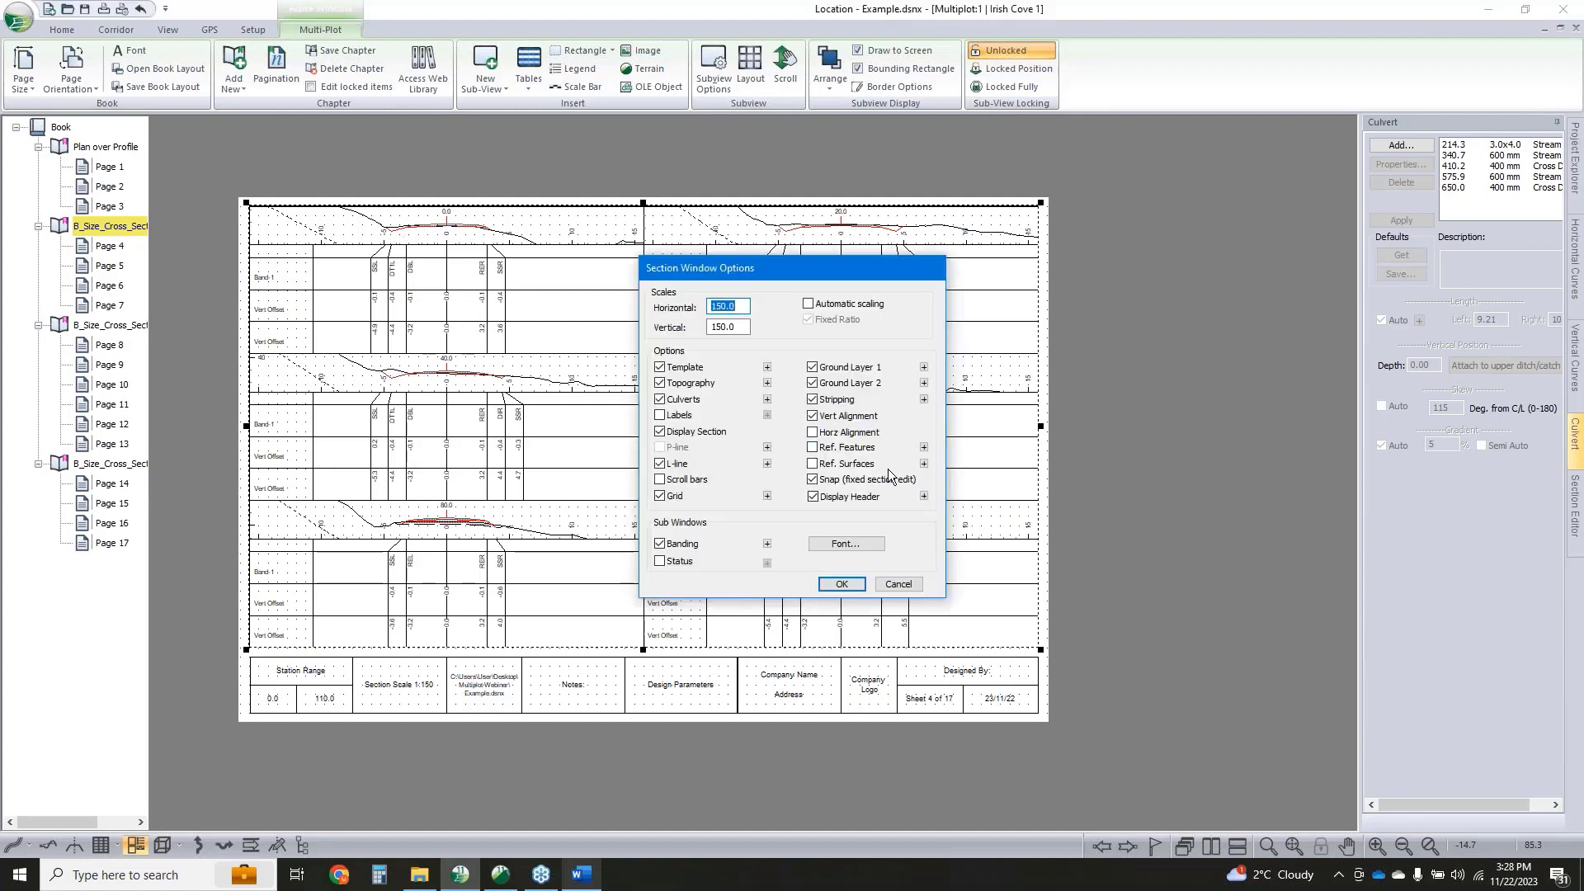
left_click(767, 545)
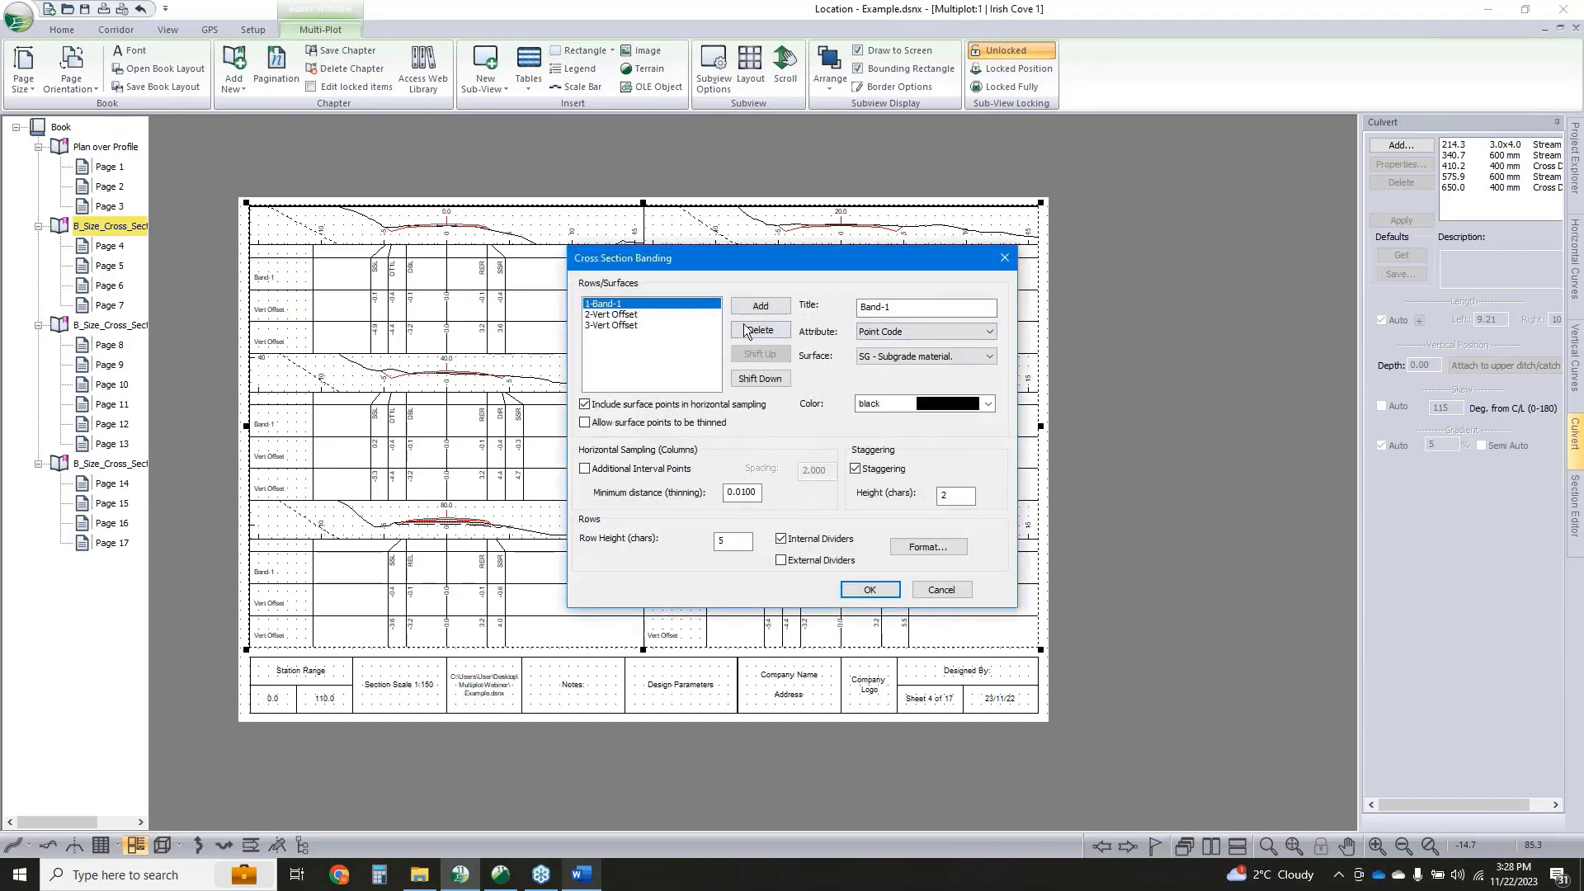
left_click(745, 330)
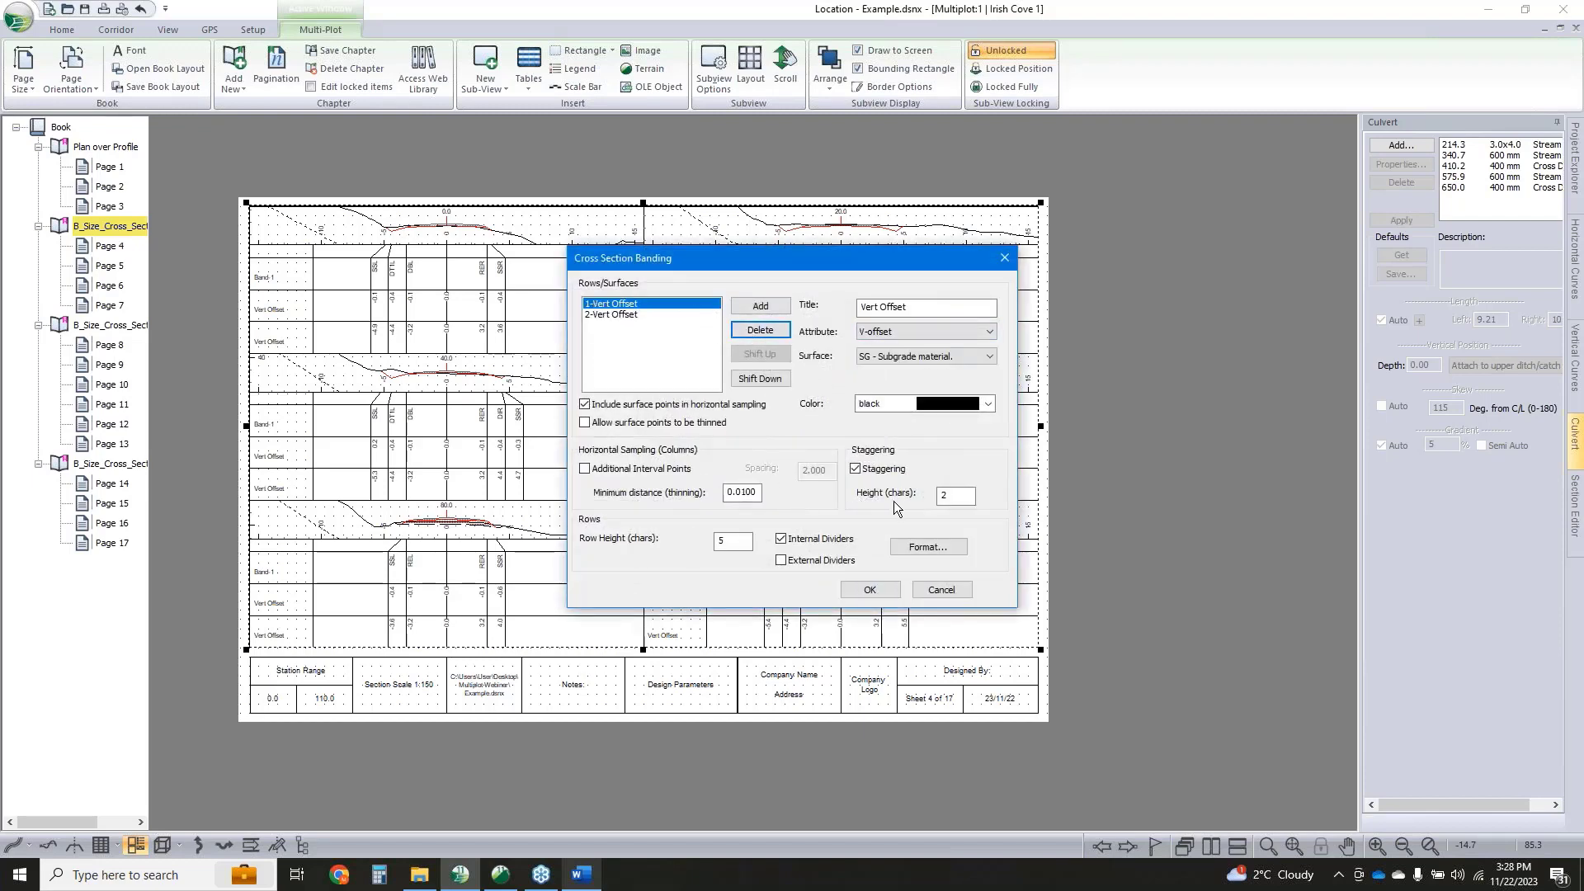
double_click(731, 540)
type("3")
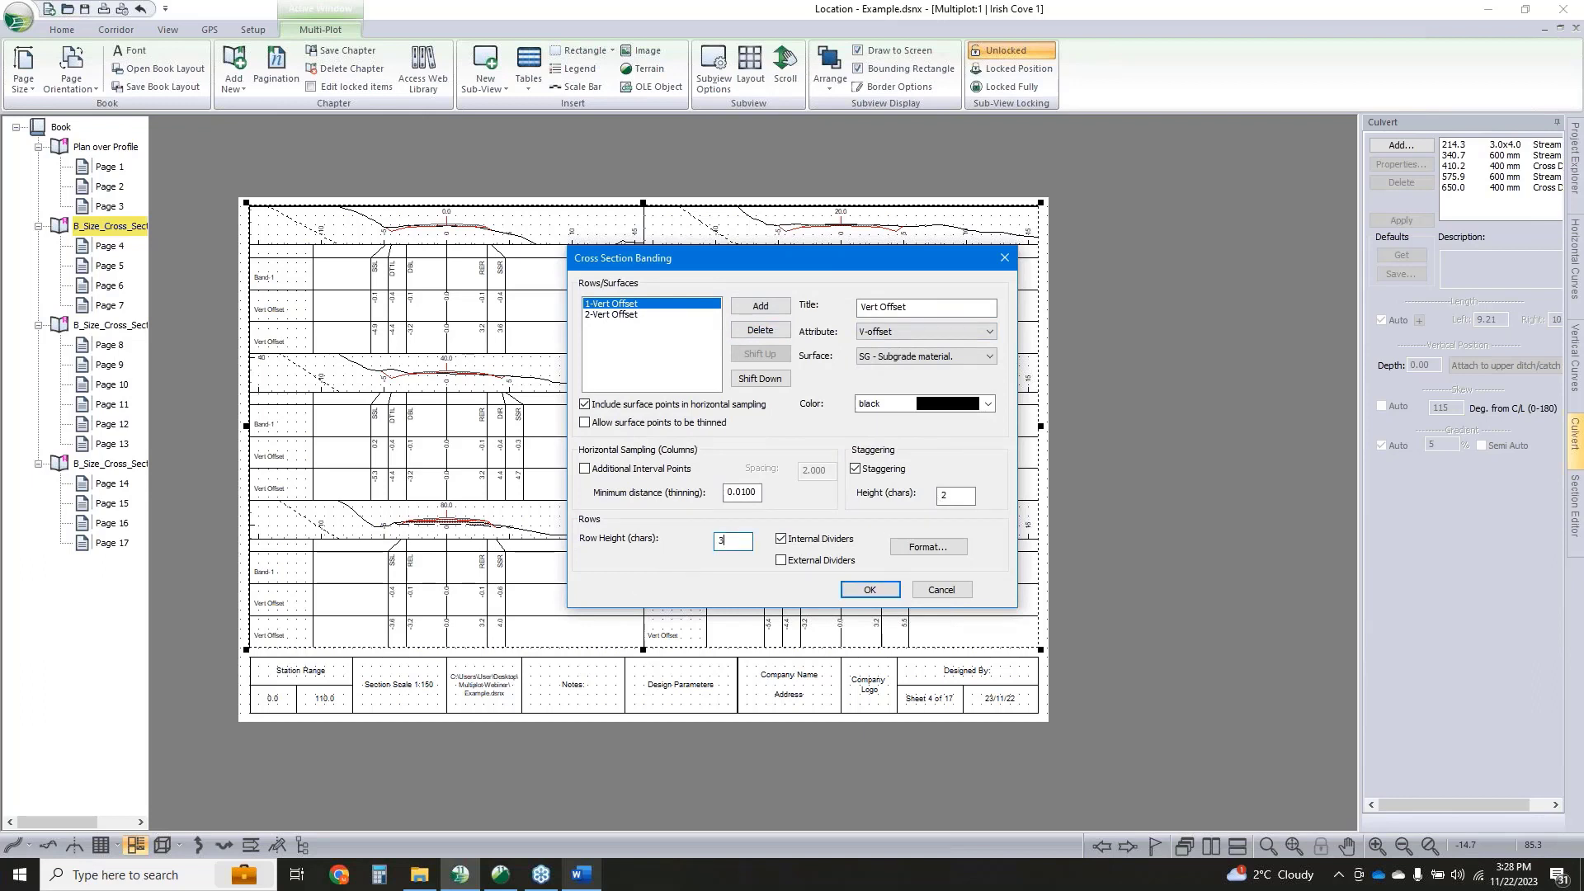
left_click(870, 590)
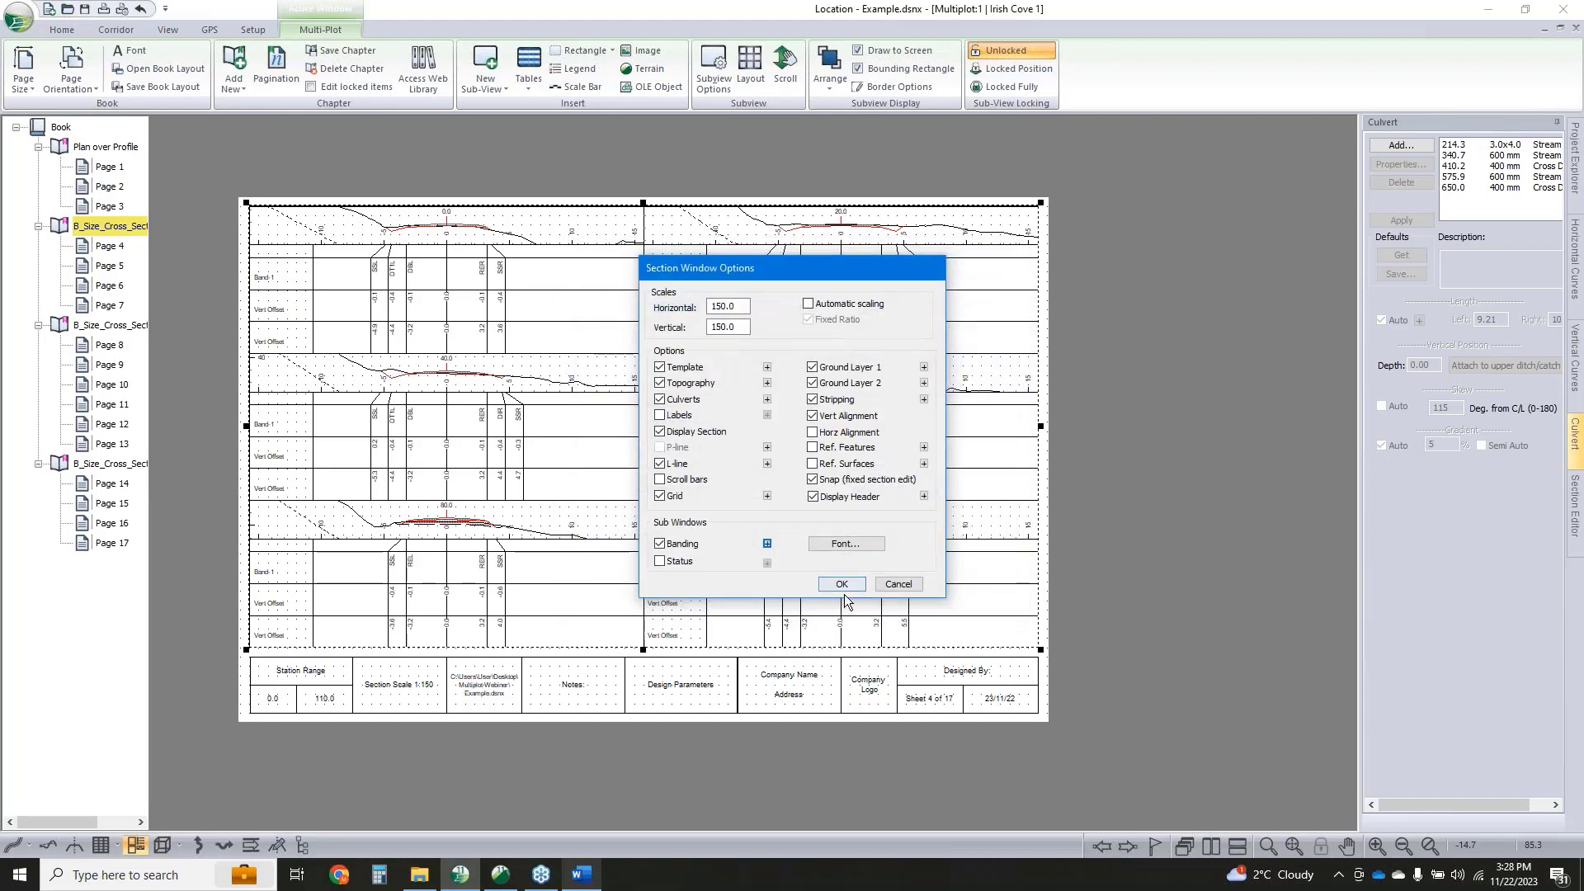
left_click(840, 583)
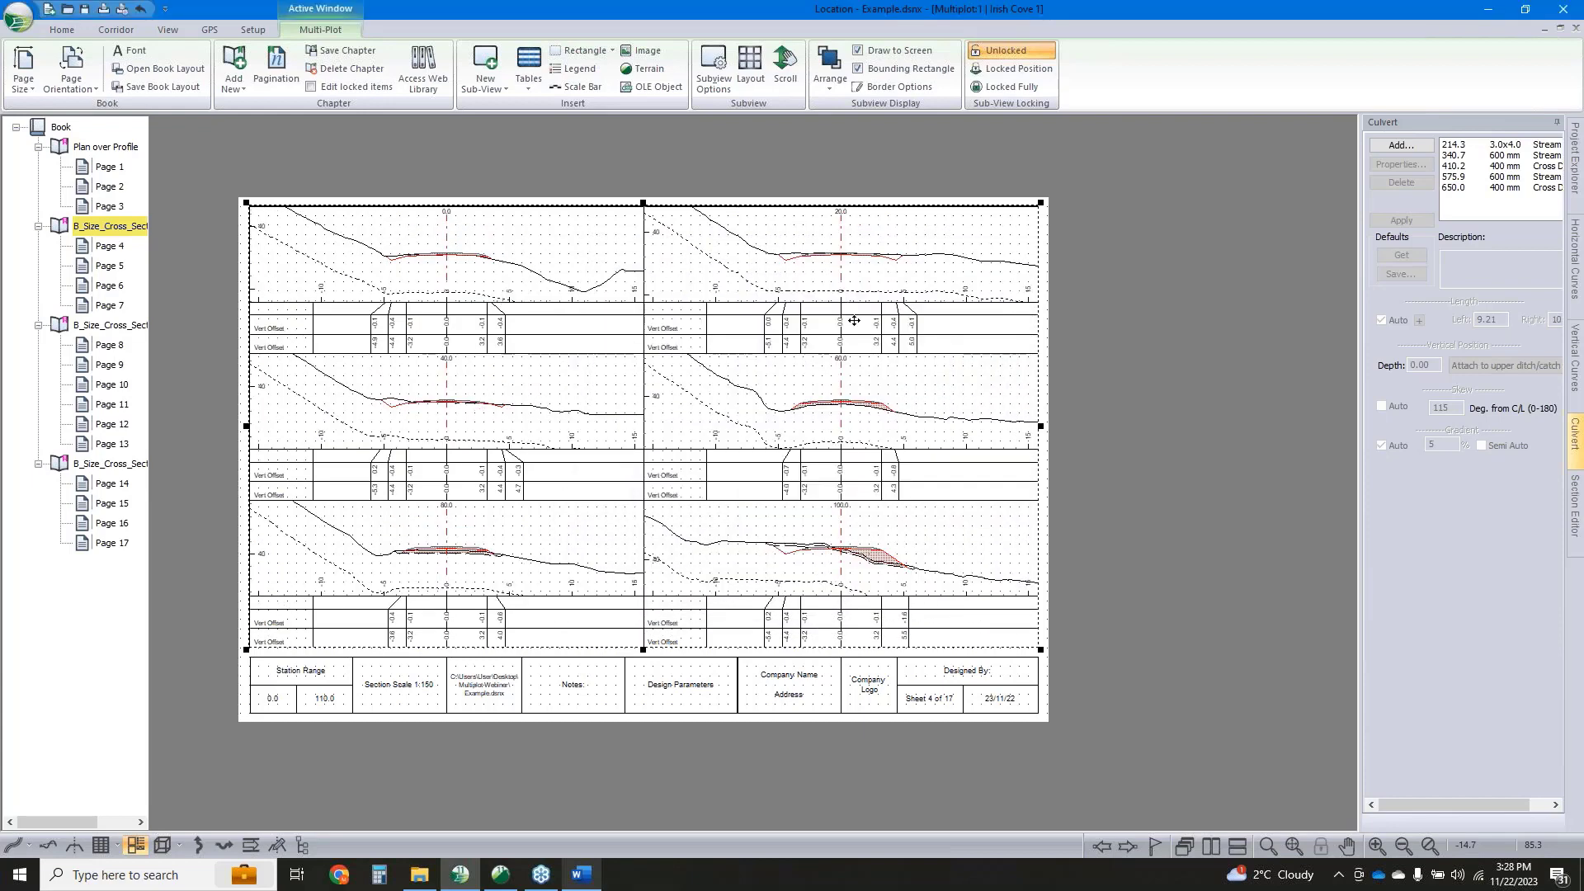
Compare the layouts of the first two cross-section chapters and examine the pages of the Plan over Profile chapter
left_click(111, 325)
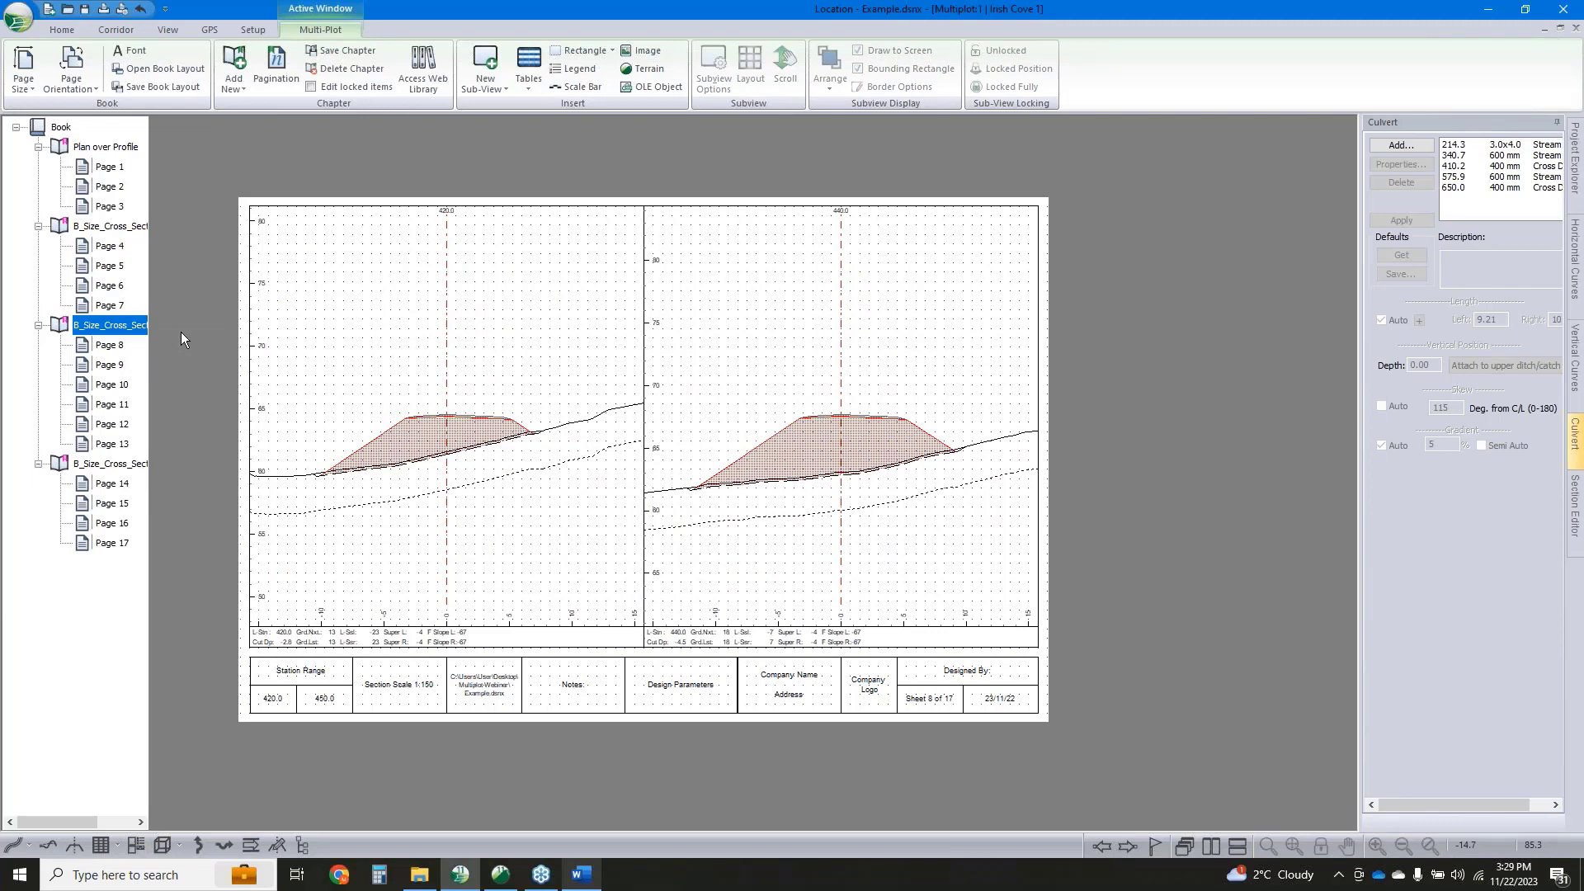
left_click(121, 231)
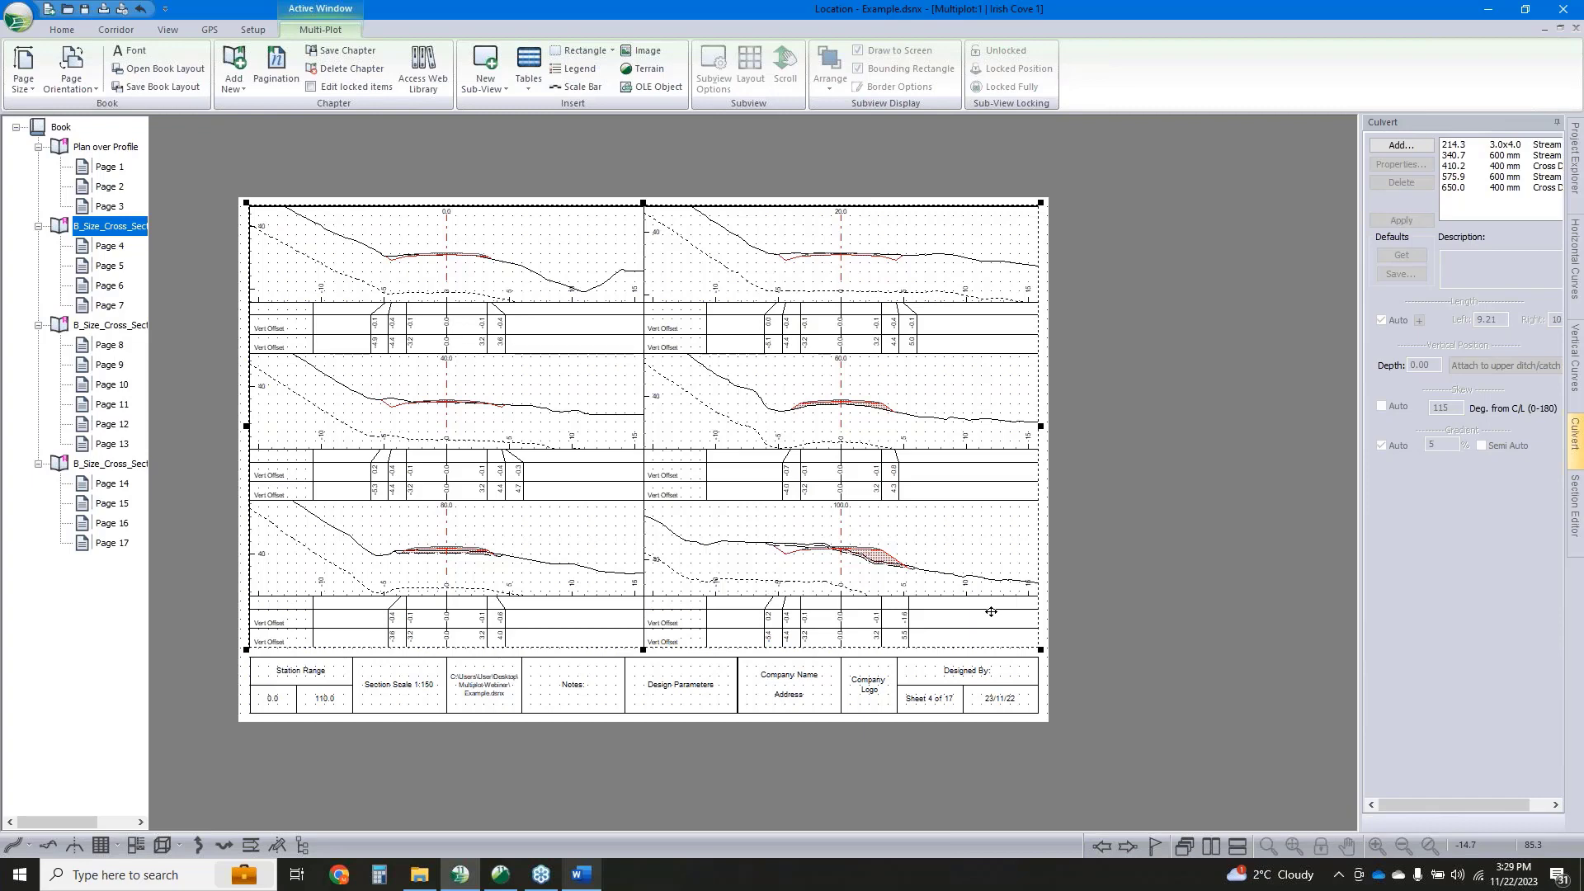
left_click(105, 147)
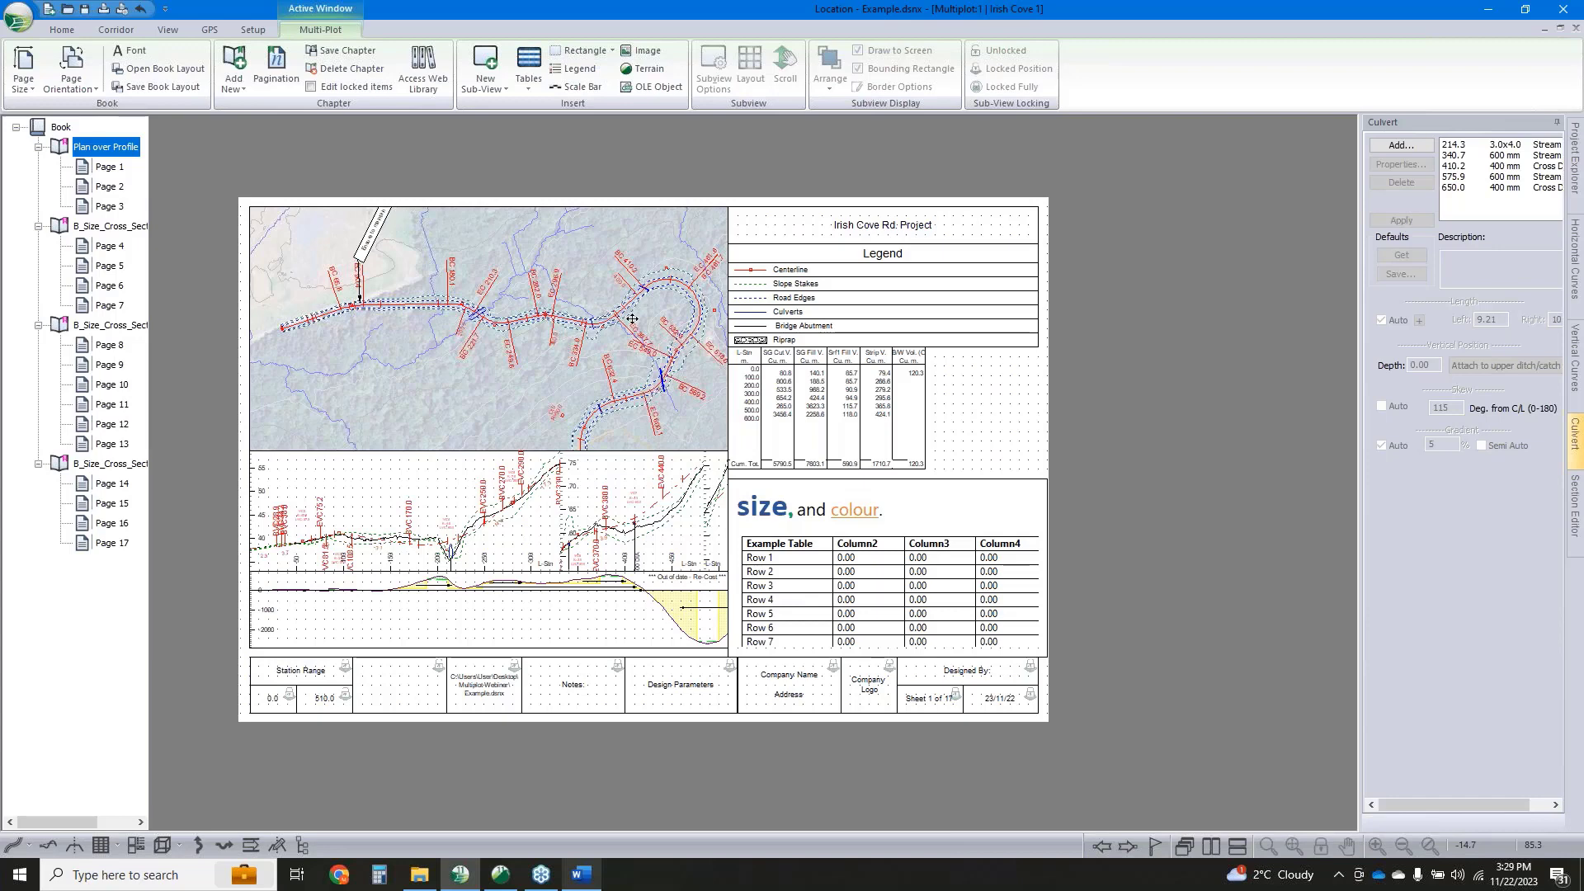
left_click(101, 189)
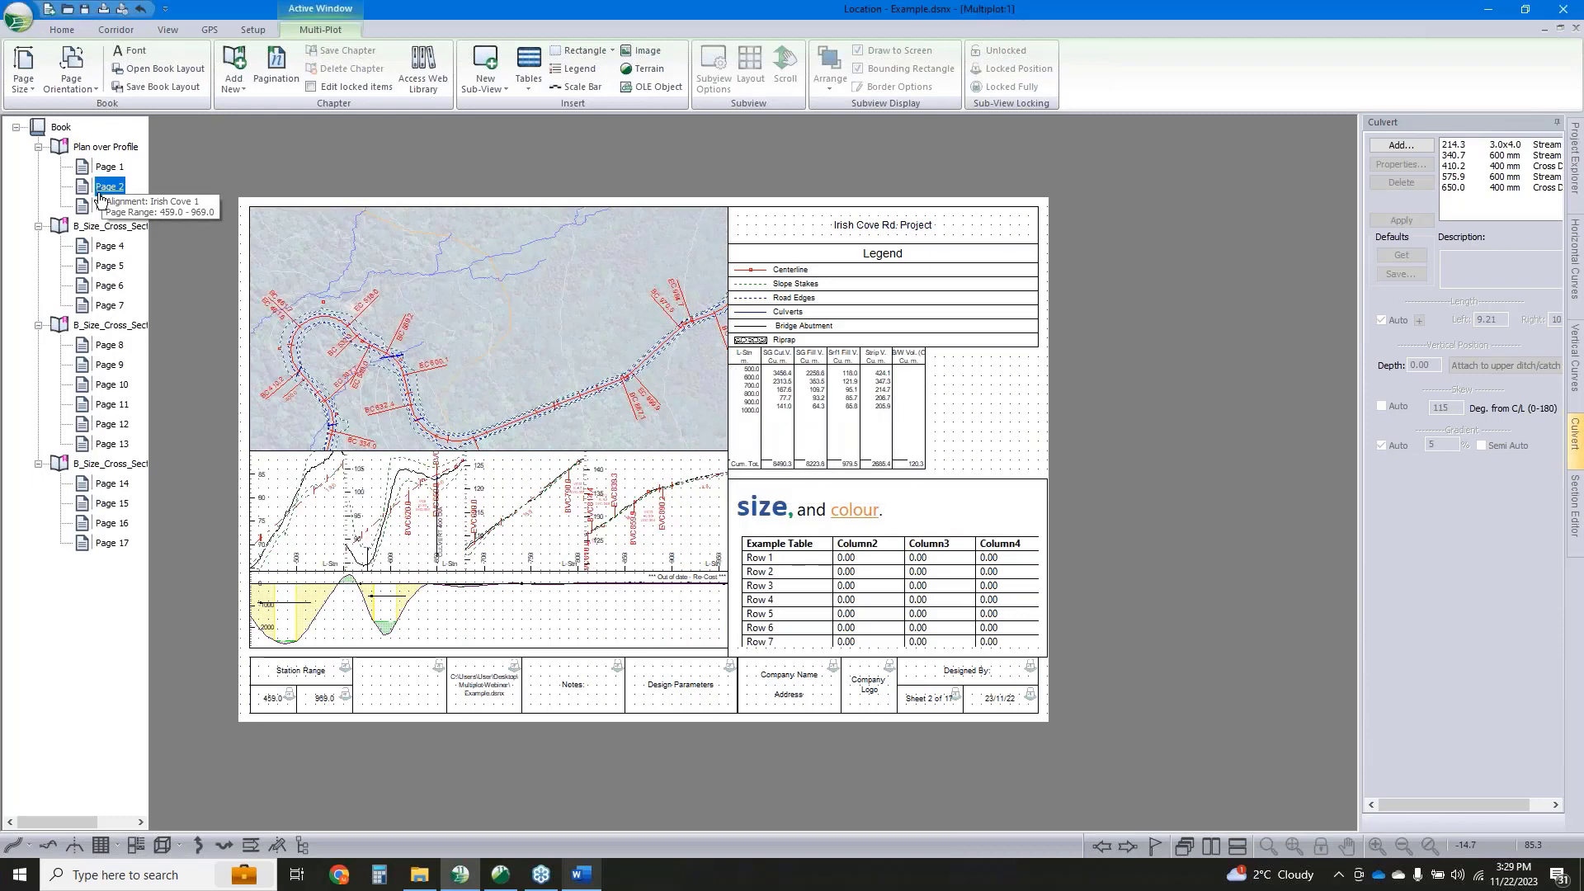
left_click(100, 207)
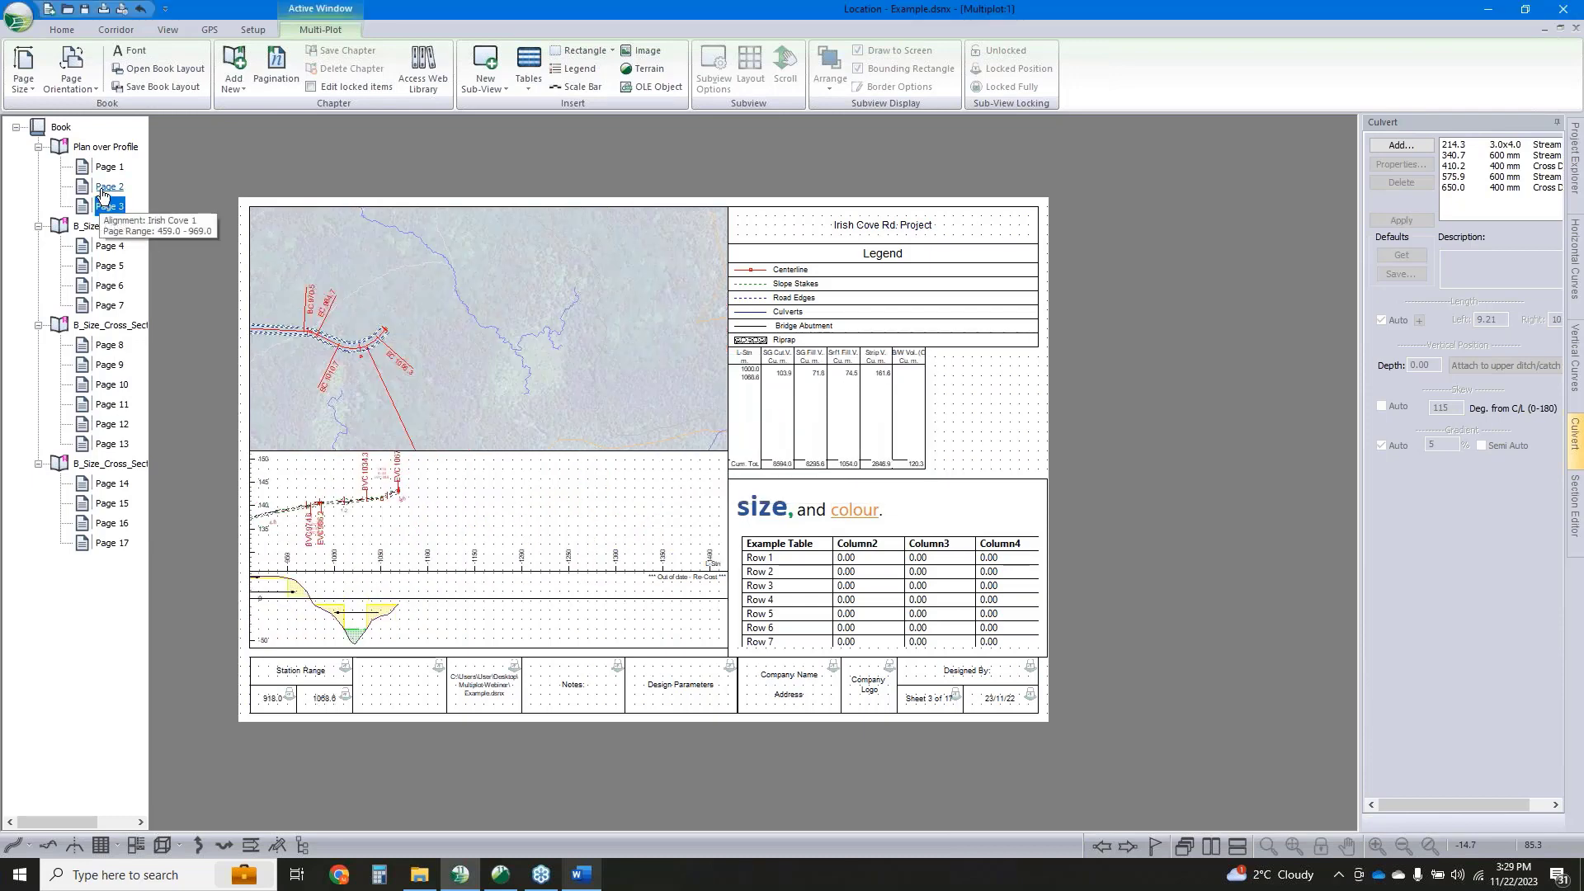
left_click(100, 188)
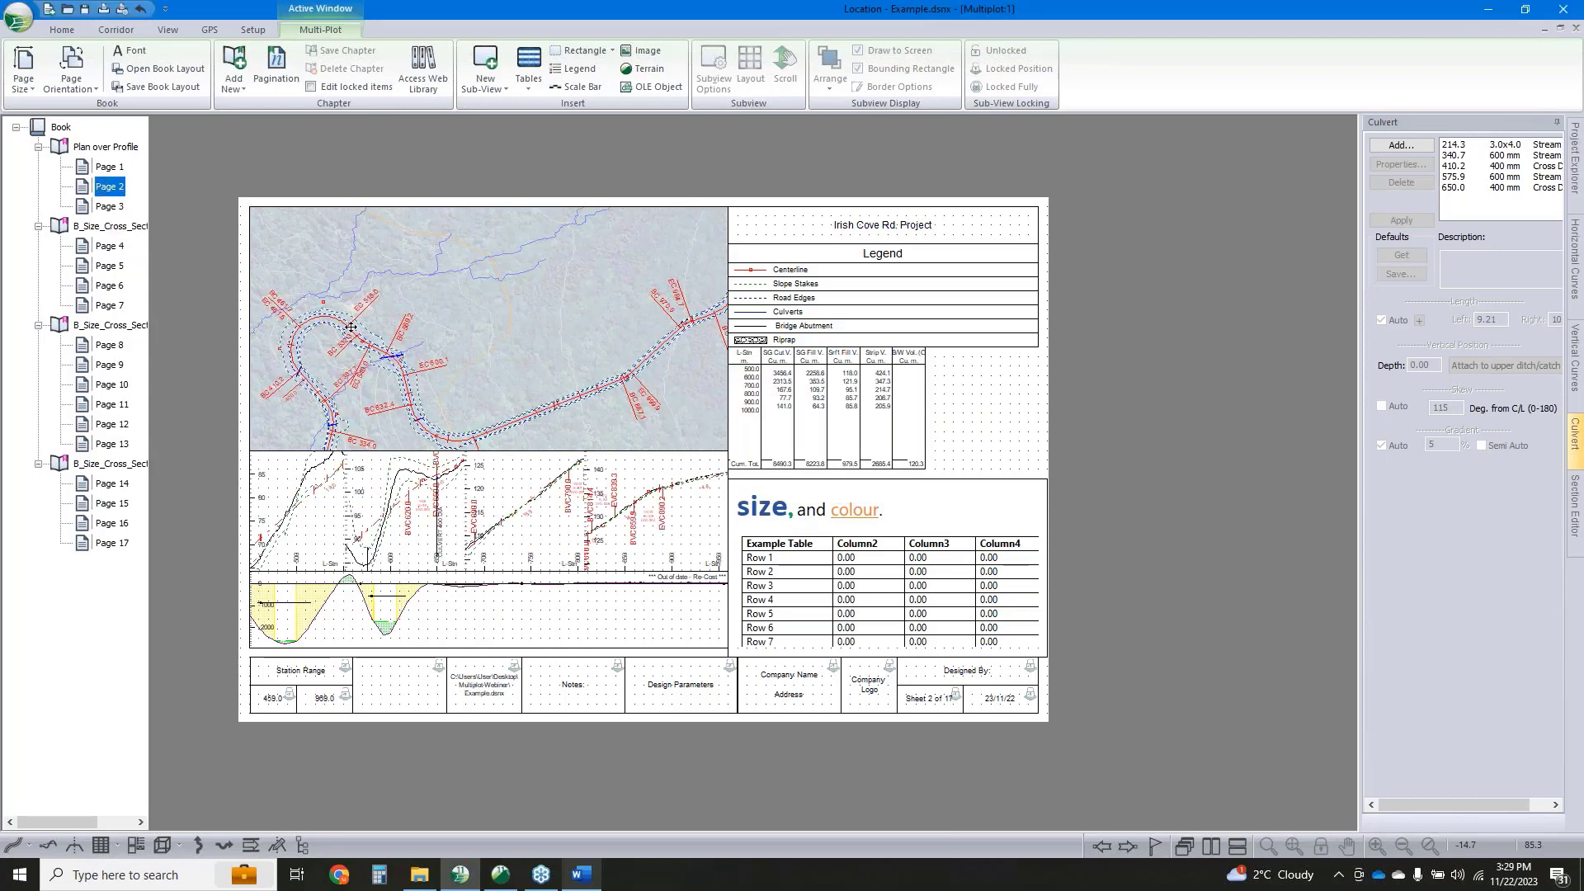
left_click(415, 362)
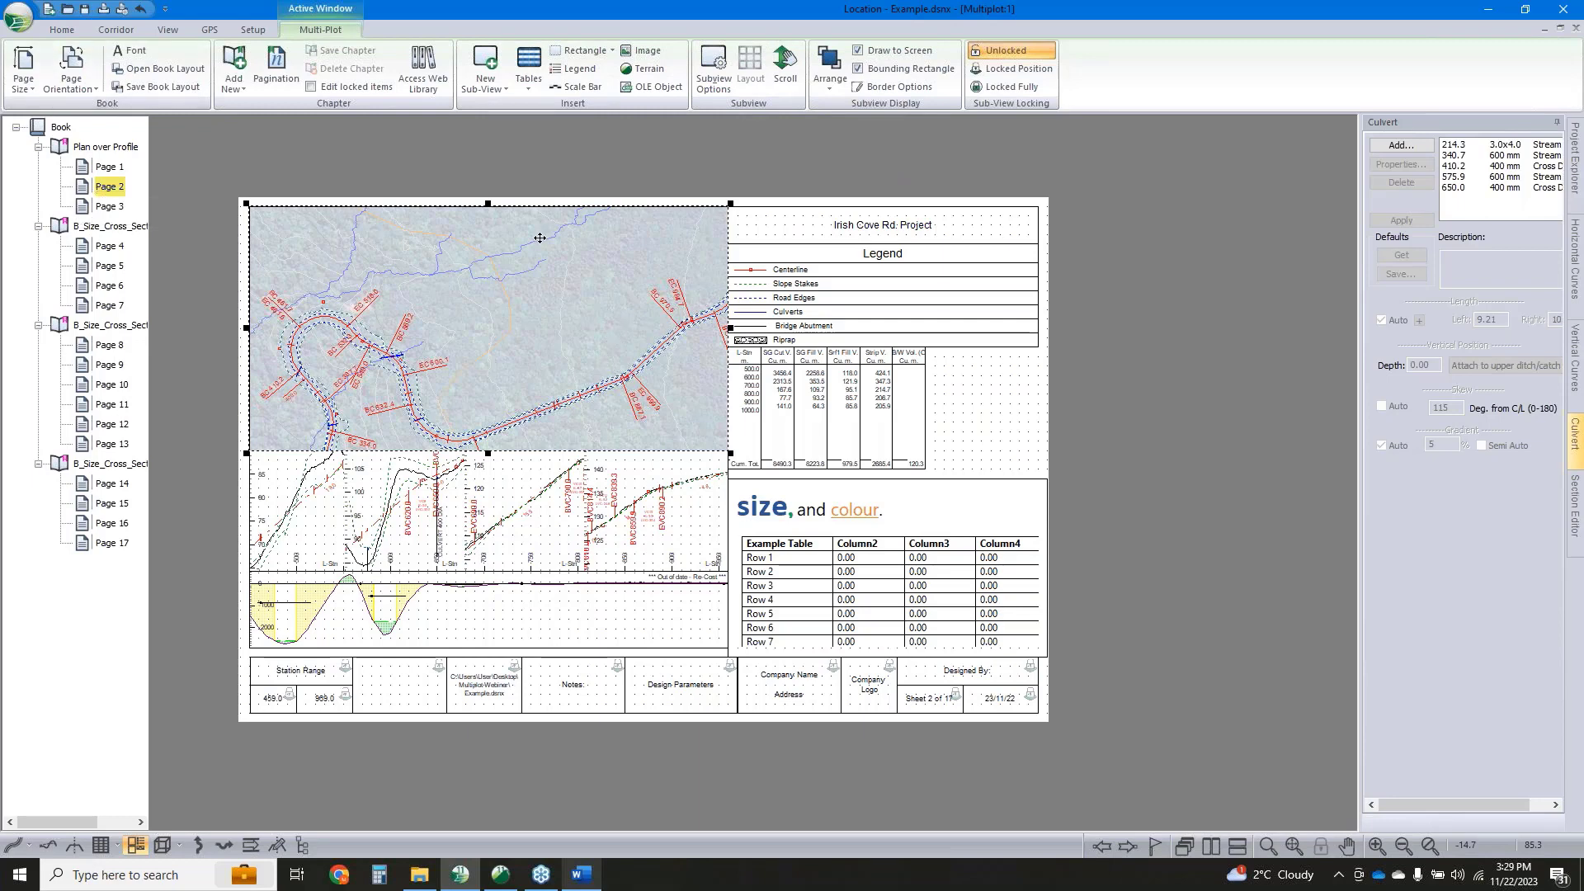
left_click(784, 70)
left_click(733, 369)
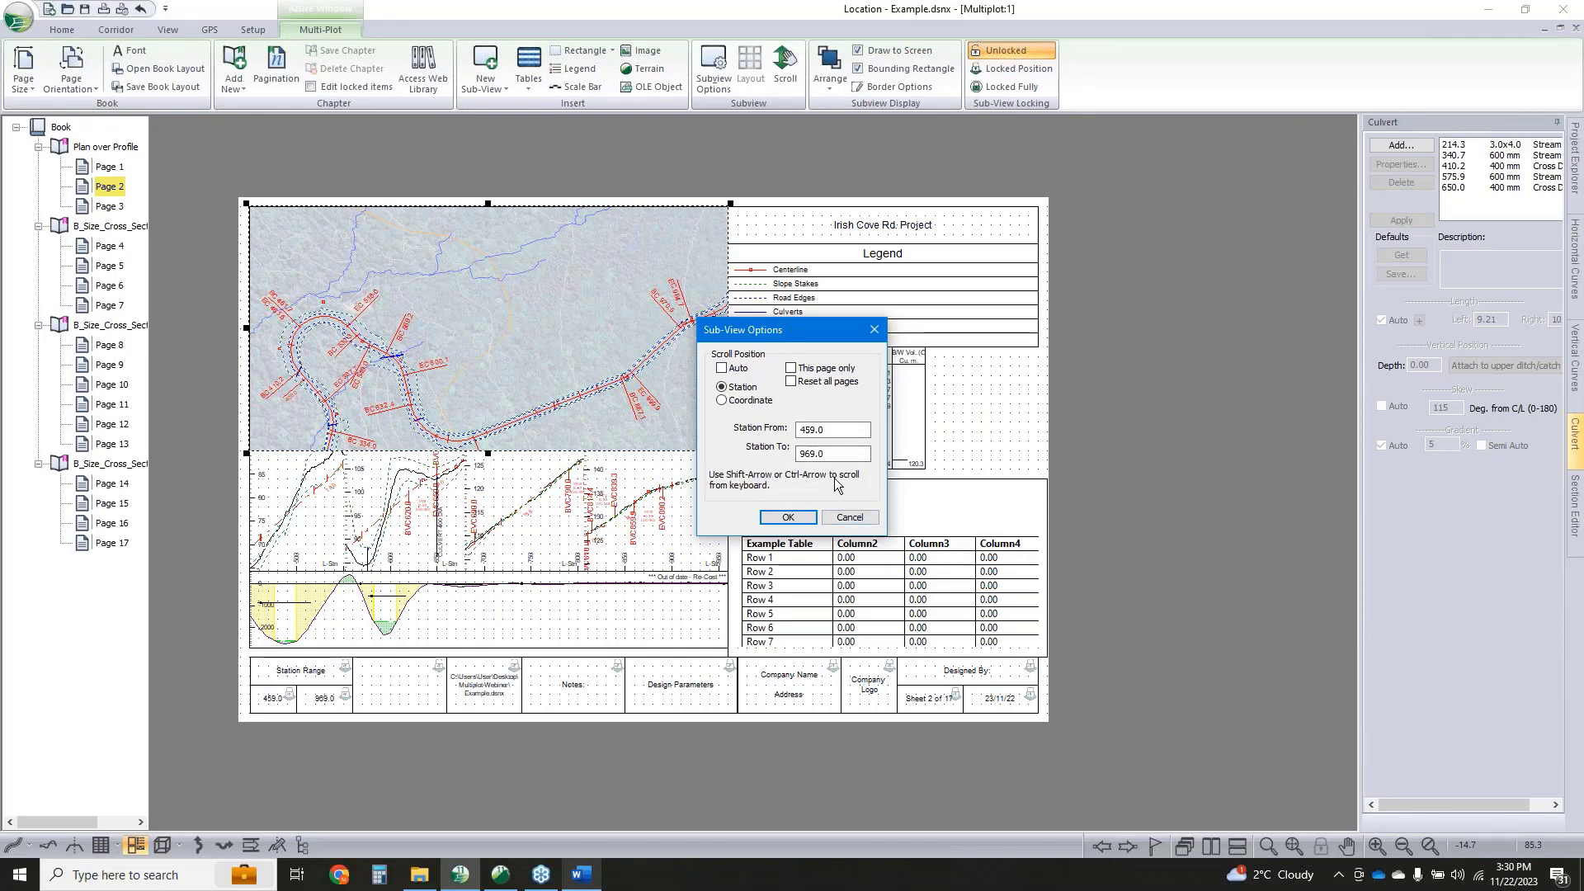
left_click(850, 517)
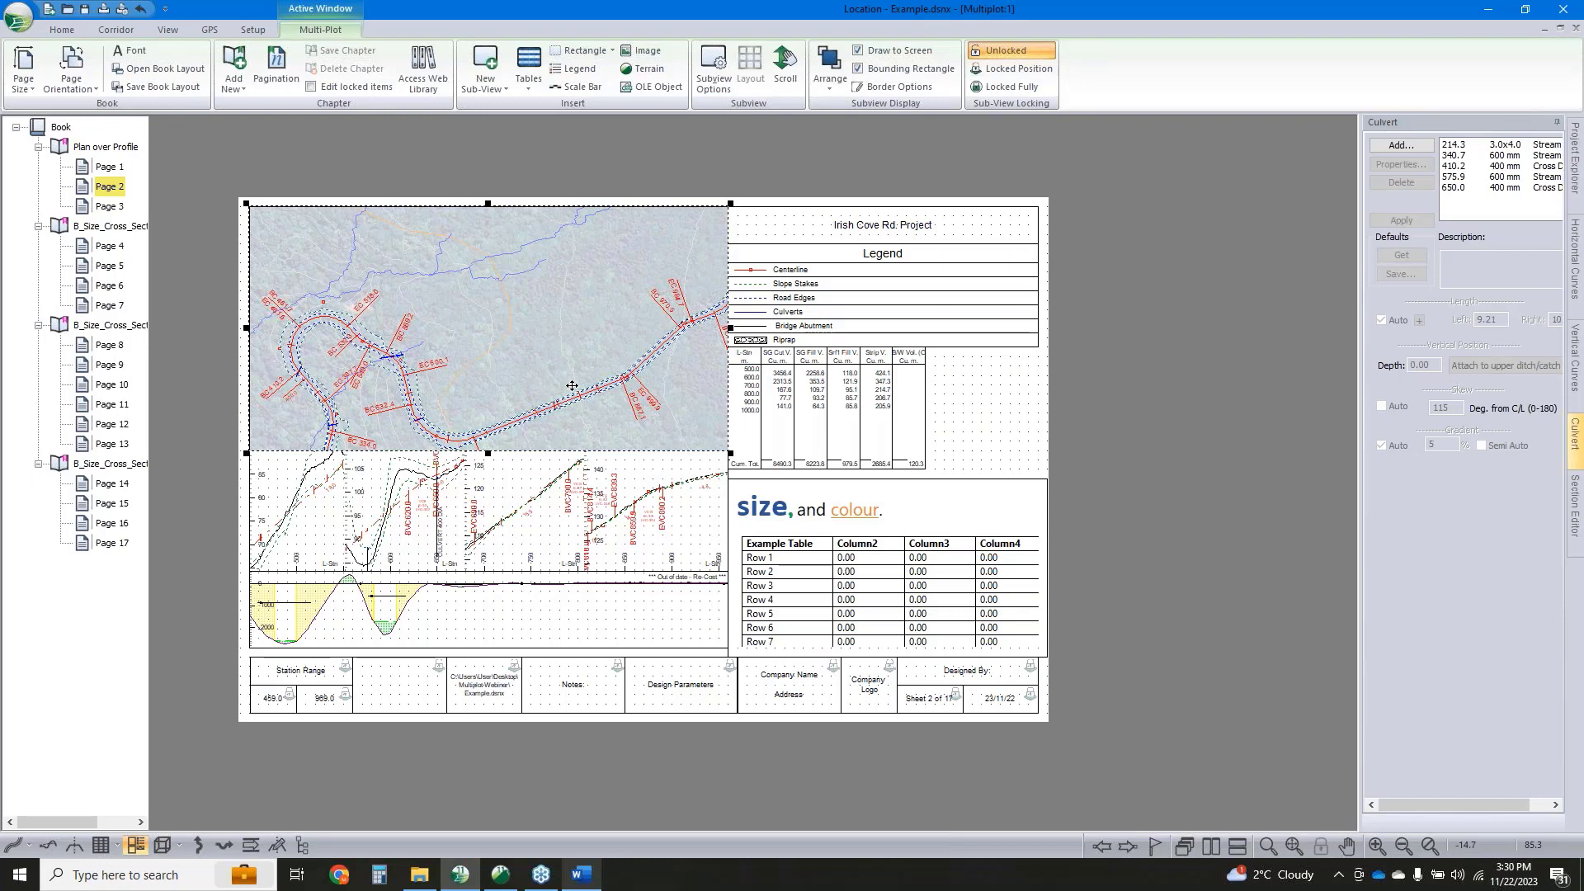
Switch the plan sub-view on page 2 to manual scrolling and scroll it down slightly
middle_click(572, 385)
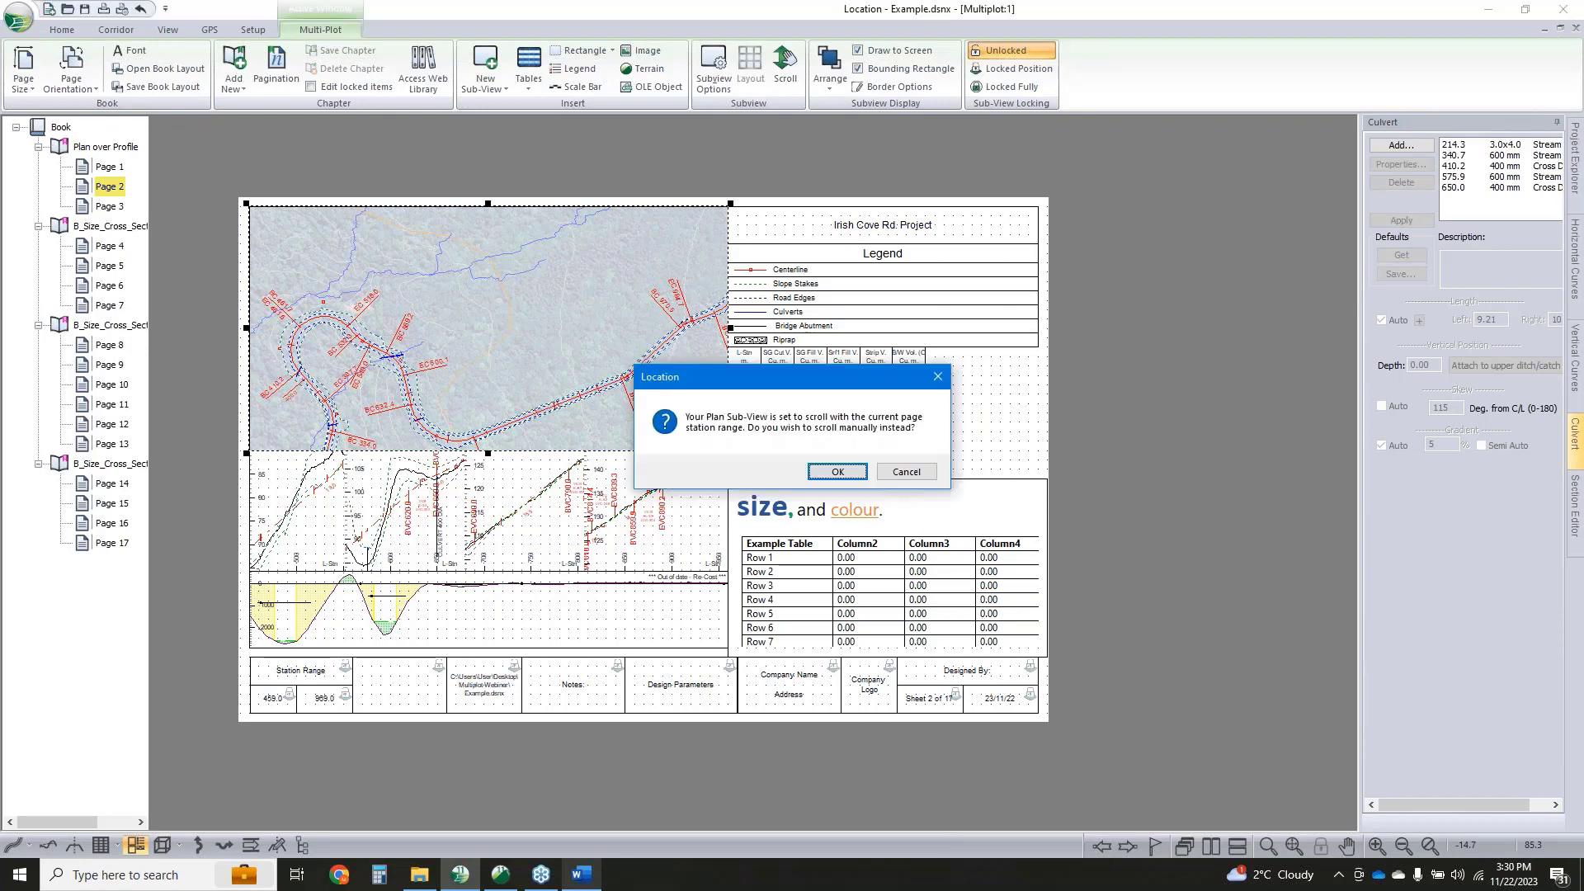
key("Return")
key("Down")
key("Down")
key("Down")
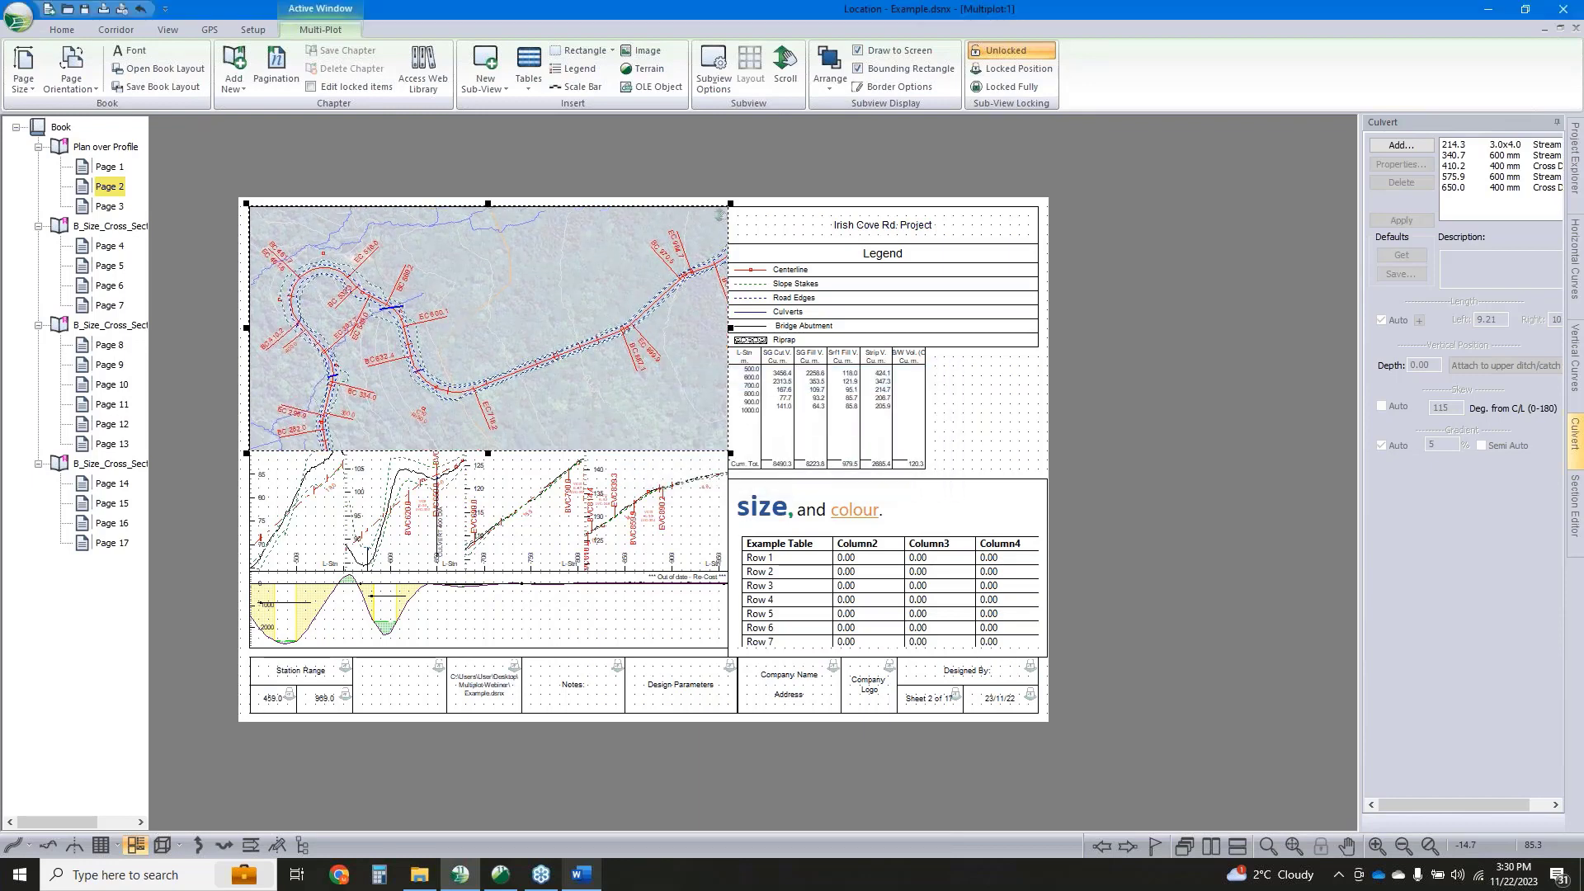
key("Up")
key("Down")
Check pages 1 to 3 of the Plan over Profile chapter and the road access note in the Plan window
left_click(109, 167)
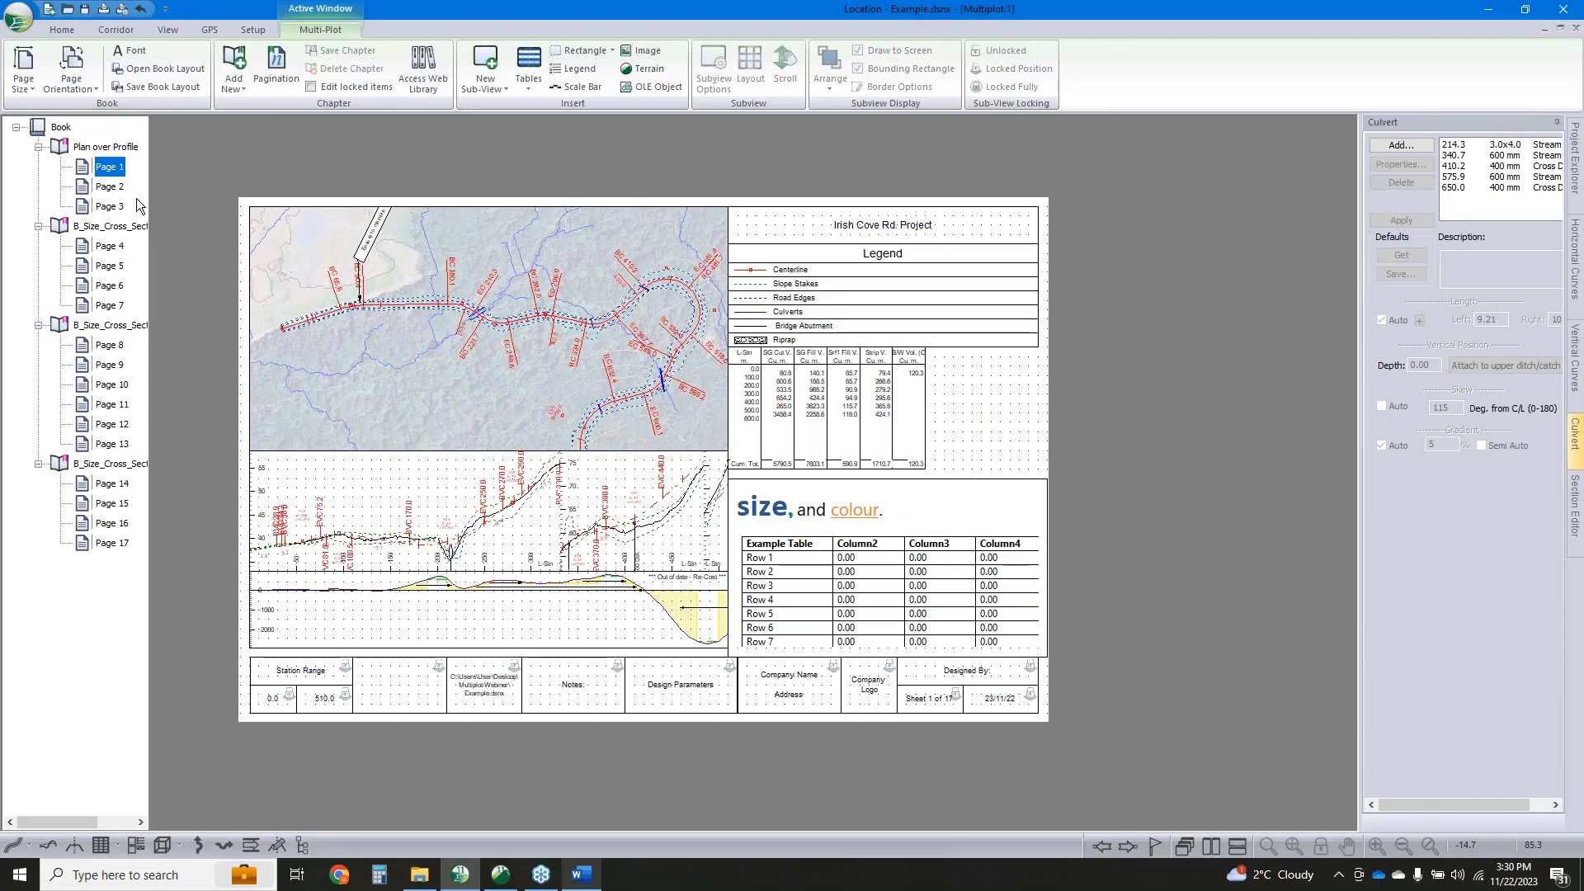
left_click(109, 186)
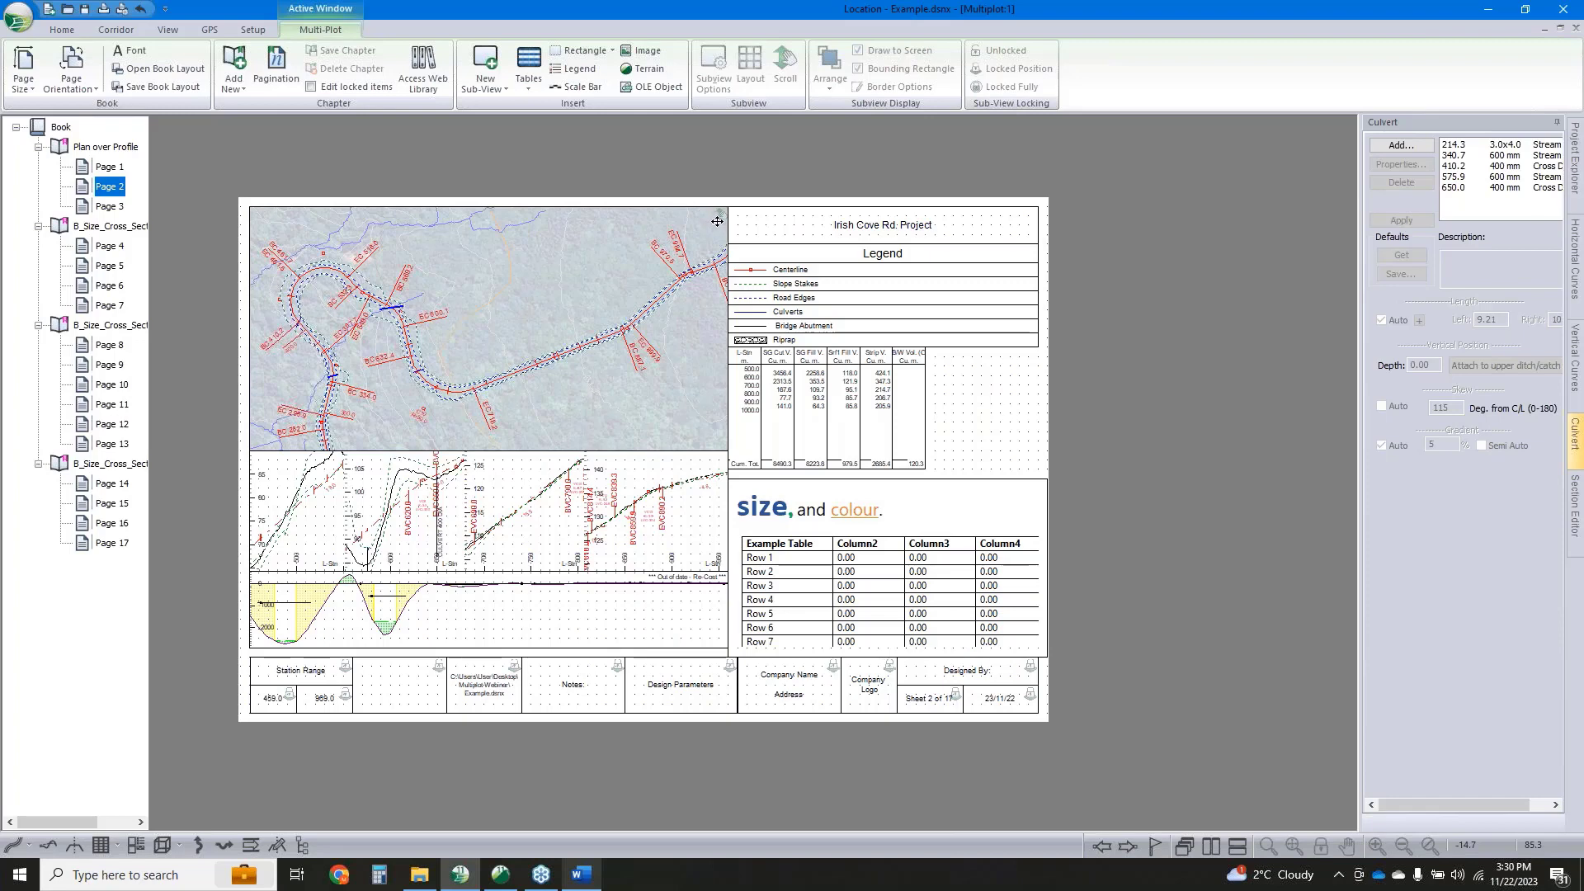
left_click(110, 206)
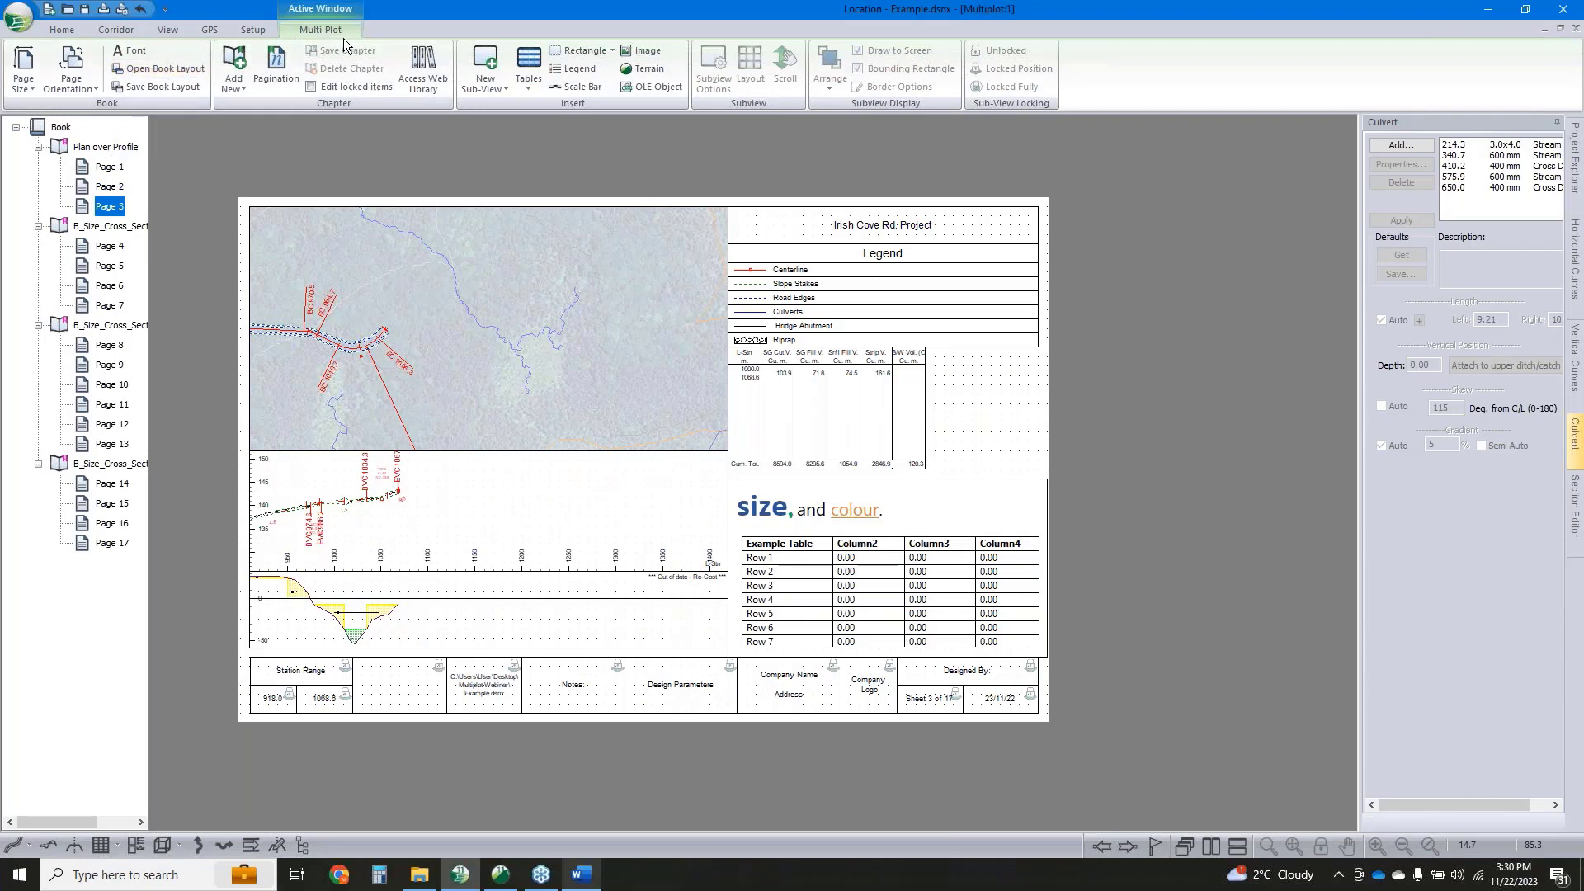
left_click(109, 166)
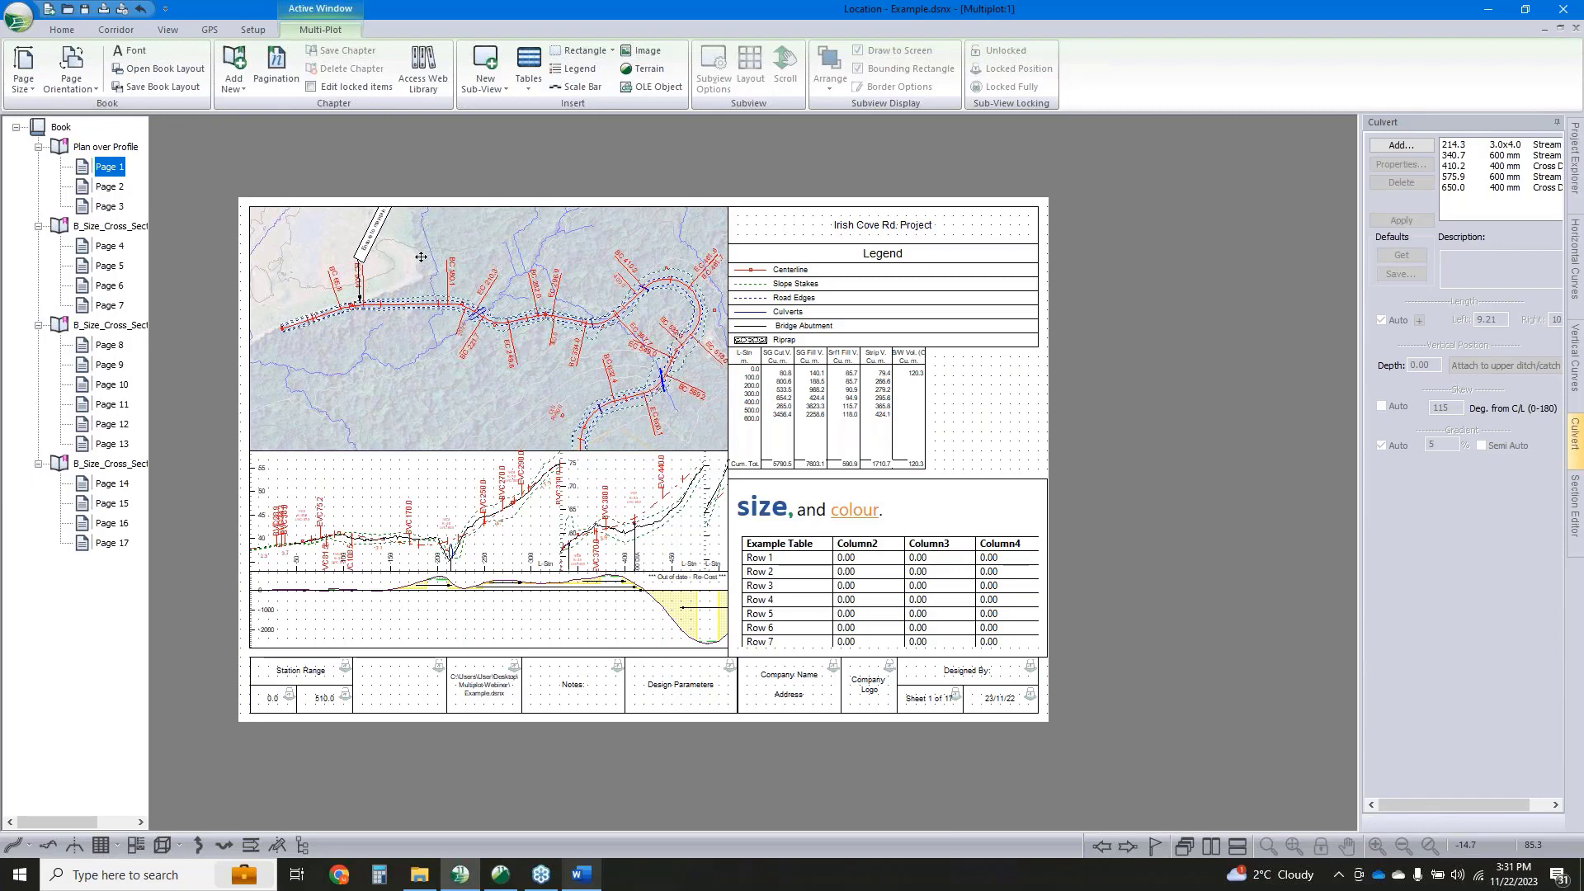
left_click(10, 849)
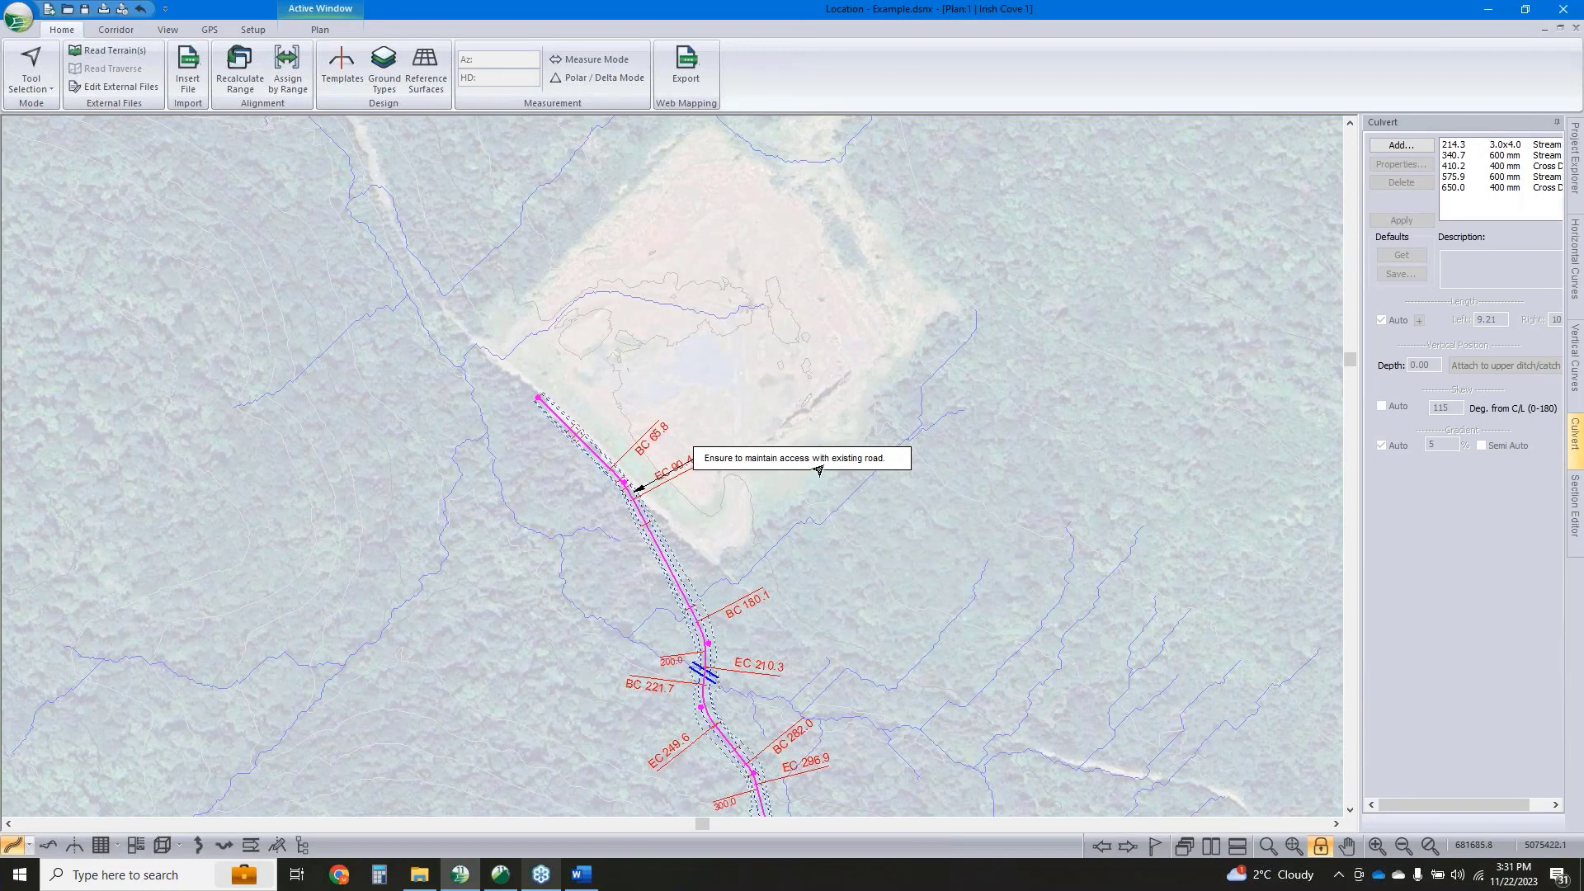
mouse_move(818, 470)
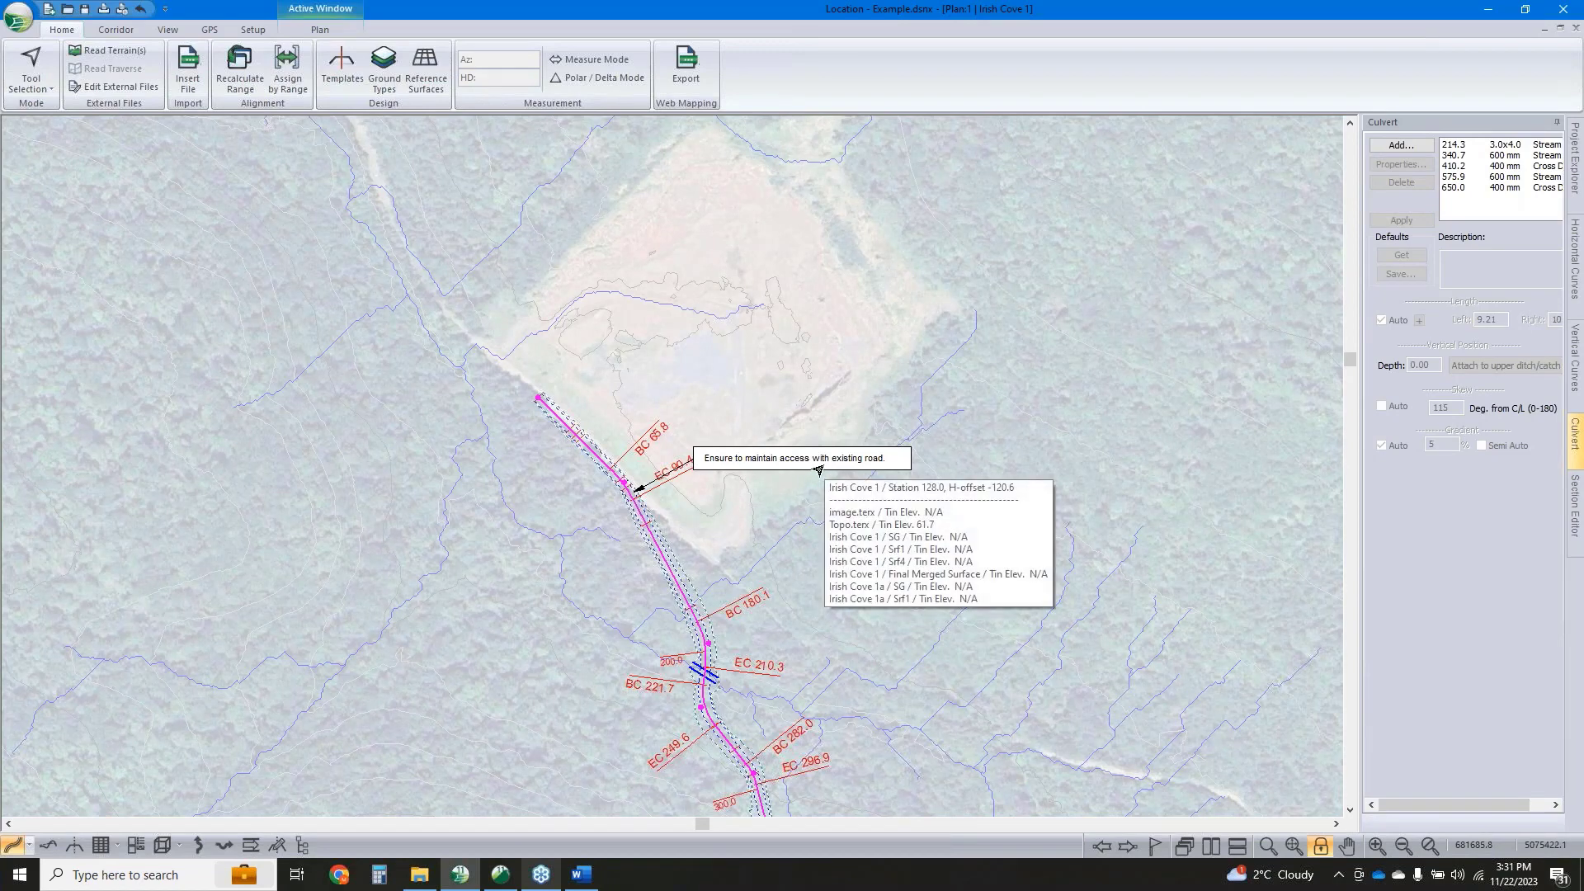
left_click(1544, 31)
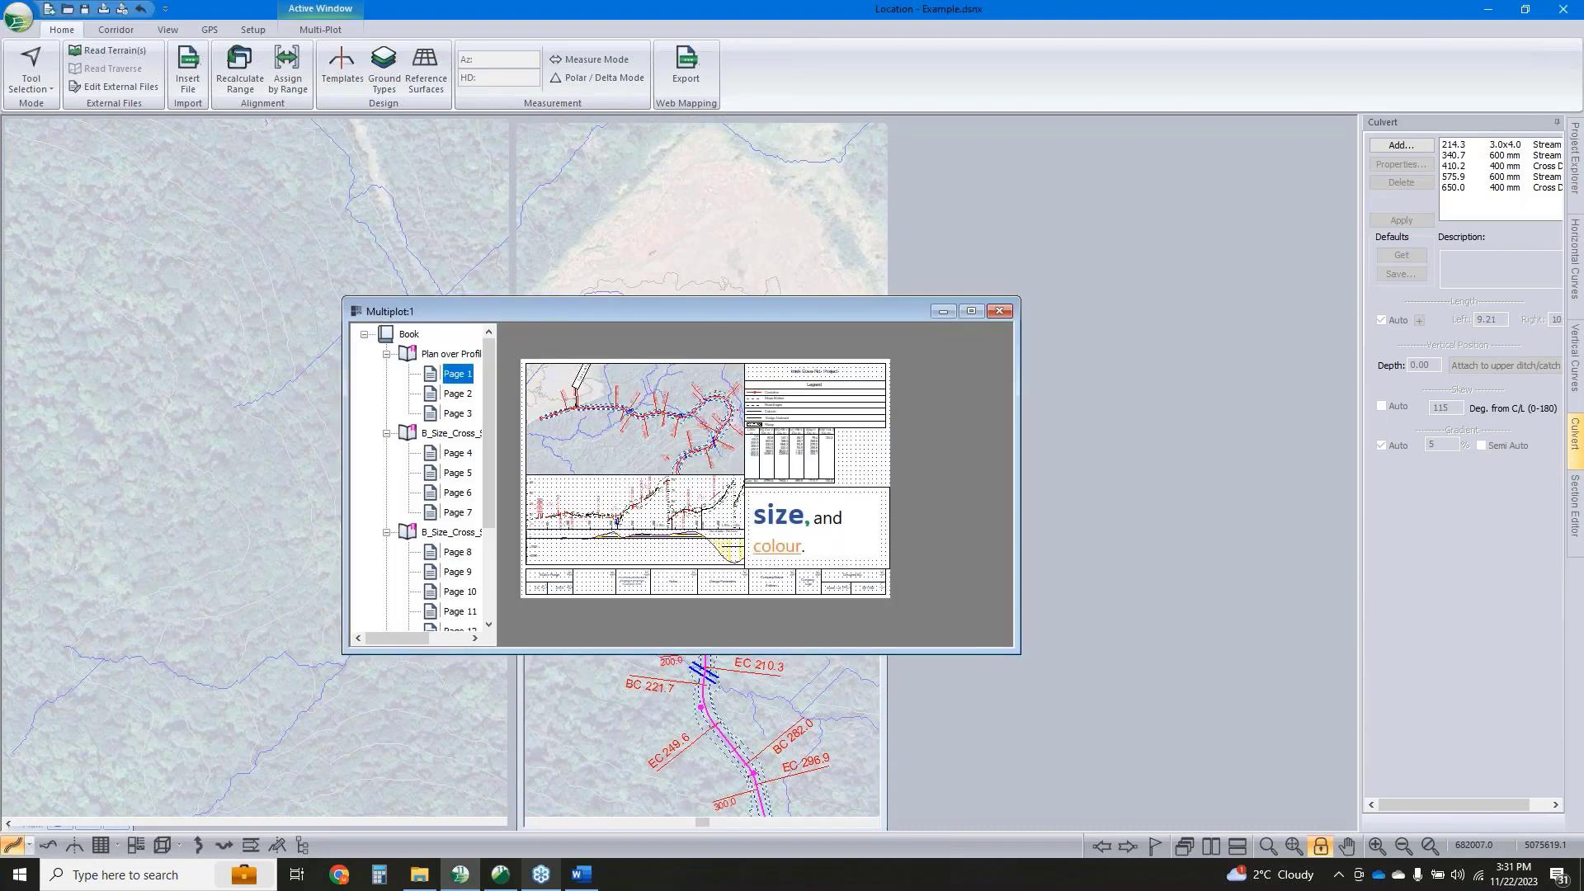
Maximize the Multiplot window and turn on the North Arrow for the plan view on page 1
double_click(589, 391)
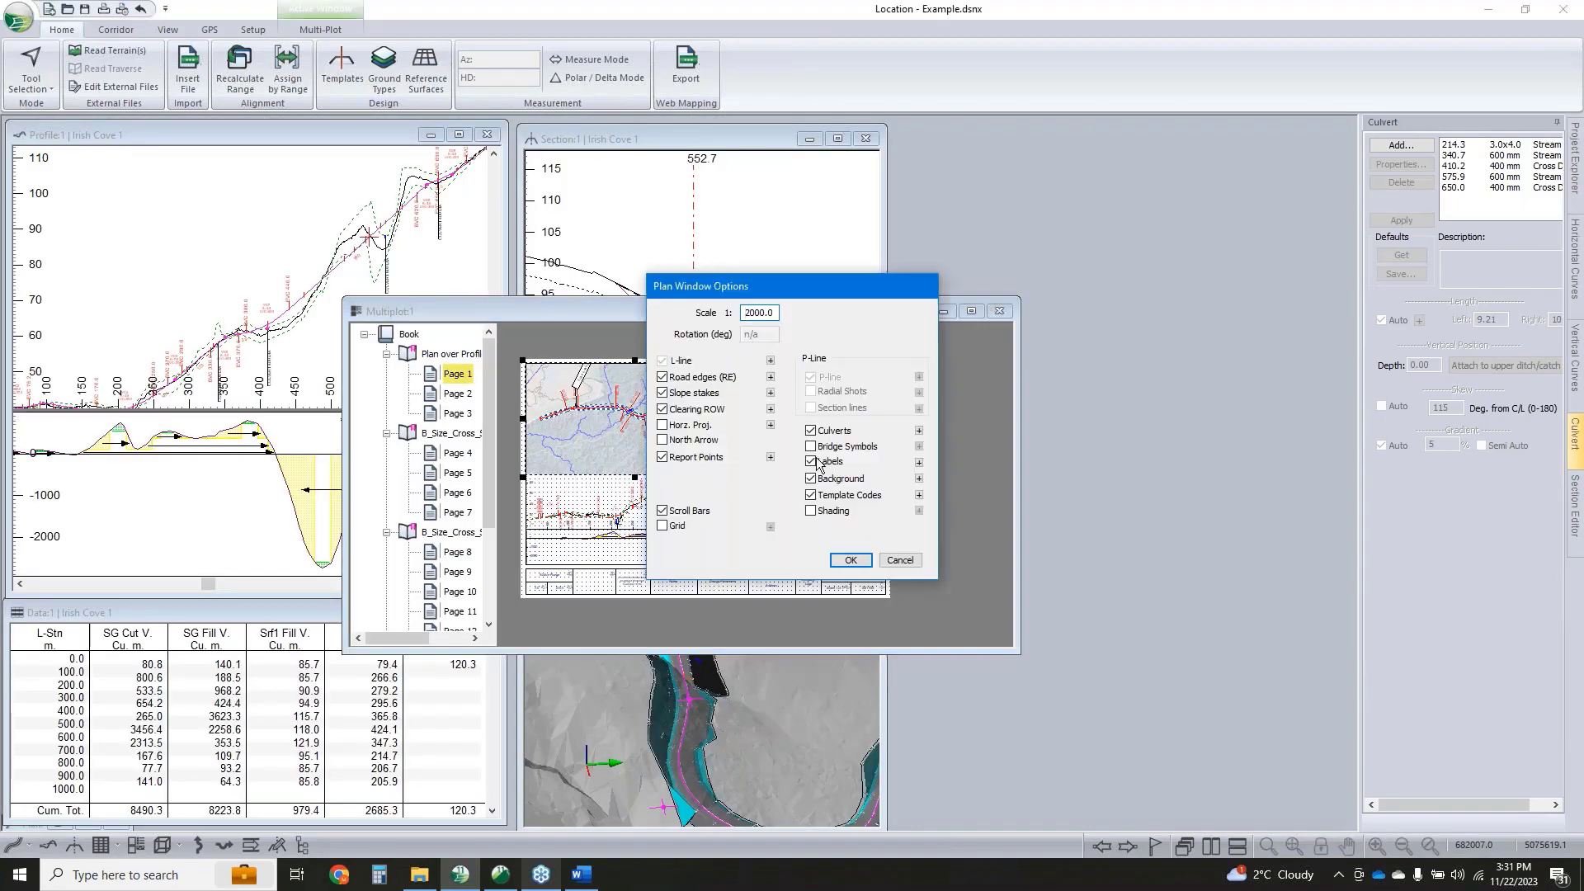
left_click(899, 560)
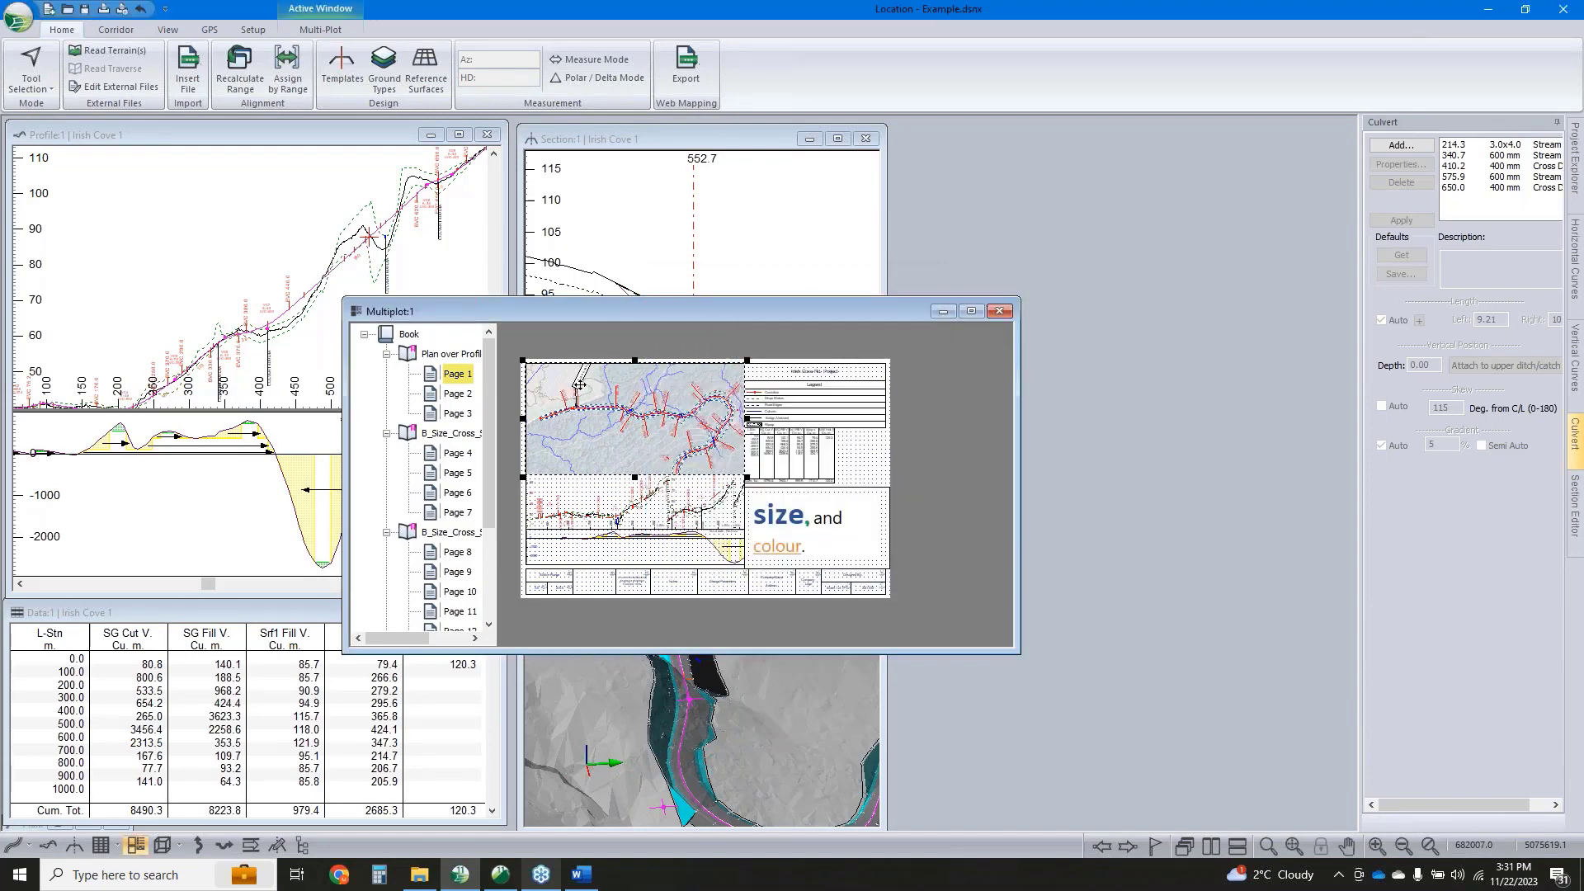
left_click(971, 311)
double_click(635, 265)
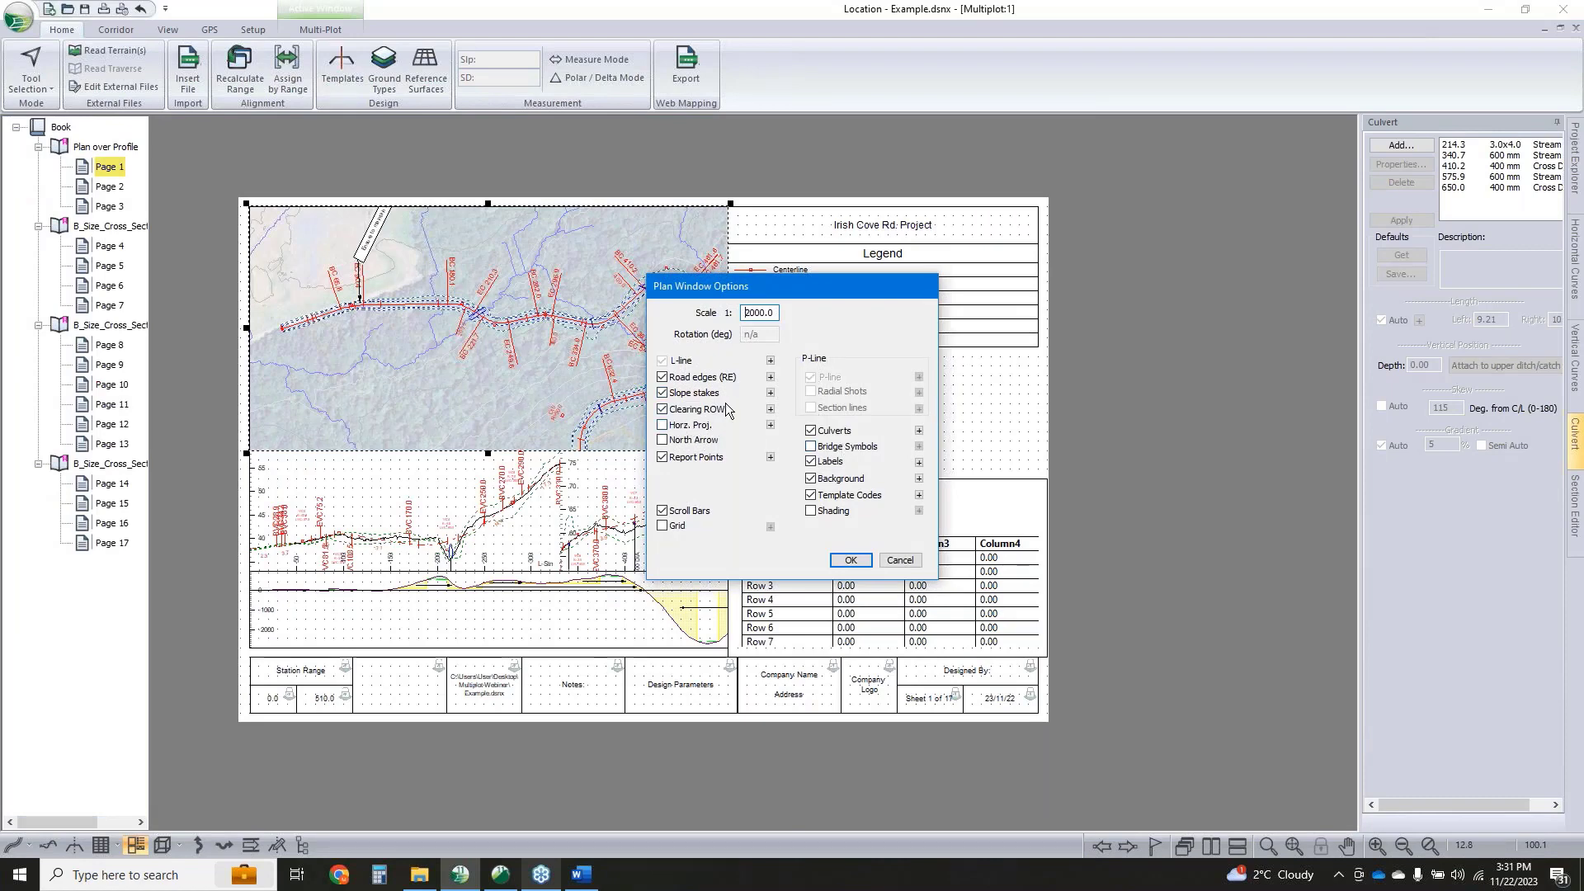
left_click(663, 440)
left_click(850, 560)
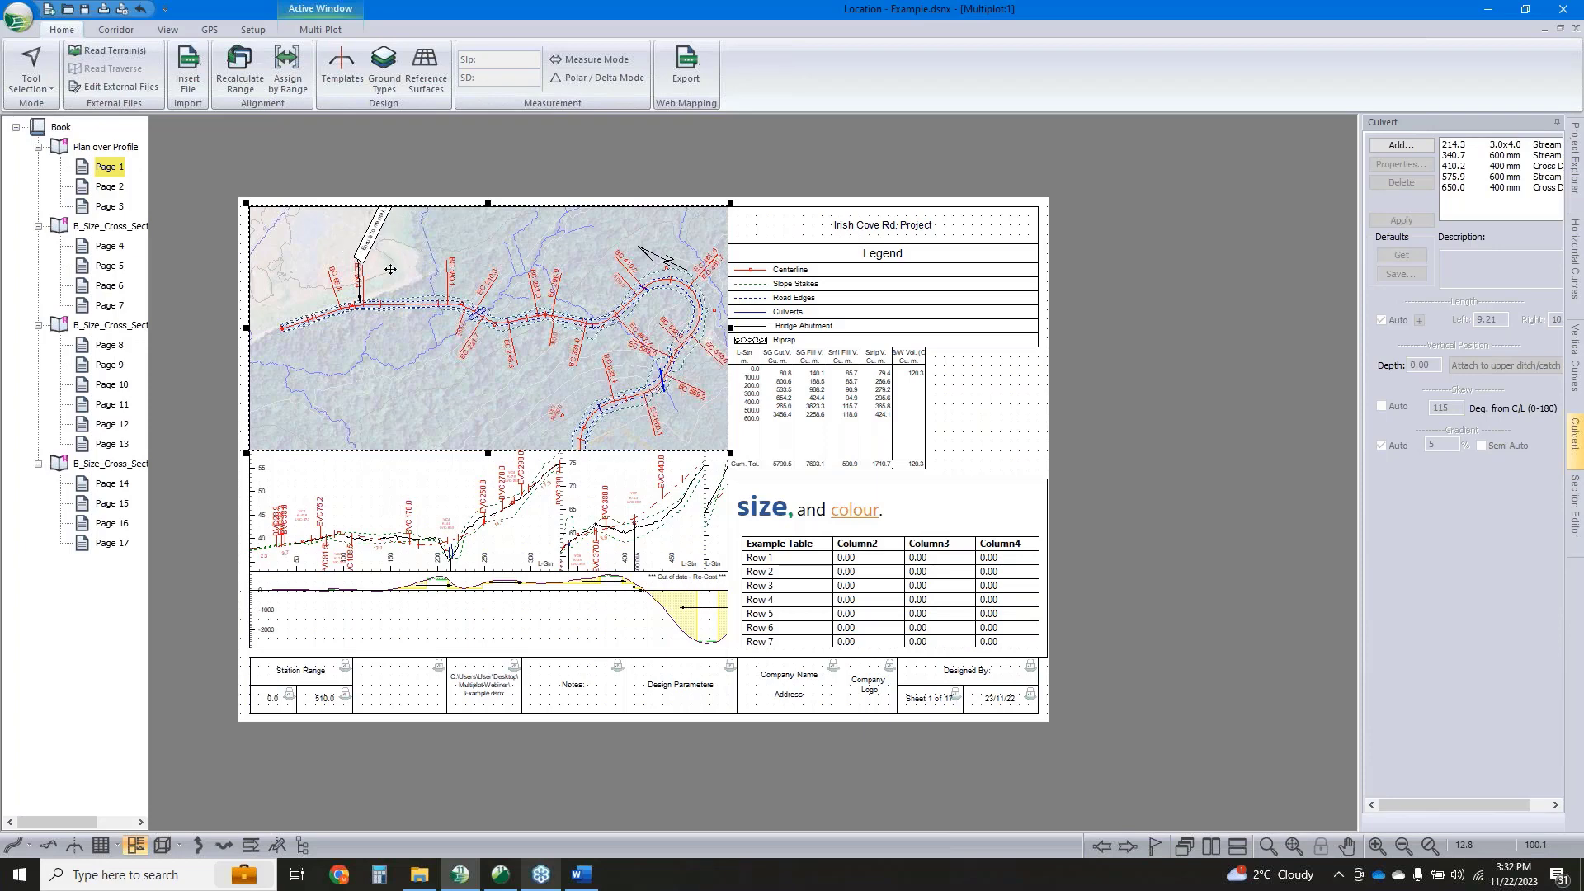
left_click(314, 29)
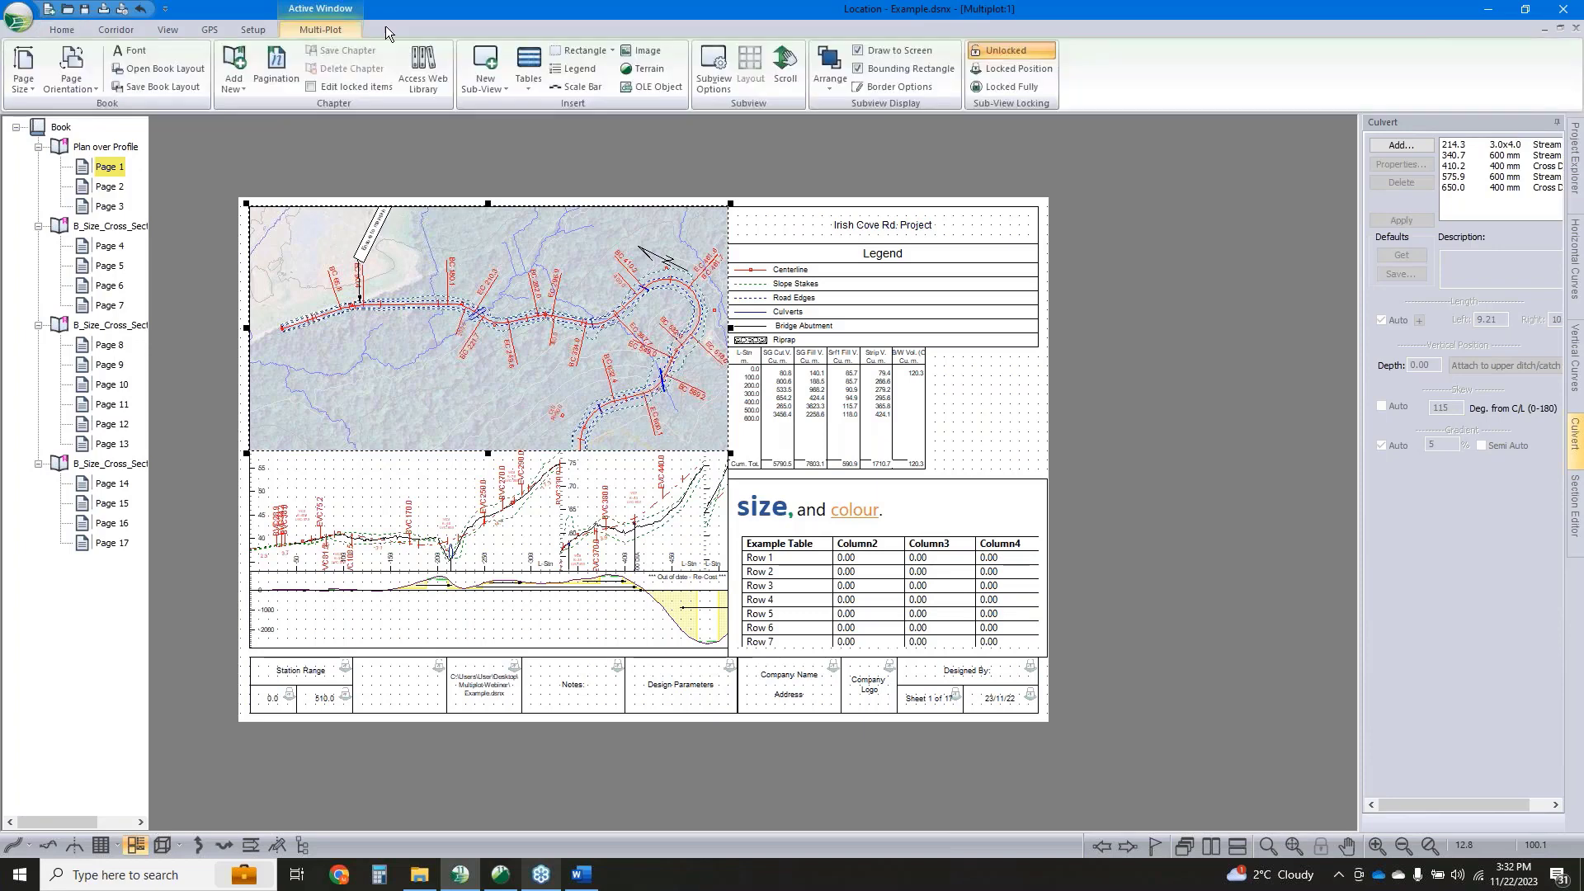
left_click(785, 79)
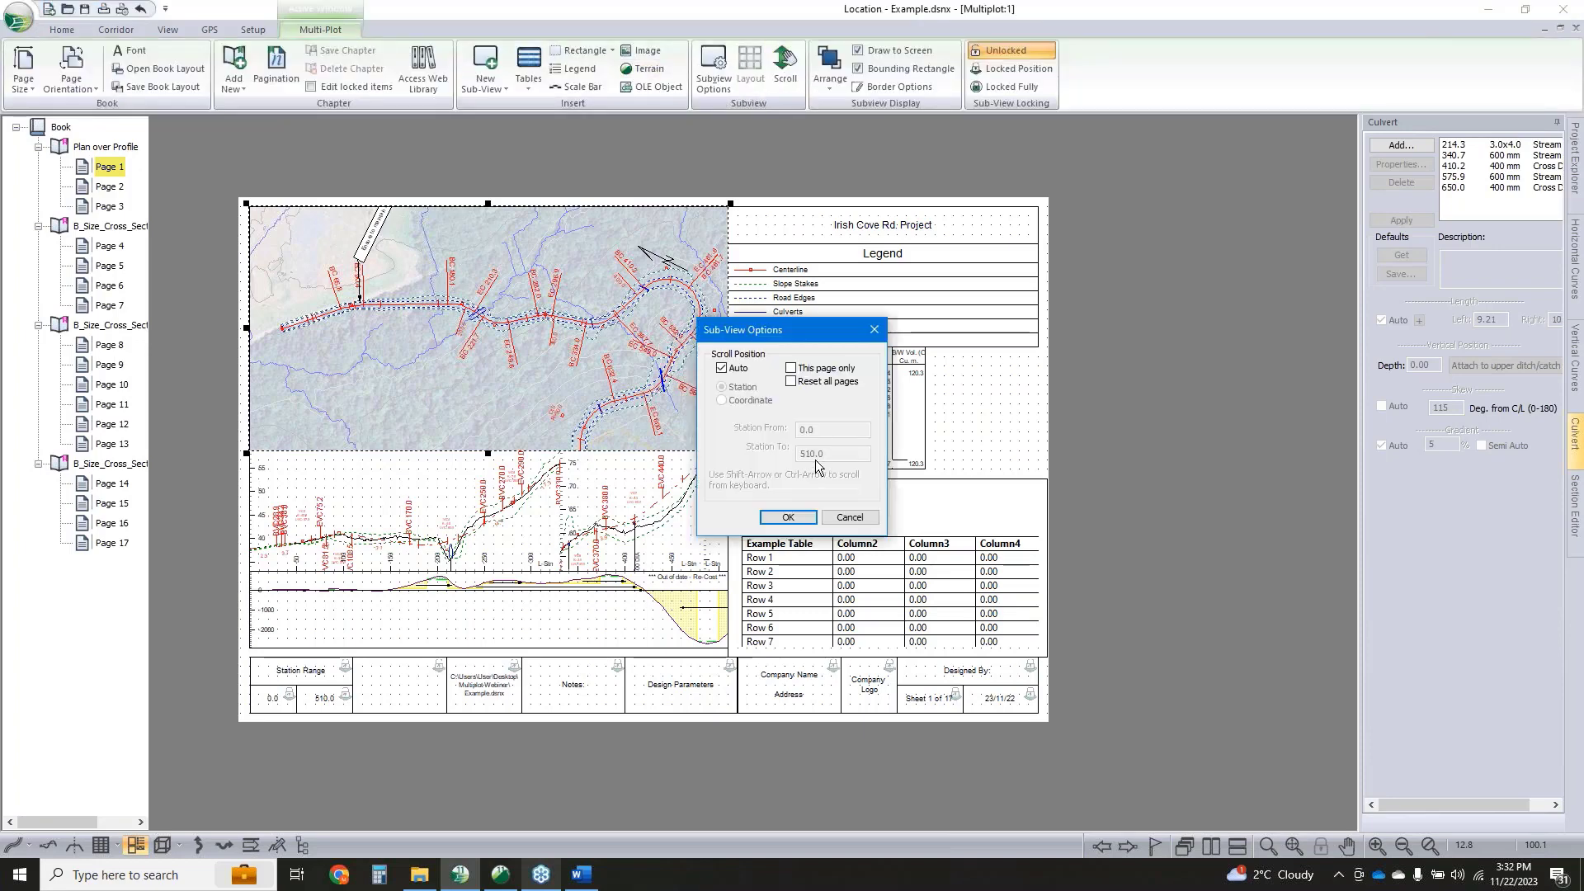
left_click(722, 368)
left_click(722, 400)
left_click(722, 368)
left_click(848, 517)
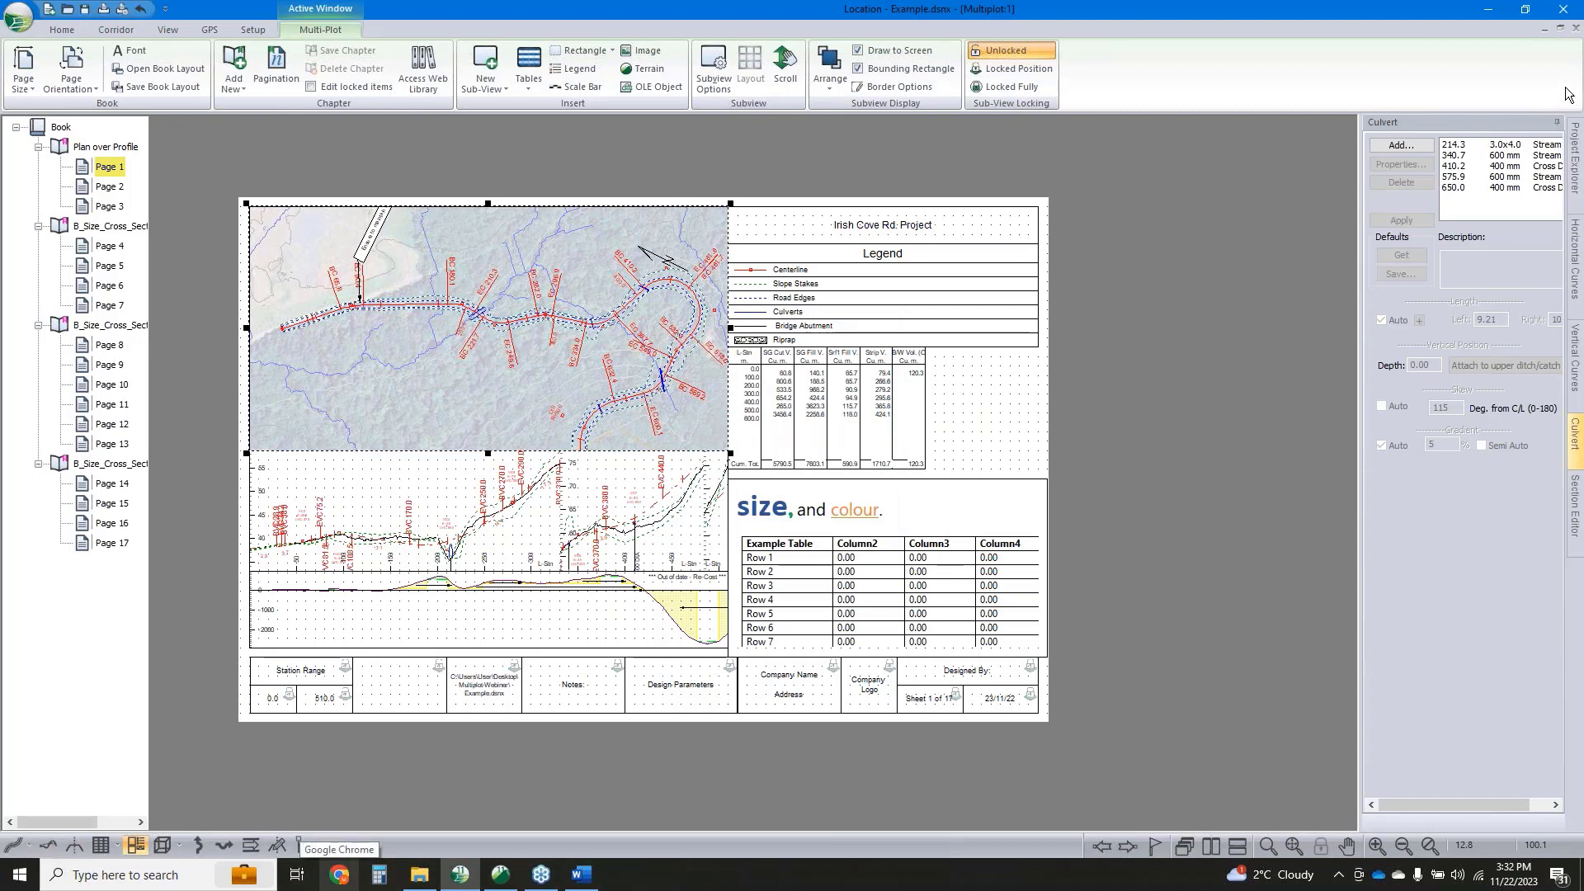
In the Plan window, use the Edit Label Tool to change the road access note's text angle so it runs parallel to the road centerline
left_click(12, 846)
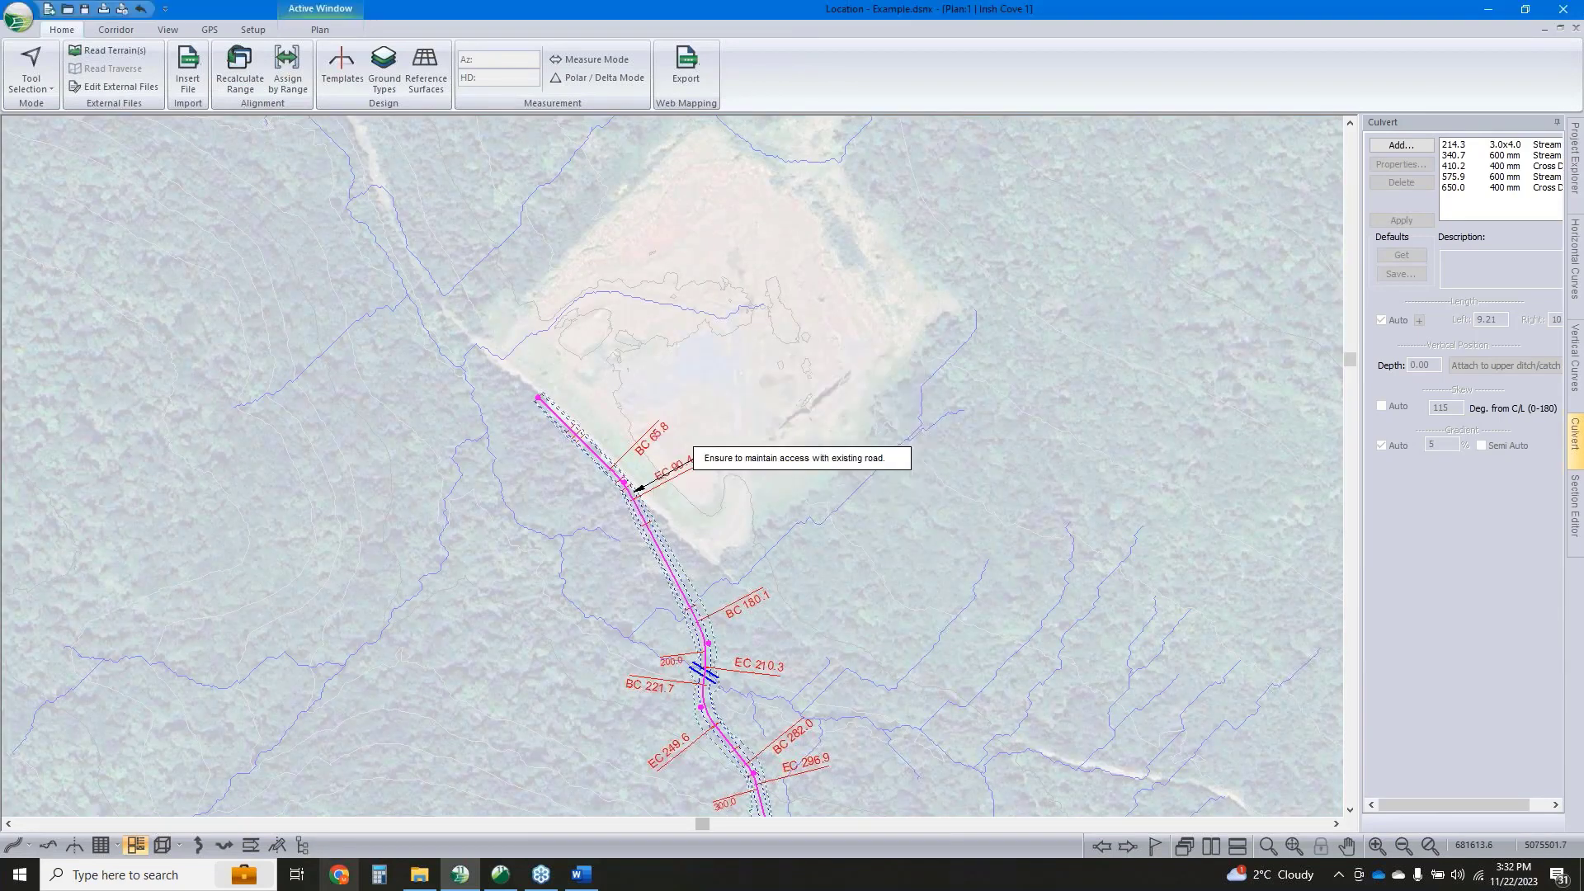
right_click(765, 347)
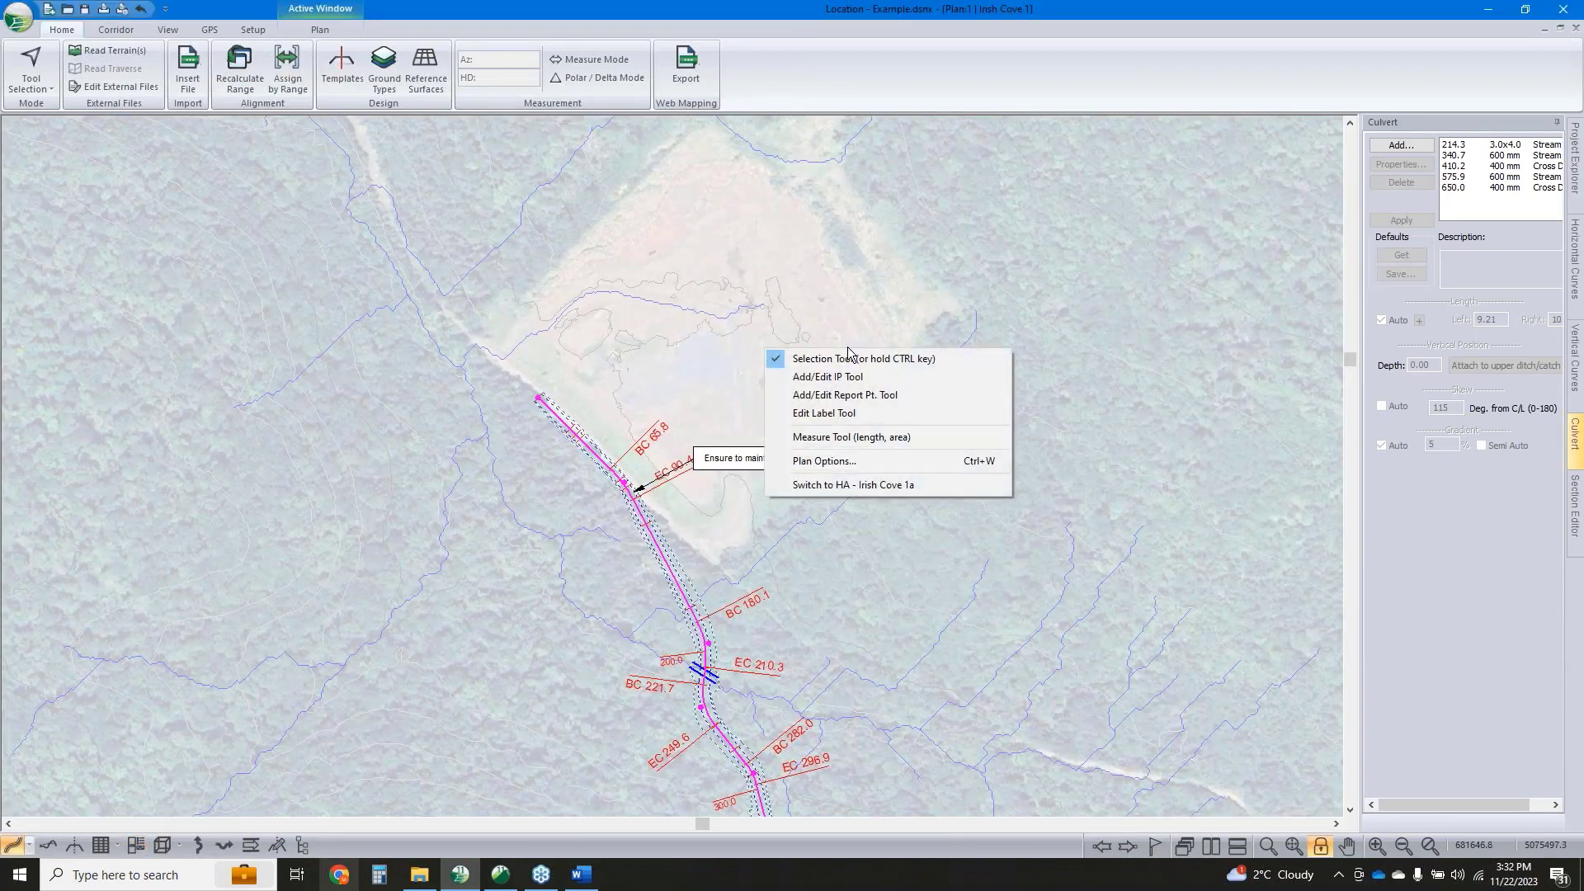
left_click(850, 412)
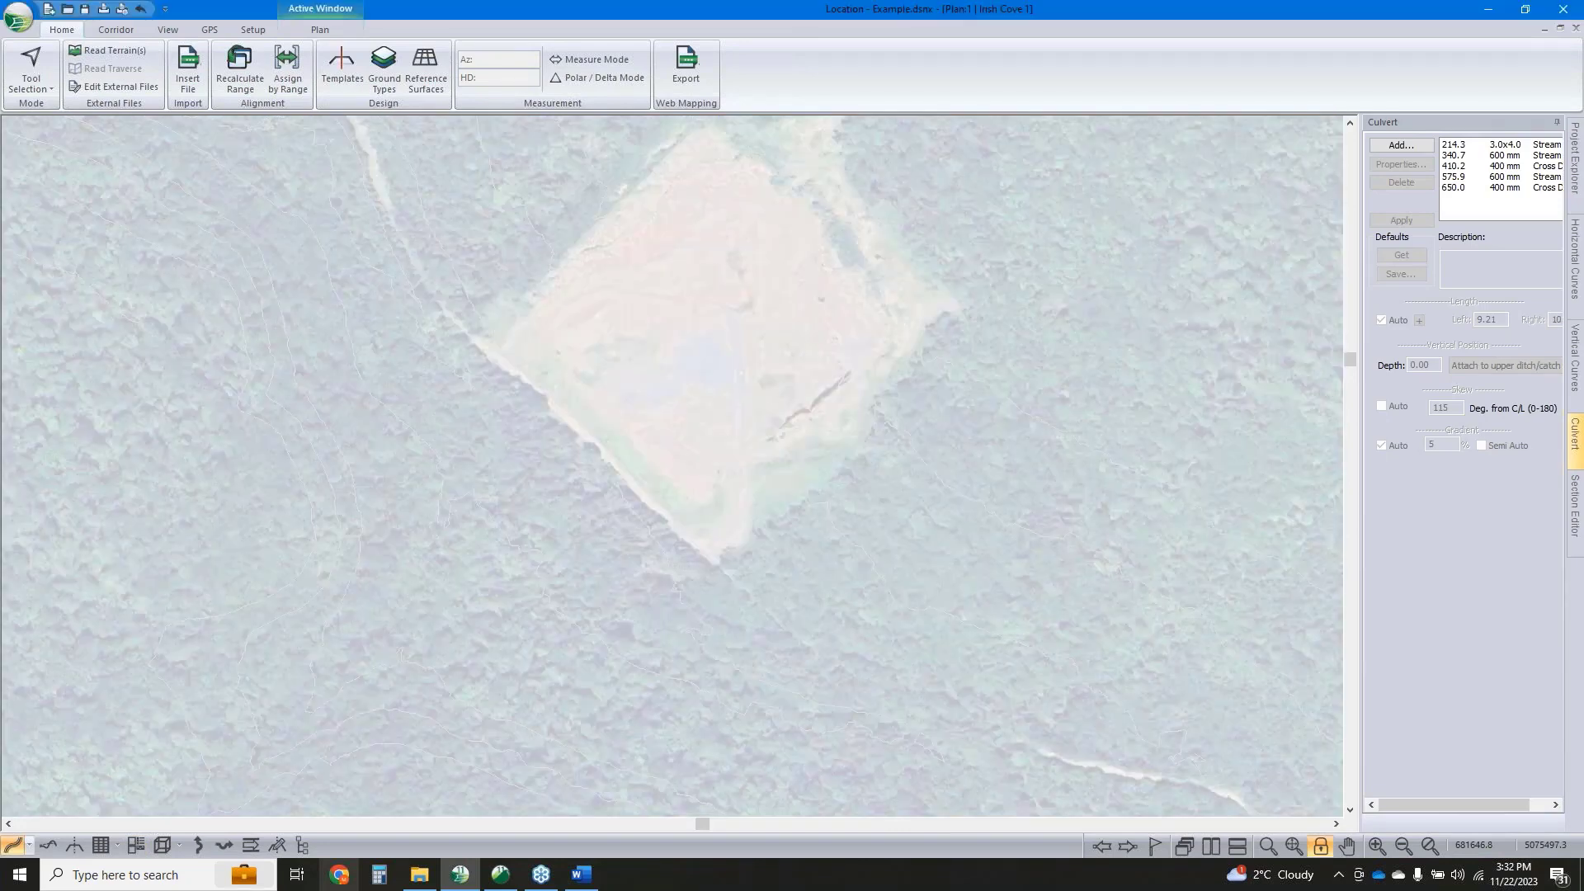
left_click(771, 466)
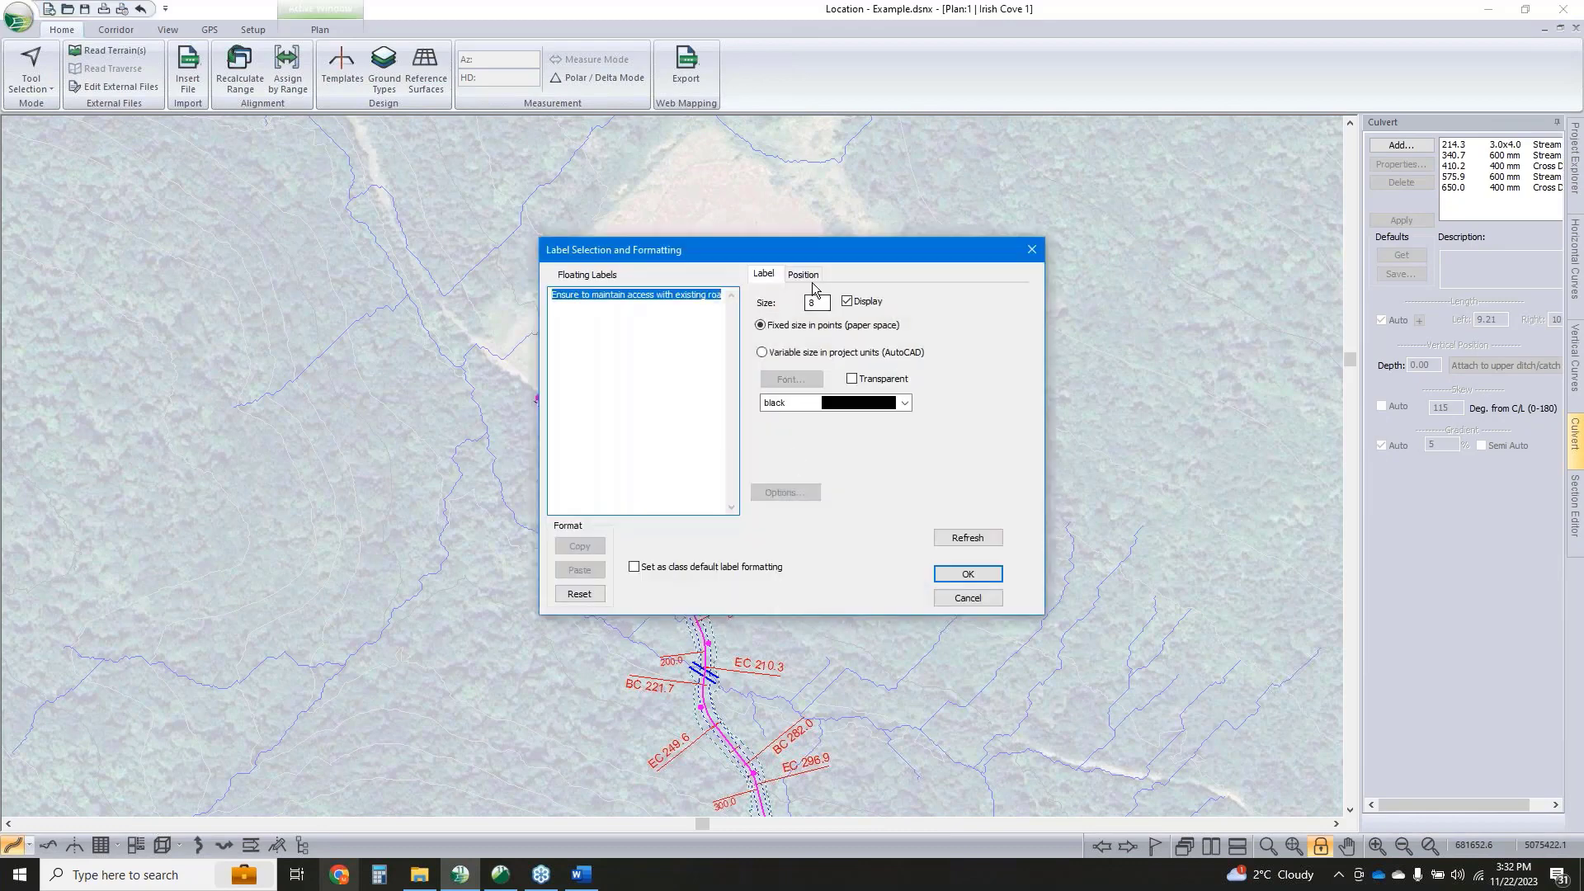
left_click(810, 279)
double_click(845, 326)
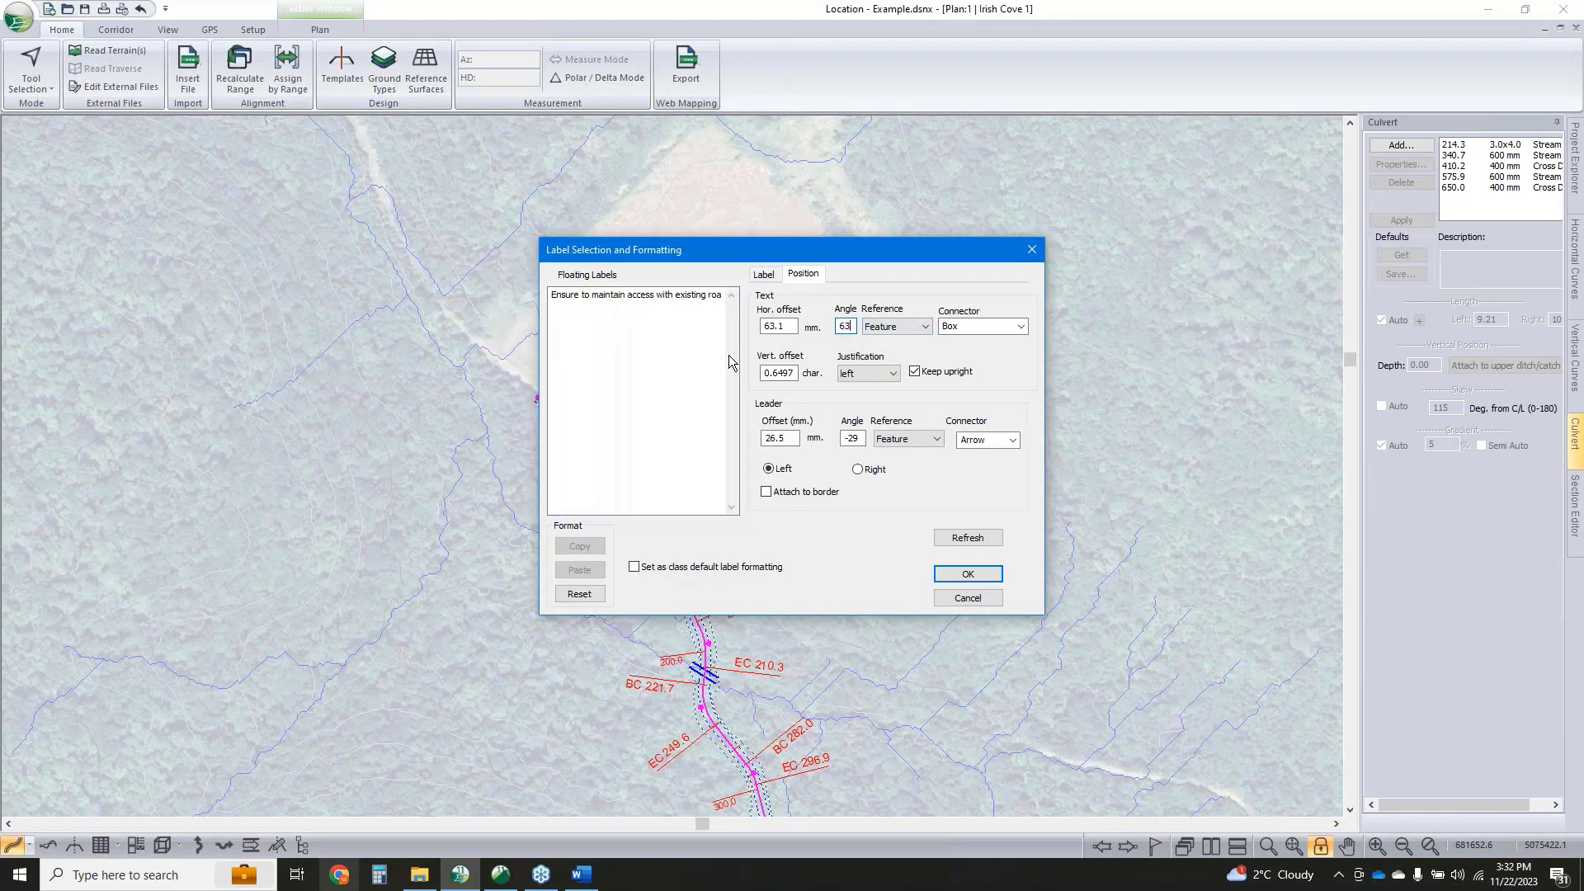
left_click(766, 371)
type("-")
left_click(967, 572)
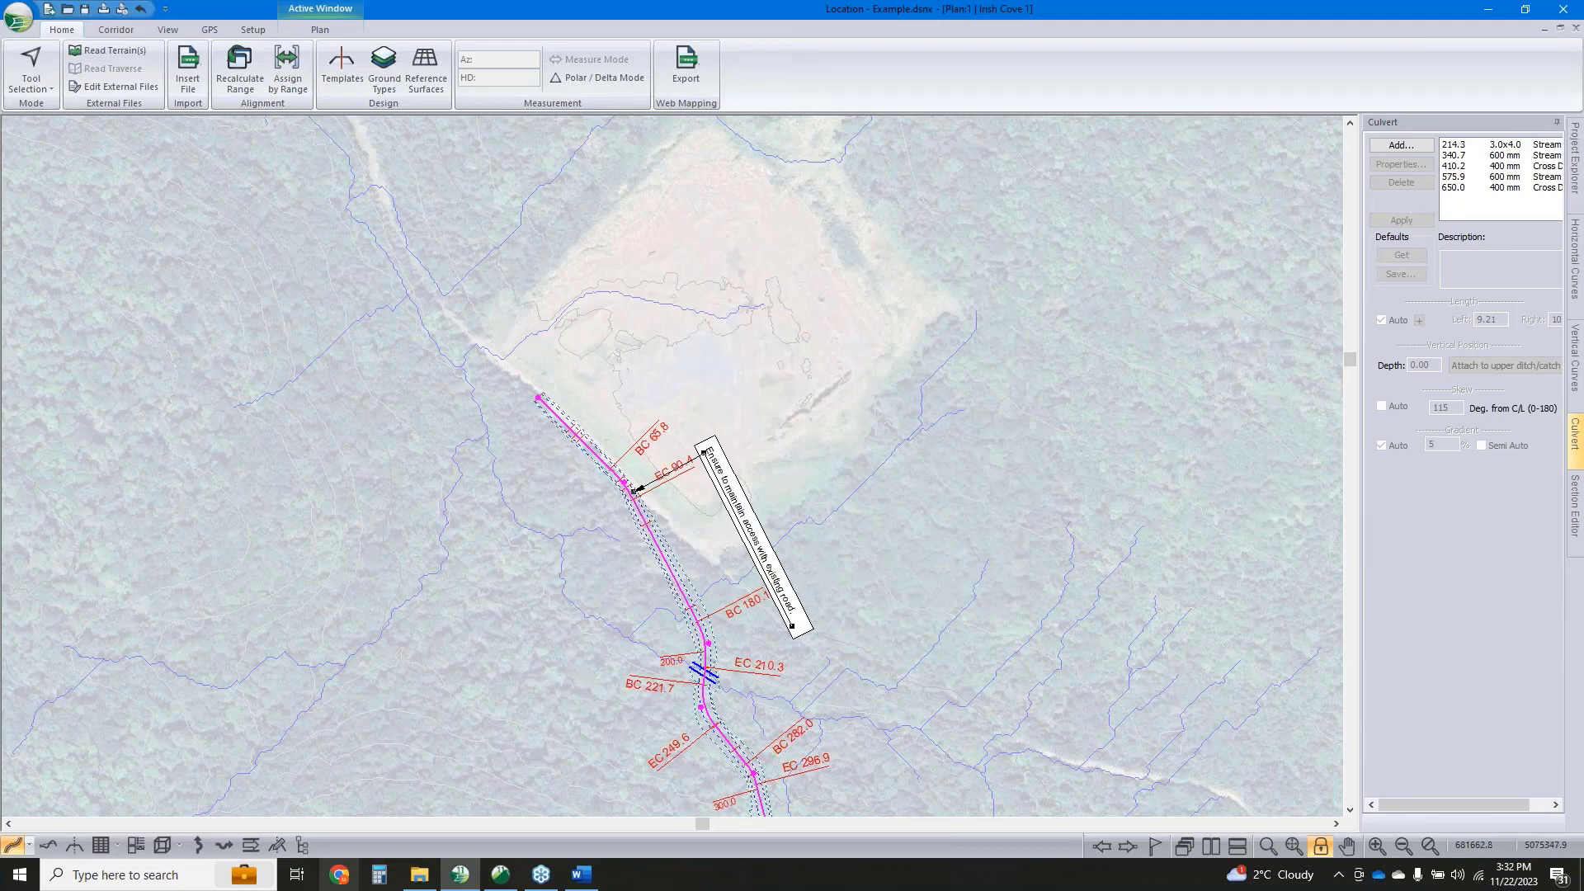
Shift the rotated road access note slightly, switch back to the Selection Tool and return to the maximized Multiplot window
left_click_drag(755, 537, 752, 517)
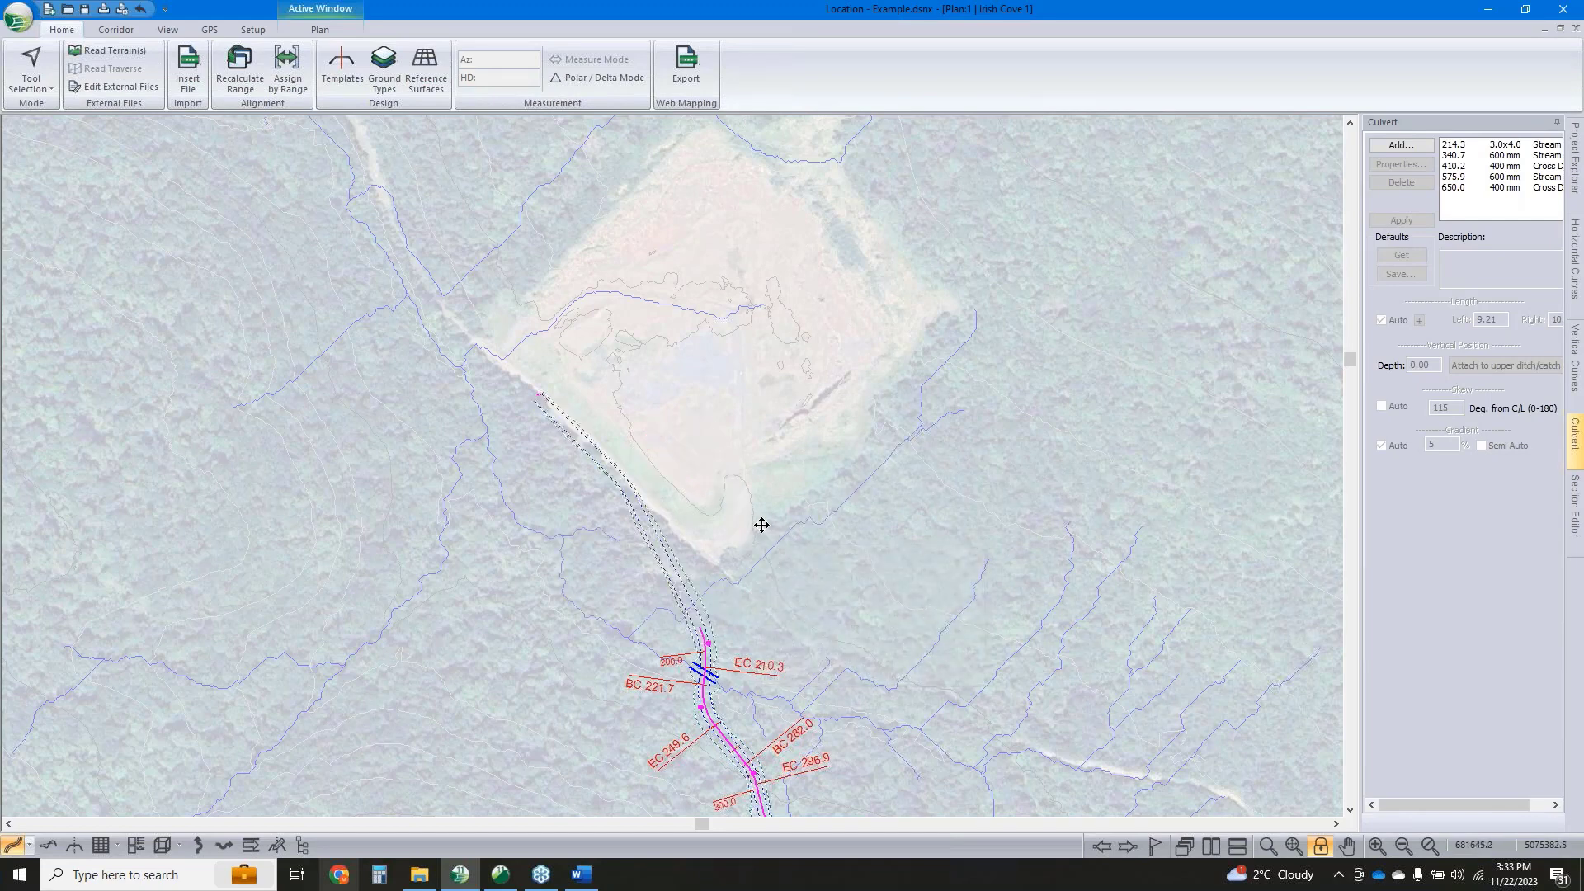
left_click(1557, 31)
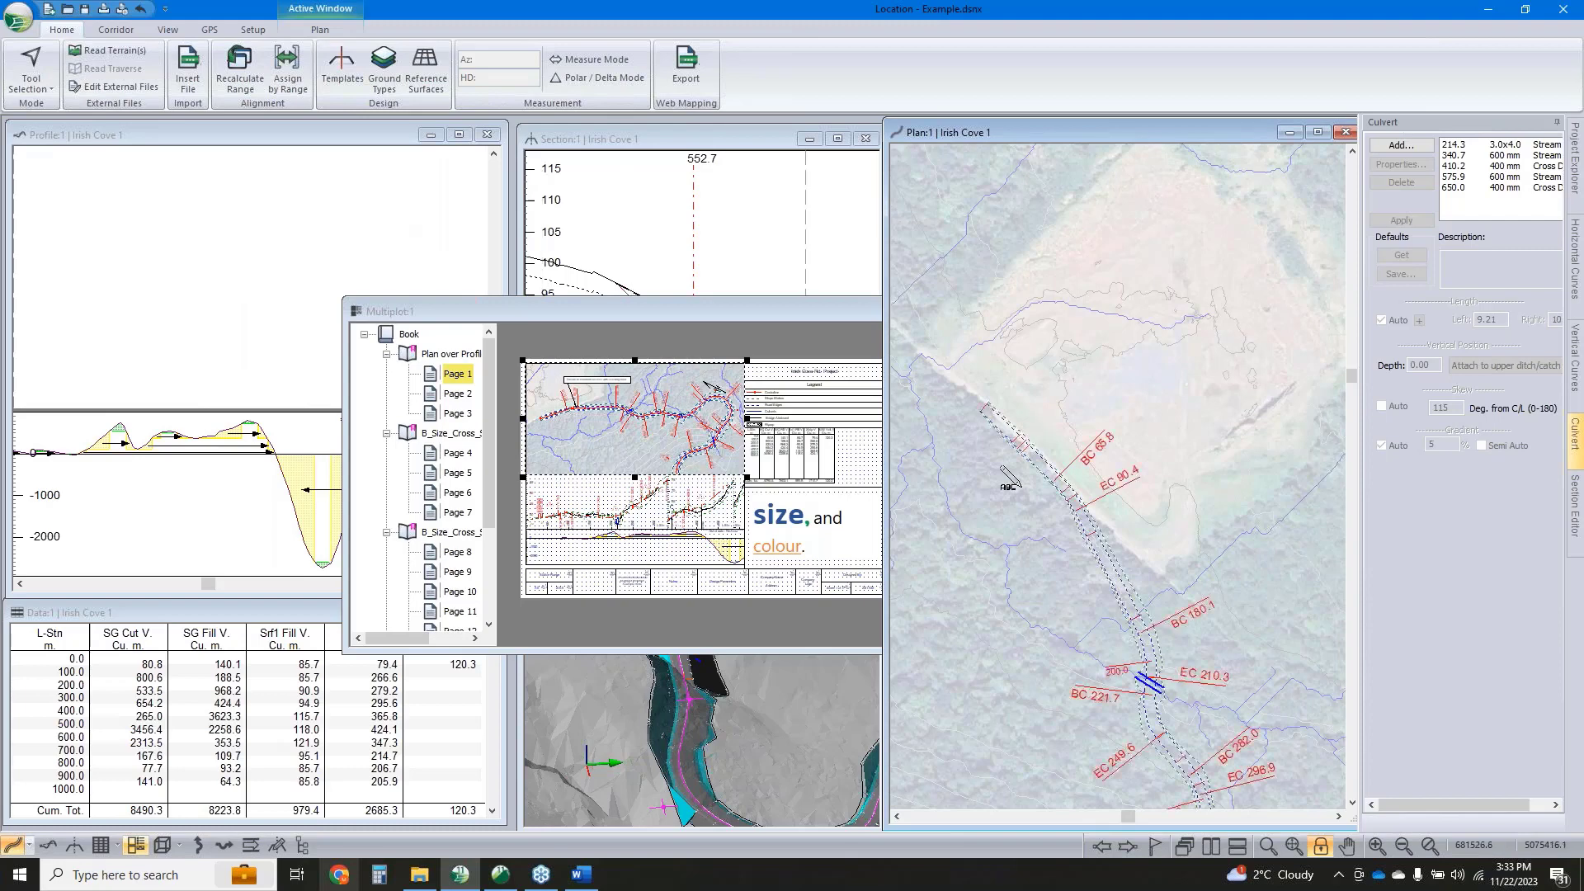
right_click(1026, 495)
left_click(1072, 502)
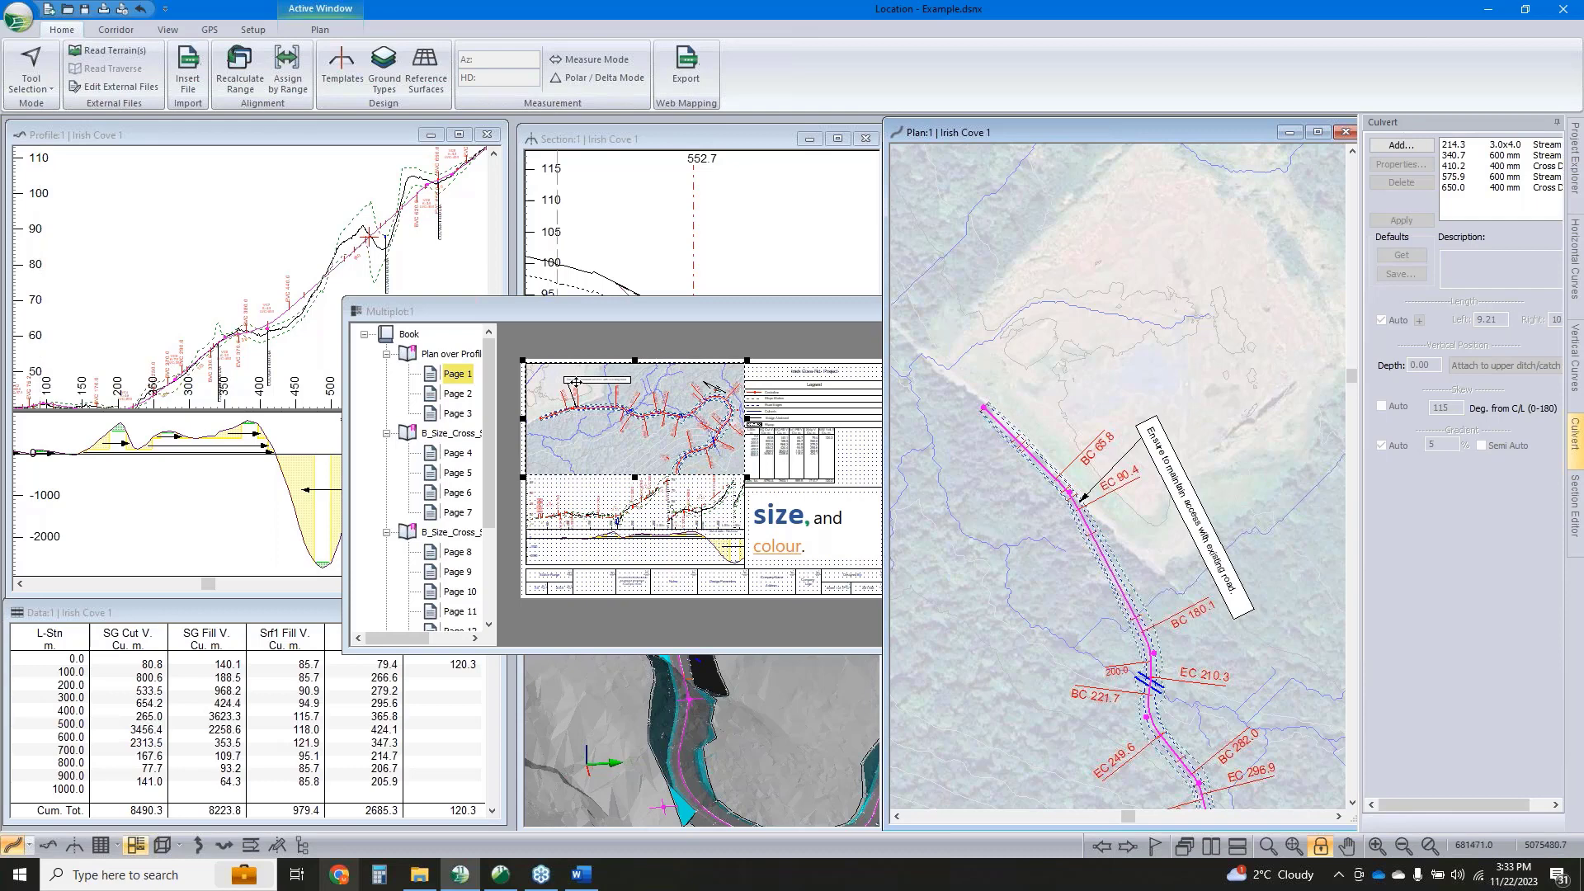
left_click(734, 315)
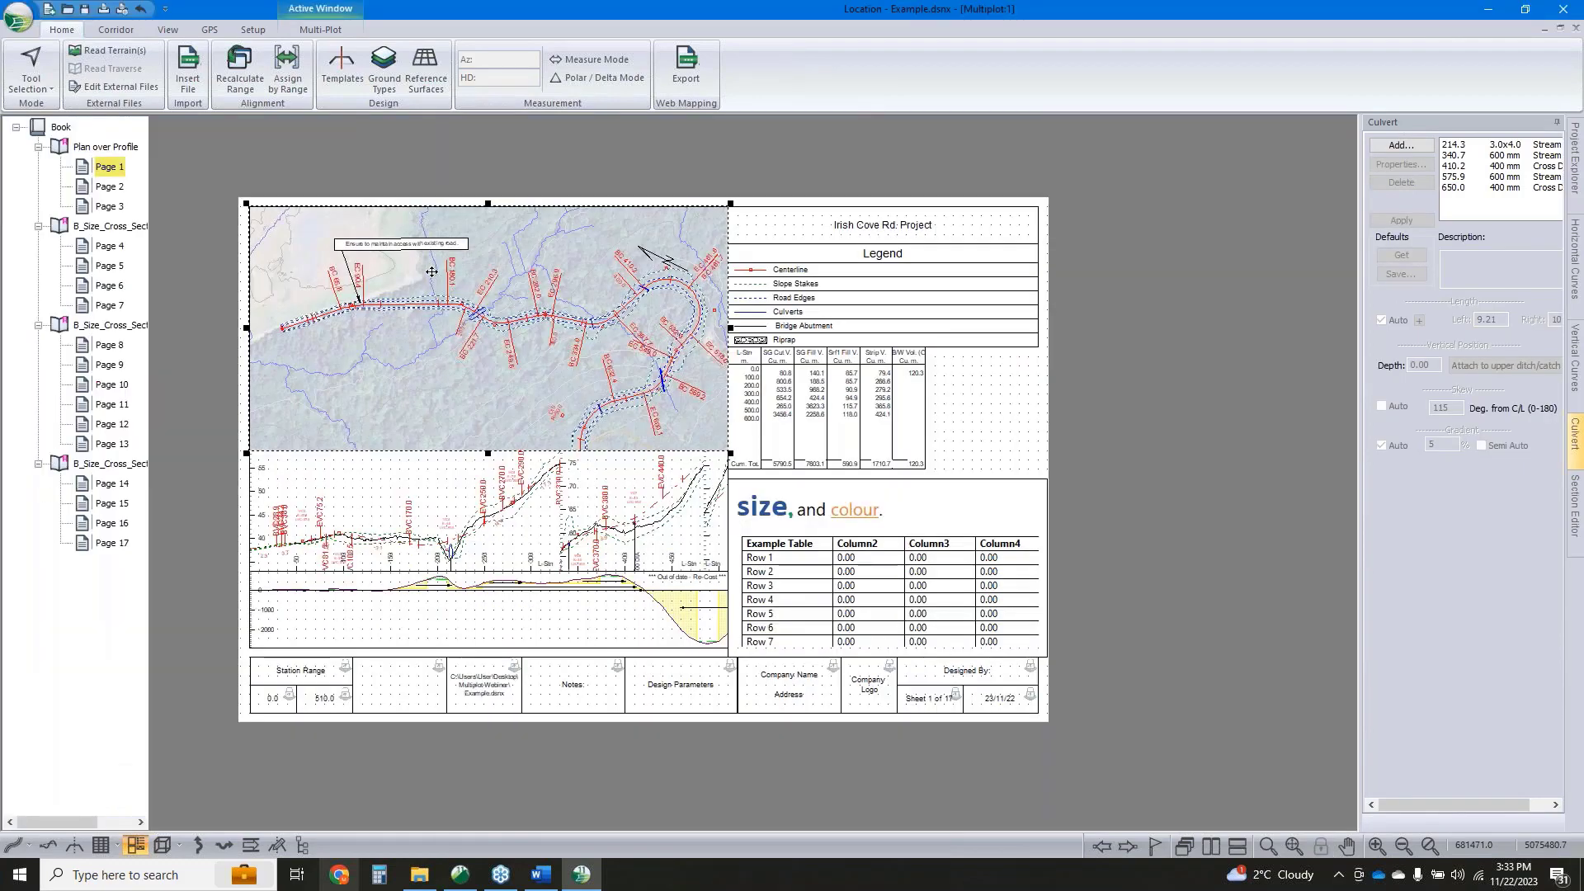
Turn off the Background display for the plan sub-view on page 1
double_click(479, 251)
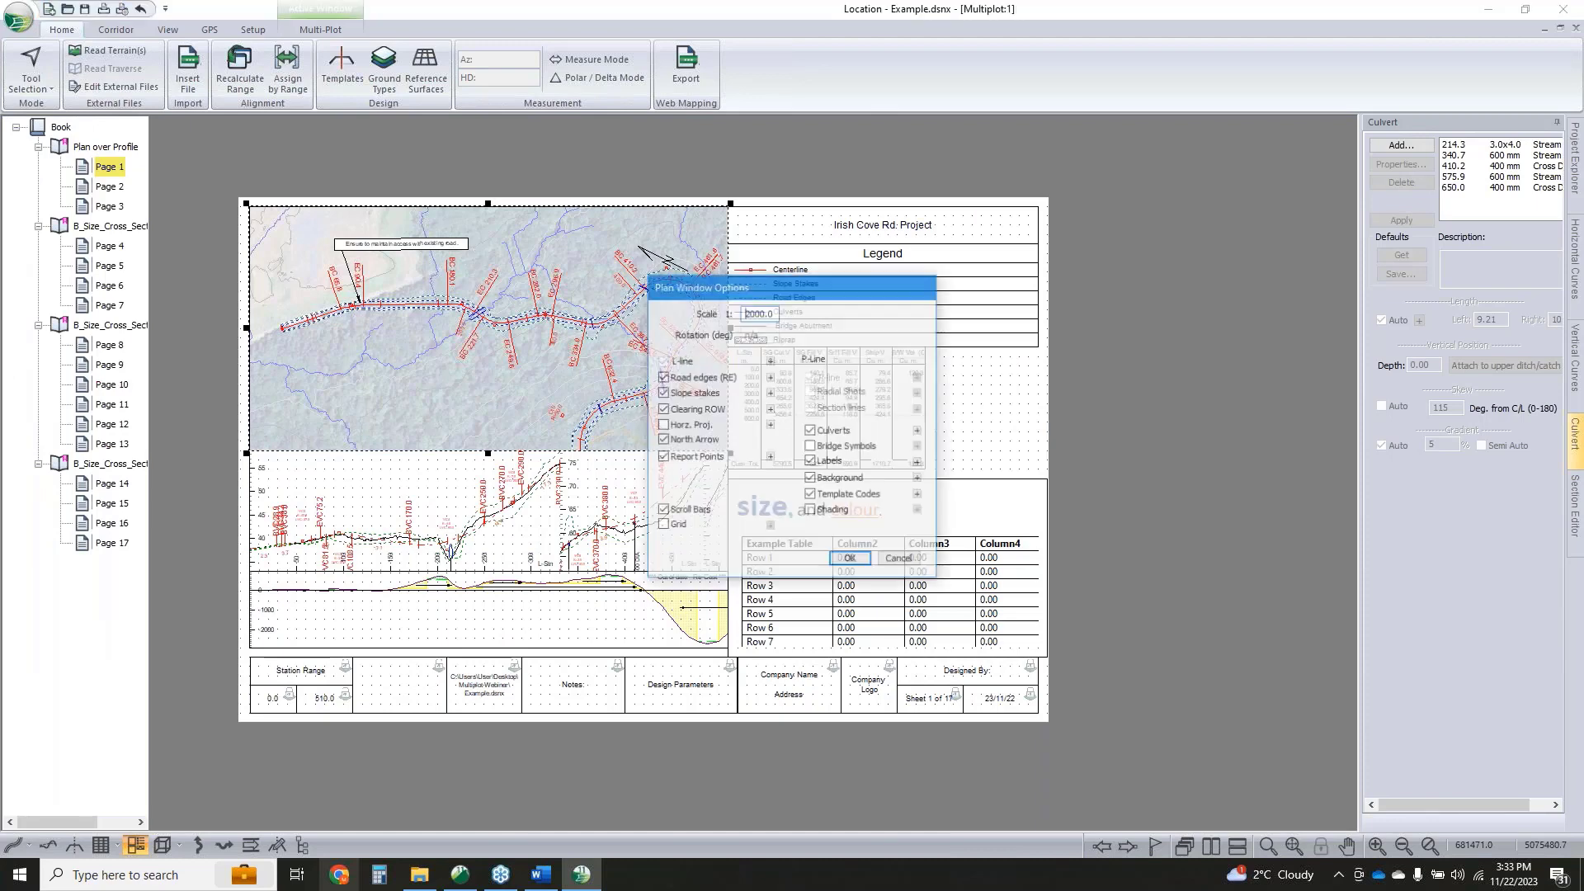
left_click(810, 479)
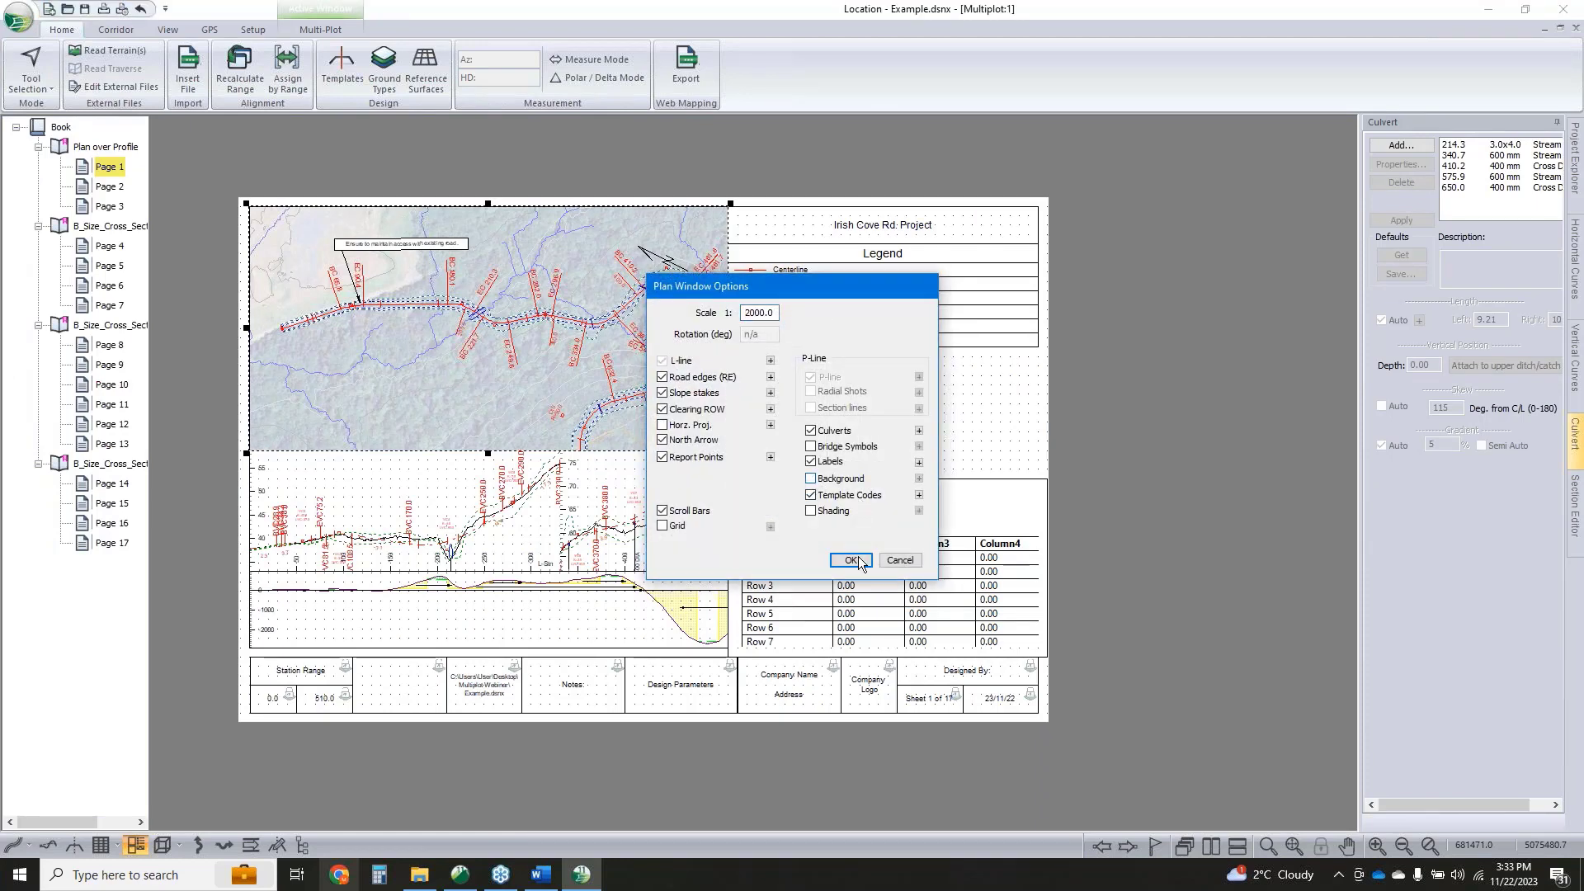
left_click(850, 560)
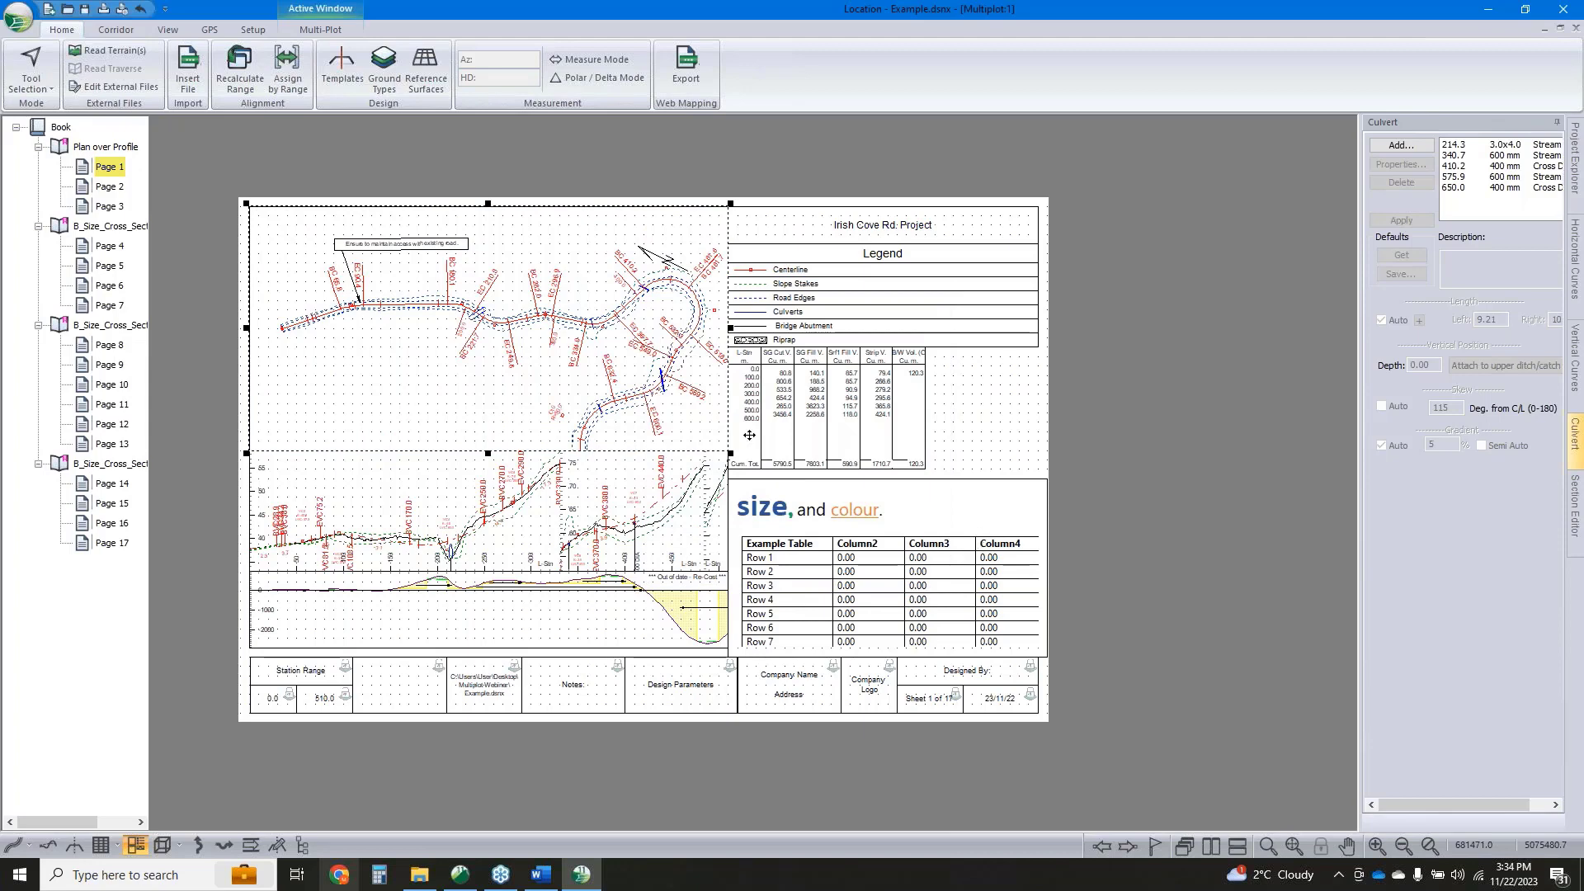
Turn on the Background display for the page 1 plan sub-view and disable Plan Display for the image.terx background file
double_click(585, 298)
left_click(810, 479)
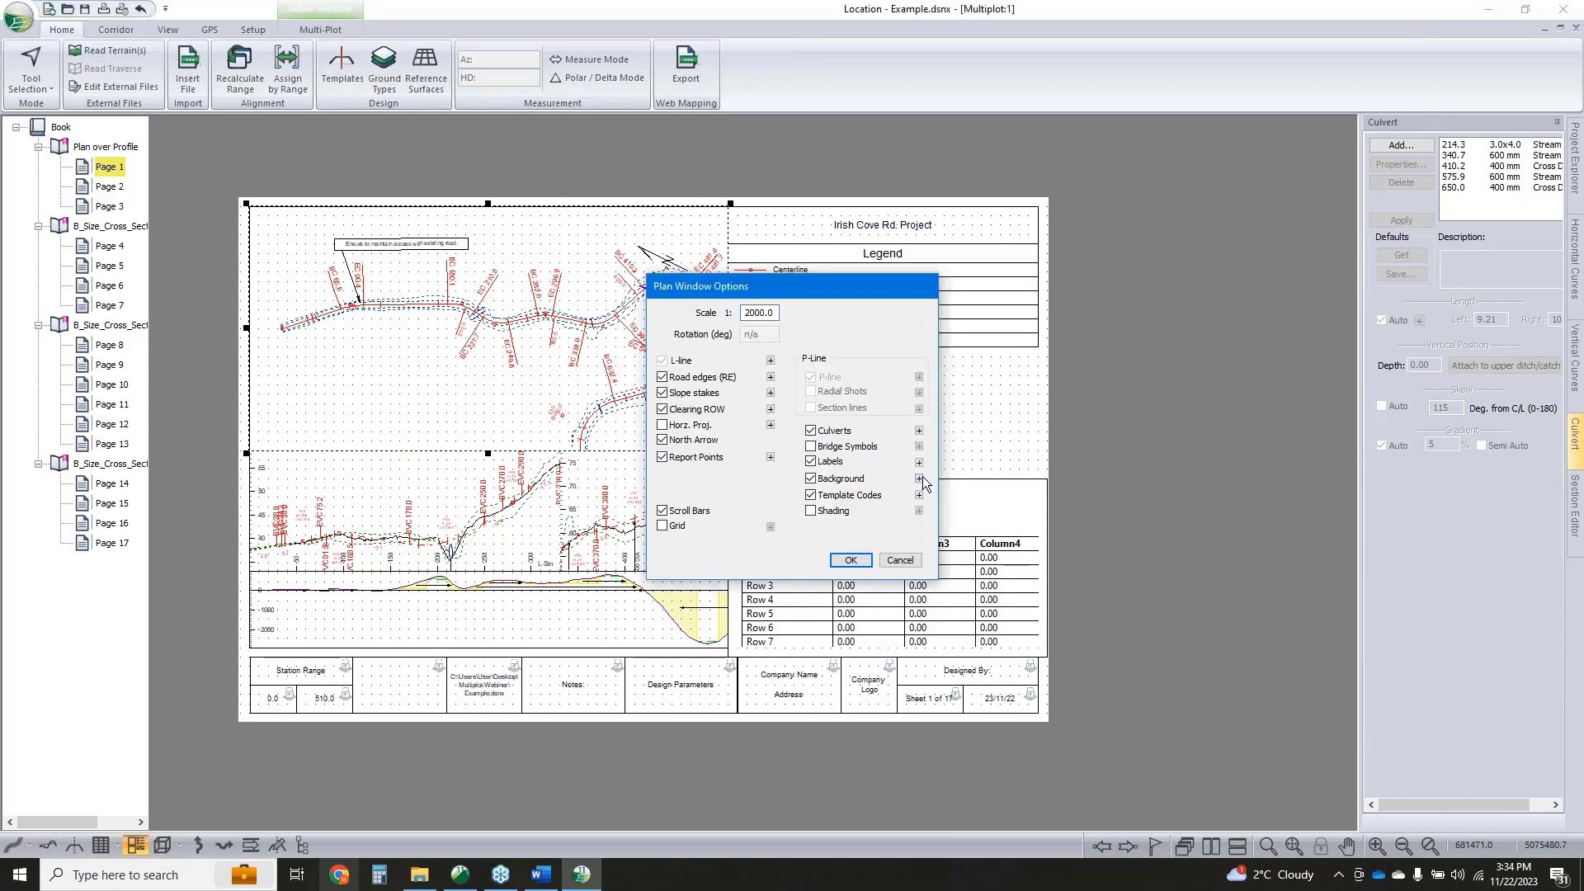
left_click(918, 479)
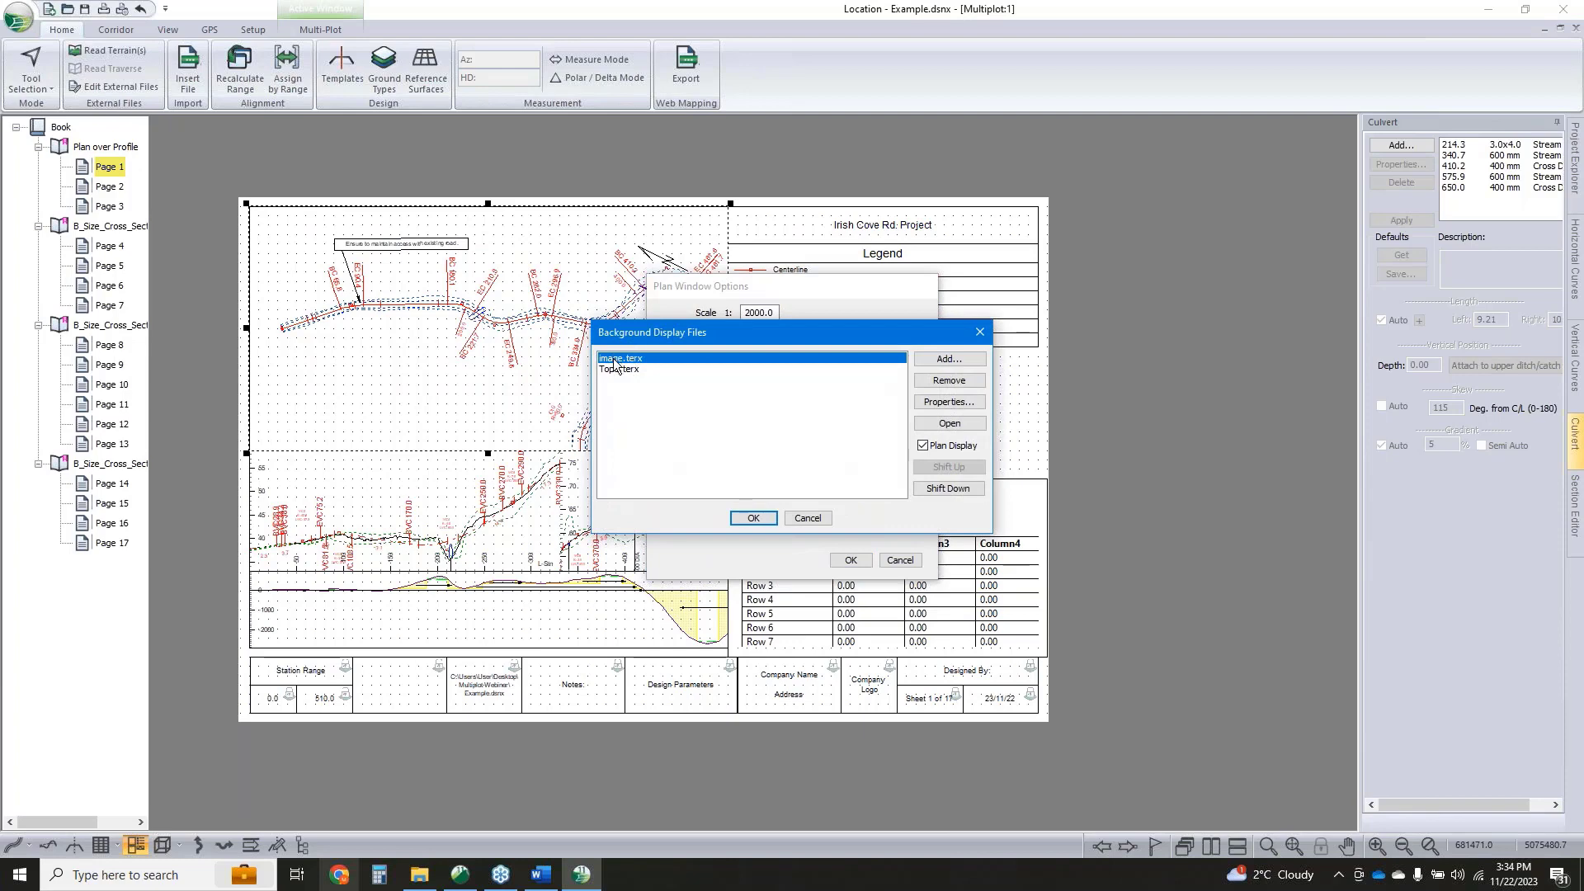
left_click(922, 445)
left_click(754, 517)
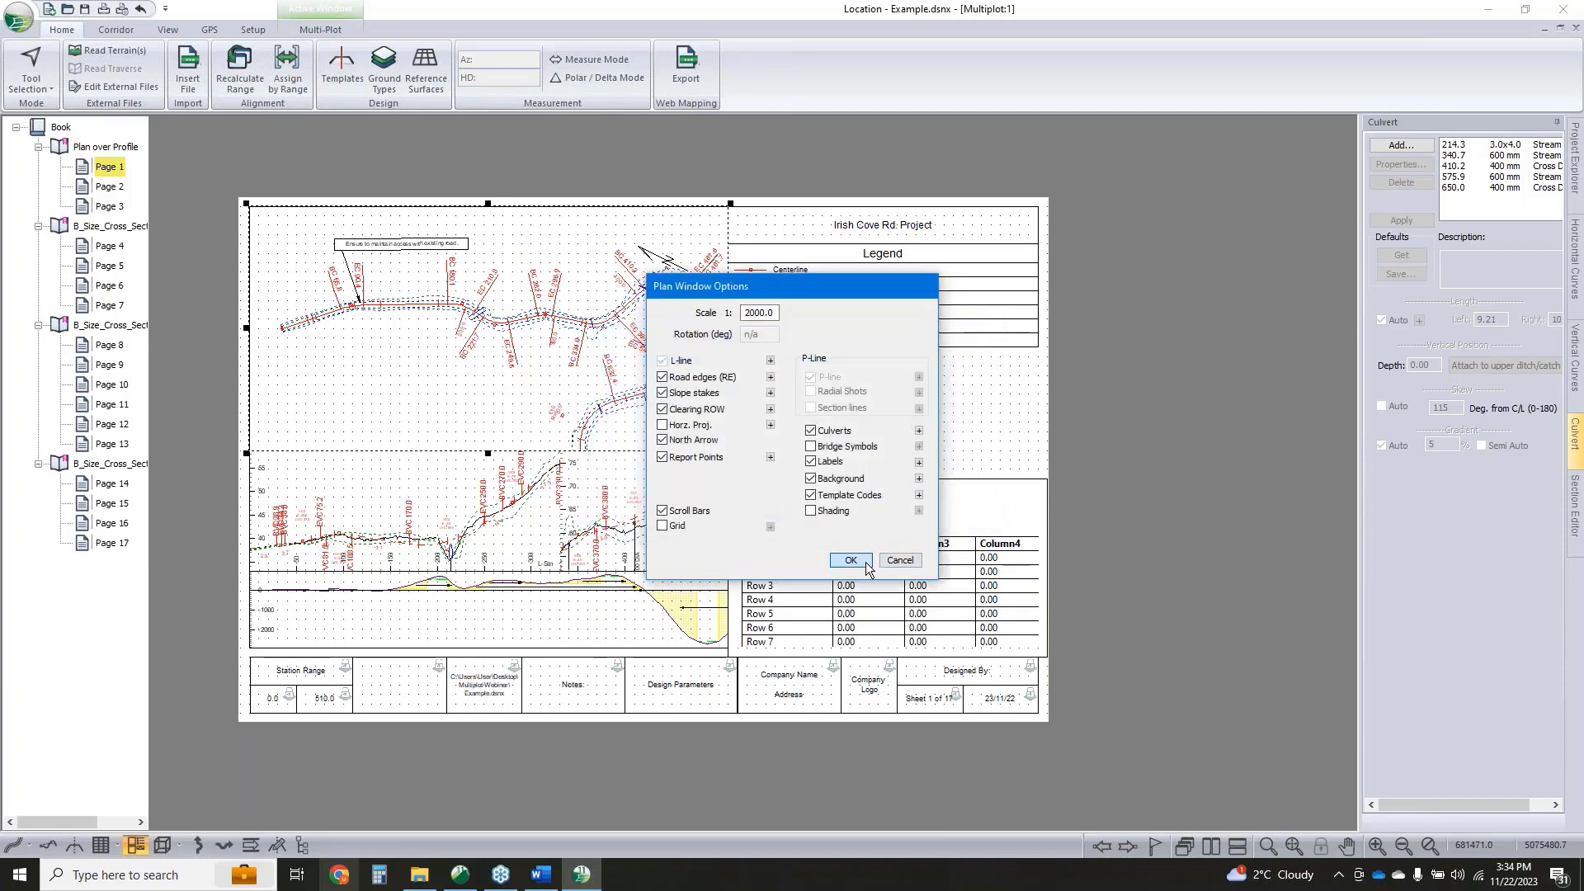
left_click(852, 558)
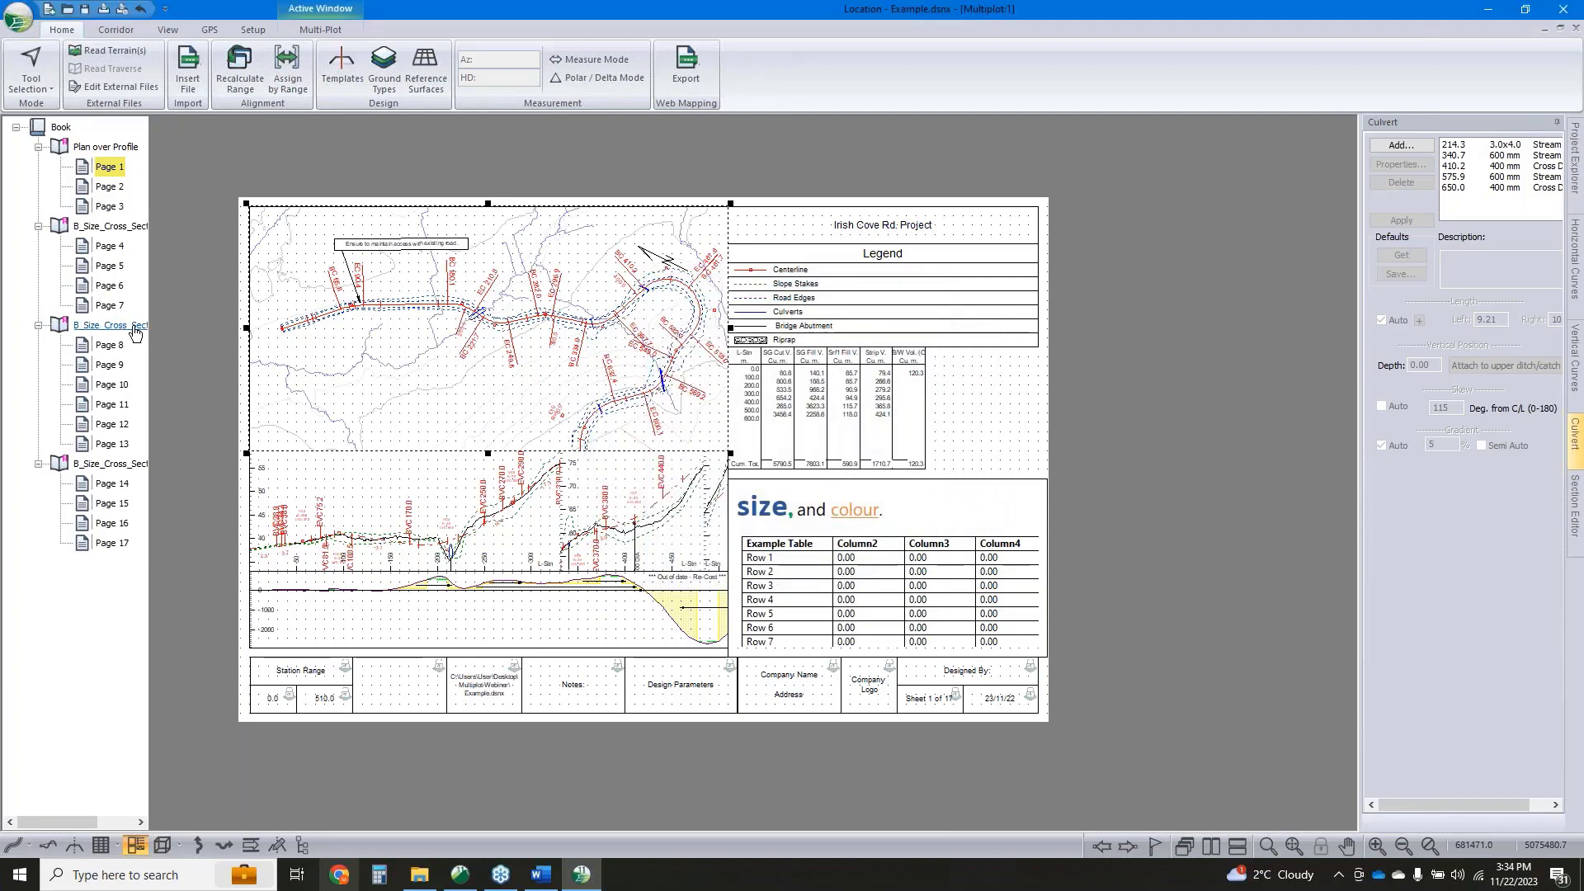
Duplicate the Plan over Profile chapter
right_click(94, 147)
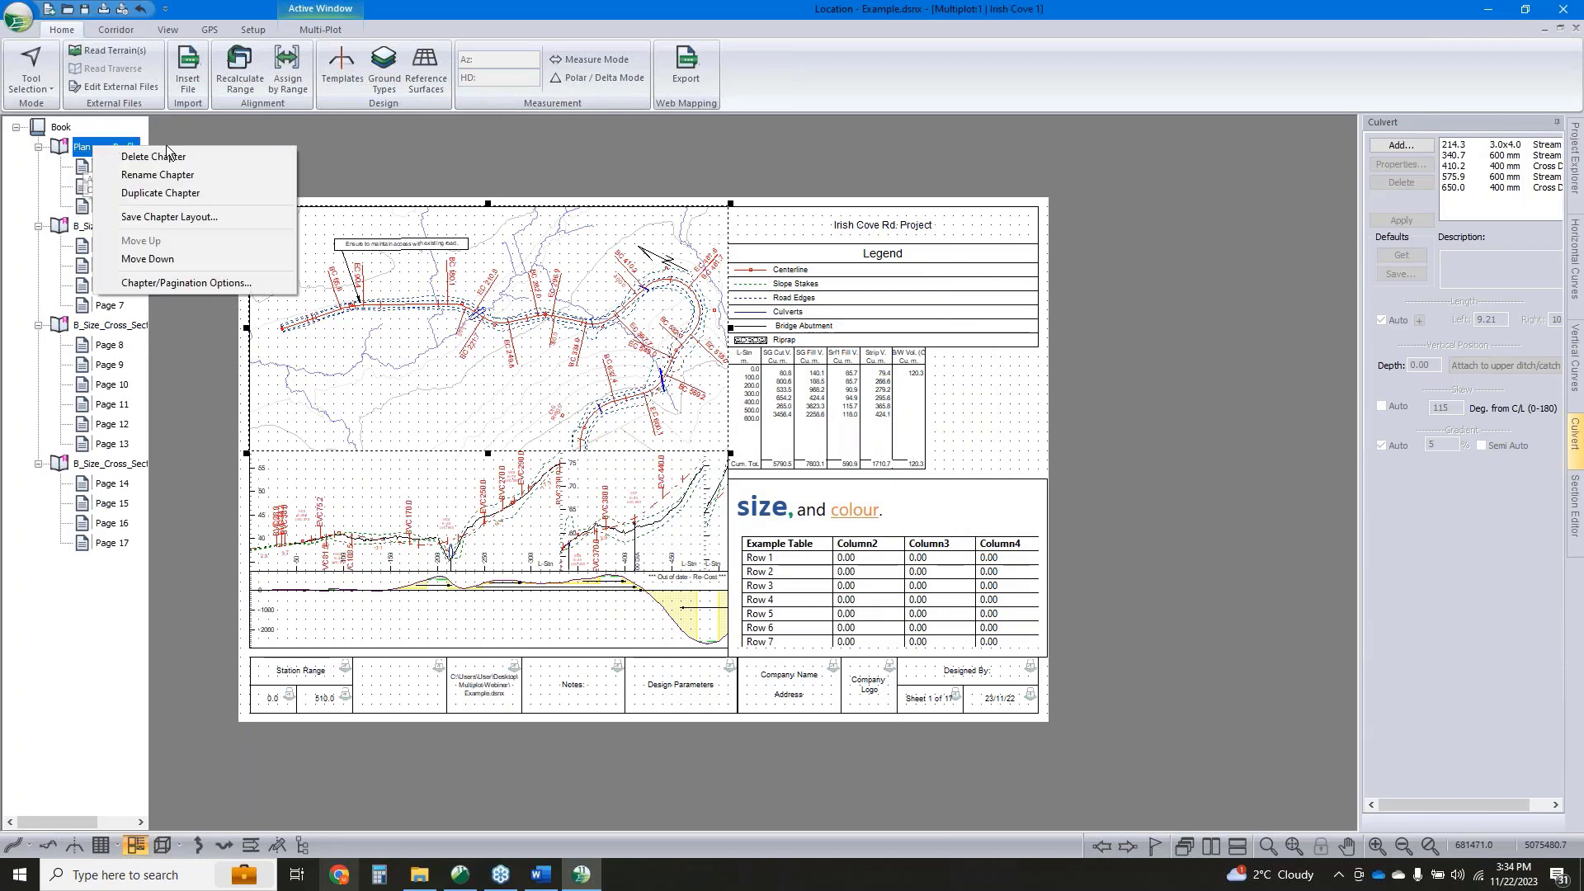
left_click(158, 193)
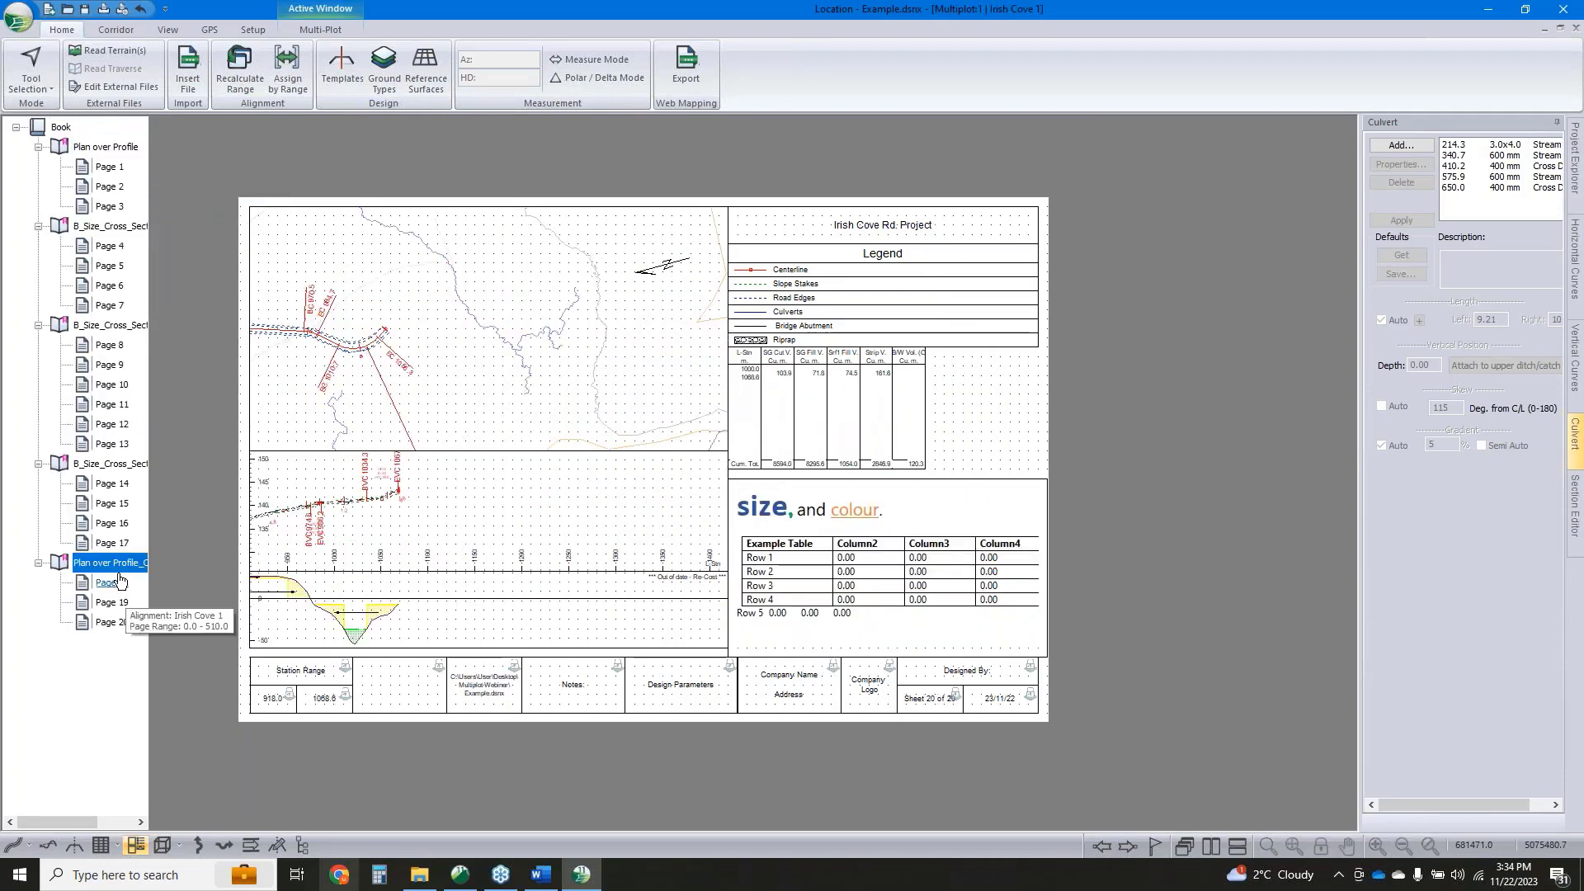
Make Irish Cove 1a the current alignment to see how the book repaginates, and switch back to Irish Cove 1
left_click(1574, 156)
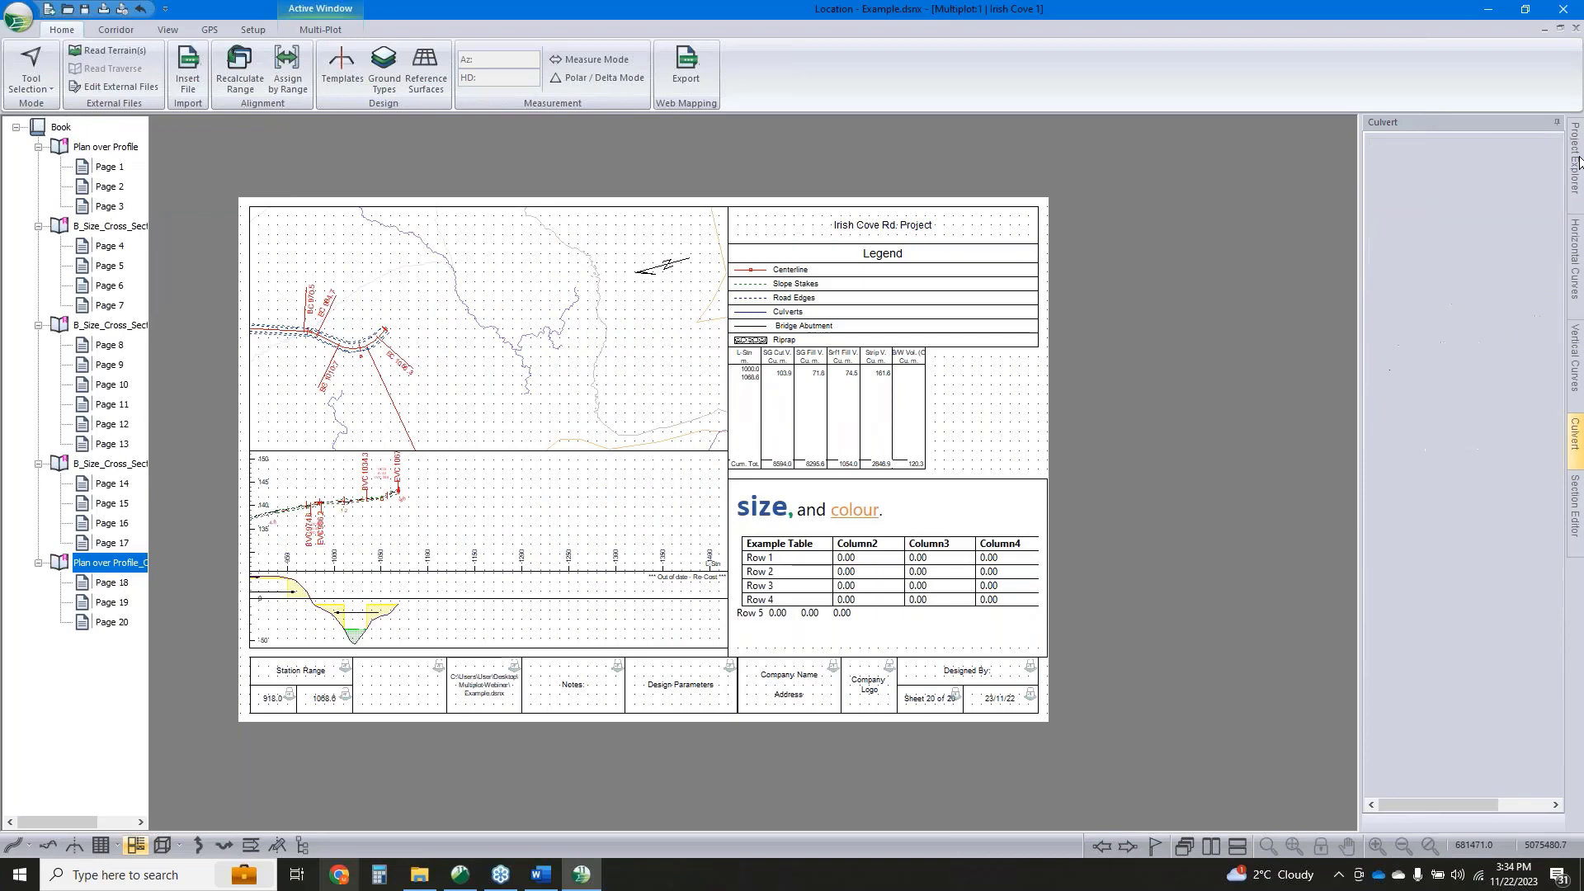
double_click(1460, 218)
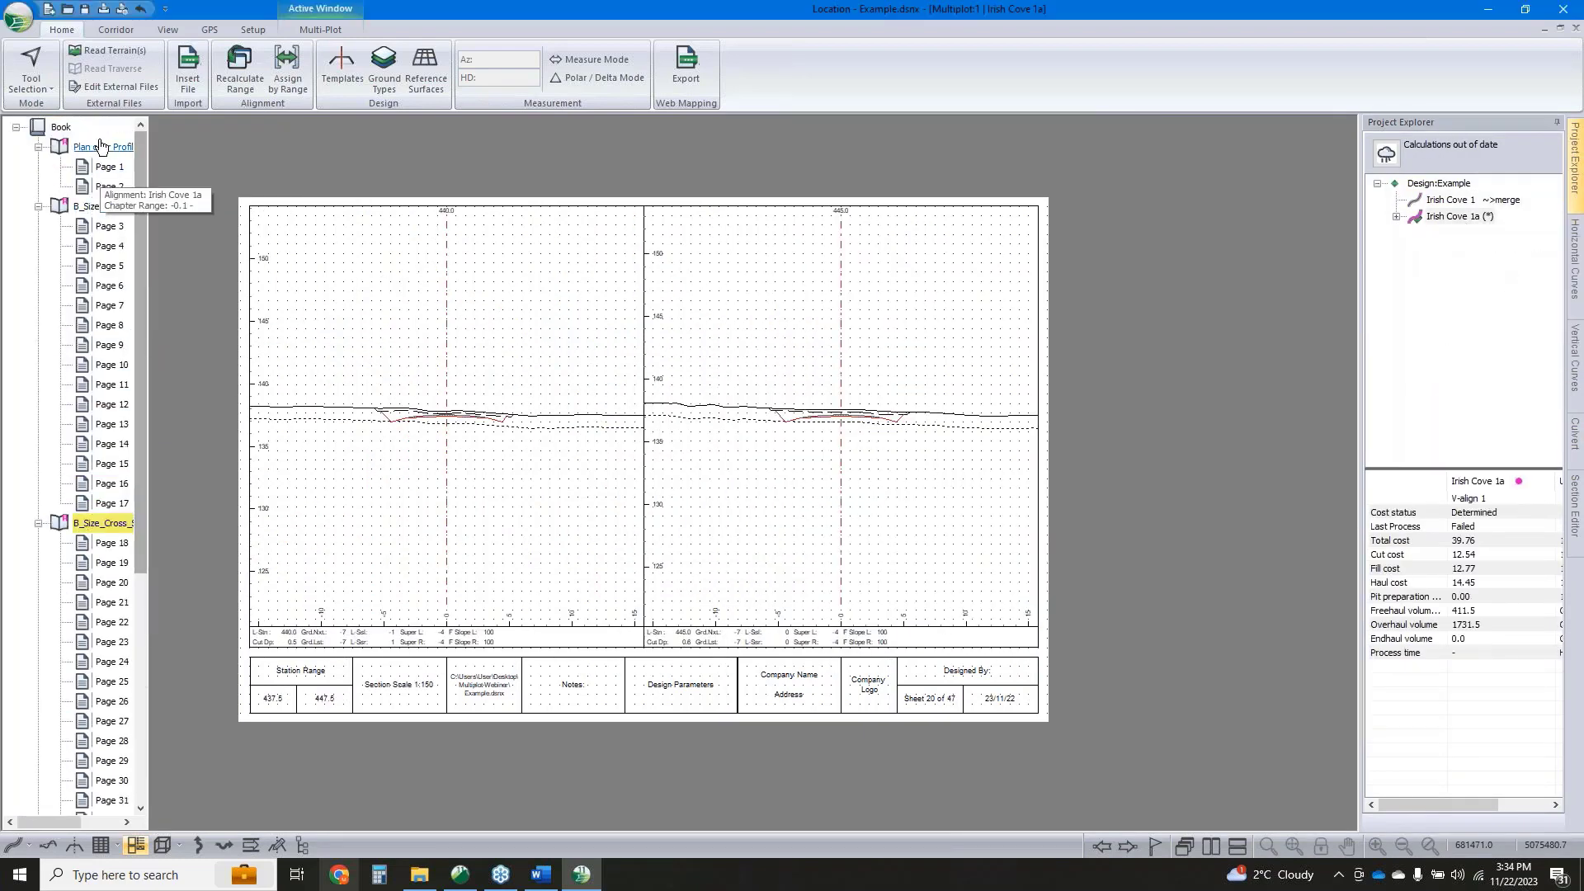
double_click(1439, 199)
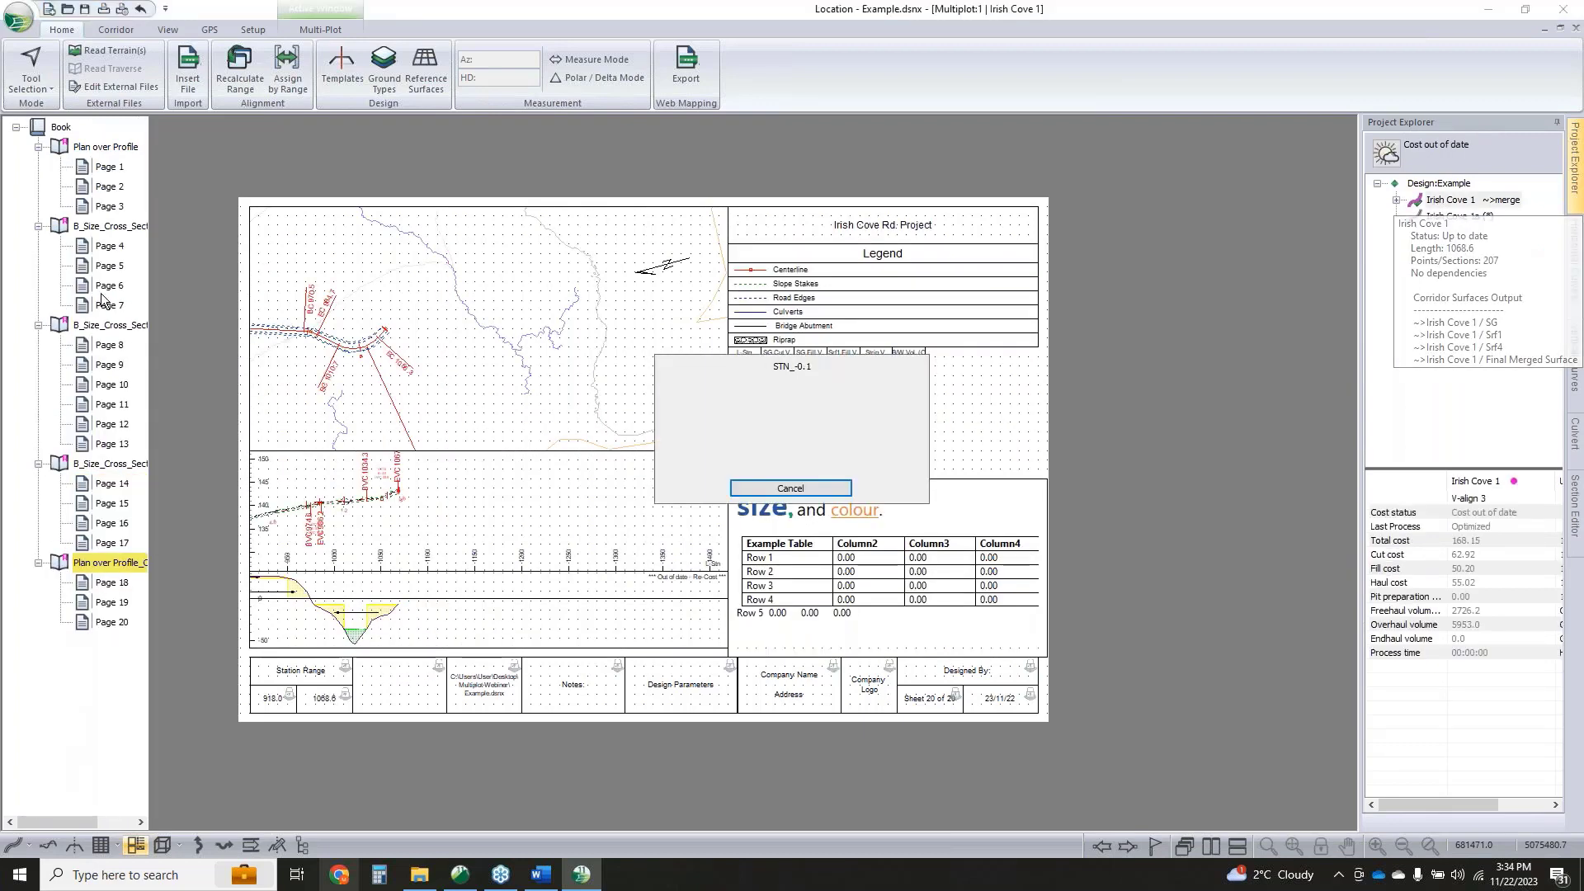
Set the original Plan over Profile chapter's horizontal alignment to Other with Irish Cove 1
right_click(91, 150)
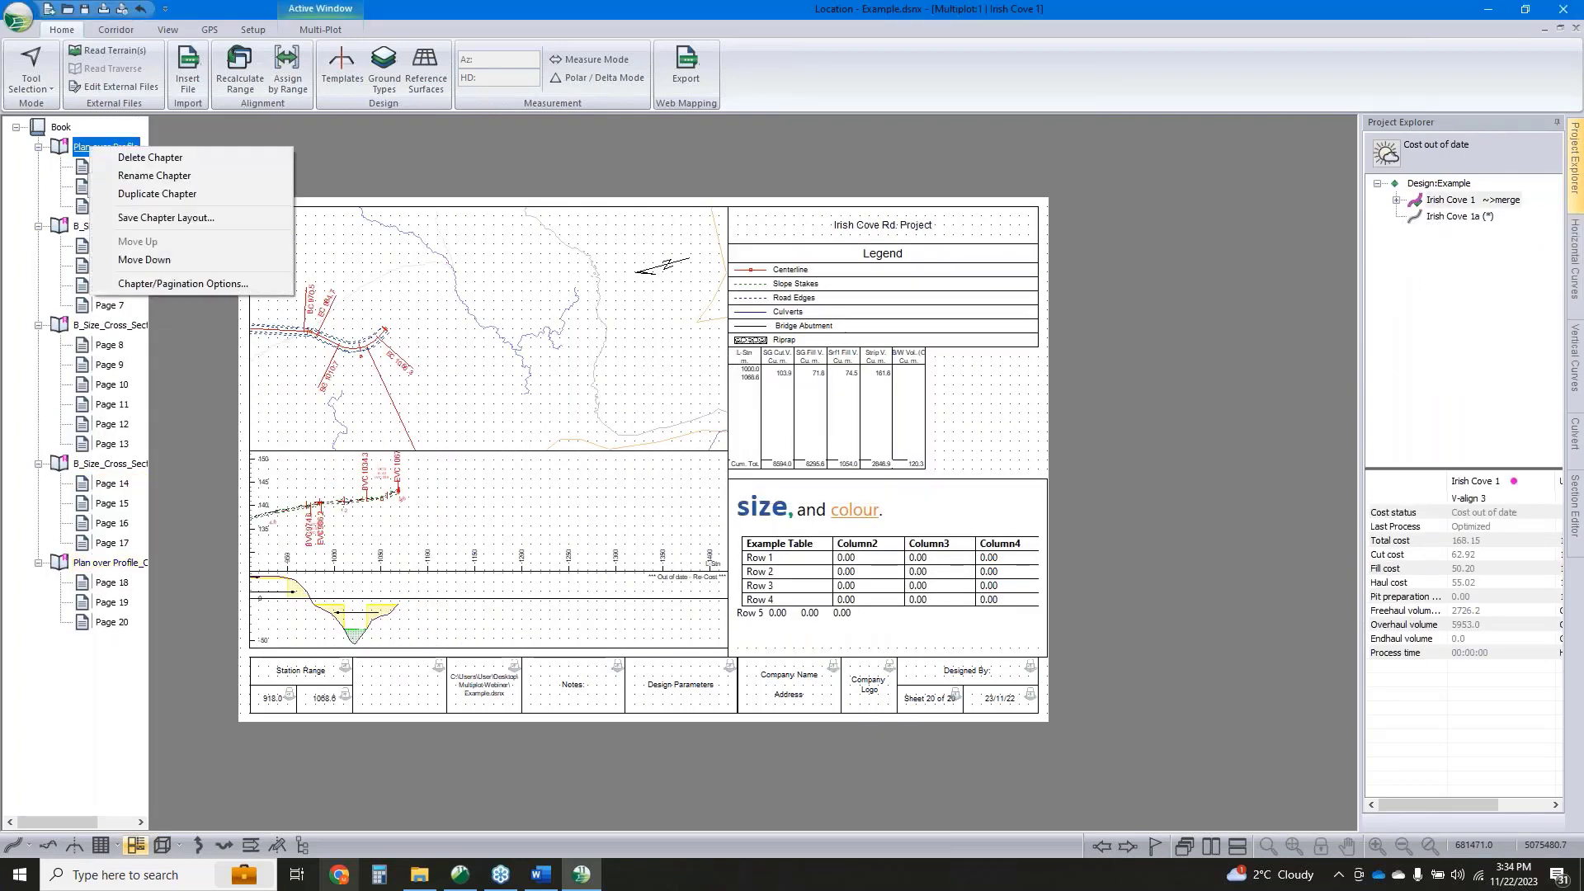
left_click(150, 284)
left_click(667, 322)
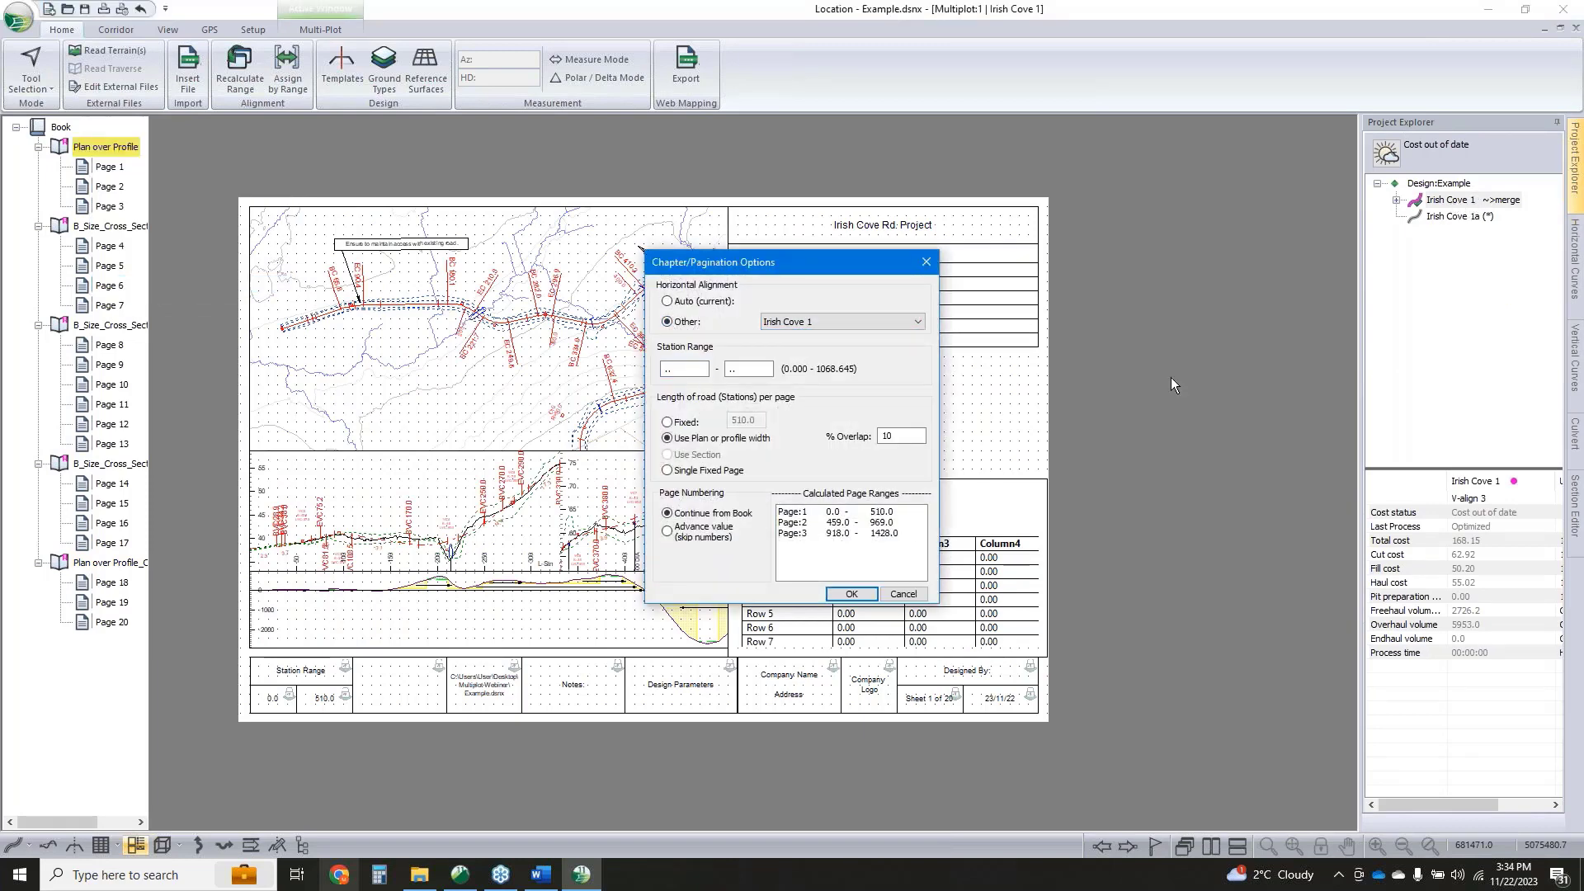
left_click(857, 595)
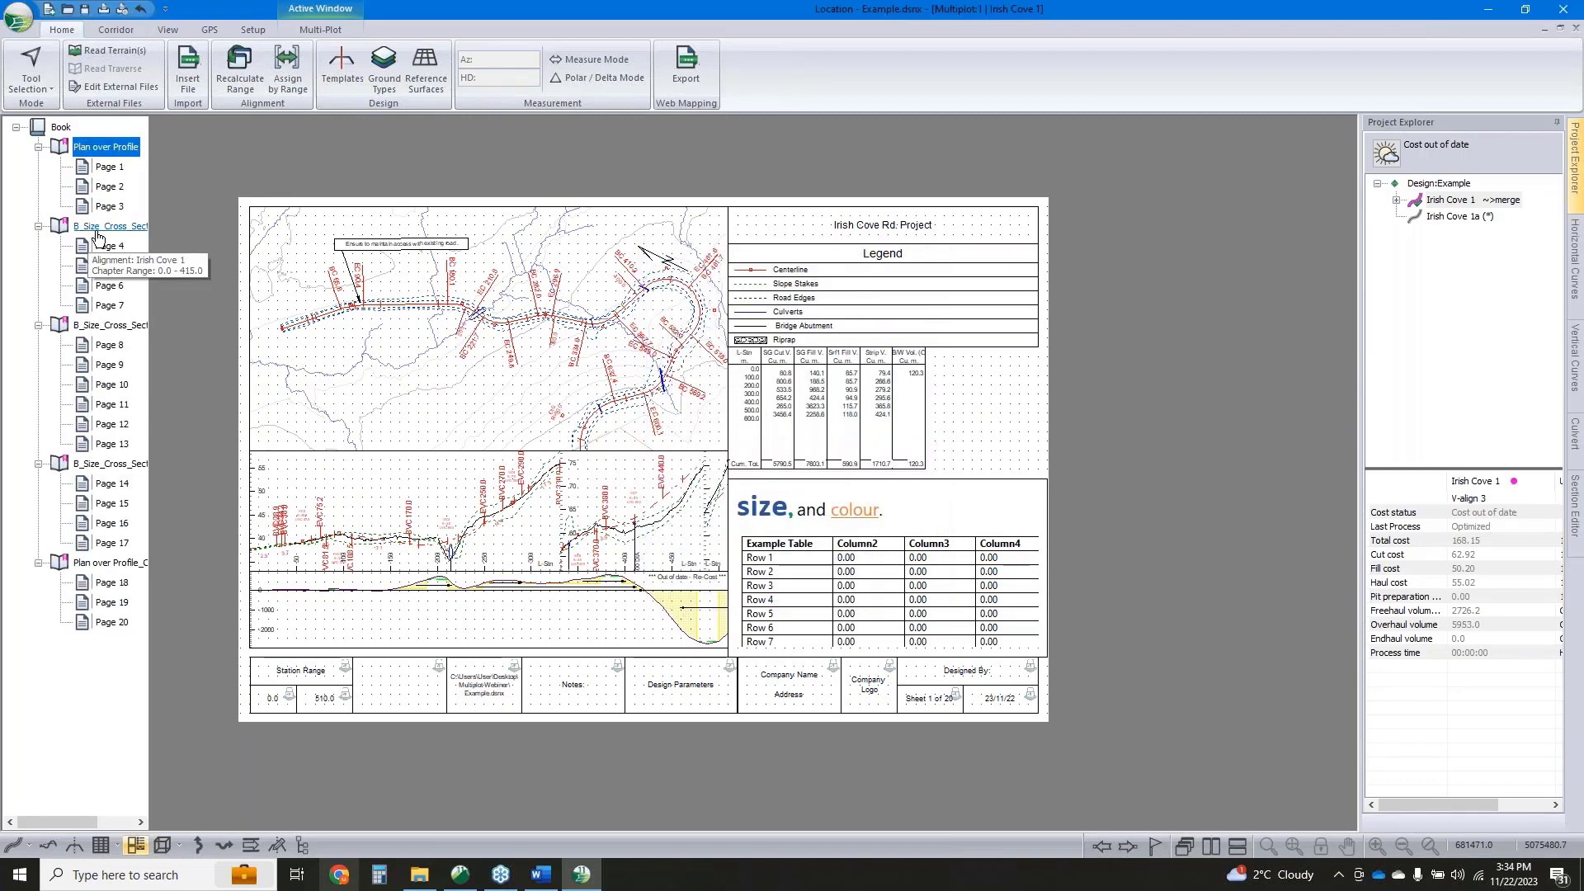
Tie the first cross-section chapter to the Irish Cove 1 alignment instead of the automatic current alignment
right_click(103, 227)
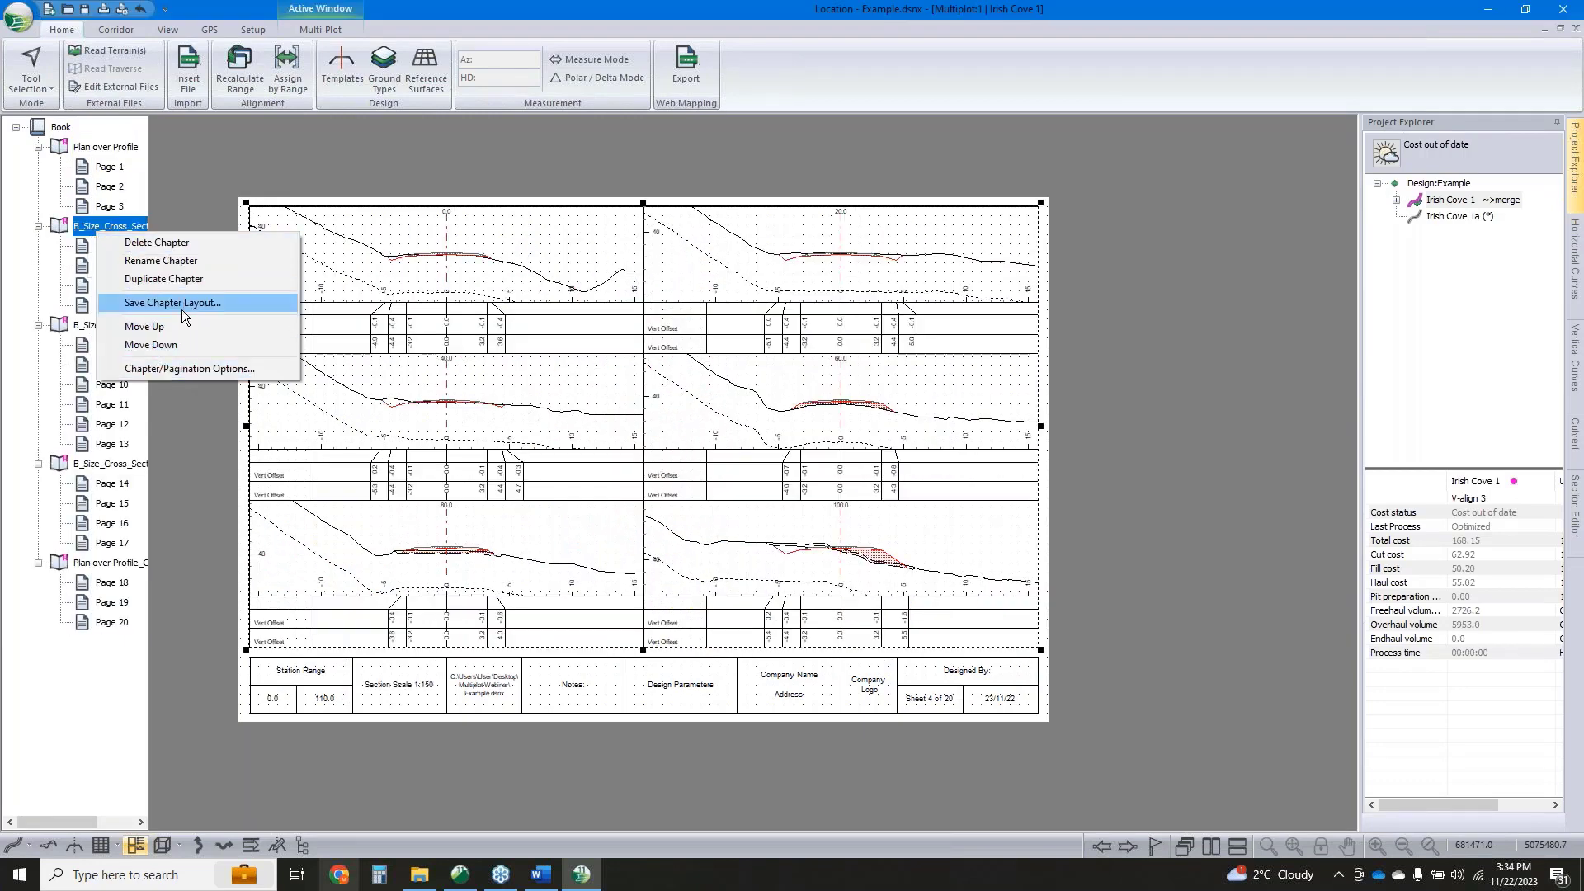
left_click(191, 369)
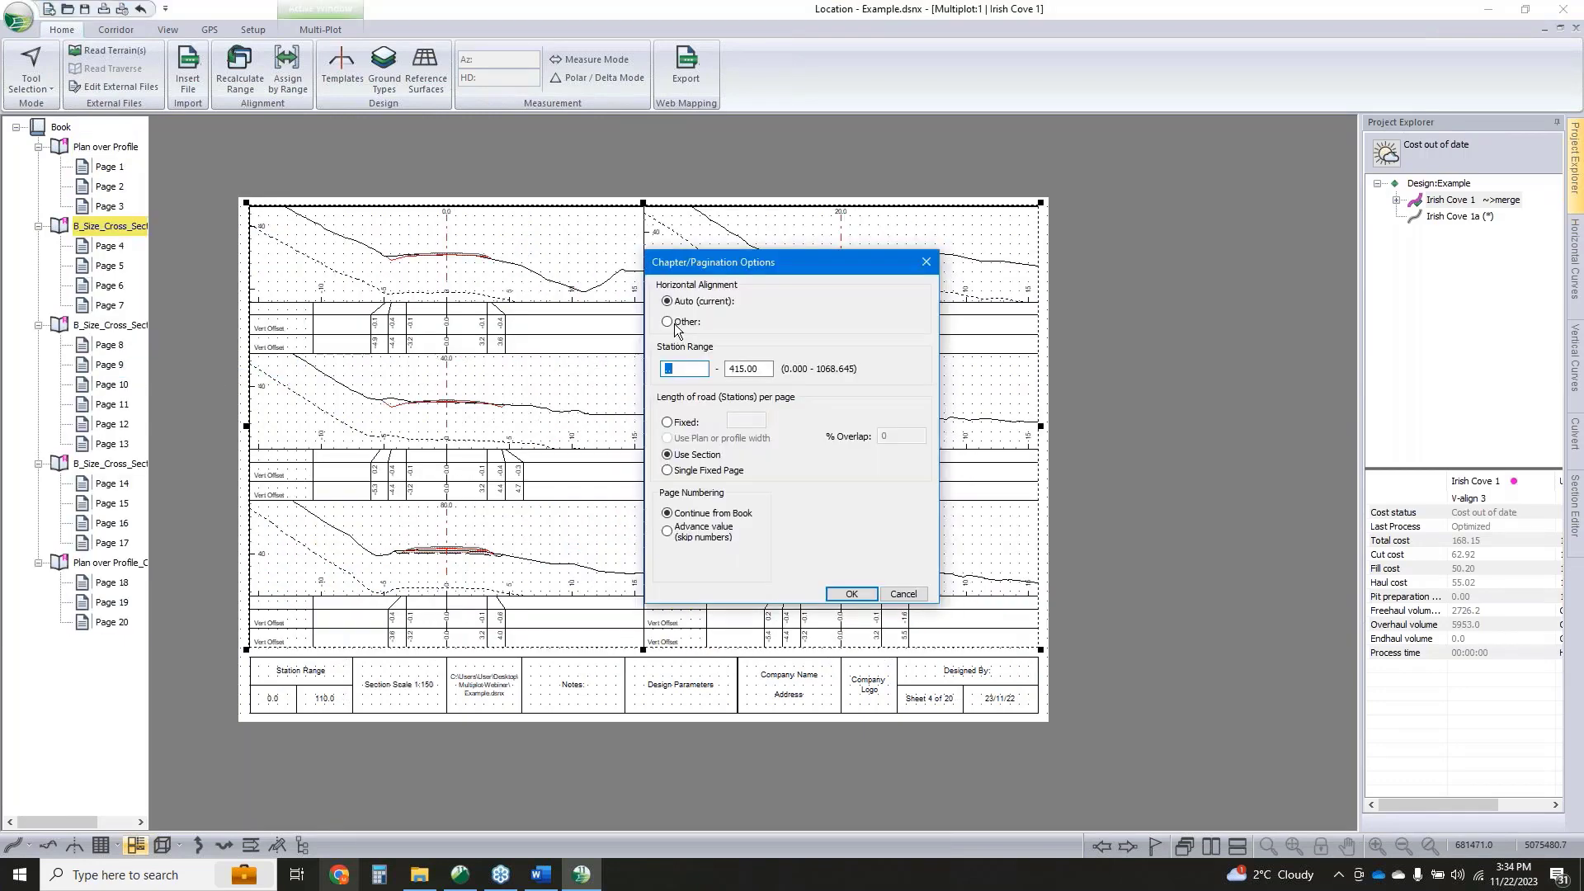
left_click(668, 322)
left_click(850, 594)
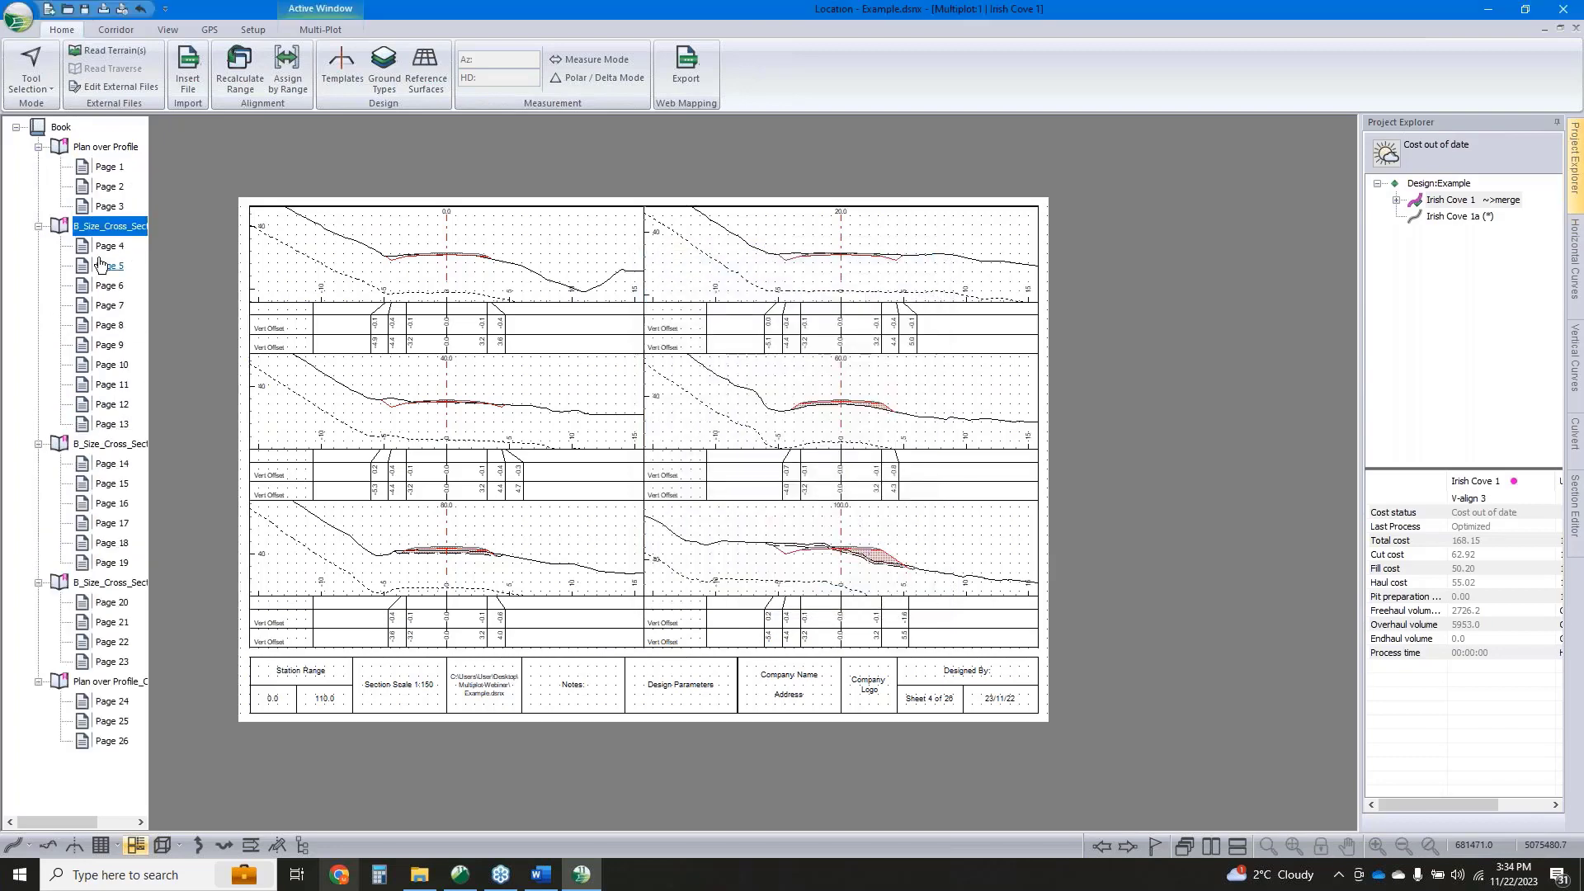
Set the duplicated Plan over Profile chapter's horizontal alignment to Other with Irish Cove 1a
right_click(101, 443)
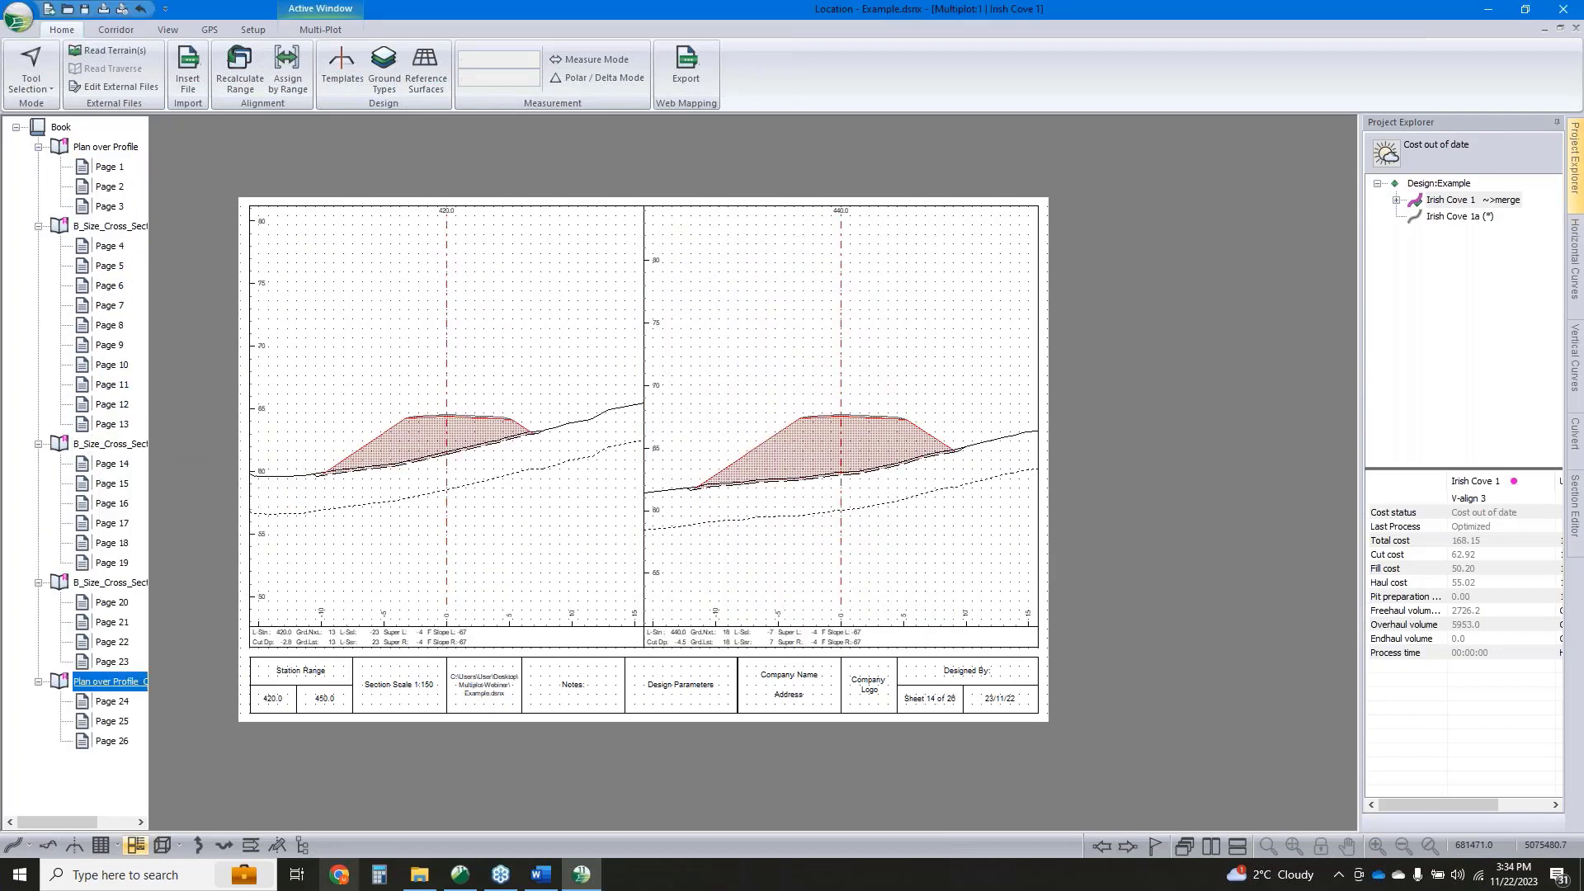
left_click(111, 681)
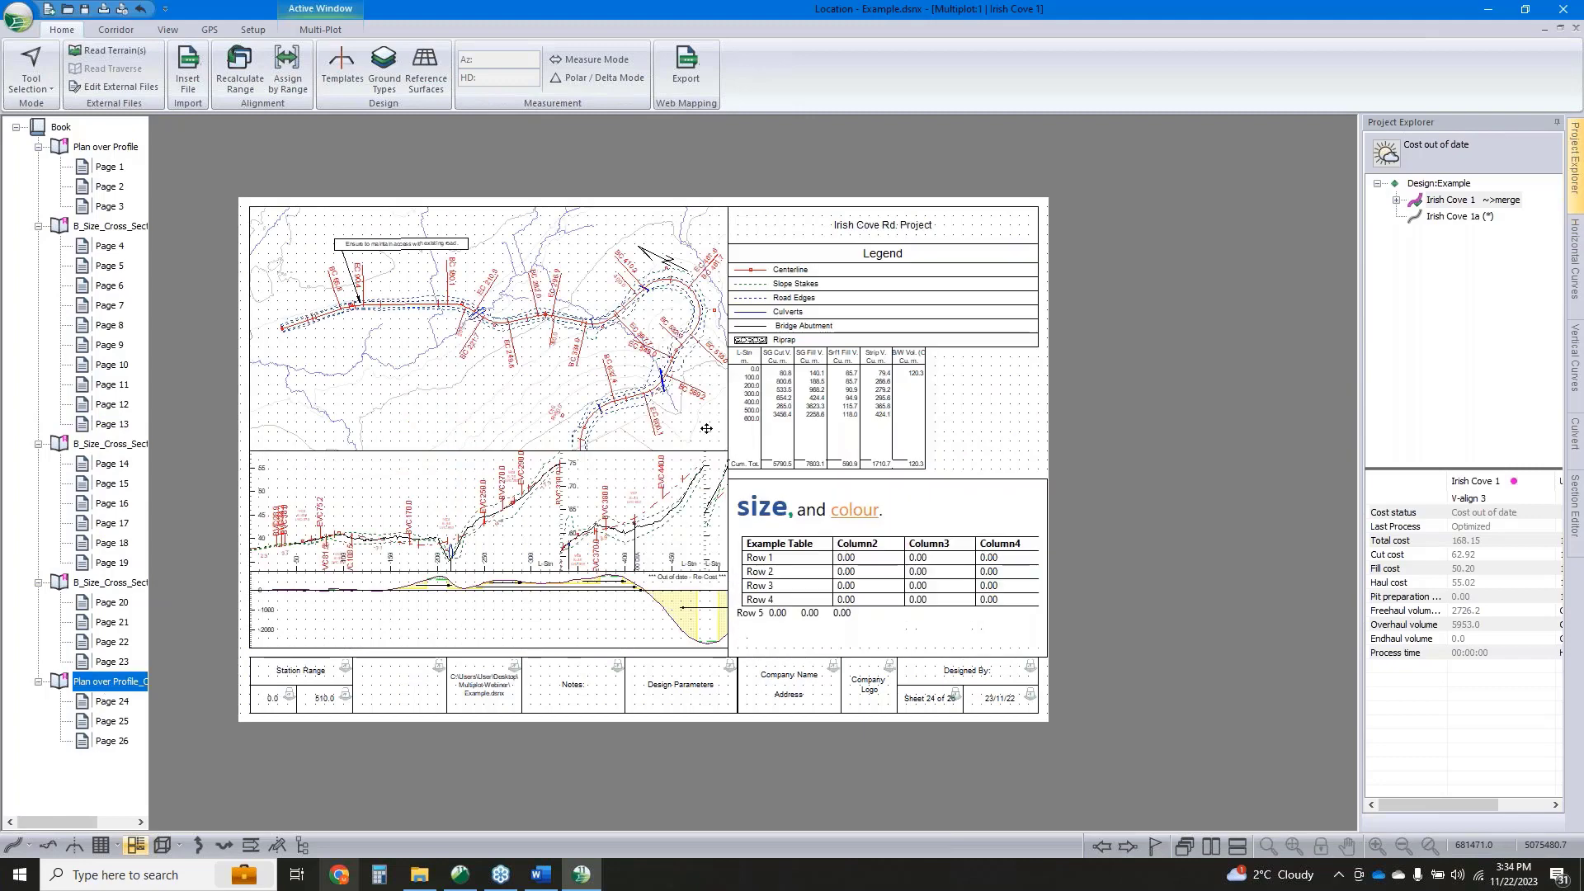
right_click(111, 682)
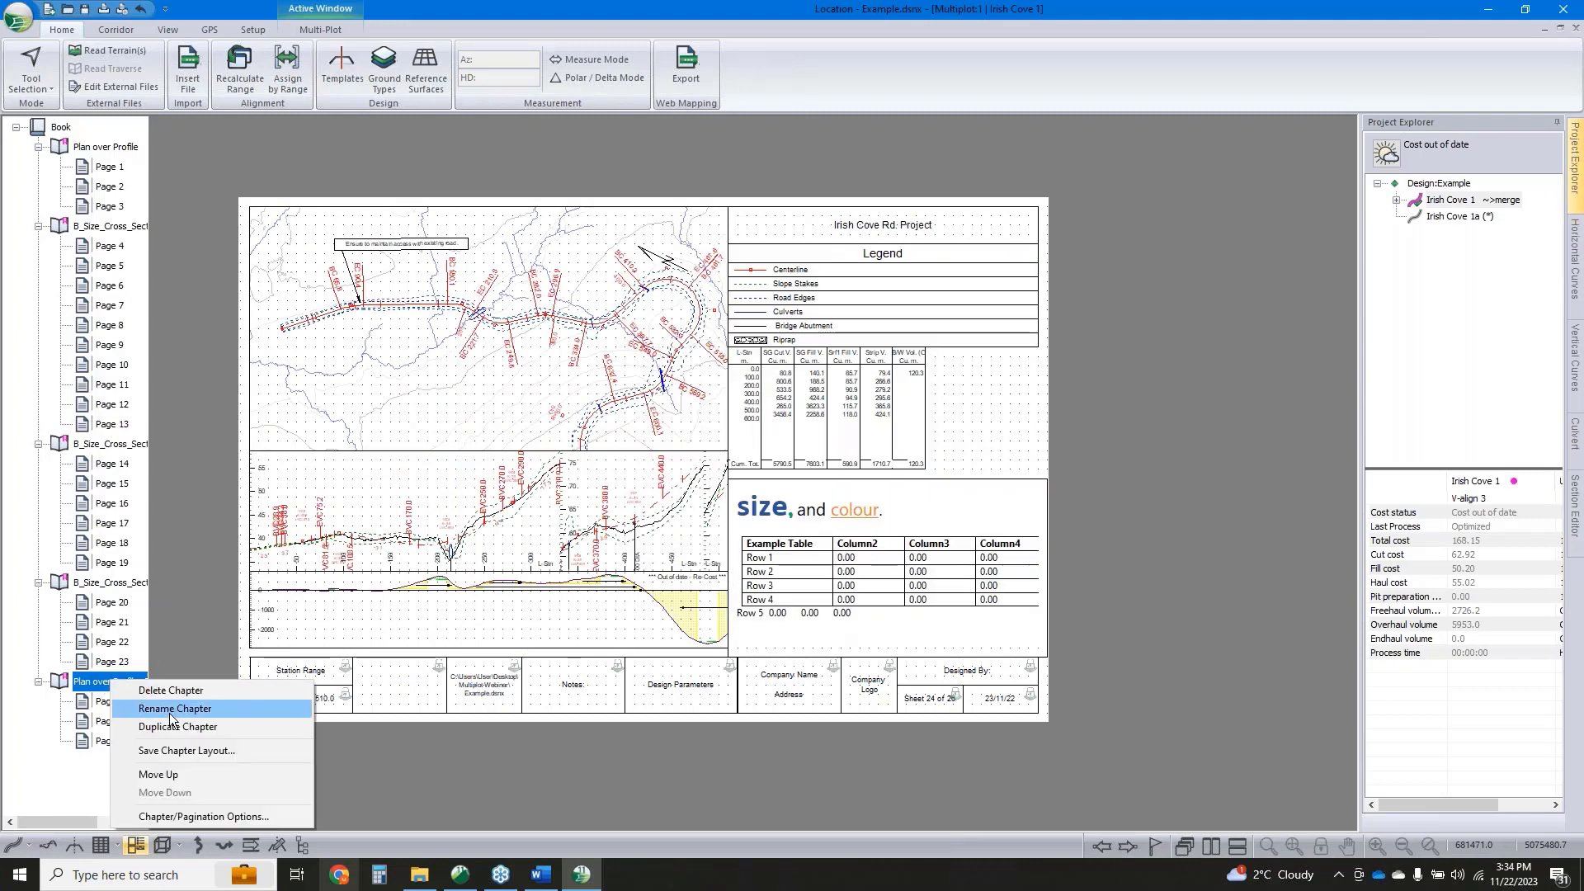
left_click(191, 817)
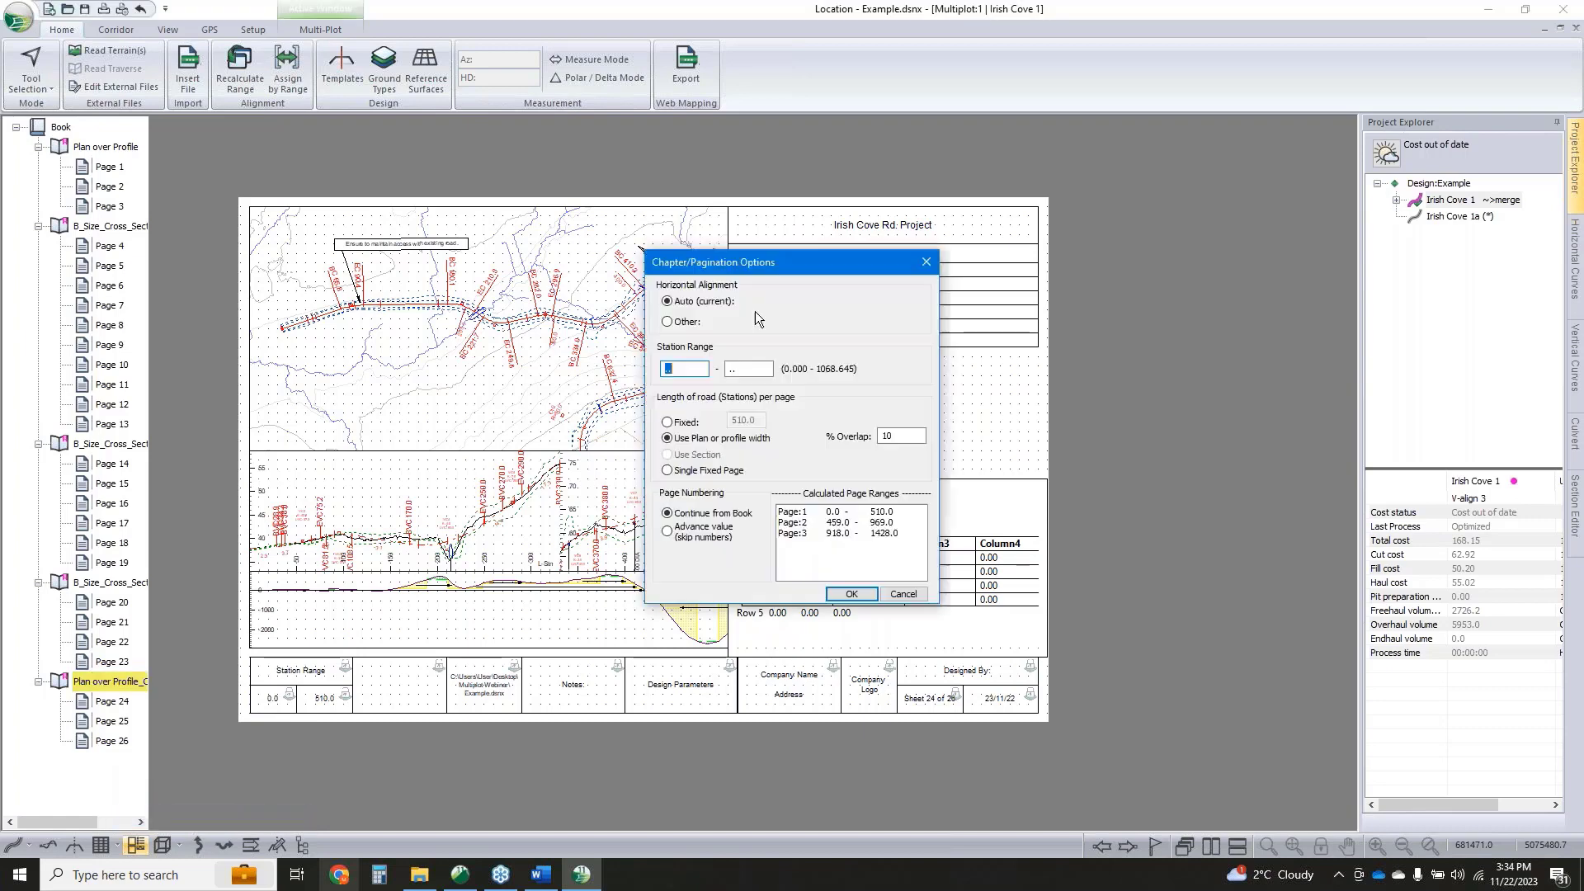
left_click(836, 325)
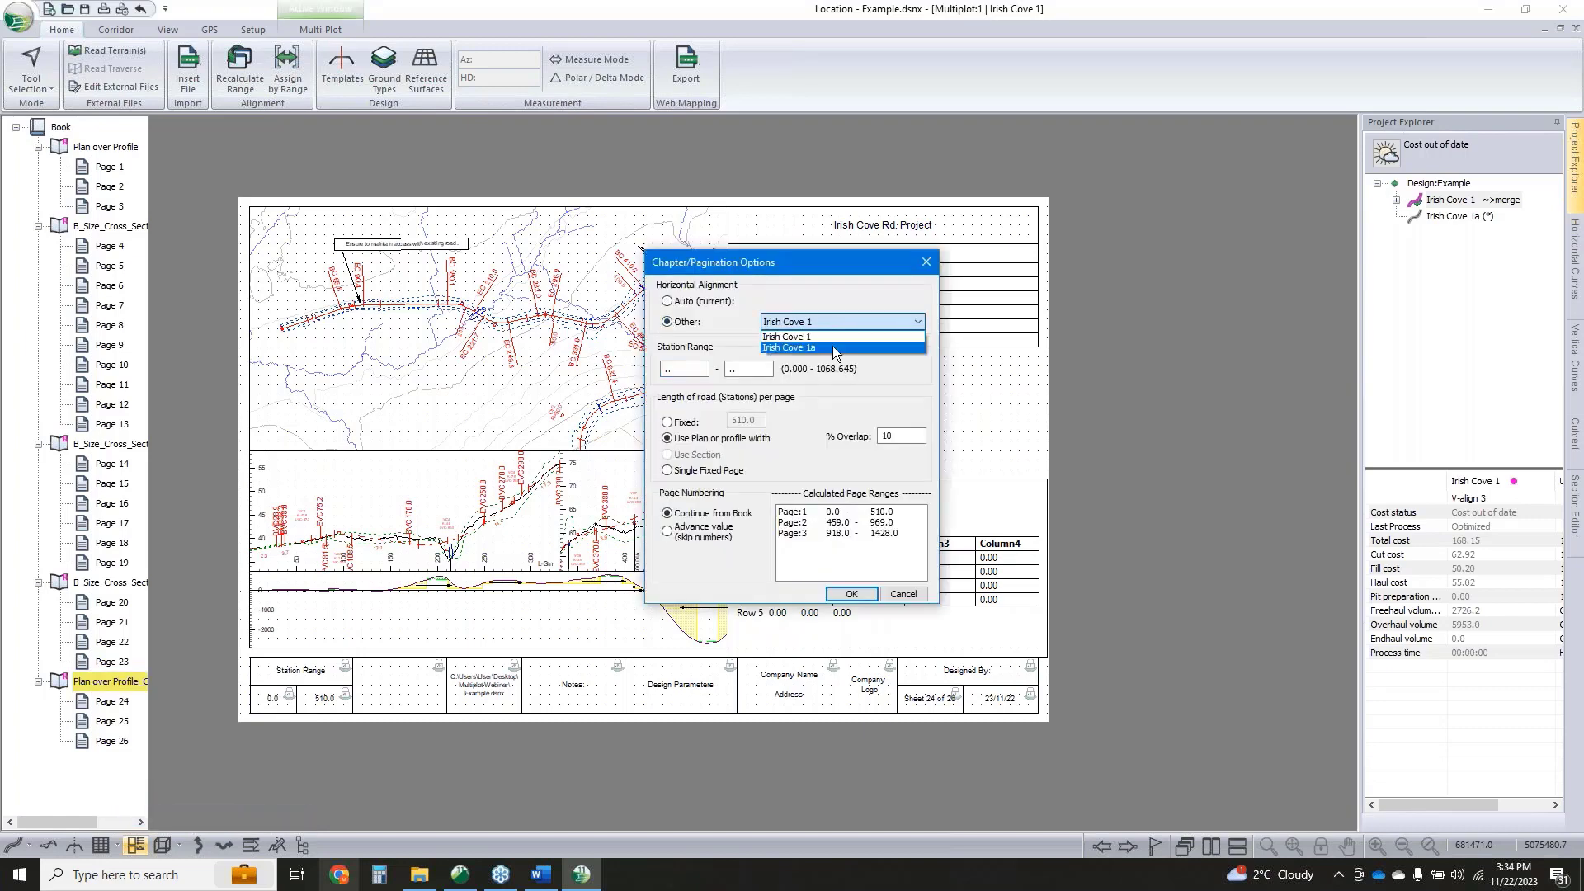
left_click(833, 344)
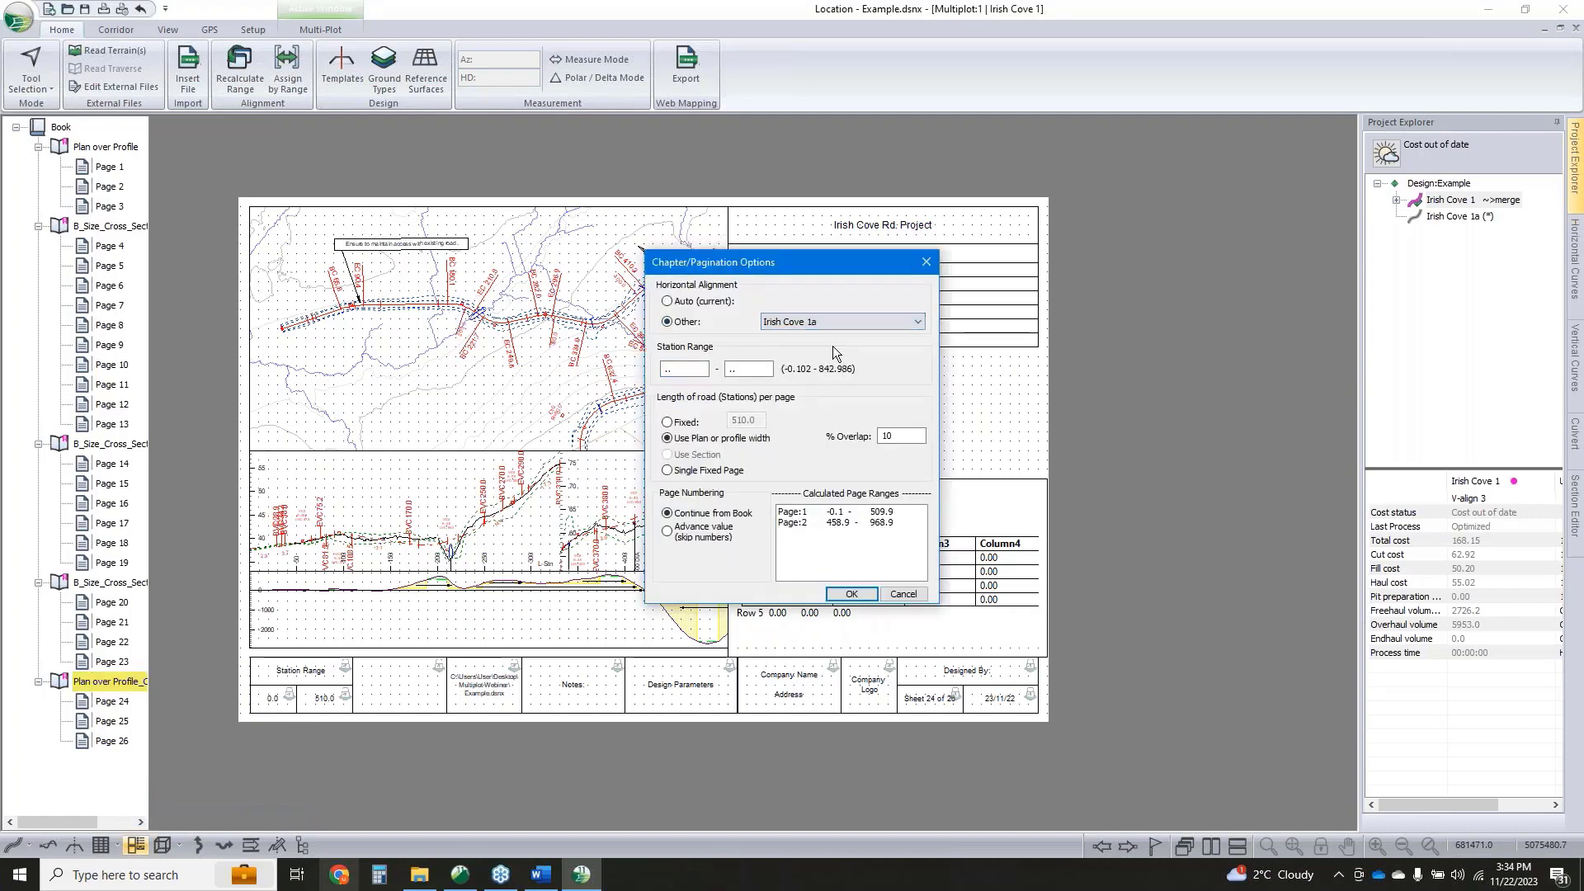
left_click(851, 594)
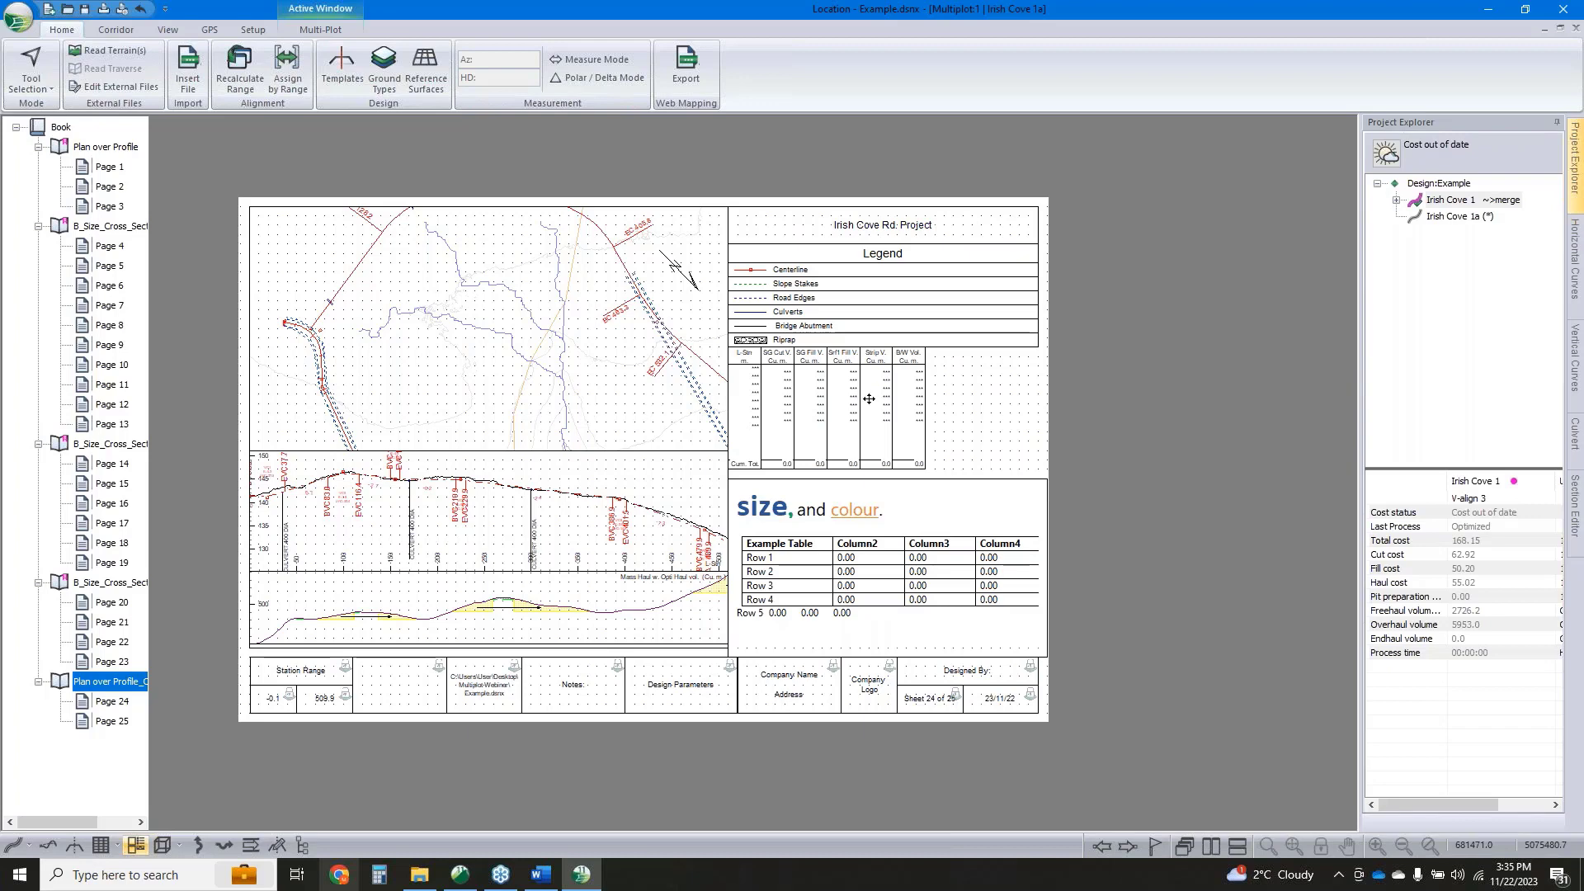
Add the B_Size_Plan_Profile-1 chapter from the web library to the book
left_click(844, 390)
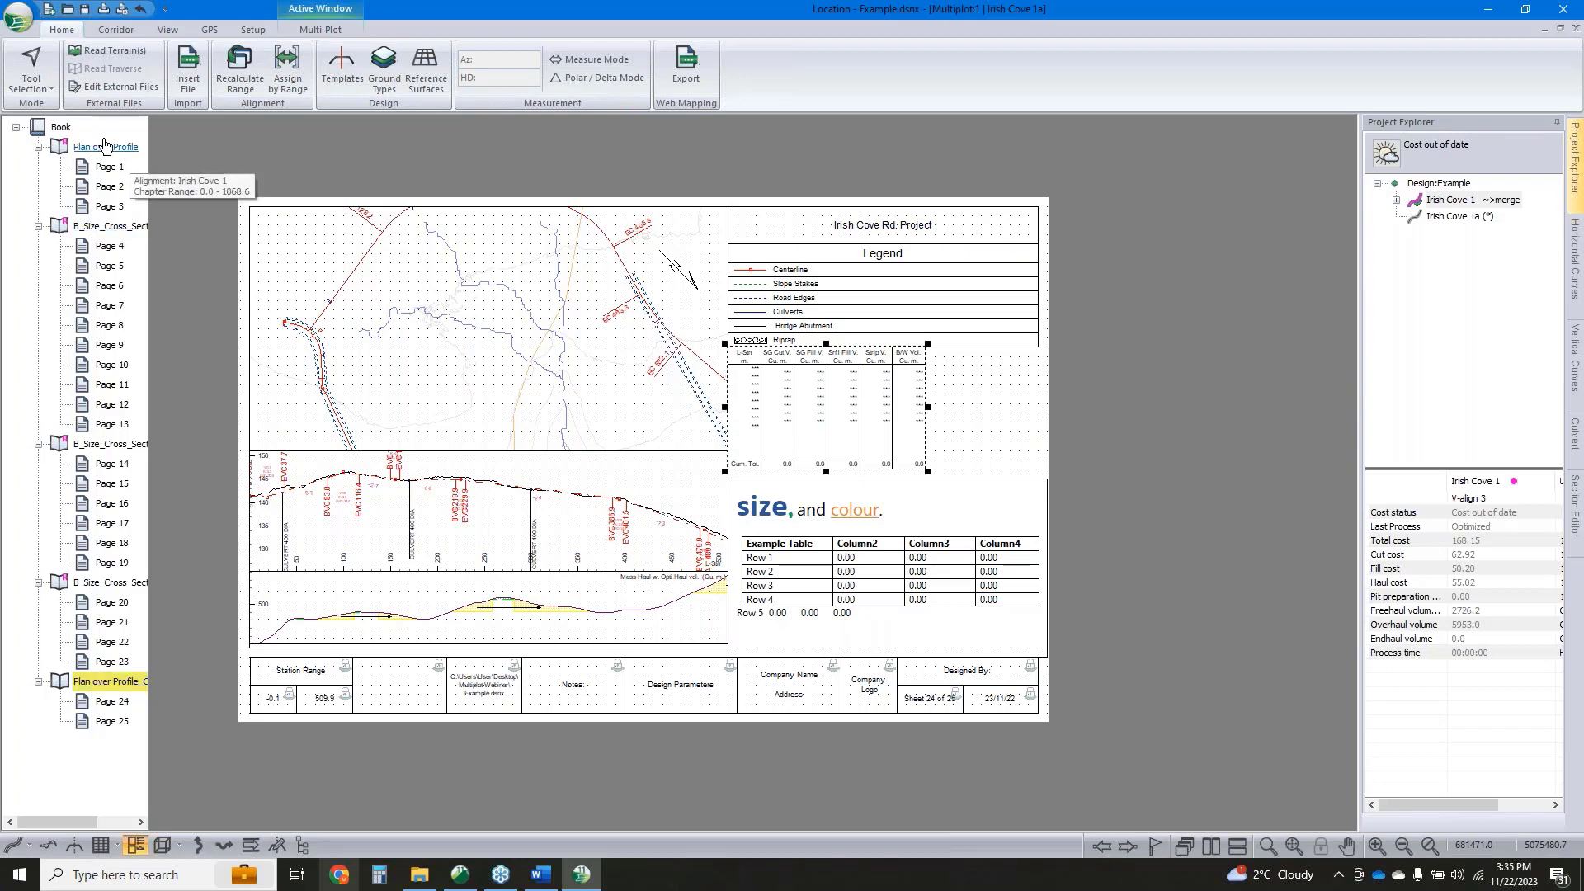
left_click(320, 29)
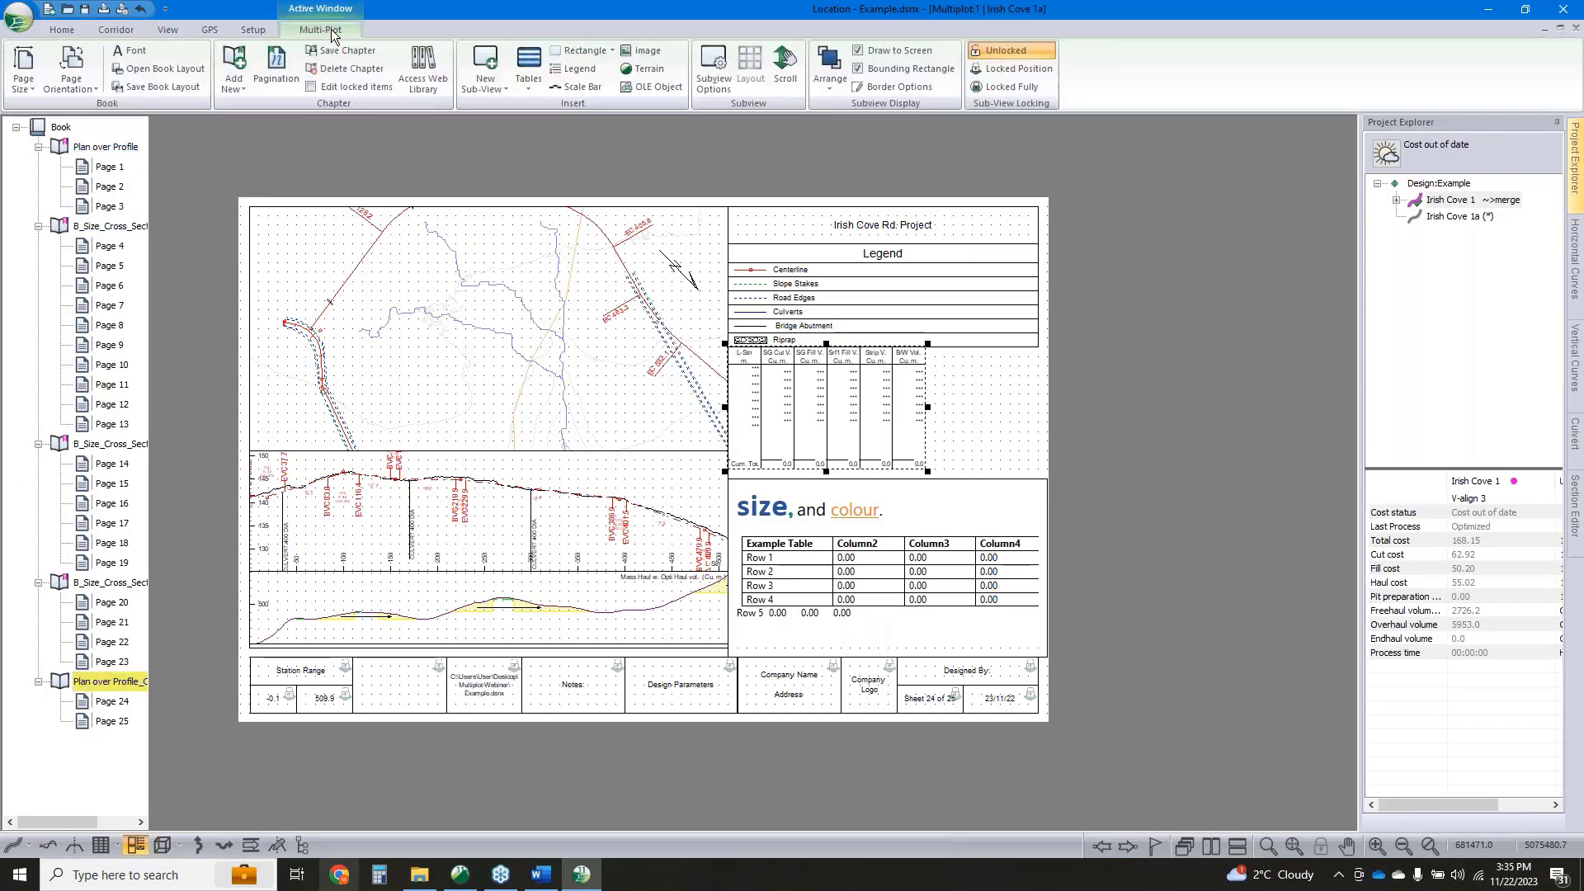
left_click(413, 81)
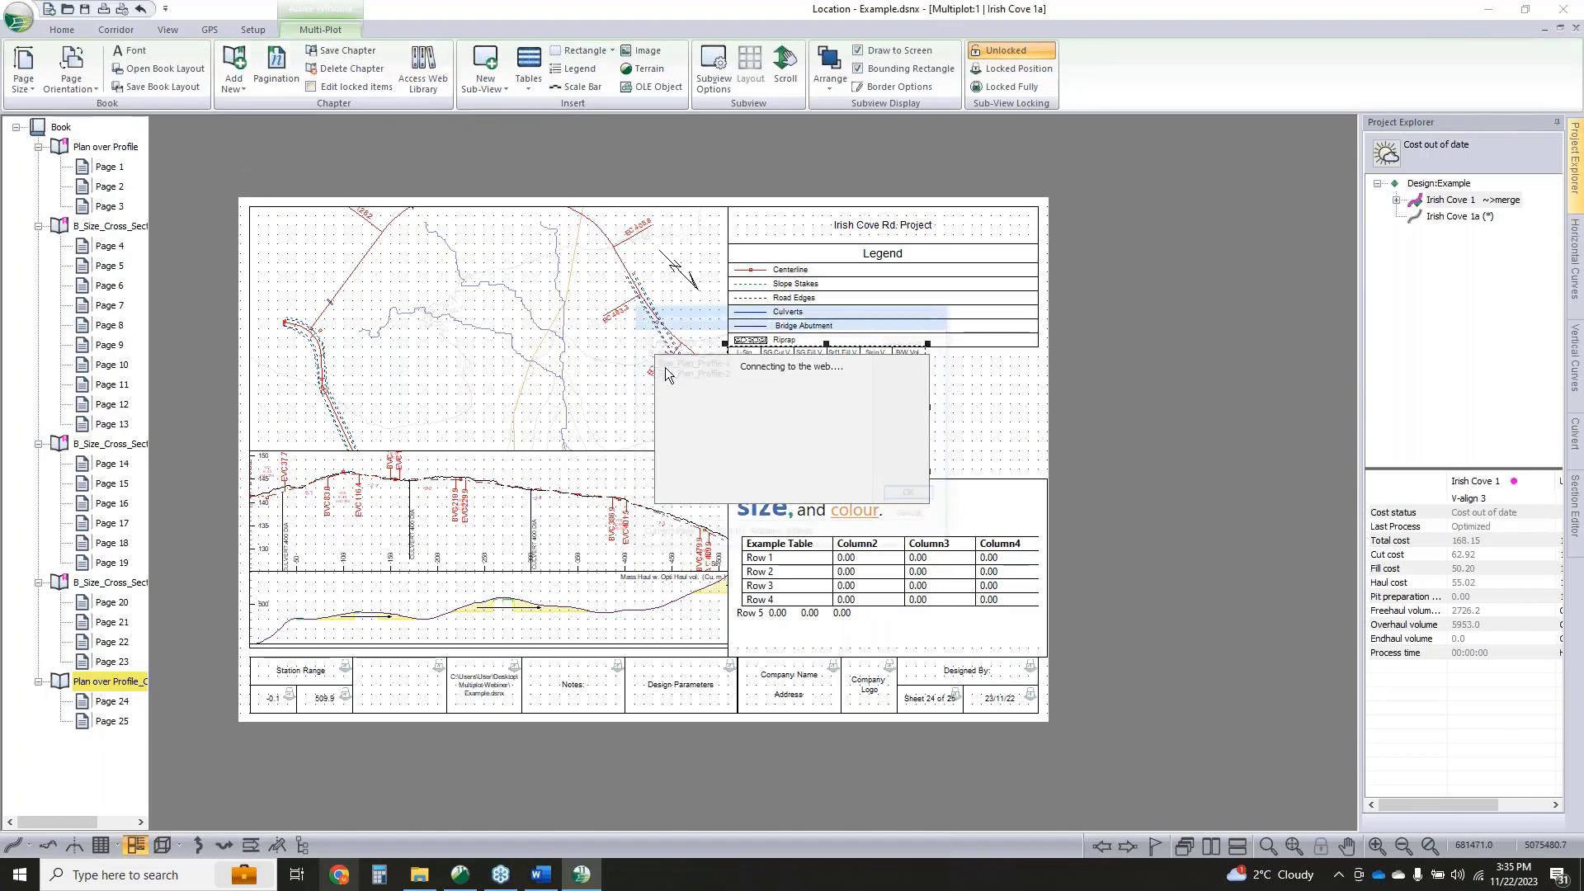
left_click(694, 361)
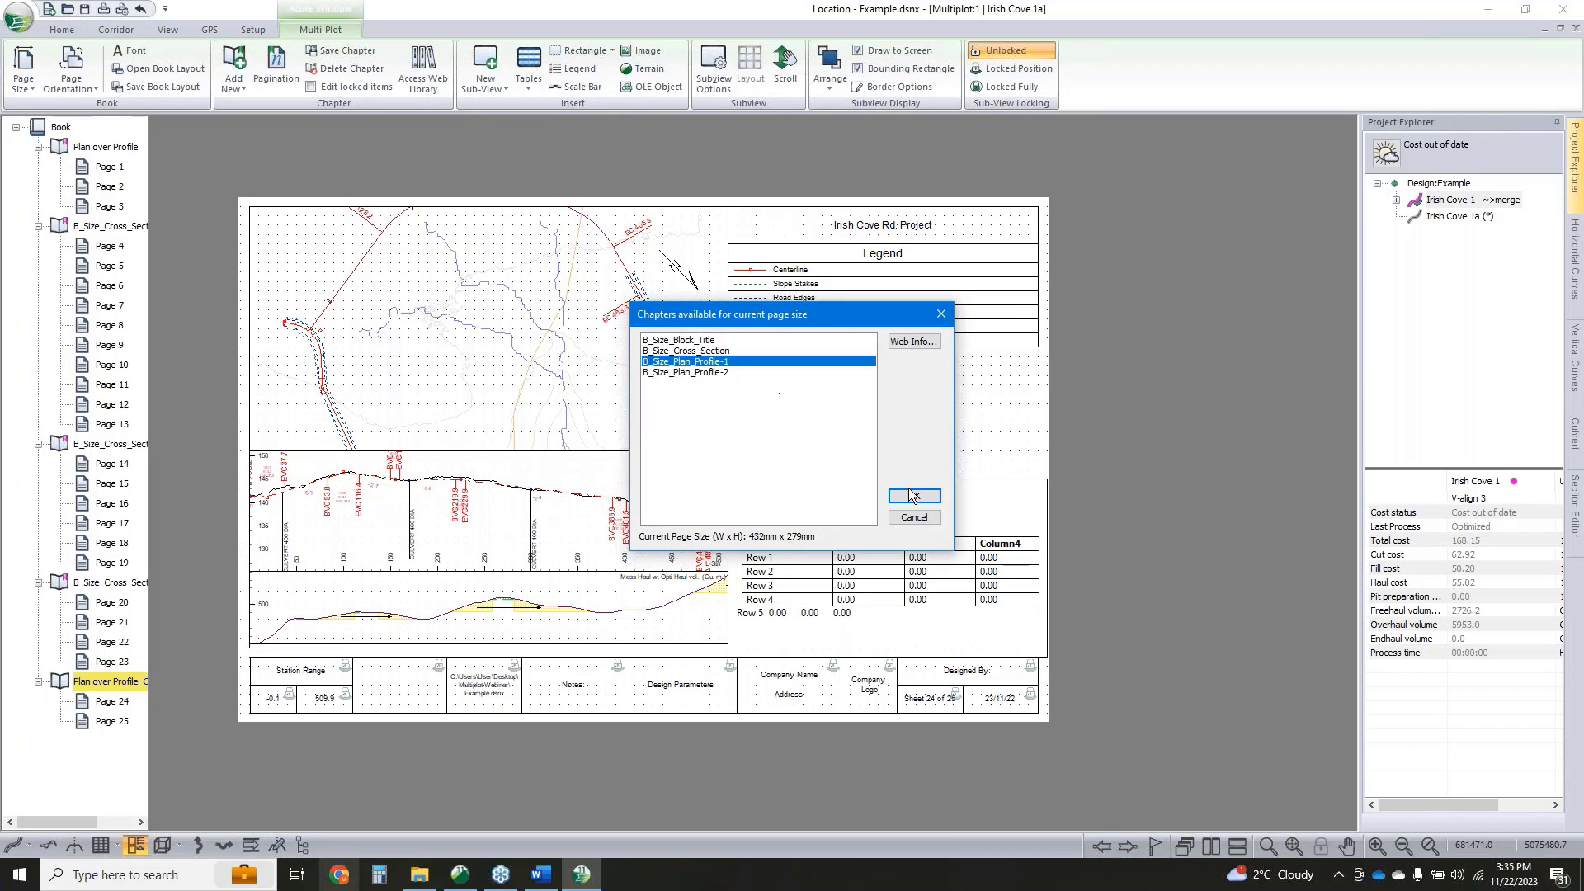
left_click(913, 496)
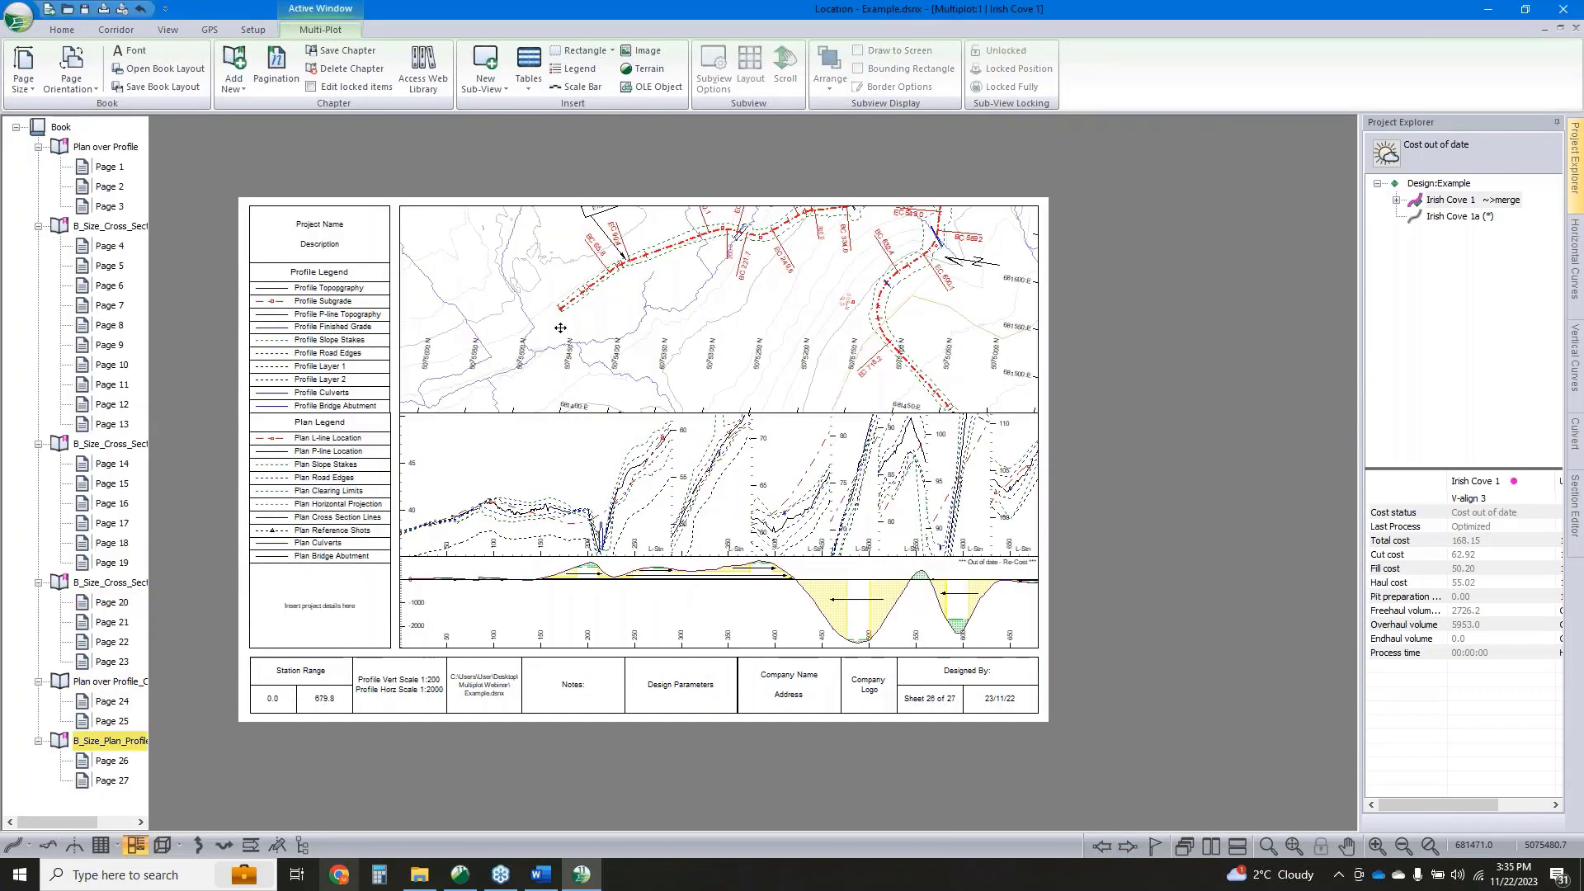
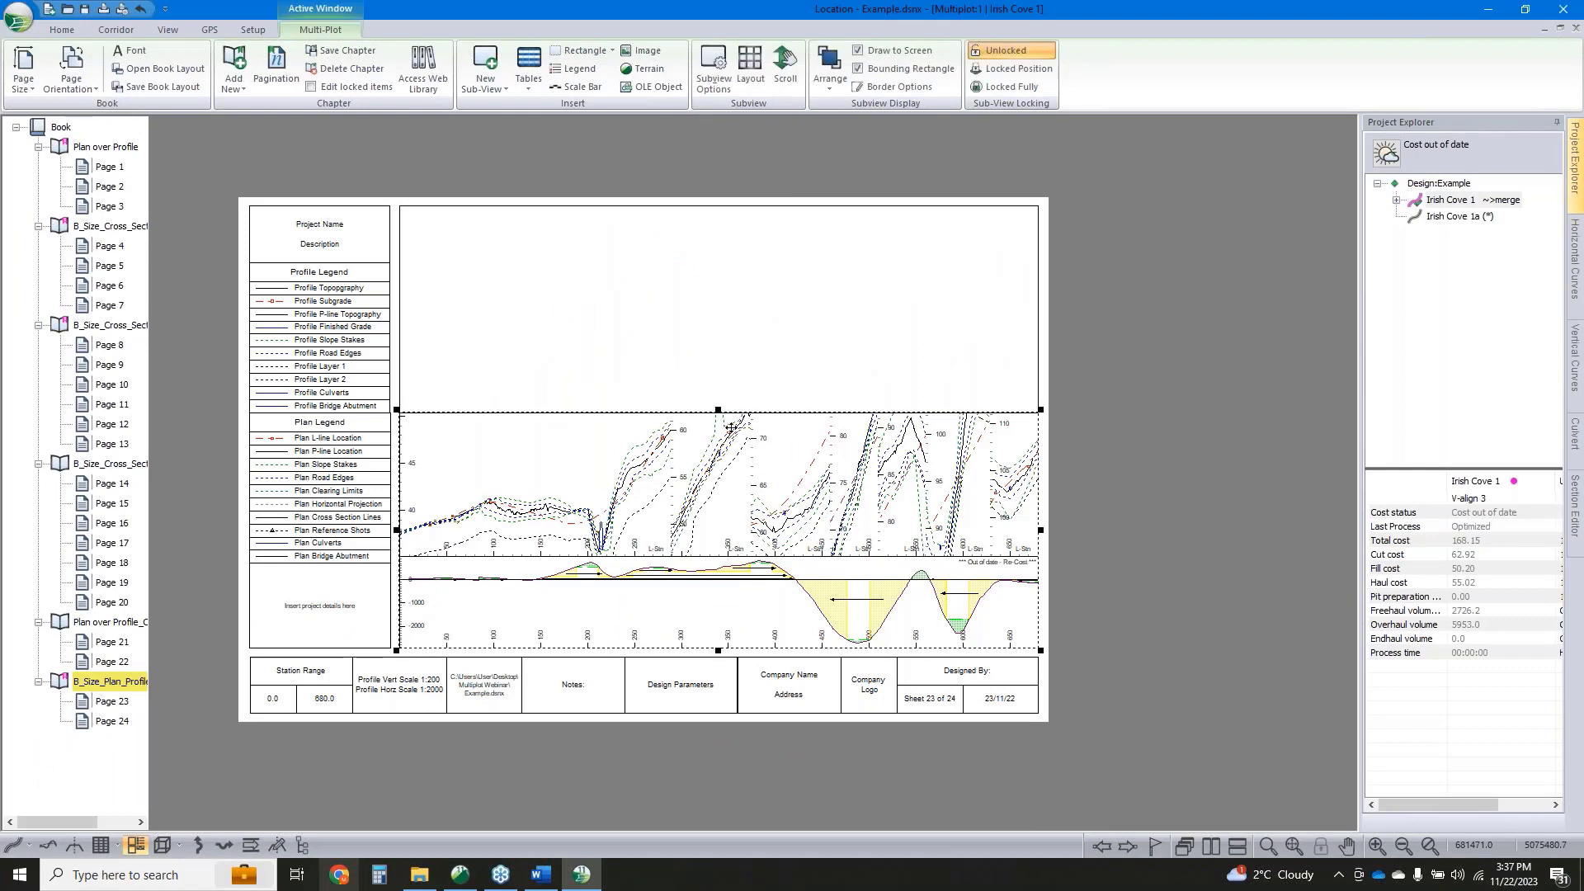
Show the layout grid on the multi-plot pages and set its spacing to 5 millimetres
double_click(402, 246)
left_click(689, 447)
left_click_drag(899, 427, 827, 443)
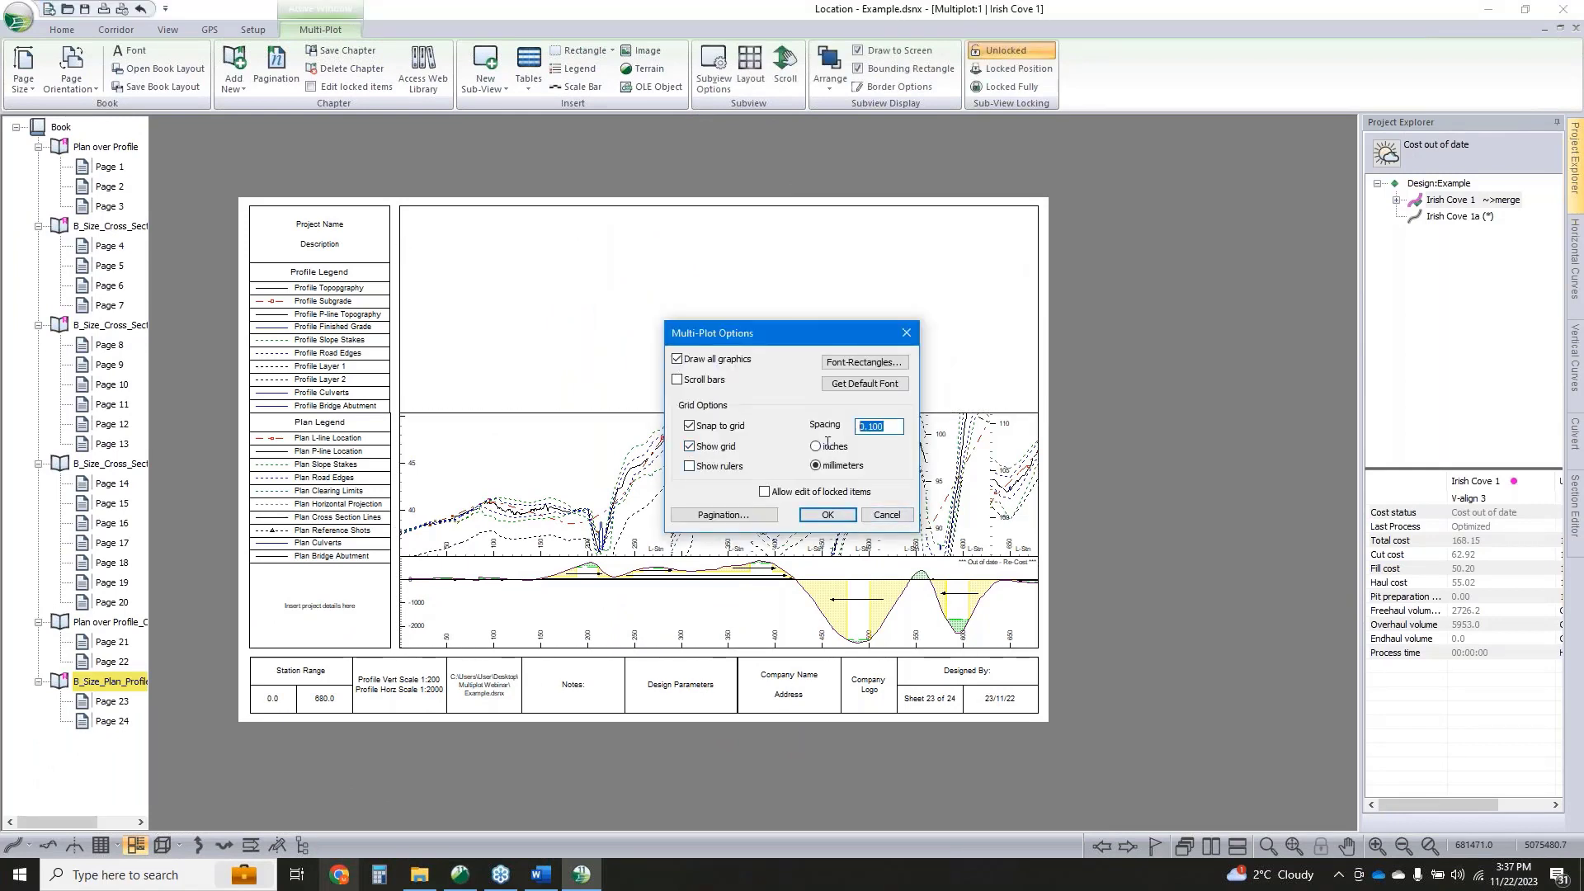
type("5")
left_click(827, 514)
Stretch the new chapter's profile sub-view up over the empty plan area and set its vertical scale to 400
left_click(715, 410)
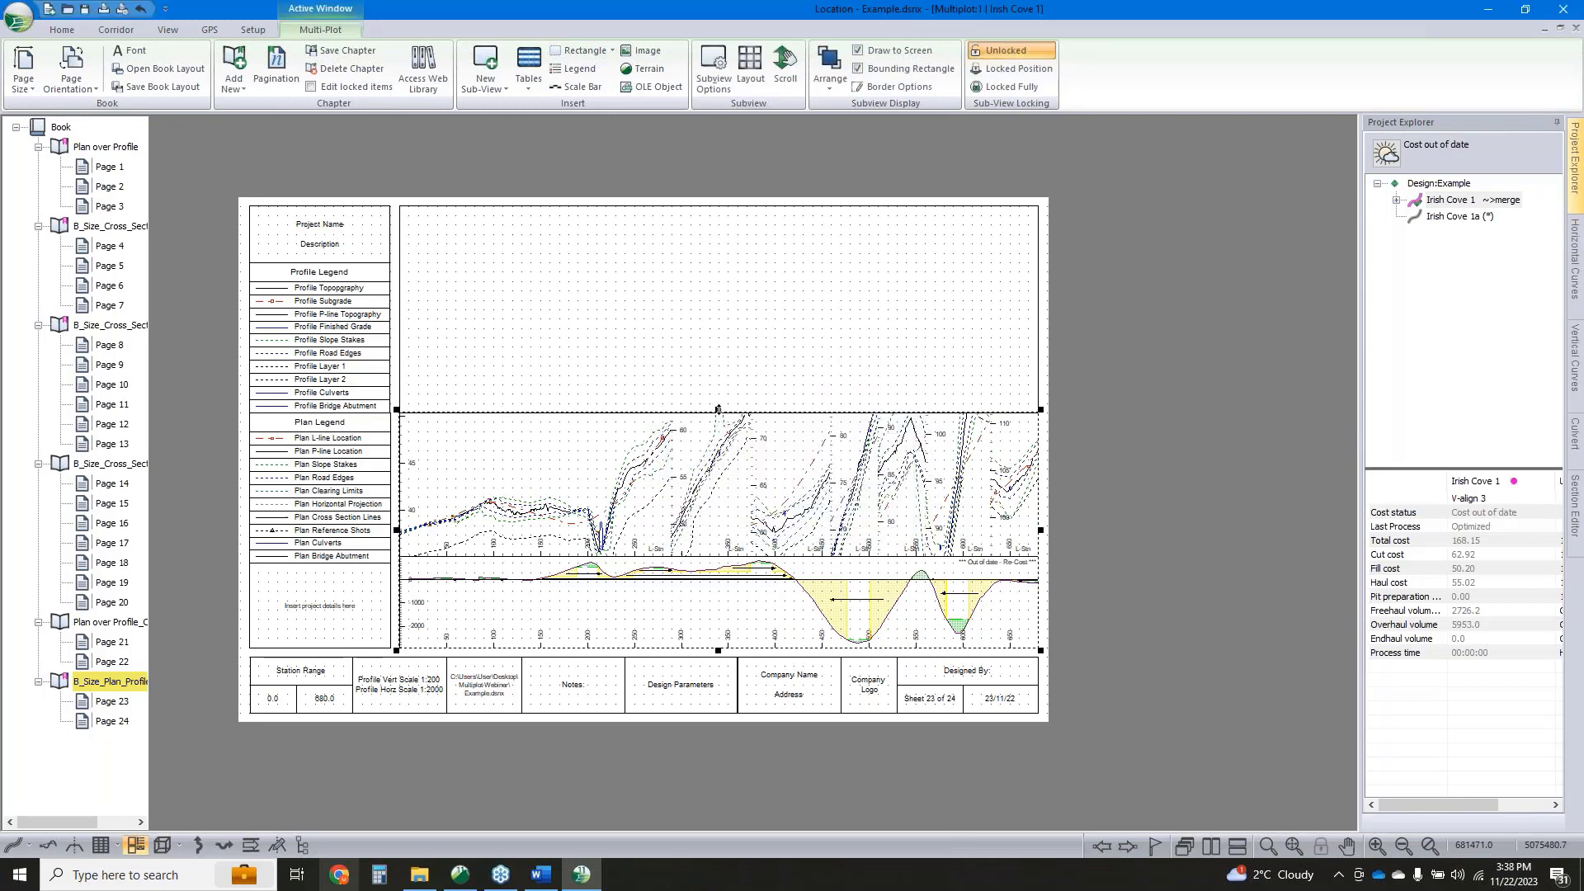
left_click_drag(718, 409, 717, 207)
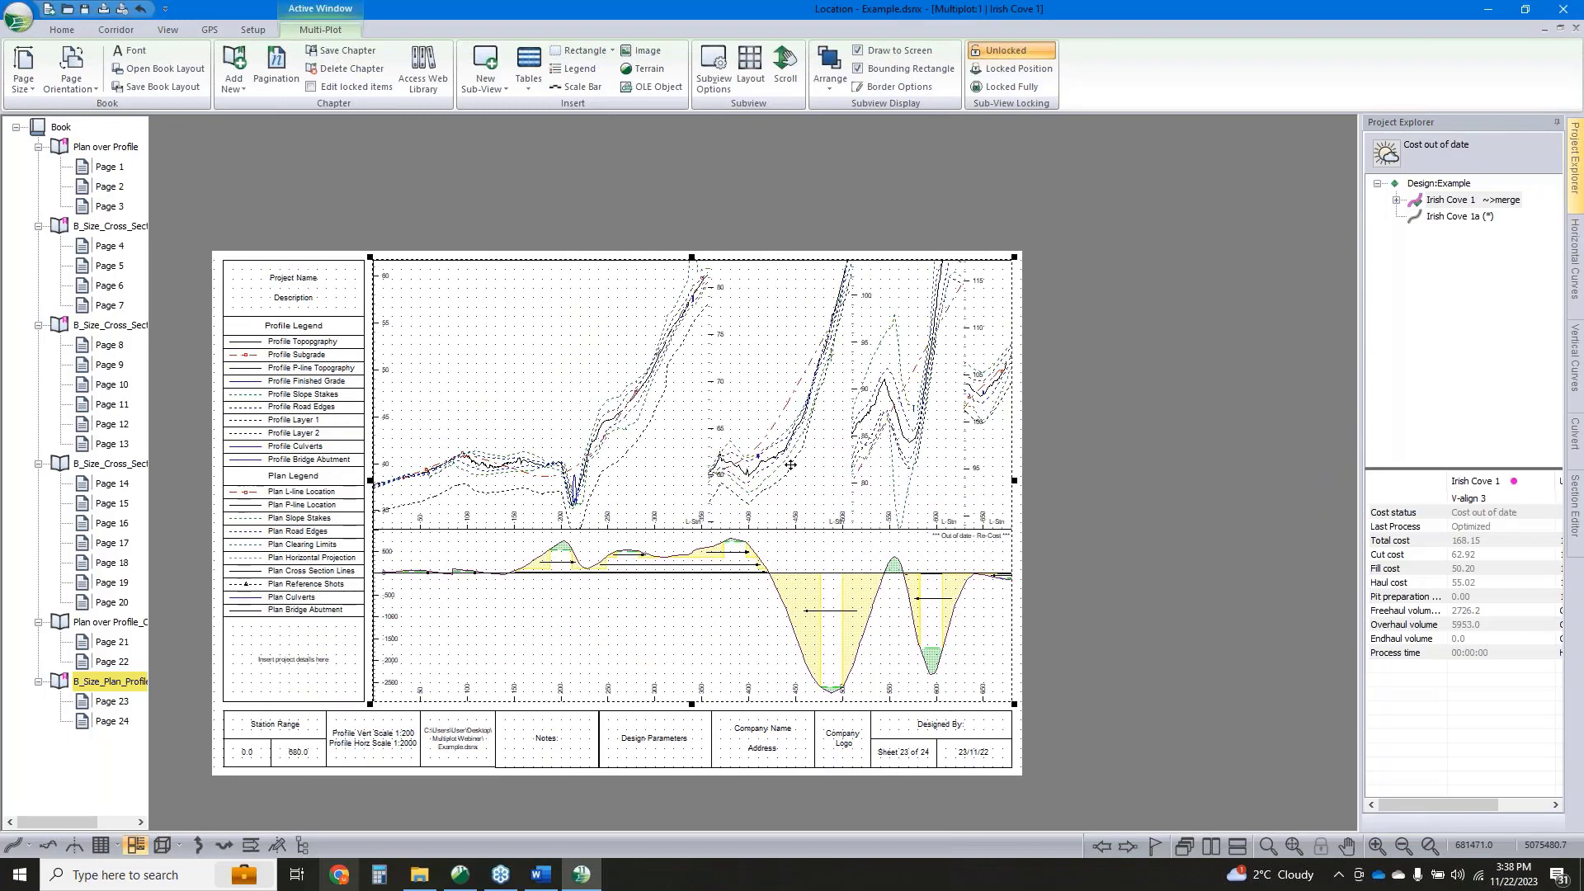
double_click(791, 465)
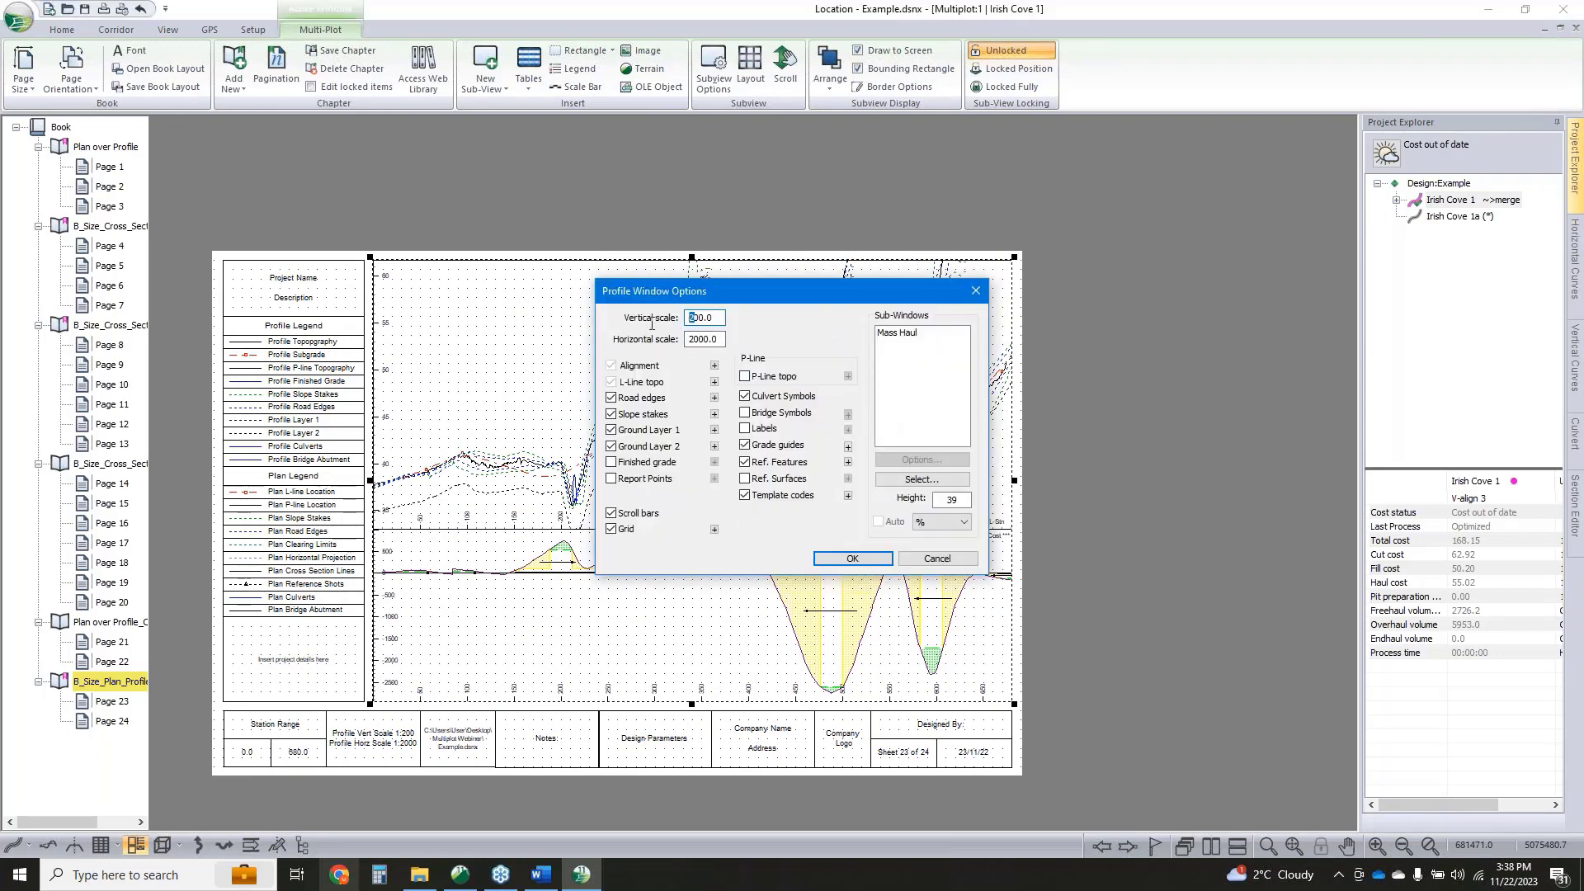
left_click(852, 559)
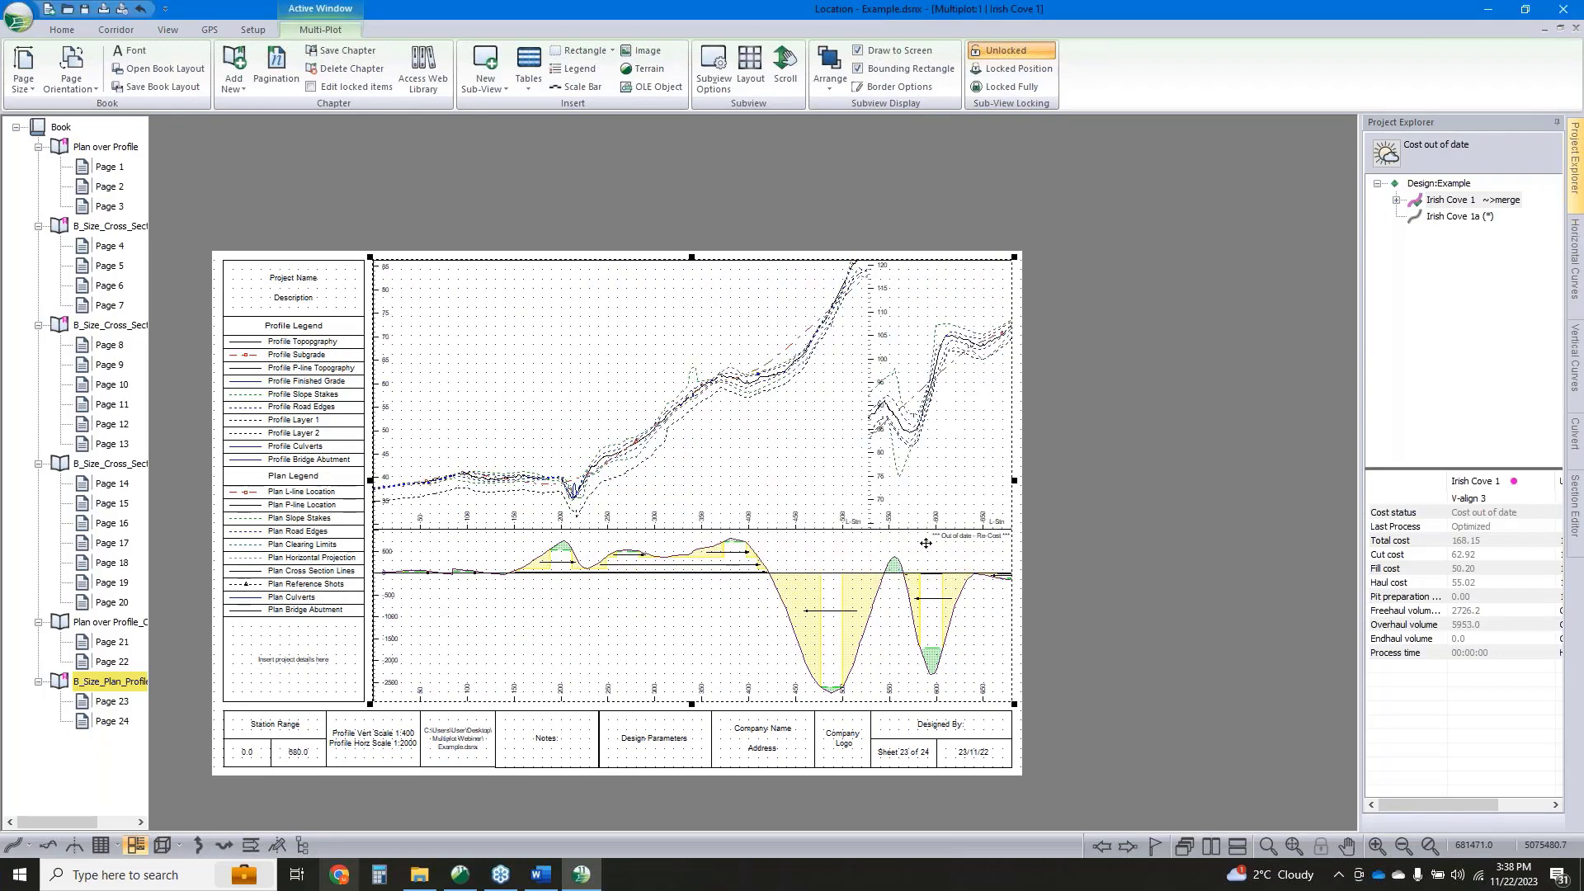
Replace the profile's Mass Haul sub-window with Curves Horizontal and Curves Vertical sub-windows
middle_click_drag(1035, 561, 960, 563)
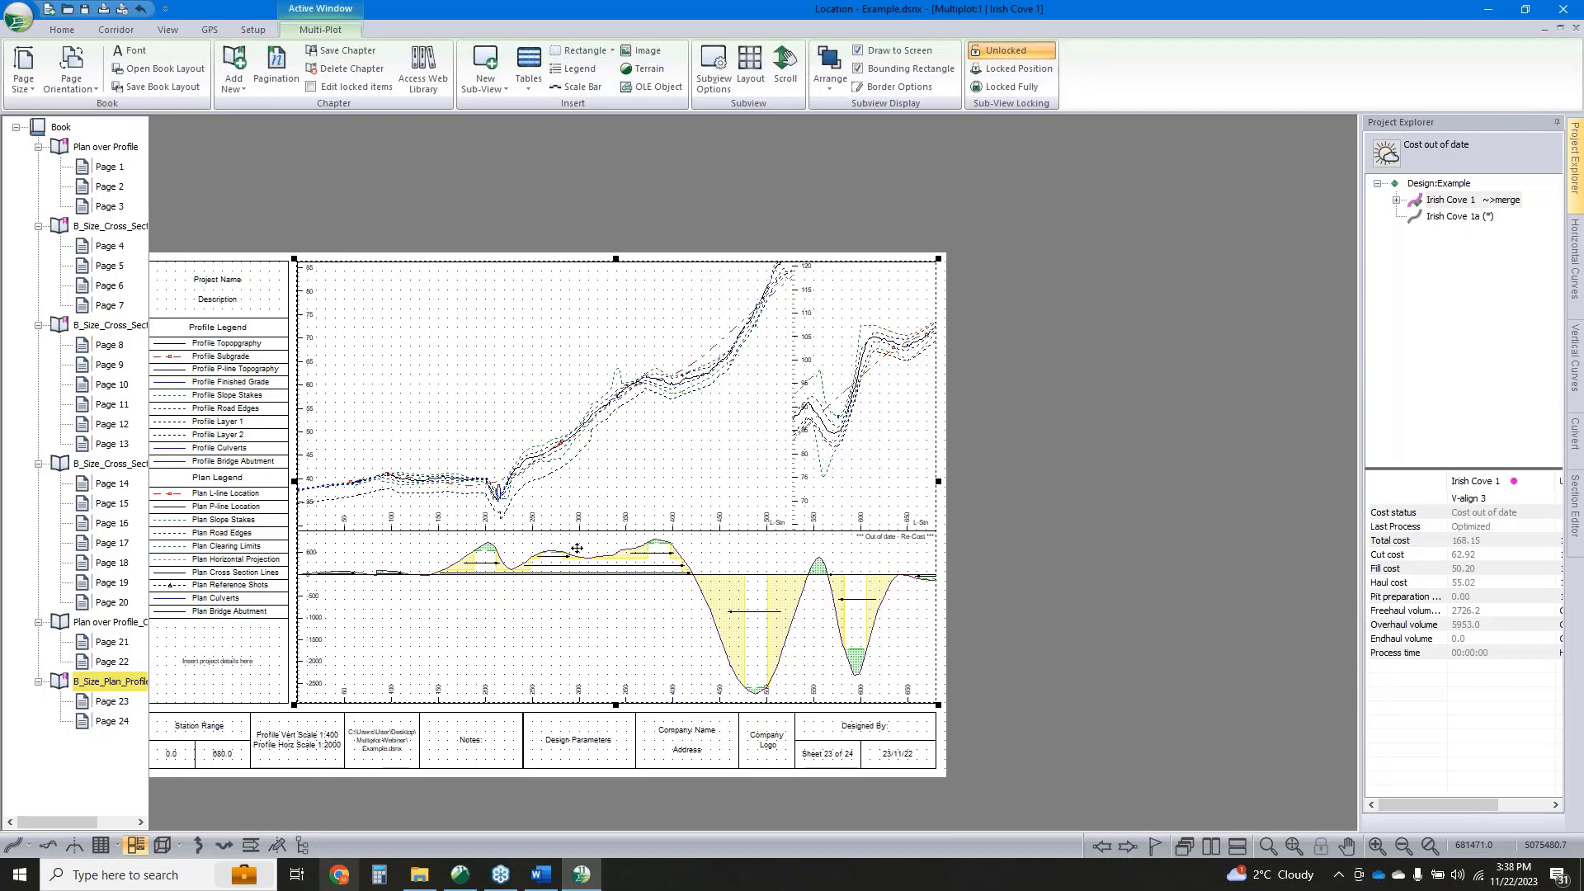
double_click(867, 402)
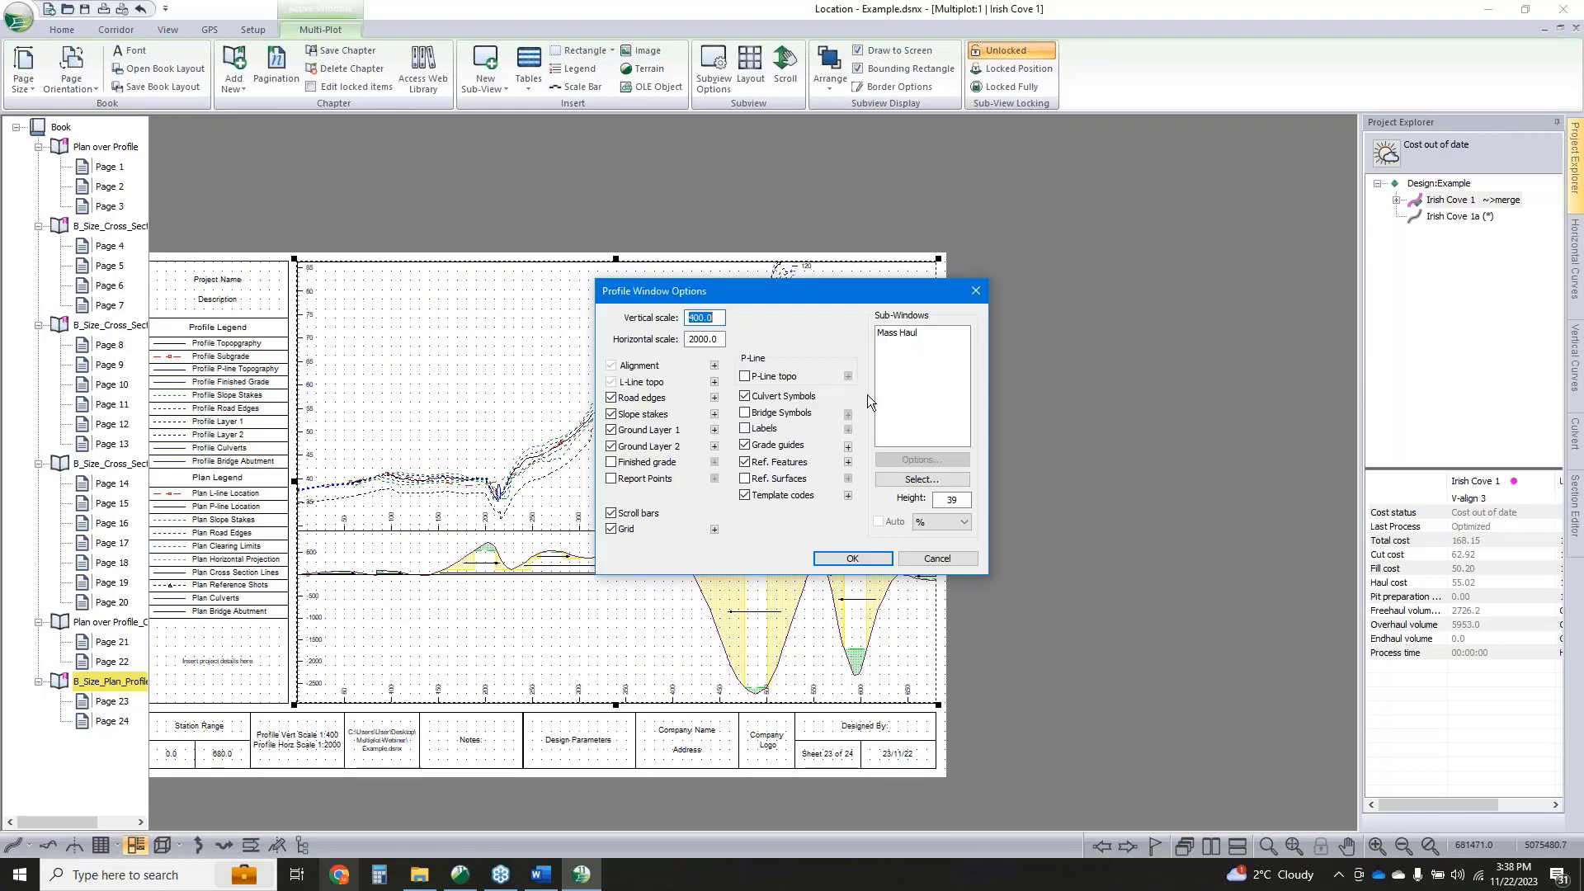
left_click(904, 341)
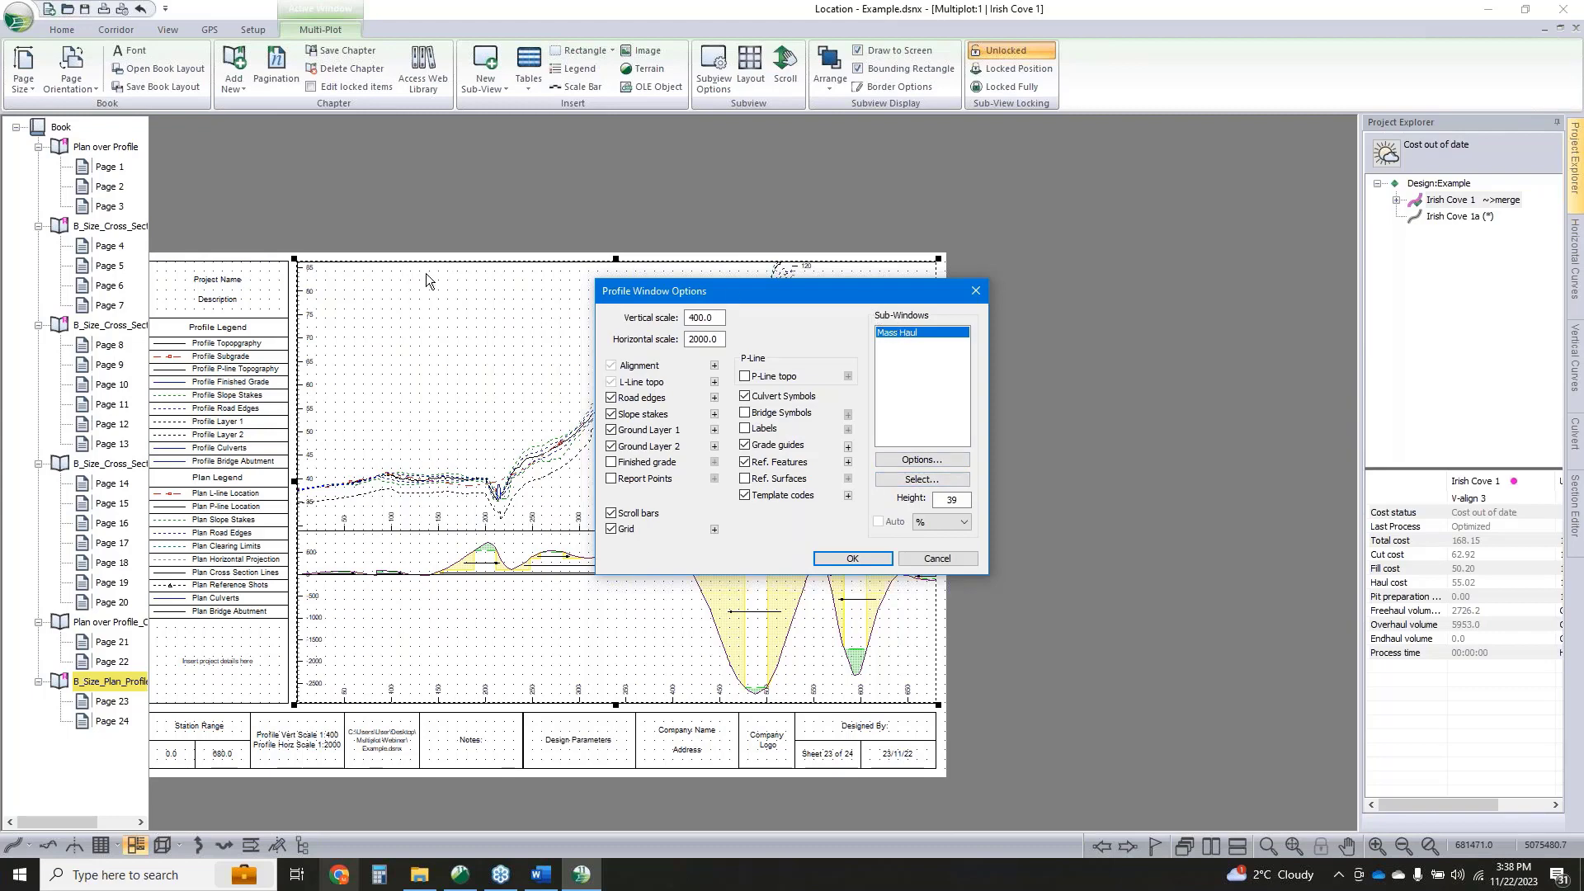
left_click(922, 479)
left_click(873, 476)
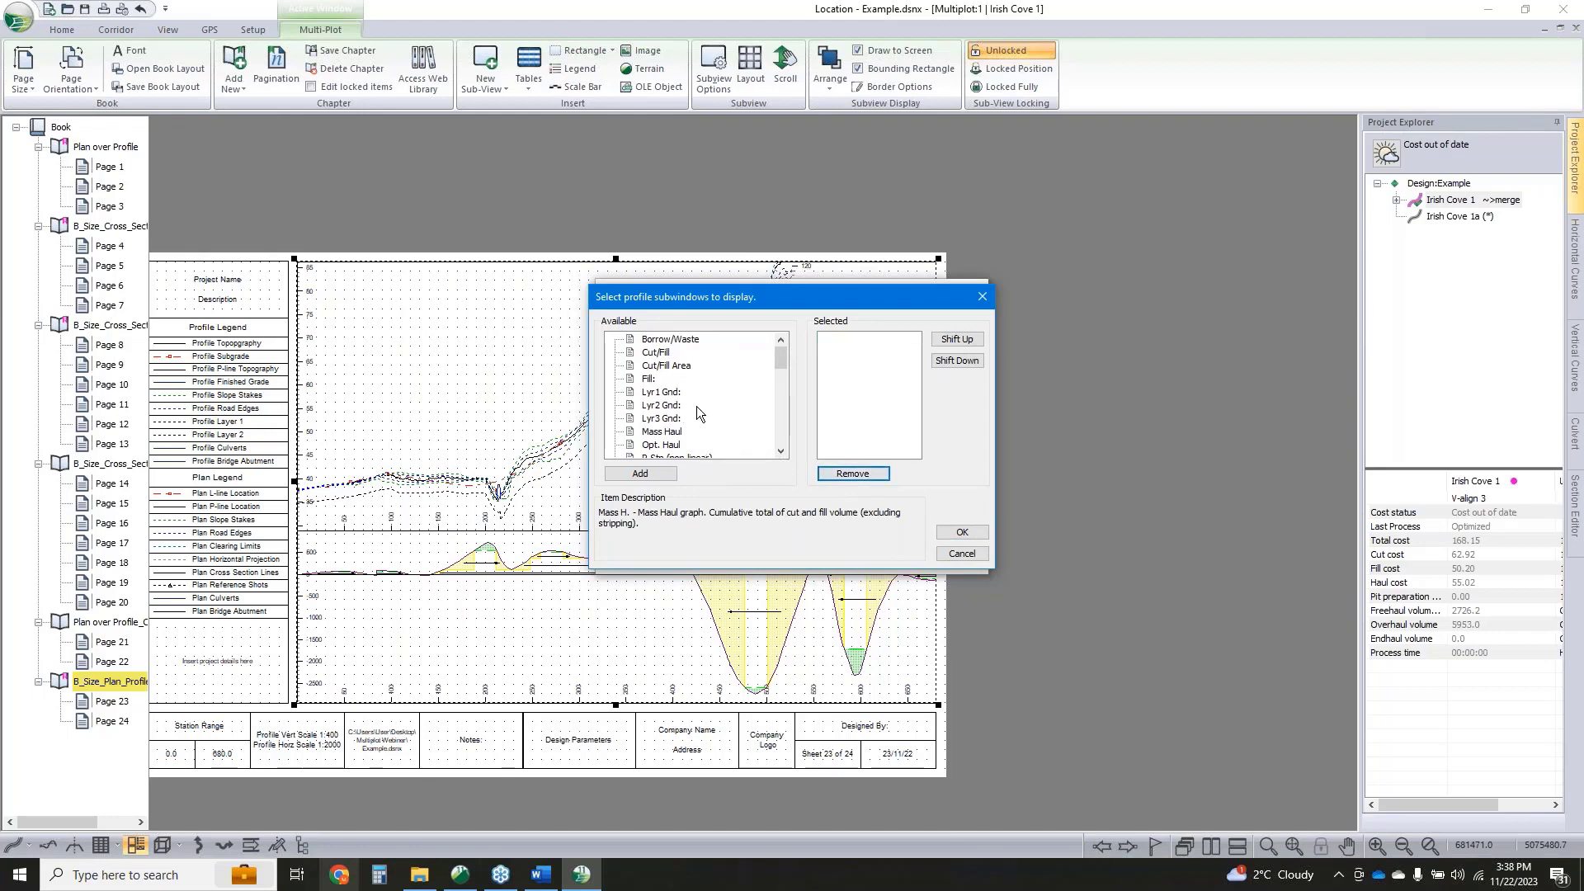
scroll(706, 406, "down", 2)
scroll(683, 415, "down", 1)
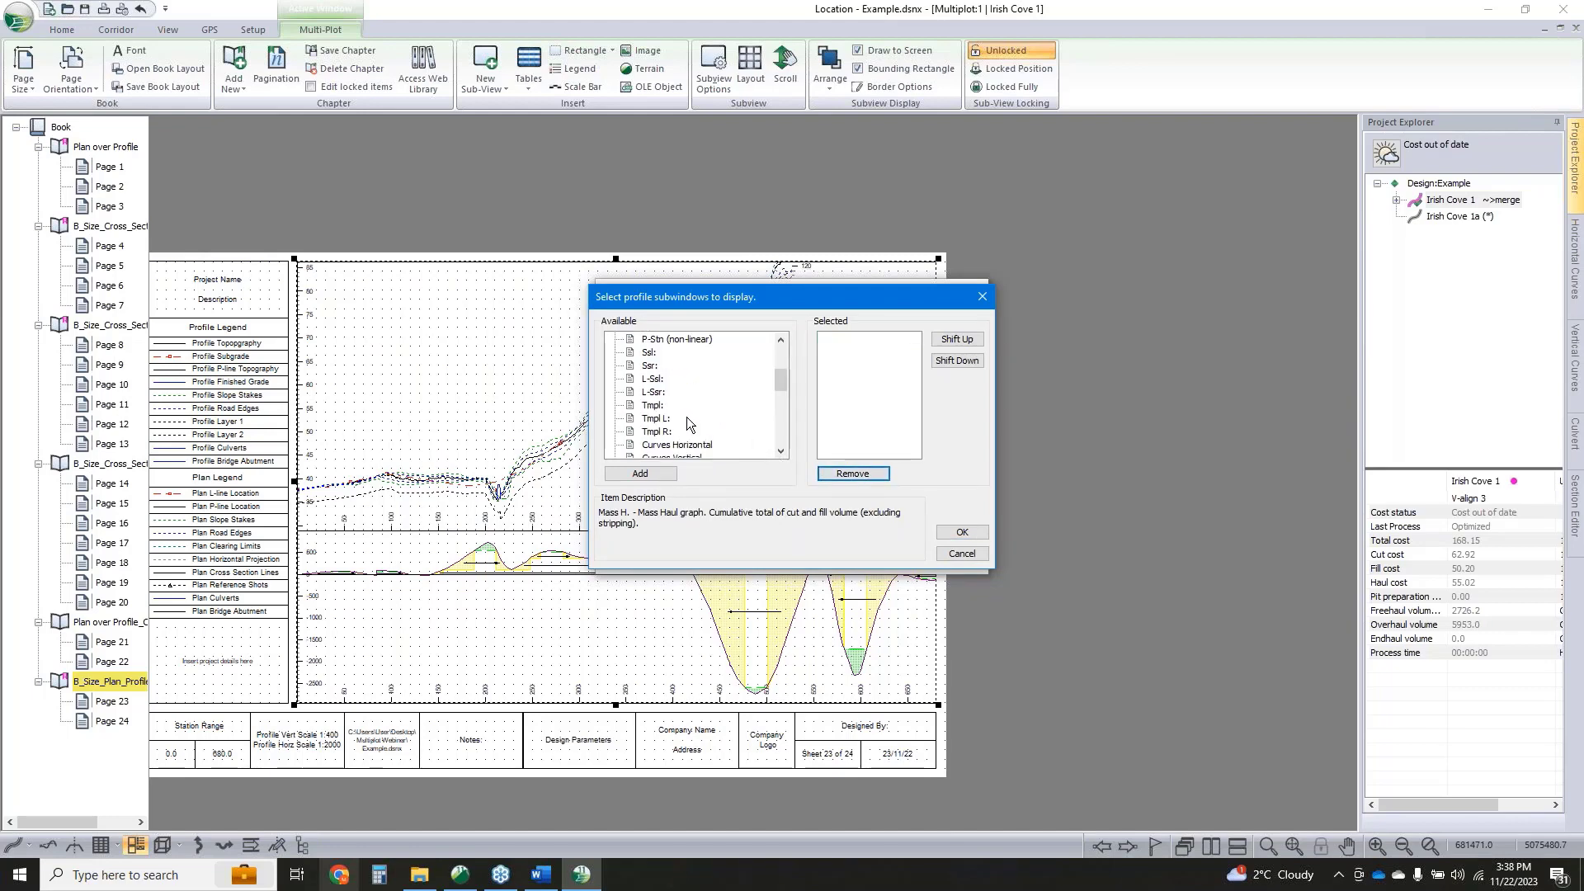
scroll(709, 436, "down", 1)
double_click(691, 407)
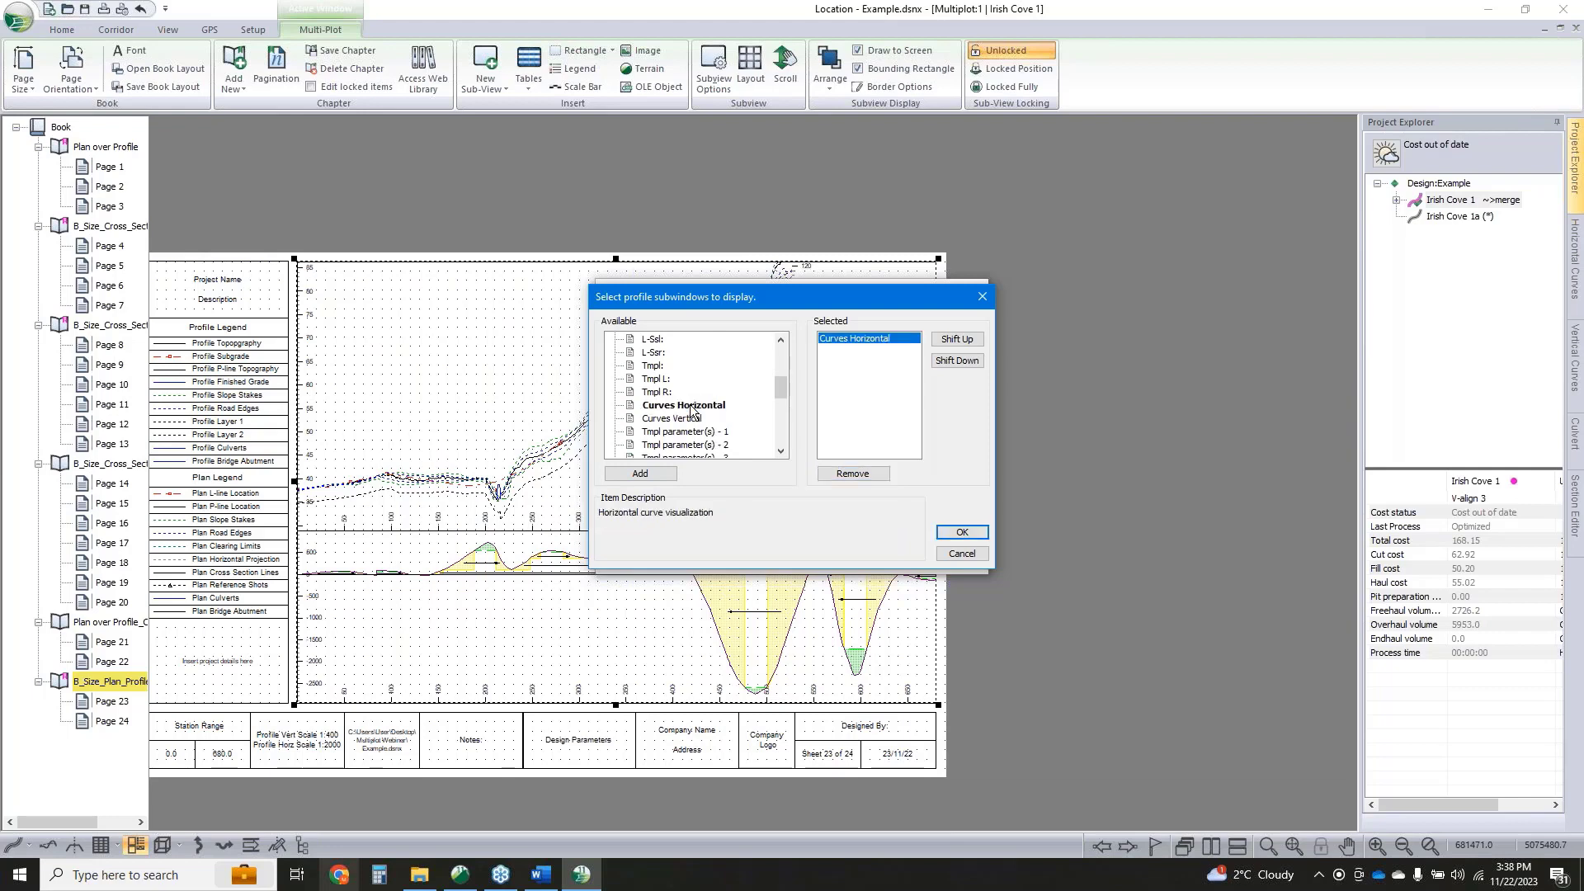
double_click(694, 419)
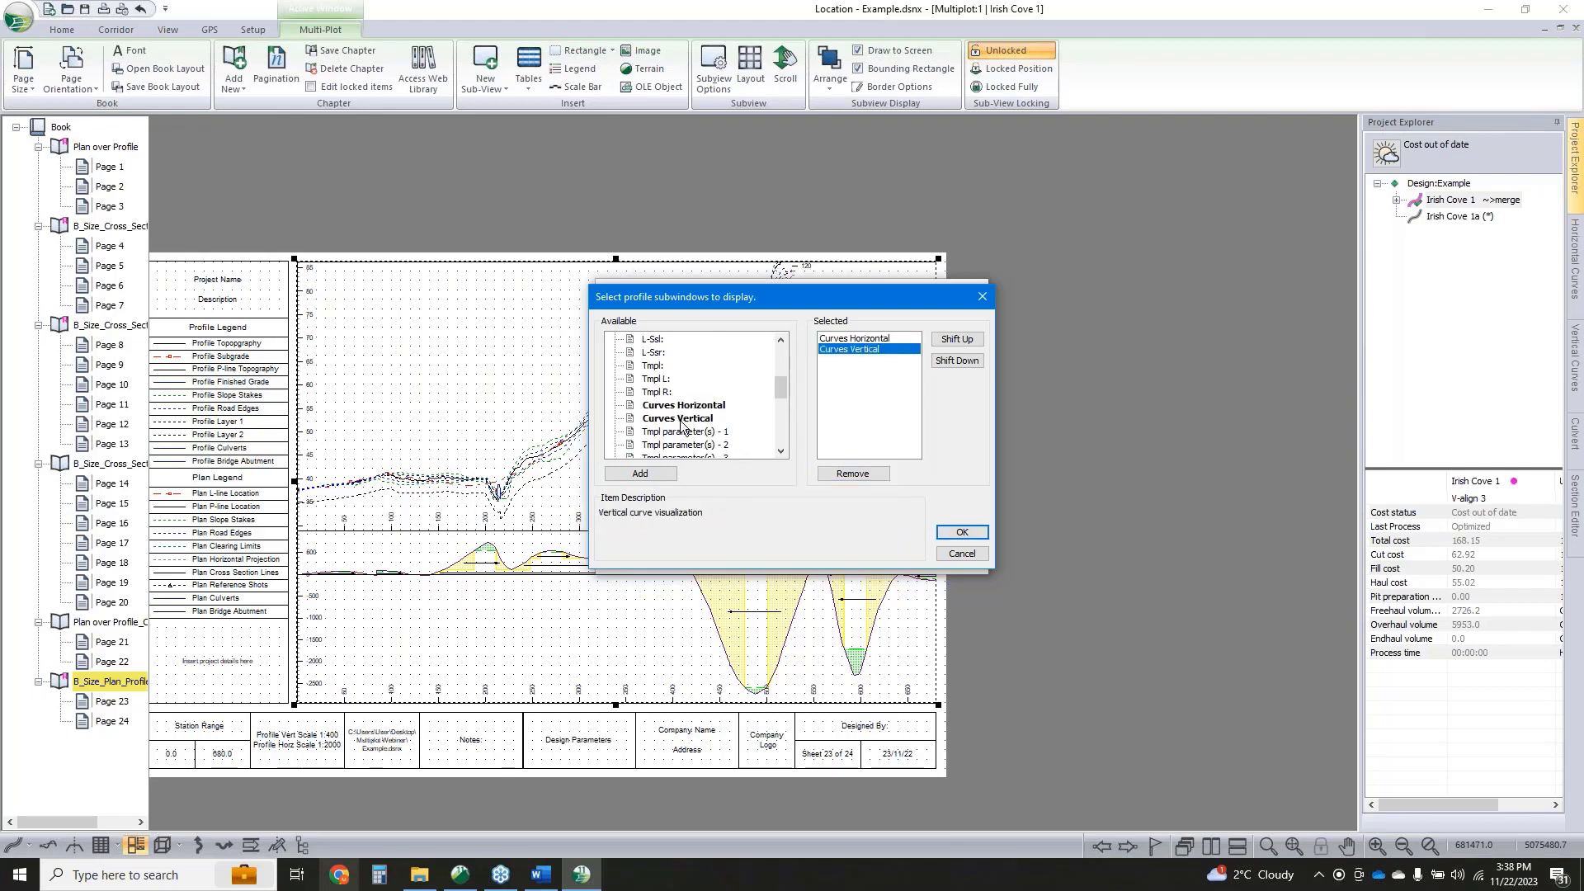
left_click(962, 533)
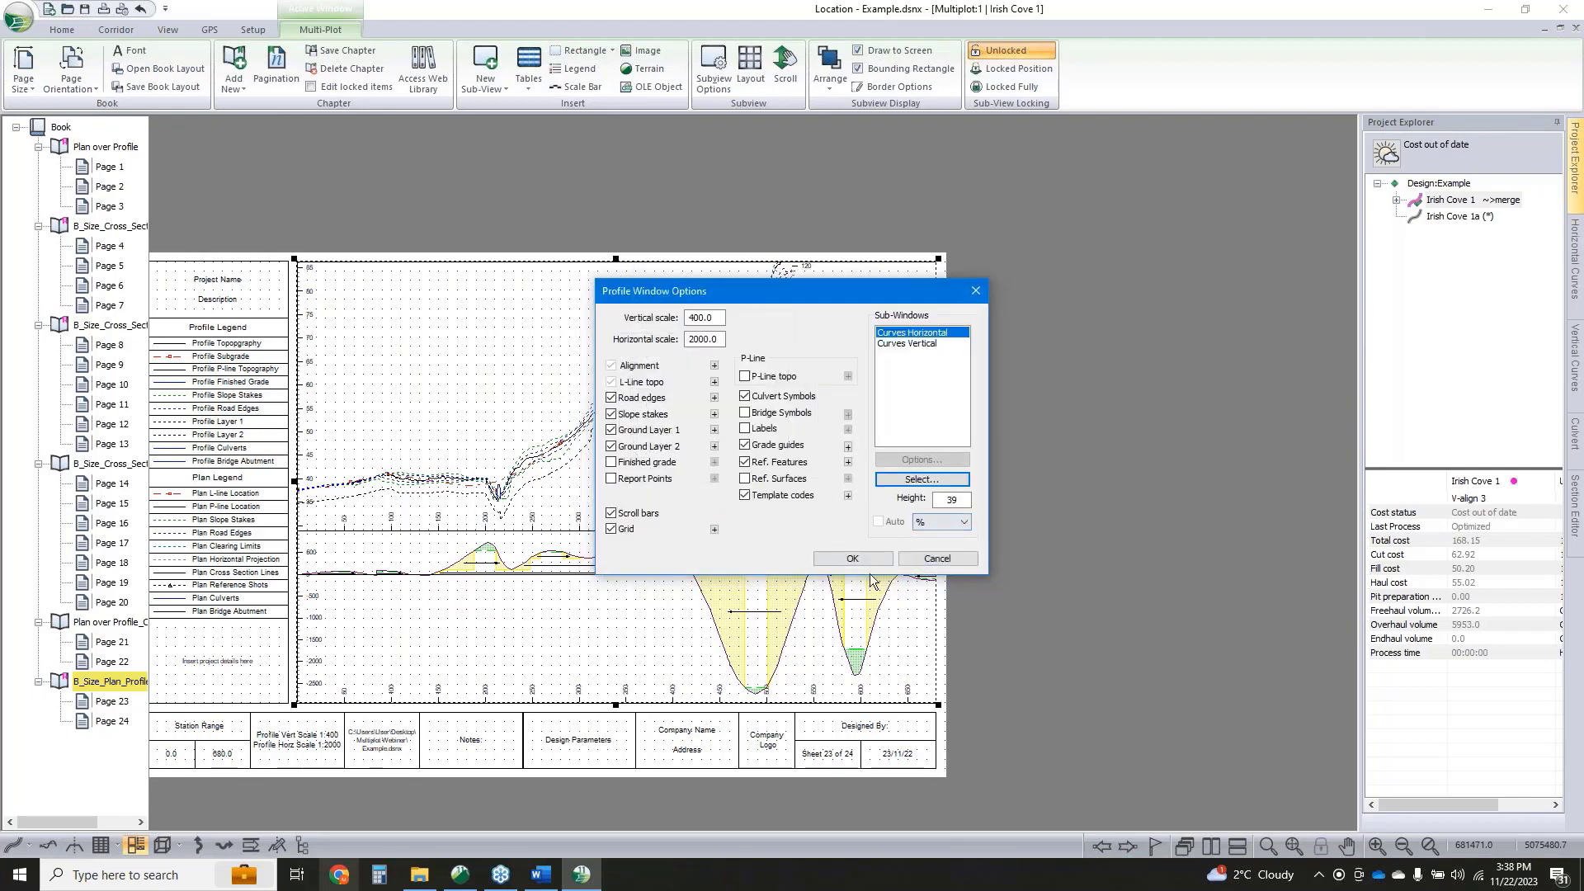
left_click(855, 559)
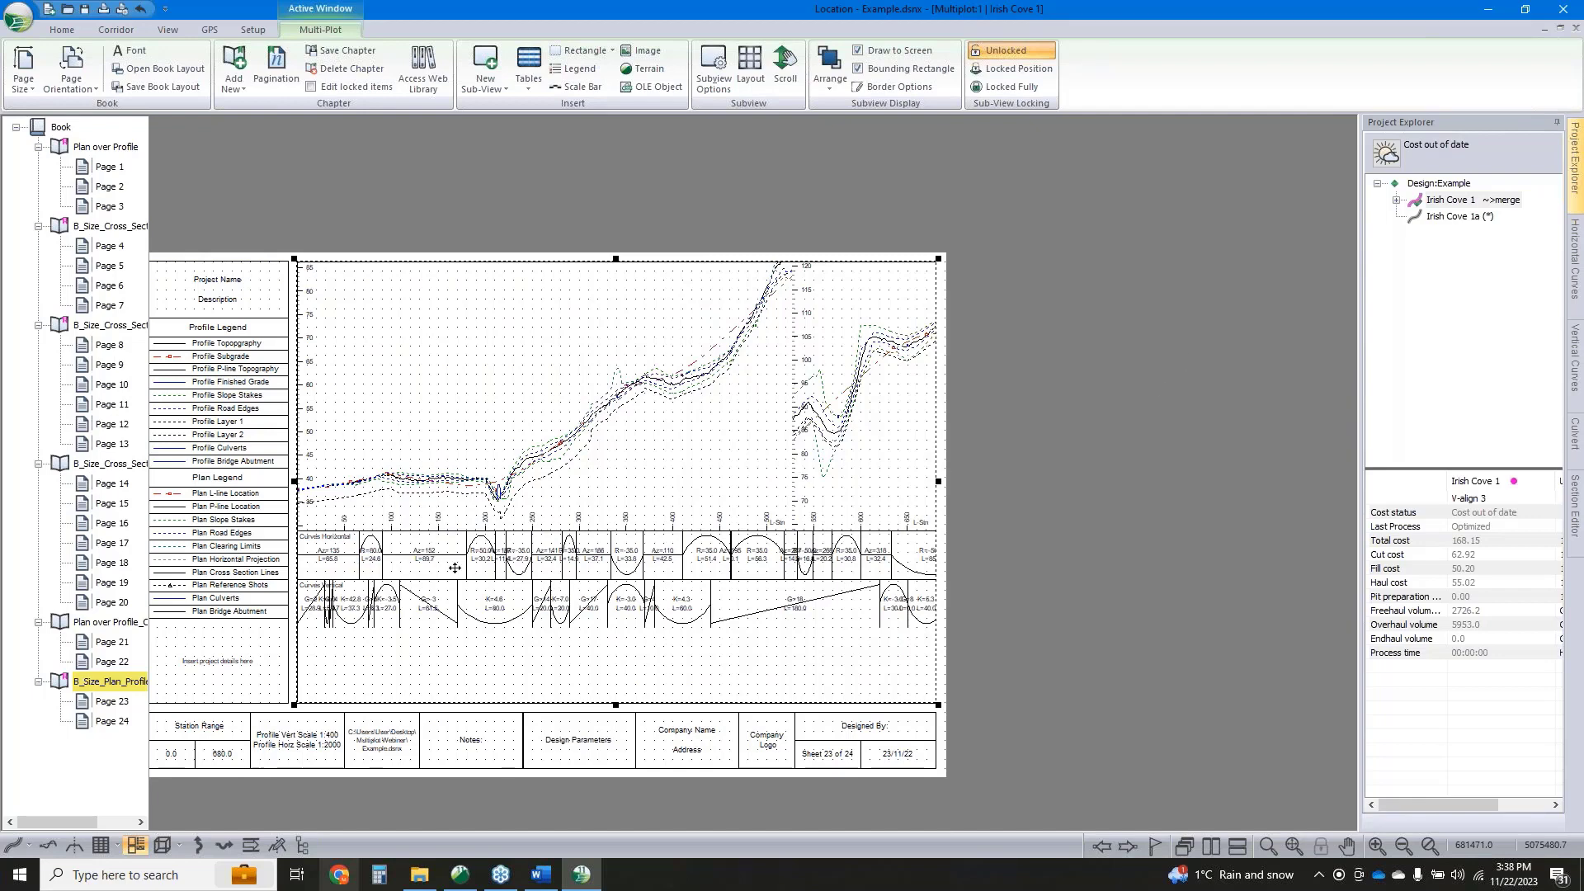
Examine the horizontal and vertical curve bands below the profile on pages 23 and 24
scroll(604, 586, "up", 2)
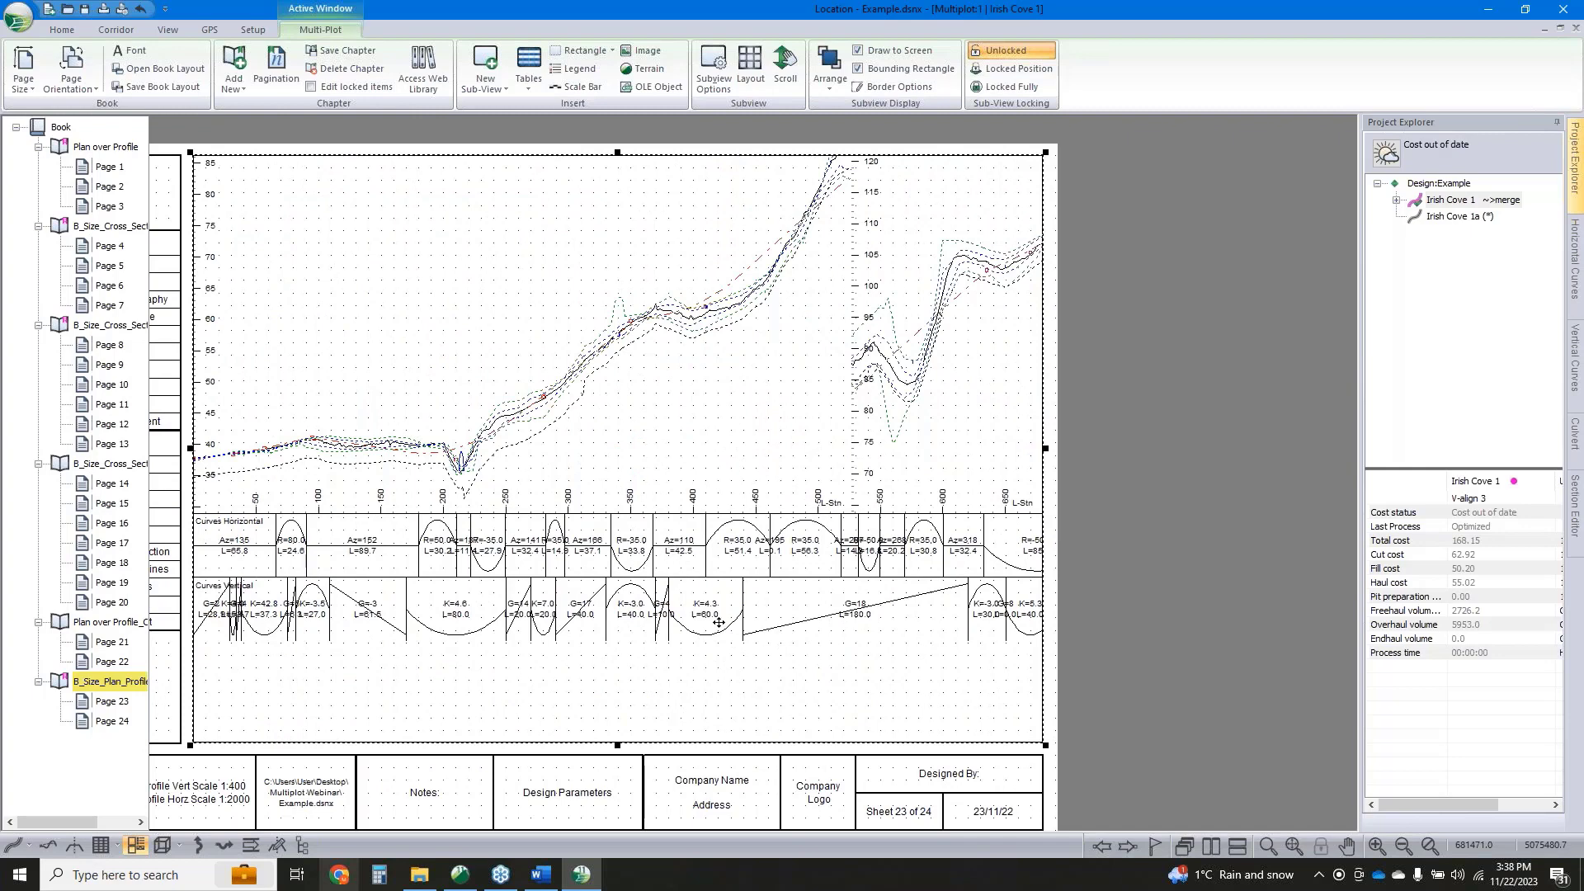
middle_click_drag(219, 550, 307, 537)
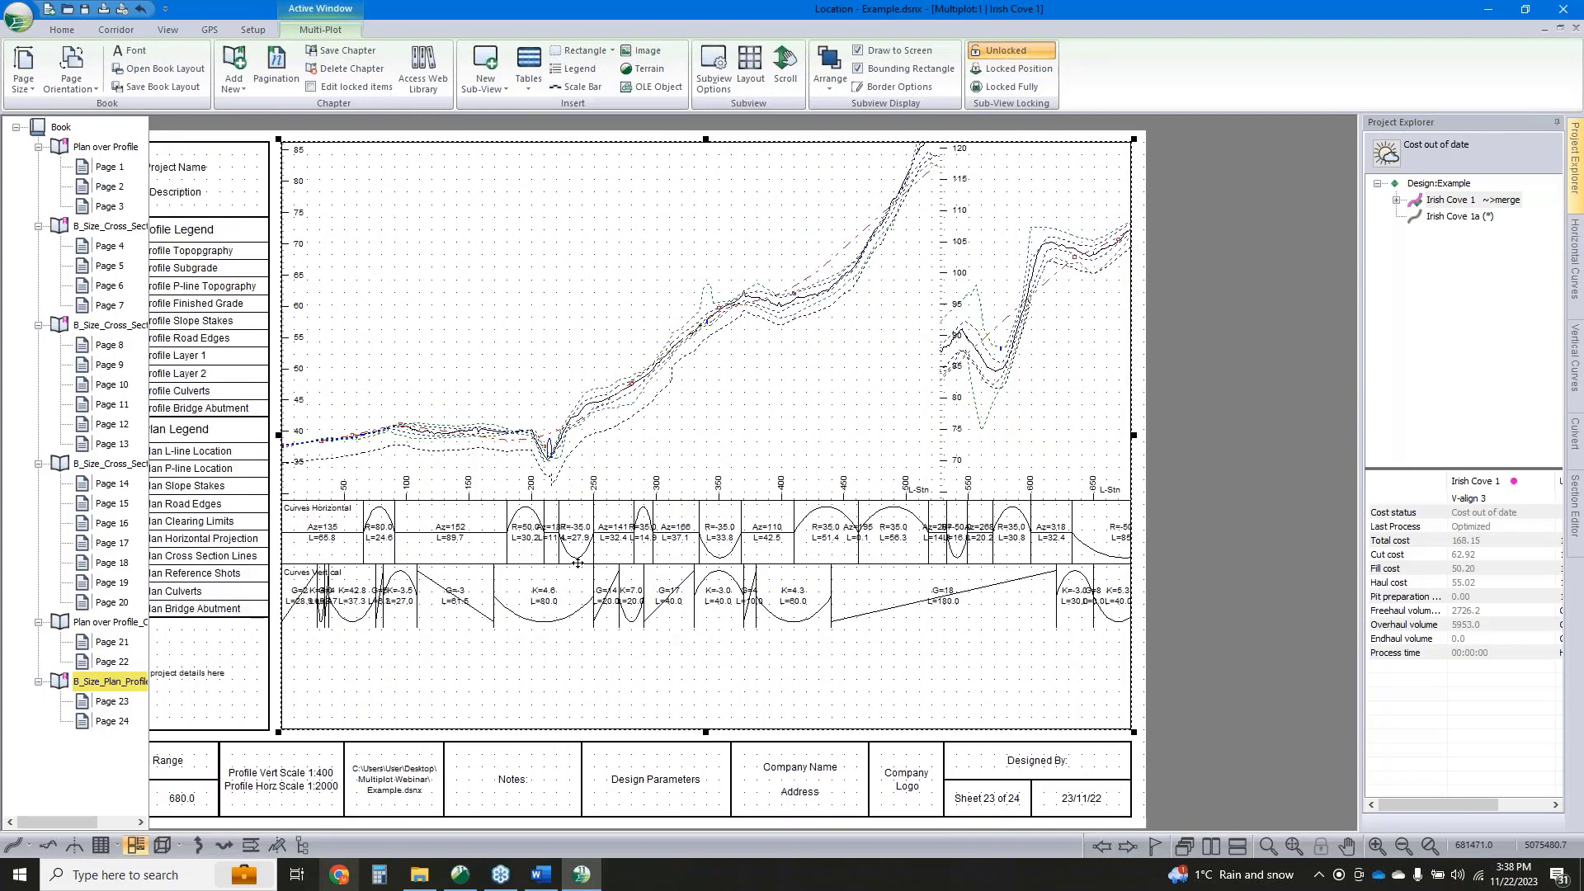
middle_click_drag(504, 555, 420, 561)
middle_click_drag(574, 545, 644, 543)
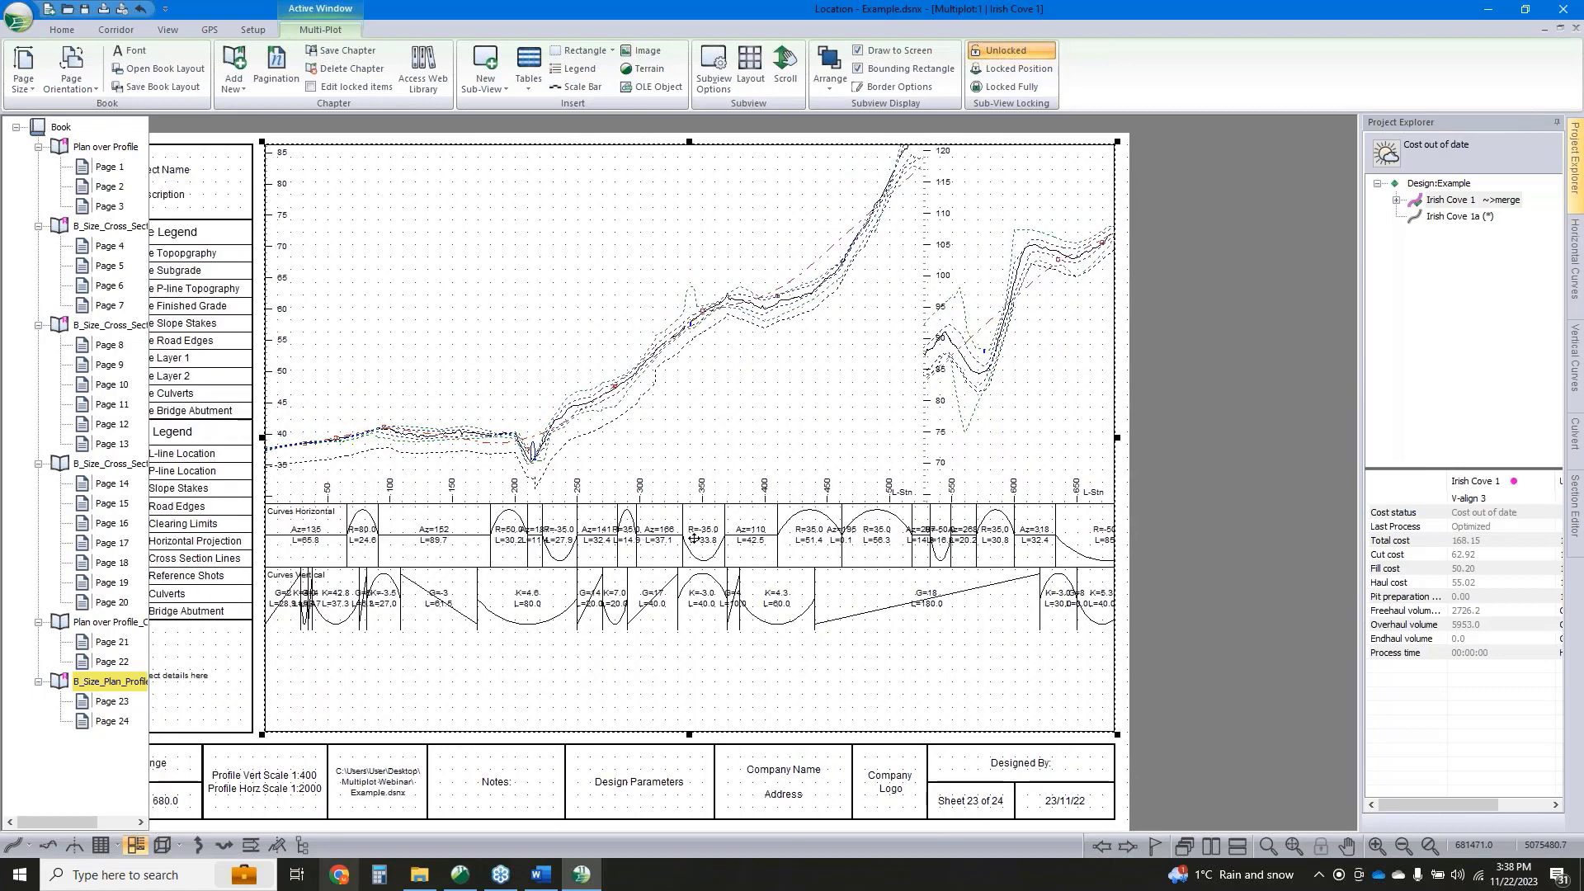
left_click(111, 721)
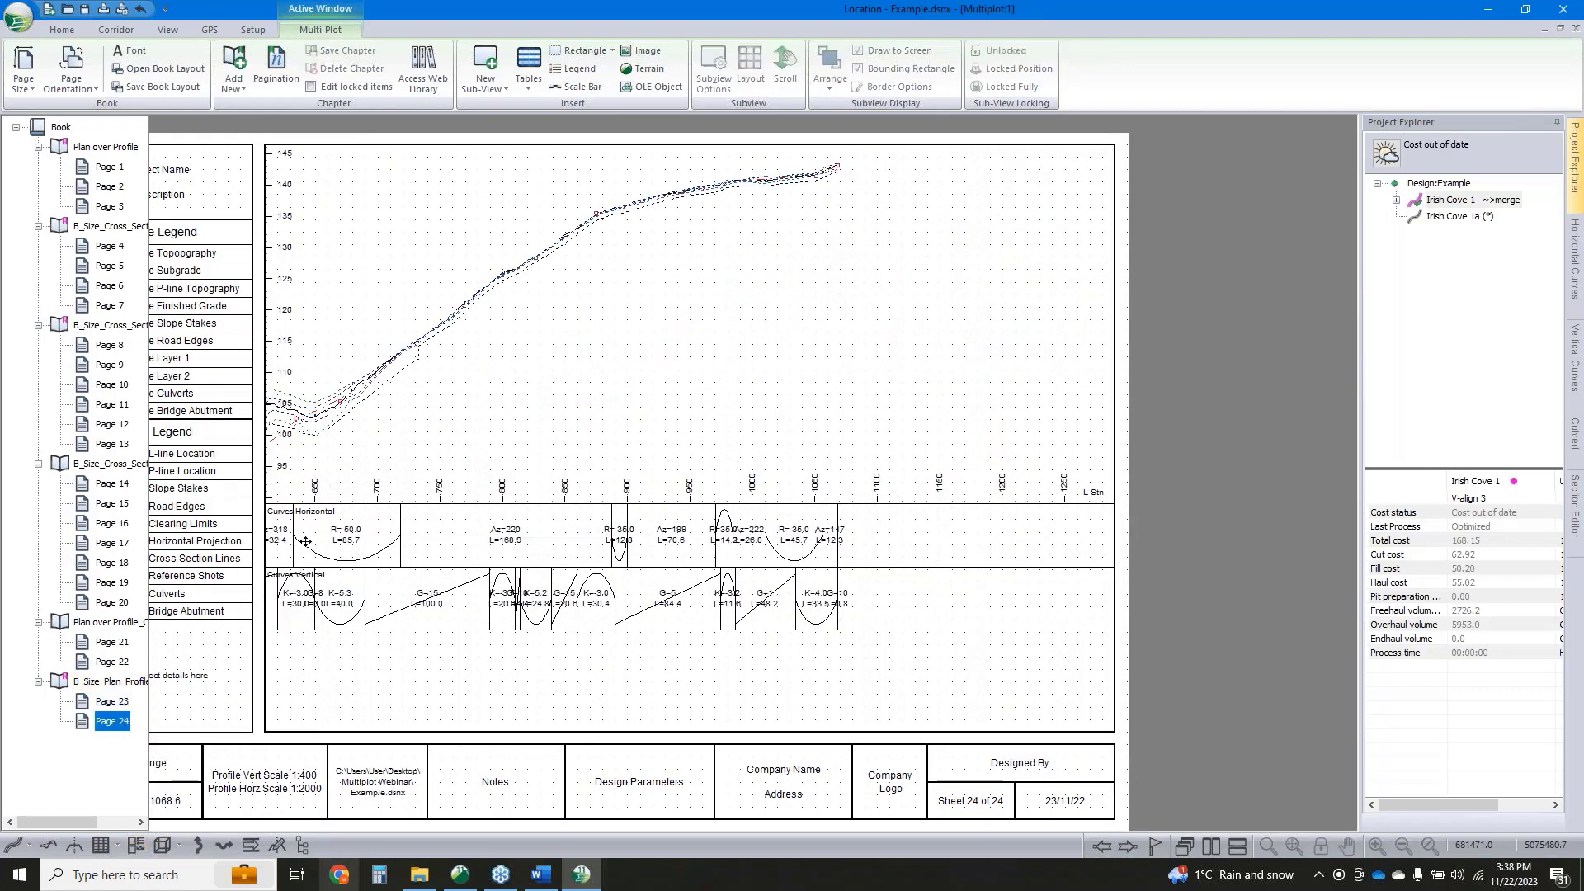
Review the sub-windows available for the profile on page 24, leaving the selection as it is
double_click(563, 553)
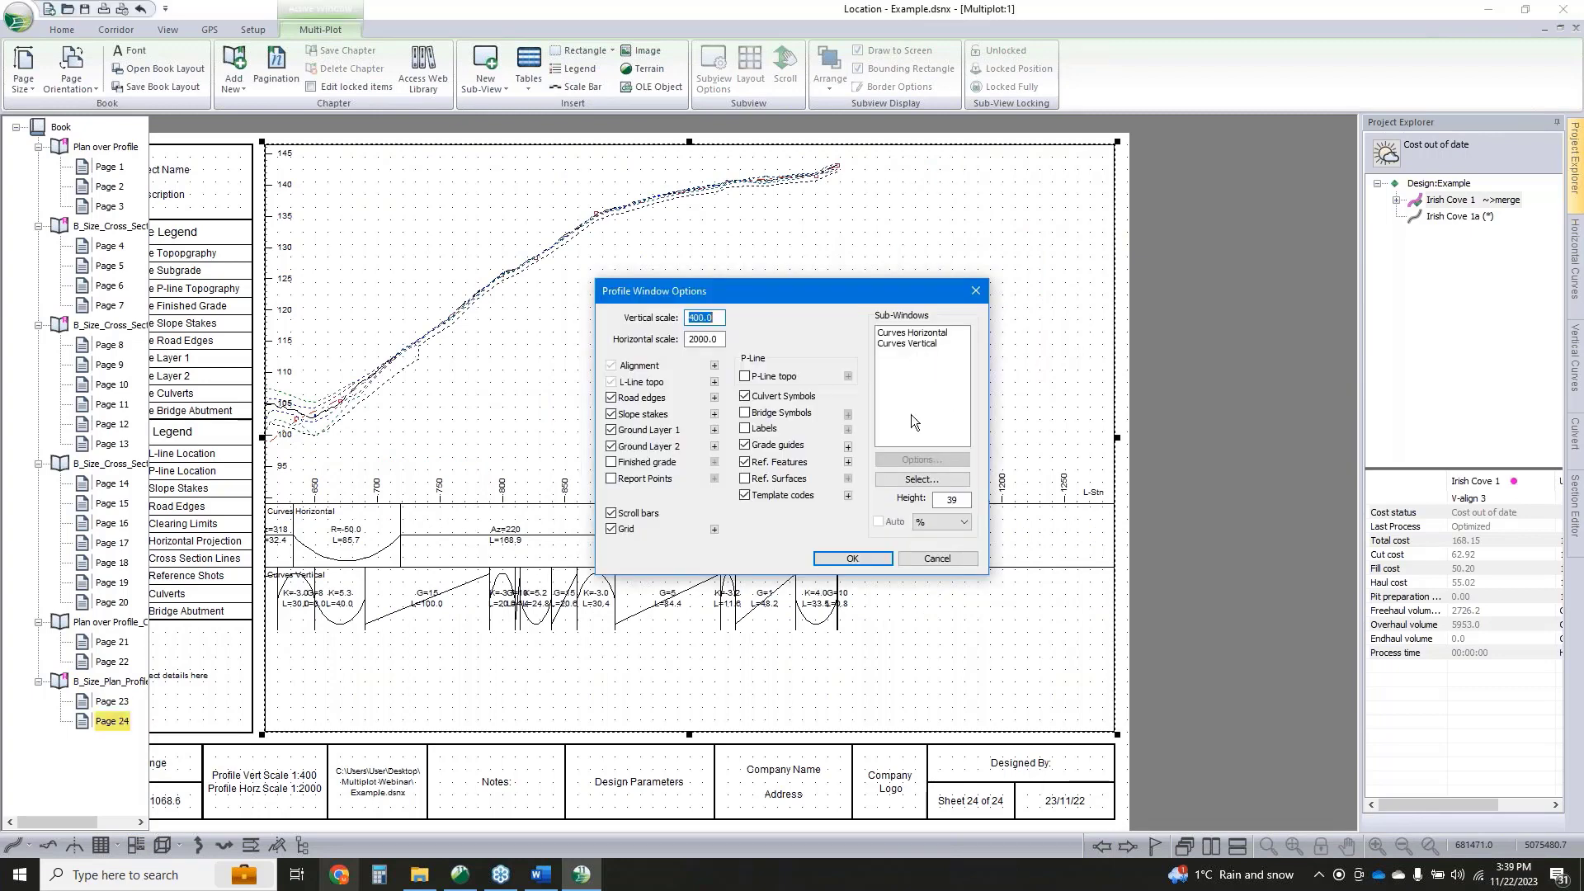
left_click(934, 479)
scroll(722, 415, "down", 3)
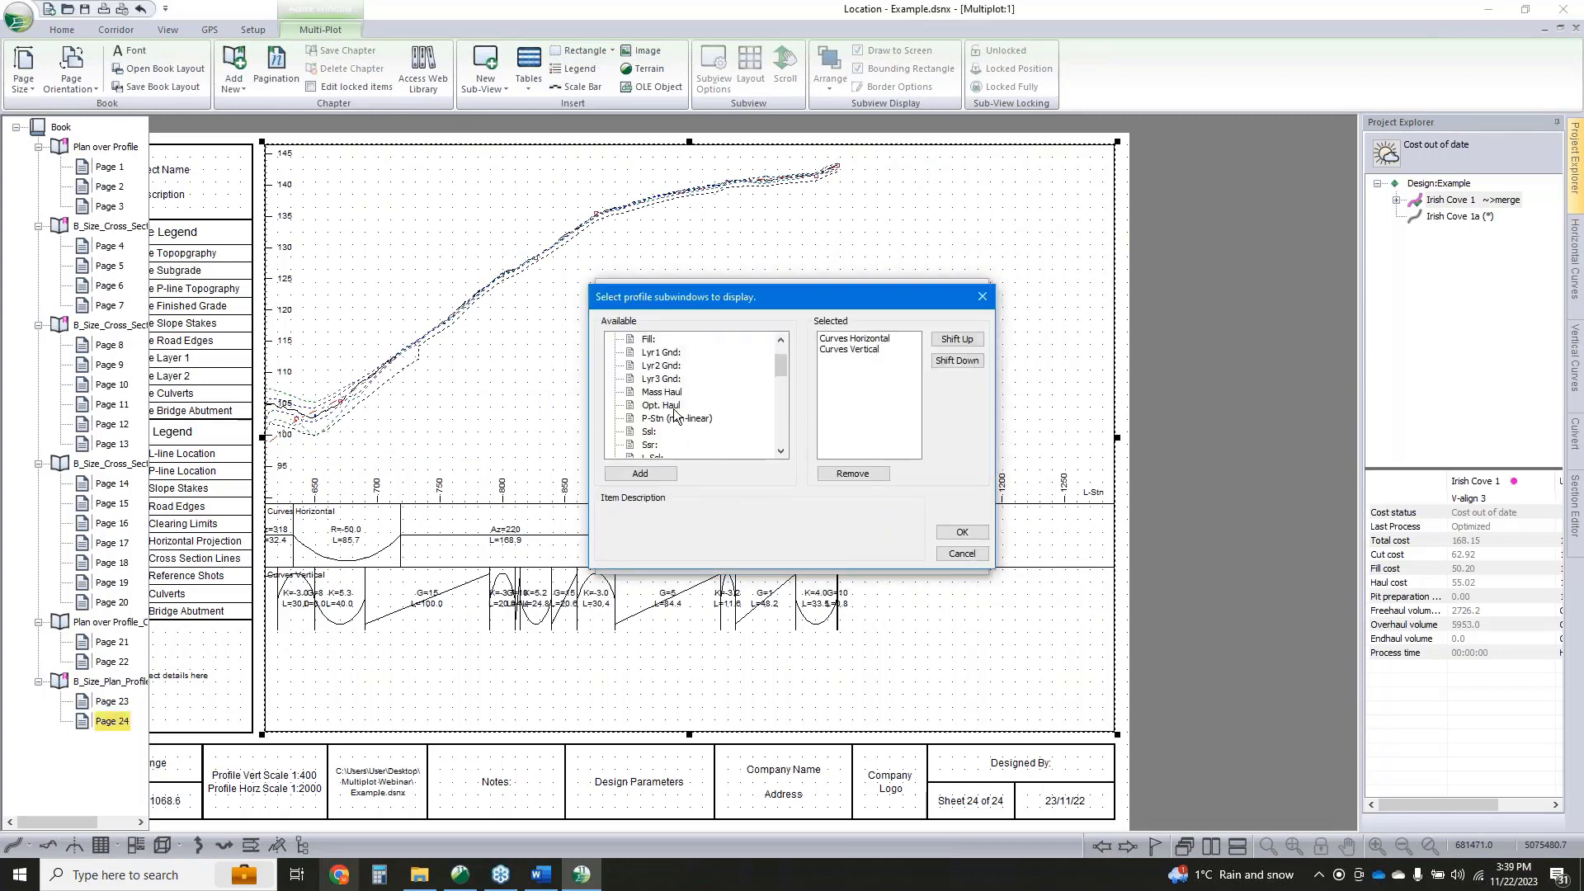
scroll(723, 415, "down", 2)
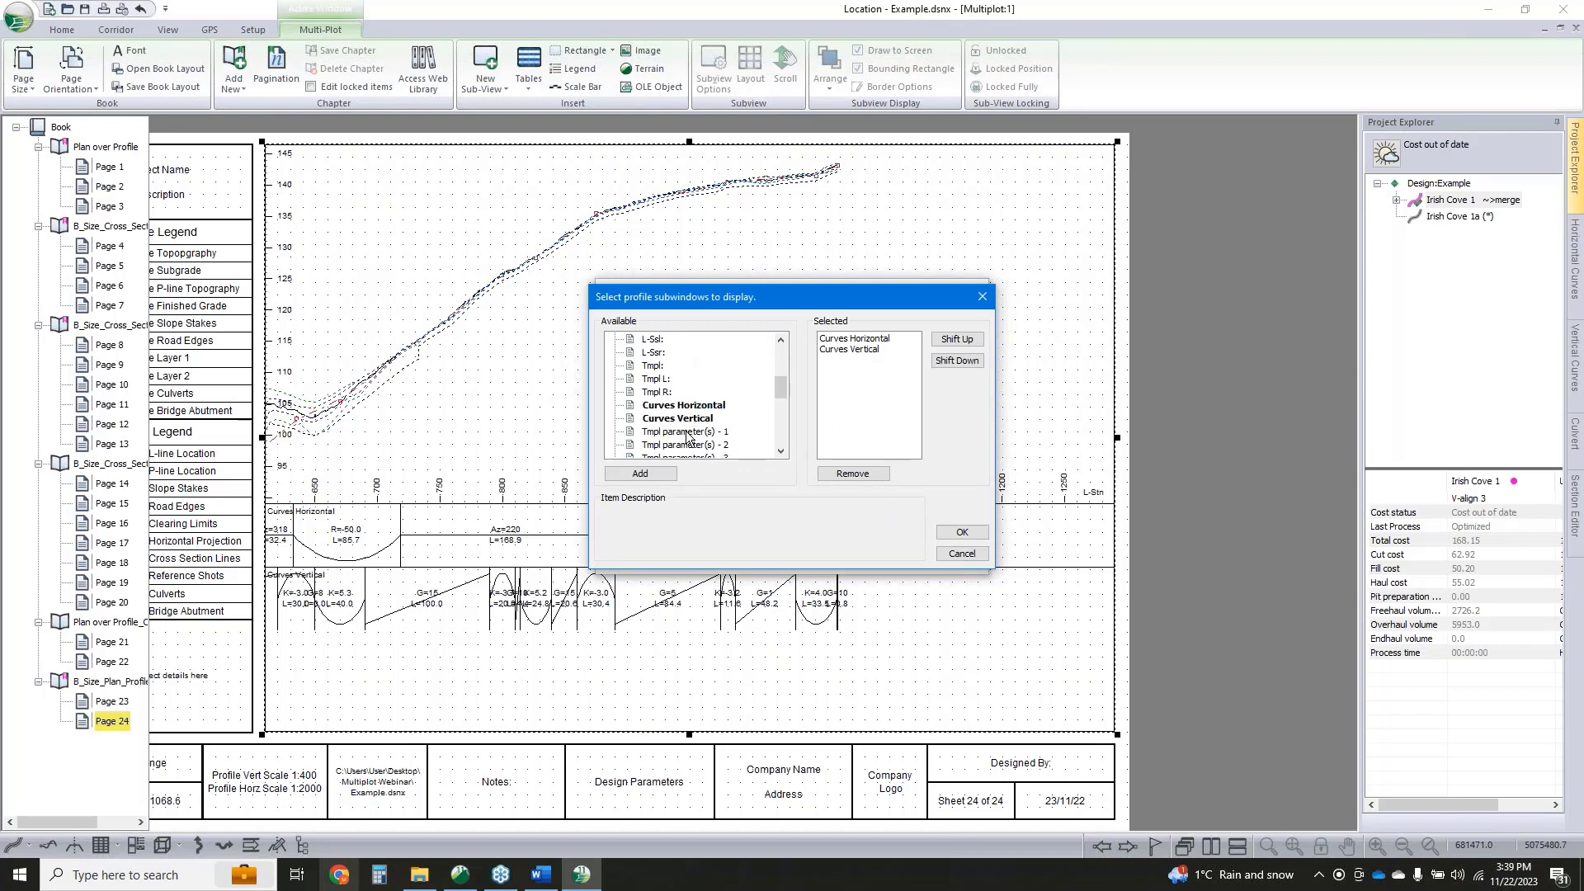
left_click(984, 554)
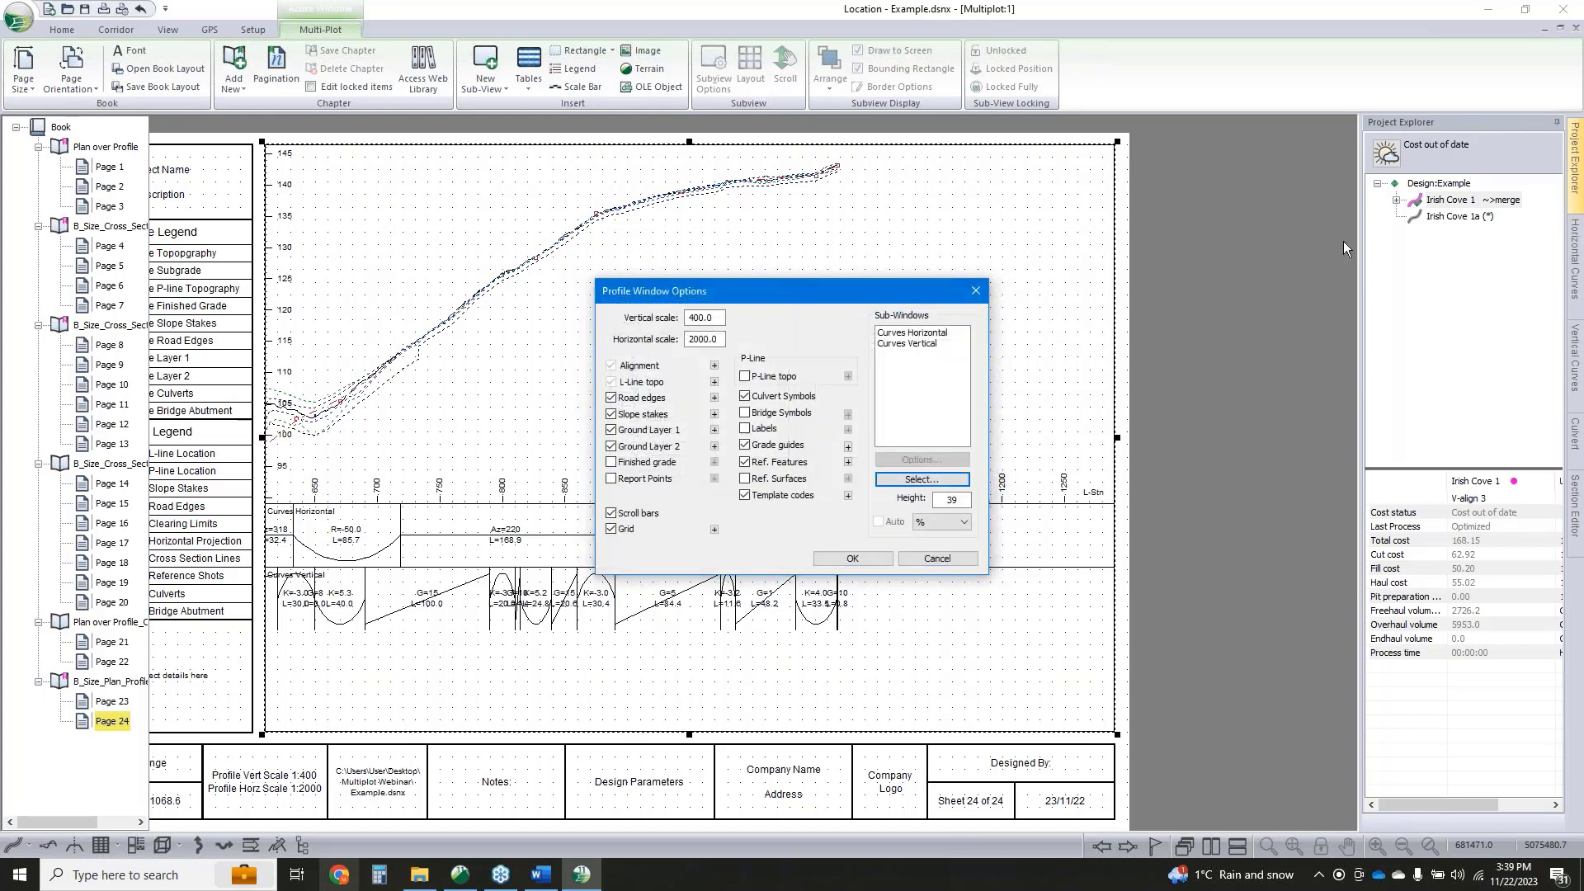
left_click(947, 557)
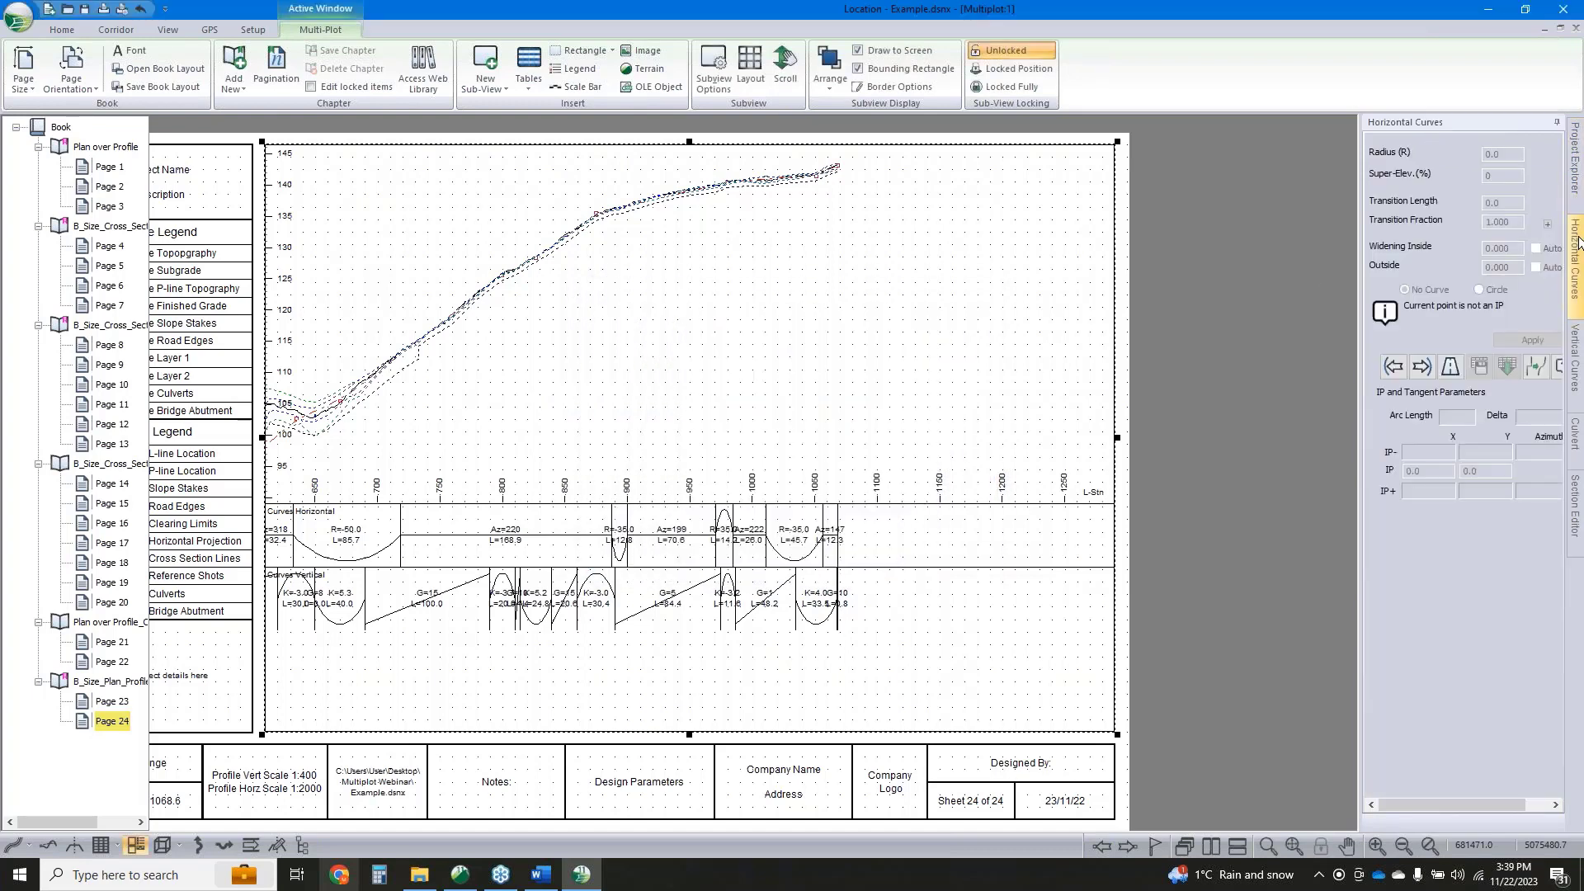
Back in the design windows, set the super-elevation of the horizontal curve between BC 887.1 and EC 899.9 to 6%
left_click(1546, 31)
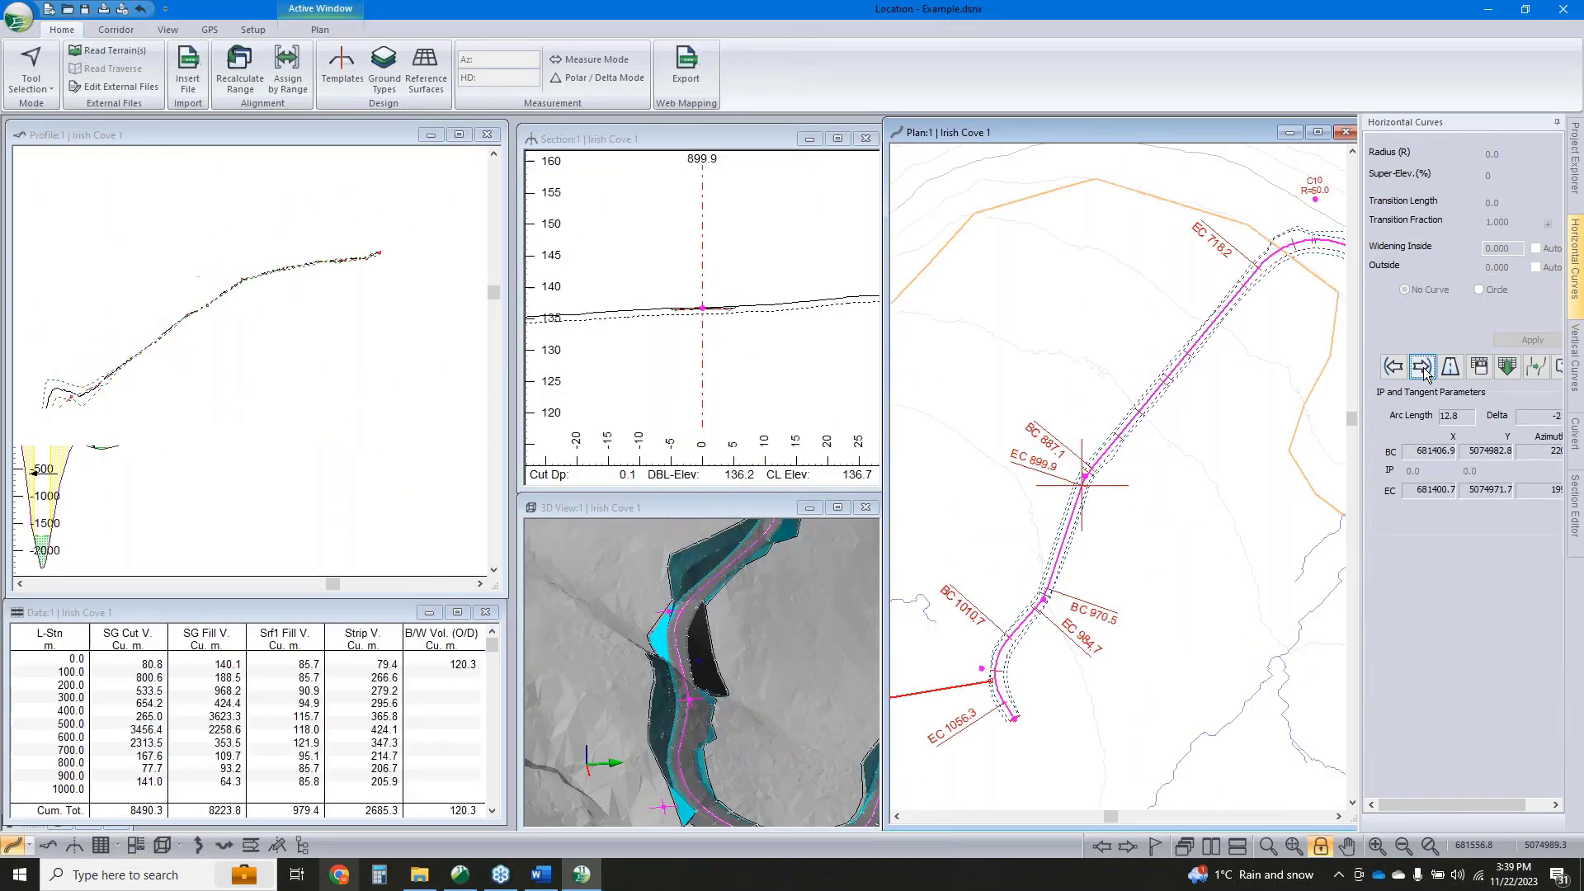
double_click(1504, 176)
type("6")
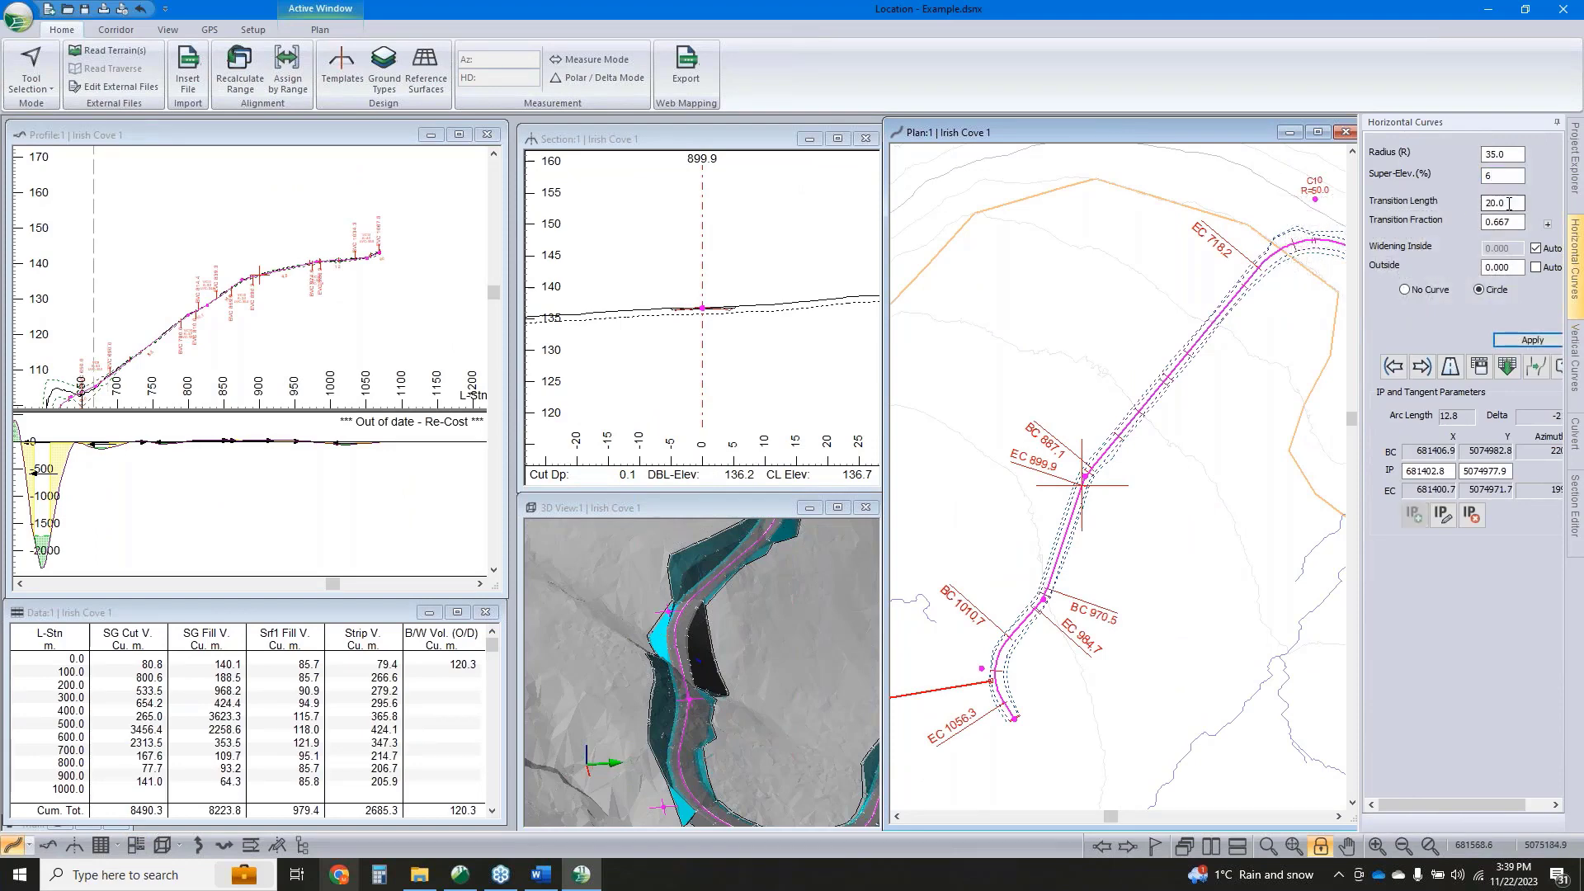
left_click(1509, 341)
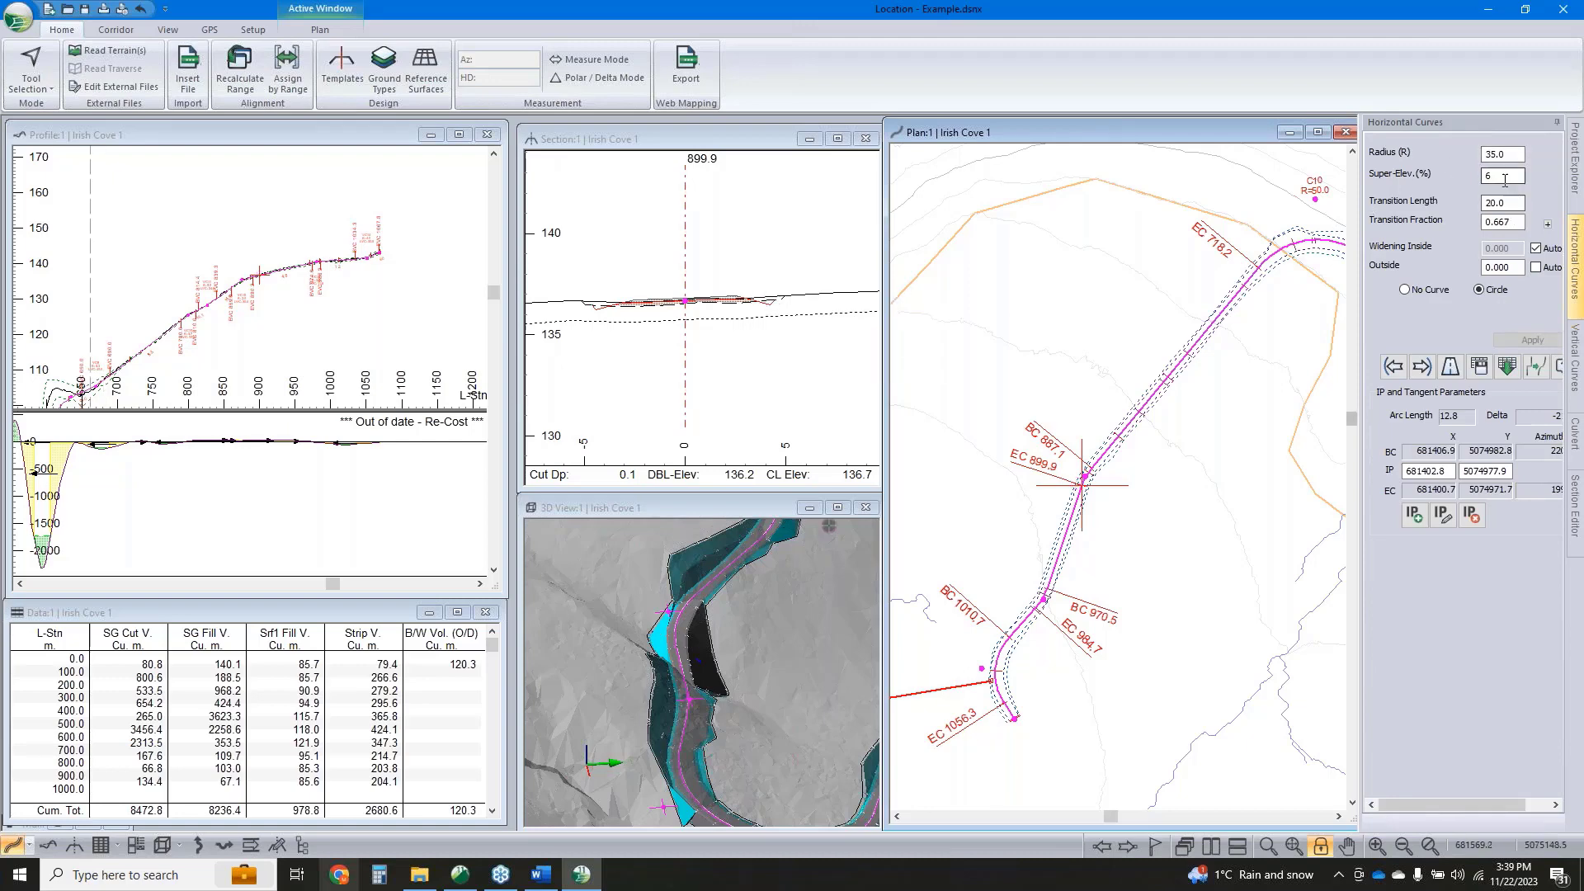
Review the road class specifications without changing them, and bring the Multiplot window back up
left_click(1449, 367)
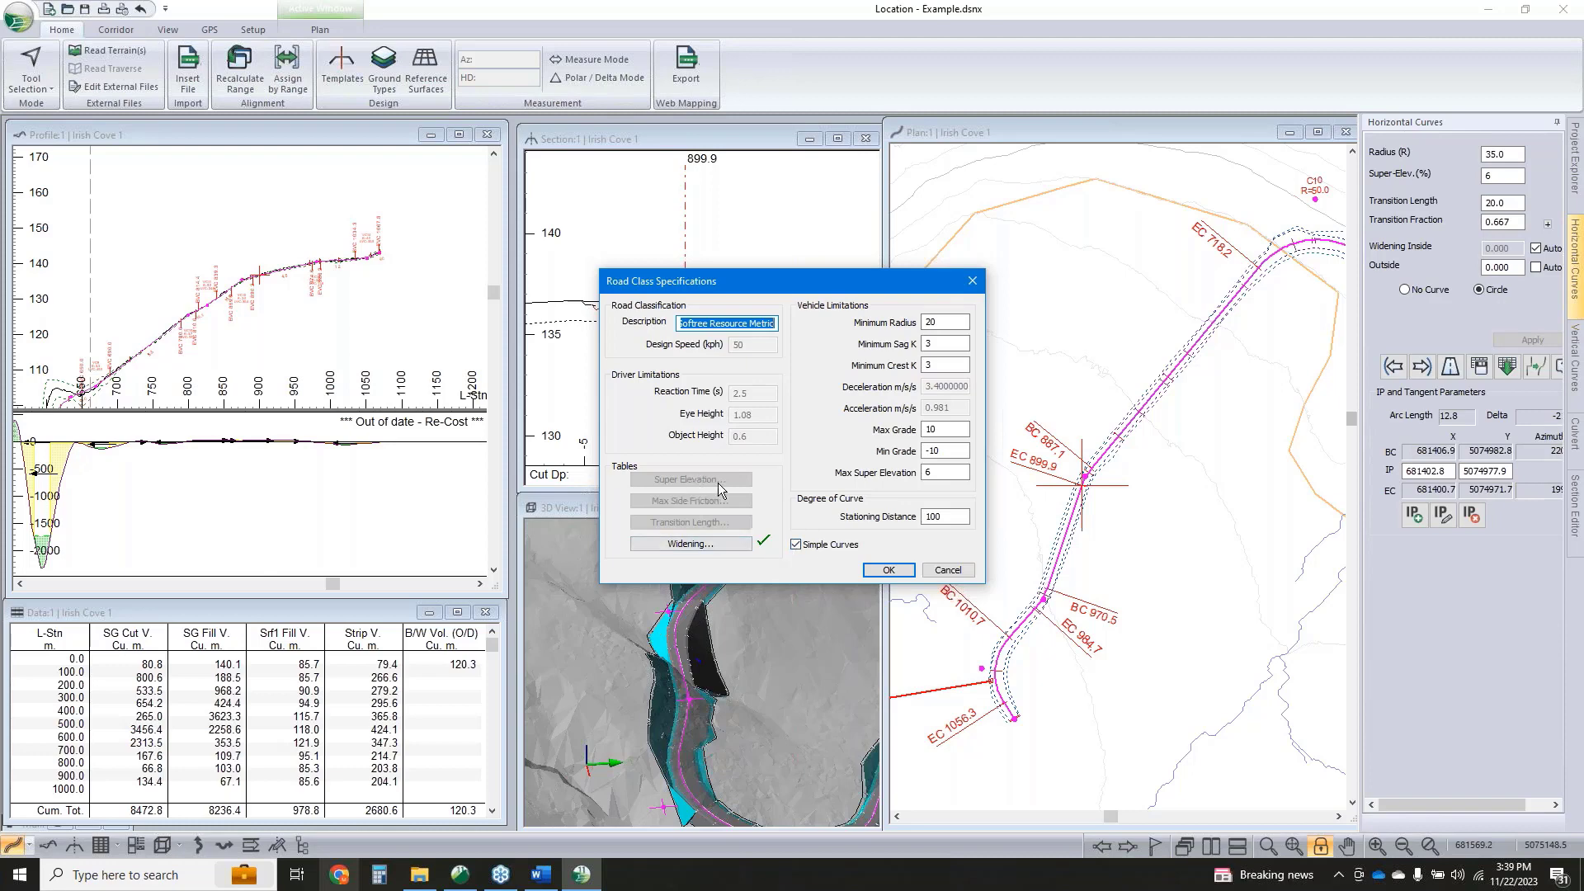
left_click(945, 570)
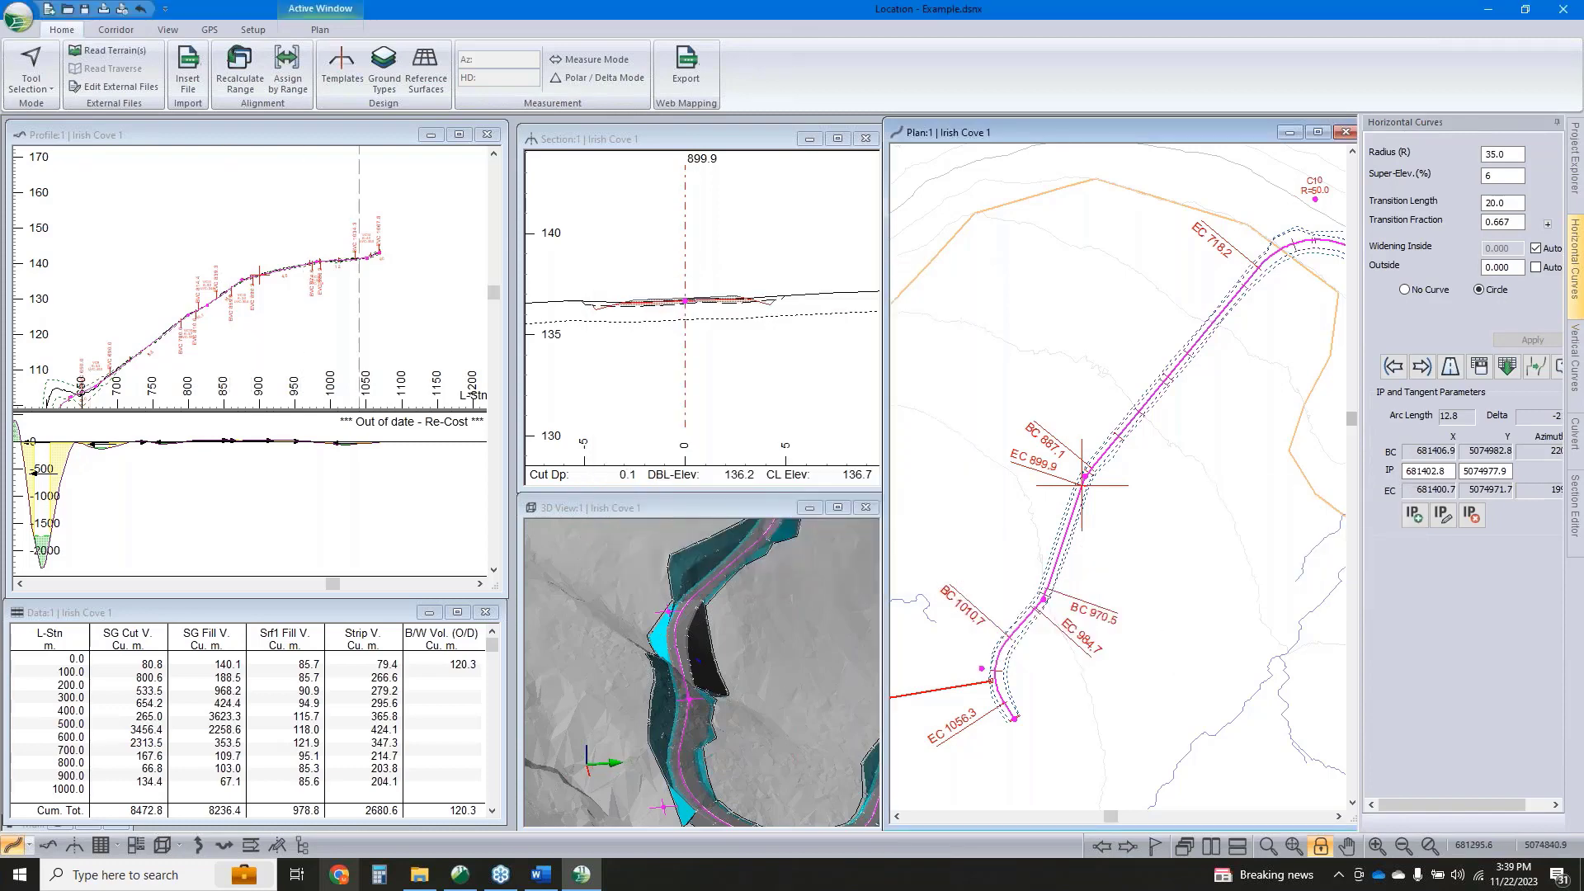
left_click(137, 846)
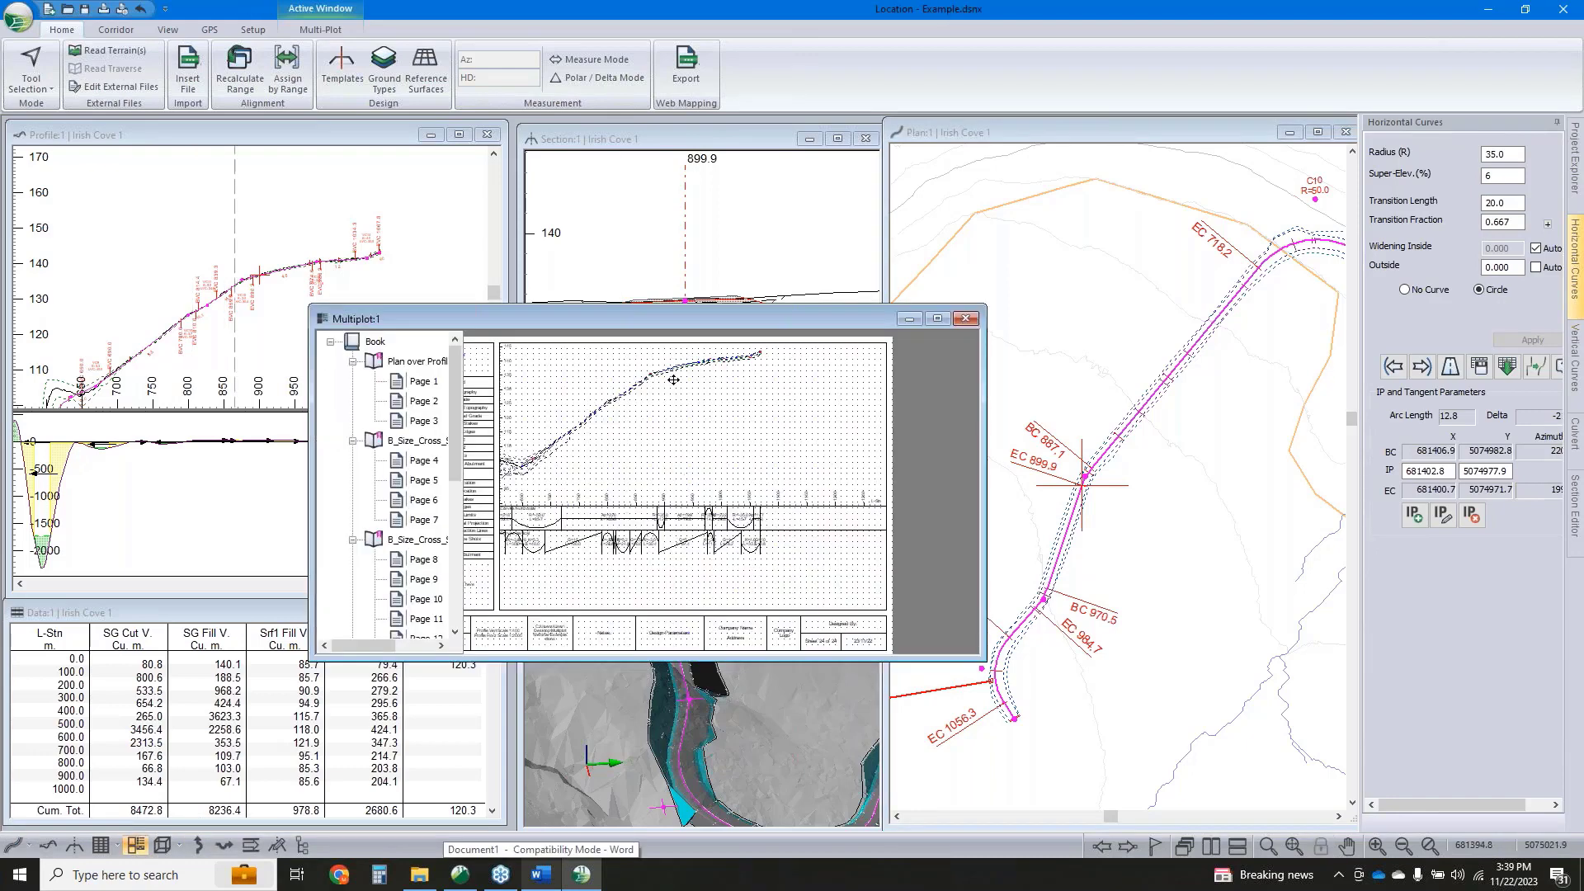
Maximise the Multiplot window and add the Tmpl parameter(s) - 1 sub-window to the profile on page 24
left_click_drag(669, 319, 754, 206)
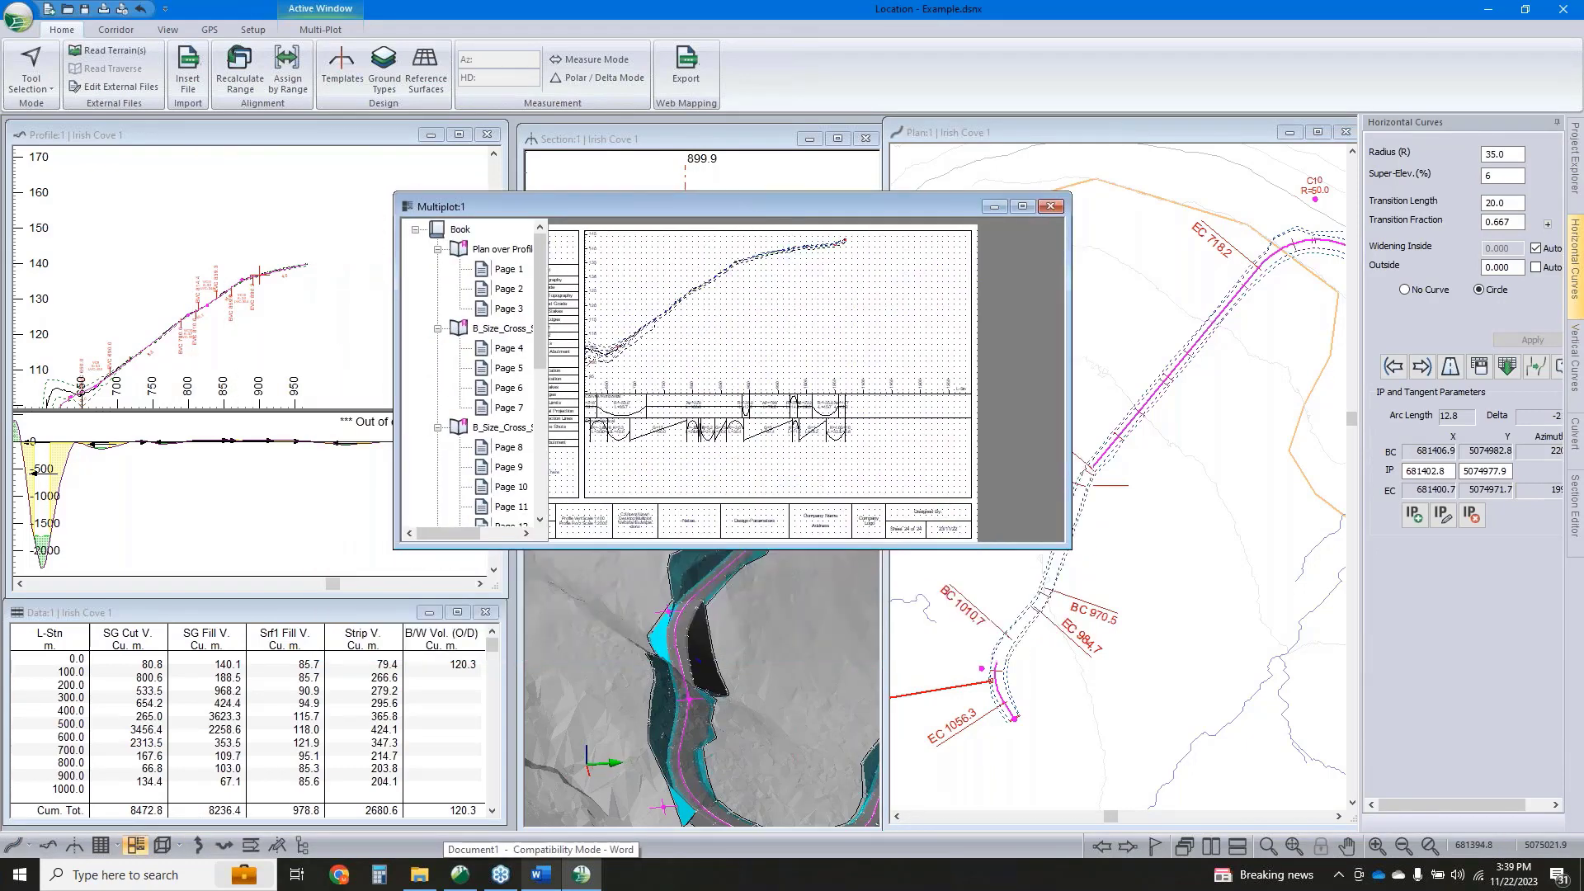
scroll(832, 408, "up", 1)
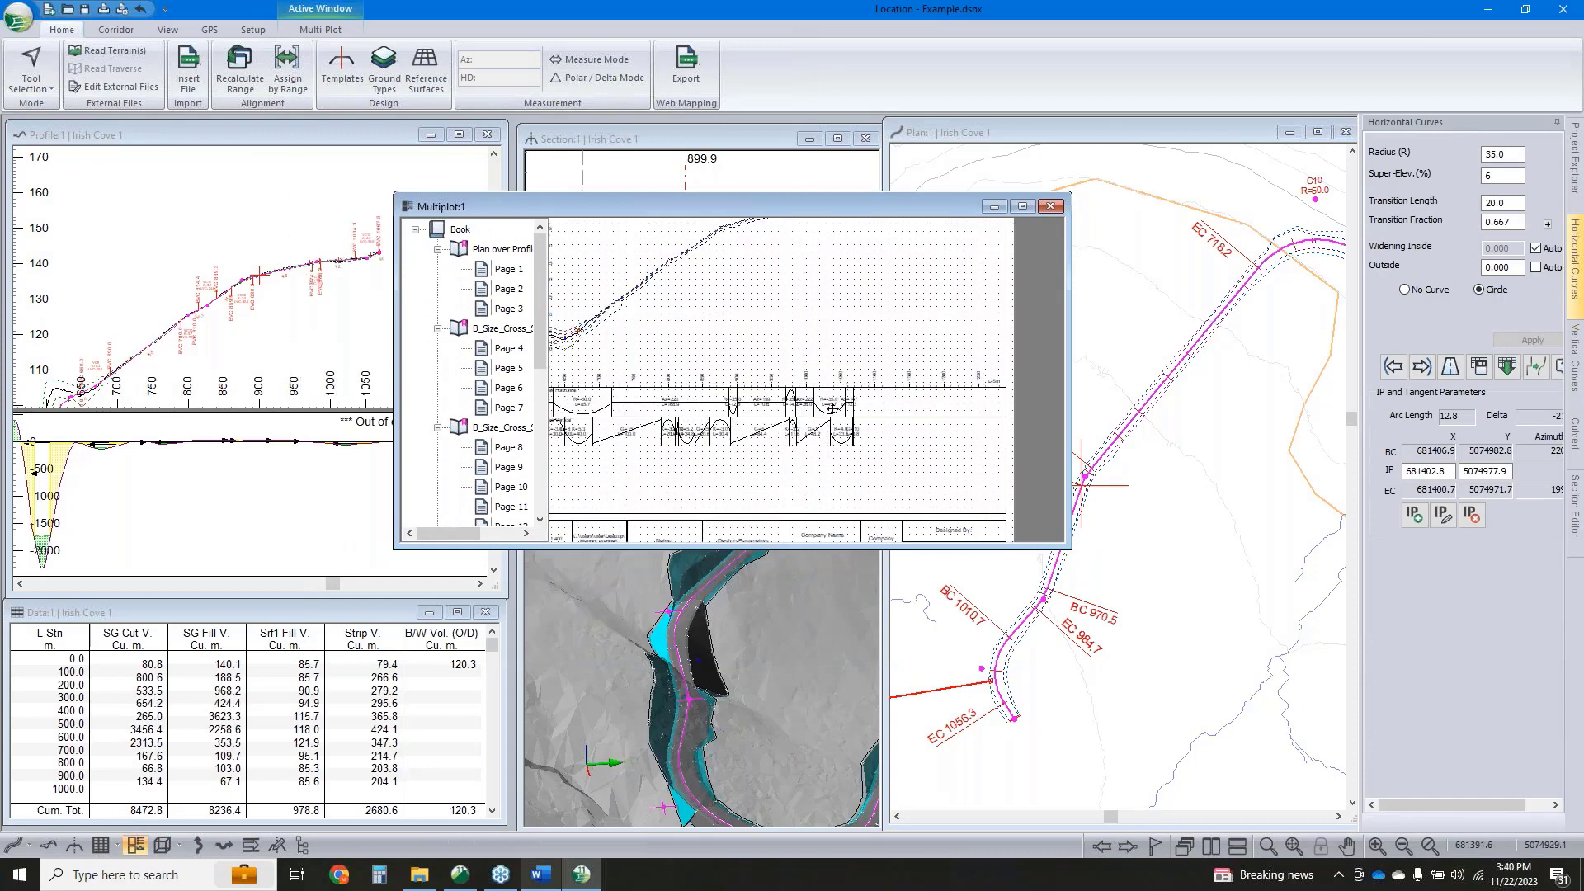
left_click(1022, 207)
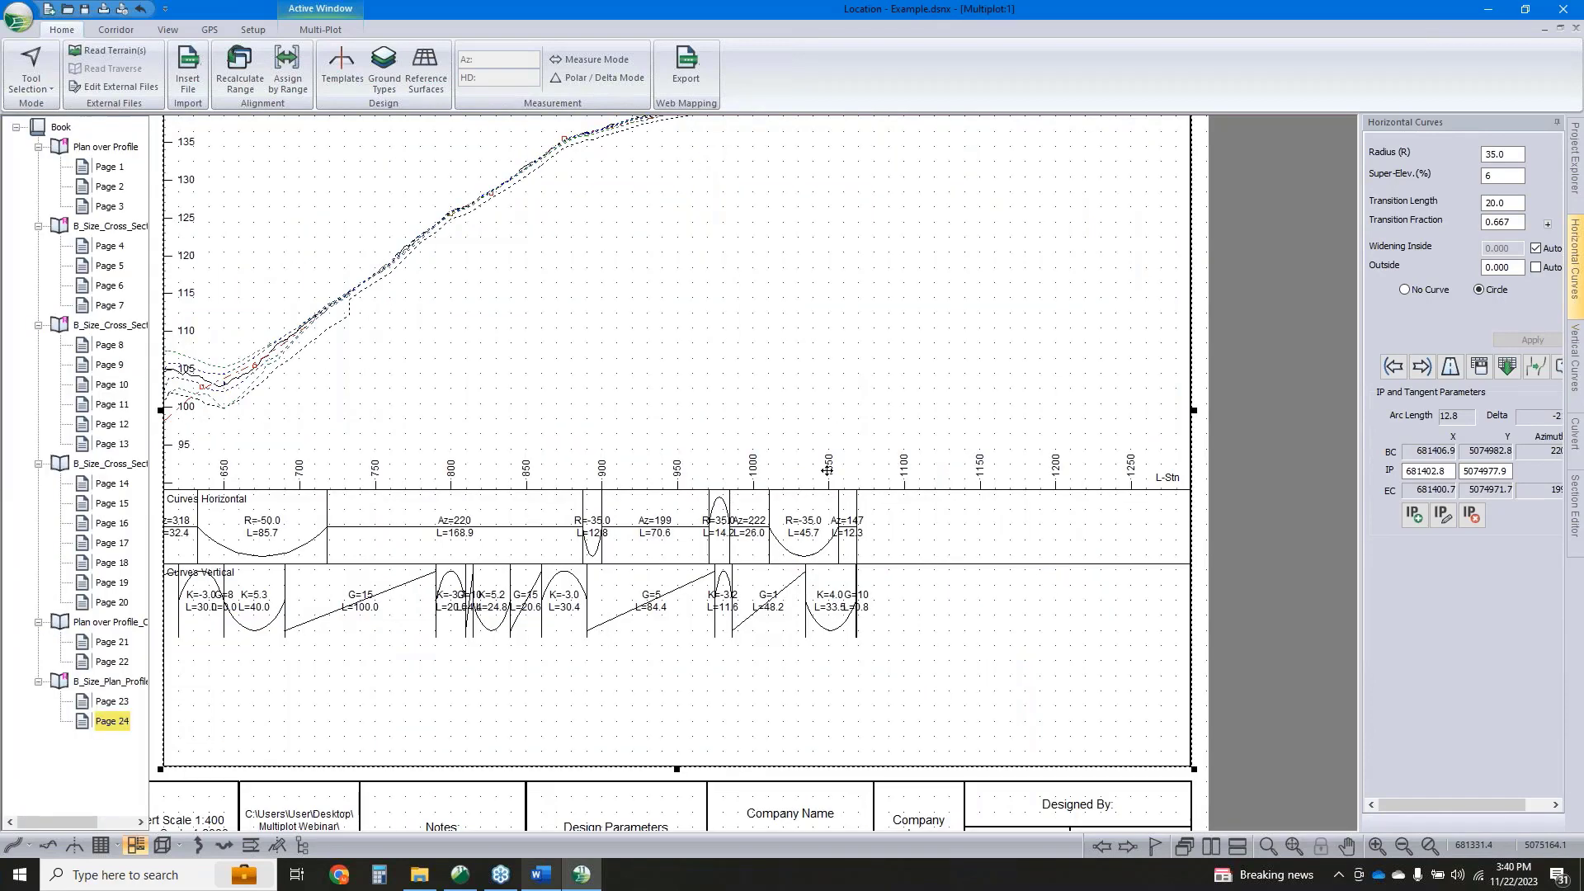
double_click(844, 453)
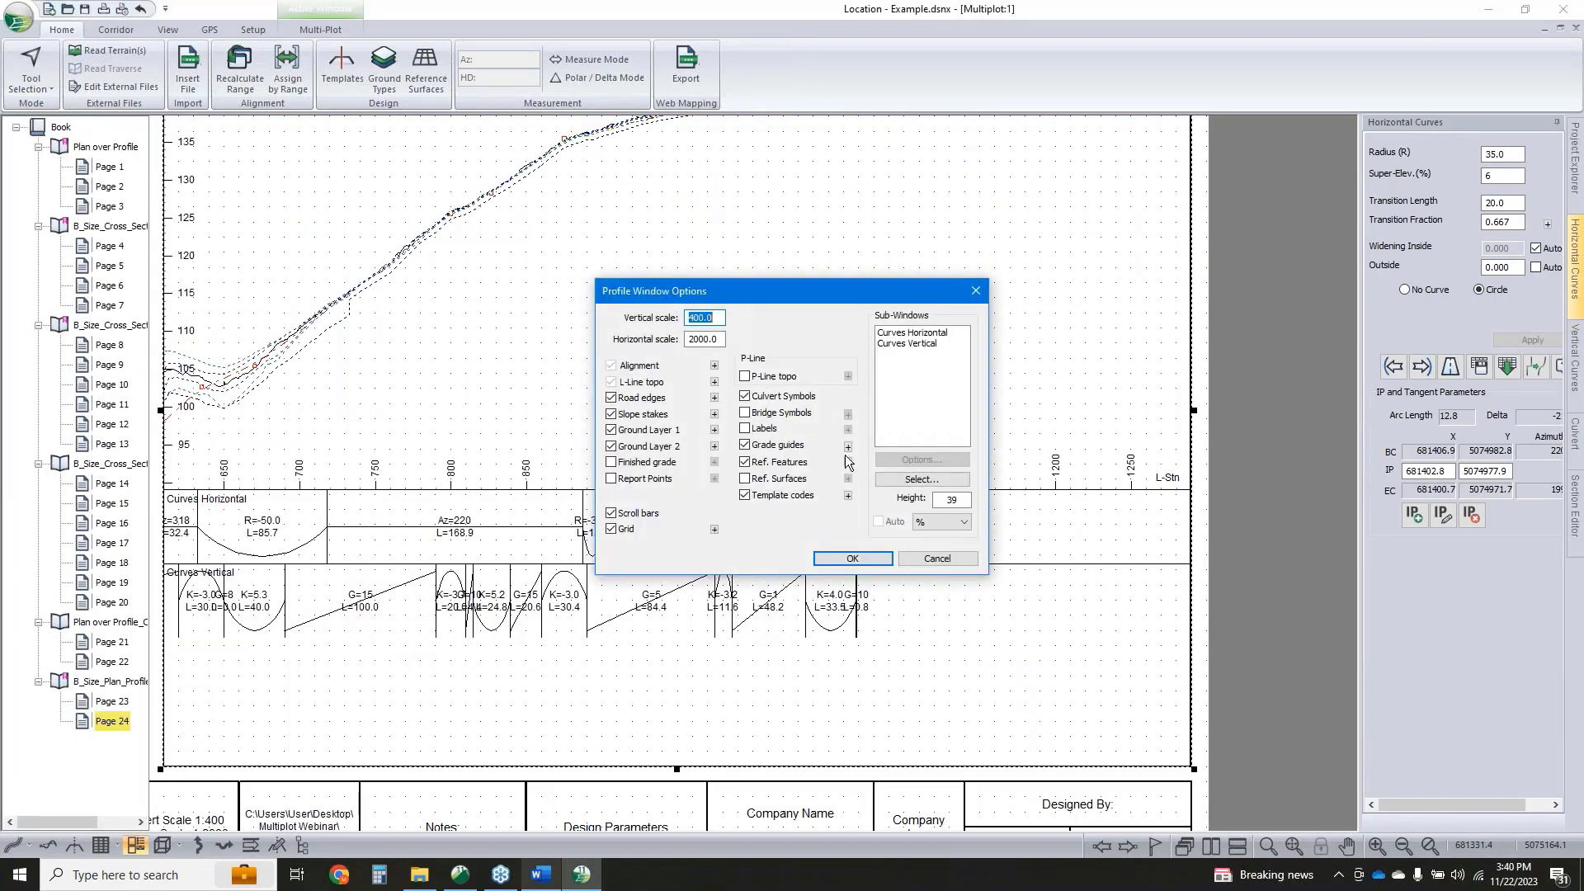
left_click(921, 479)
double_click(678, 432)
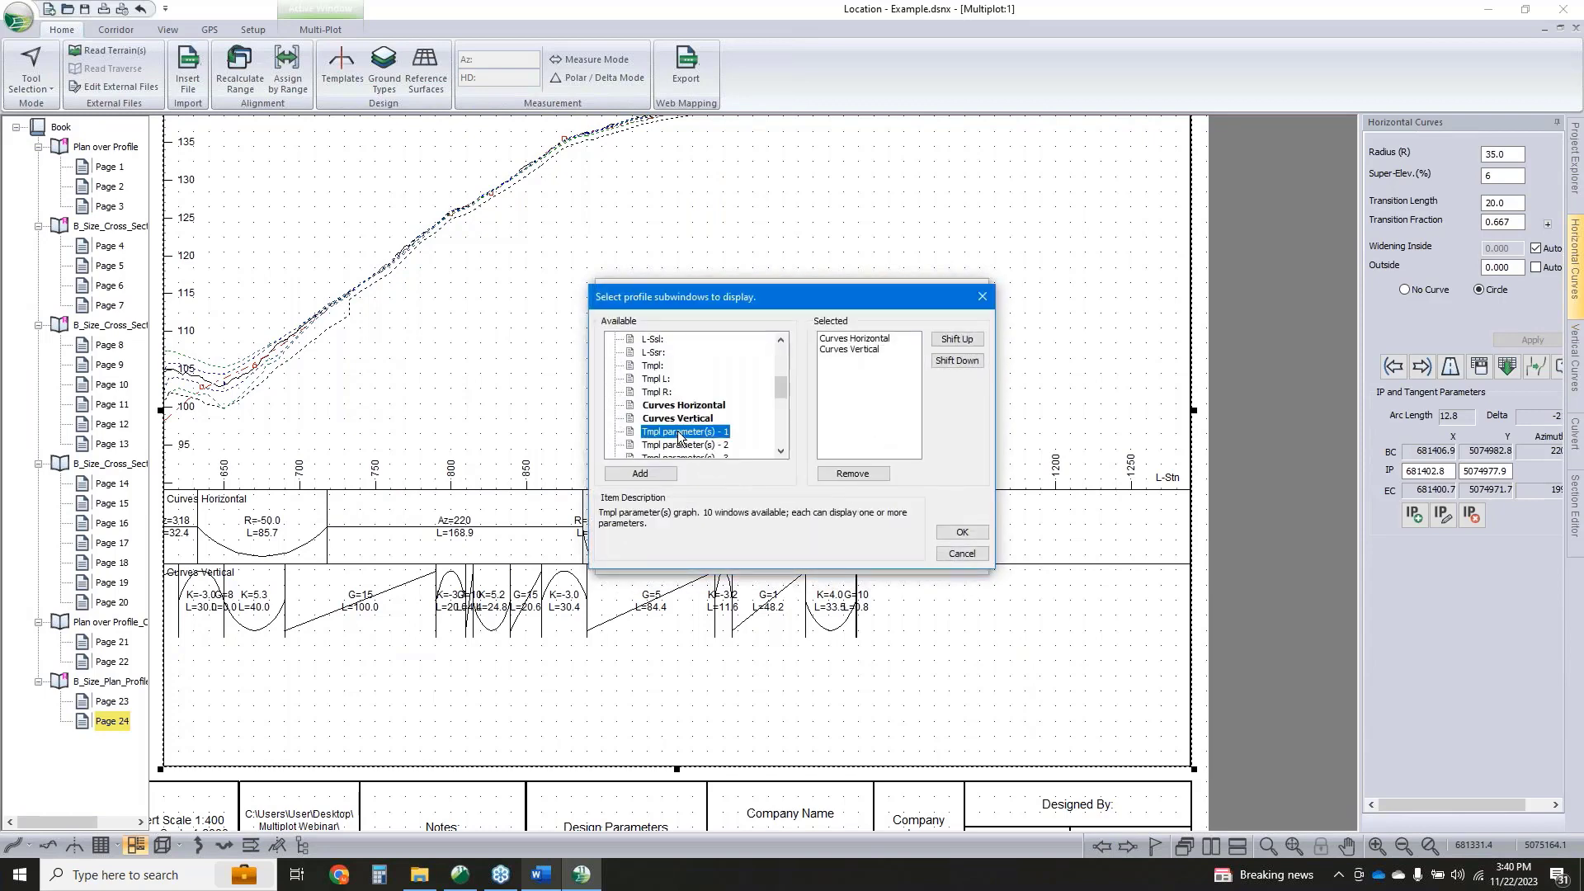
left_click(963, 533)
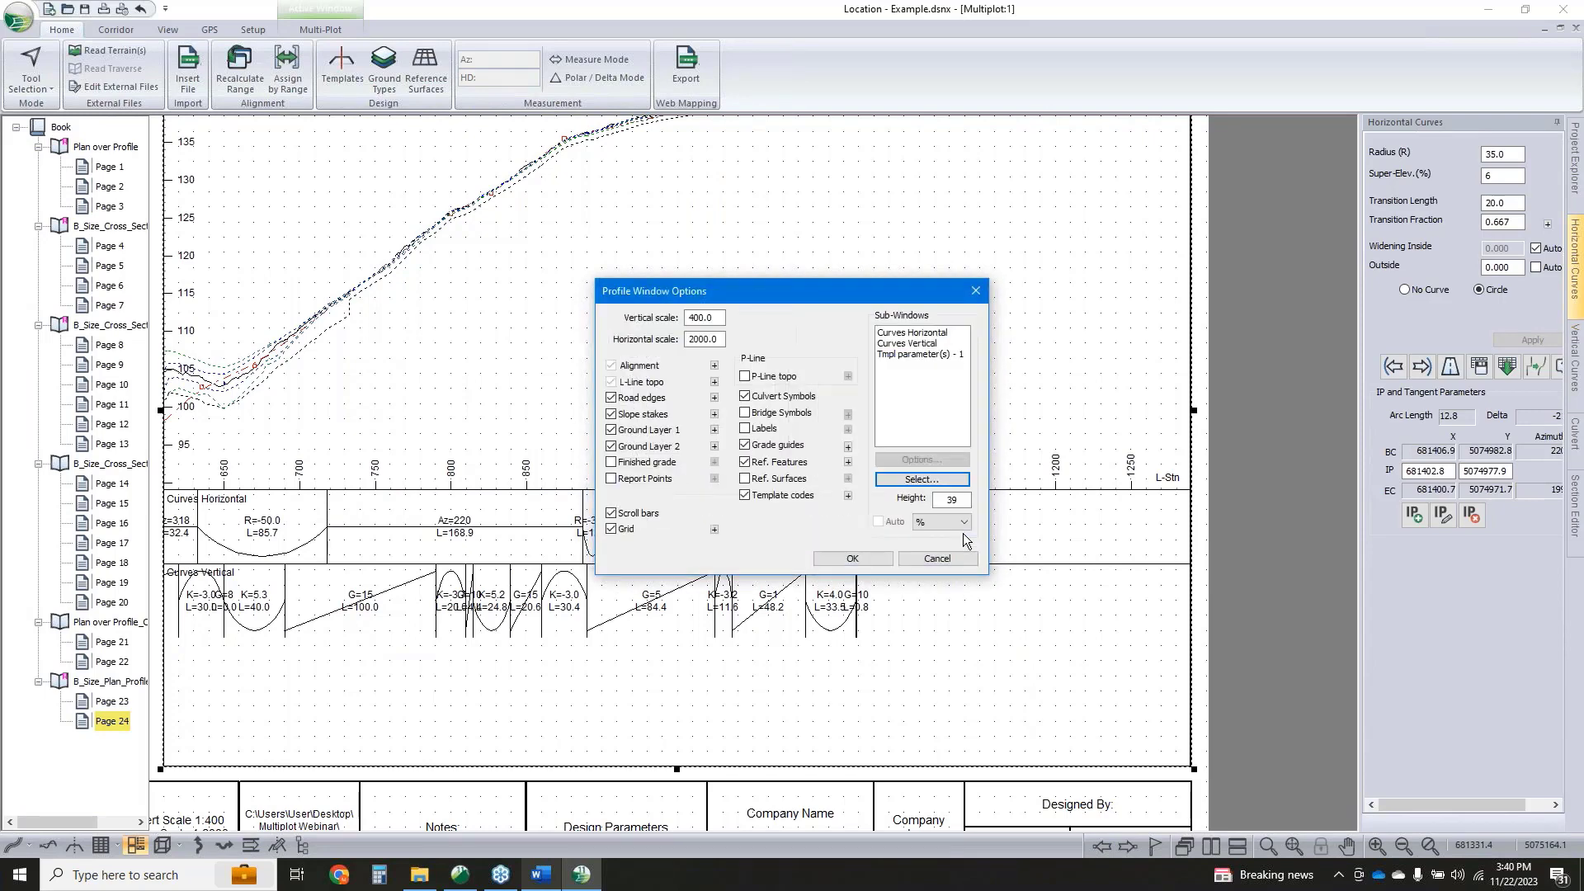
Set the Tmpl parameter(s) - 1 sub-window to graph the template fields _SUPERL (Left) and _SUPERR (Right)
left_click(914, 355)
left_click(921, 461)
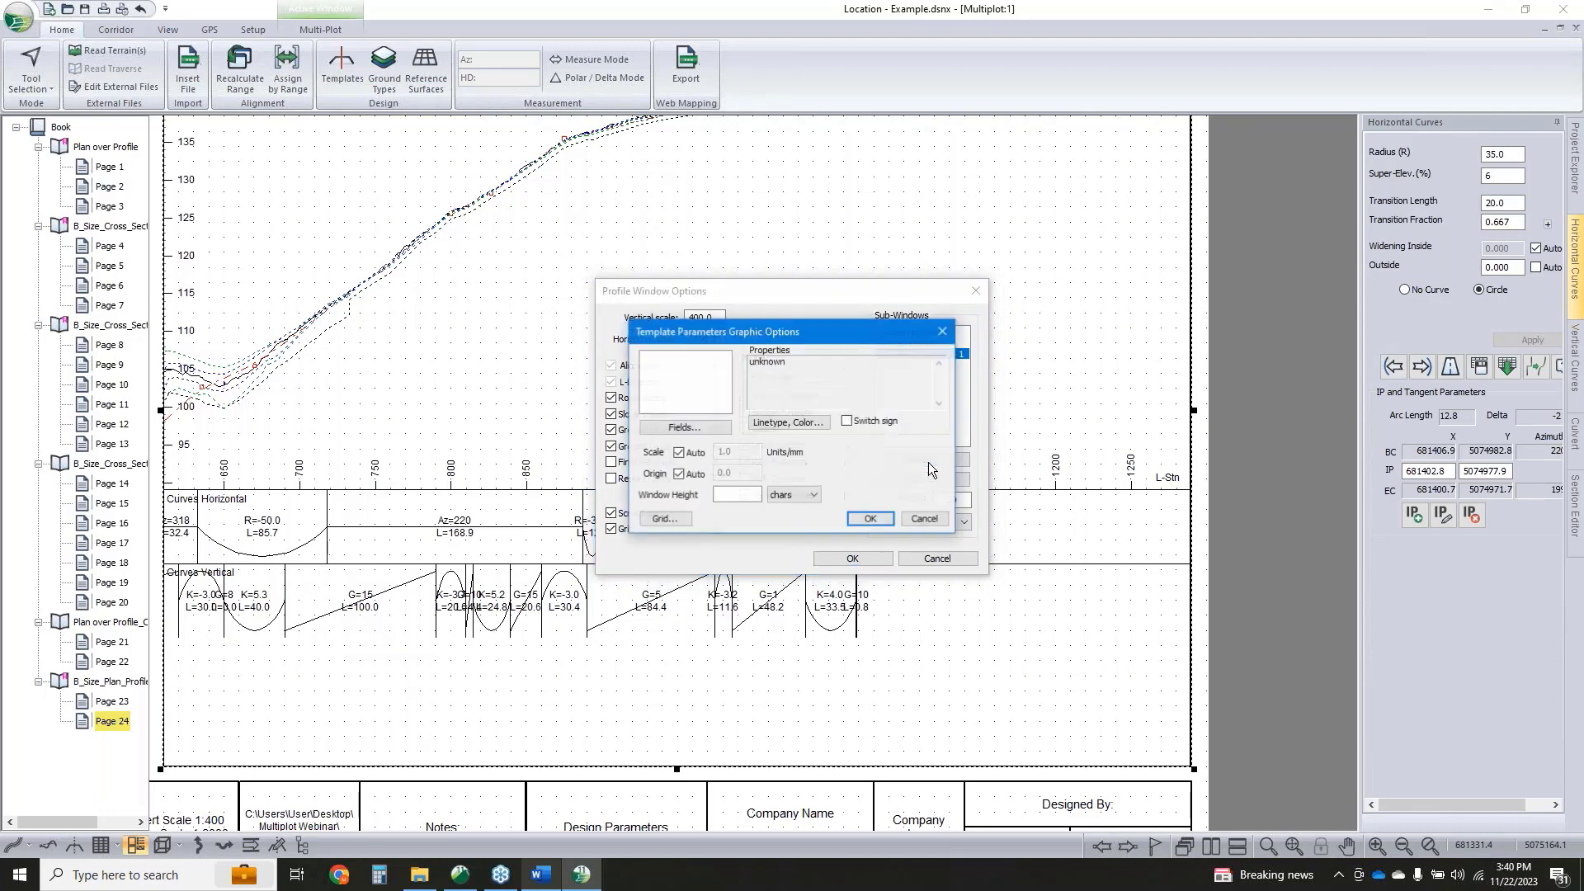
left_click(698, 423)
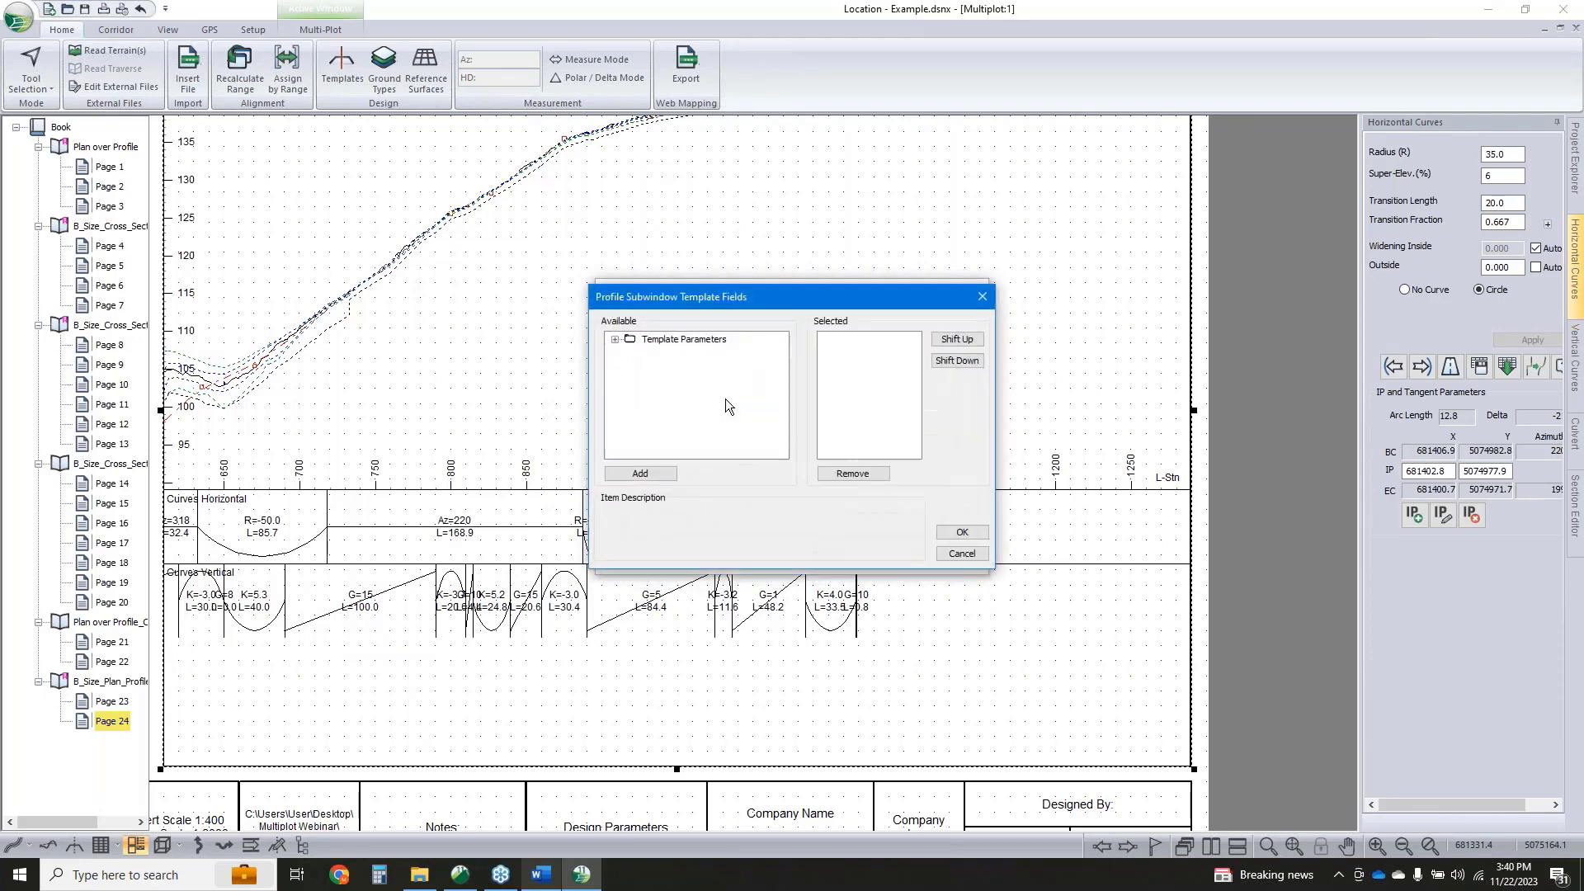
left_click(615, 339)
scroll(697, 430, "down", 5)
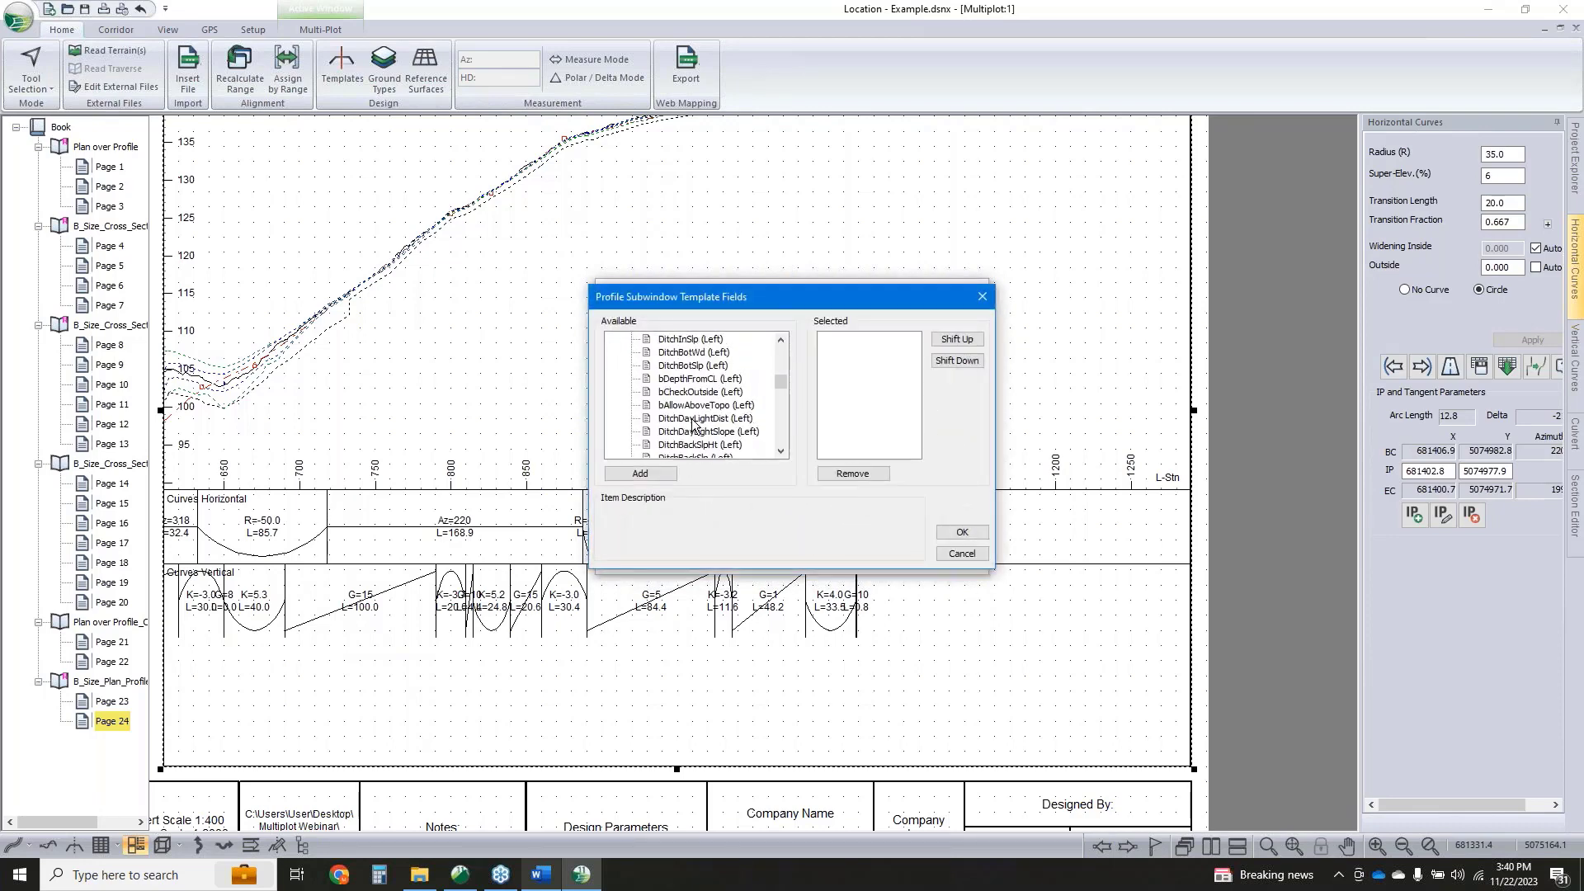
scroll(697, 431, "down", 5)
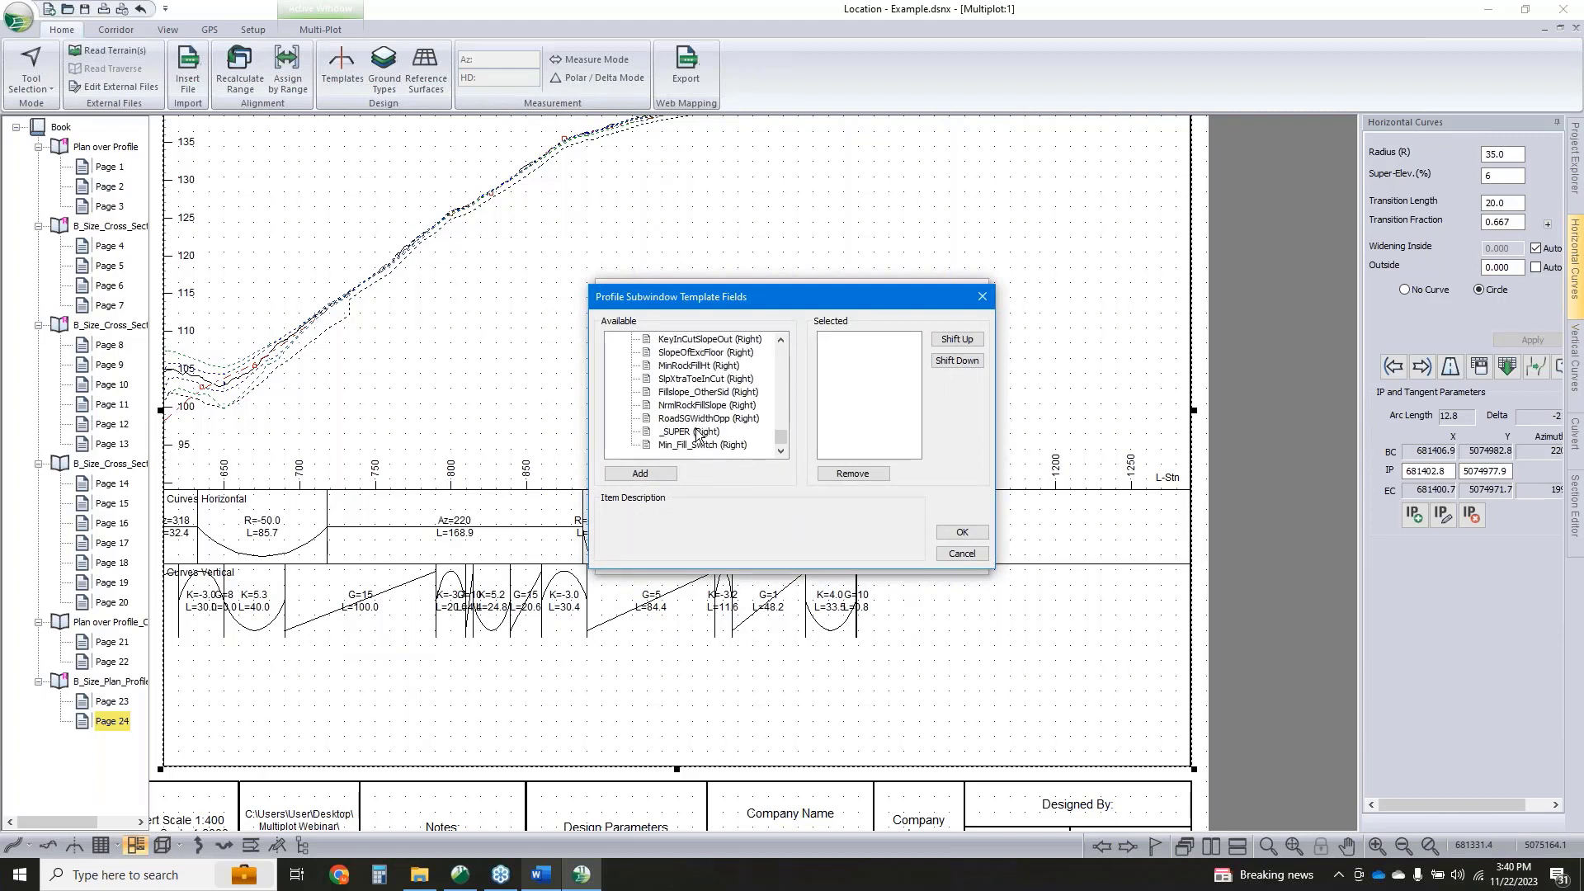
left_click(698, 432)
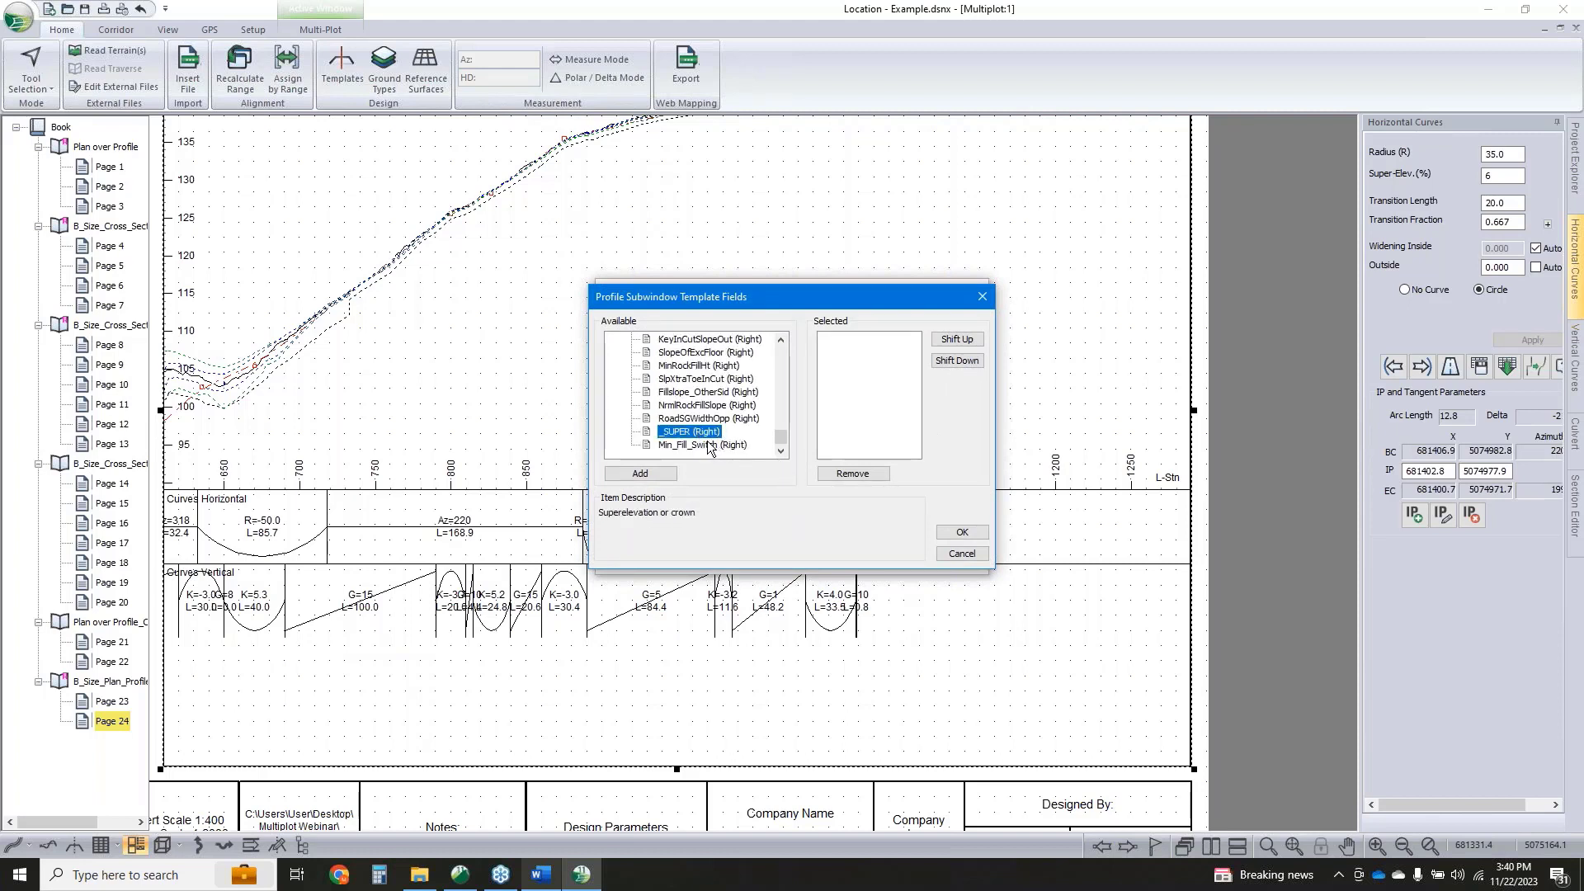
scroll(710, 446, "up", 5)
left_click(702, 355)
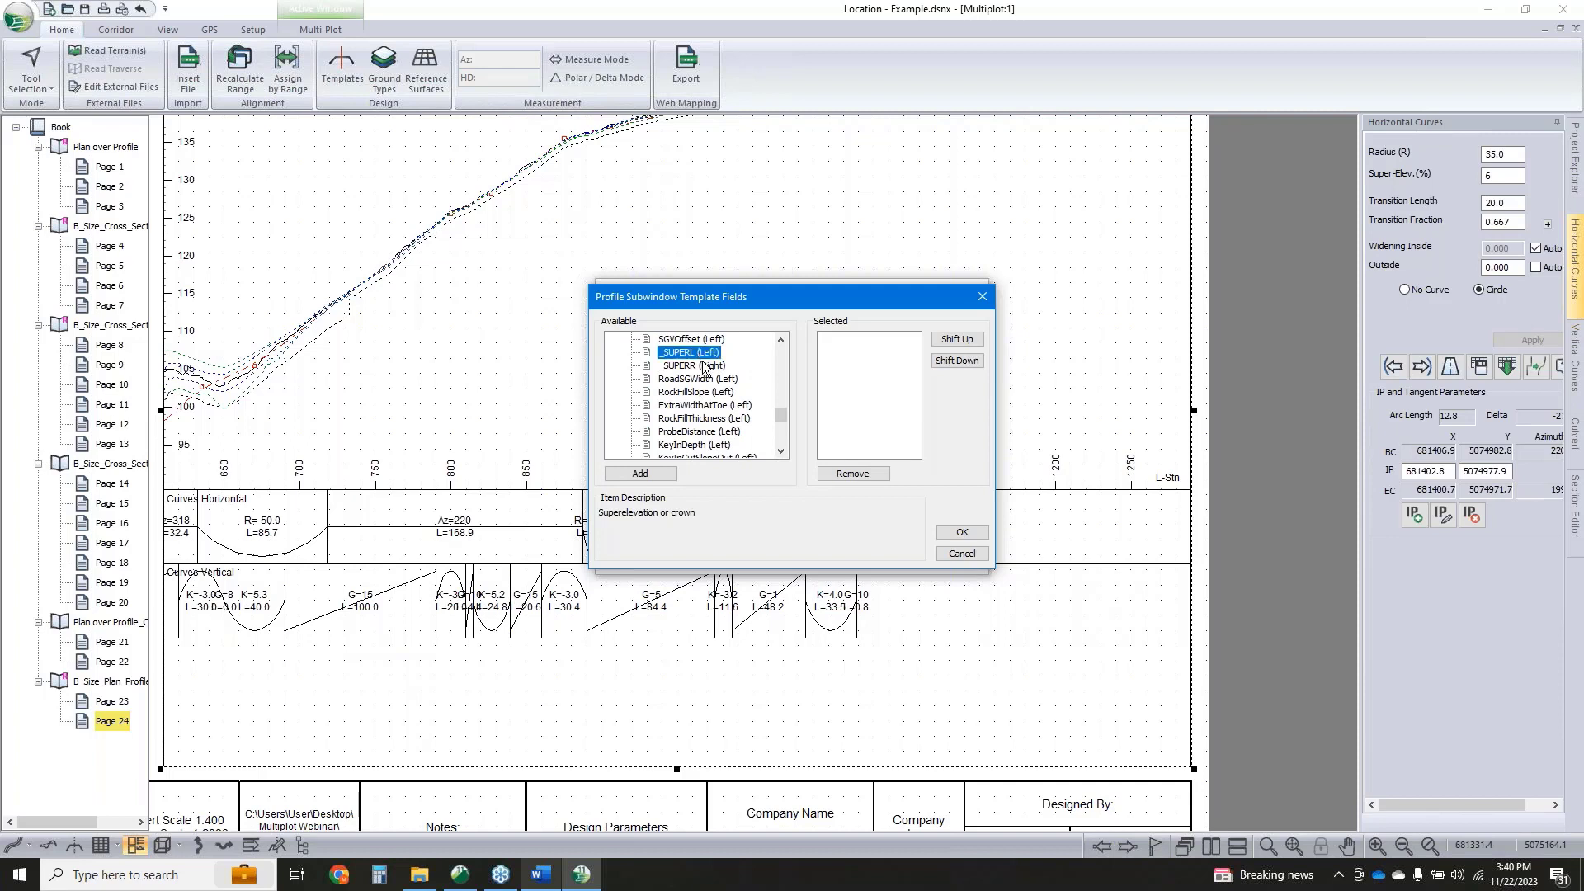
left_click(698, 366)
double_click(694, 355)
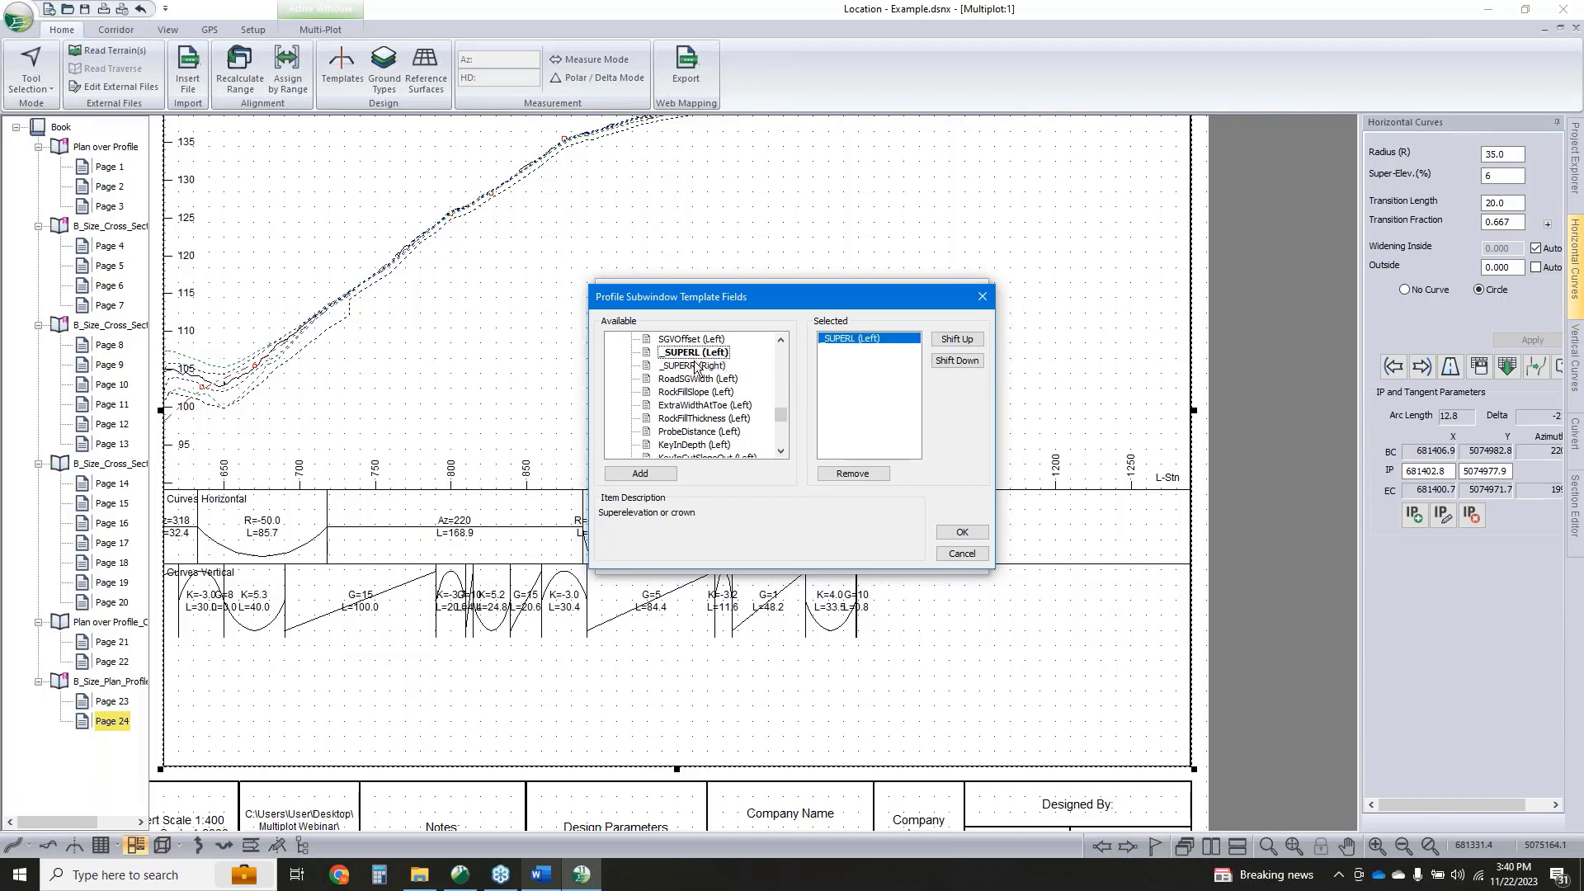
double_click(694, 367)
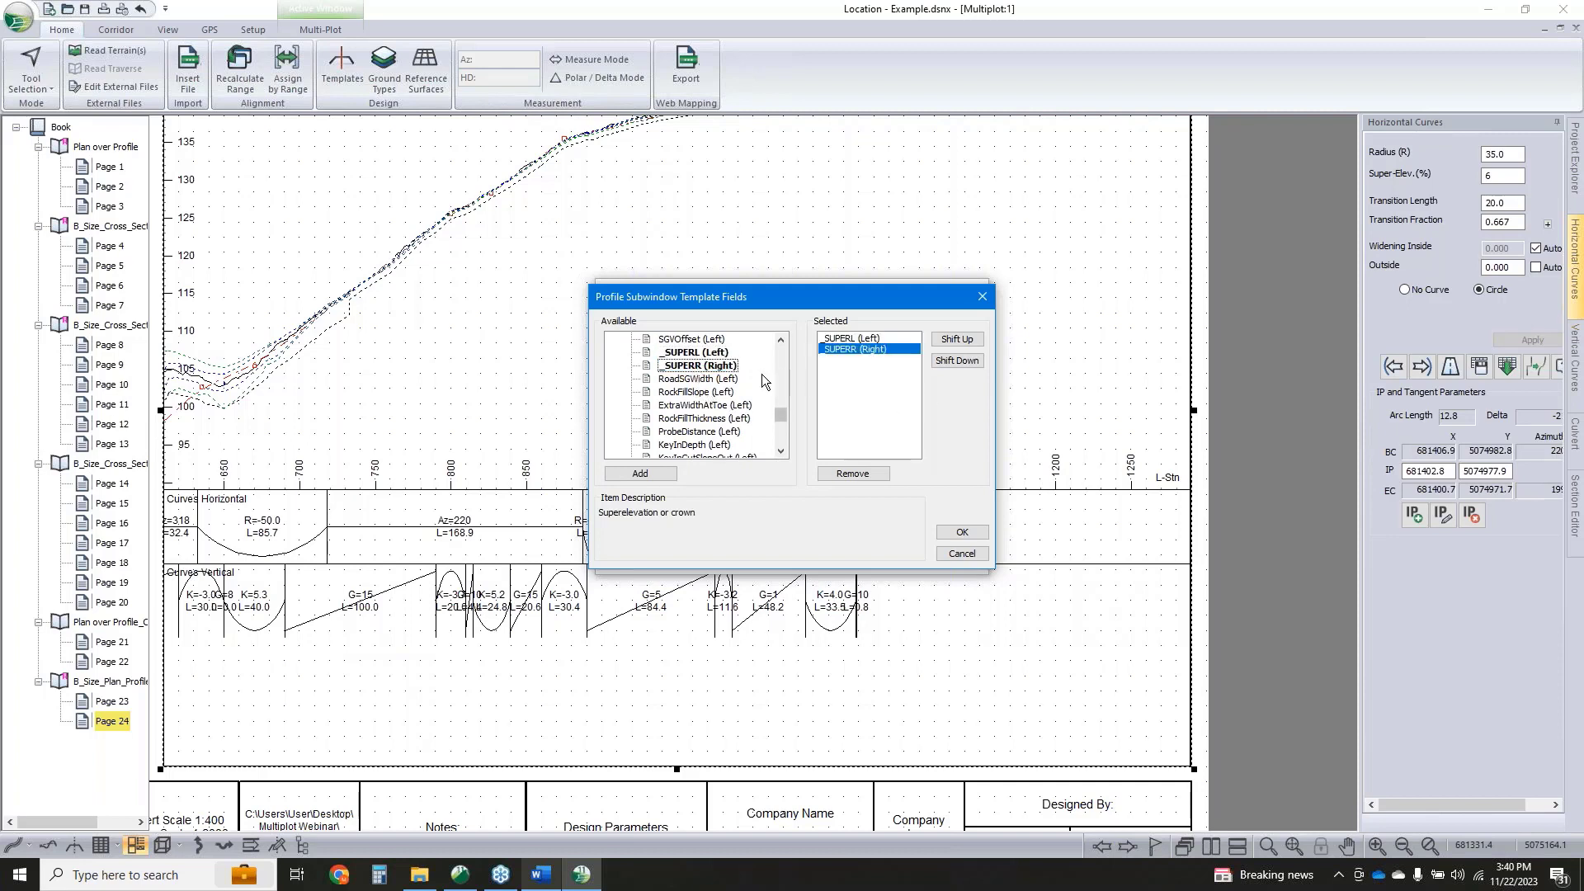
left_click(962, 532)
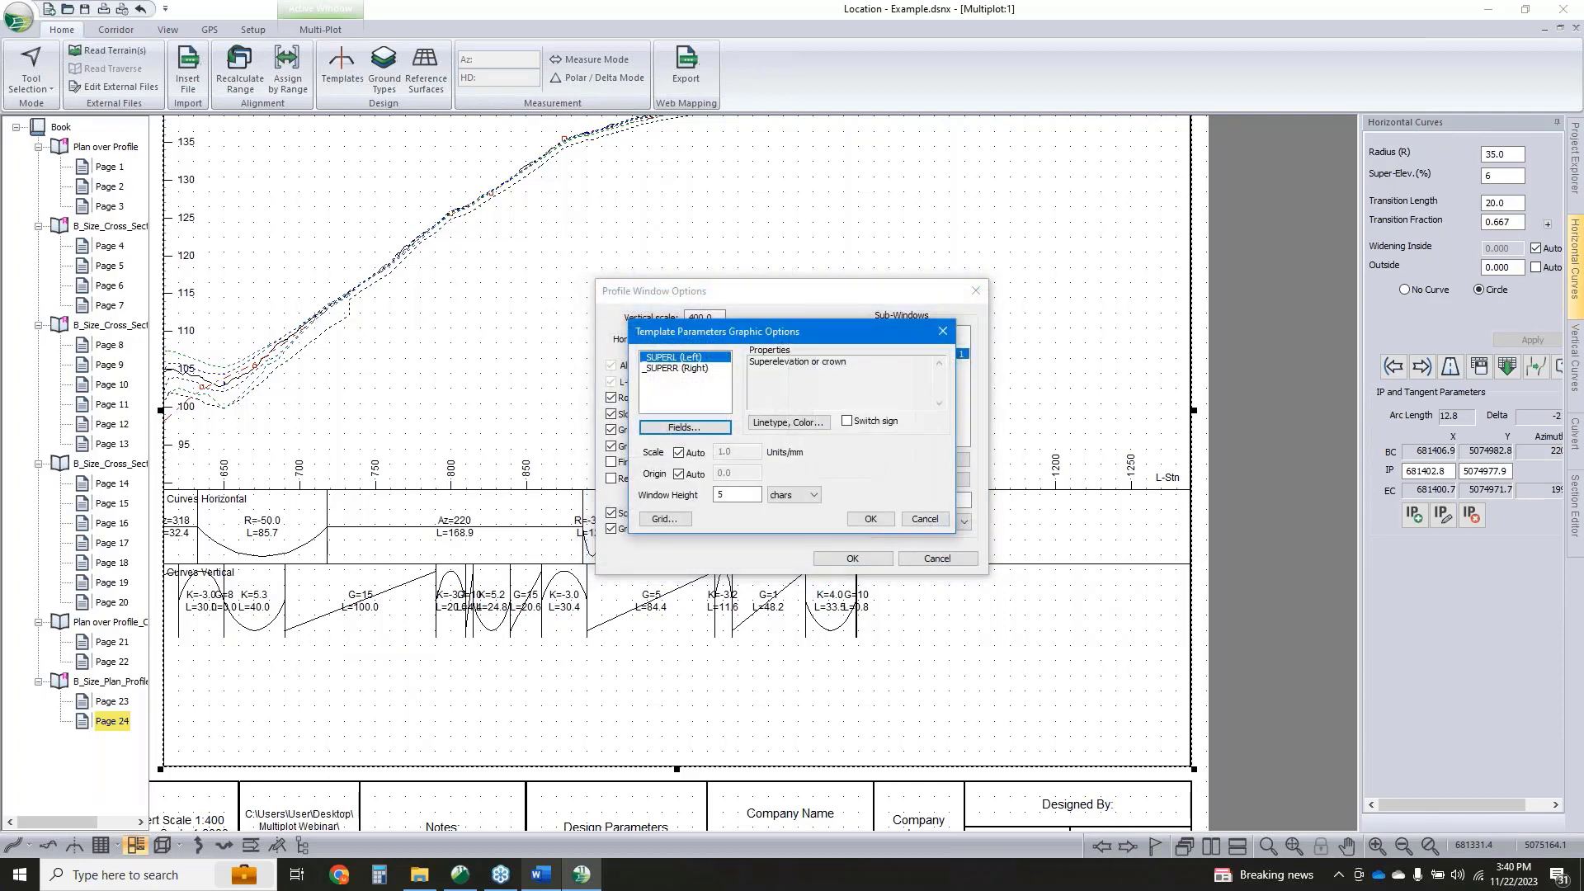
Set the line colour of the _SUPERL (Left) graph to maroon
left_click(821, 422)
left_click(861, 438)
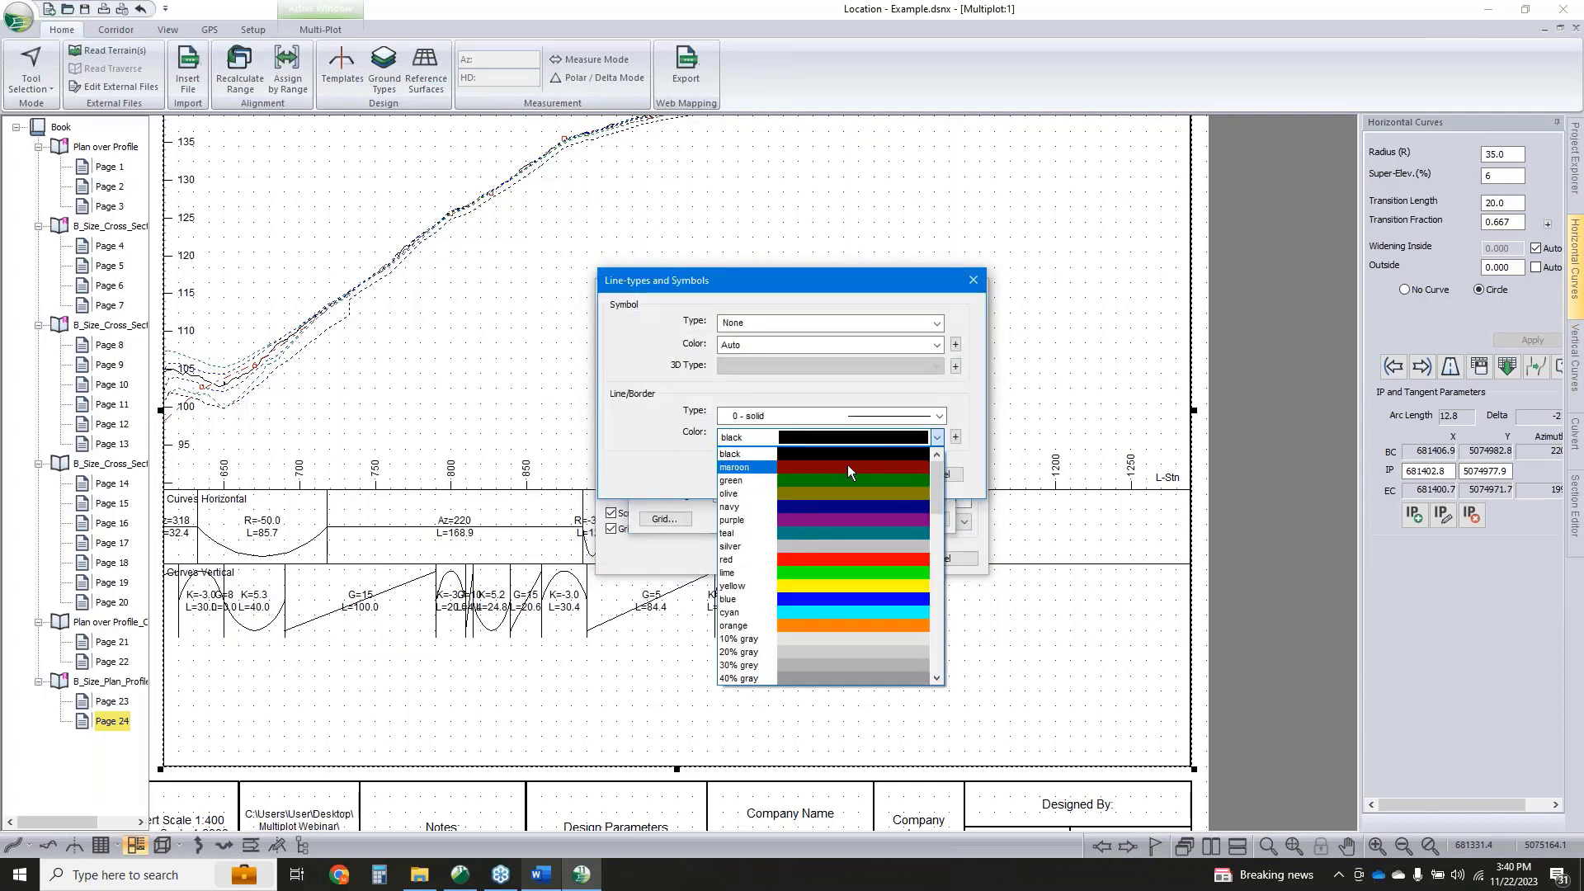
left_click(848, 462)
left_click(876, 476)
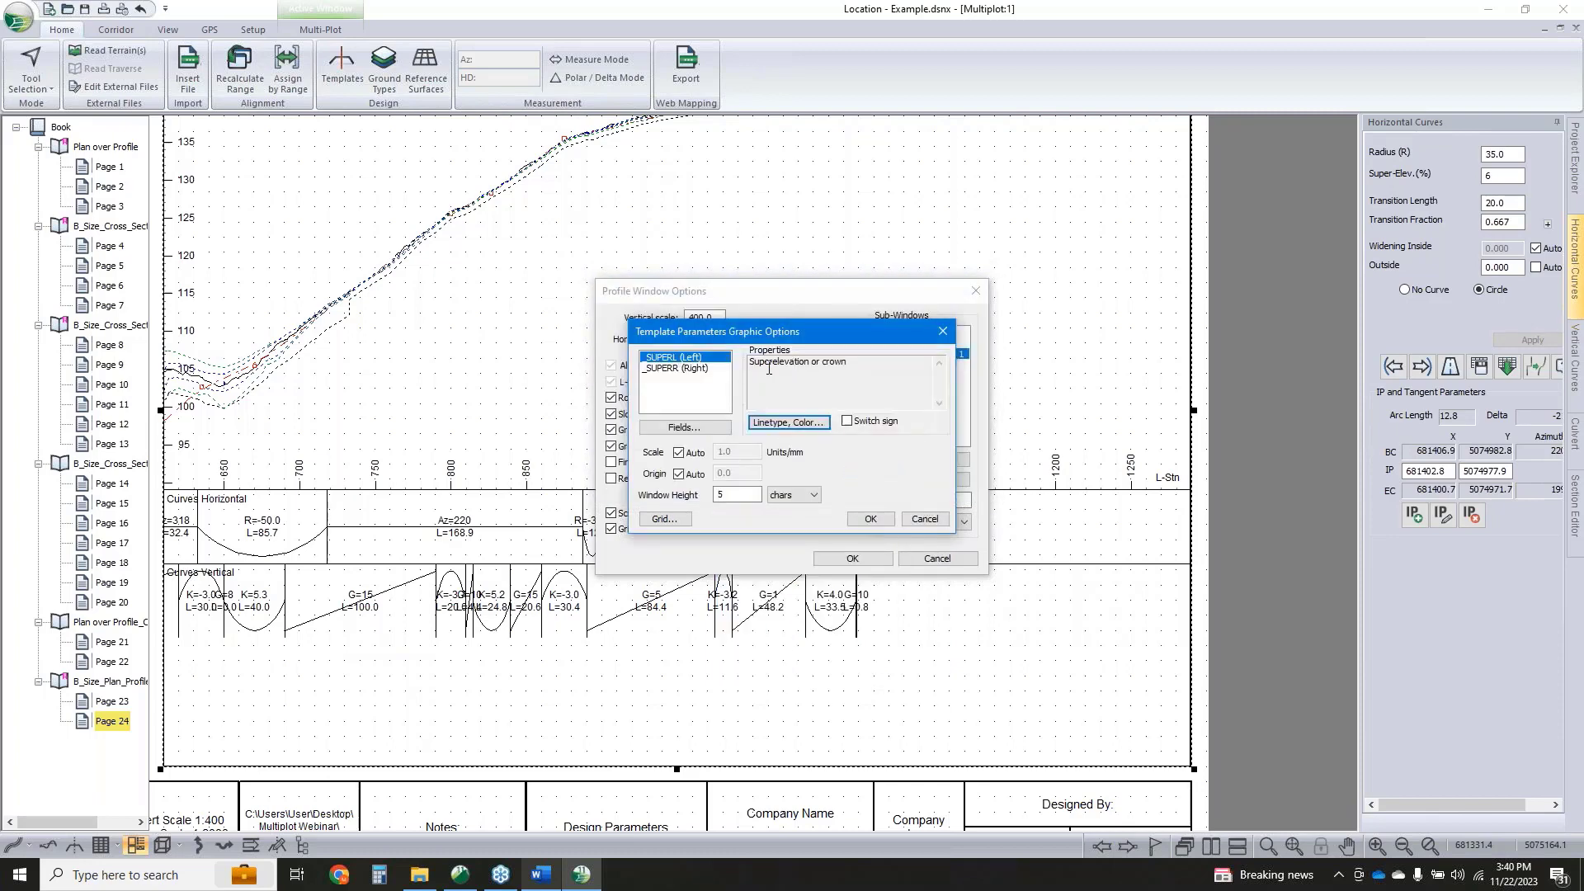
Set the line colour of the _SUPERR (Right) graph to green and apply the profile window options
left_click(685, 368)
left_click(806, 424)
left_click(849, 435)
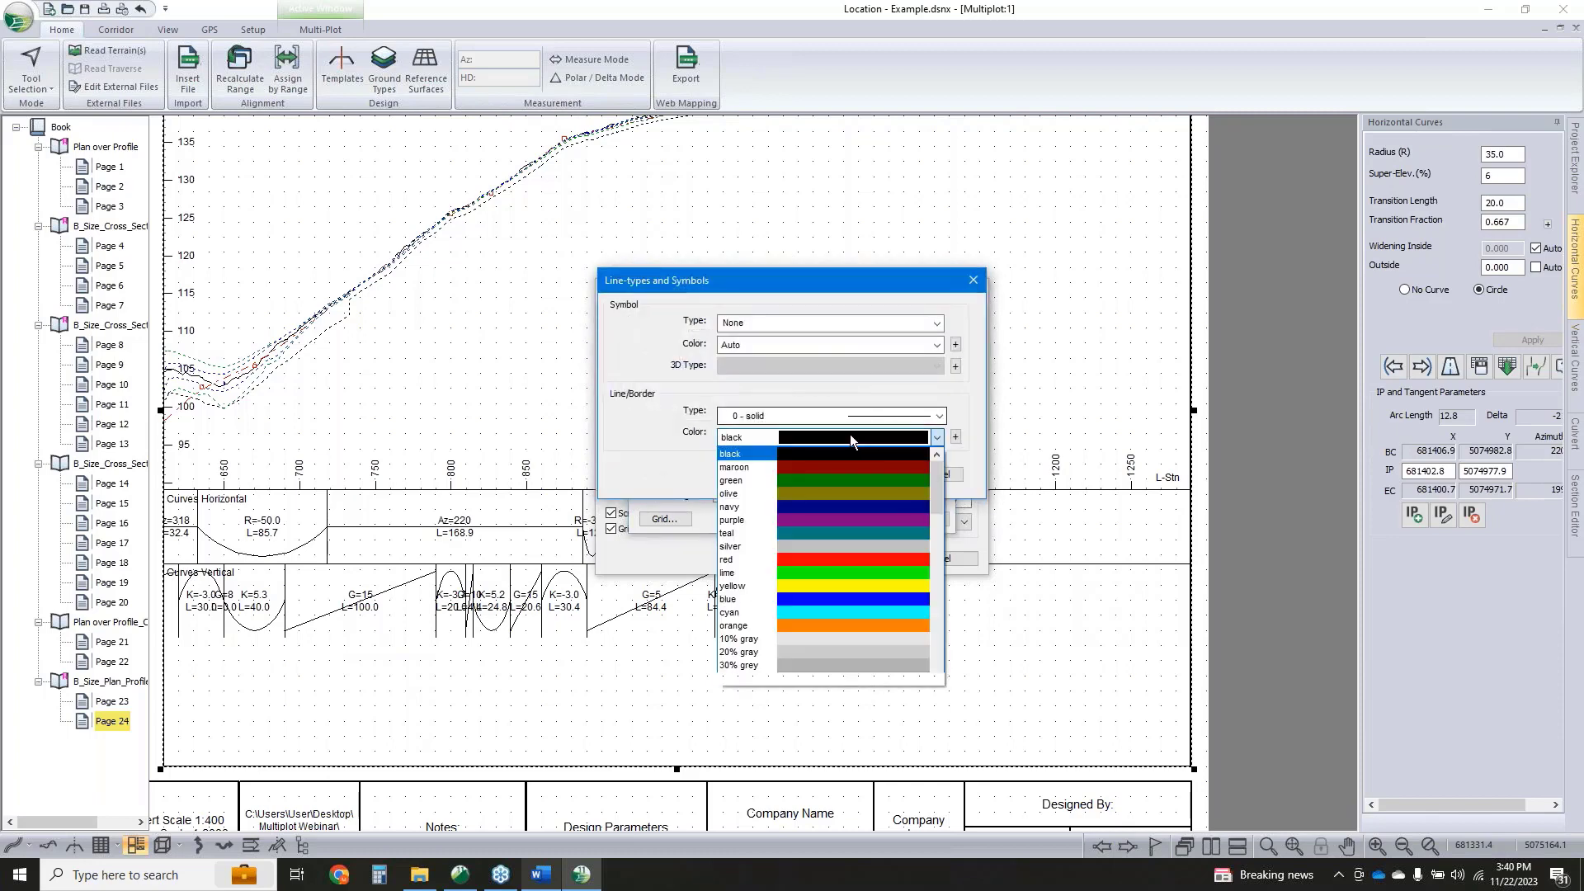
left_click(845, 480)
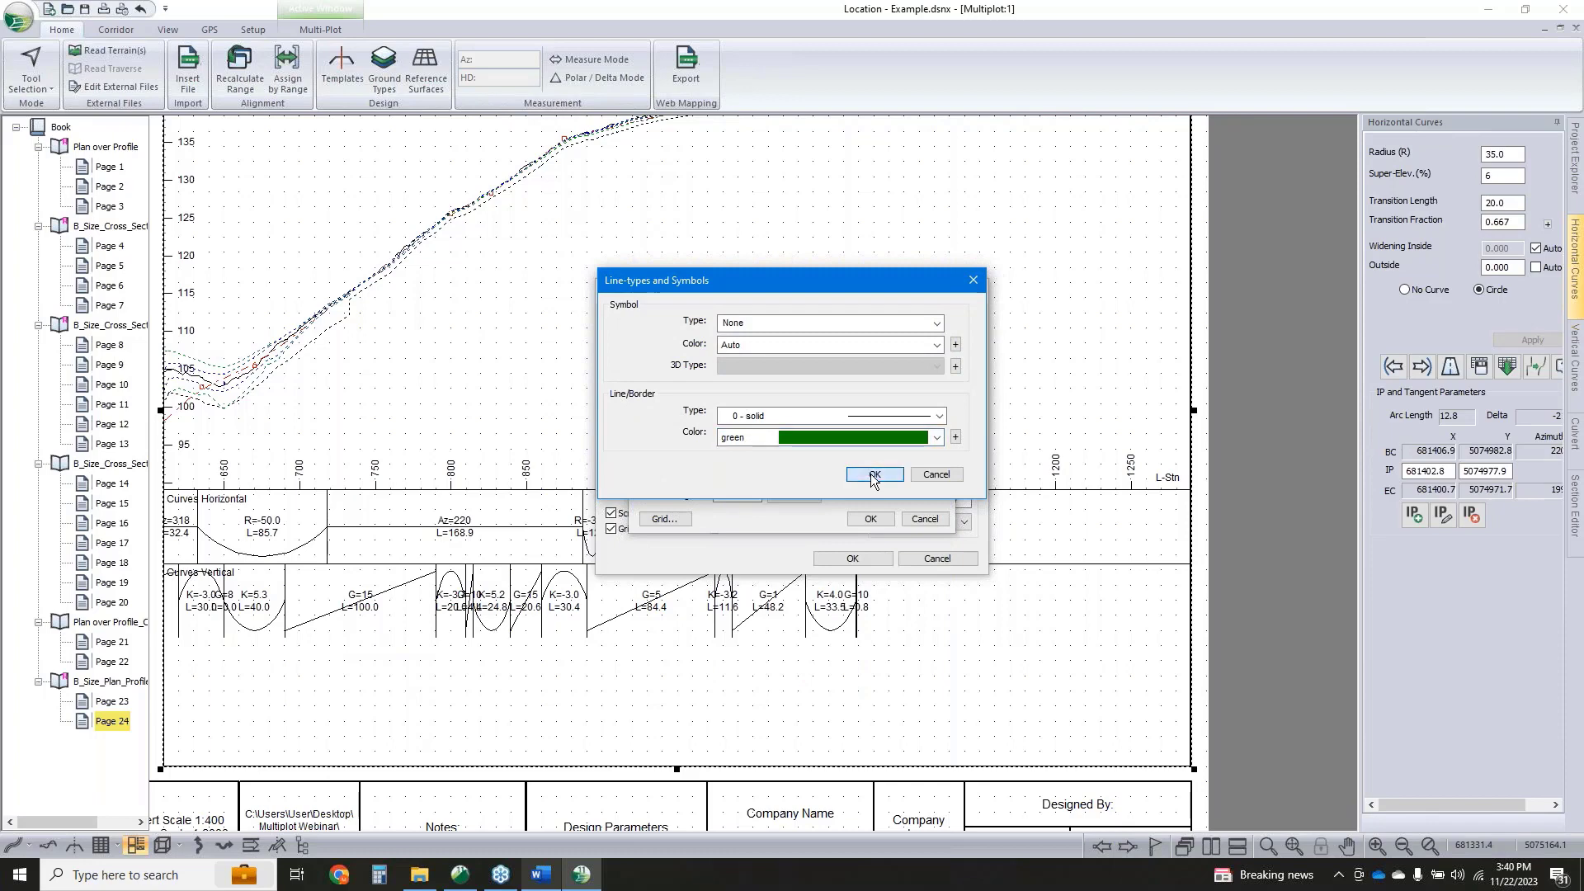
left_click(874, 476)
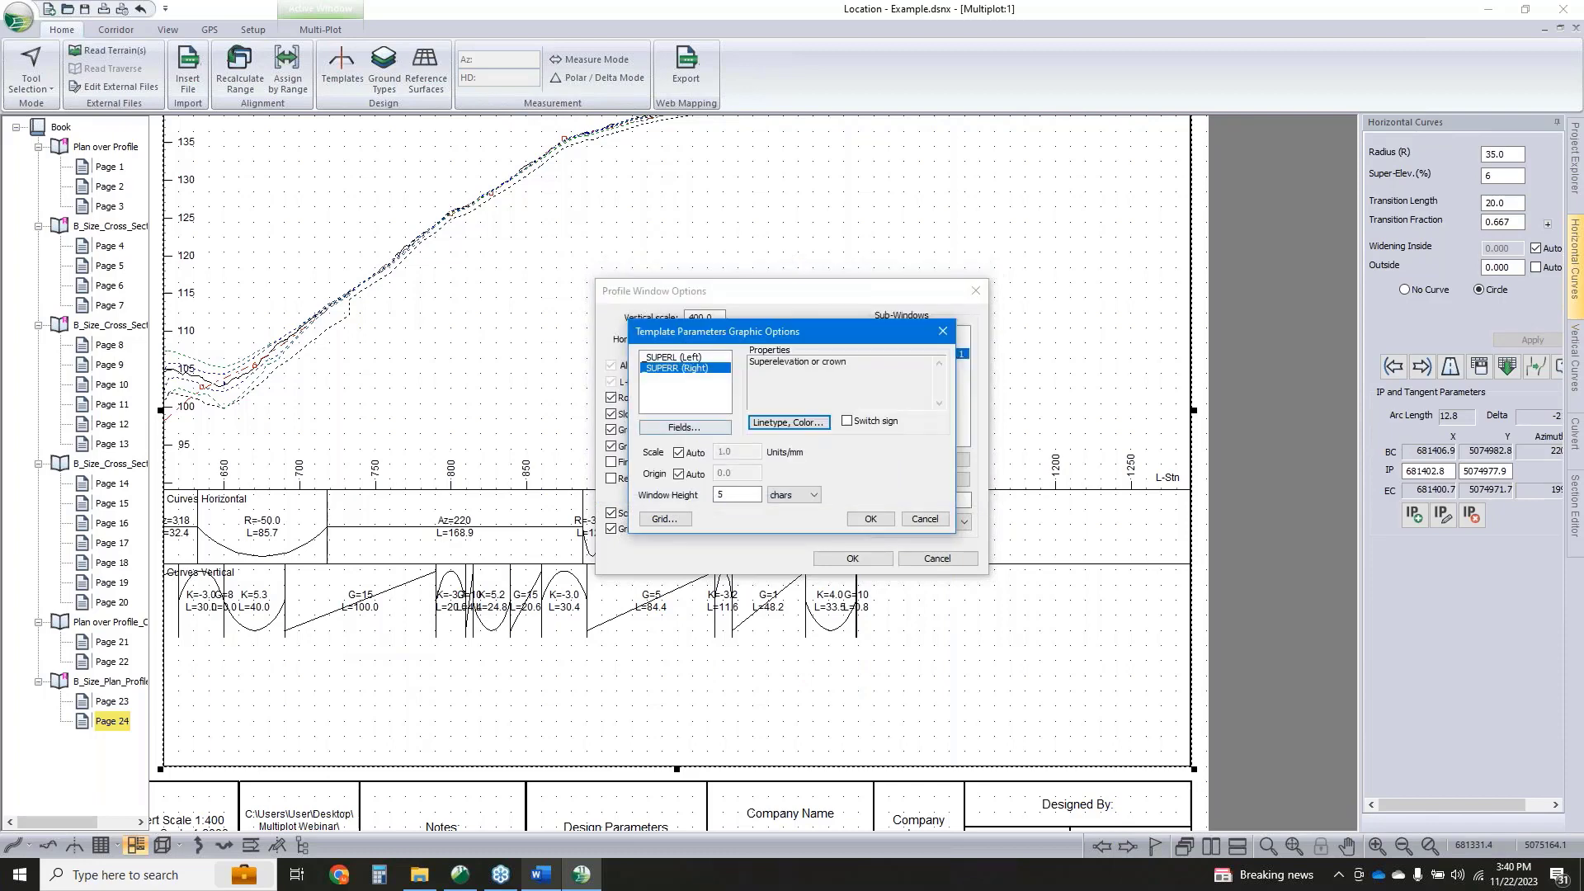
left_click(873, 518)
left_click(852, 558)
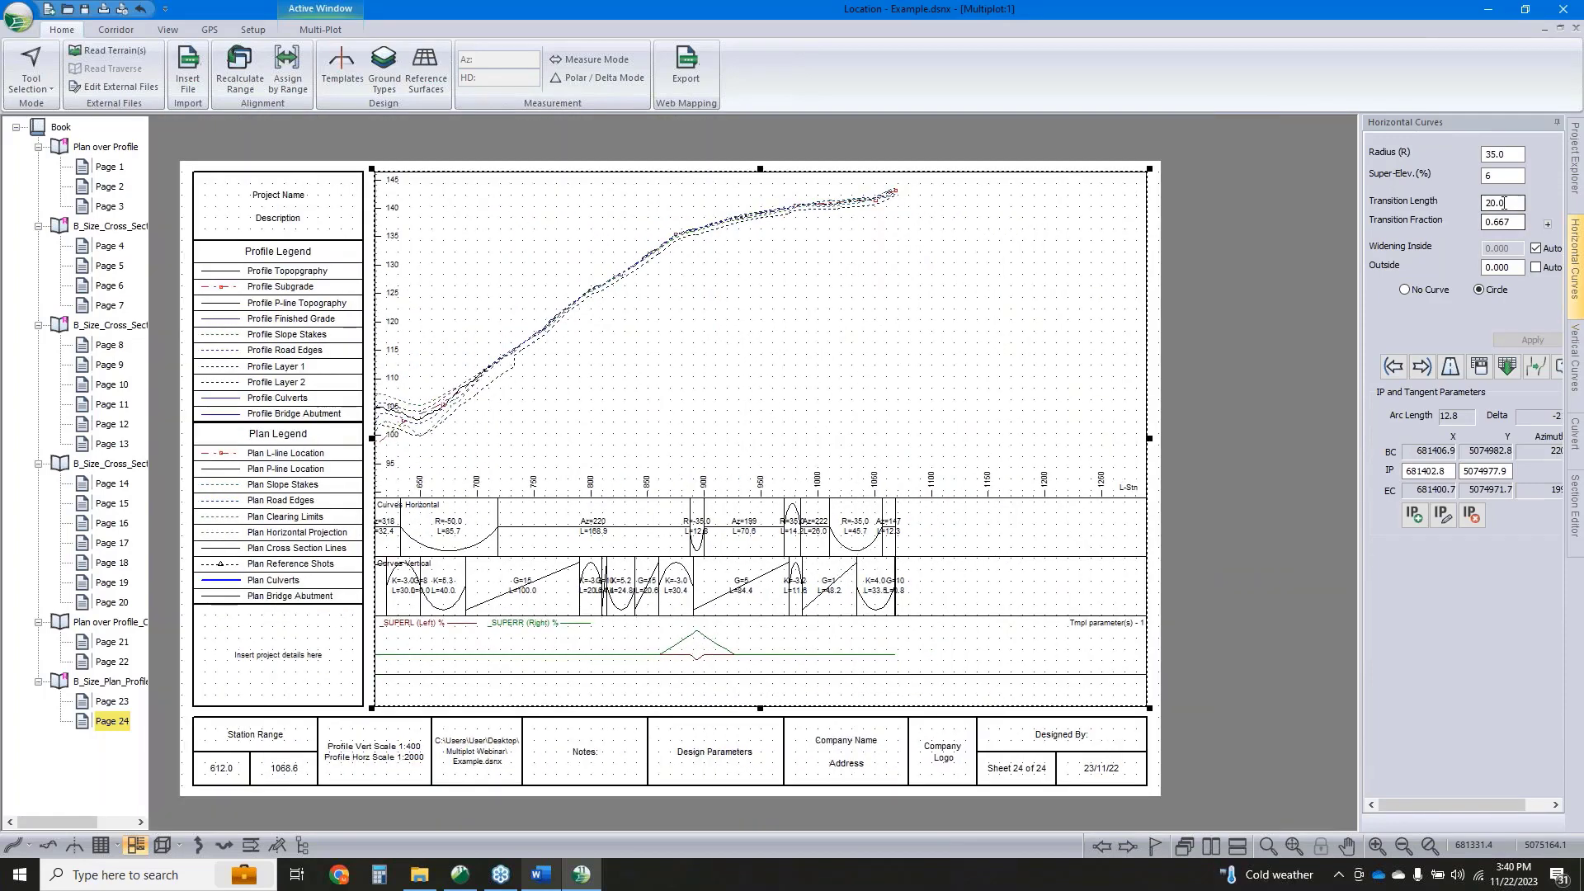
Set the transition length of the current horizontal curve to 50 and apply it
double_click(1499, 203)
type("50")
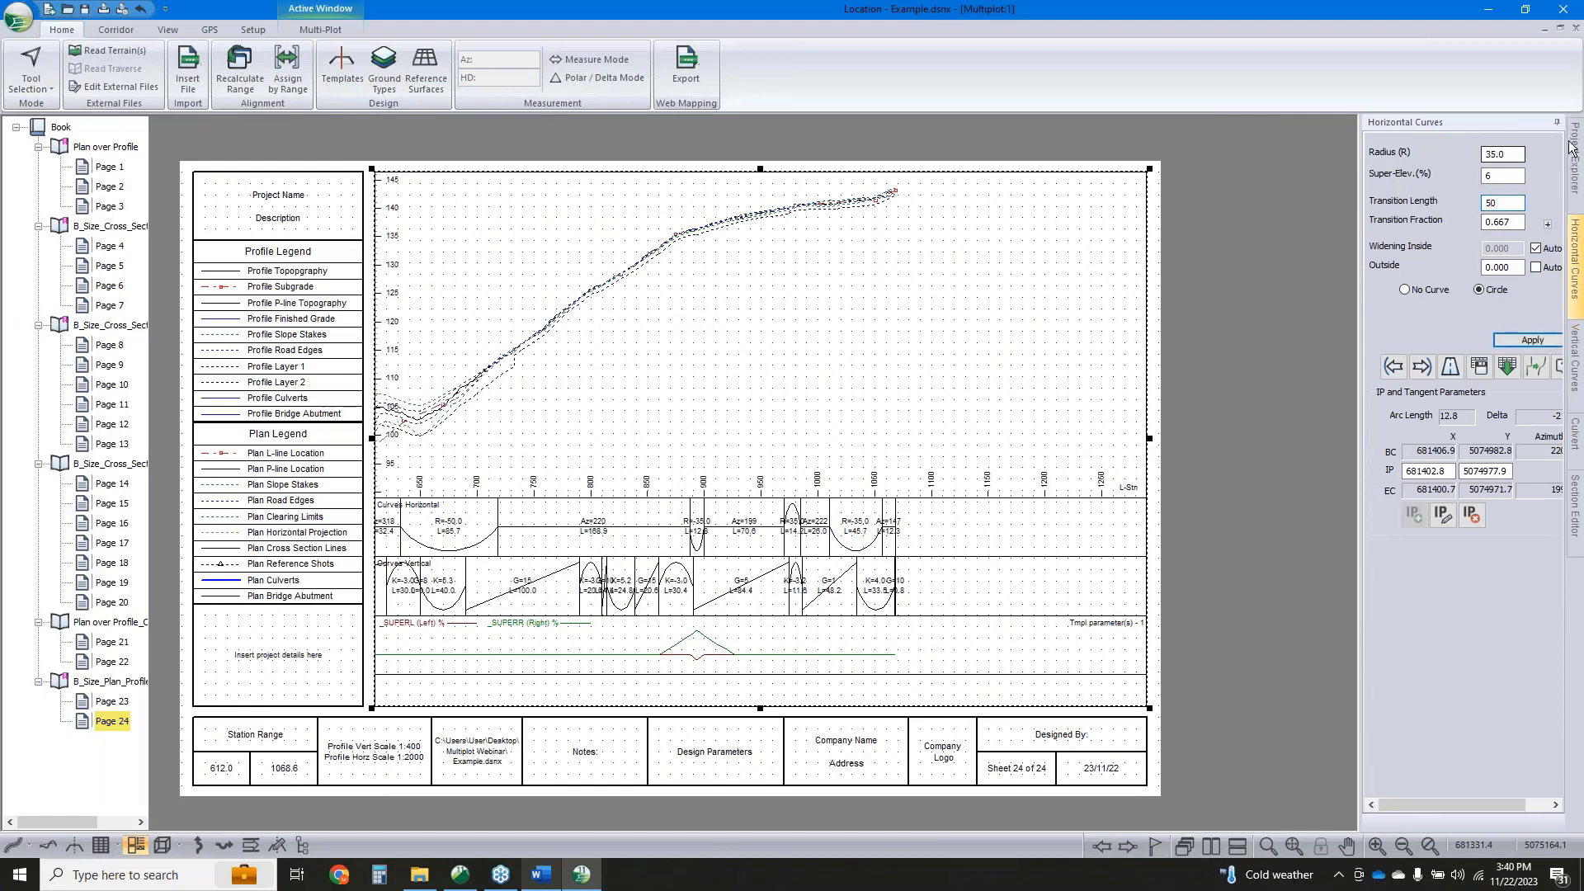
left_click(1526, 339)
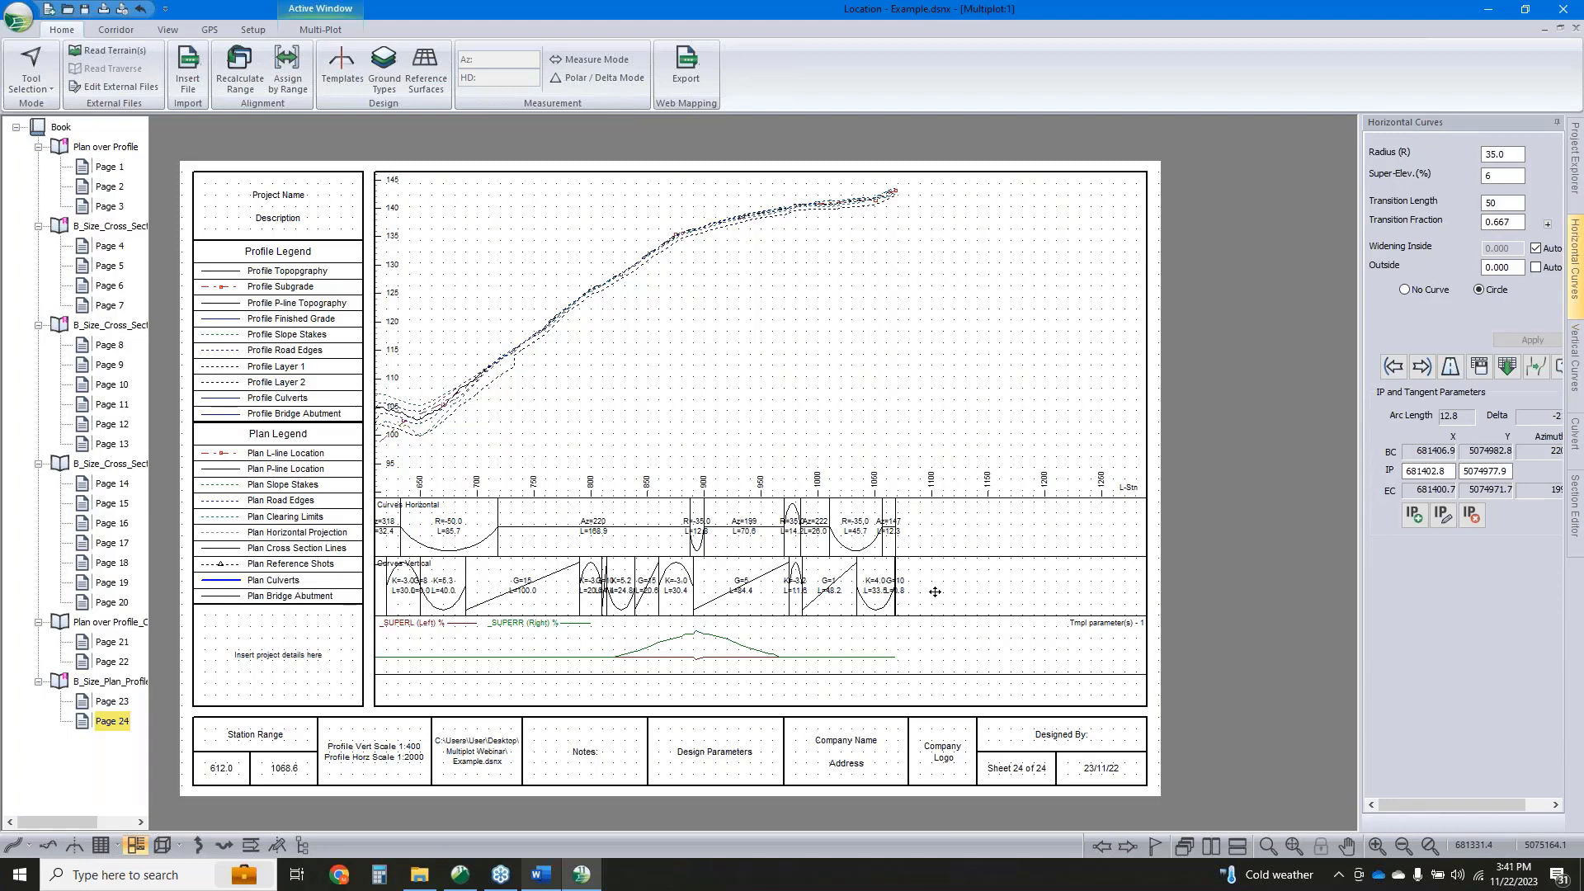
Remove the title from the Curves Horizontal sub-window of the profile on page 24
left_click(552, 435)
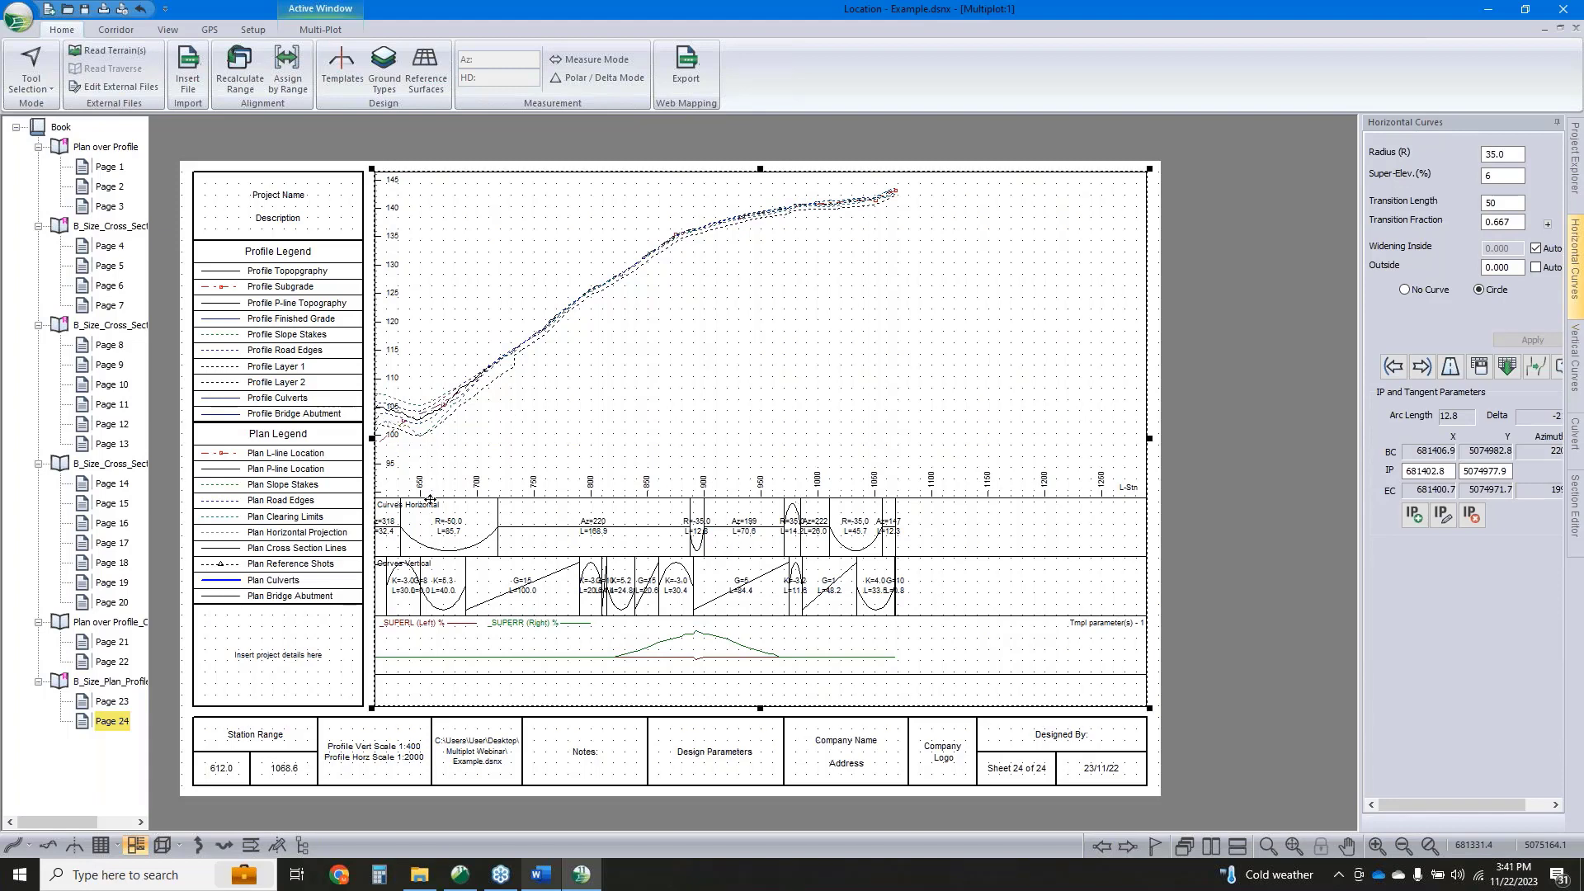
double_click(493, 541)
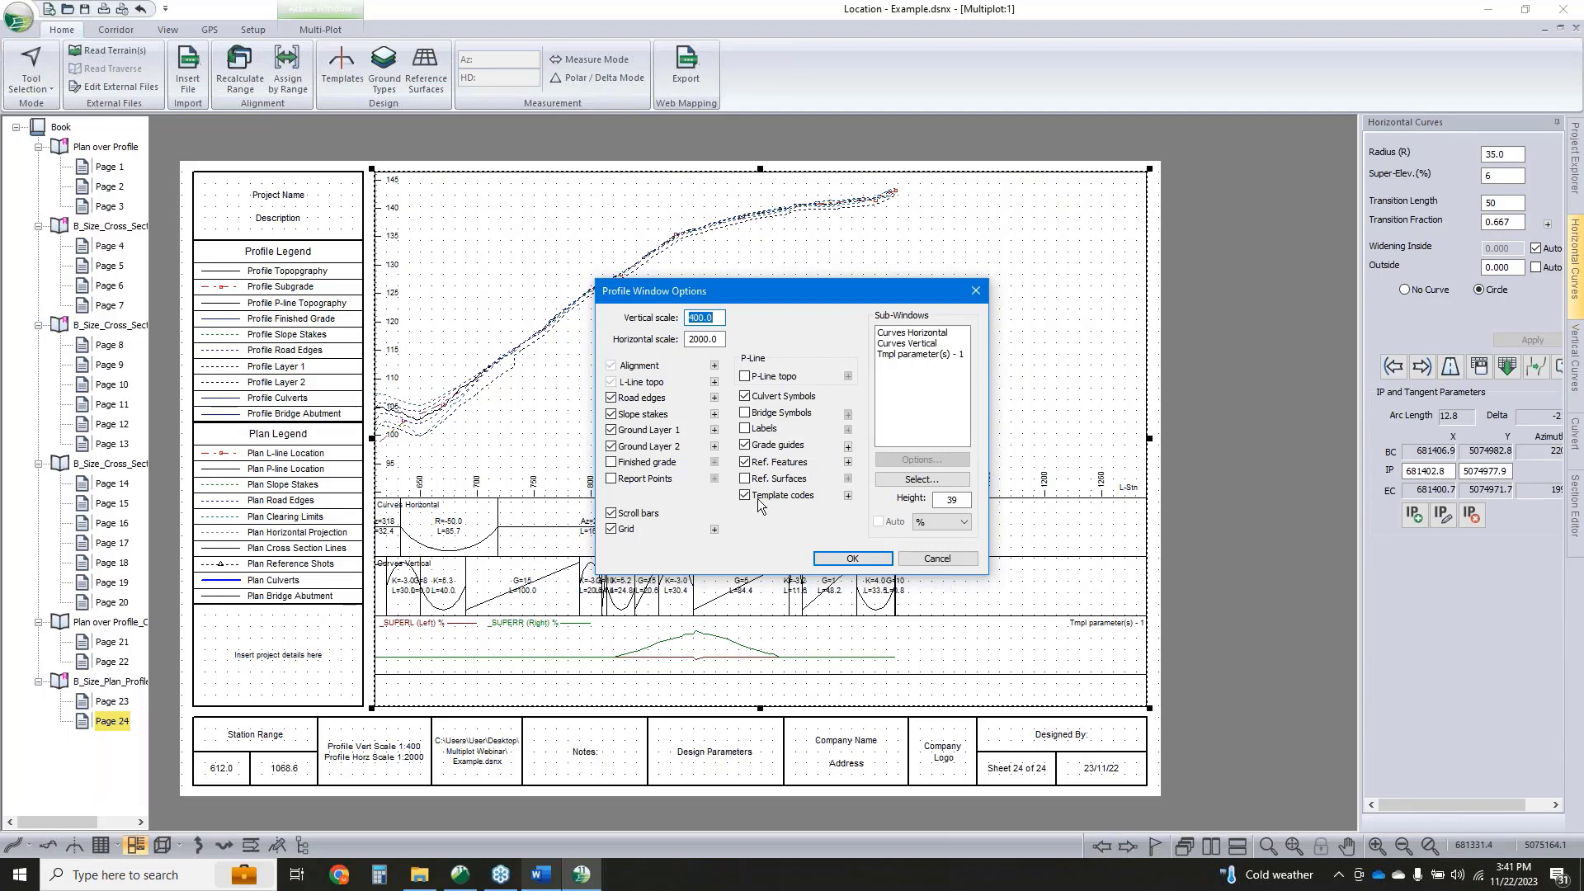
left_click(912, 335)
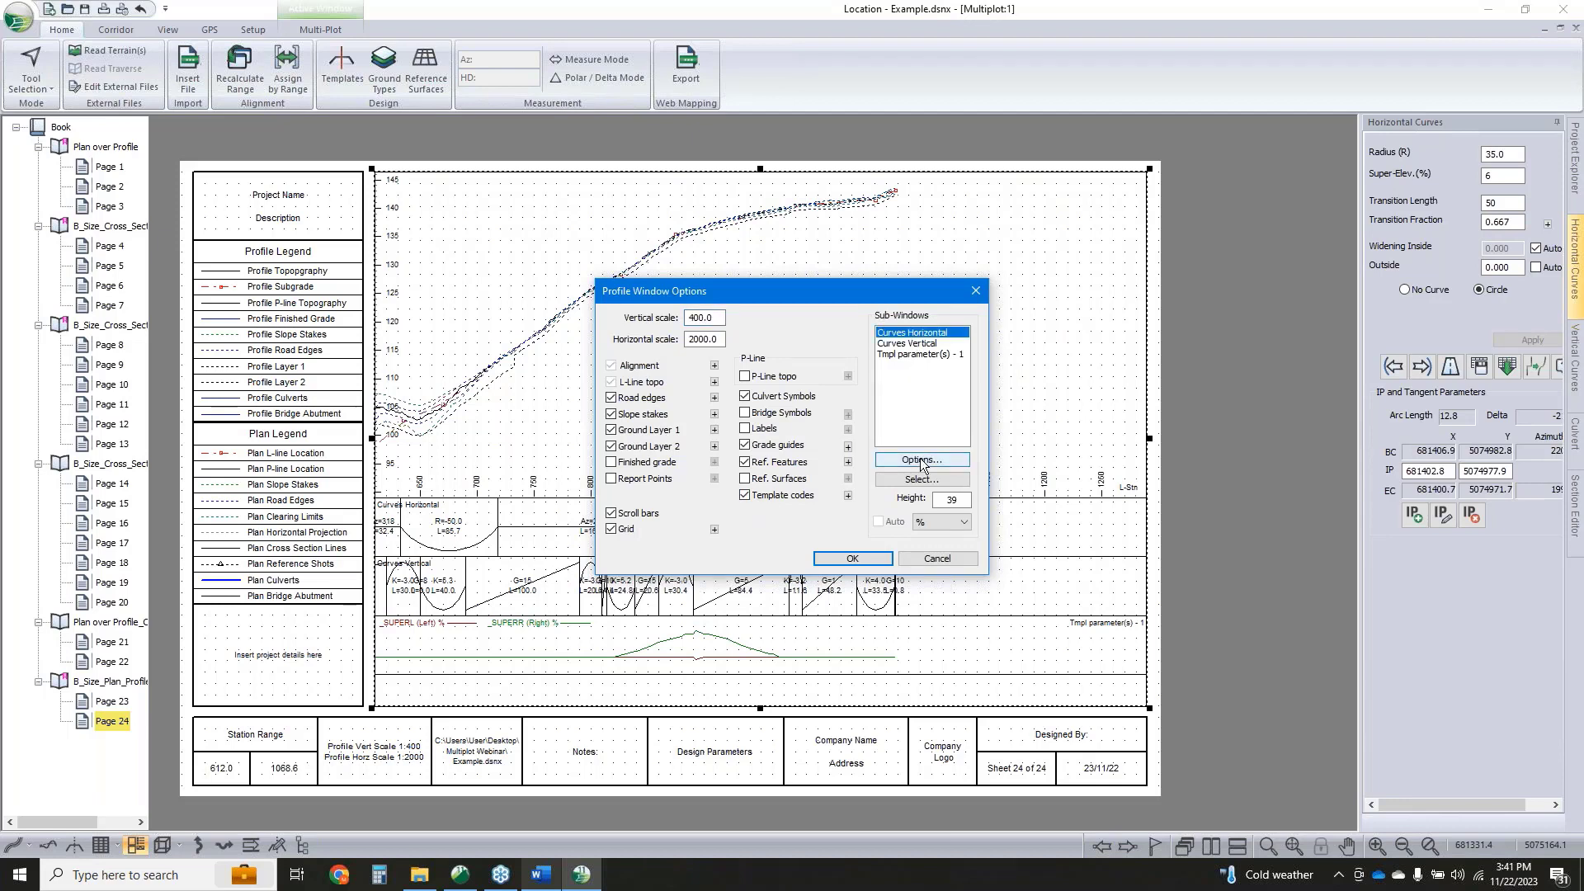
left_click(921, 459)
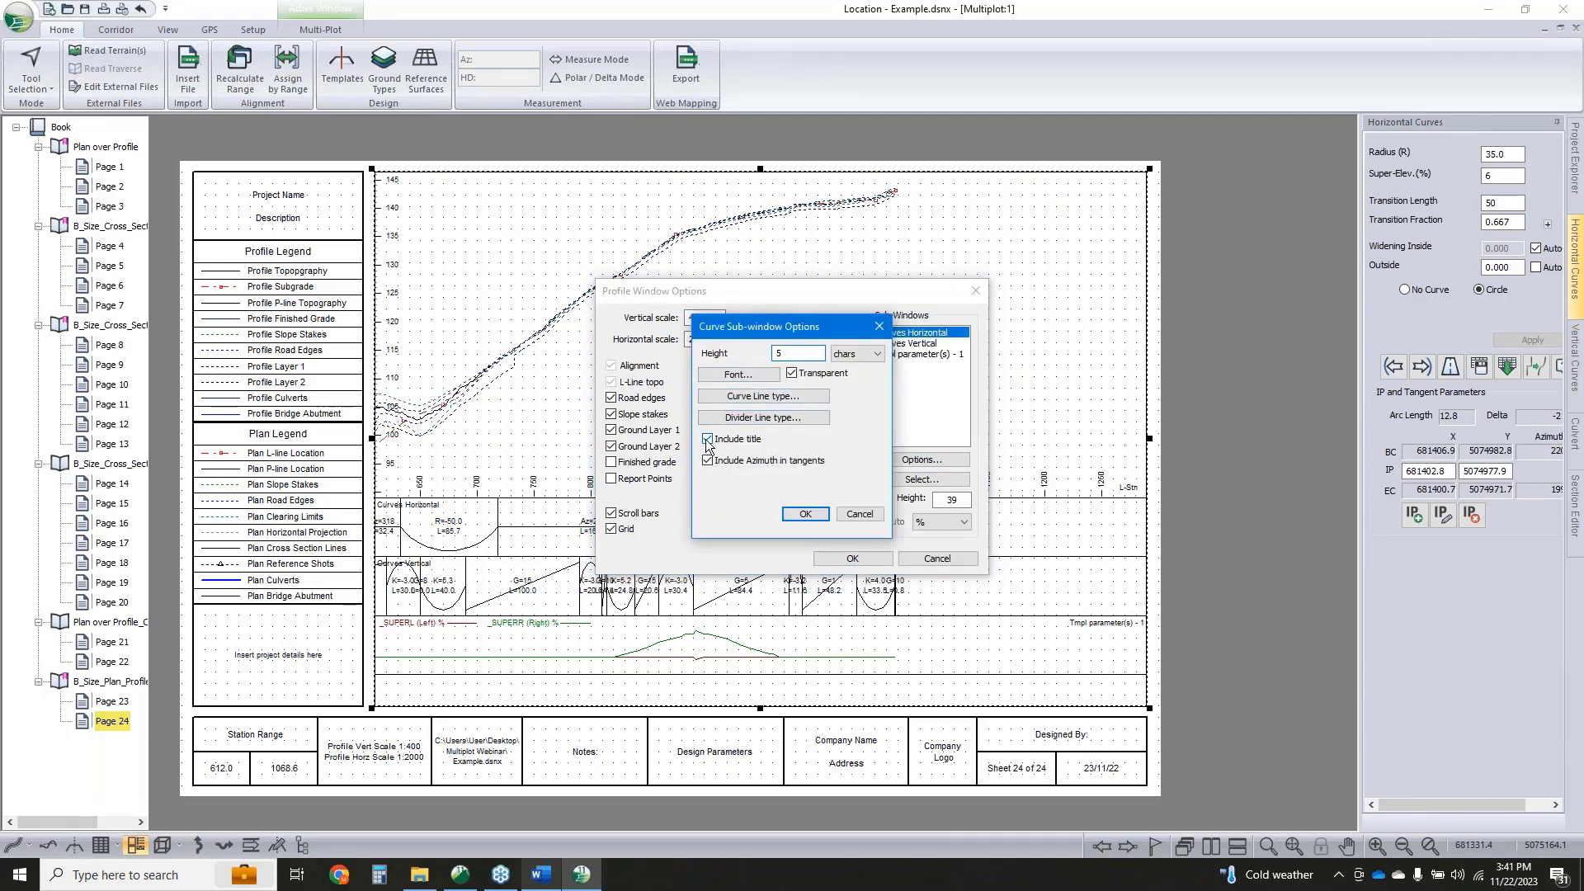
left_click(805, 513)
left_click(862, 558)
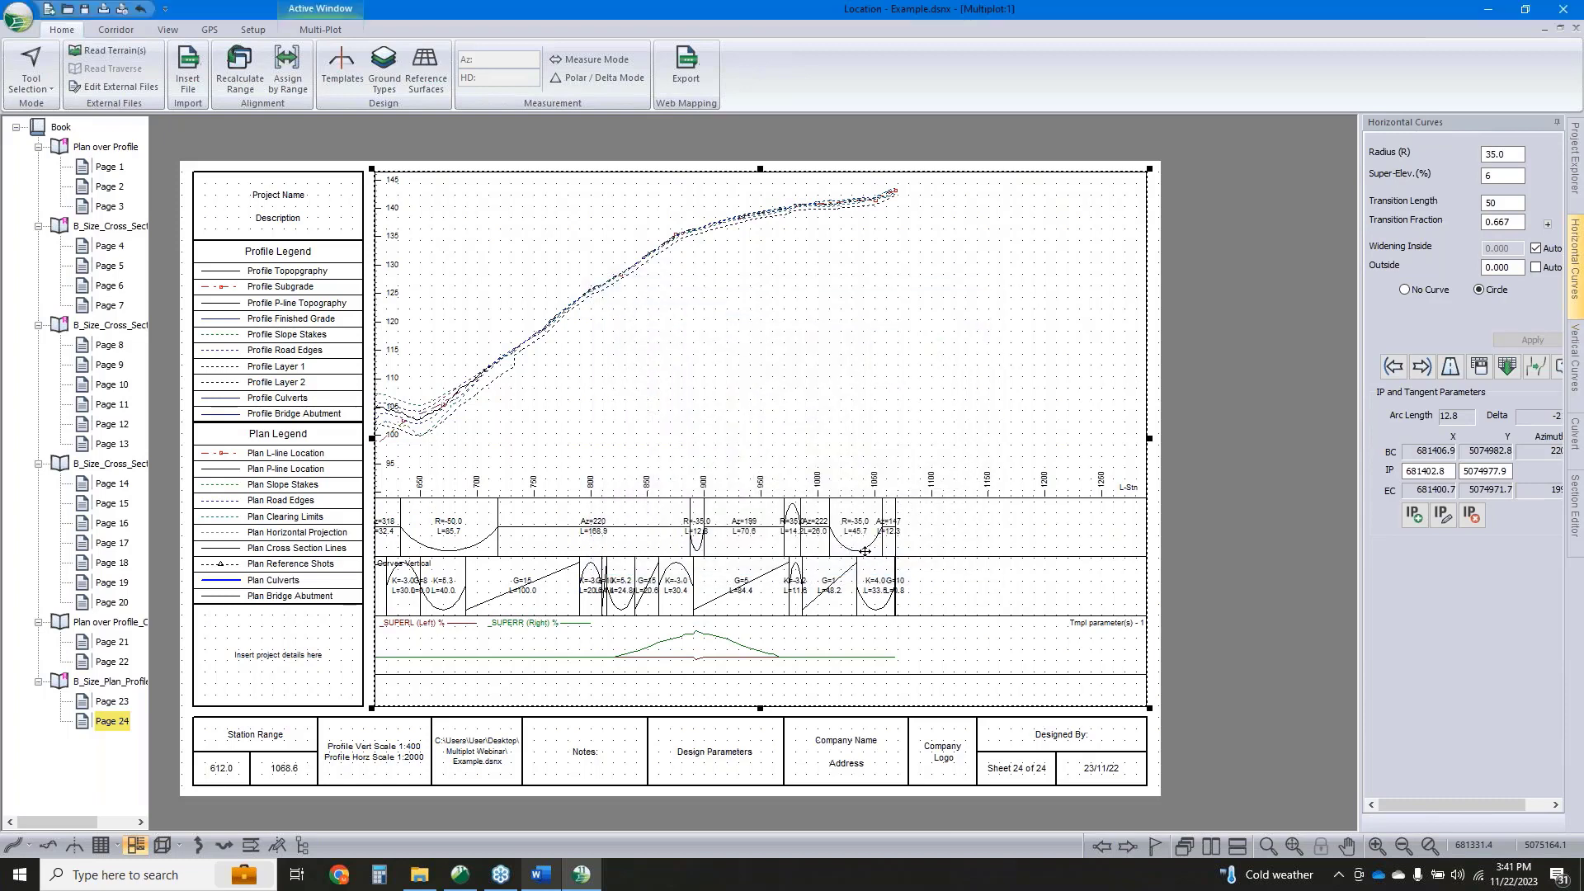
Reduce the height of the Curves Horizontal sub-window, specifying it in mm, and apply the profile window options
double_click(515, 538)
left_click(922, 333)
left_click(914, 456)
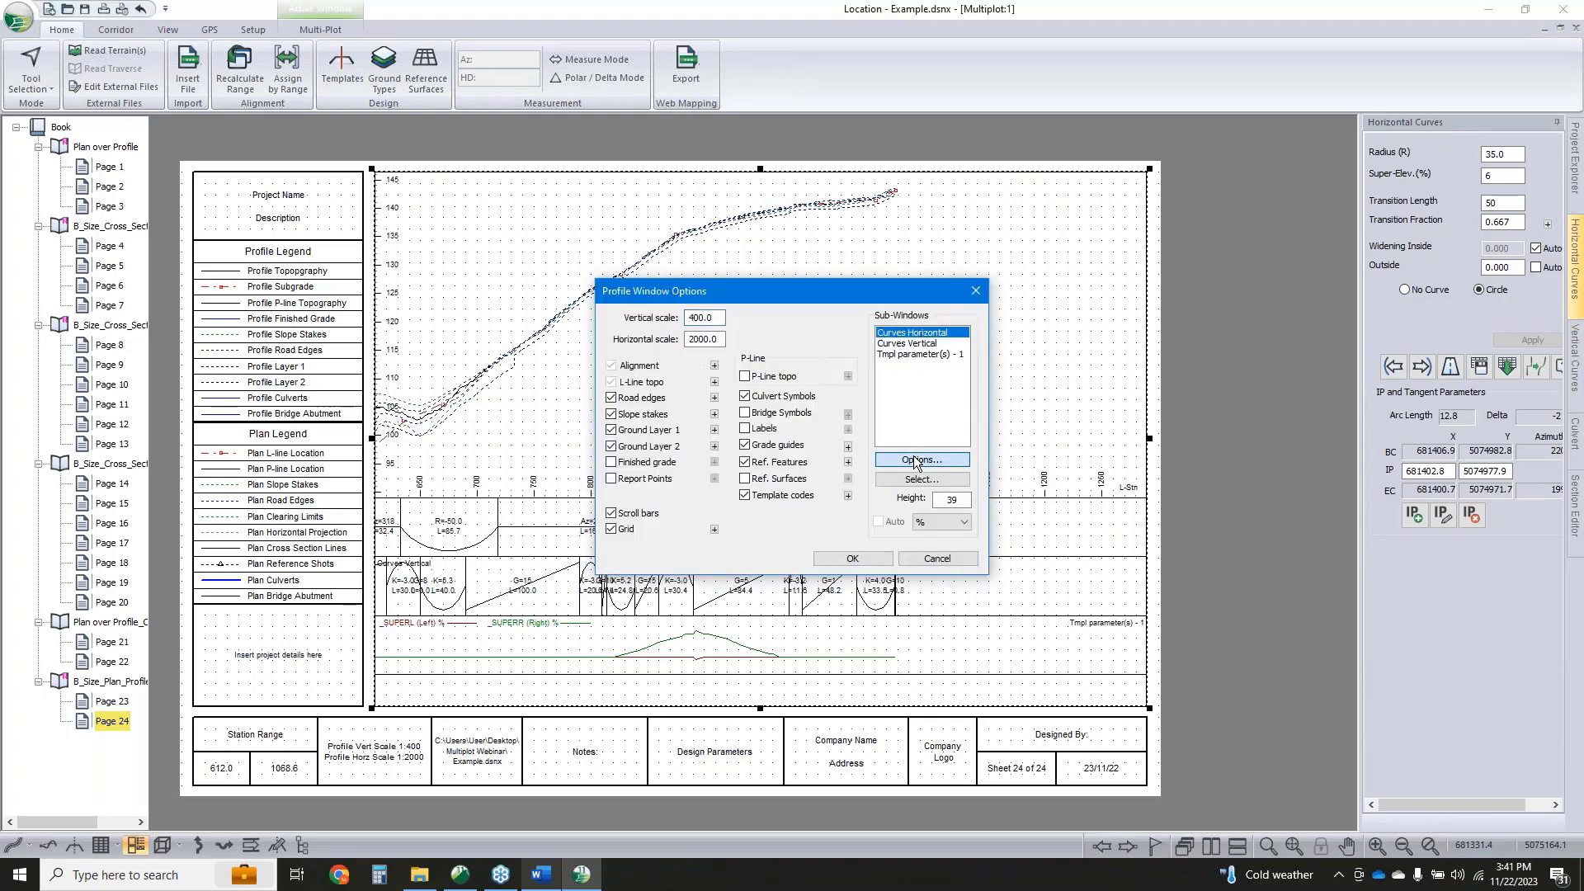
left_click(862, 355)
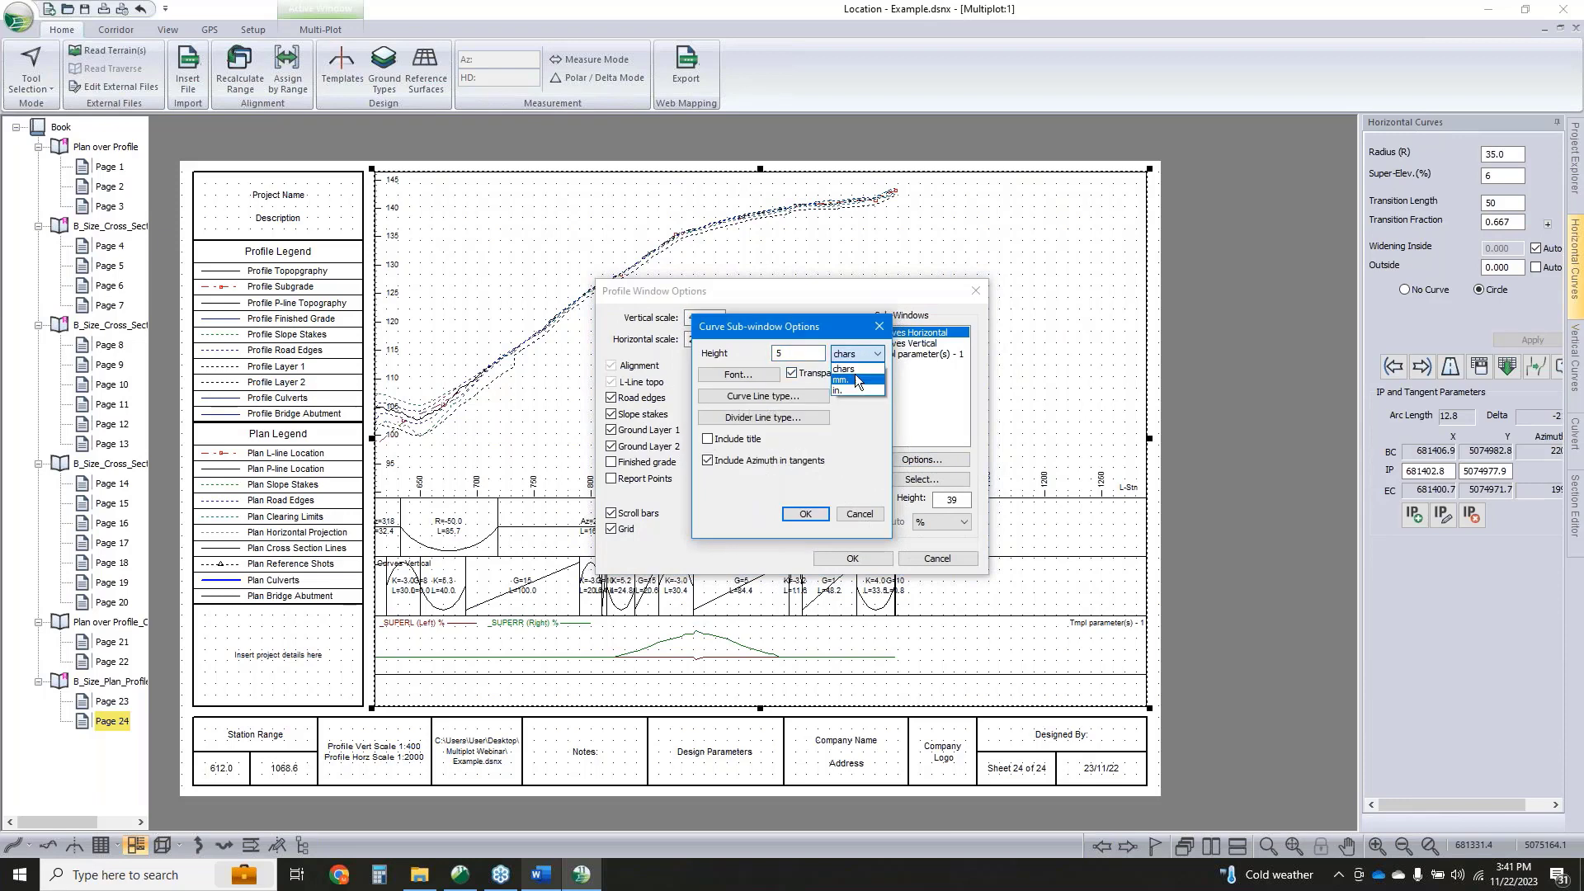
left_click(805, 513)
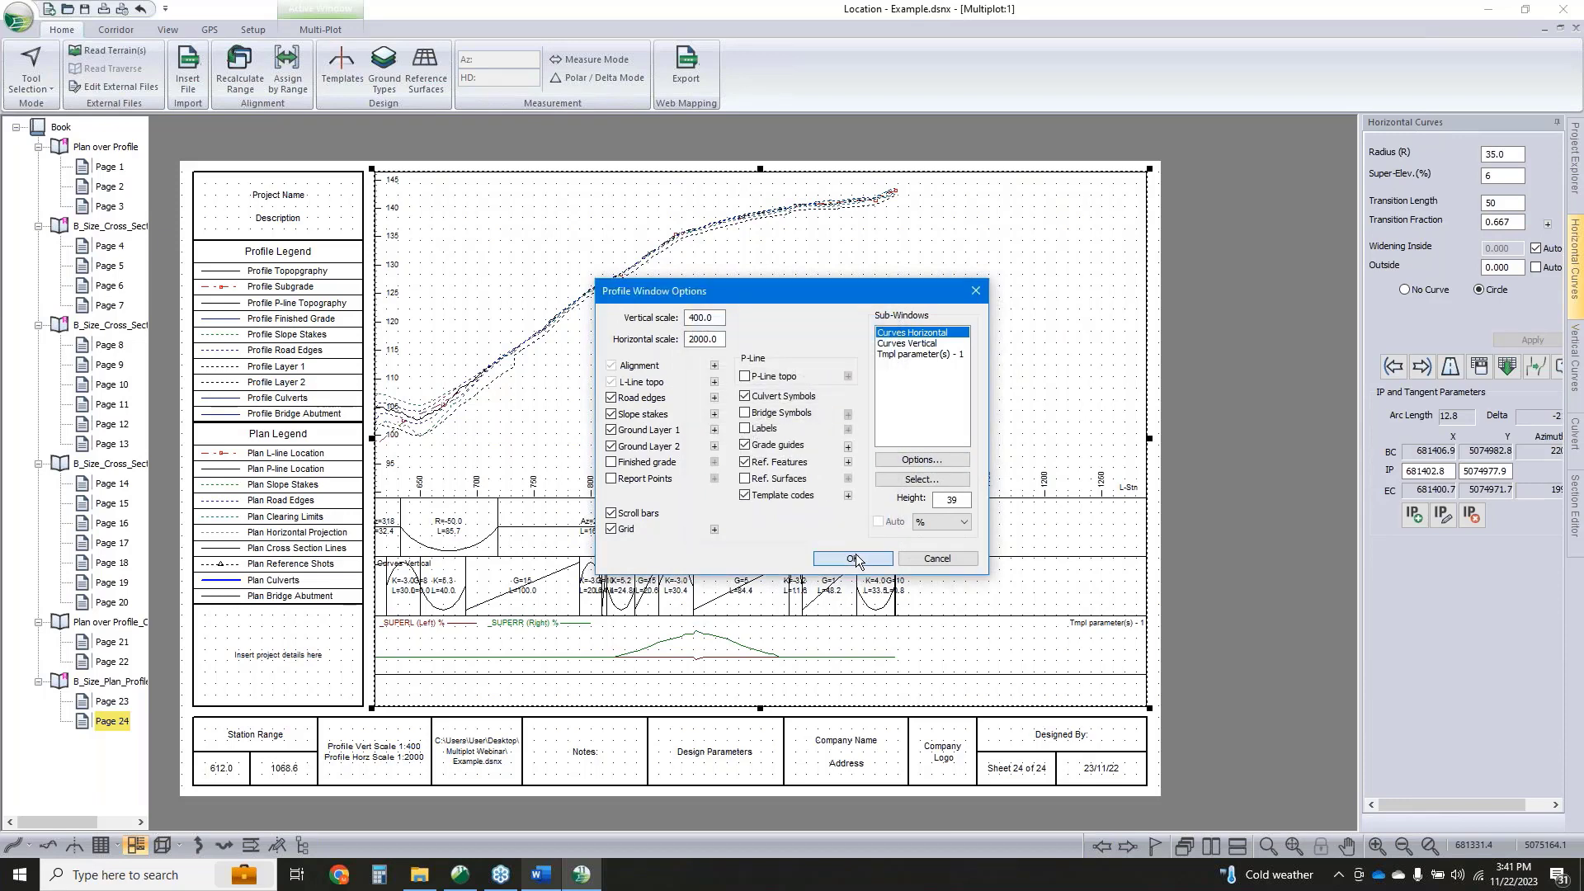
left_click(852, 558)
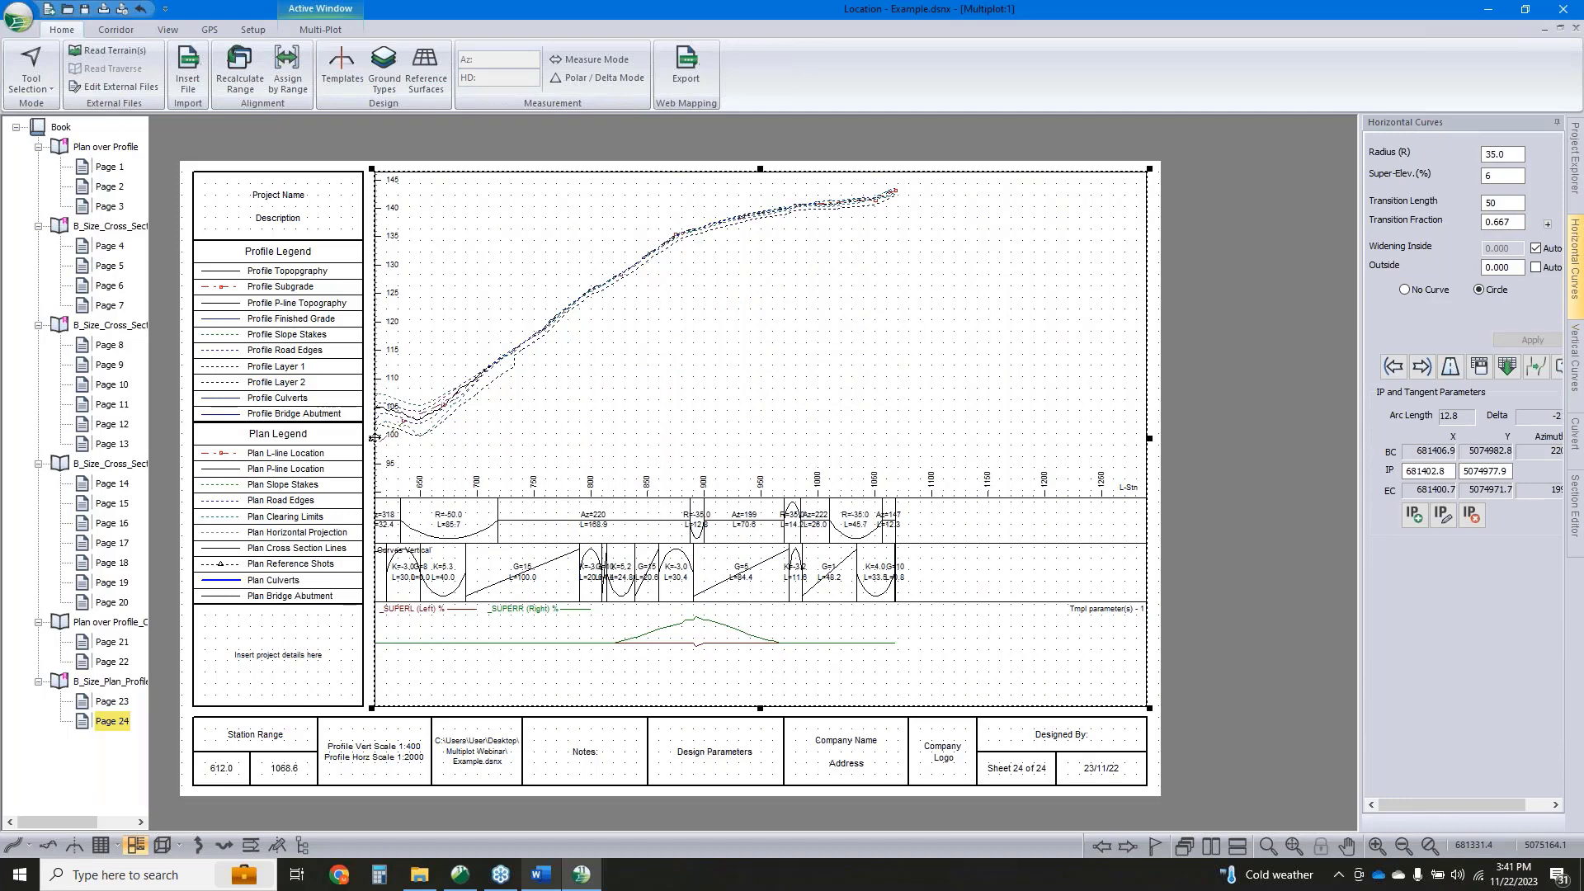
Narrow the page 24 profile from its left edge to free a margin, and insert a rectangle sub-view containing the text "HZ. Curves"
left_click_drag(373, 438, 452, 438)
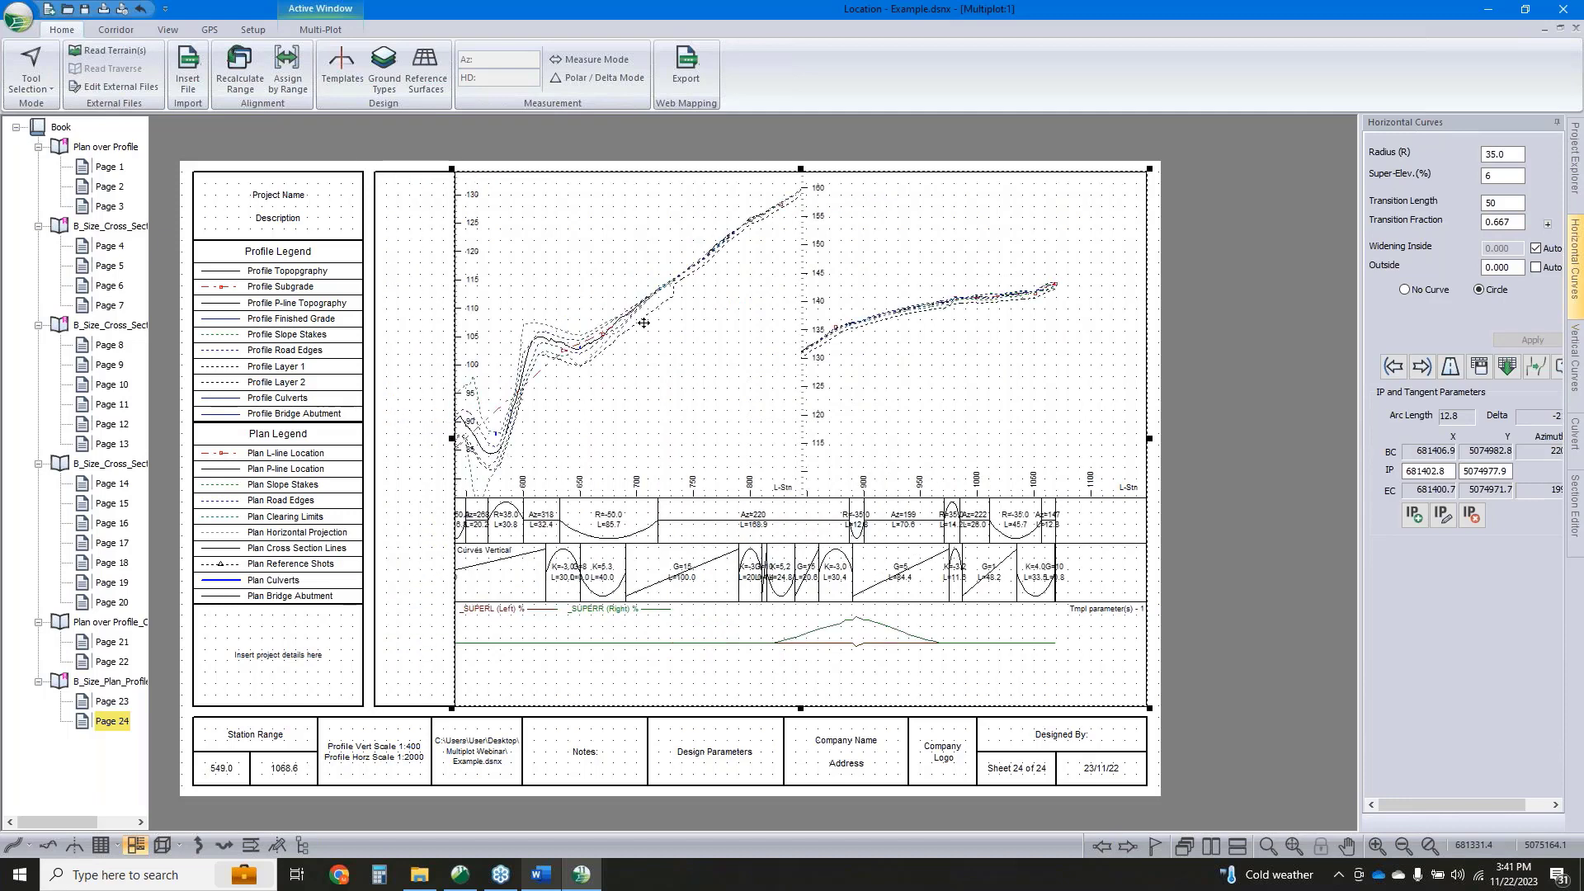
left_click(659, 131)
left_click(320, 29)
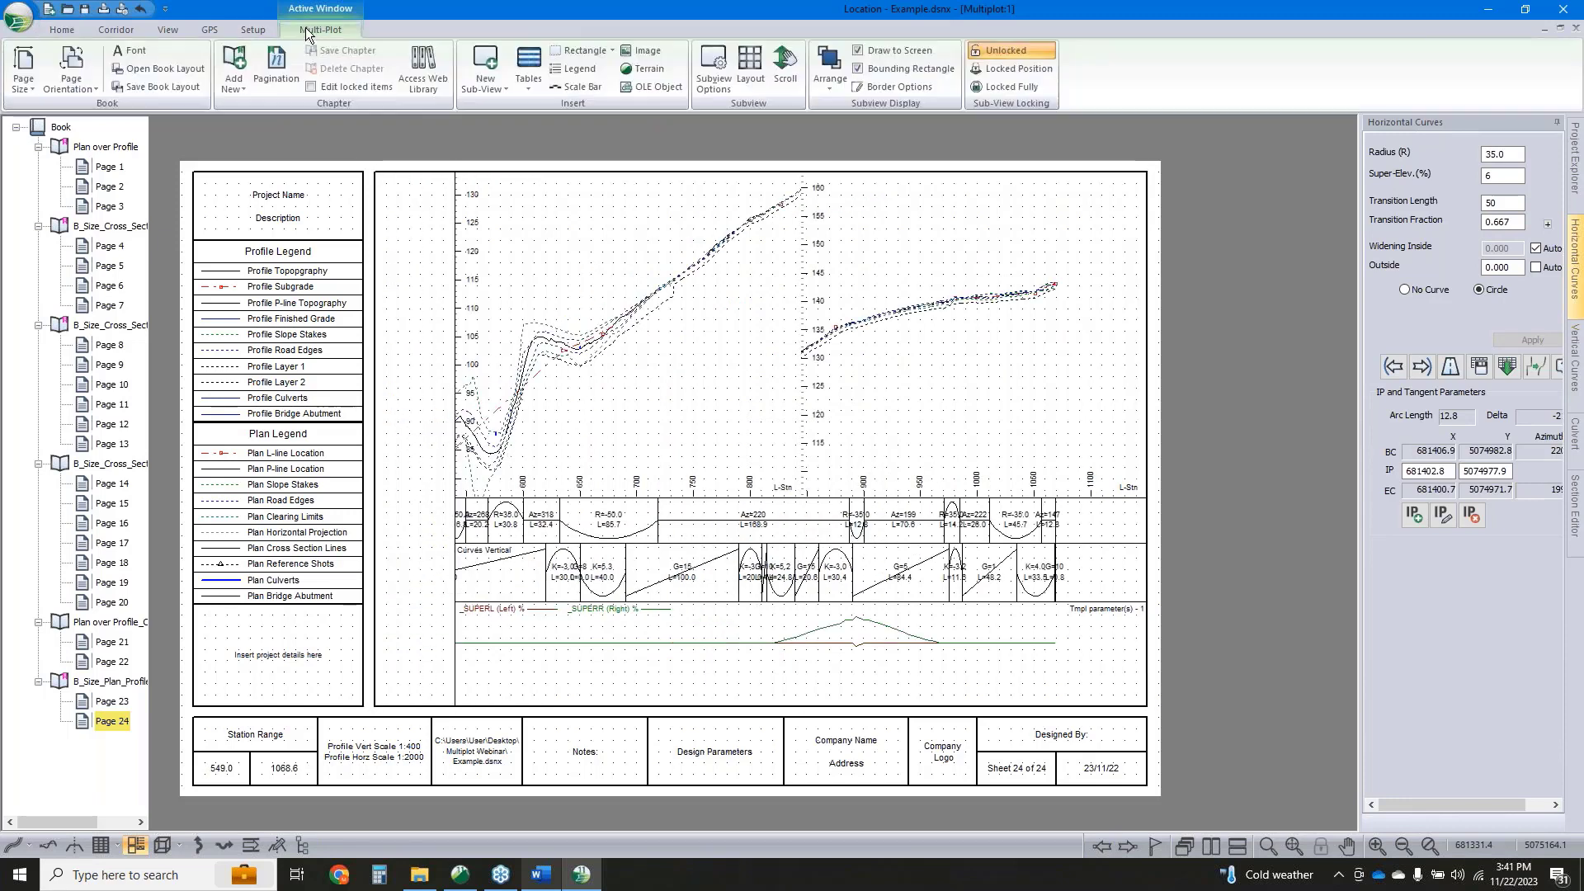
left_click(584, 68)
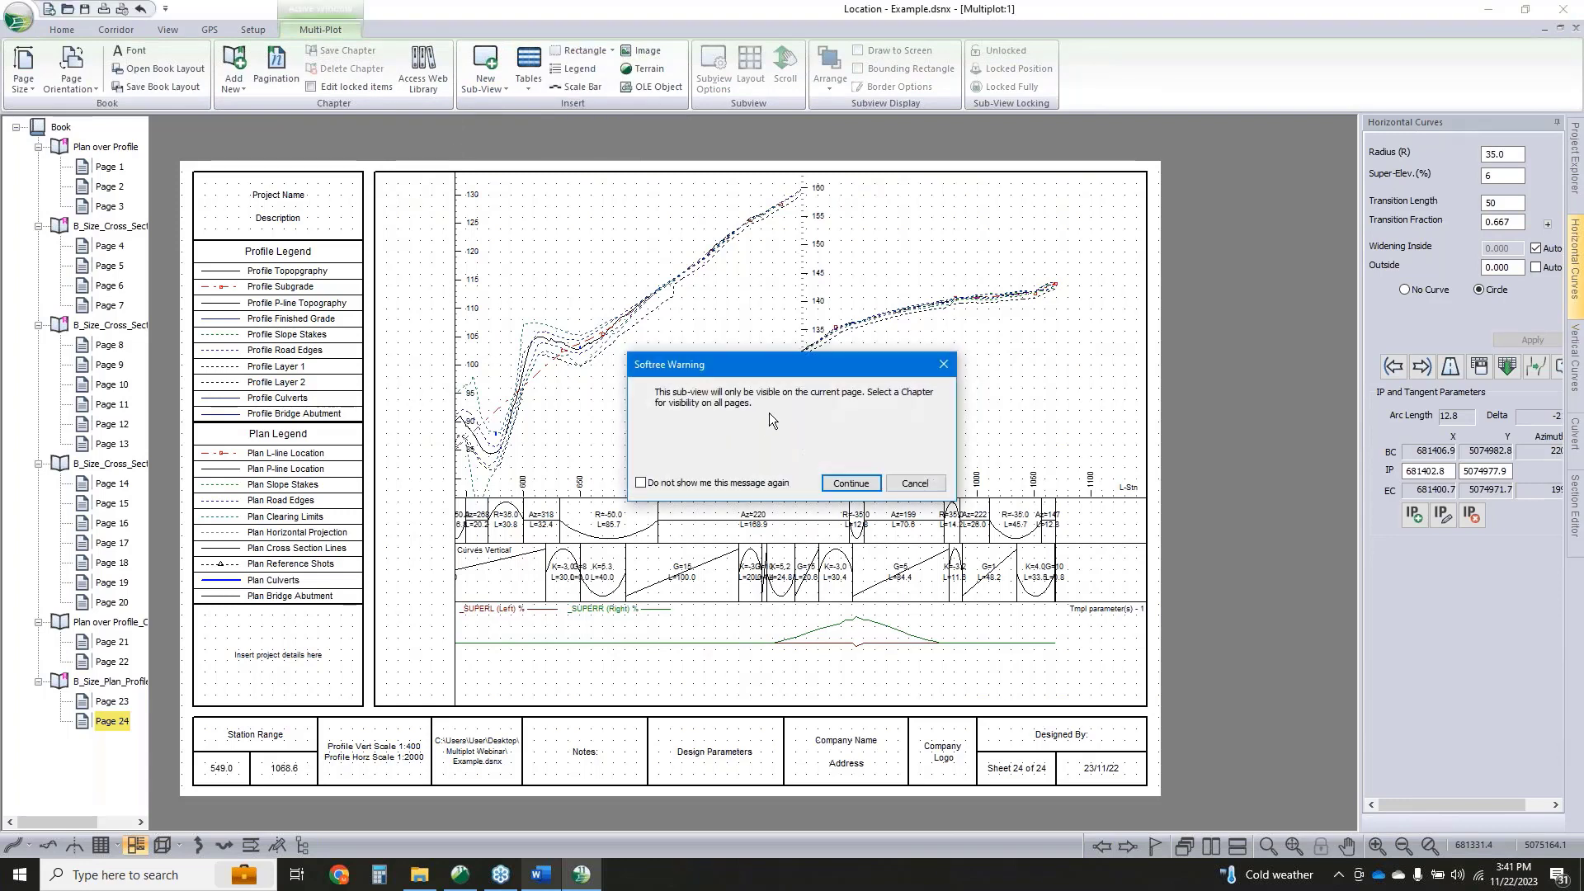
left_click(851, 483)
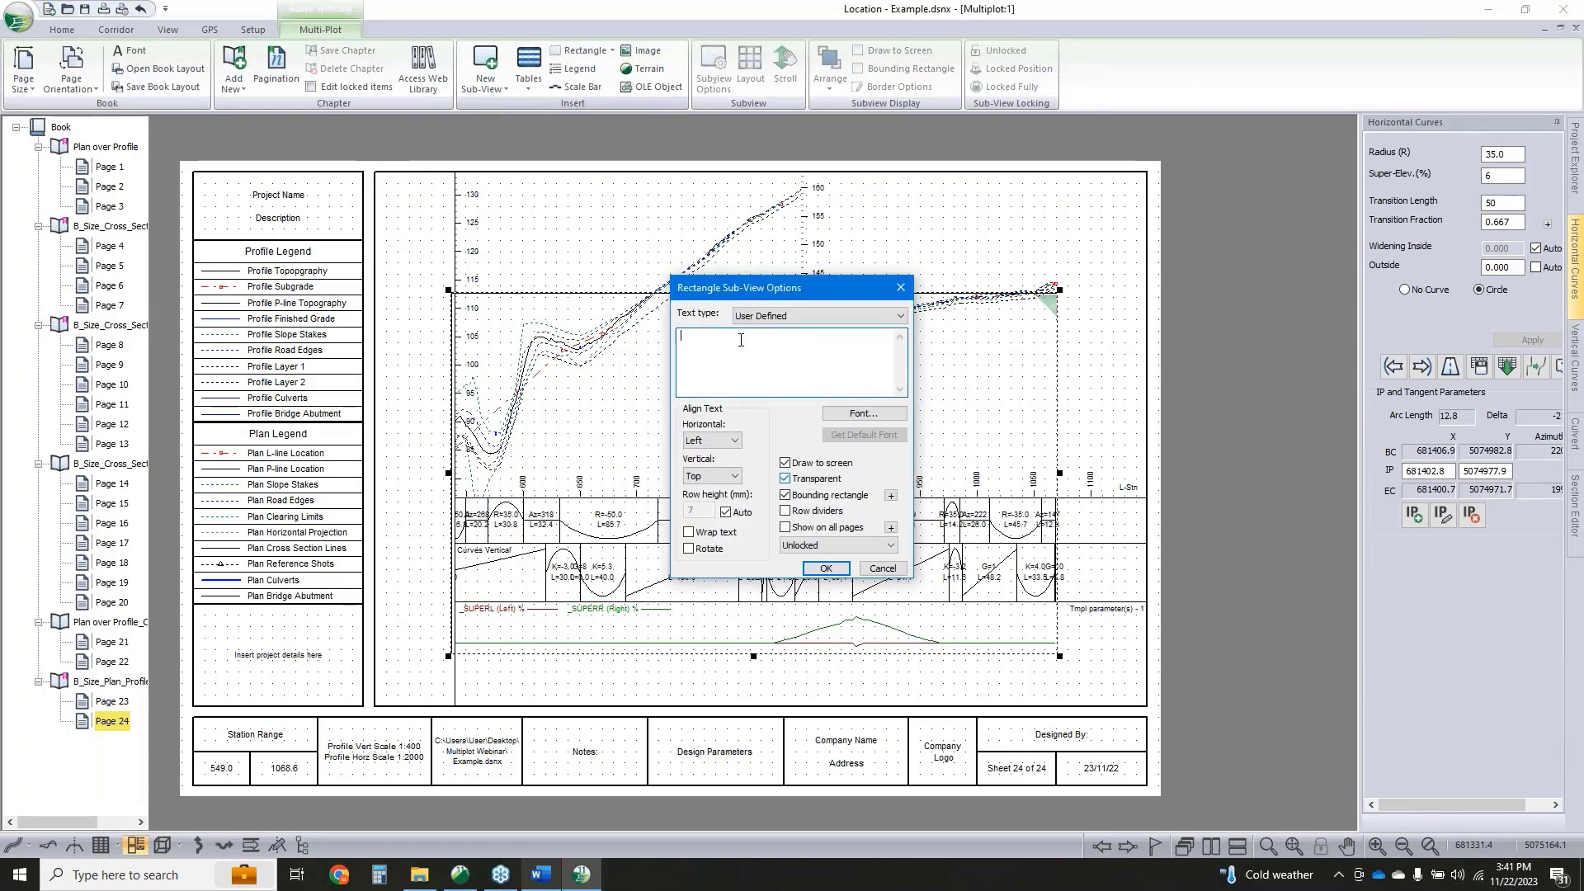
type("HZ. Curves")
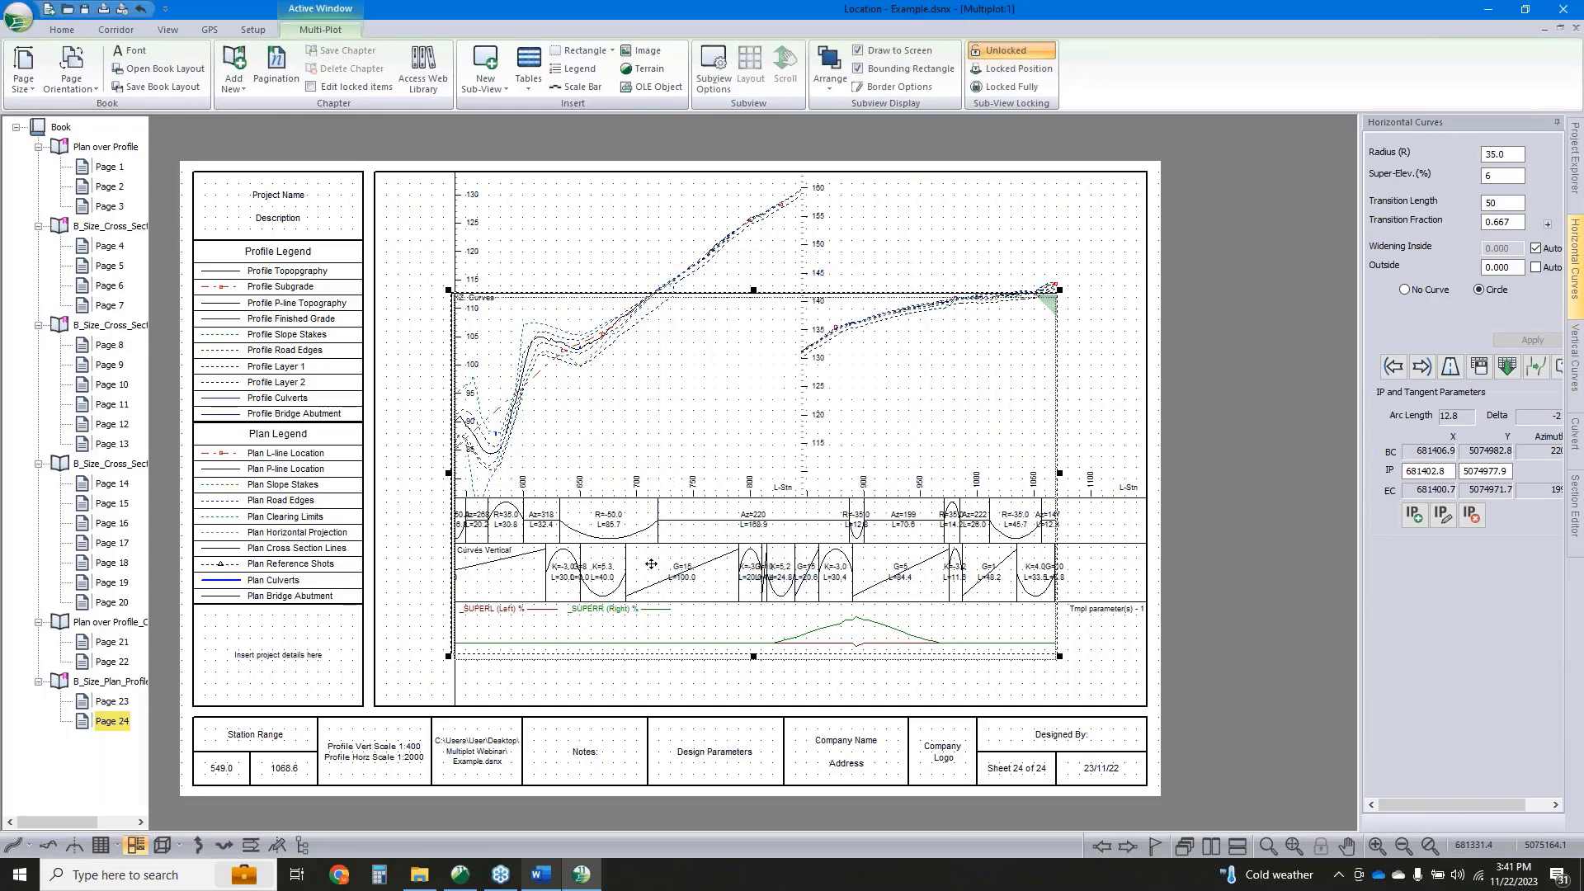
left_click(825, 568)
Move and shrink the HZ. Curves rectangle to fit the blank margin beside the profile's horizontal curves strip
left_click_drag(596, 723, 584, 723)
middle_click_drag(980, 702, 940, 537)
scroll(940, 537, "down", 4)
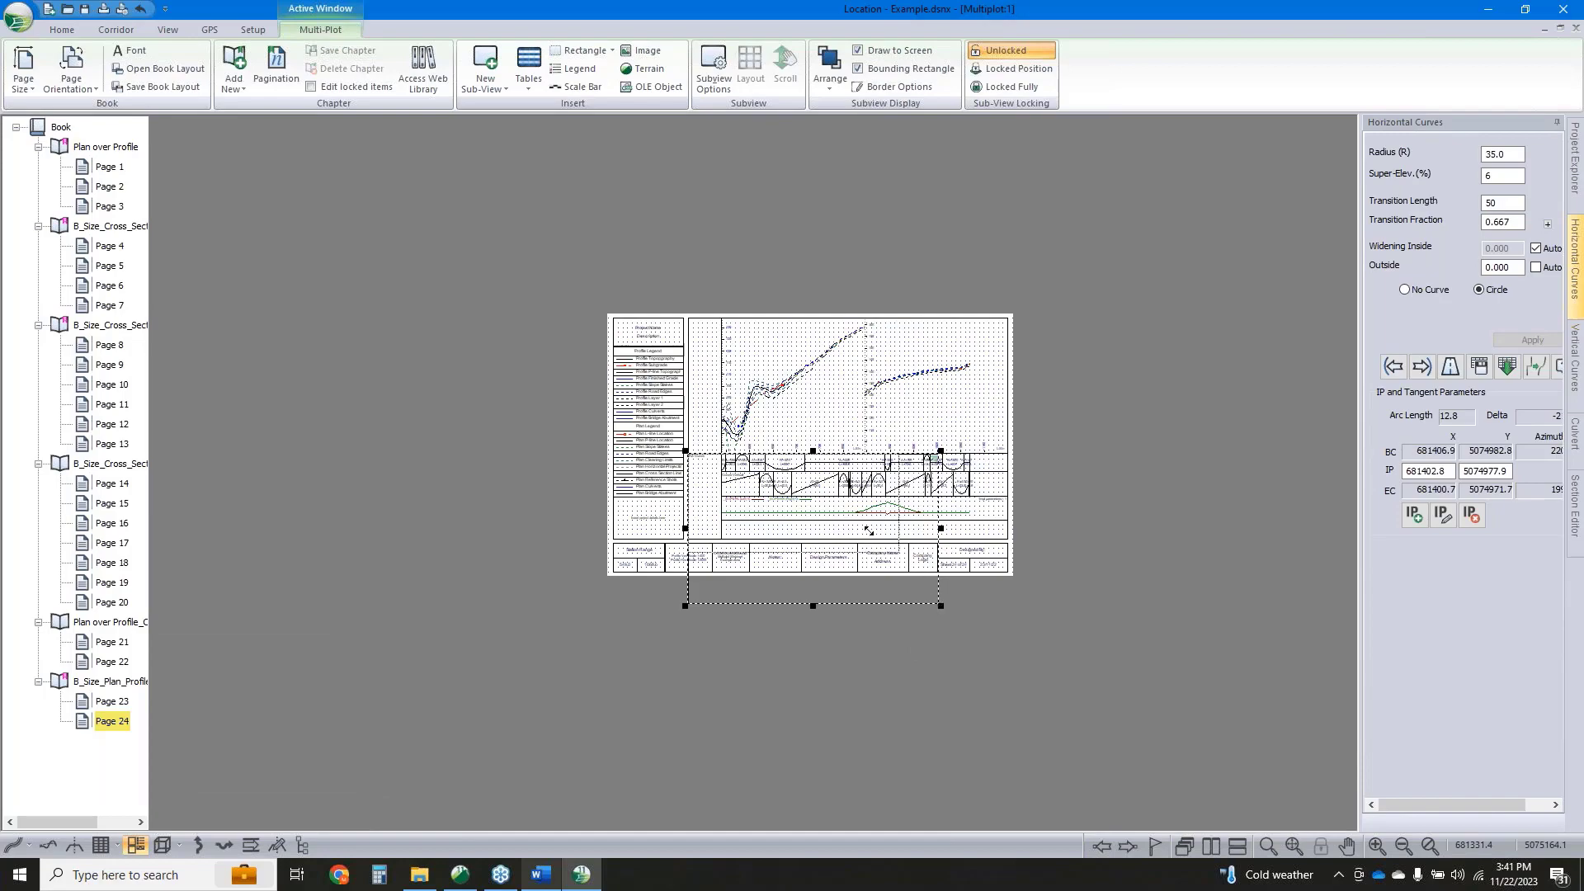
scroll(747, 466, "up", 5)
scroll(747, 466, "down", 5)
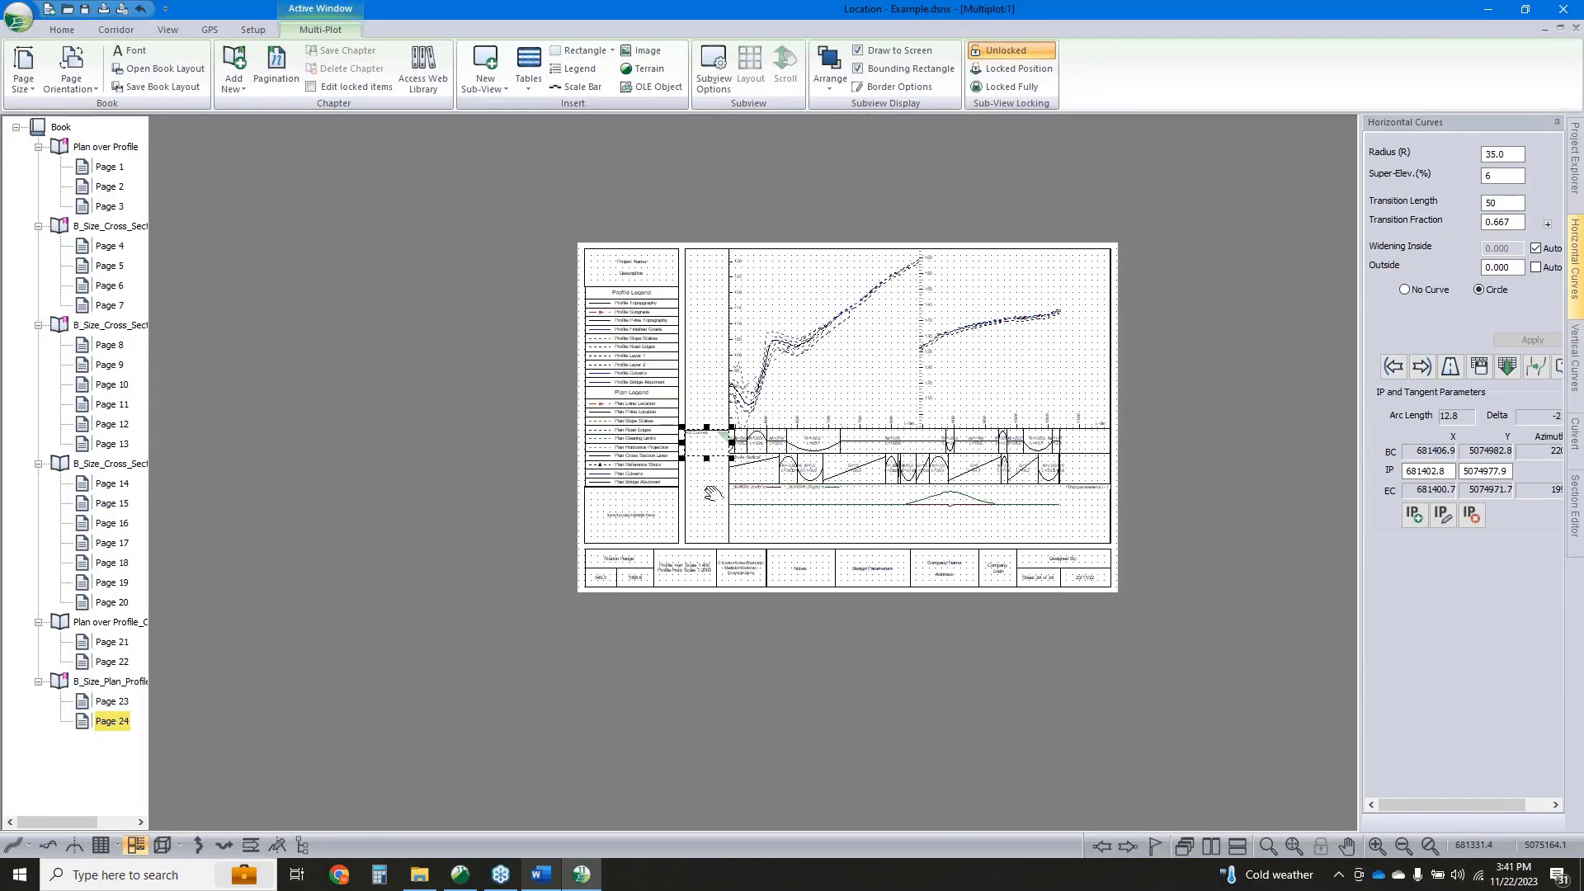
scroll(748, 466, "up", 3)
scroll(747, 466, "up", 1)
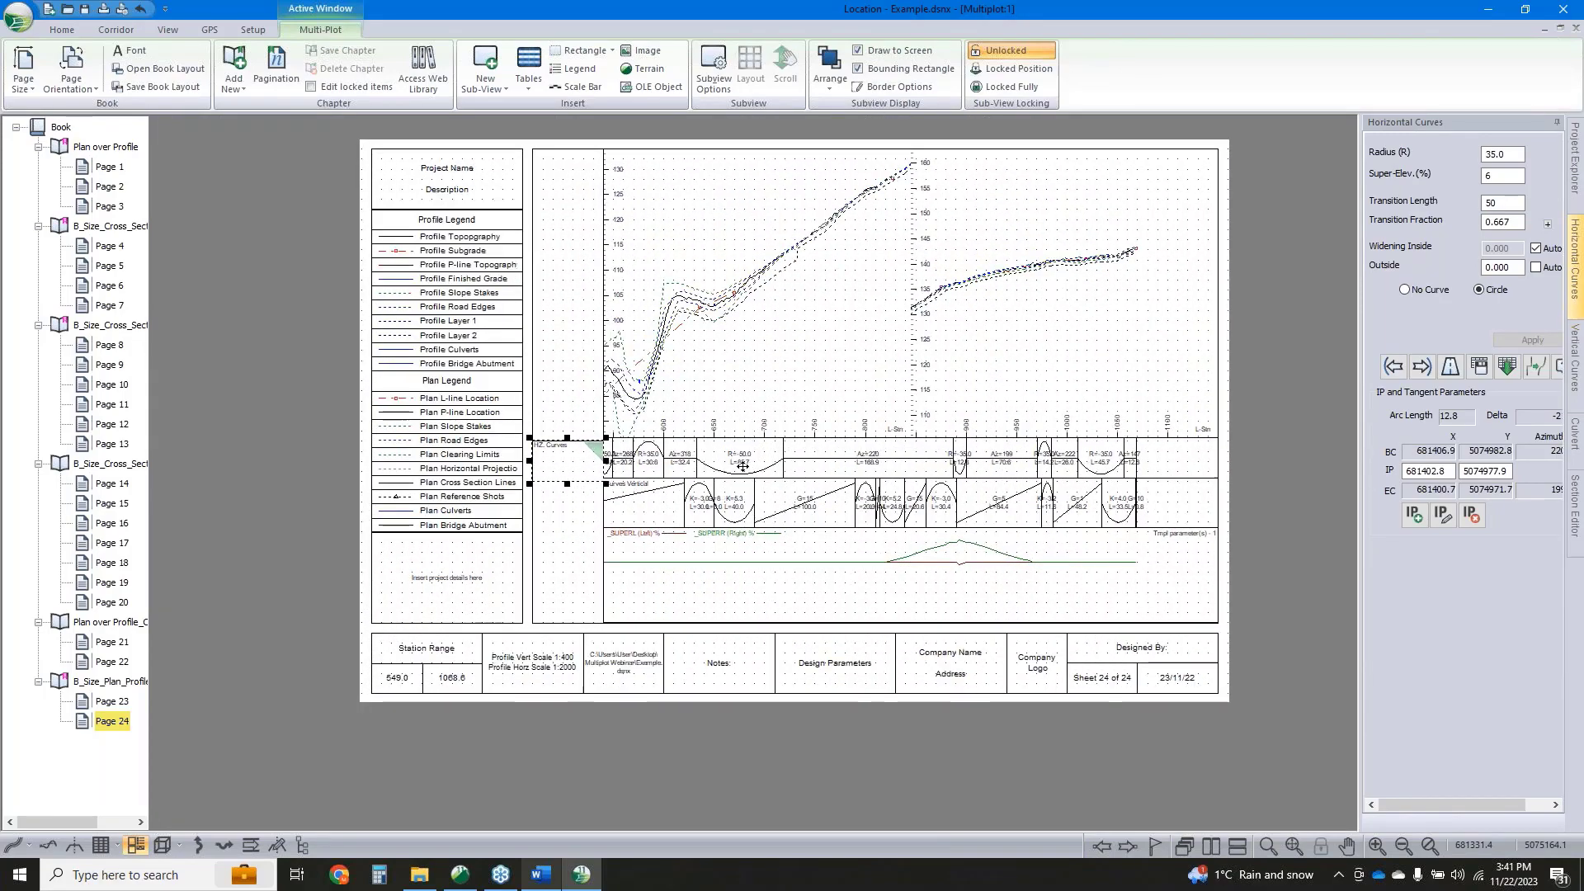
left_click(565, 511)
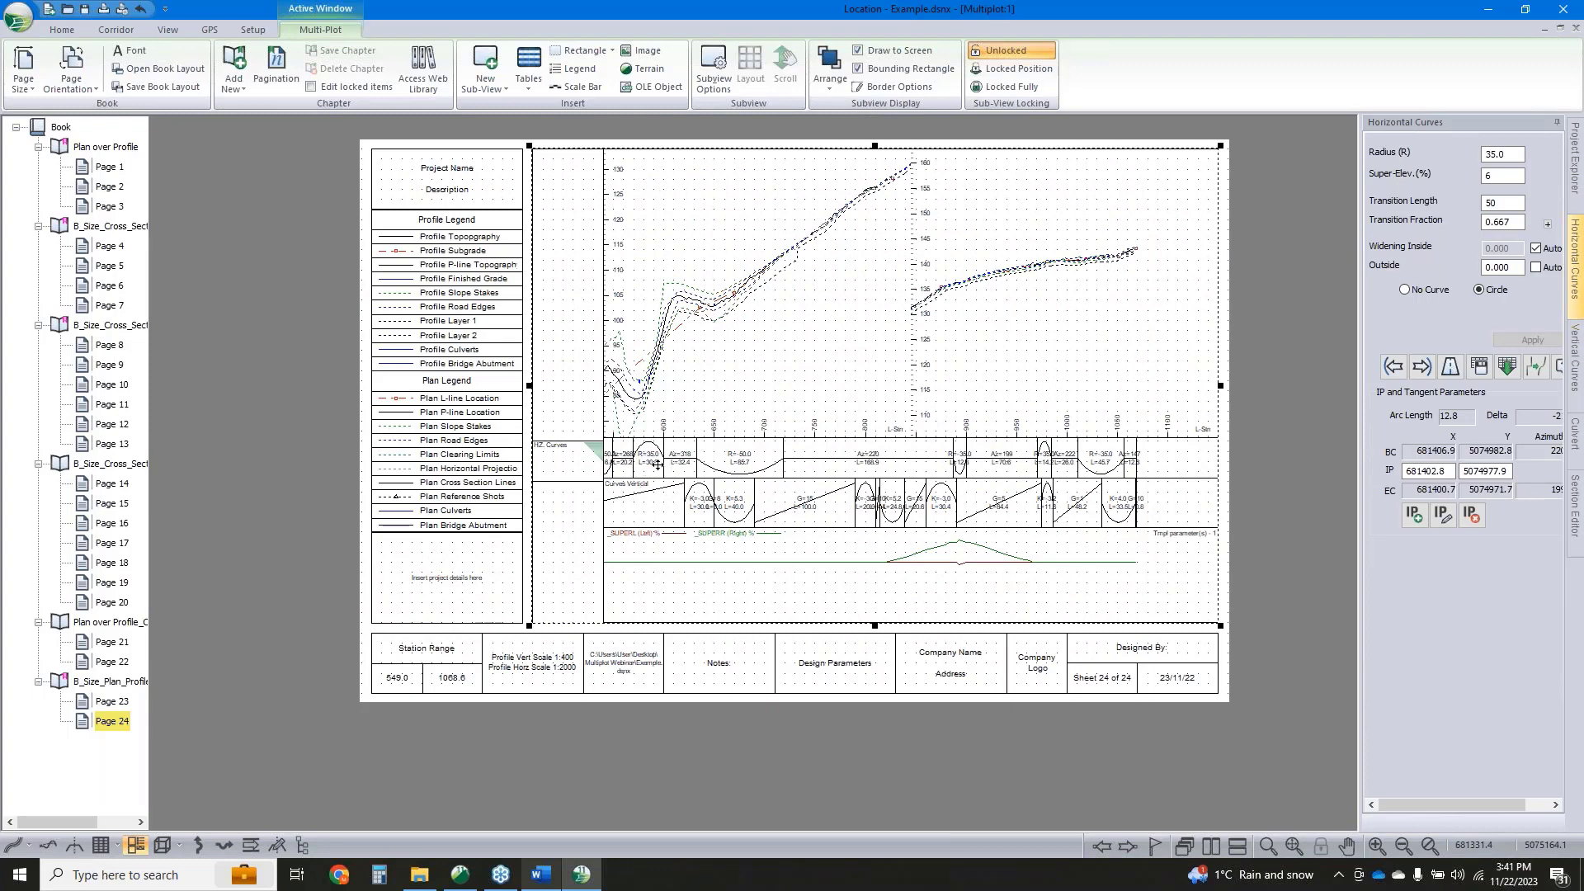
double_click(935, 478)
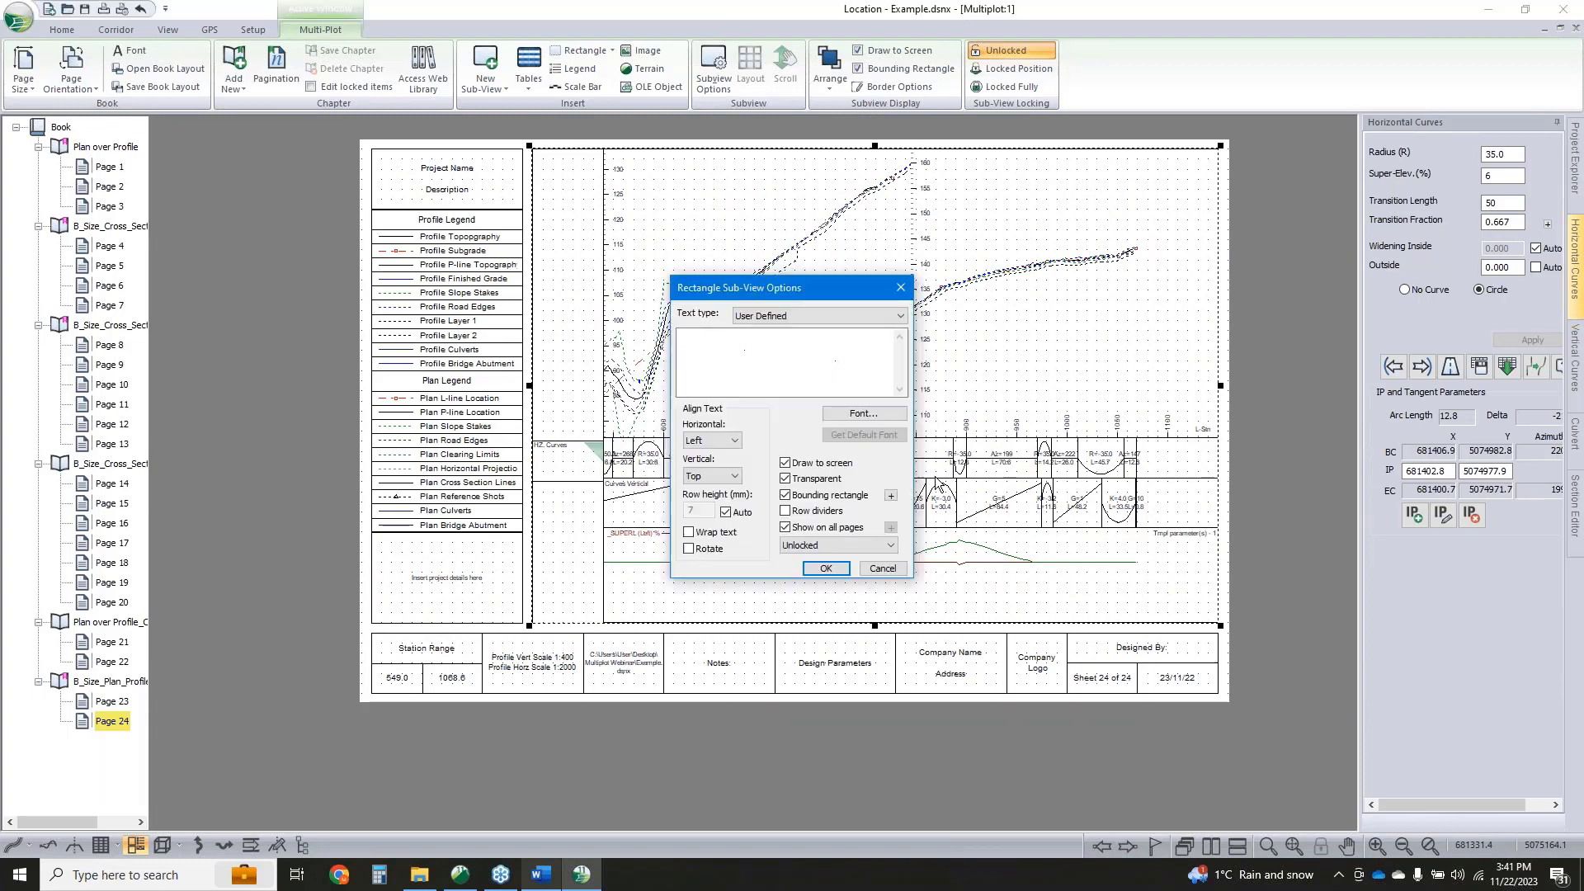
left_click(888, 570)
double_click(905, 404)
left_click(882, 568)
Set the sub-window height of the page 24 profile to 80 mm and apply the profile window options
left_click(946, 314)
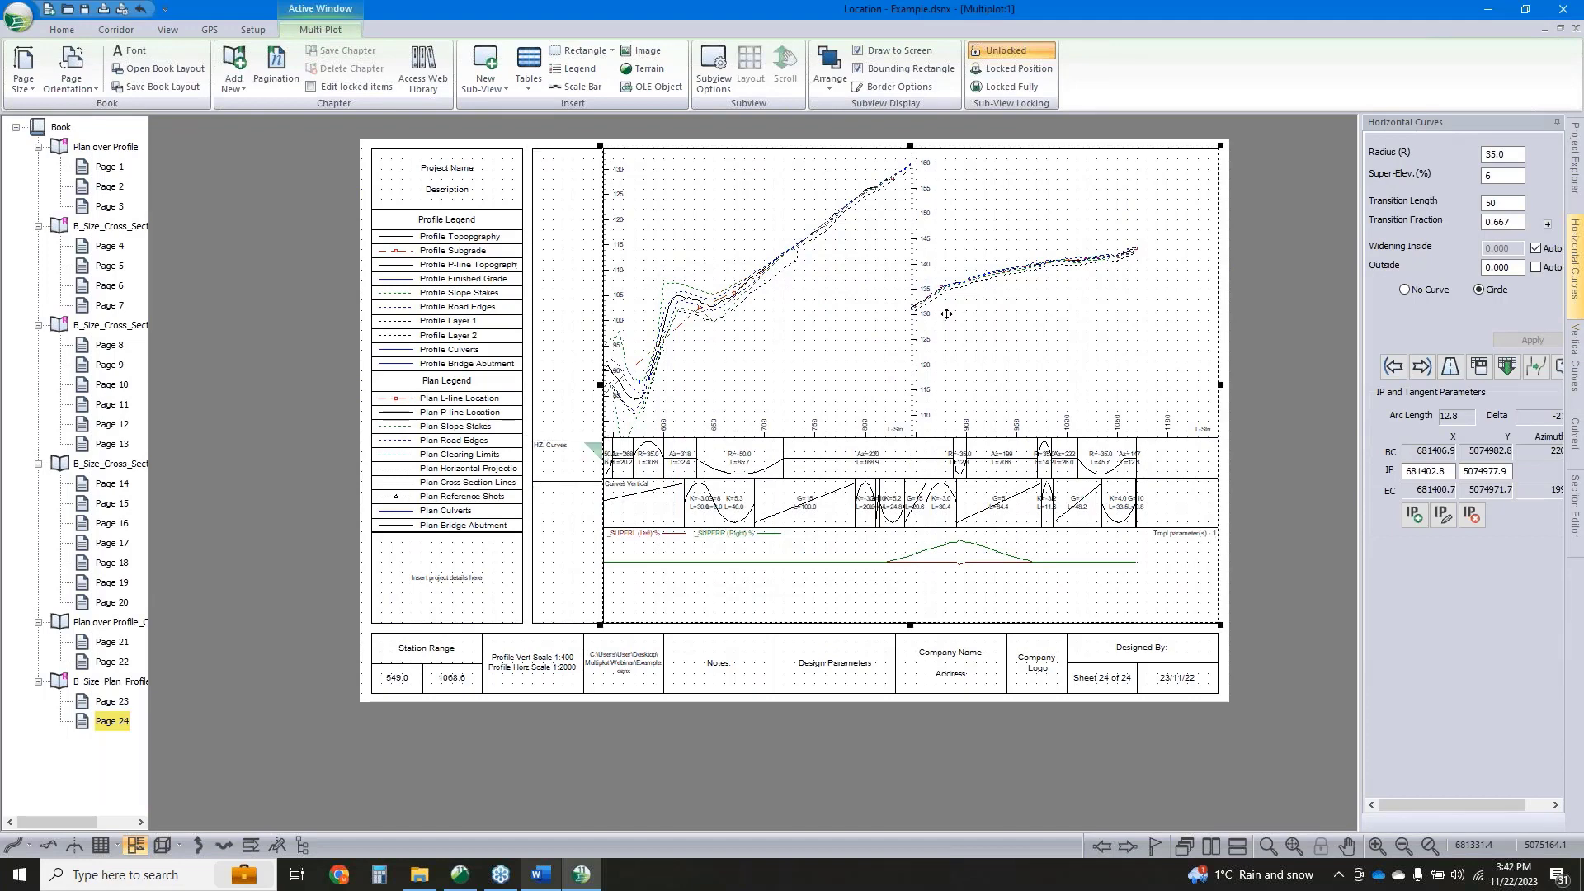
double_click(946, 313)
left_click(912, 332)
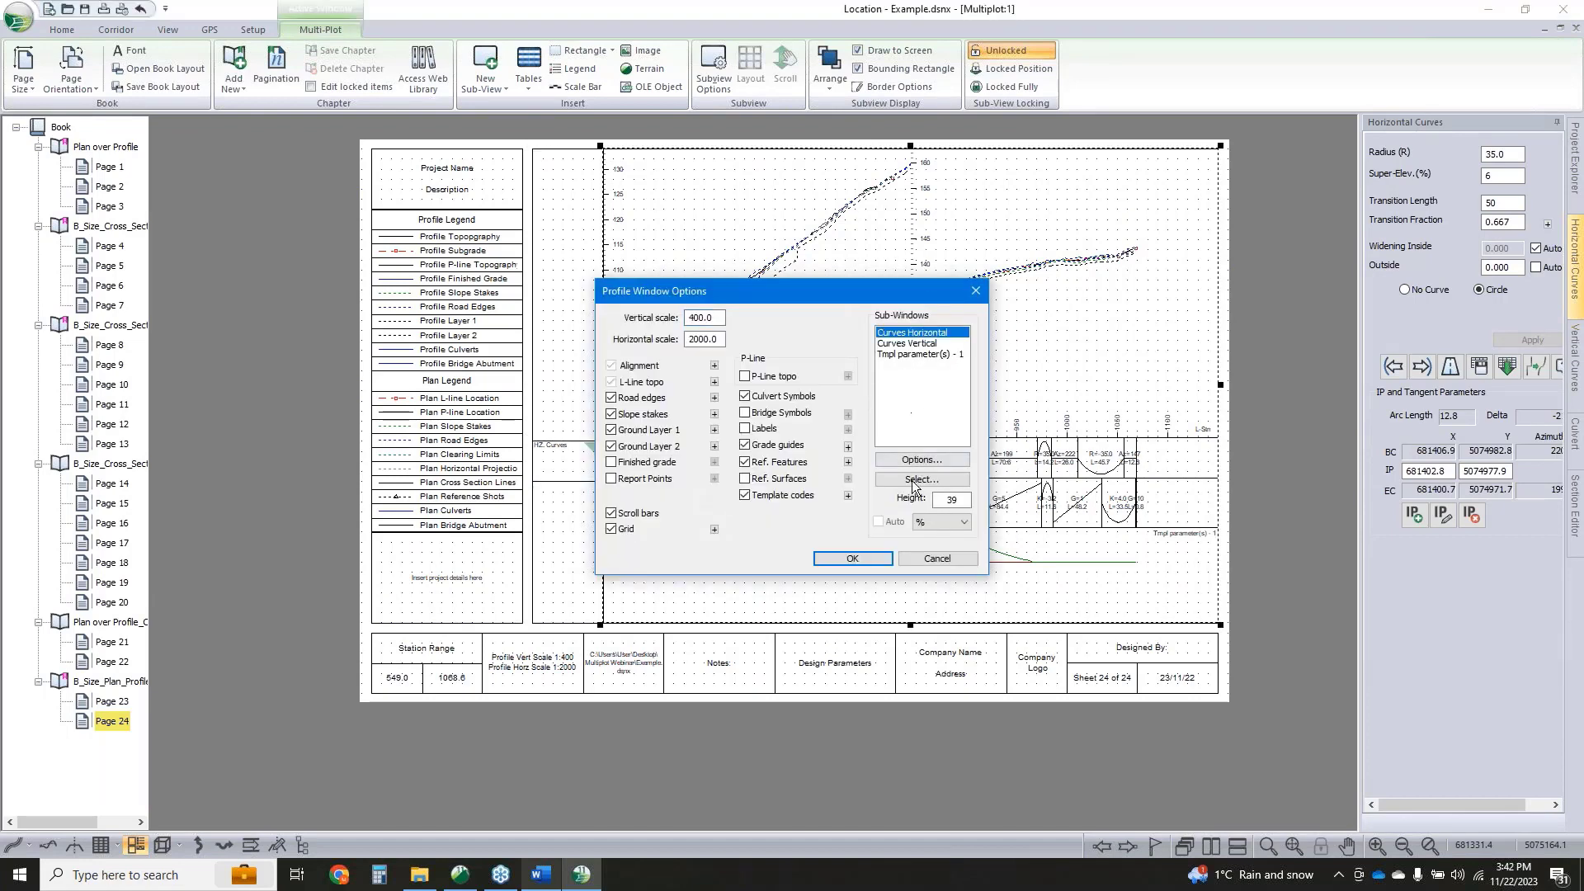
left_click(957, 522)
left_click(932, 550)
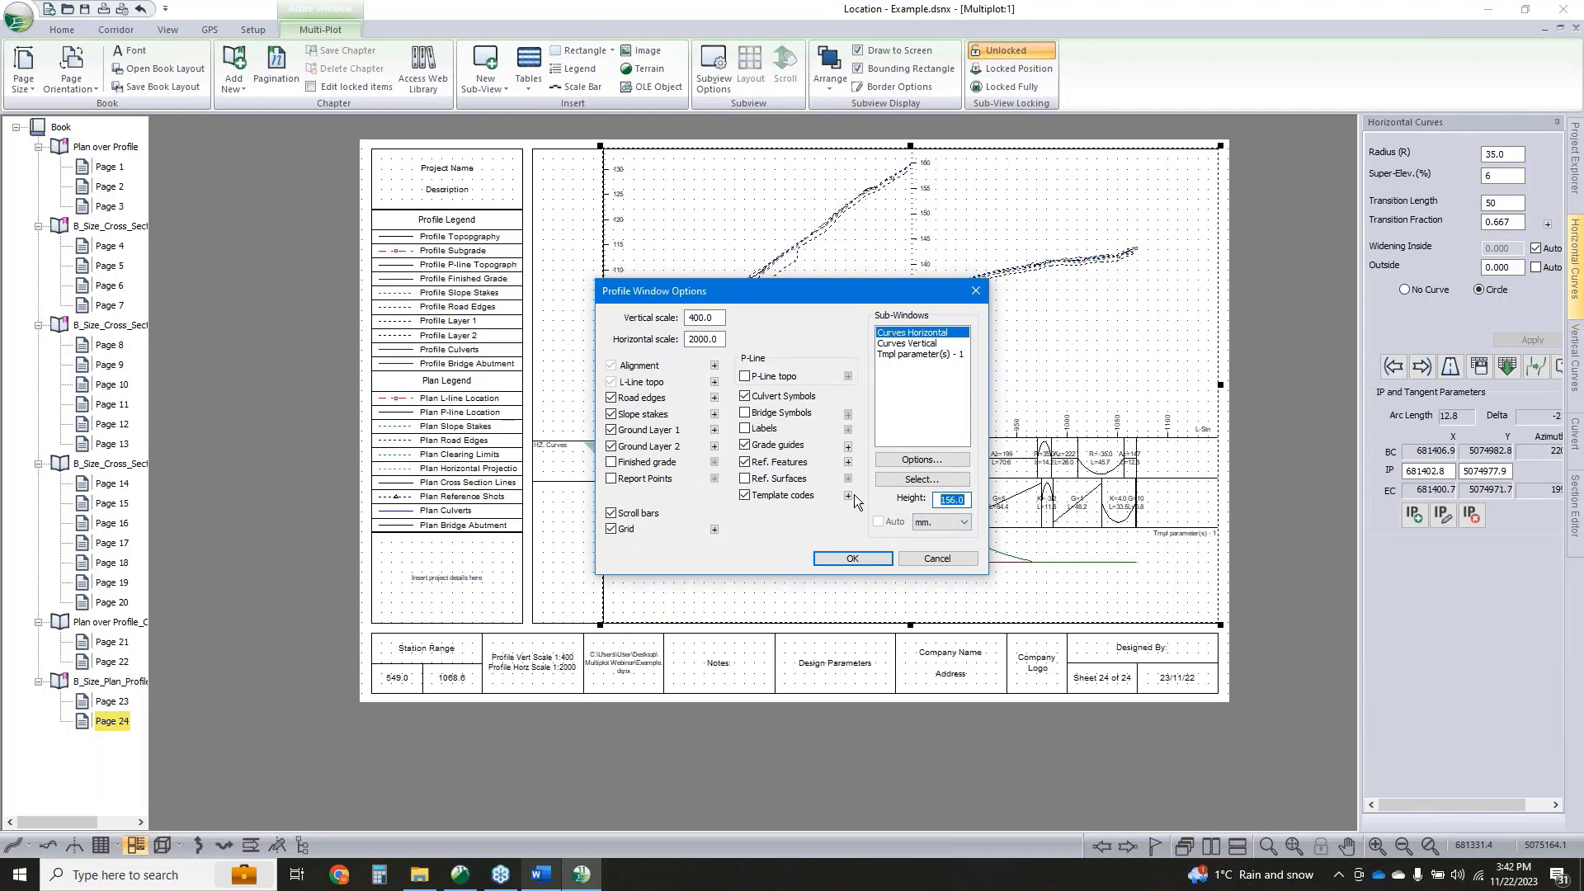
type("80")
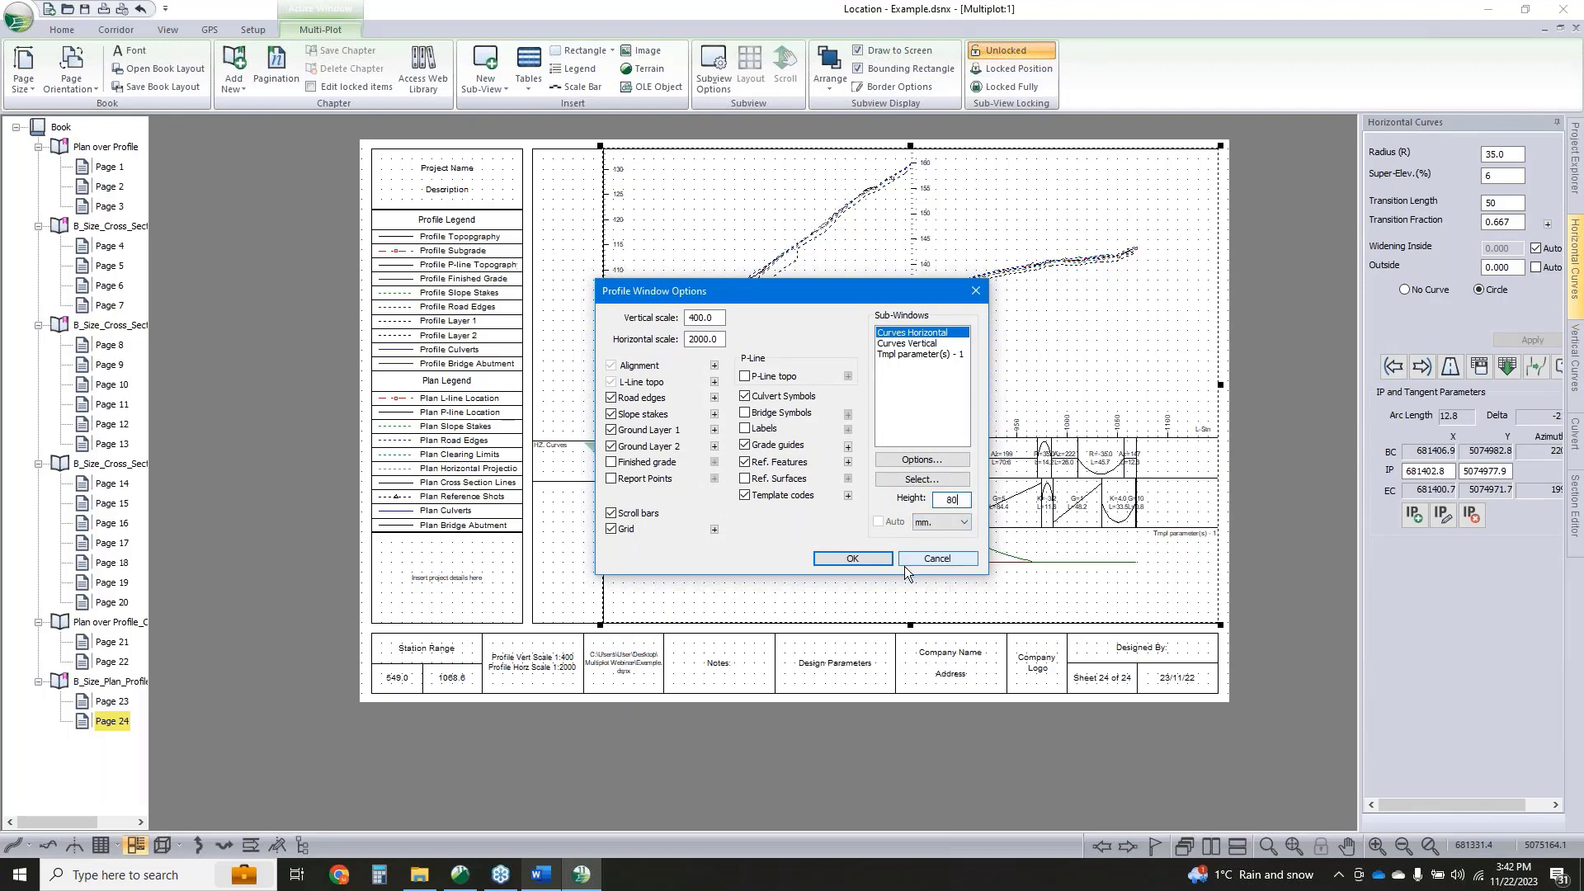
left_click(852, 558)
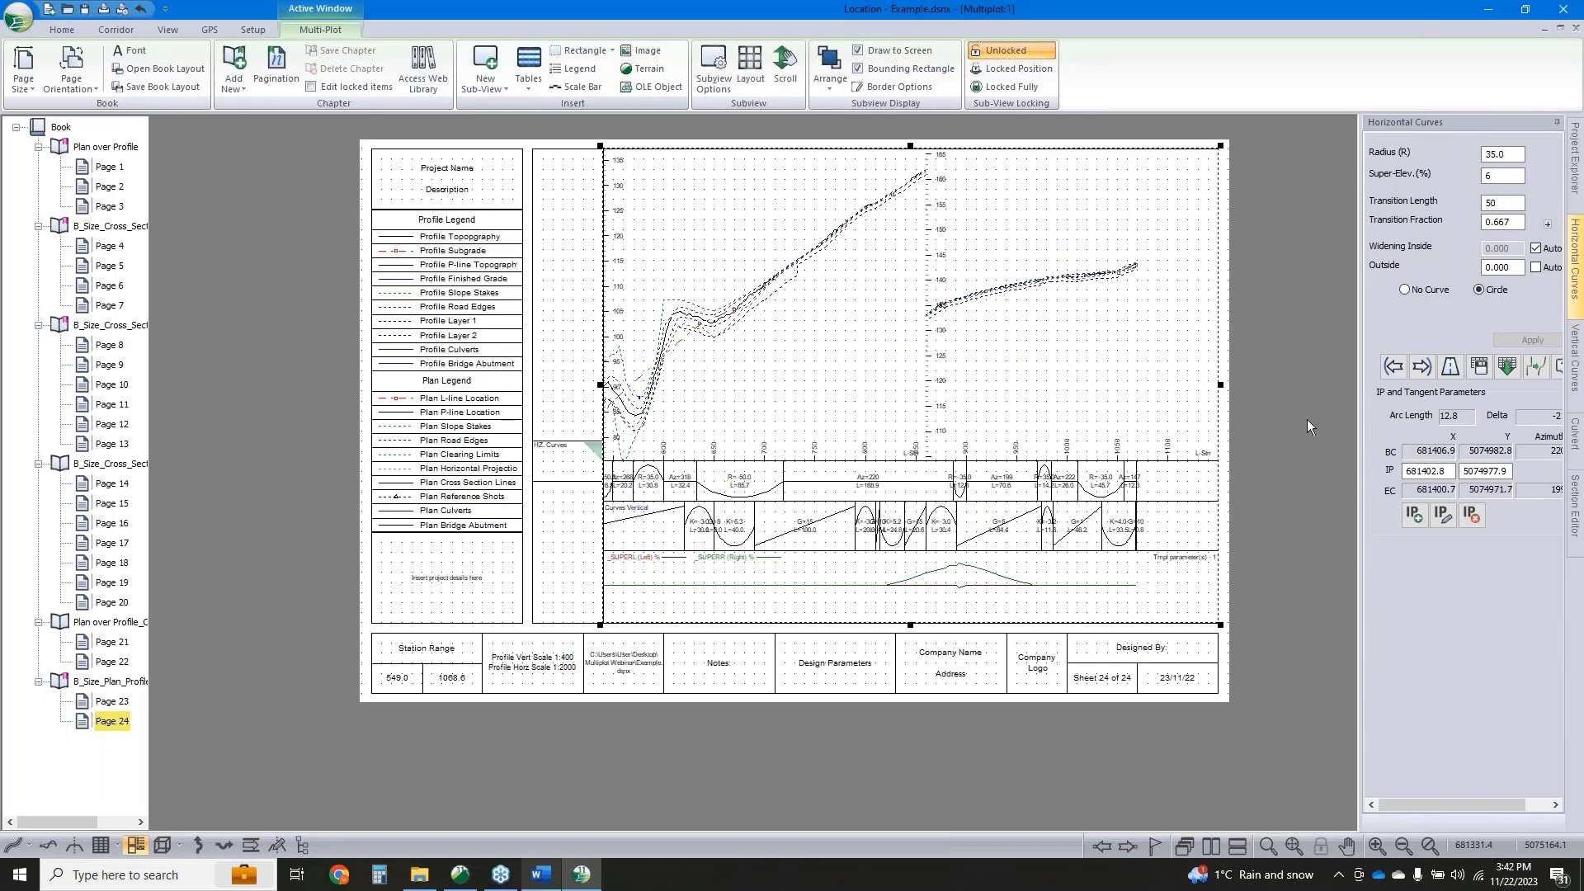
Realign the HZ. Curves rectangle with the horizontal curves strip, and transfer it from page 24 to the B_Size_Plan_Profile chapter by cut and paste
left_click(558, 461)
left_click_drag(558, 461, 578, 480)
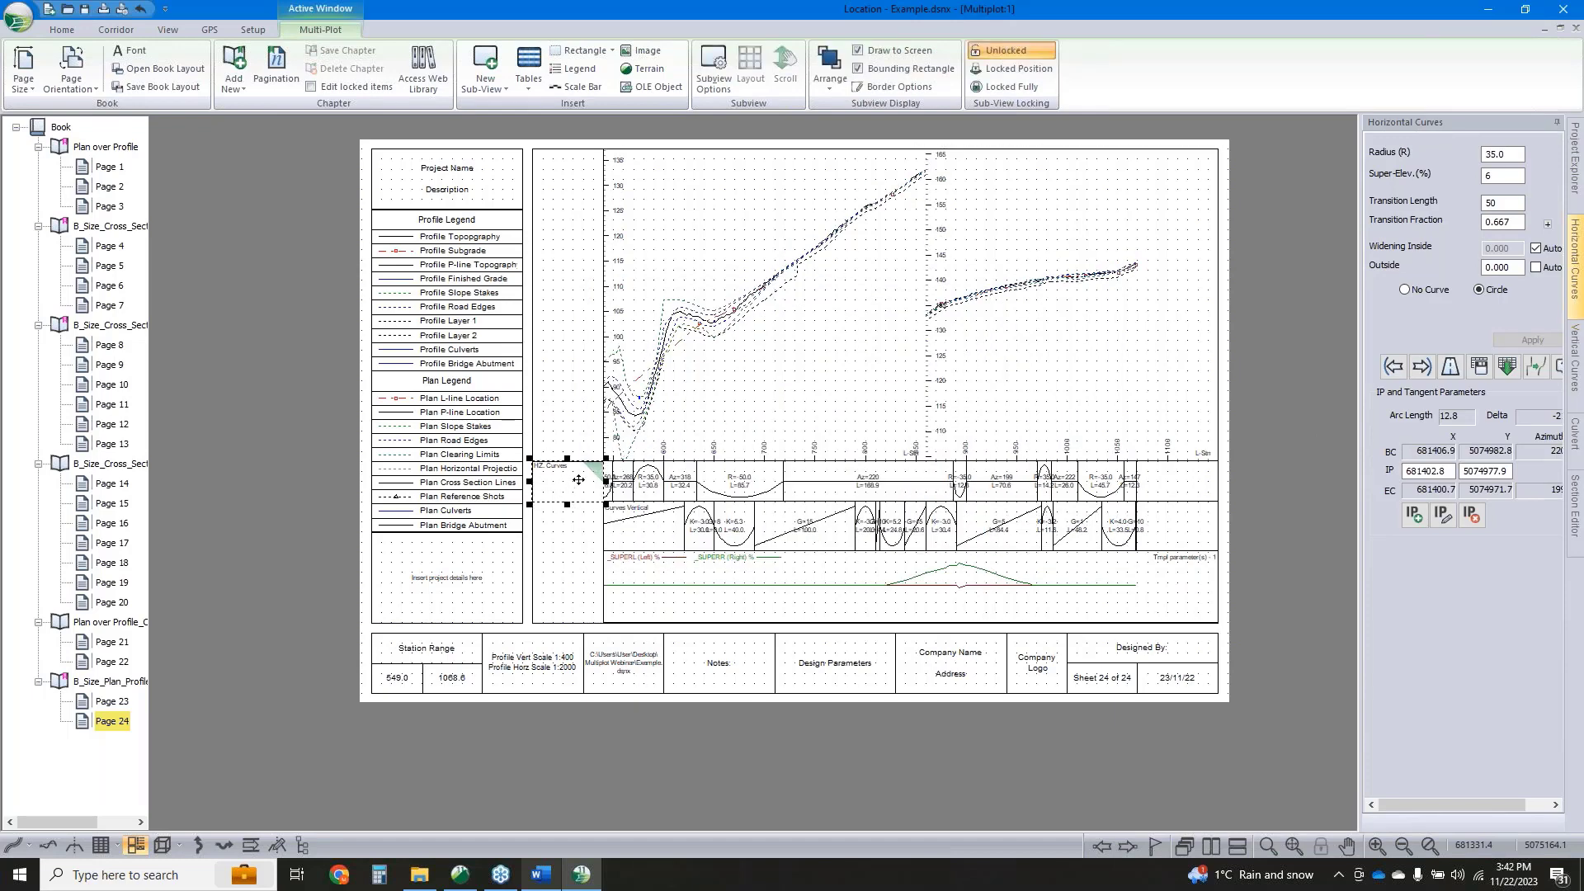
right_click(578, 479)
left_click(656, 637)
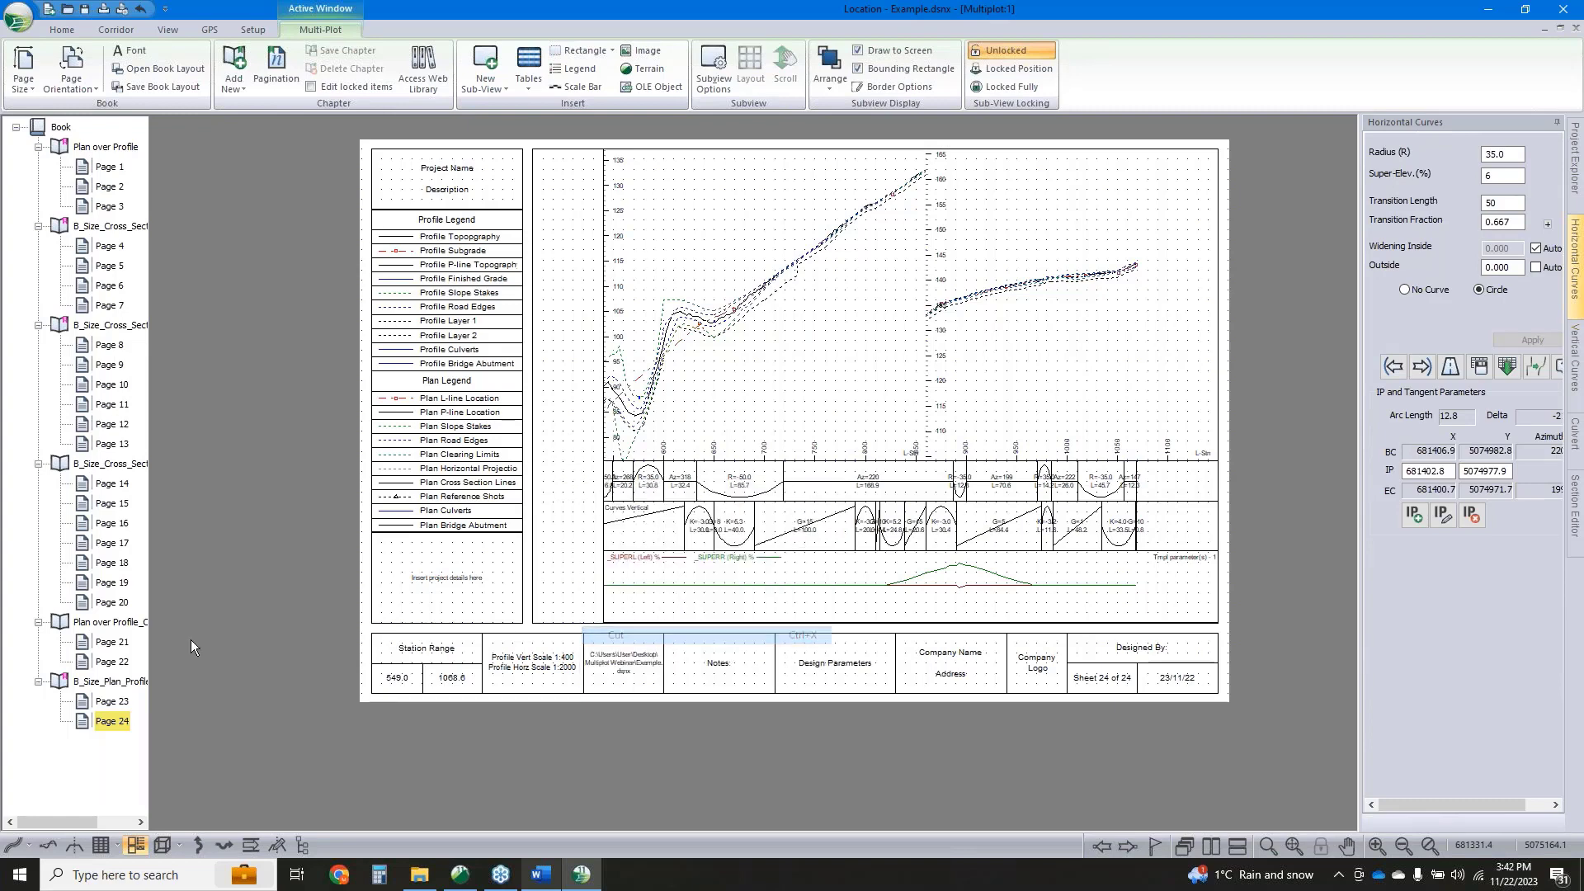
left_click(109, 681)
right_click(551, 481)
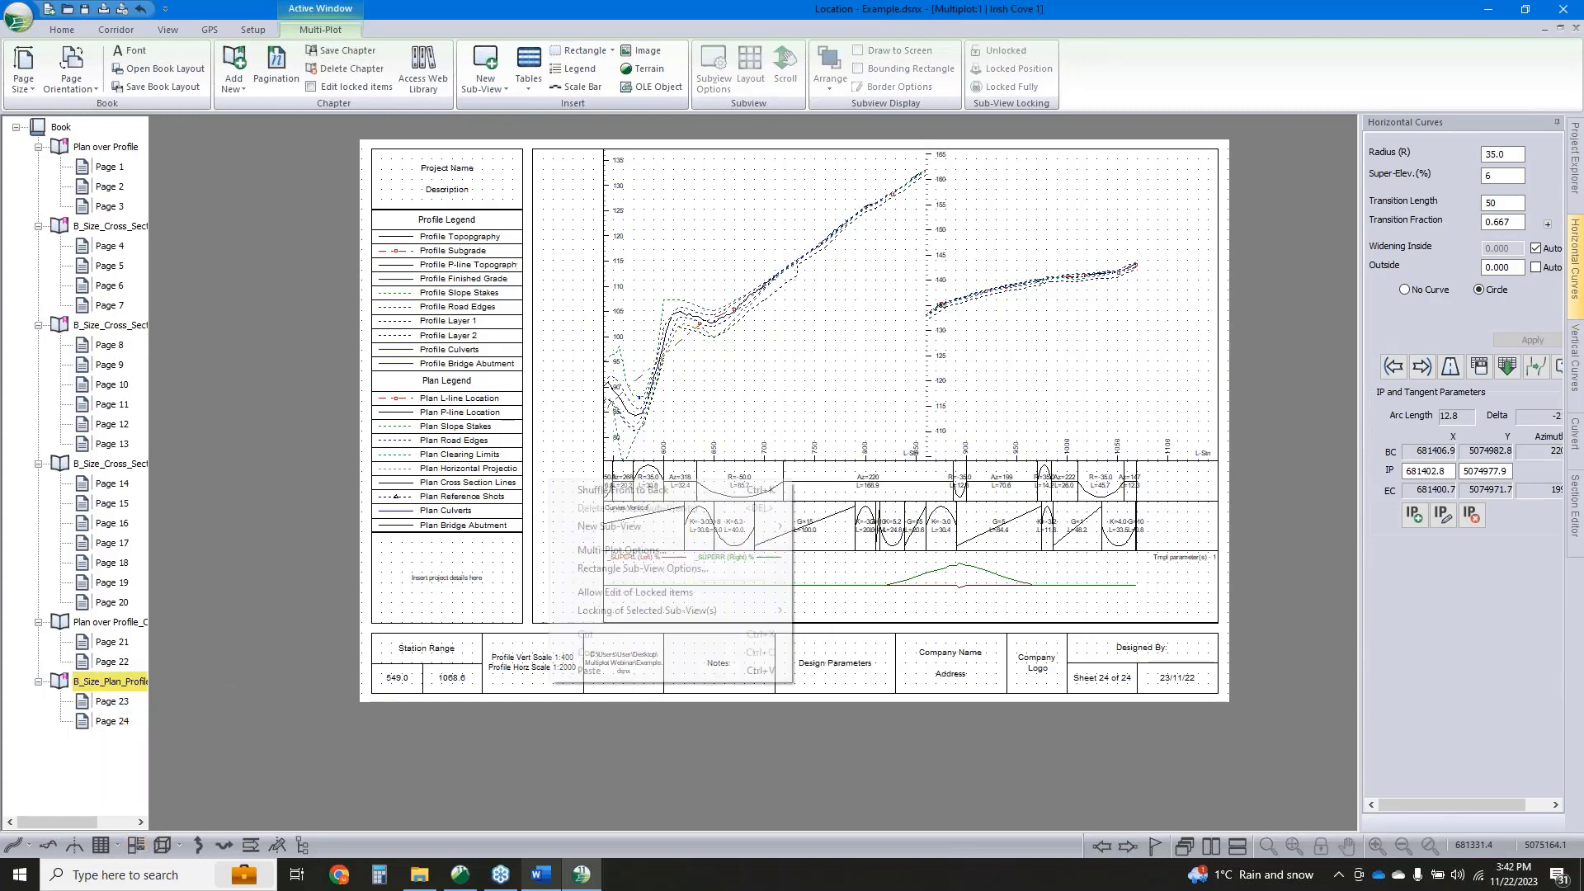
left_click(603, 668)
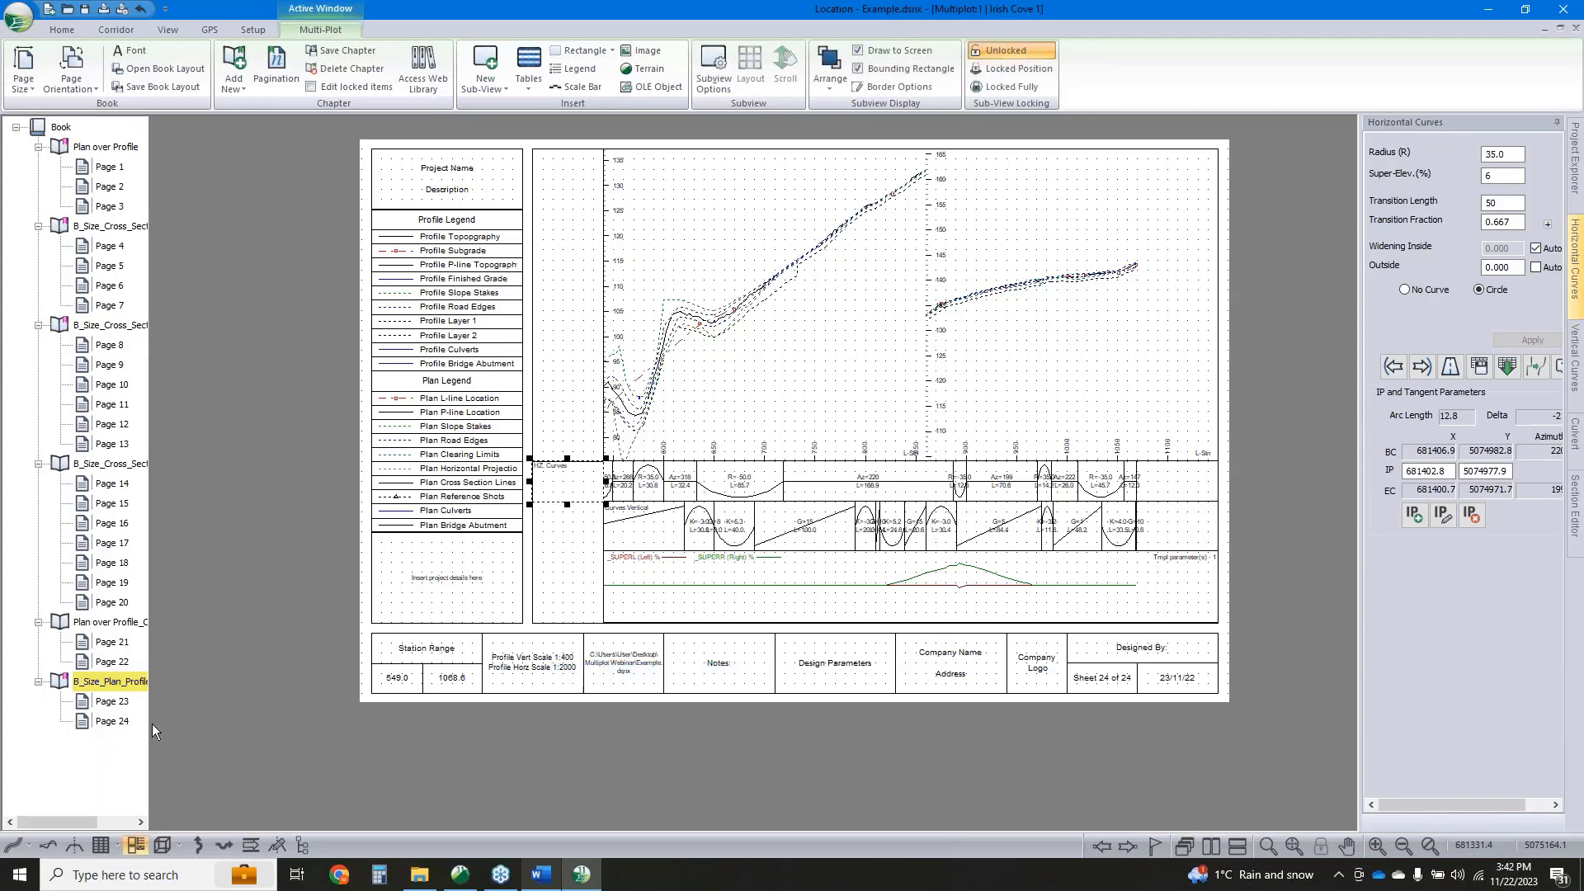
Centre the HZ. Curves text both horizontally and vertically in its rectangle on page 23
left_click(112, 701)
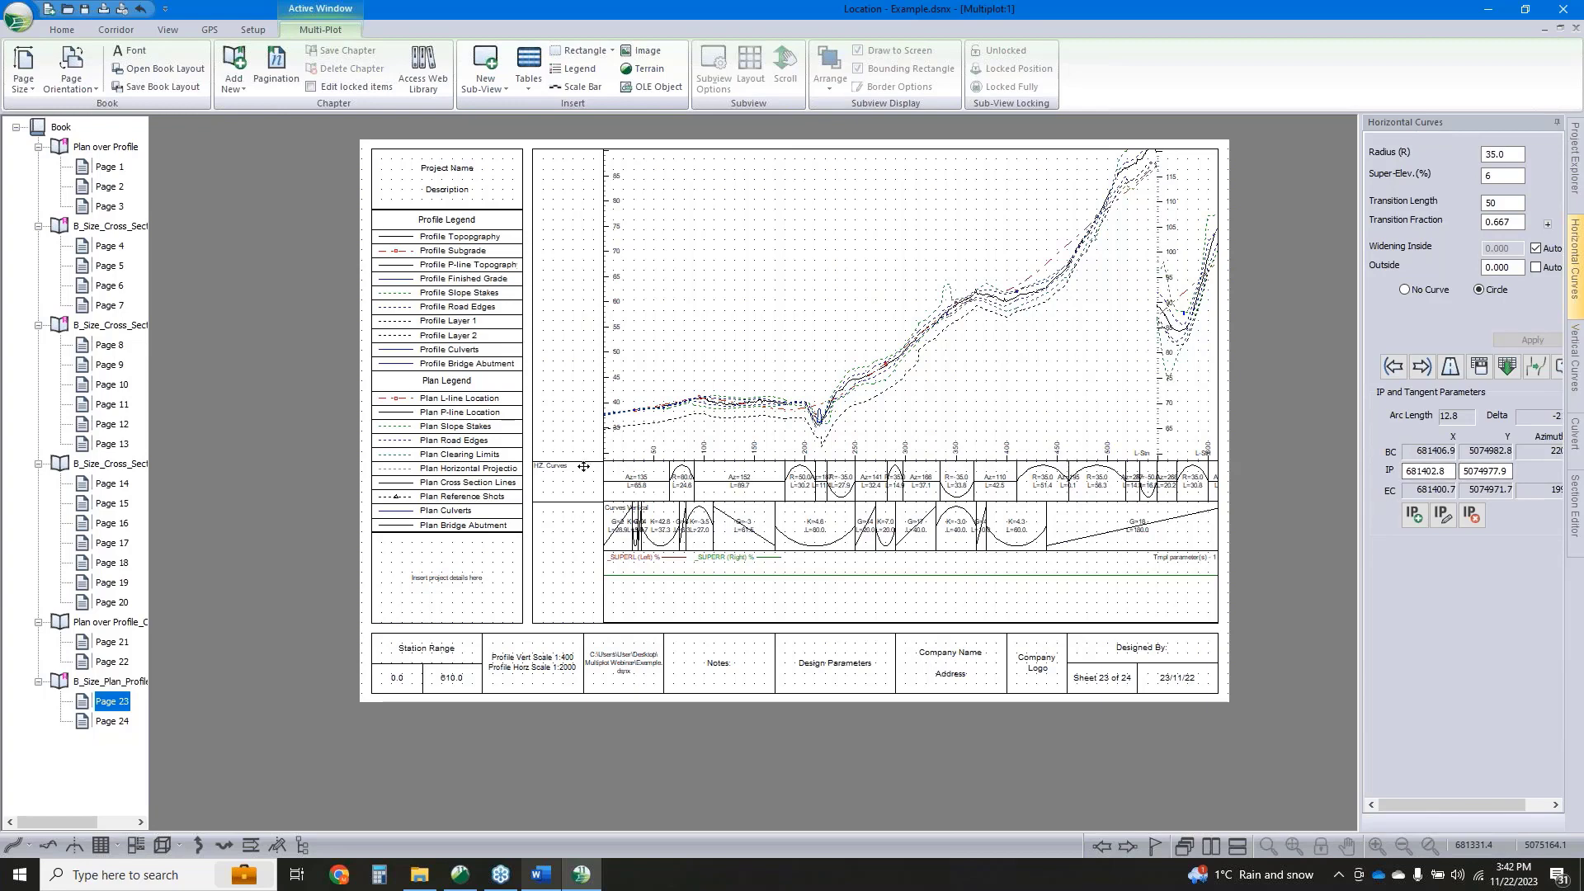
left_click(615, 468)
double_click(616, 469)
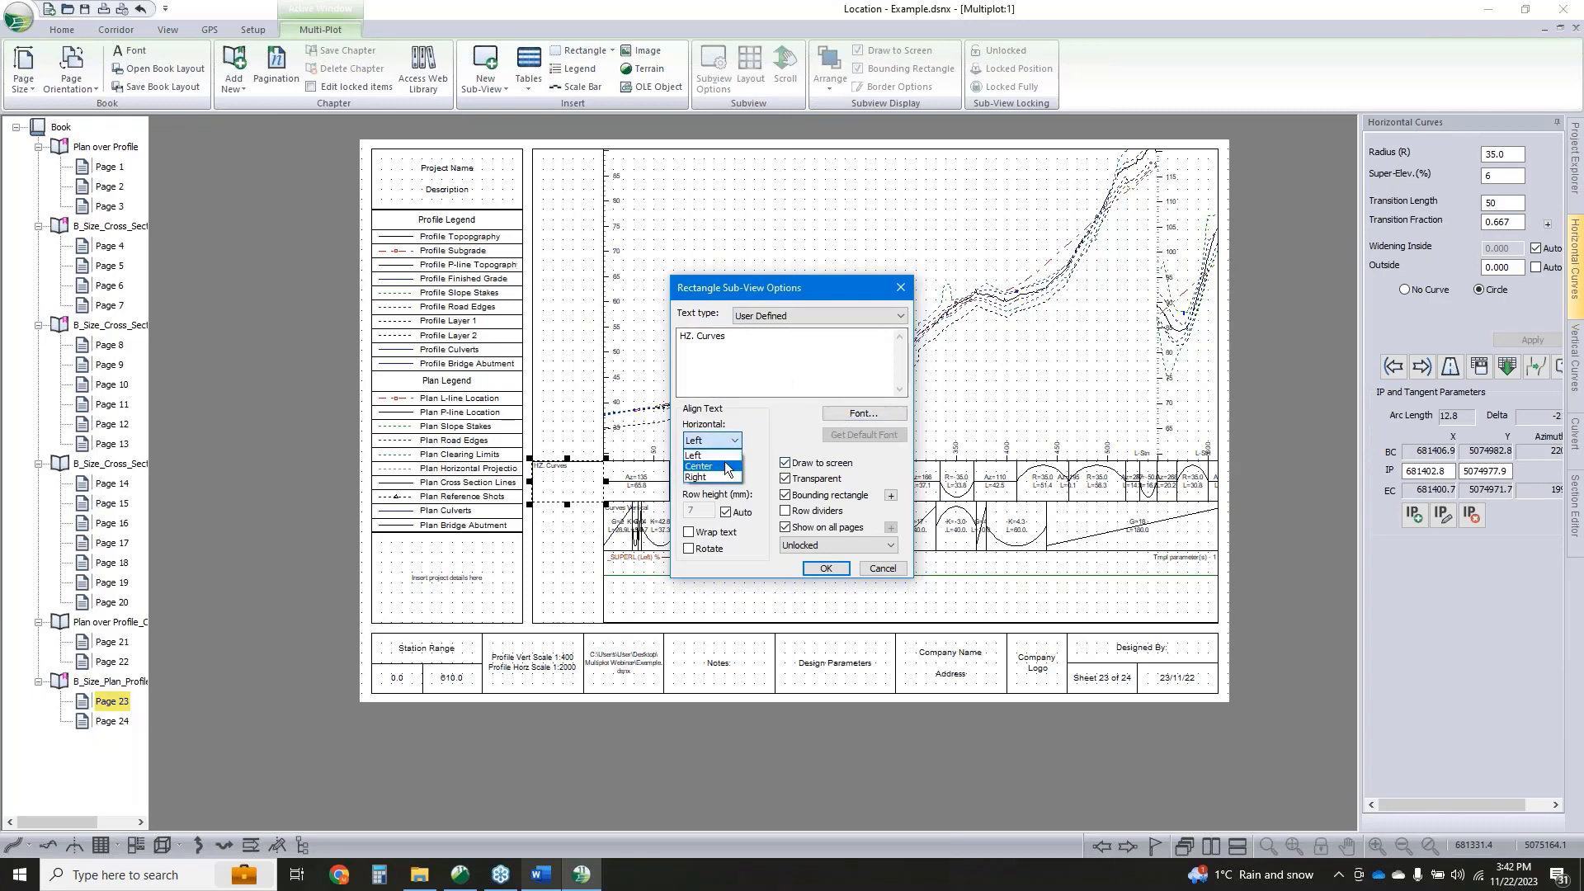
left_click(726, 467)
left_click(712, 476)
left_click(699, 501)
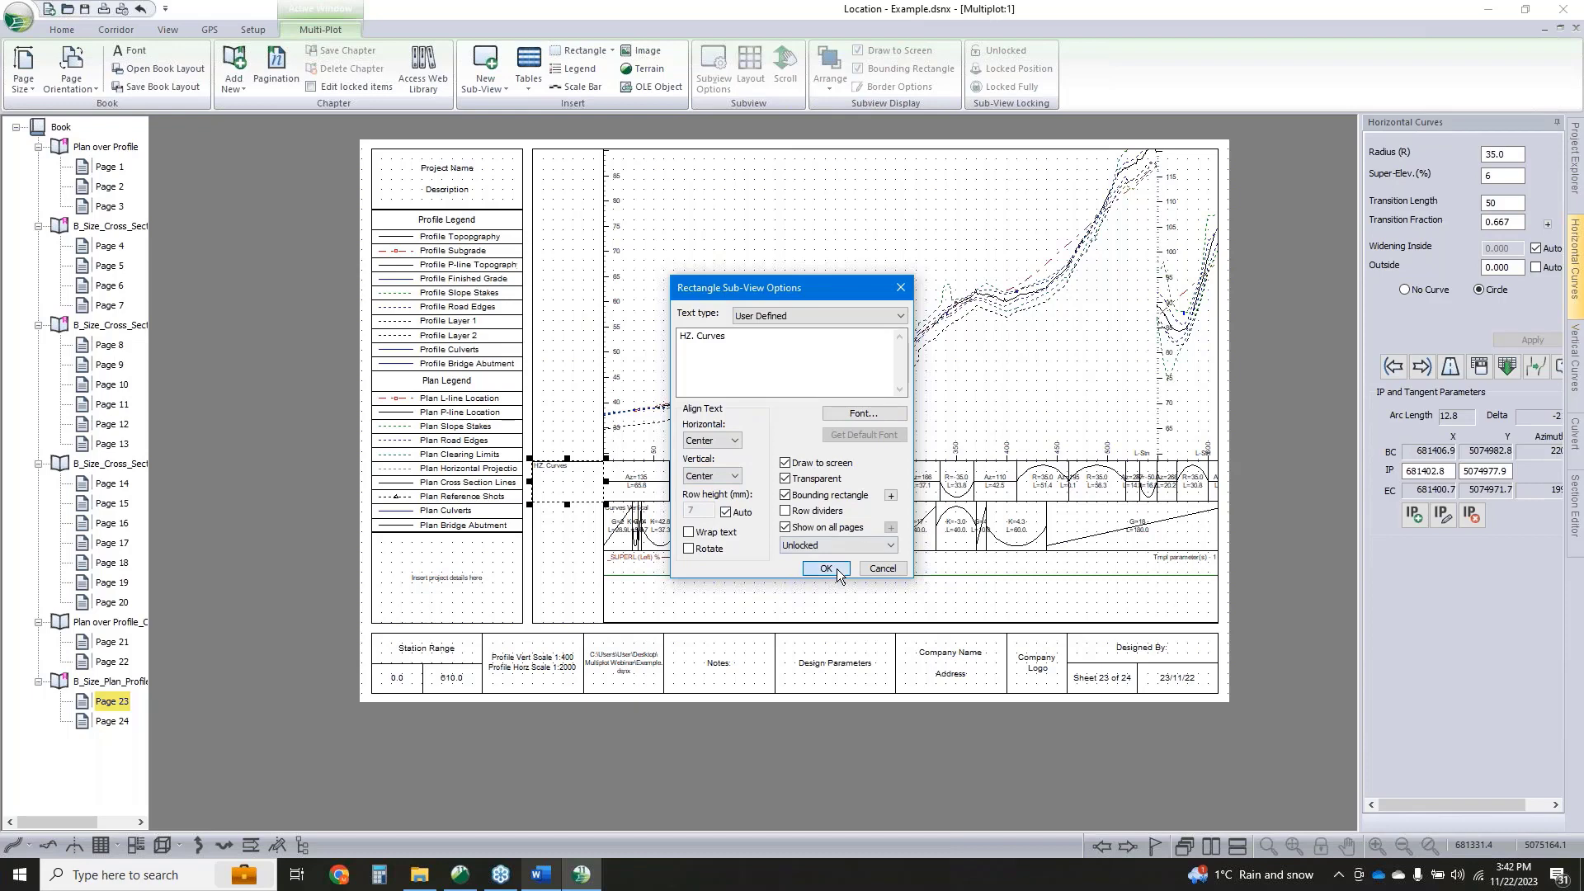
left_click(825, 568)
left_click(1300, 487)
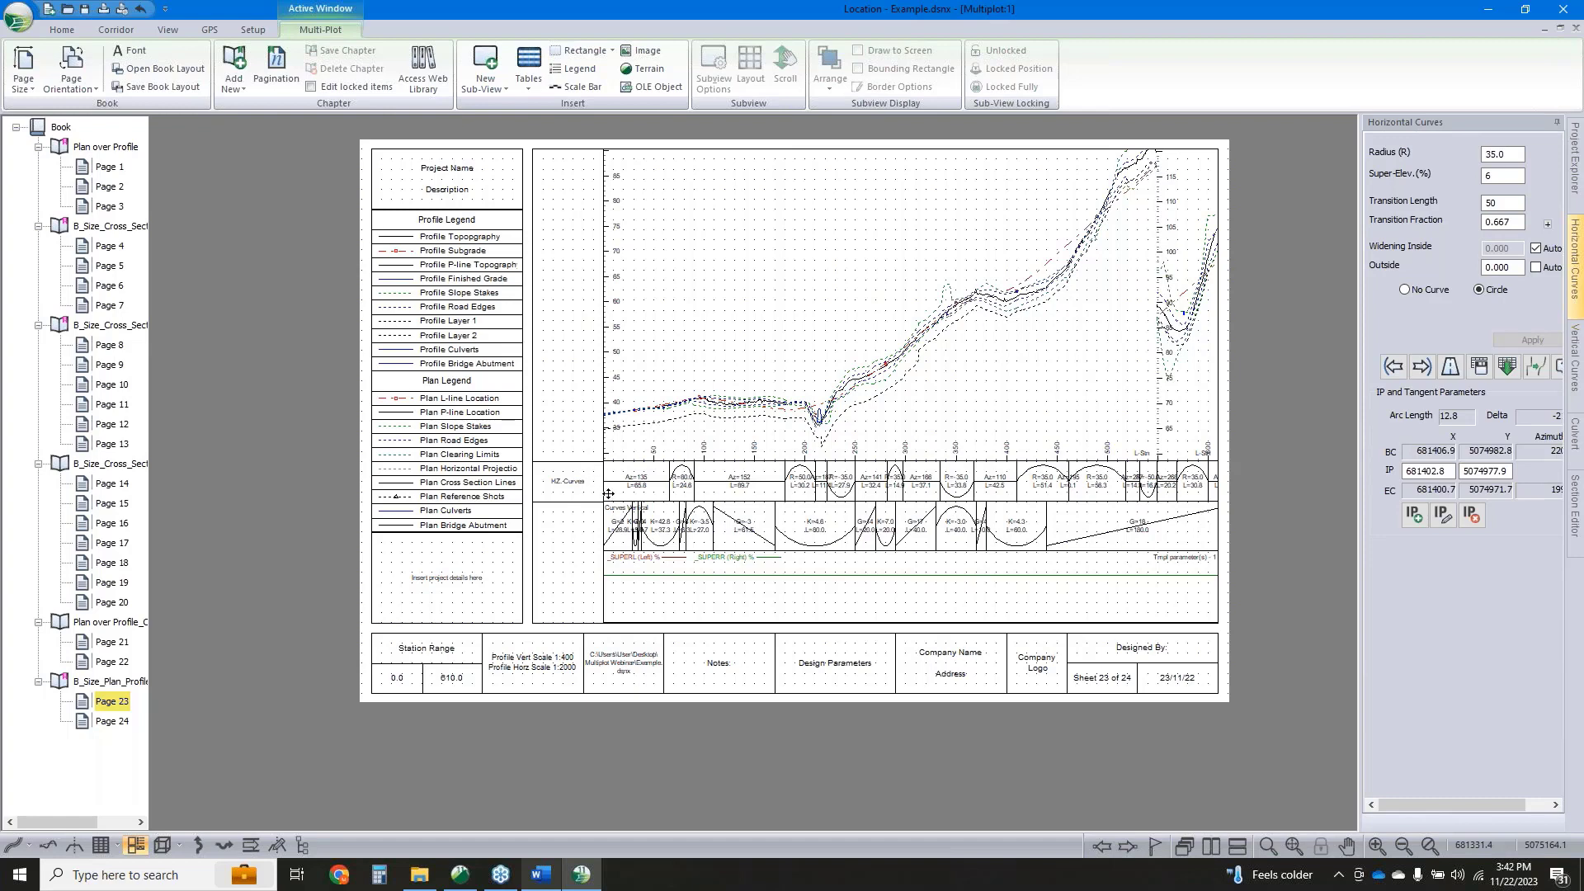
Review the sub-window height and its available units in the page 23 profile's window options
left_click(804, 494)
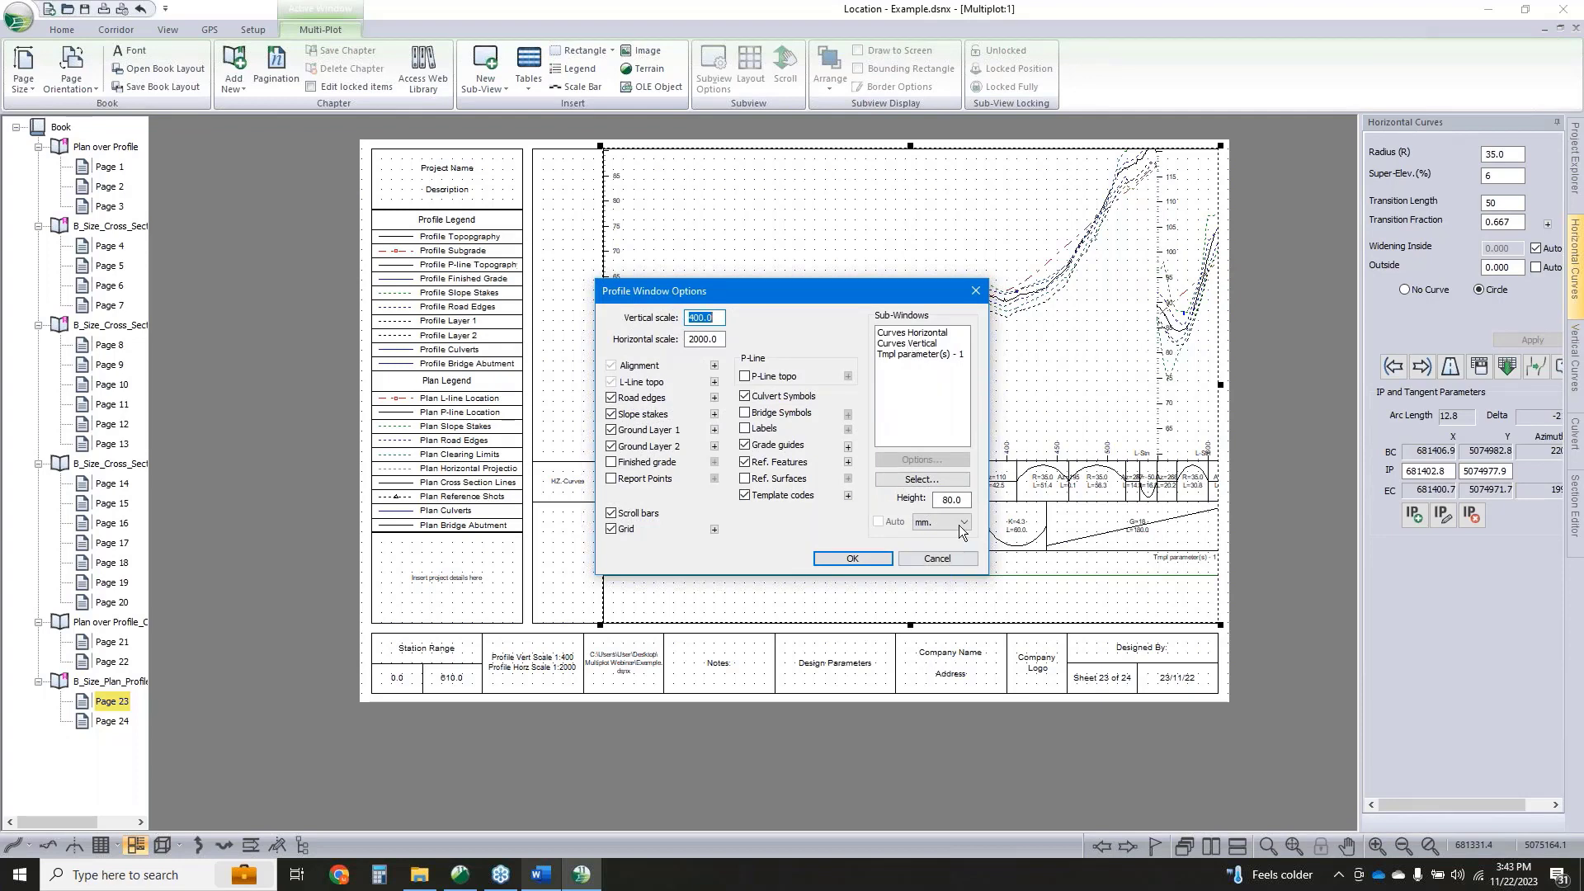
left_click_drag(866, 290, 403, 278)
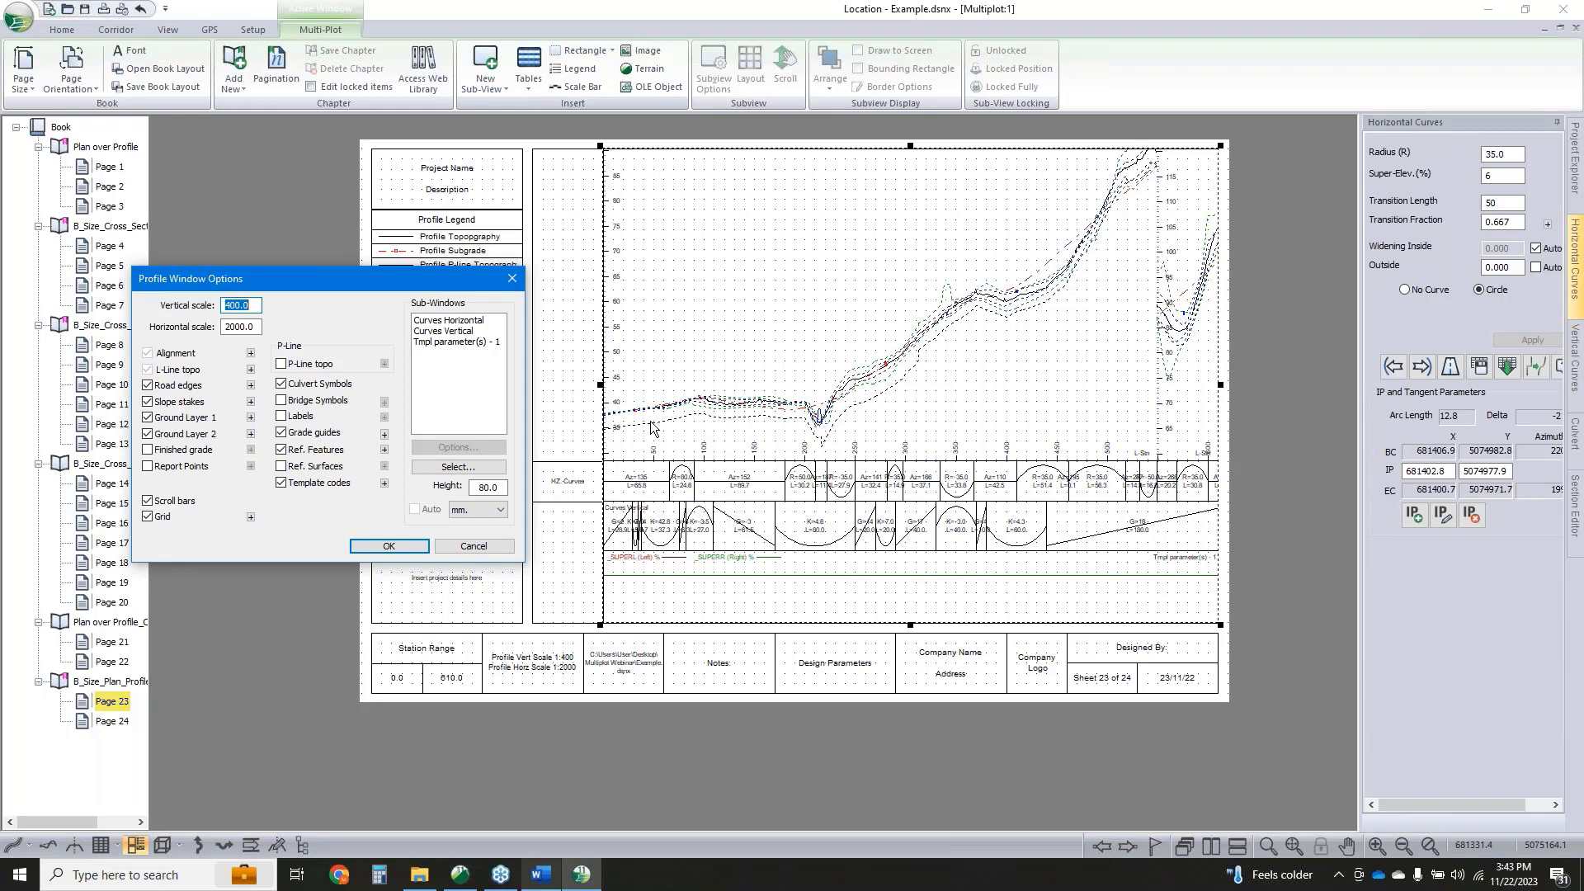
double_click(503, 487)
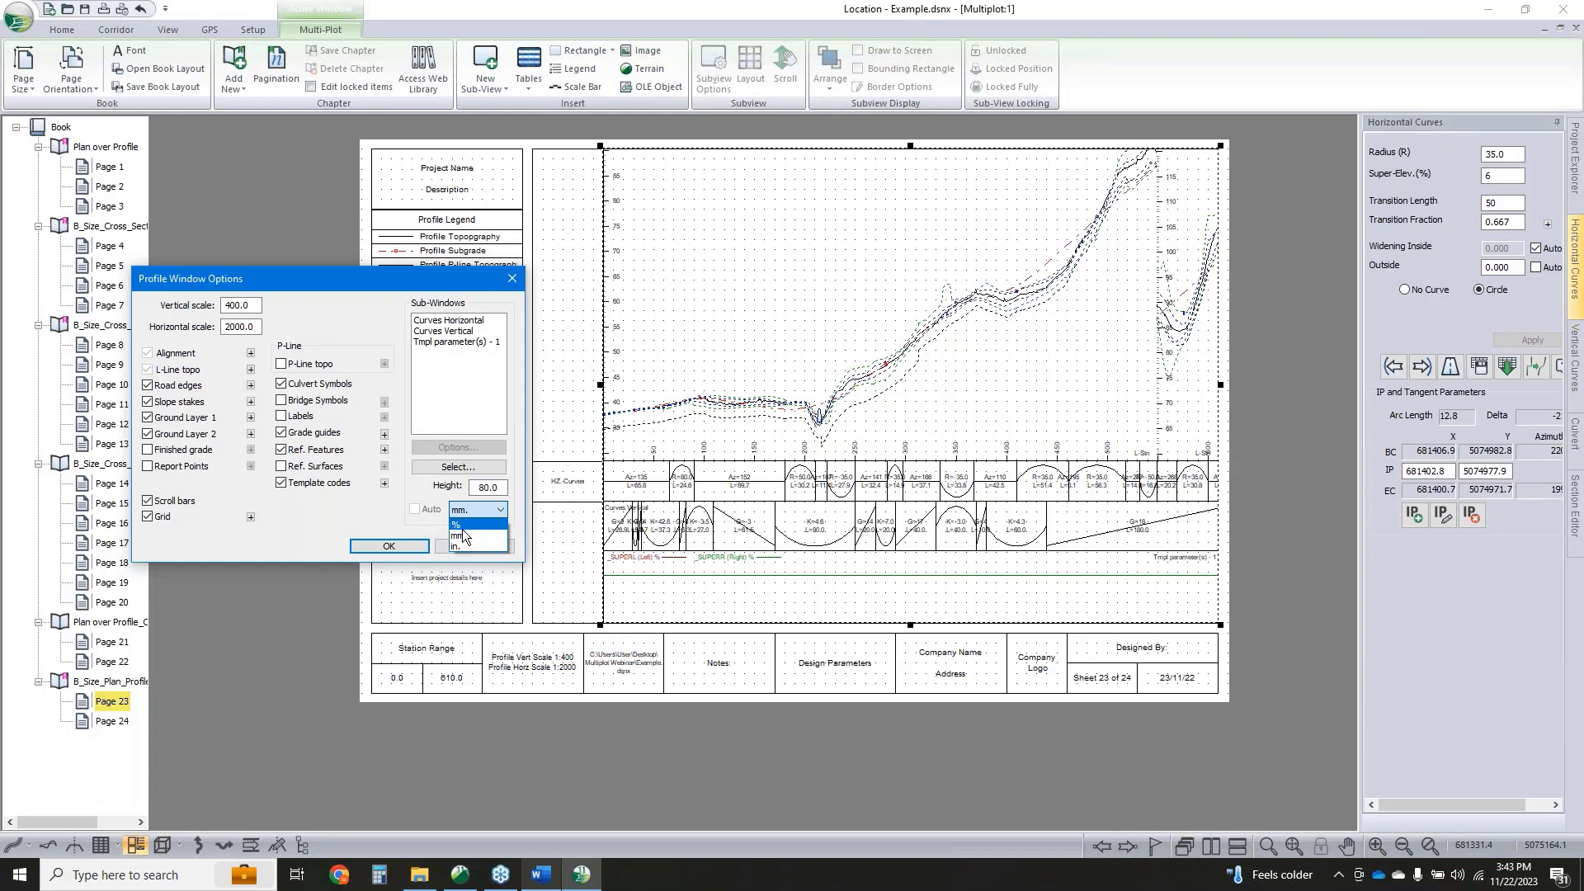
left_click(487, 509)
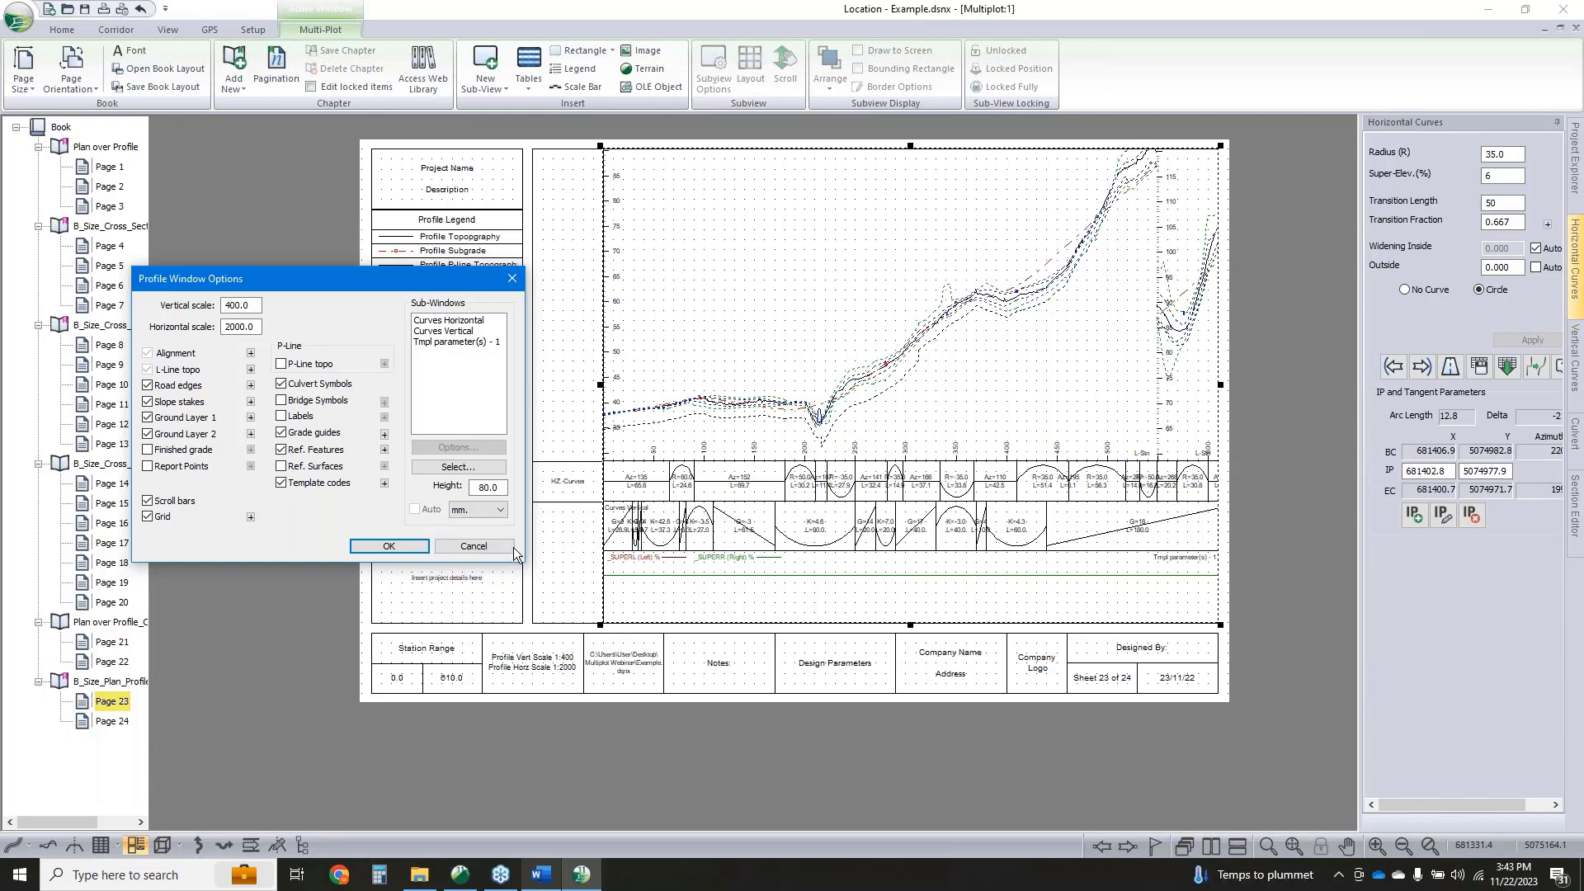
left_click(513, 278)
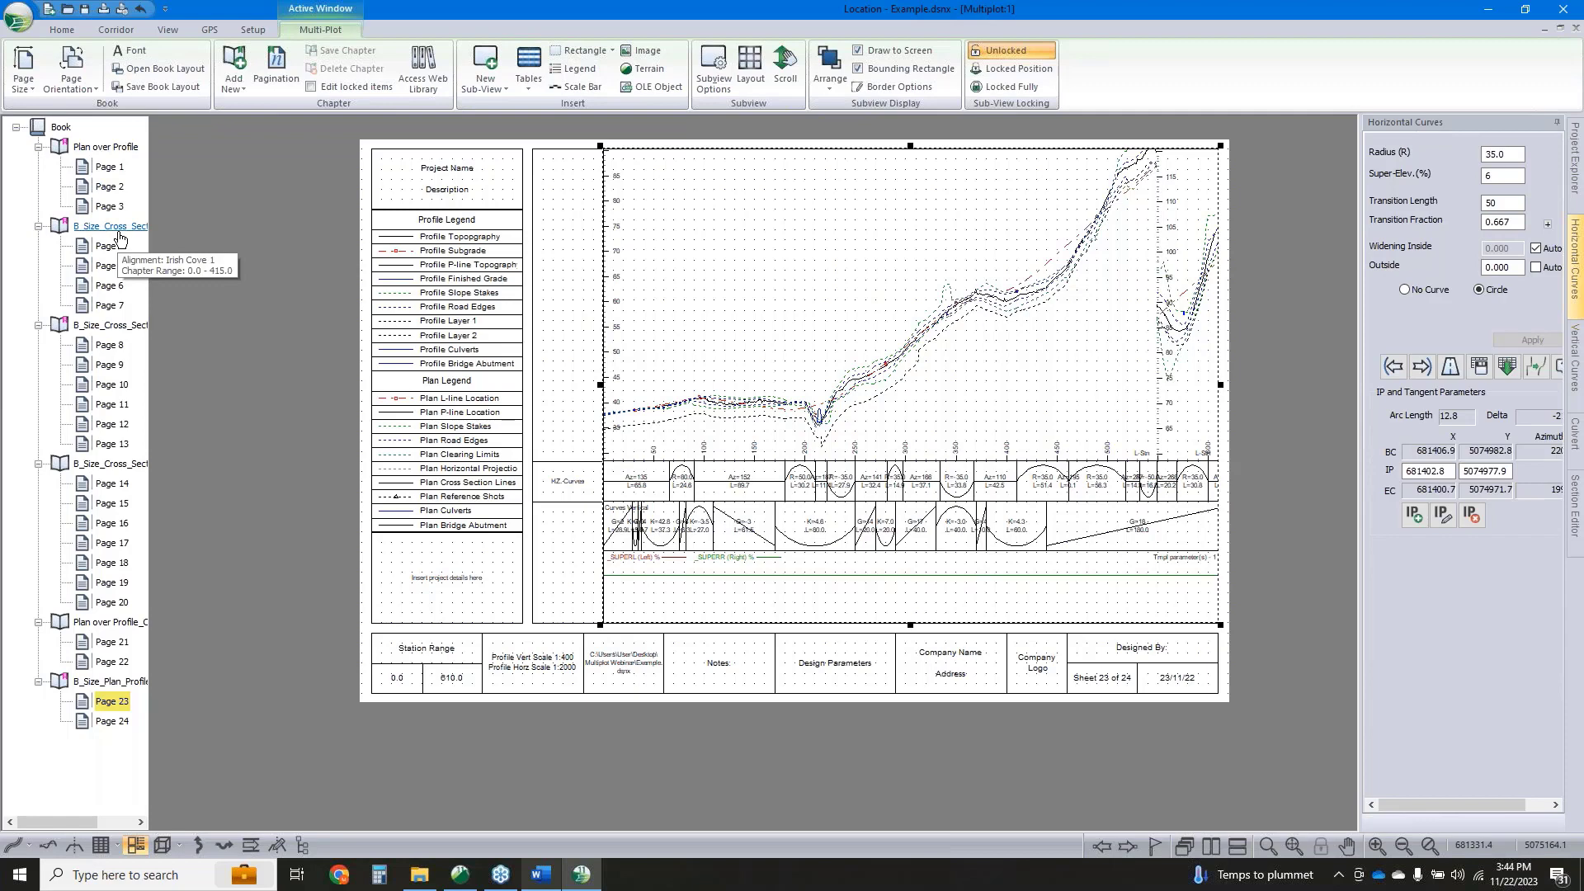
Go to page 2 and examine the file dialog for saving the book layout as a .blt template
left_click(110, 186)
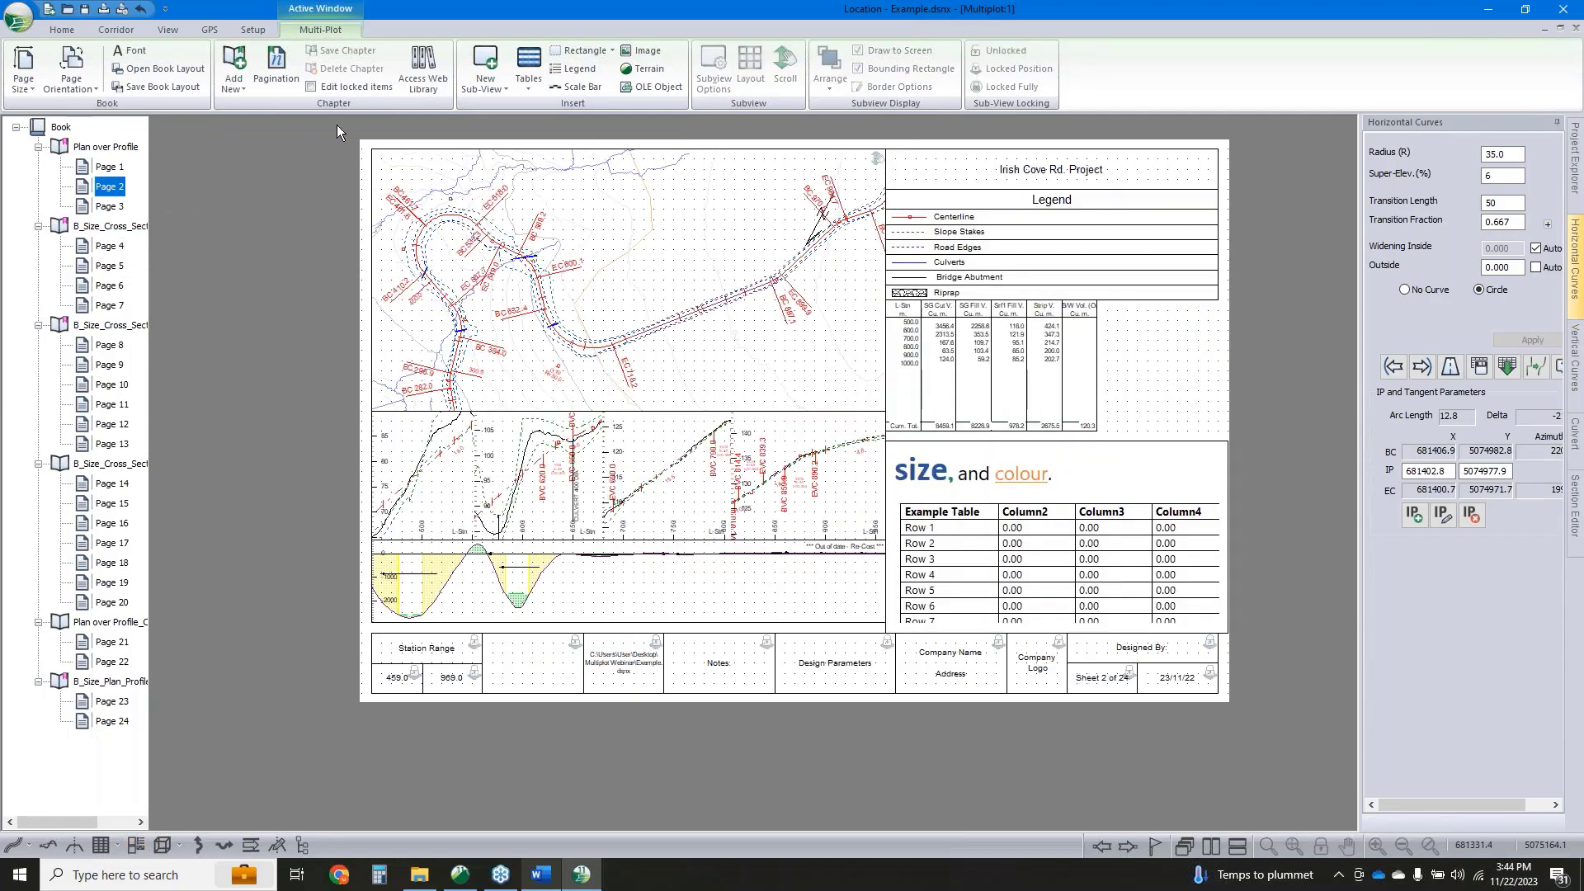
left_click(145, 89)
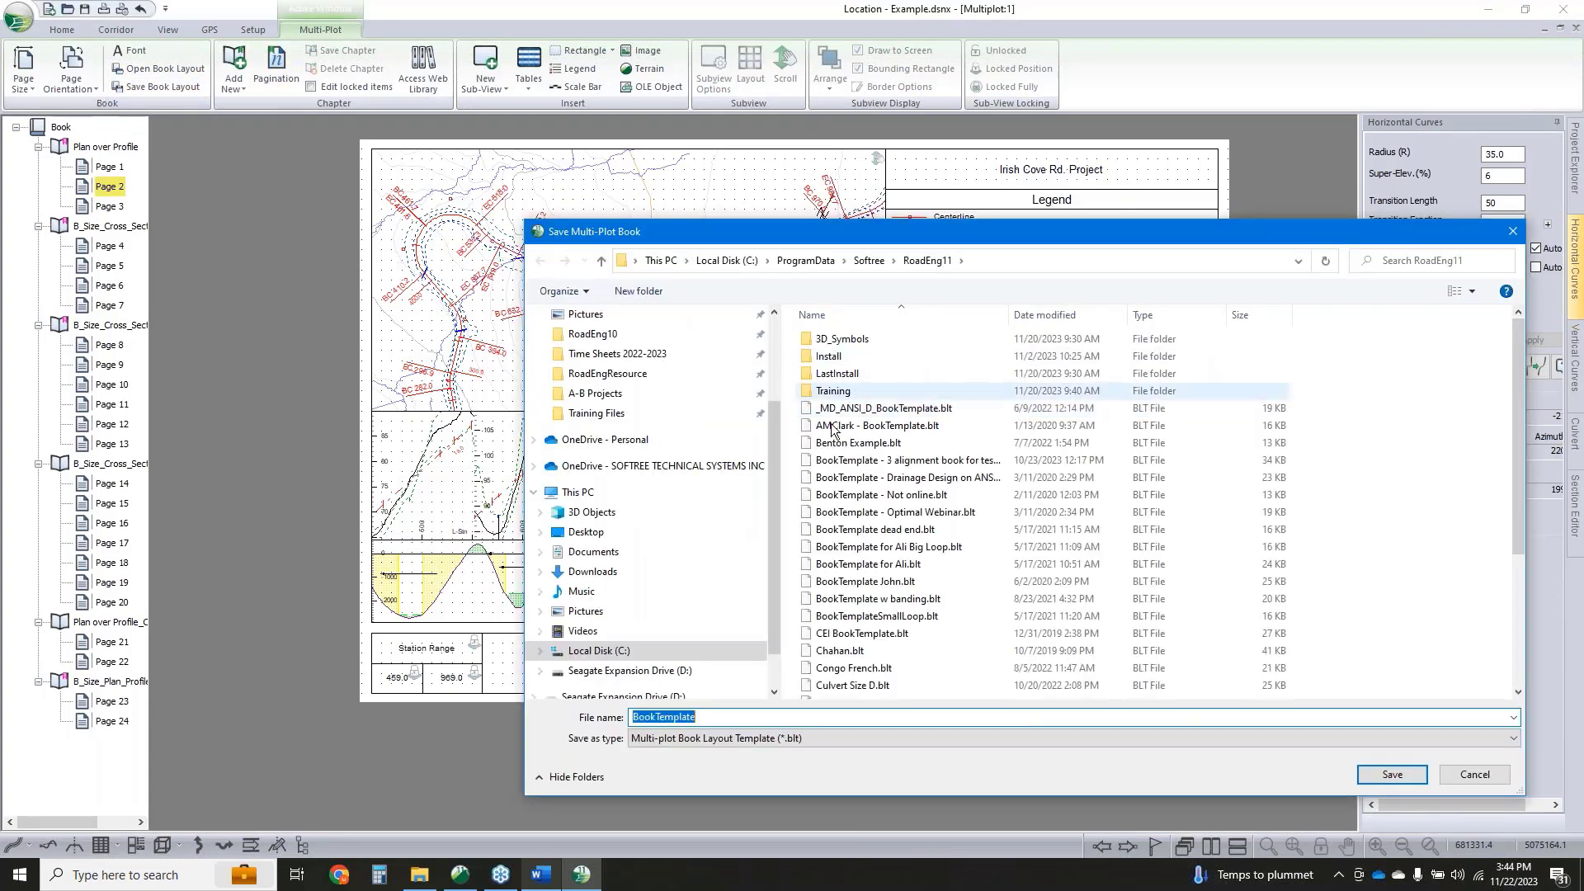
left_click(1473, 774)
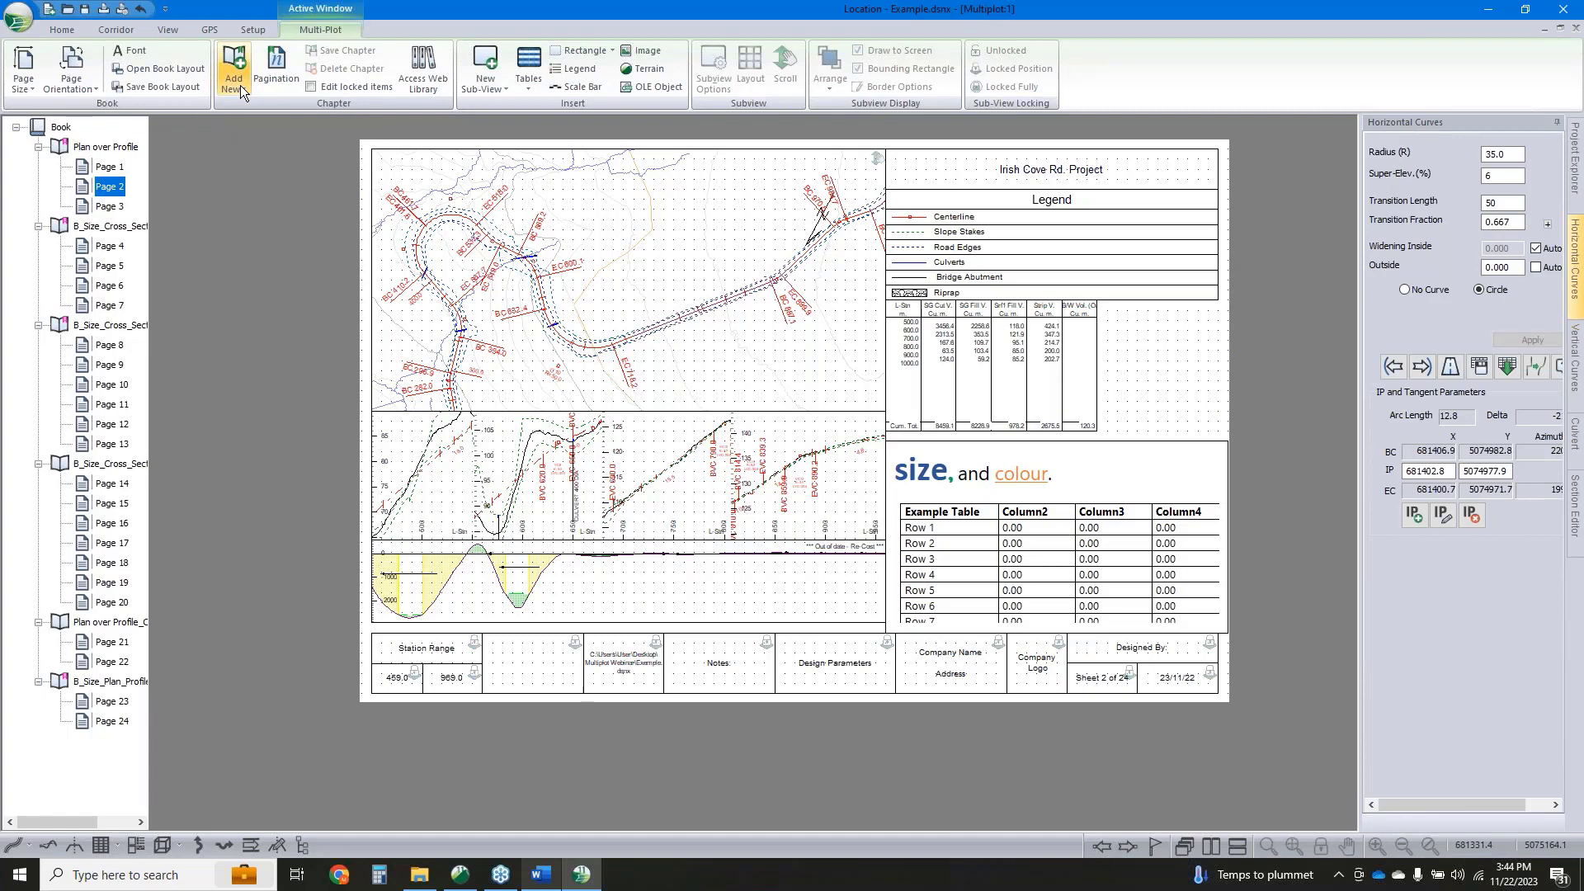
Duplicate the first B_Size cross-section chapter, which starts at page 4
left_click(126, 230)
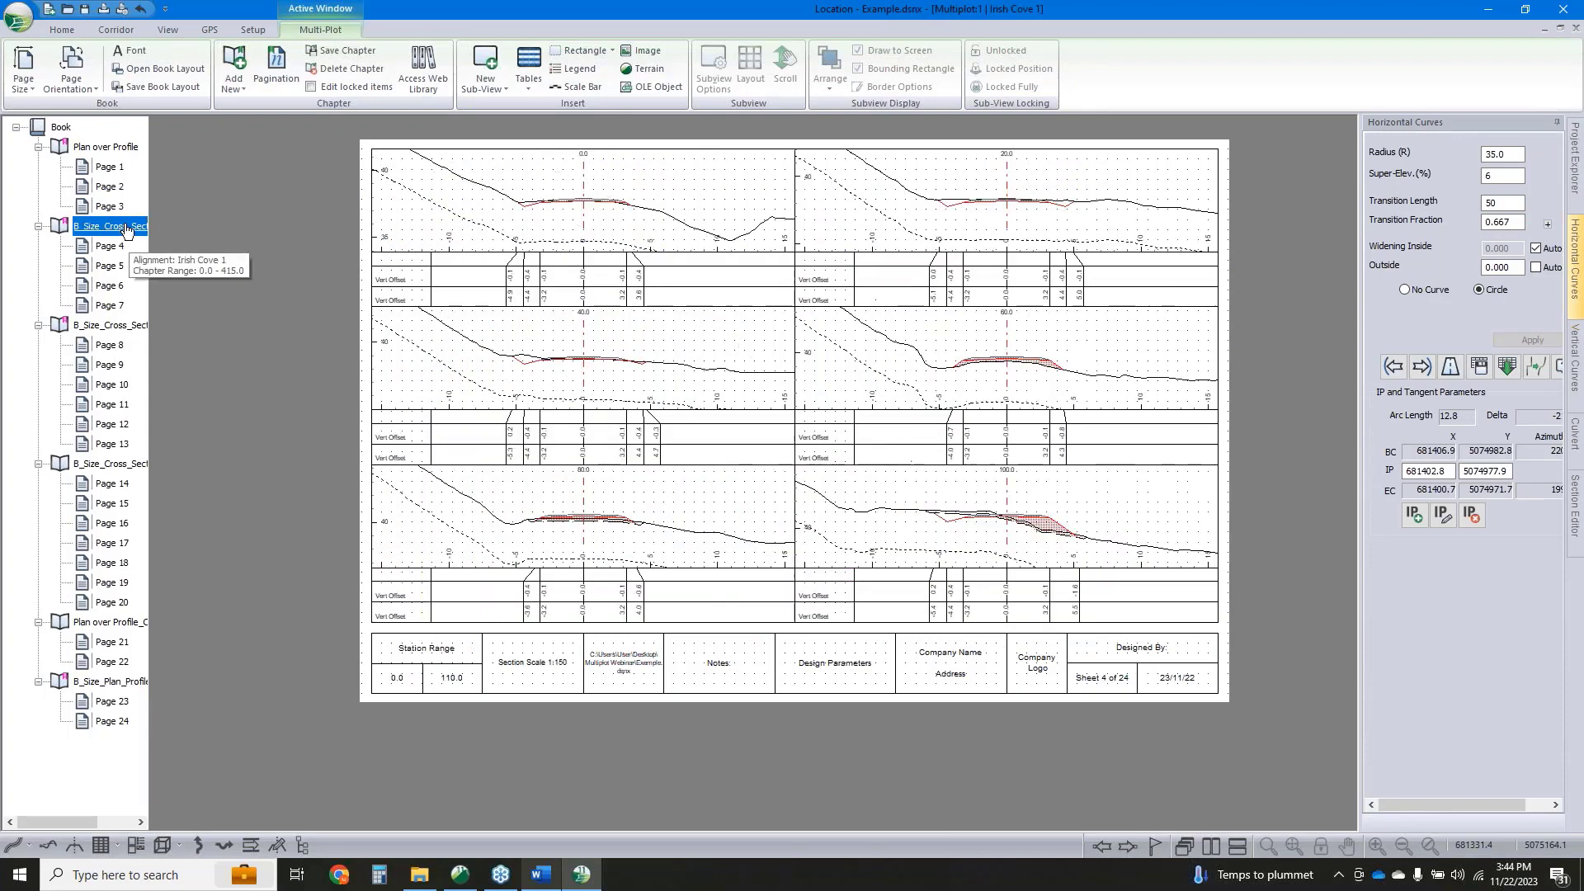
right_click(127, 230)
left_click(194, 272)
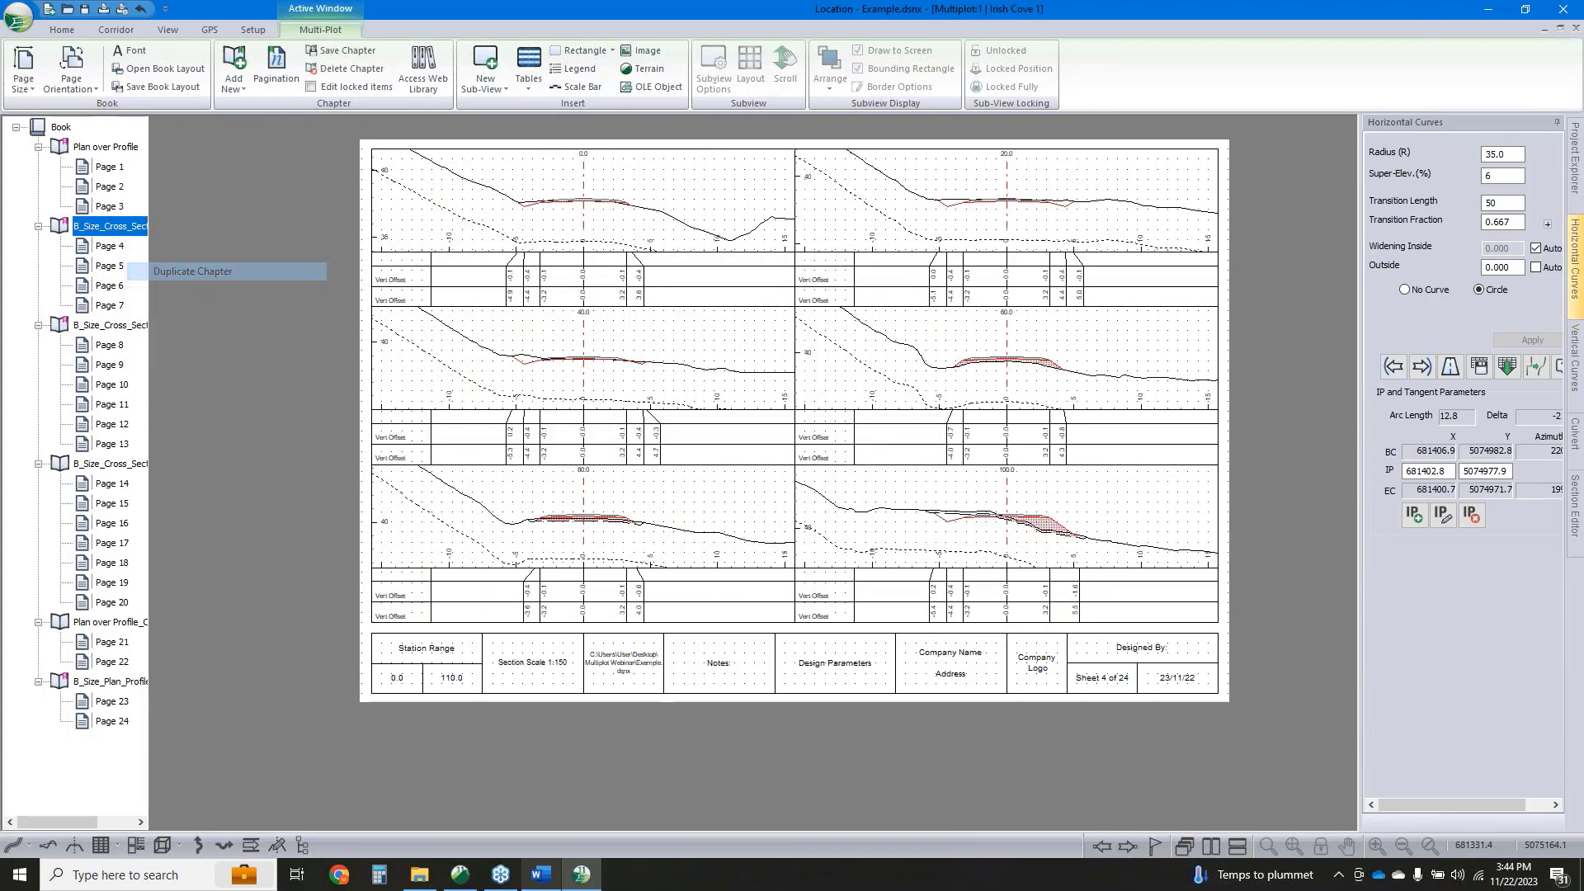
Set the duplicated cross-section chapter's station range to end at 215 and check its pages 25 and 26
right_click(101, 722)
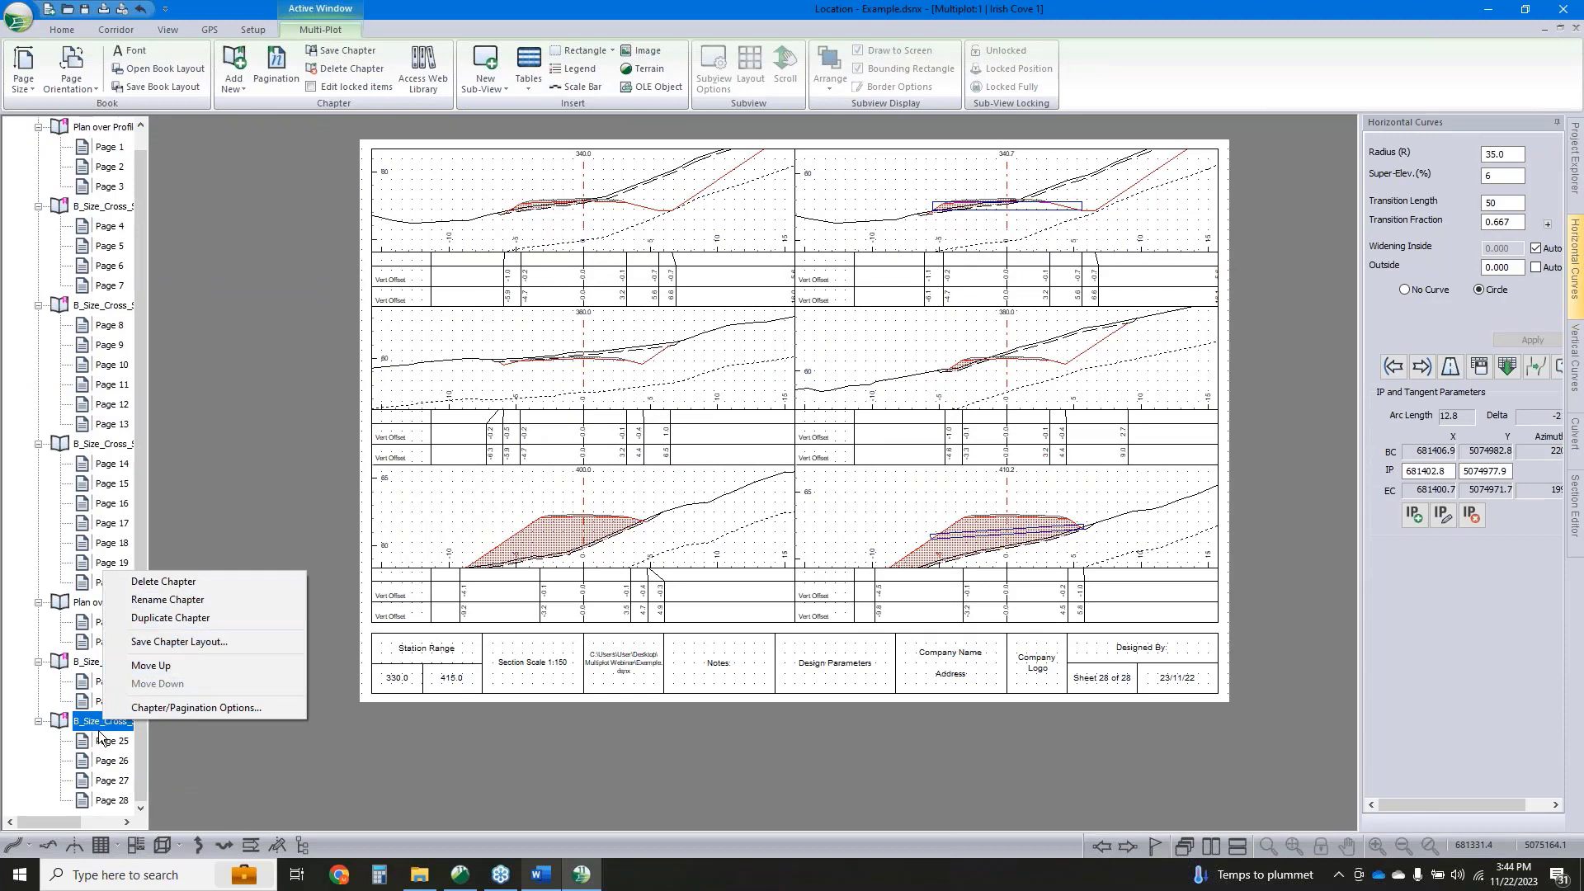
left_click(166, 706)
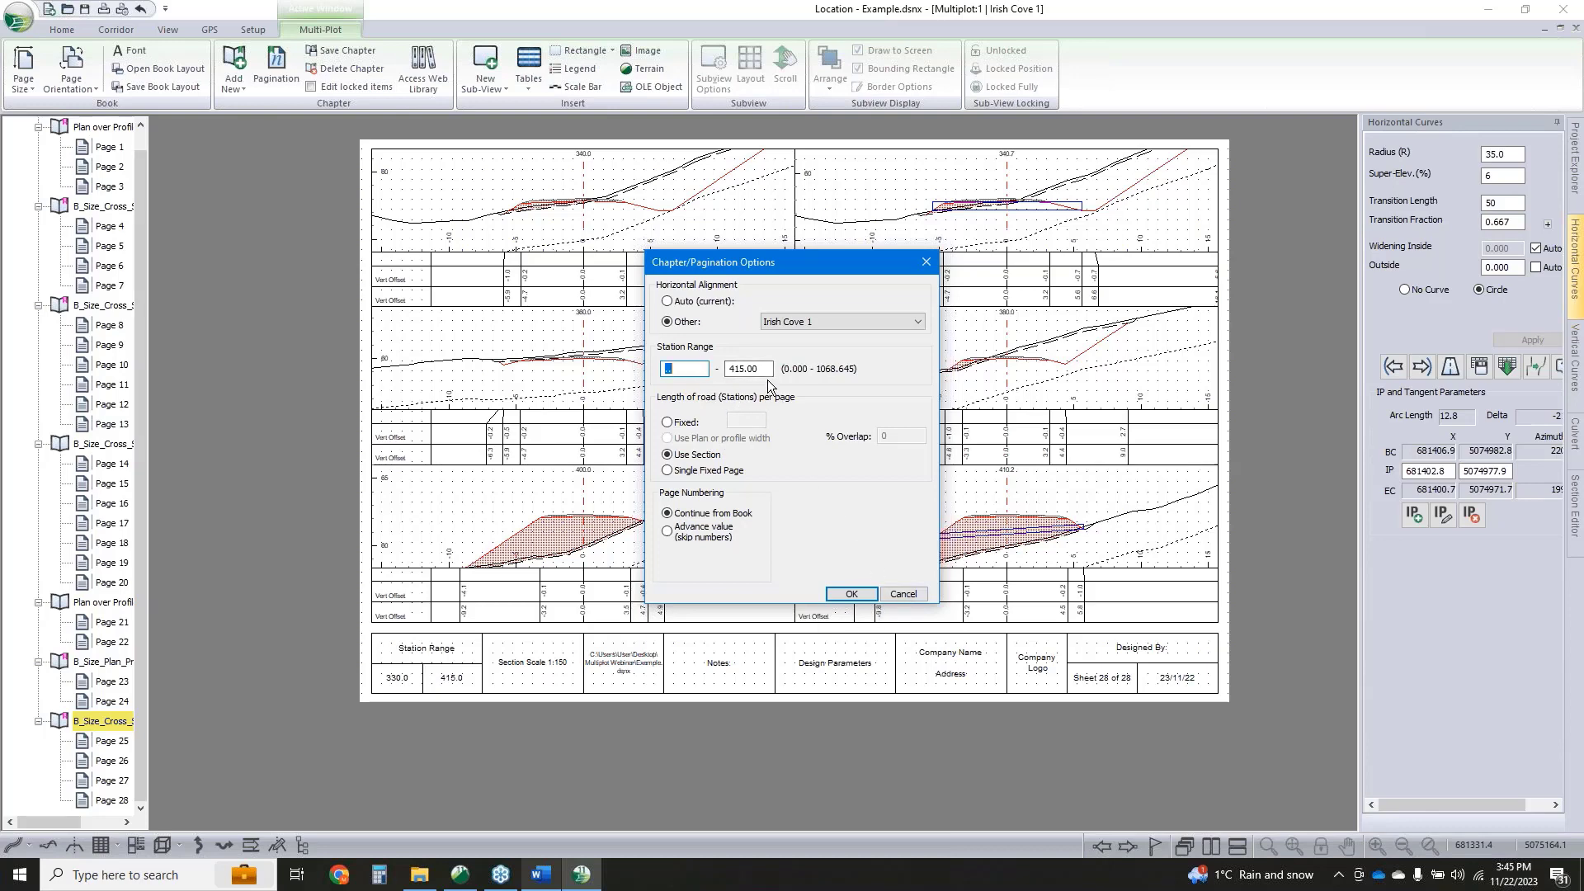
key("Tab")
type("215")
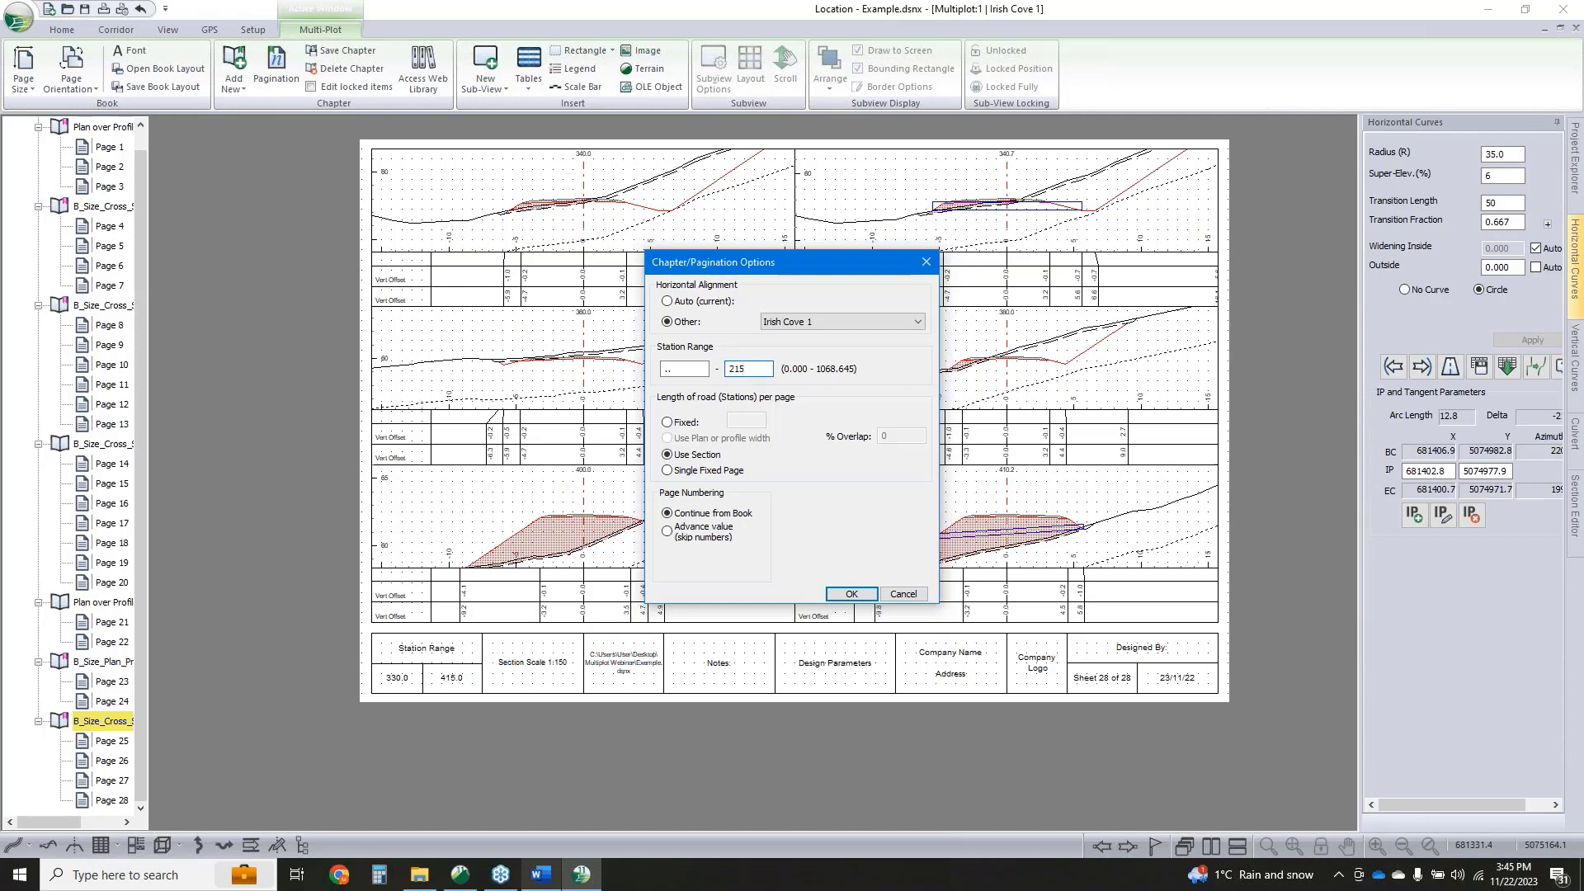
left_click(850, 593)
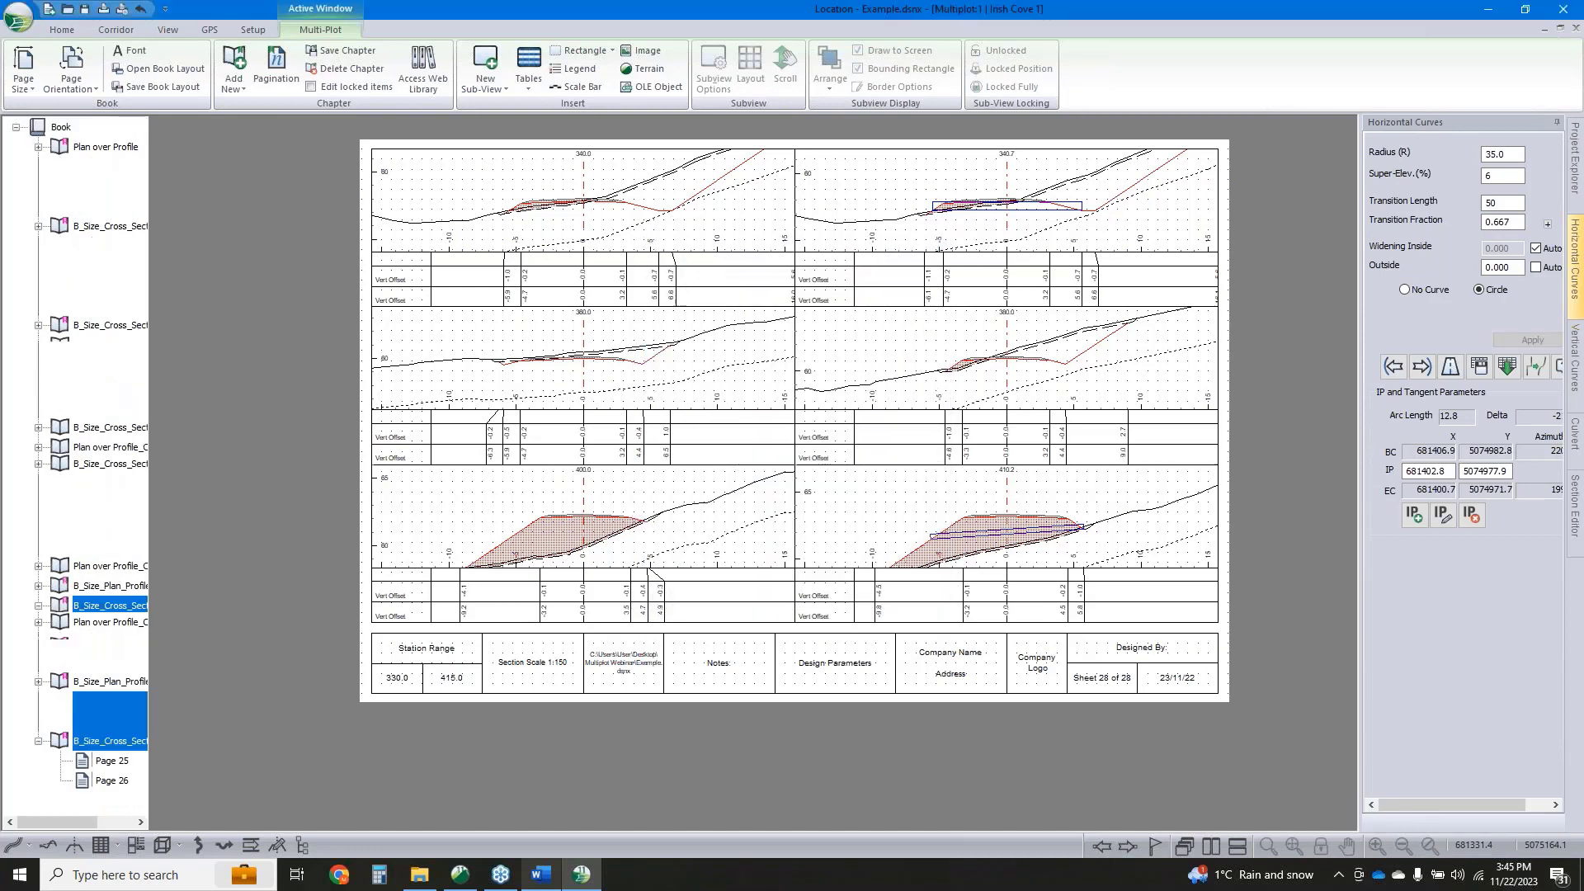
left_click(126, 759)
left_click(114, 780)
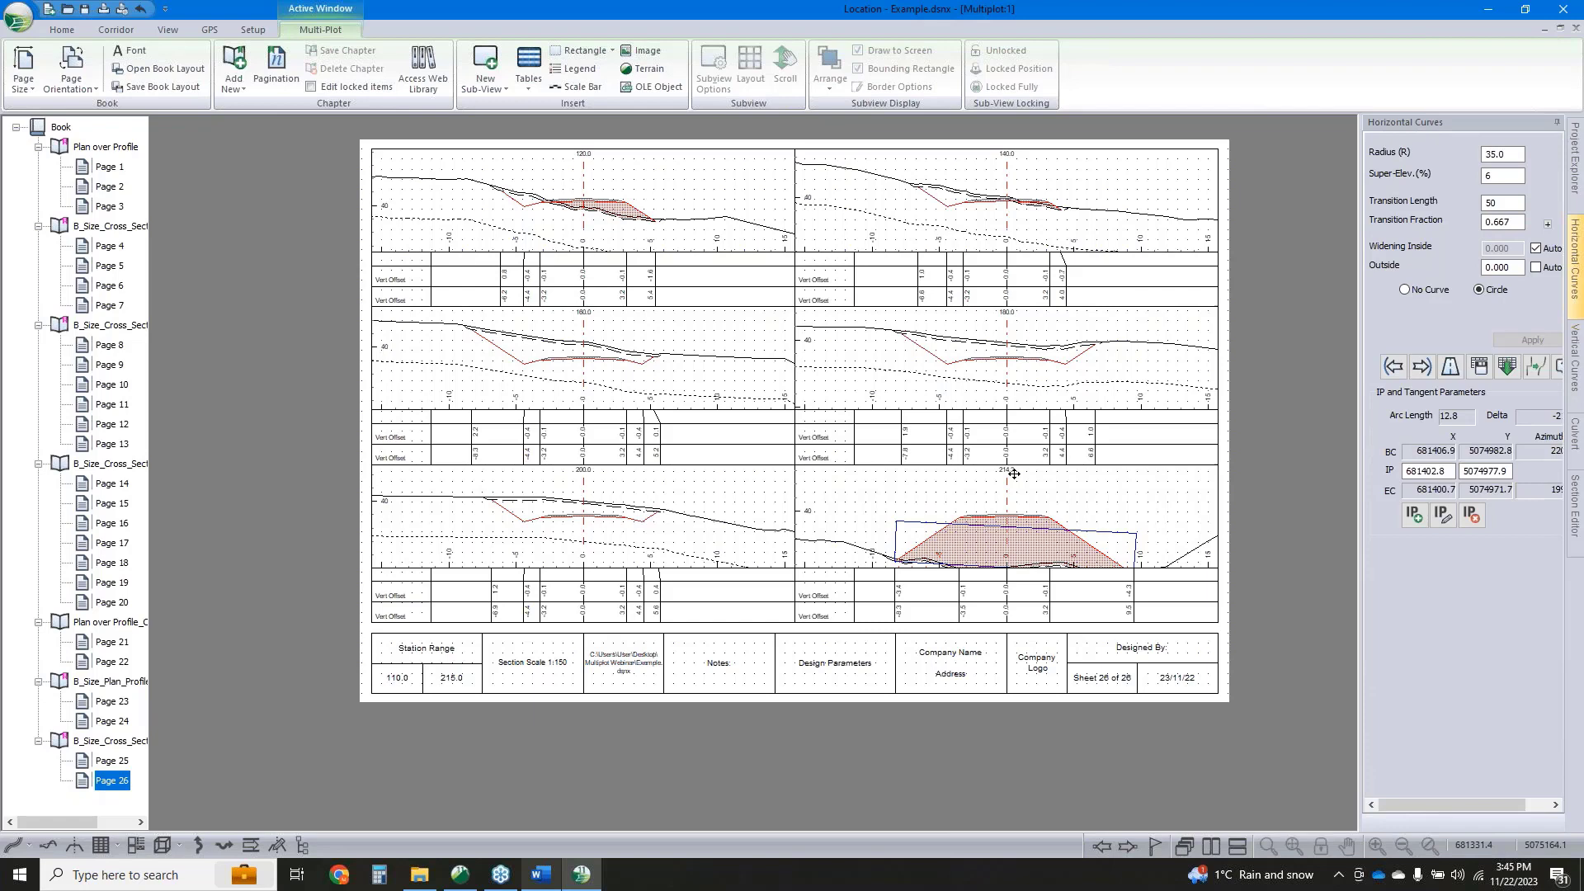
Clear the end station of the duplicated cross-section chapter's range and check the added pages
right_click(111, 740)
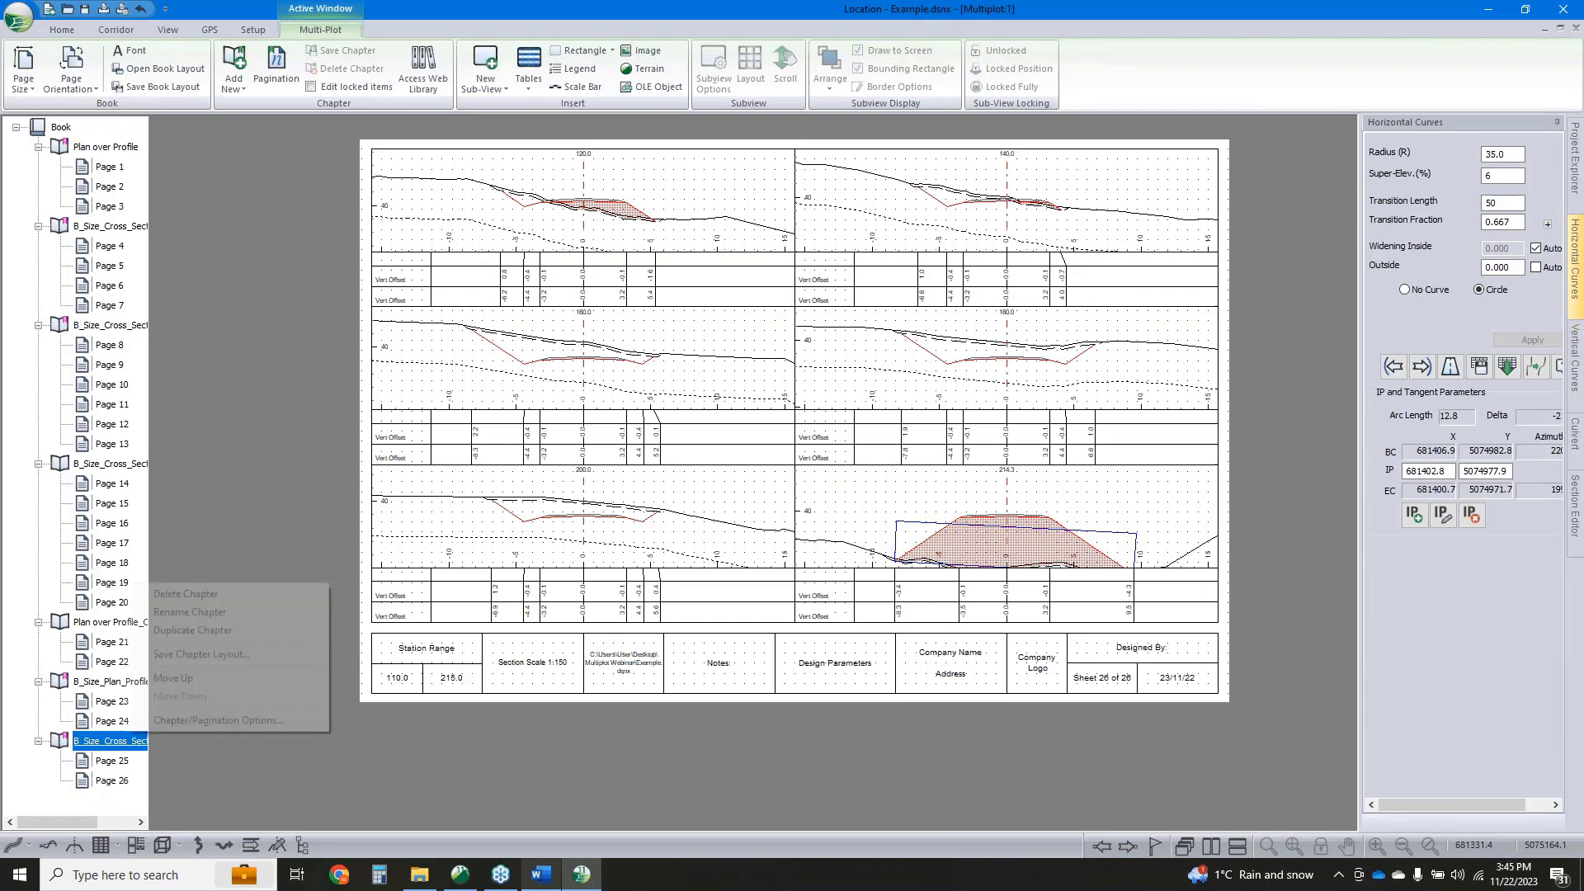
left_click(219, 720)
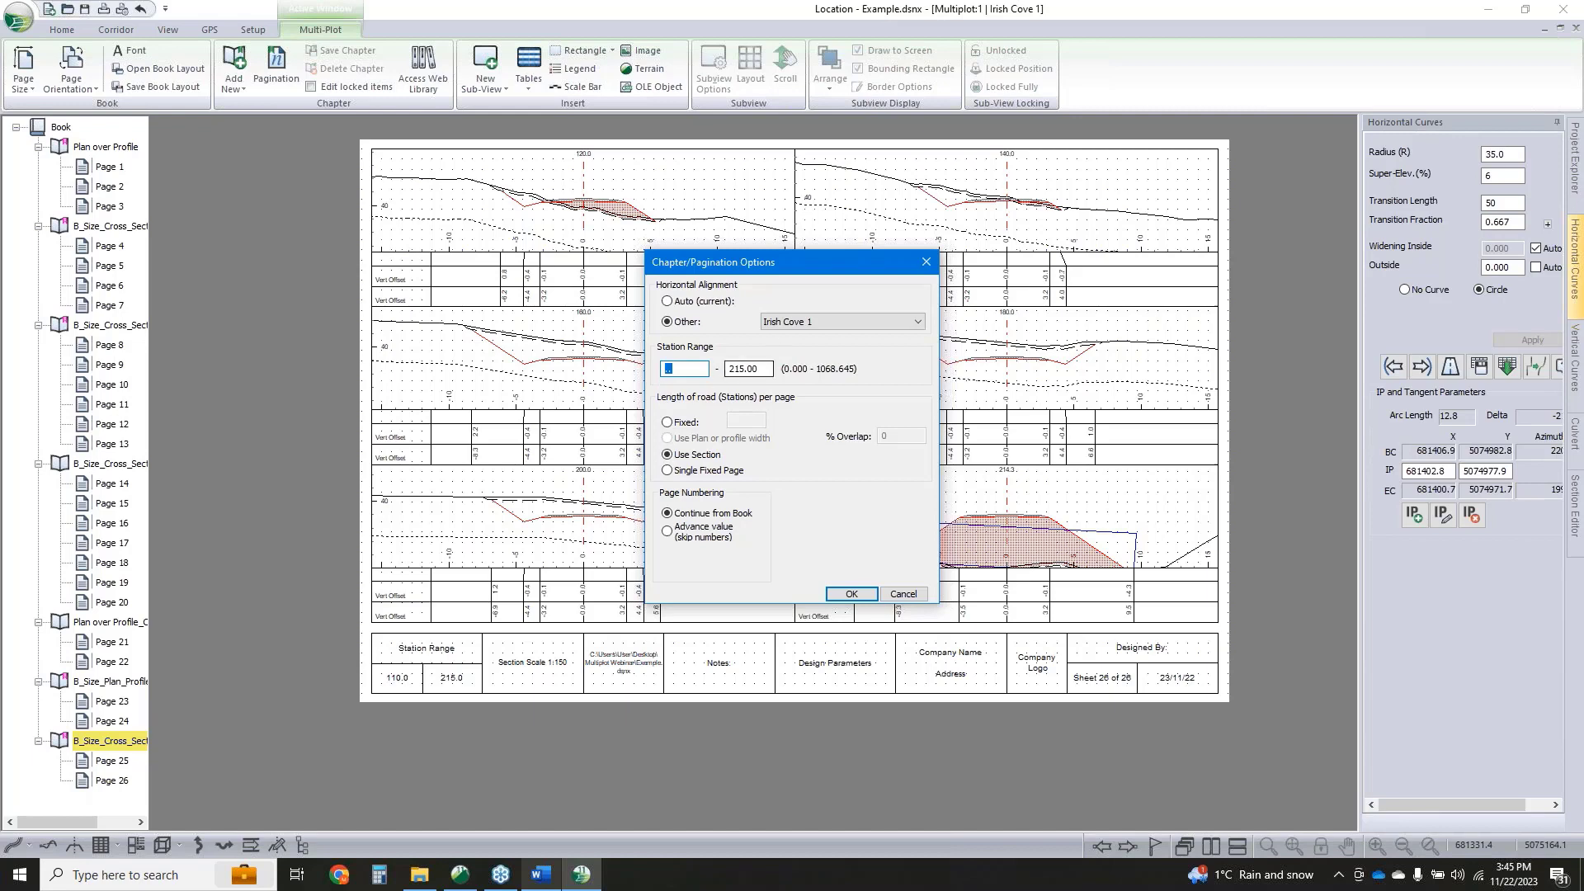
key("Tab")
key("BackSpace")
left_click(851, 593)
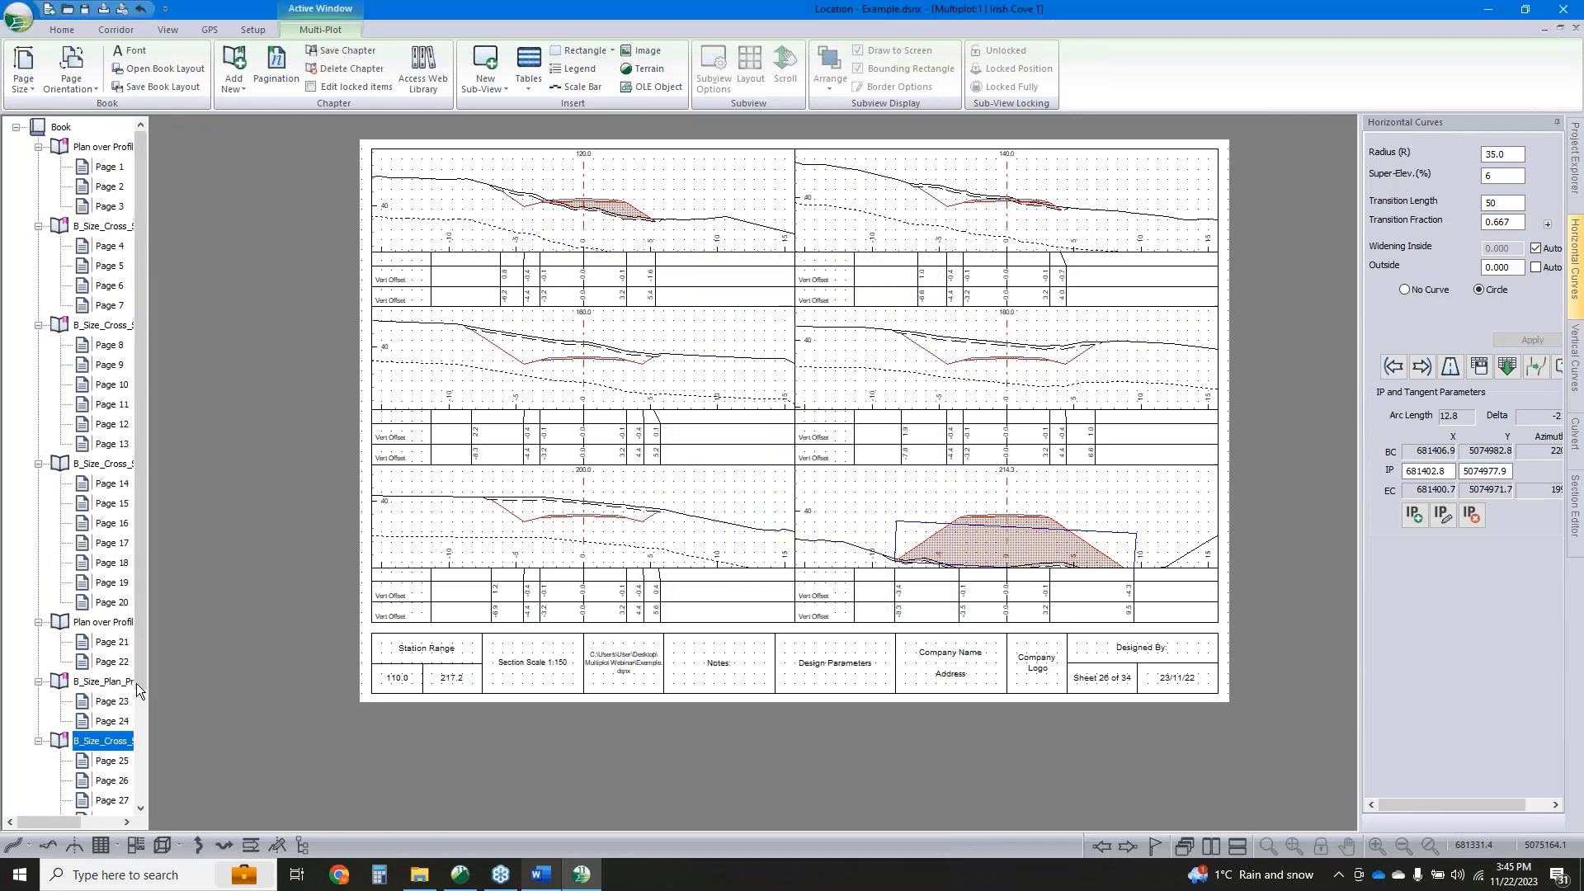
scroll(132, 693, "down", 3)
left_click(113, 797)
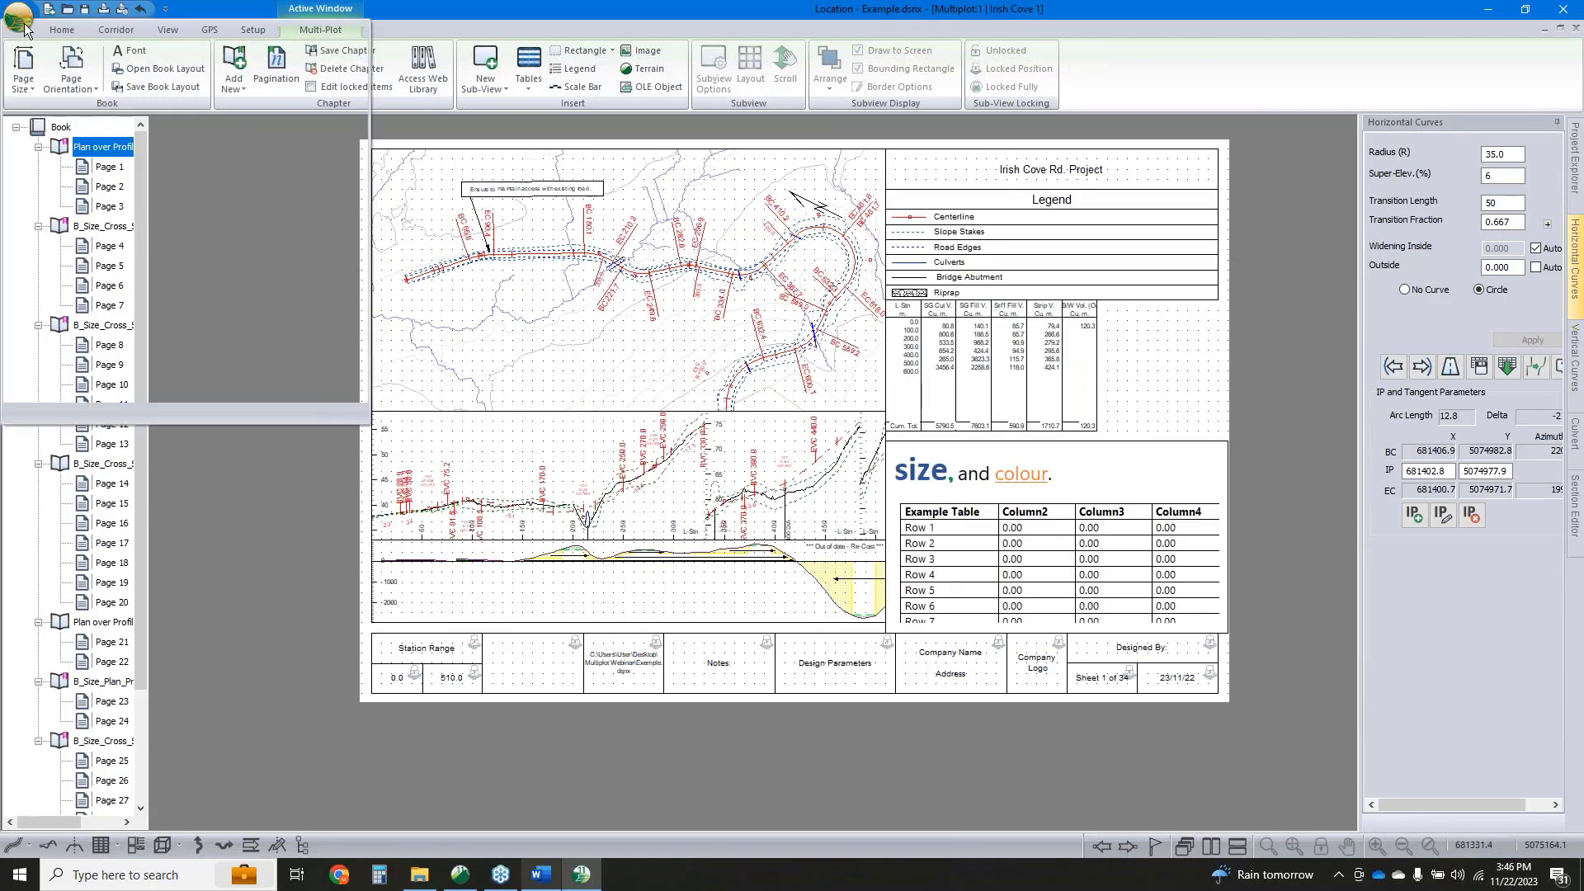
left_click(18, 15)
key("Escape")
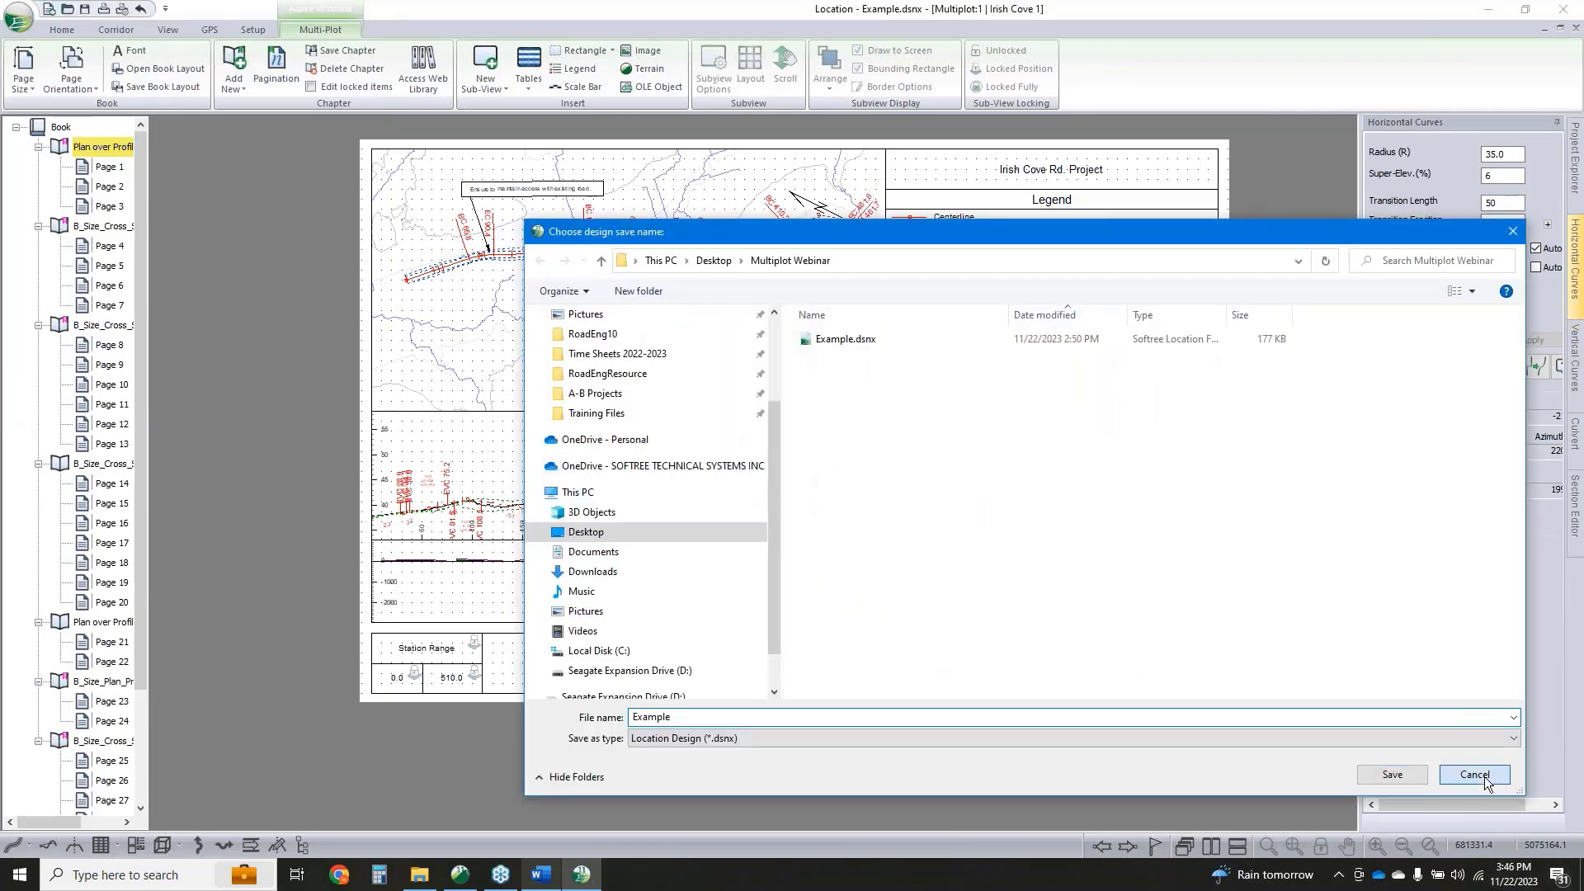
left_click(1474, 775)
Configure the printer setup for CutePDF Writer with ARCH B paper in landscape orientation
left_click(20, 15)
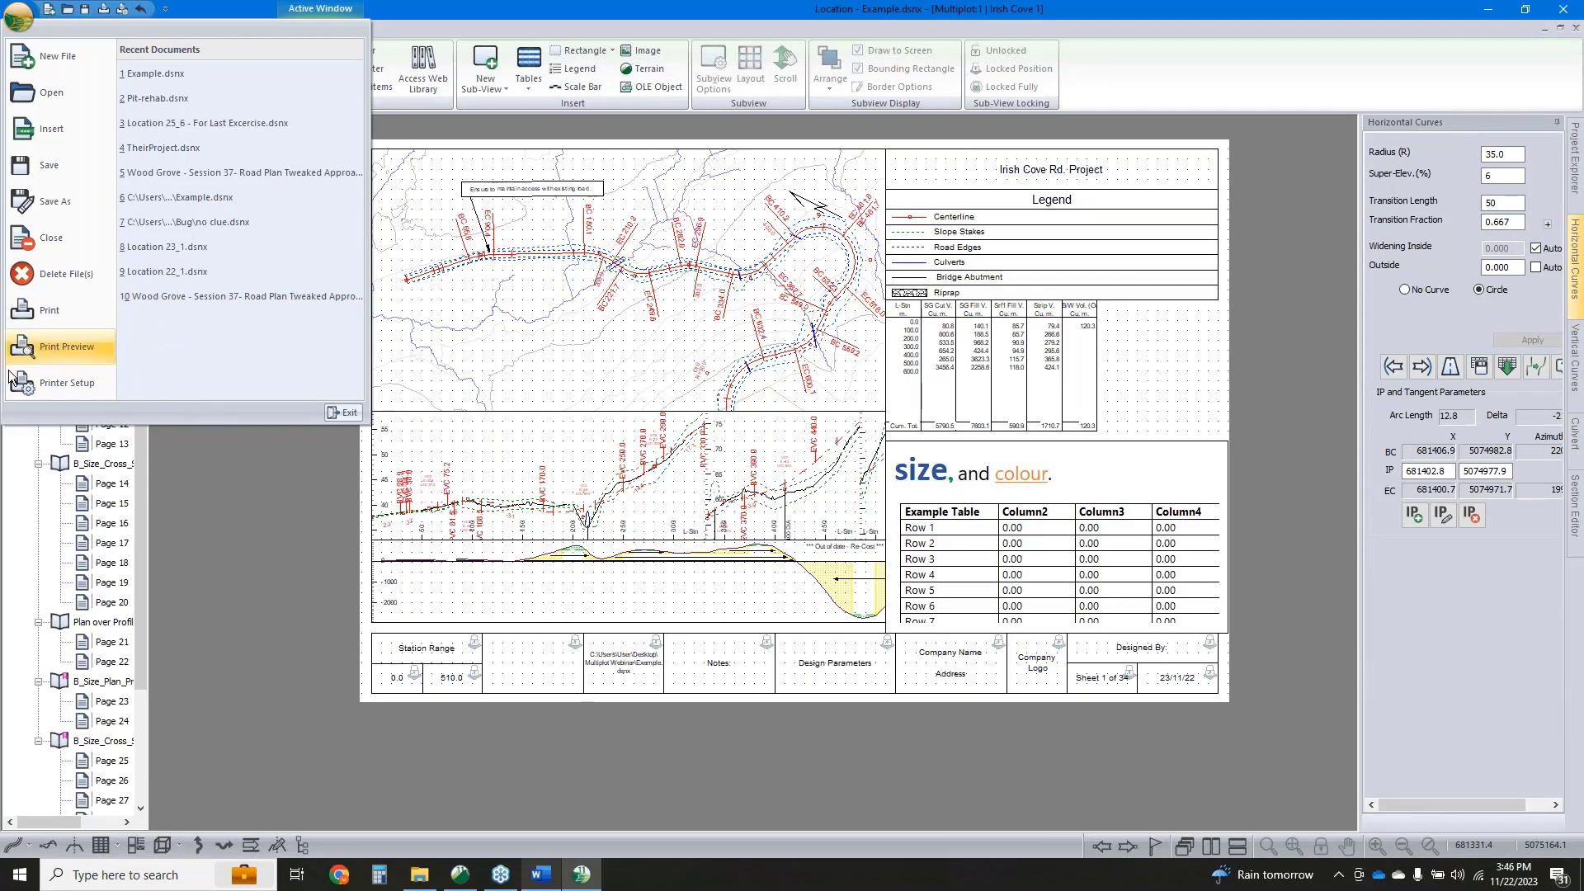
left_click(72, 389)
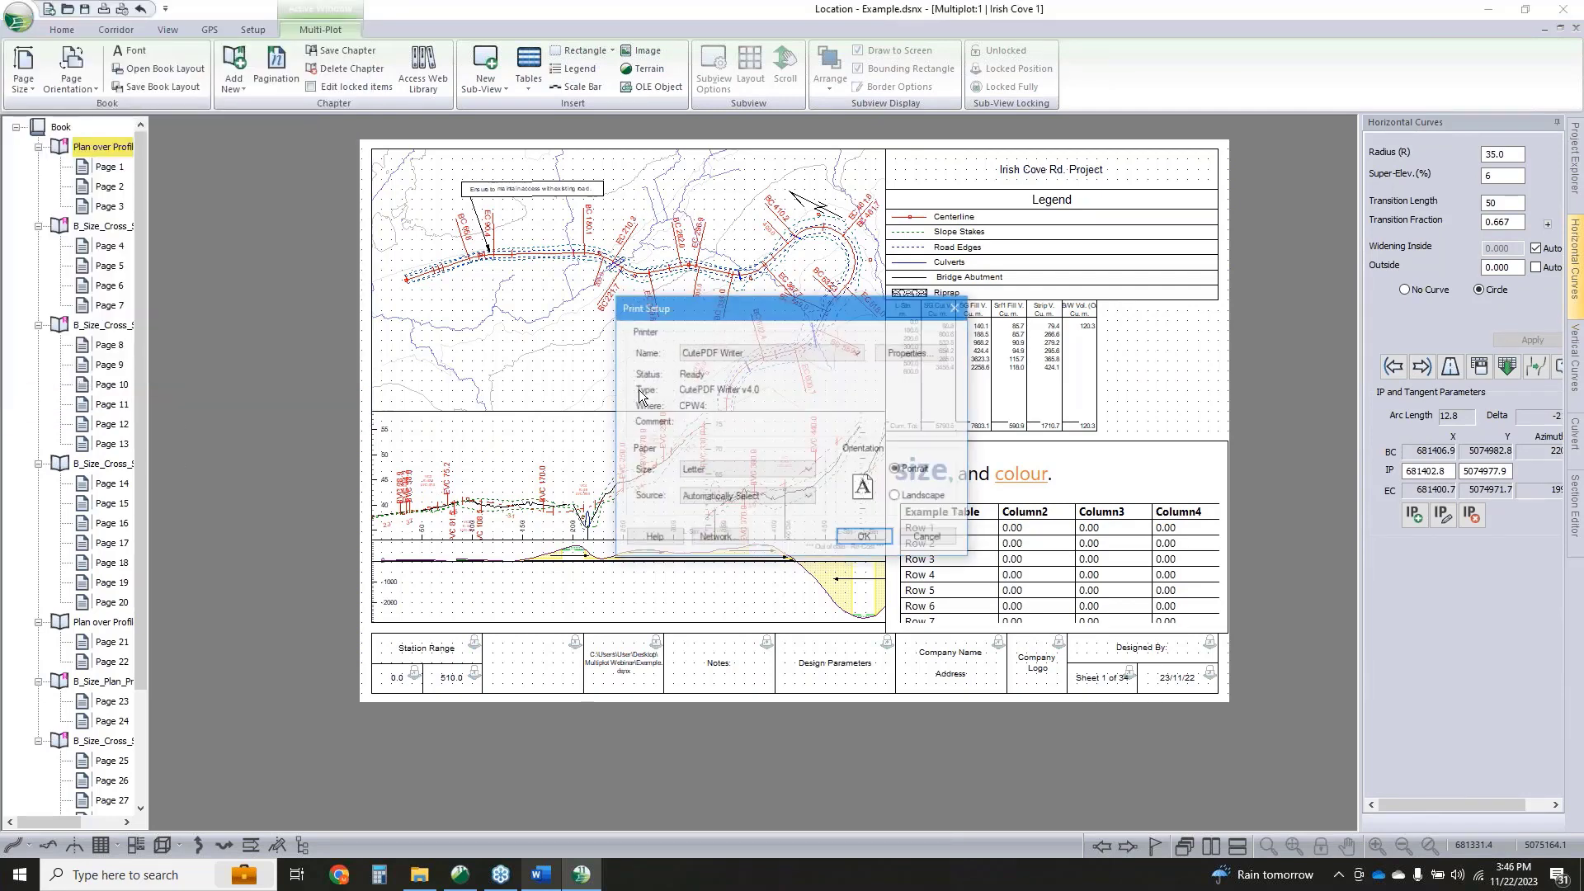
left_click(779, 470)
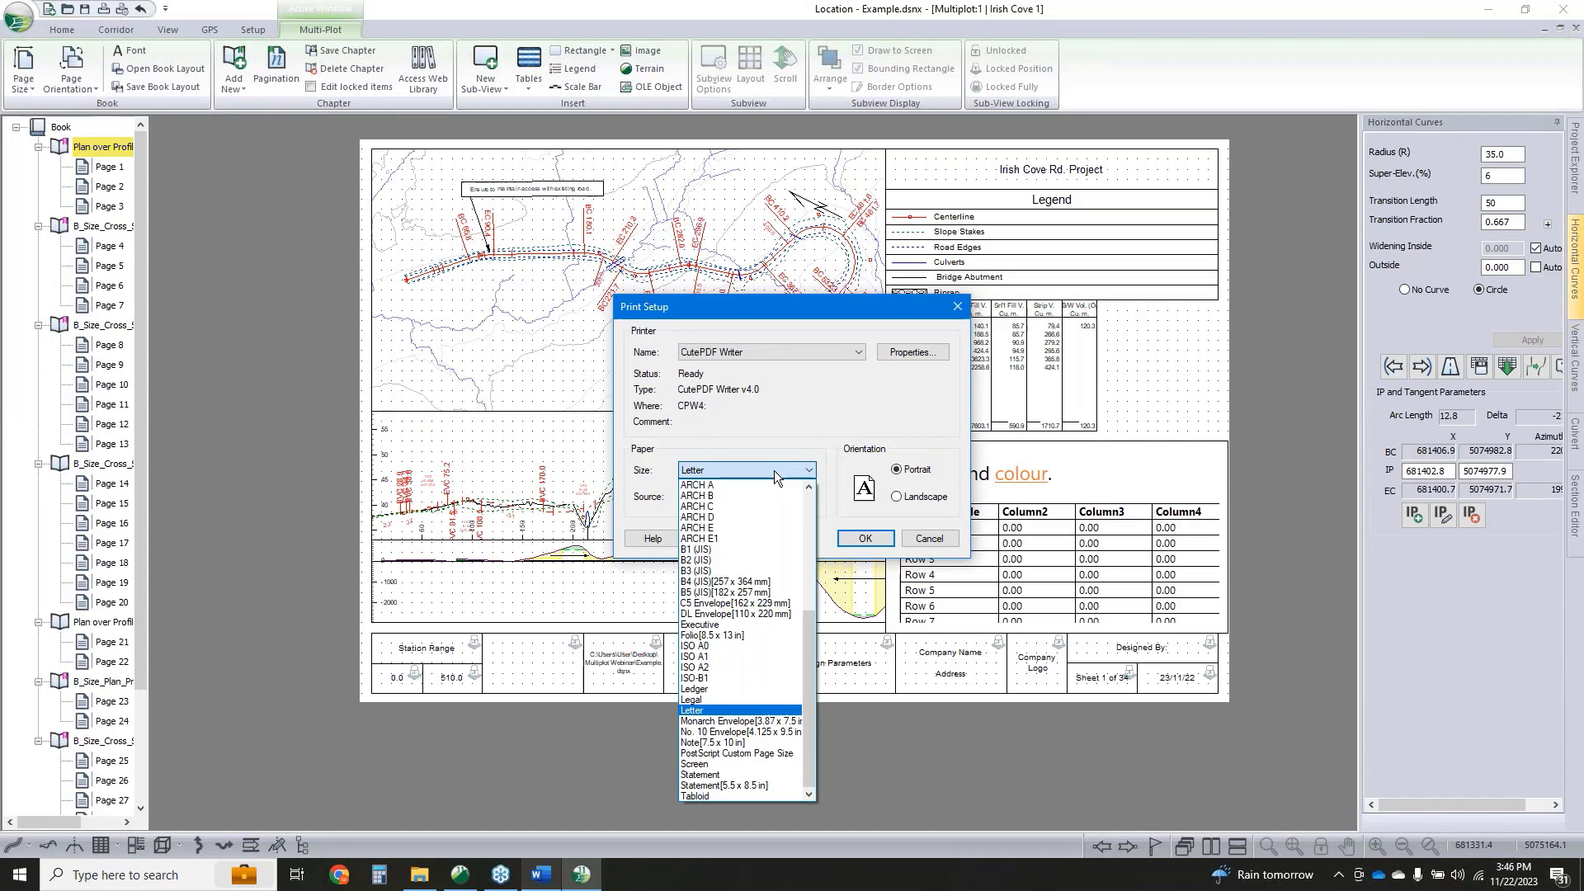
left_click(724, 495)
left_click(898, 497)
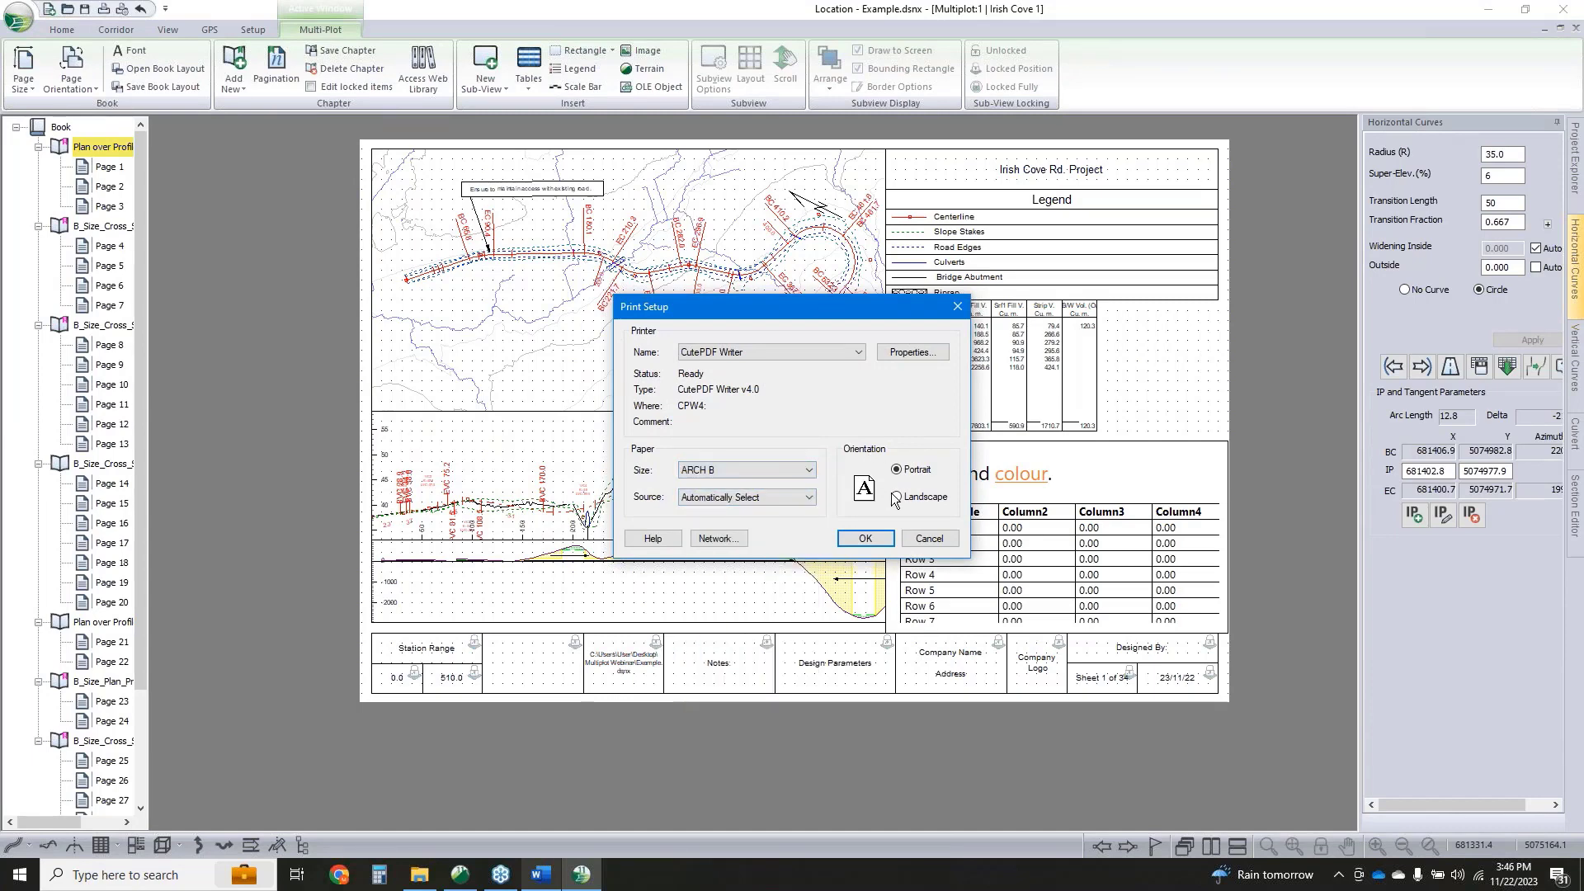
left_click(865, 538)
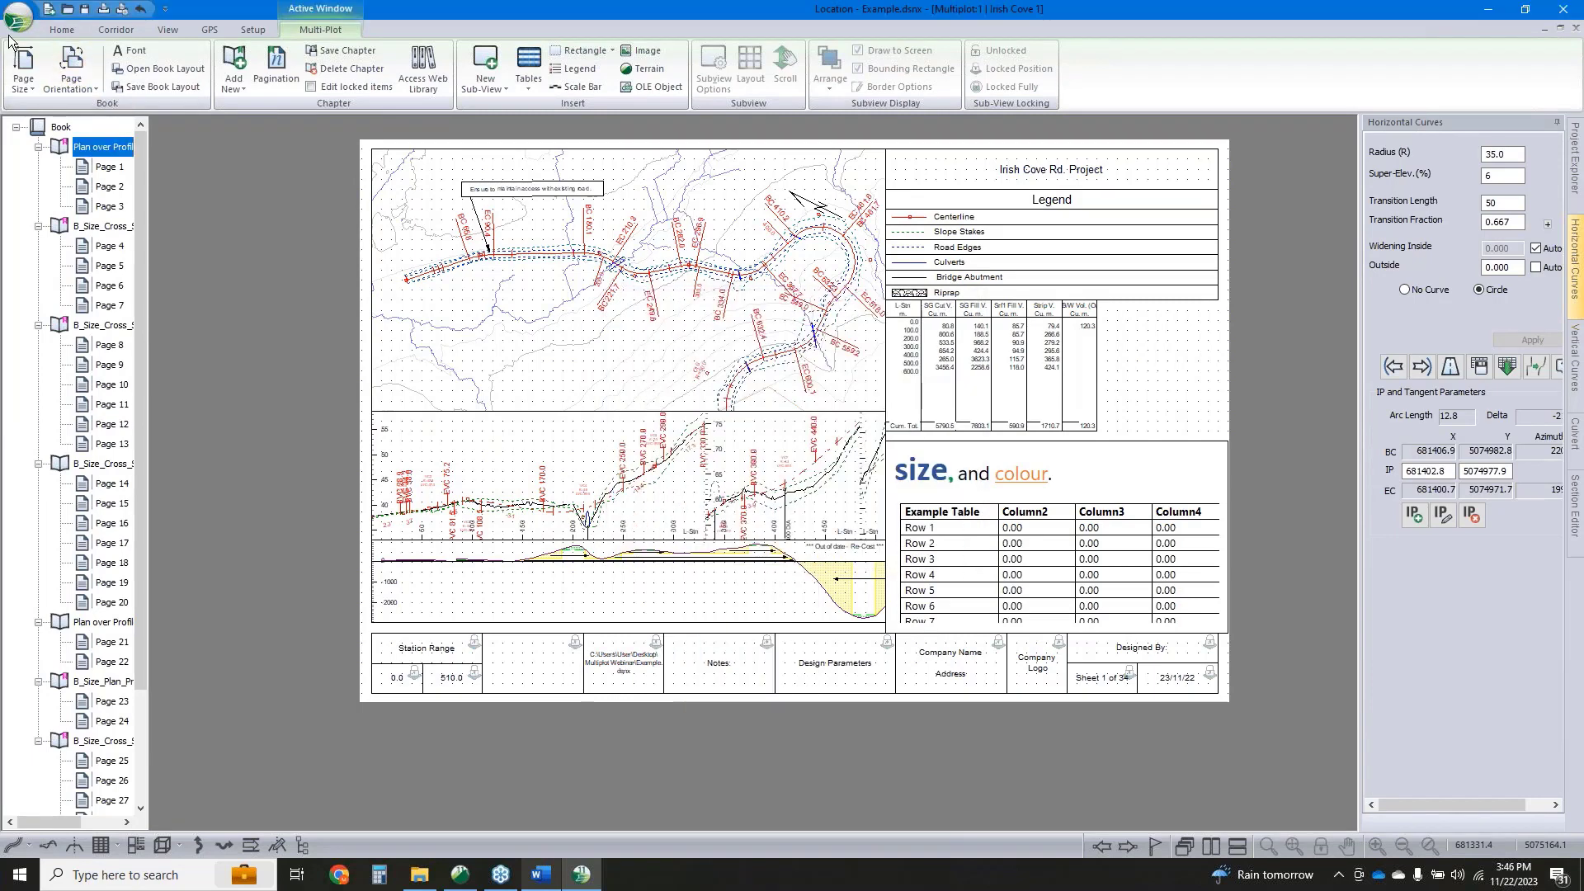
left_click(18, 17)
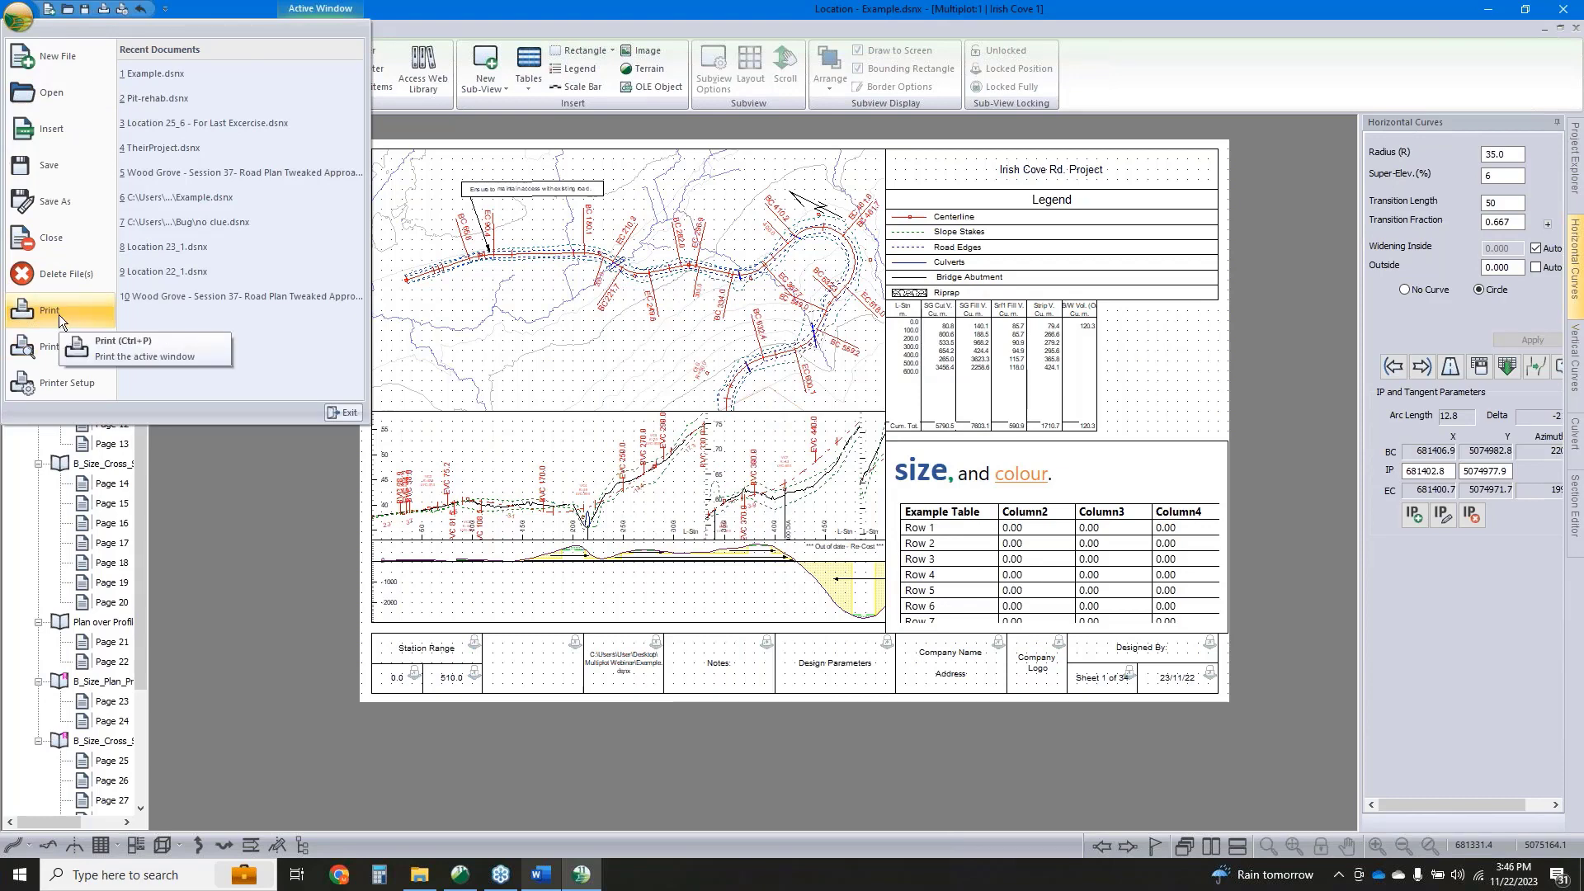
left_click(291, 485)
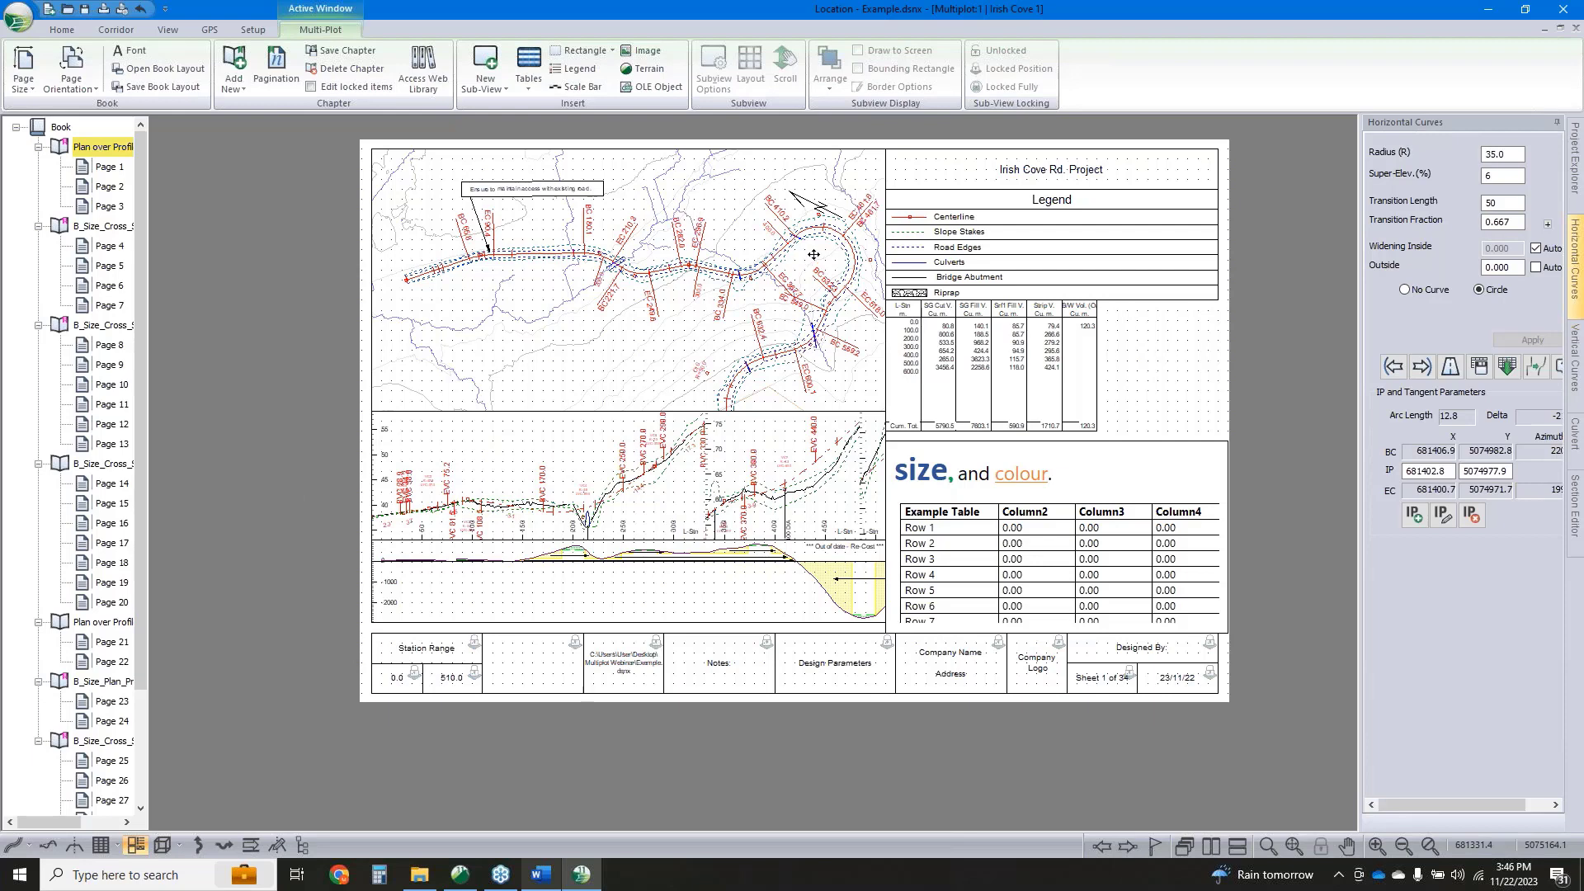
Try exporting the design as an Avenza File (*.zip) named Example, with Multiplot as the window to output
left_click(18, 15)
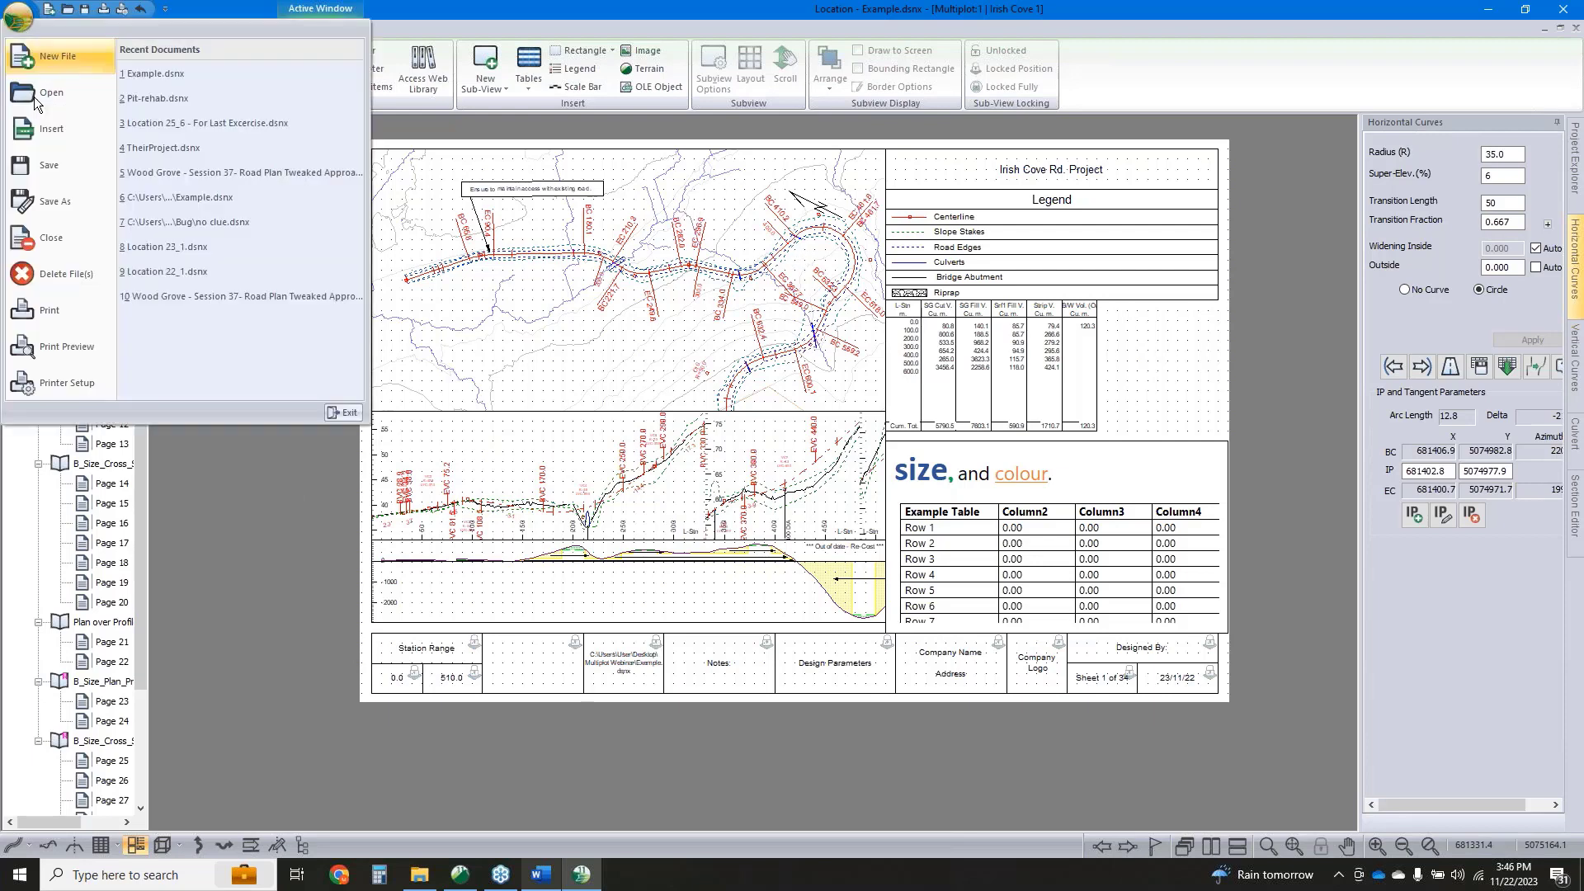
left_click(52, 206)
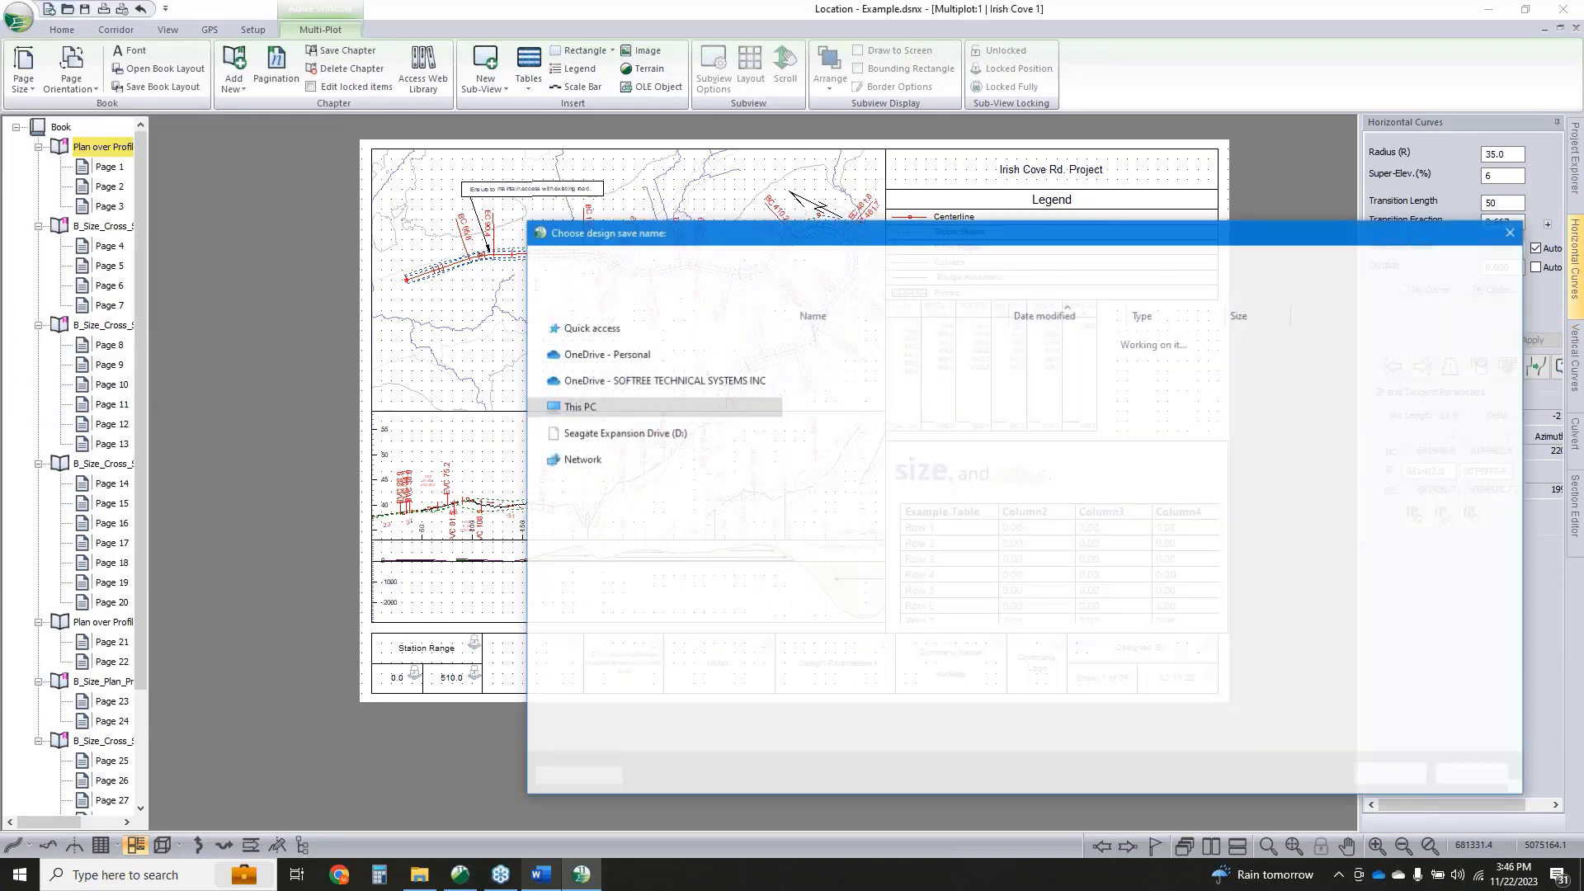
left_click(663, 743)
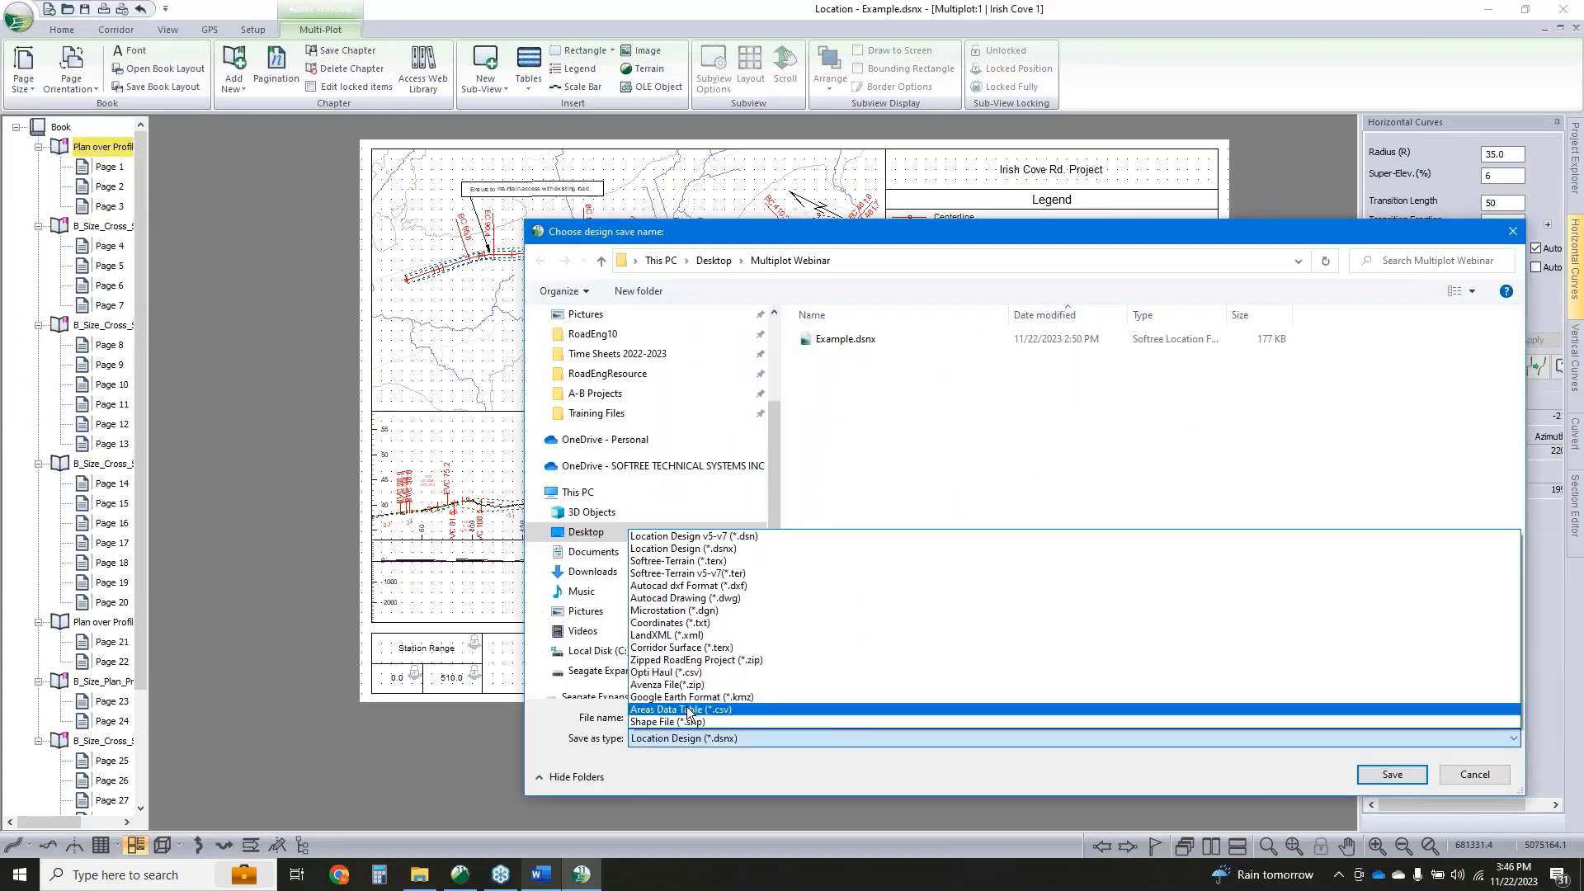
left_click(682, 686)
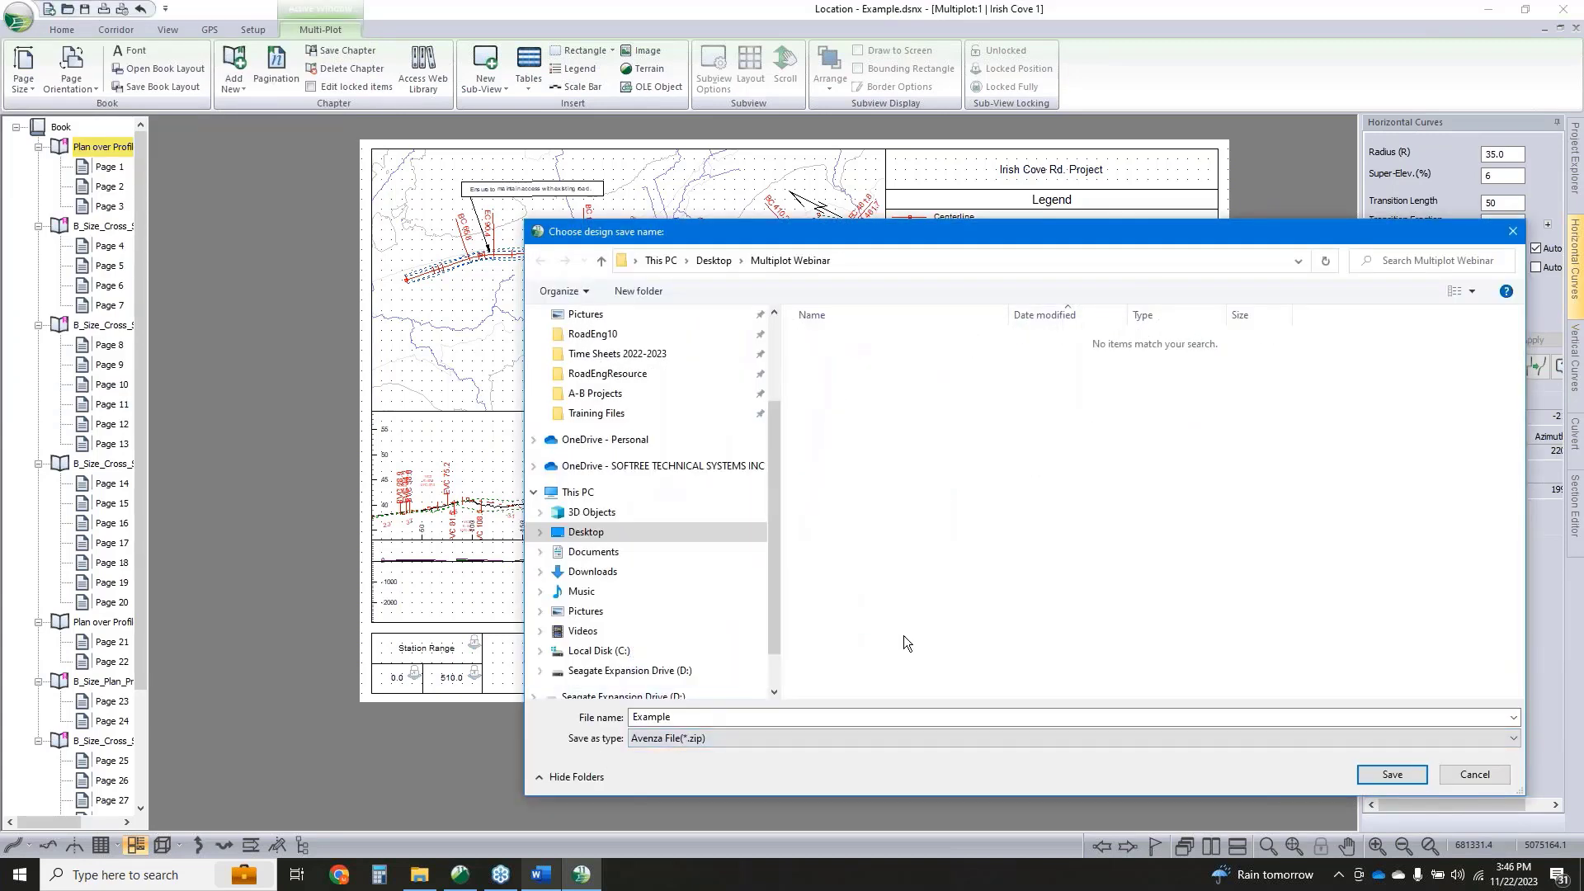
left_click(792, 716)
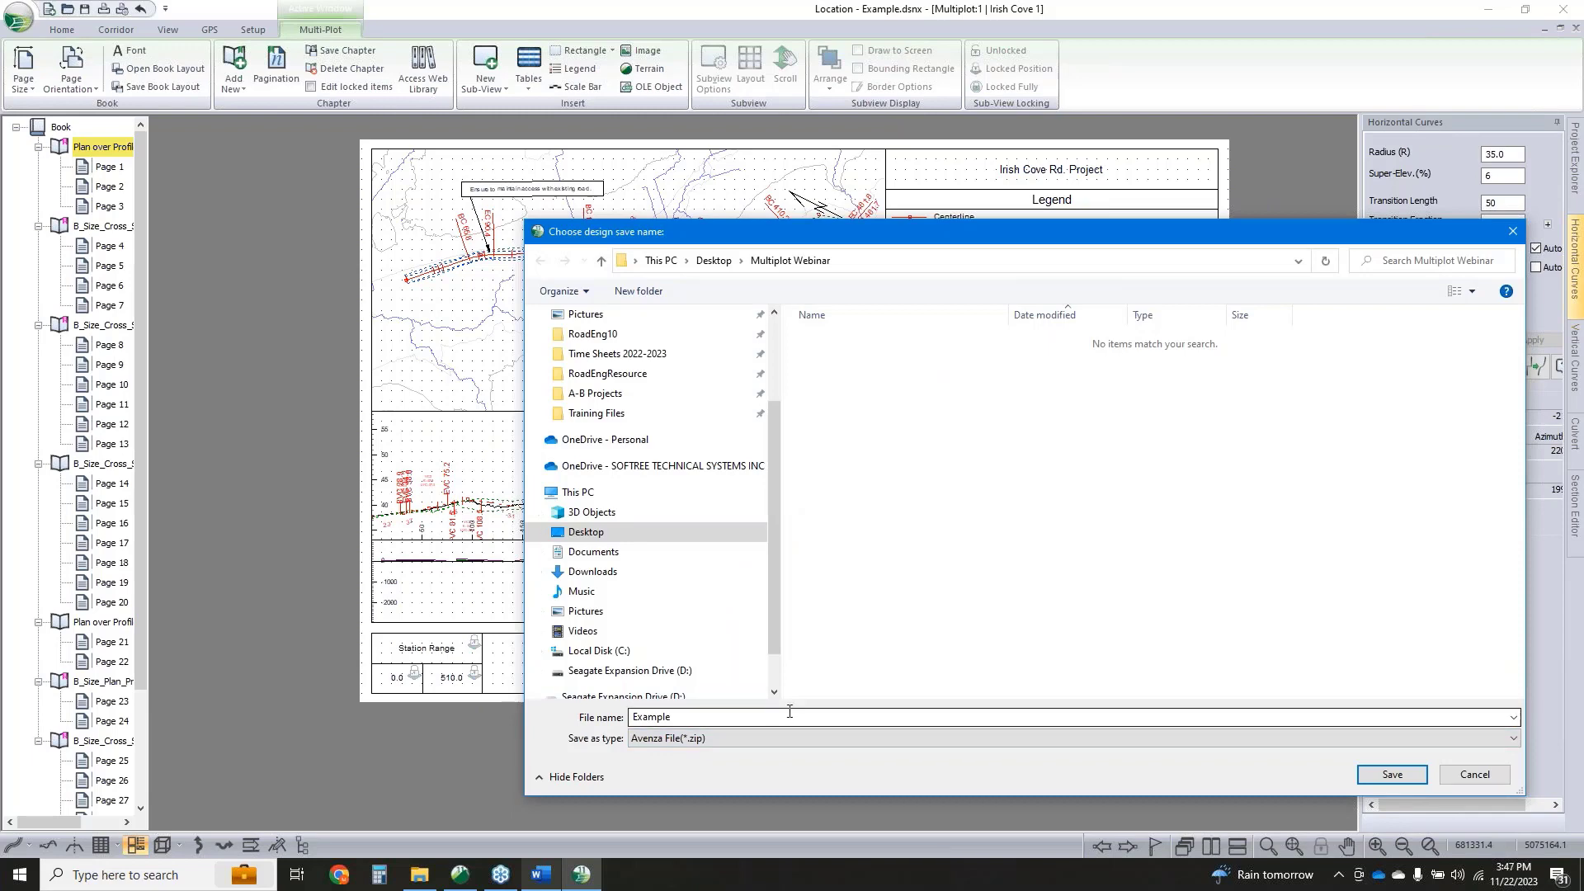
left_click(1374, 776)
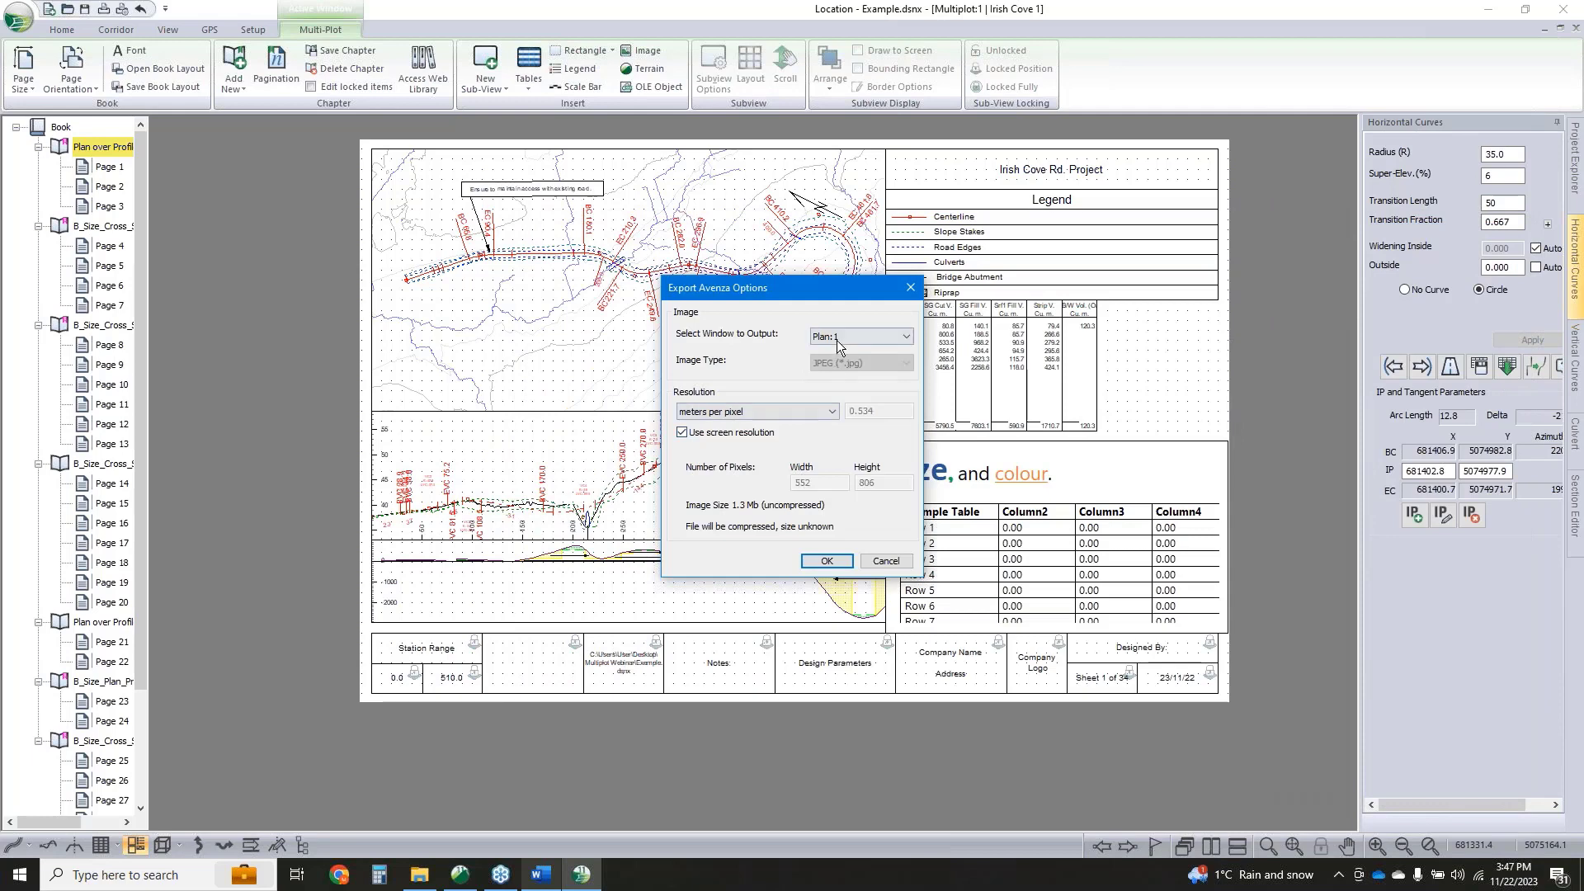
left_click(836, 340)
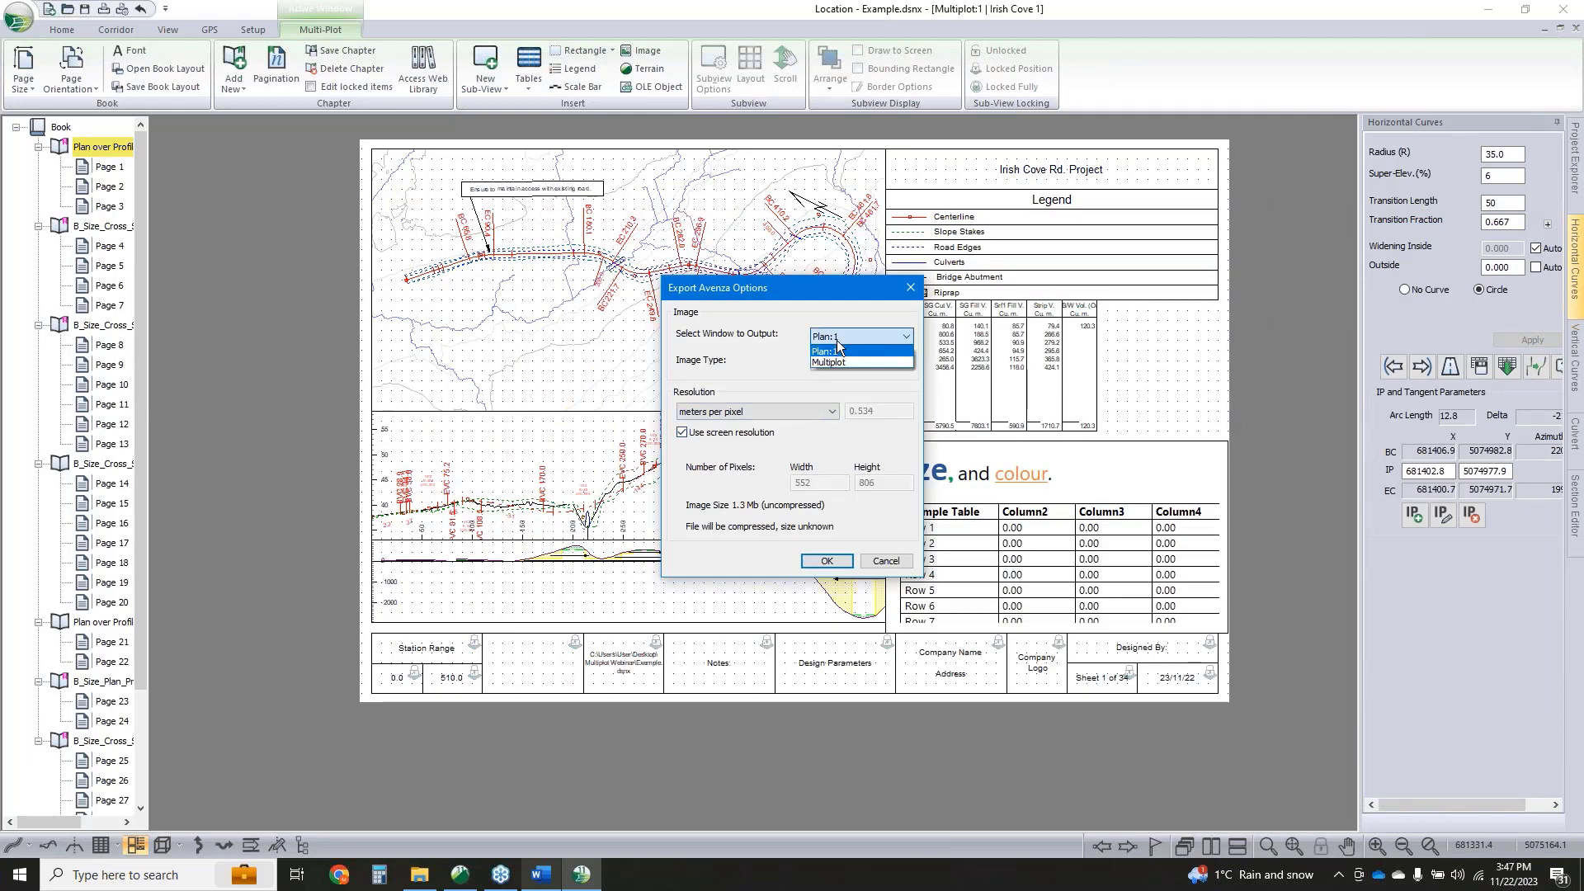
left_click(839, 361)
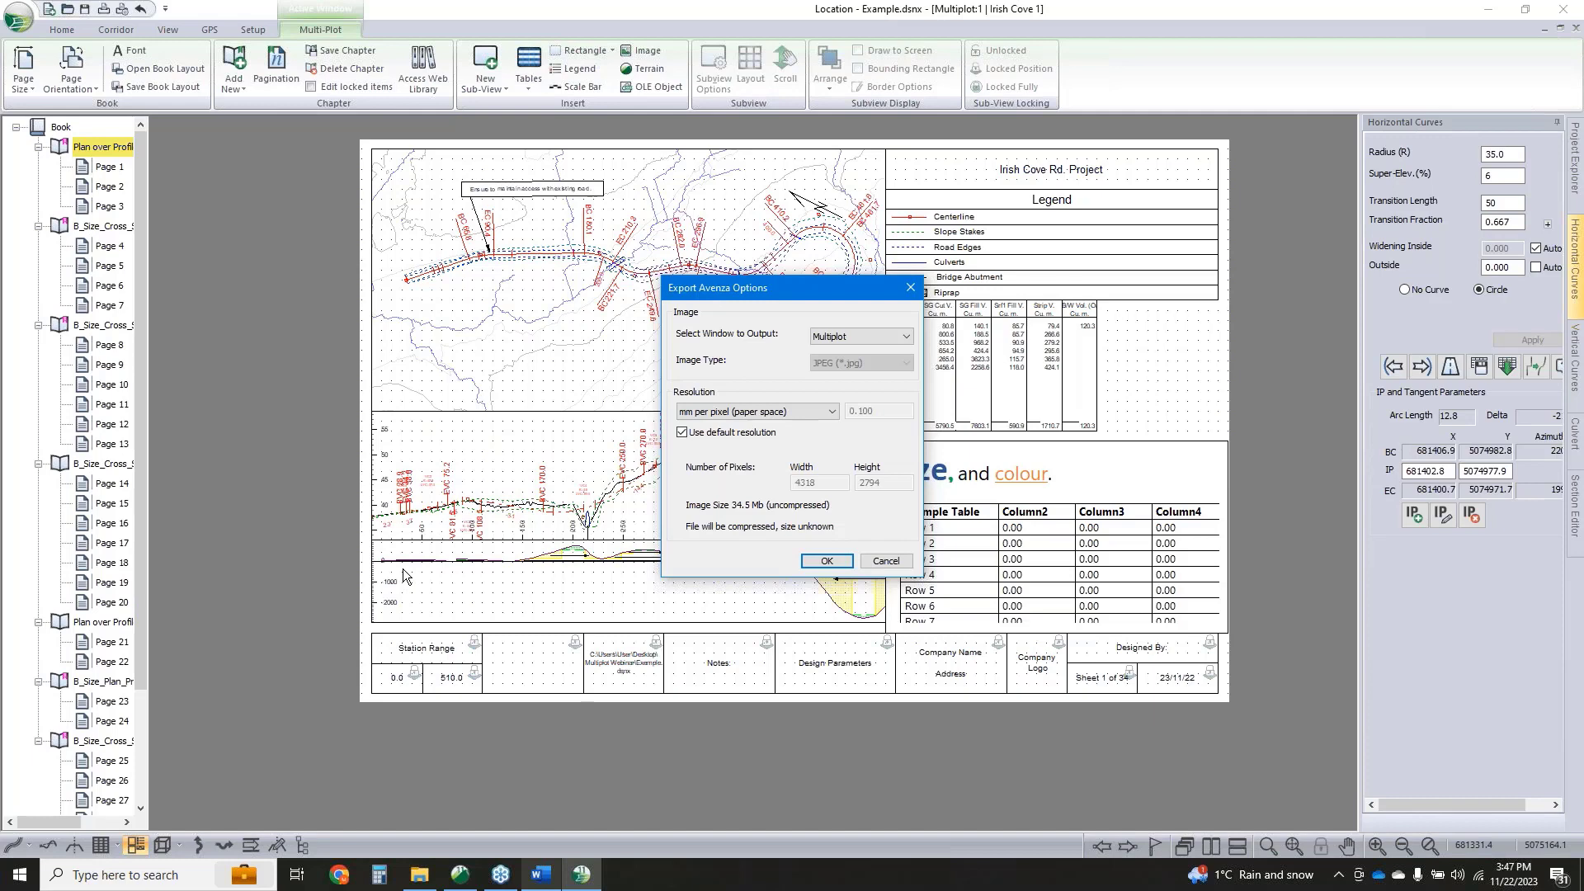
left_click(886, 560)
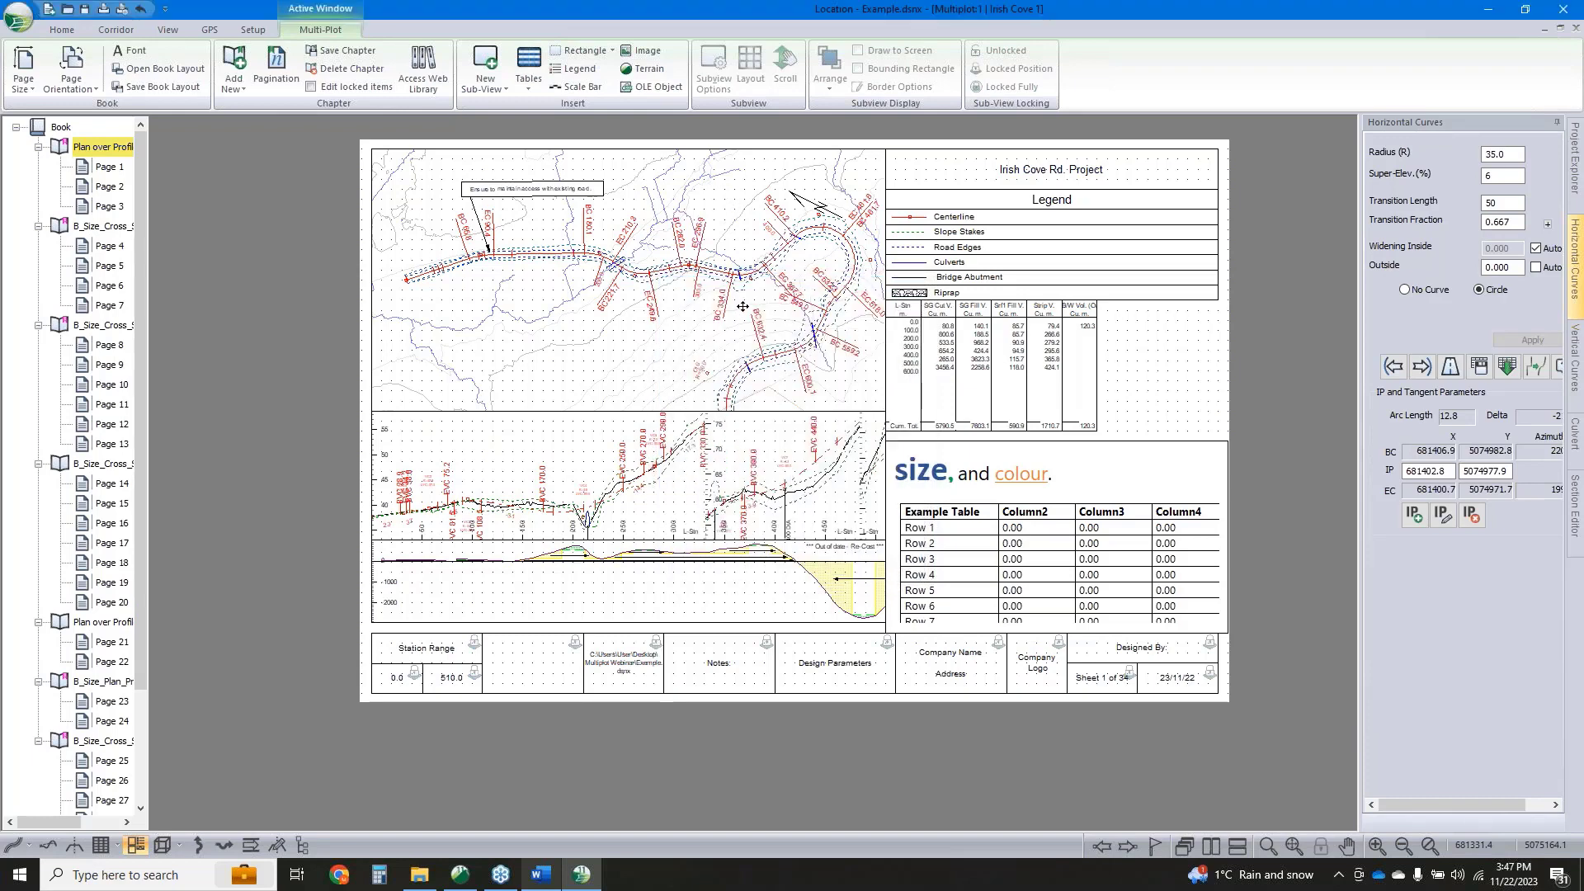